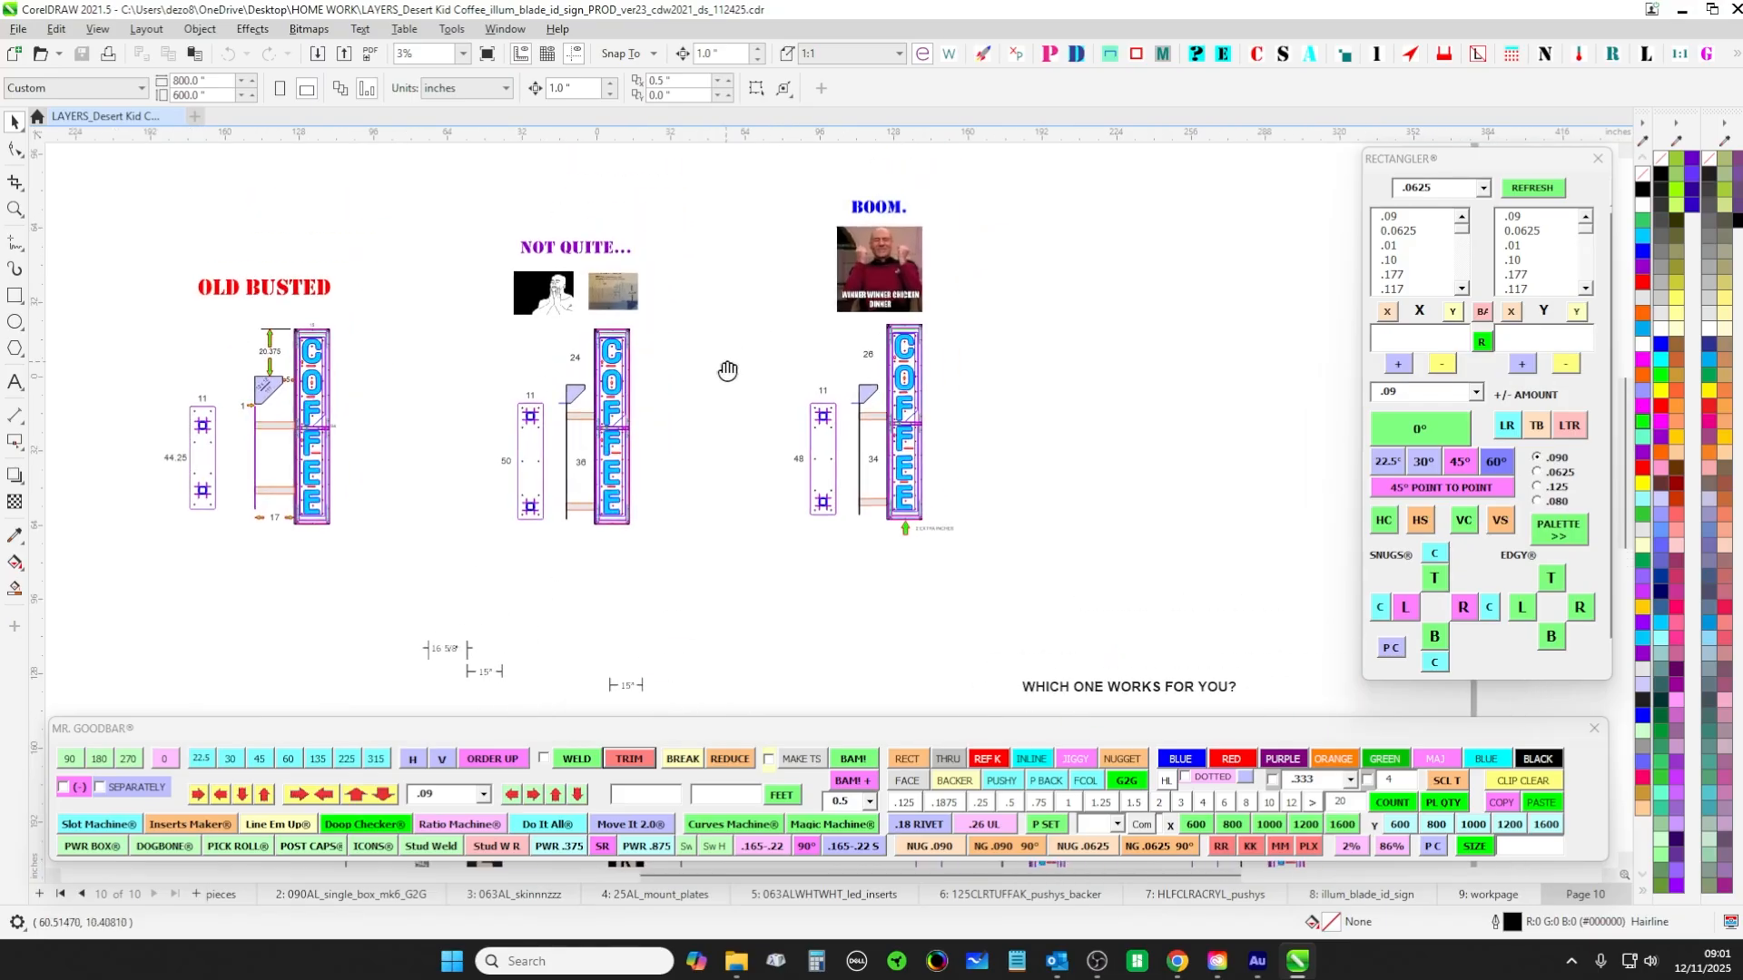
Compare the OLD BUSTED, NOT QUITE and BOOM sign layouts on Page 10, including the lavender angled piece beside the BOOM sign
{"action": "scroll", "coordinate": [1004, 373], "scroll_direction": "up", "scroll_amount": 1}
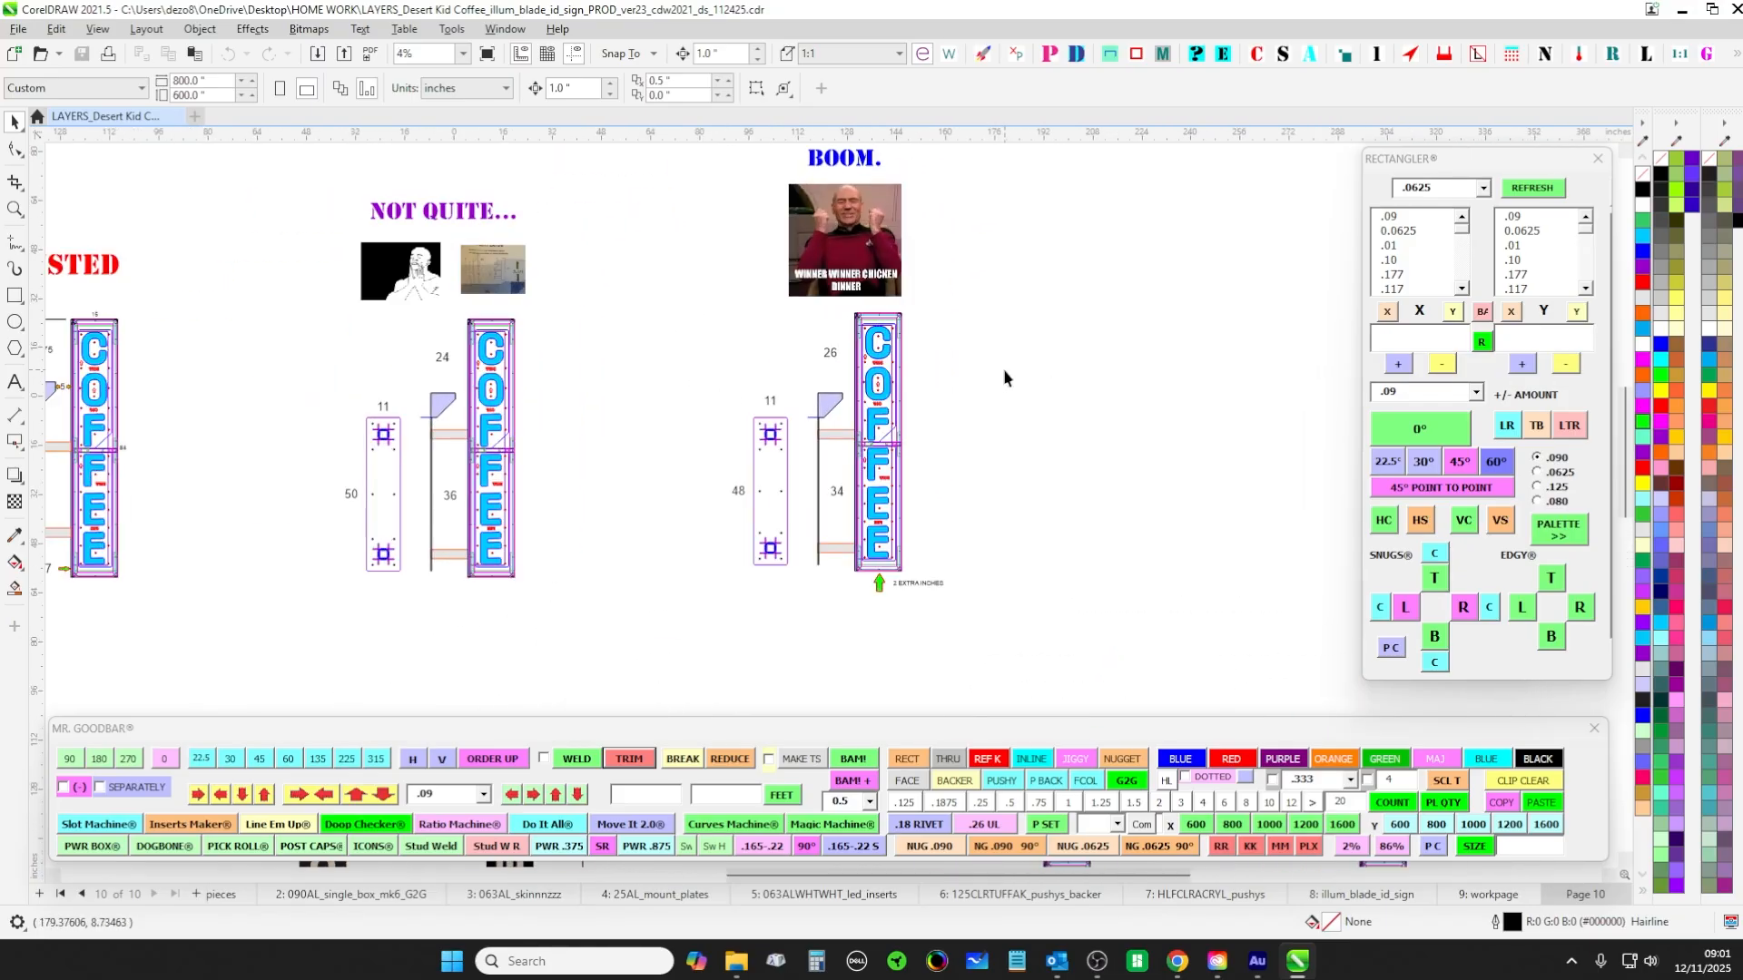
{"action": "scroll", "coordinate": [1015, 405], "scroll_direction": "up", "scroll_amount": 2}
{"action": "scroll", "coordinate": [971, 436], "scroll_direction": "down", "scroll_amount": 2}
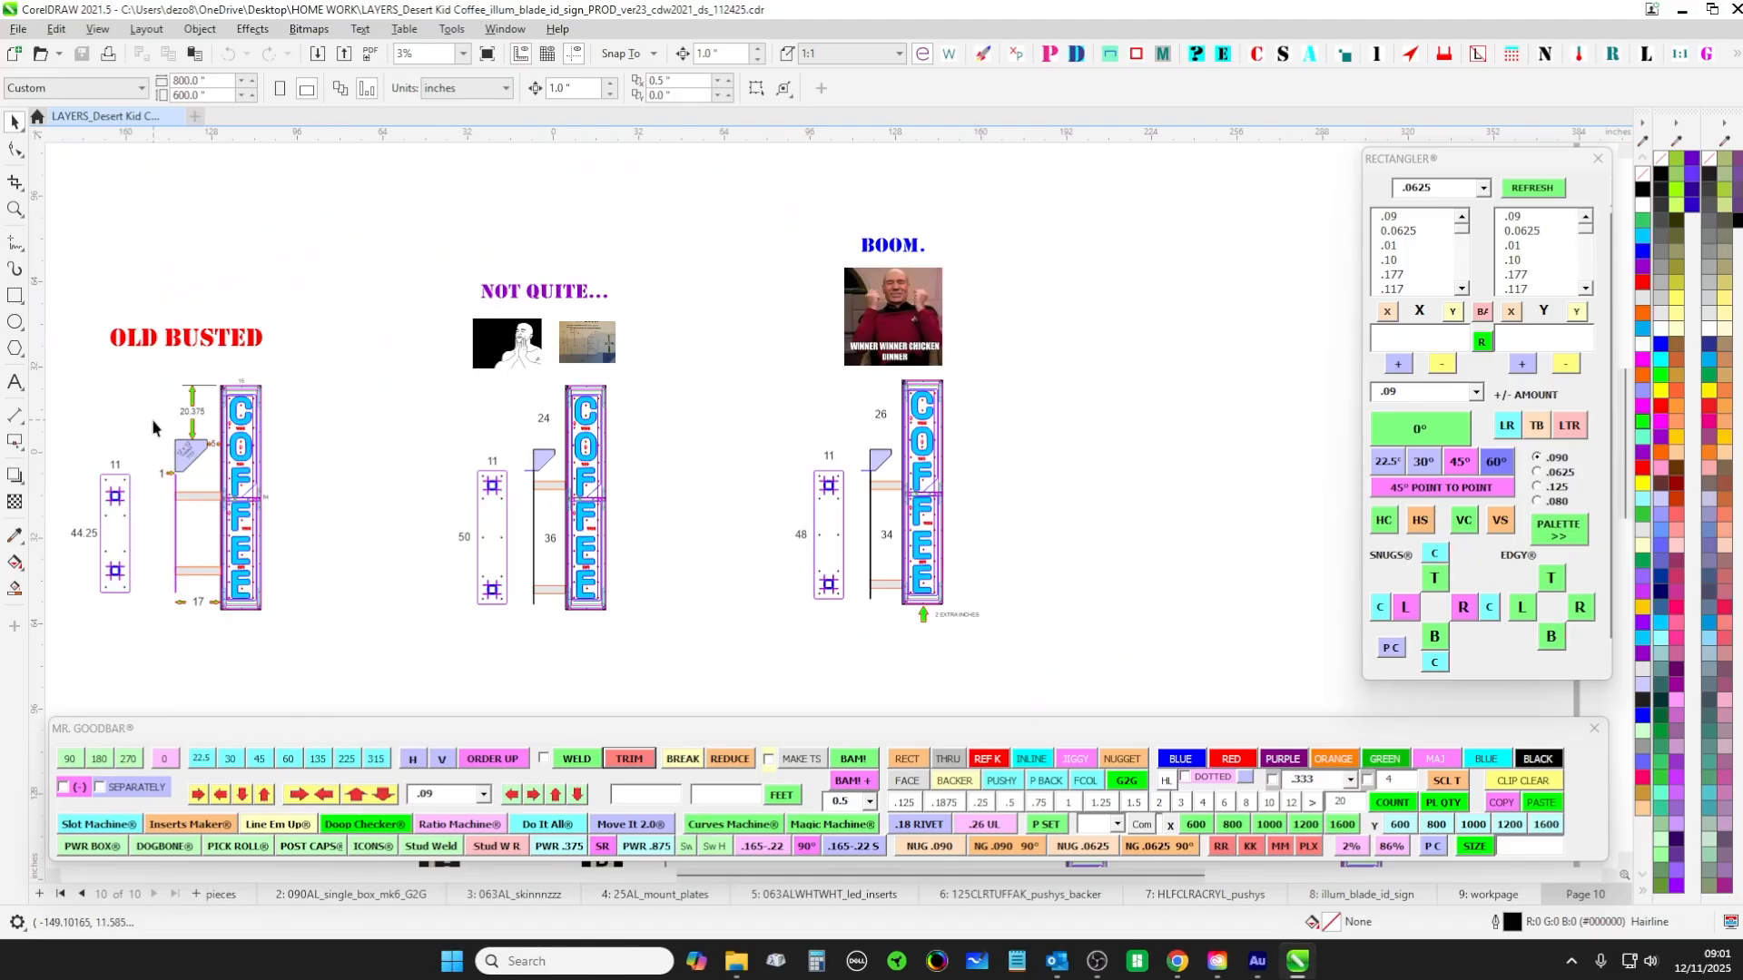
{"action": "scroll", "coordinate": [1044, 495], "scroll_direction": "up", "scroll_amount": 3}
{"action": "left_click", "coordinate": [1021, 477]}
{"action": "scroll", "coordinate": [1044, 465], "scroll_direction": "up", "scroll_amount": 2}
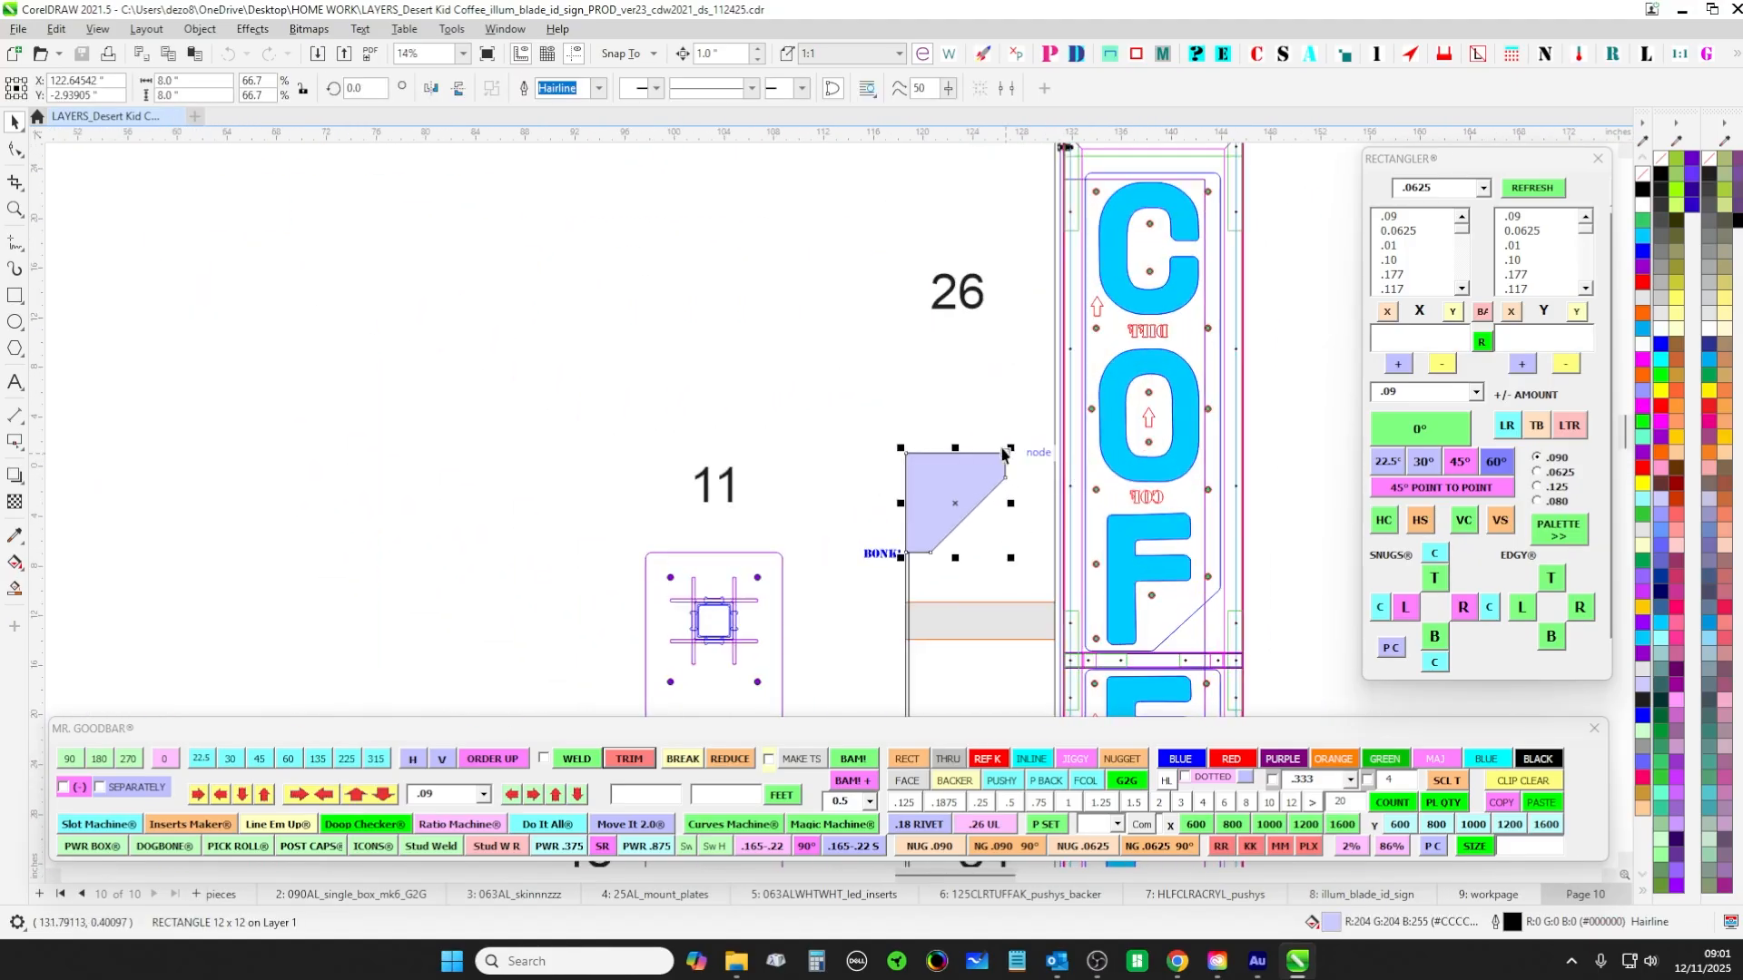
{"action": "scroll", "coordinate": [726, 406], "scroll_direction": "down", "scroll_amount": 2}
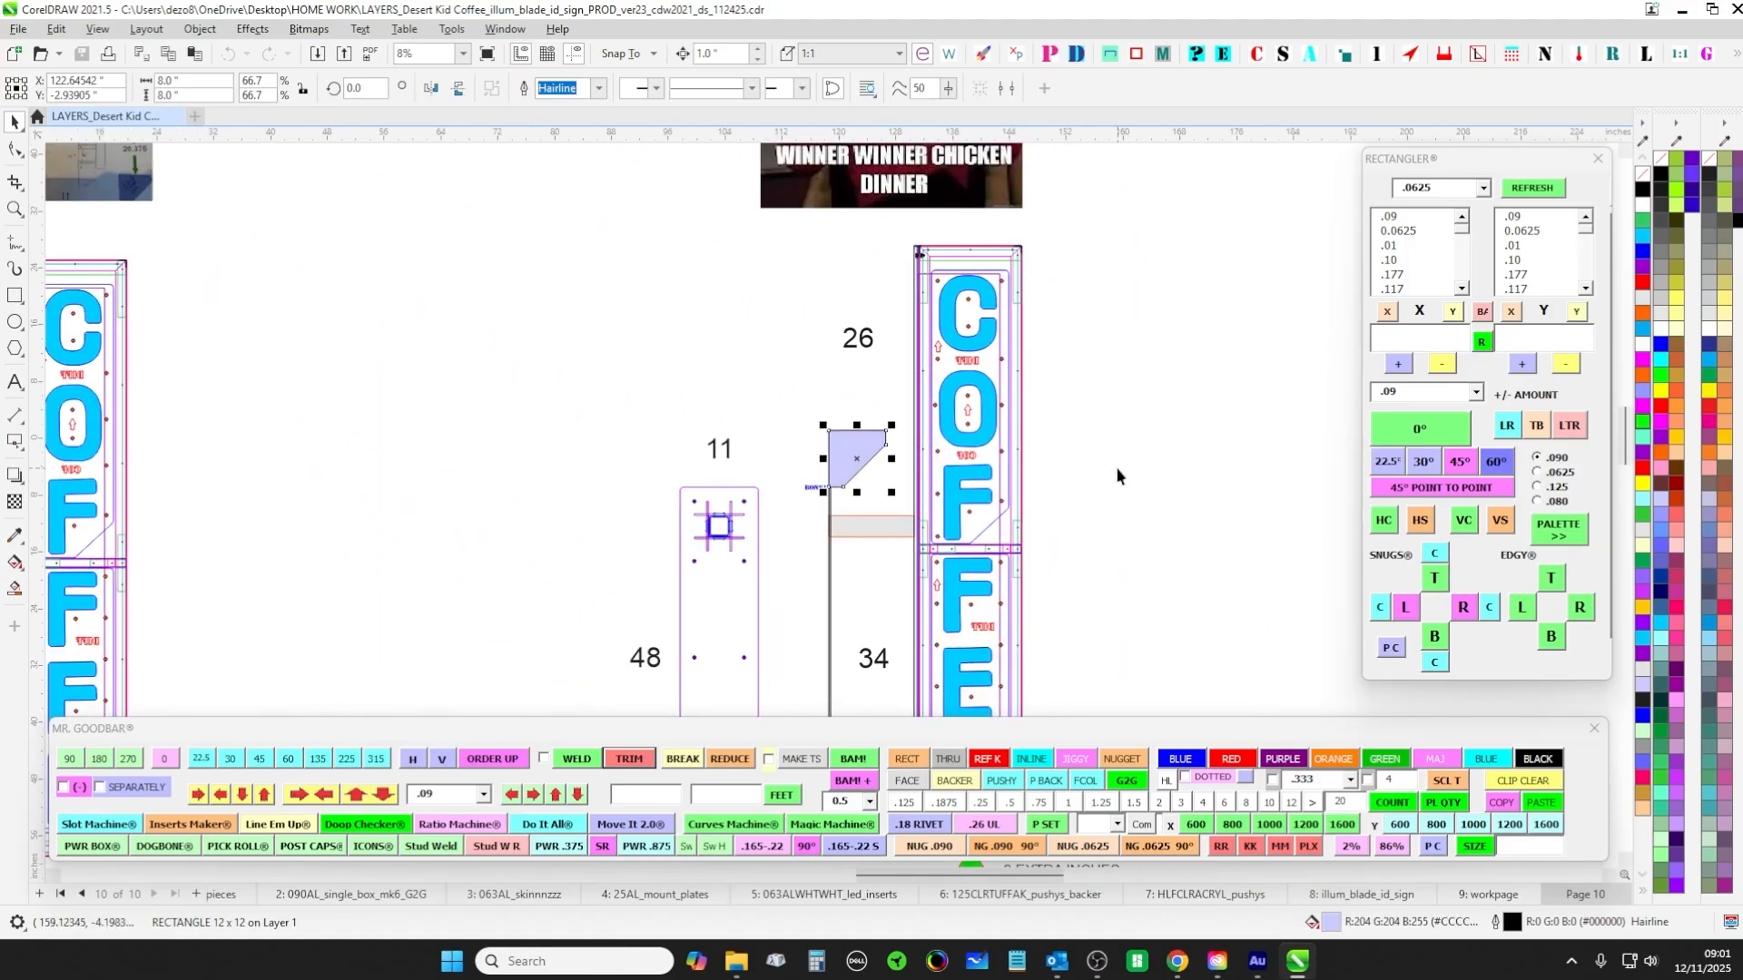
{"action": "scroll", "coordinate": [1044, 486], "scroll_direction": "down", "scroll_amount": 2}
{"action": "scroll", "coordinate": [969, 494], "scroll_direction": "up", "scroll_amount": 2}
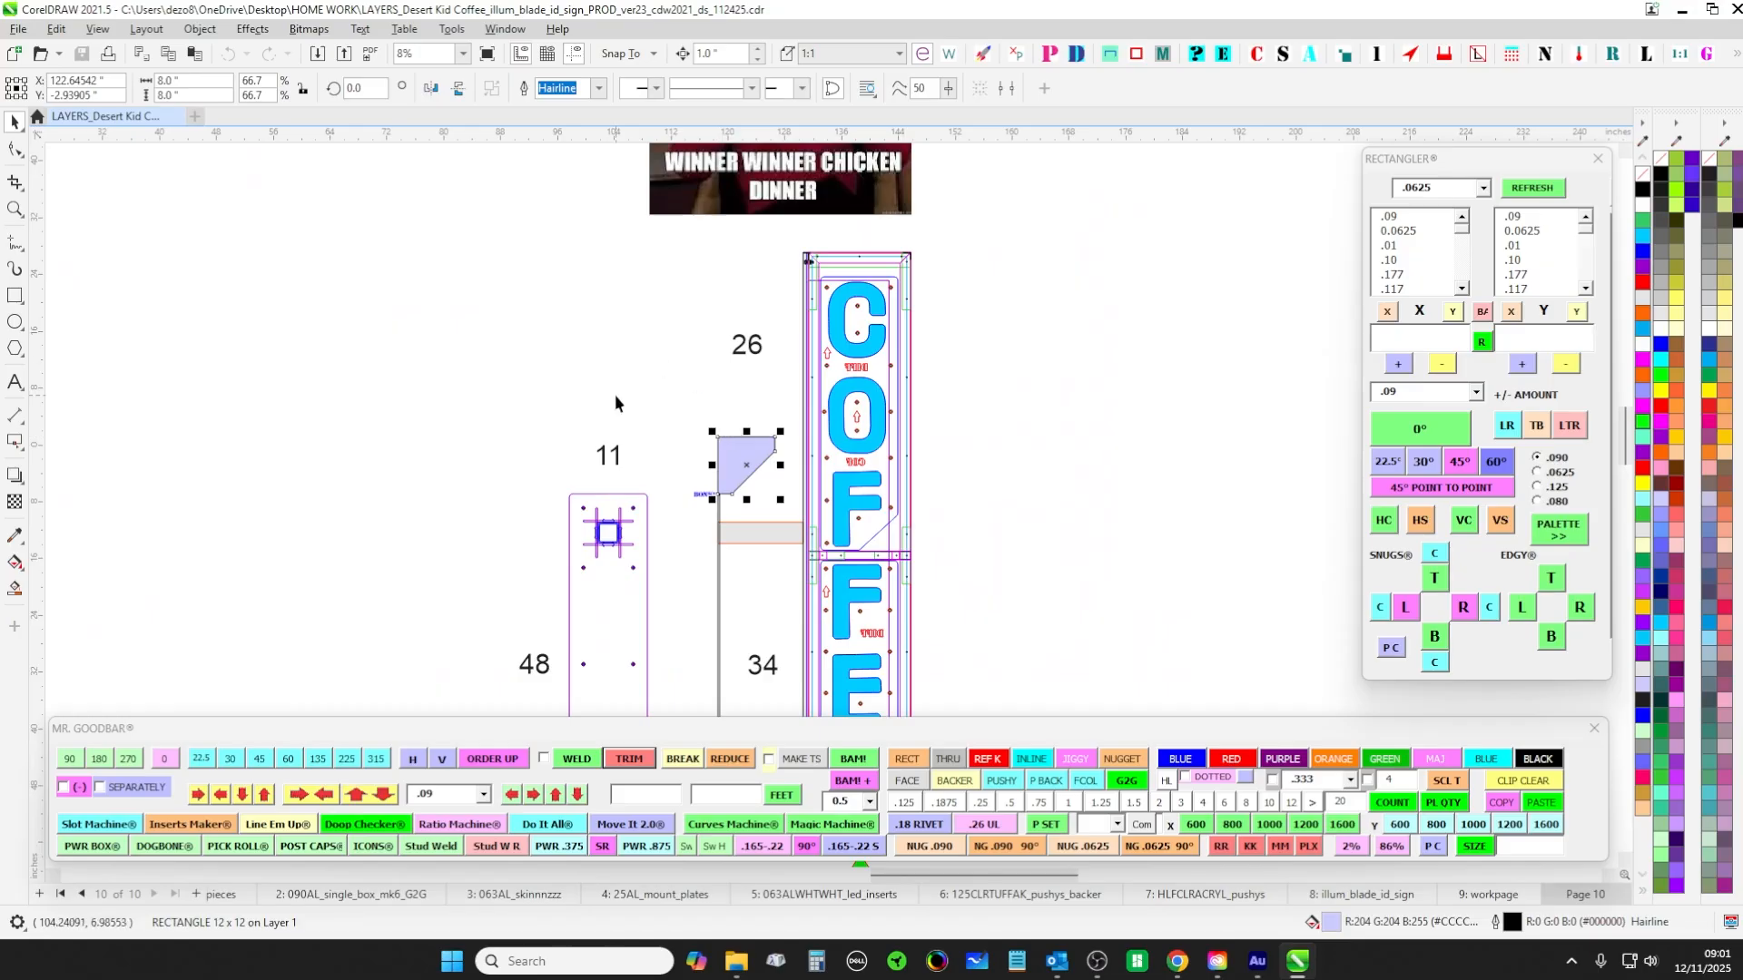
{"action": "scroll", "coordinate": [619, 396], "scroll_direction": "down", "scroll_amount": 1}
{"action": "left_click", "coordinate": [652, 481]}
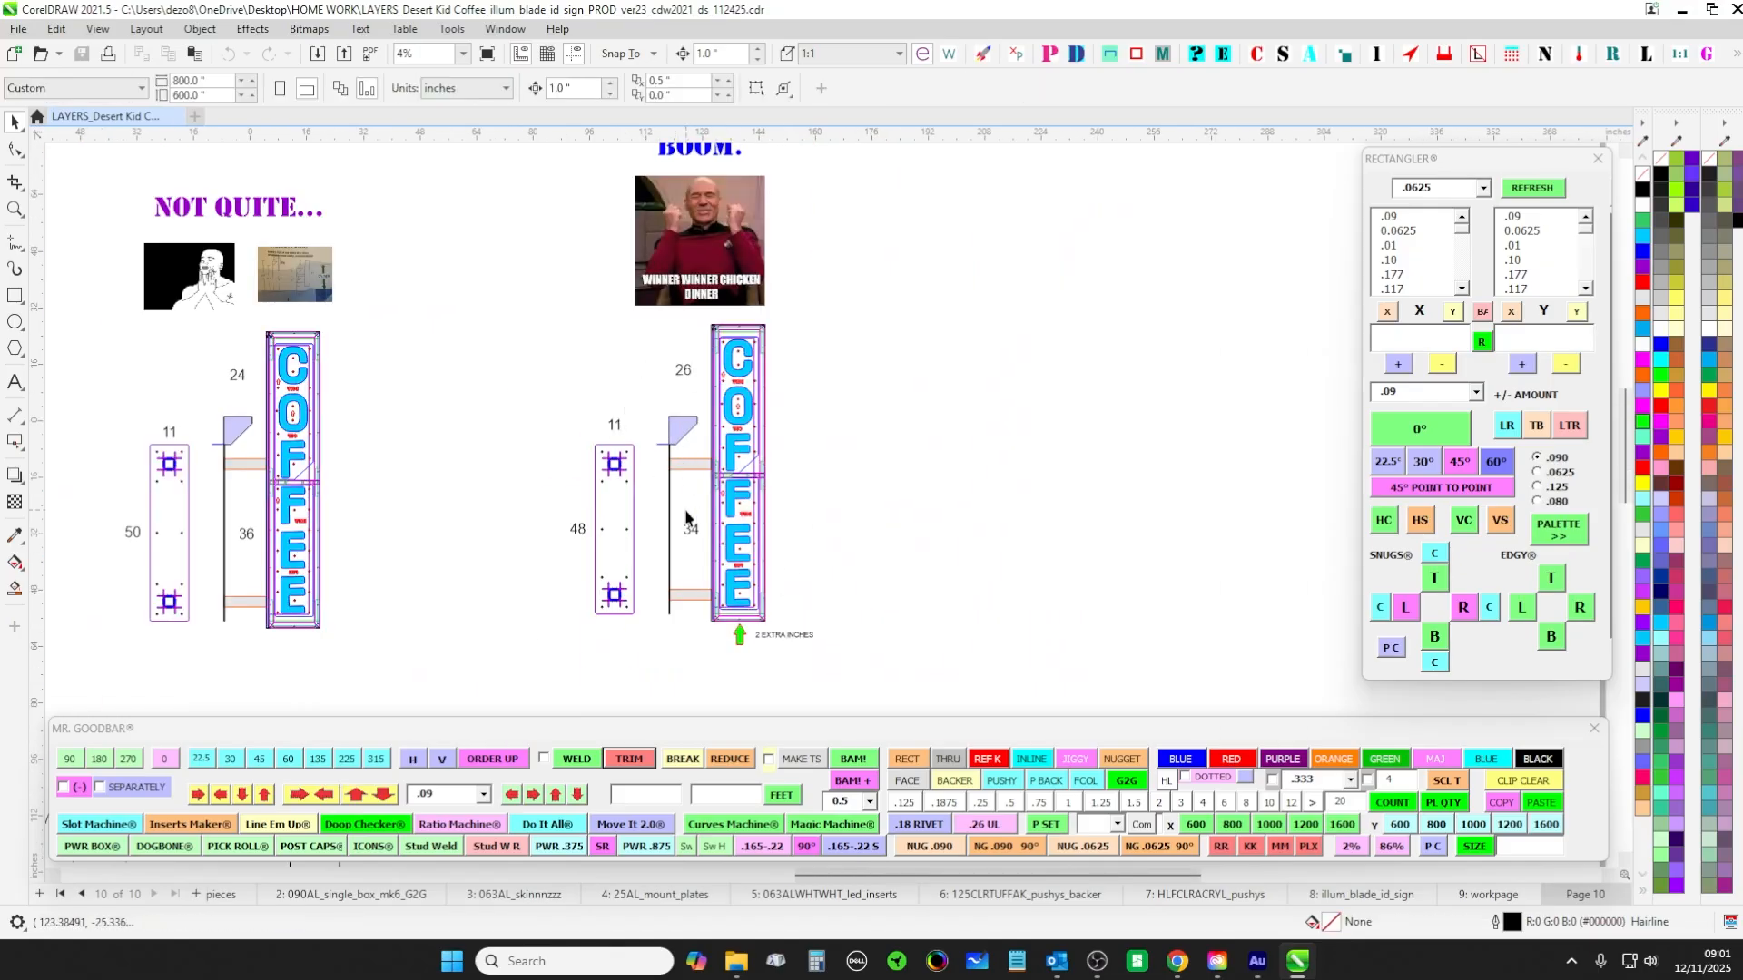
{"action": "left_click_drag", "start_coordinate": [648, 351], "coordinate": [712, 424]}
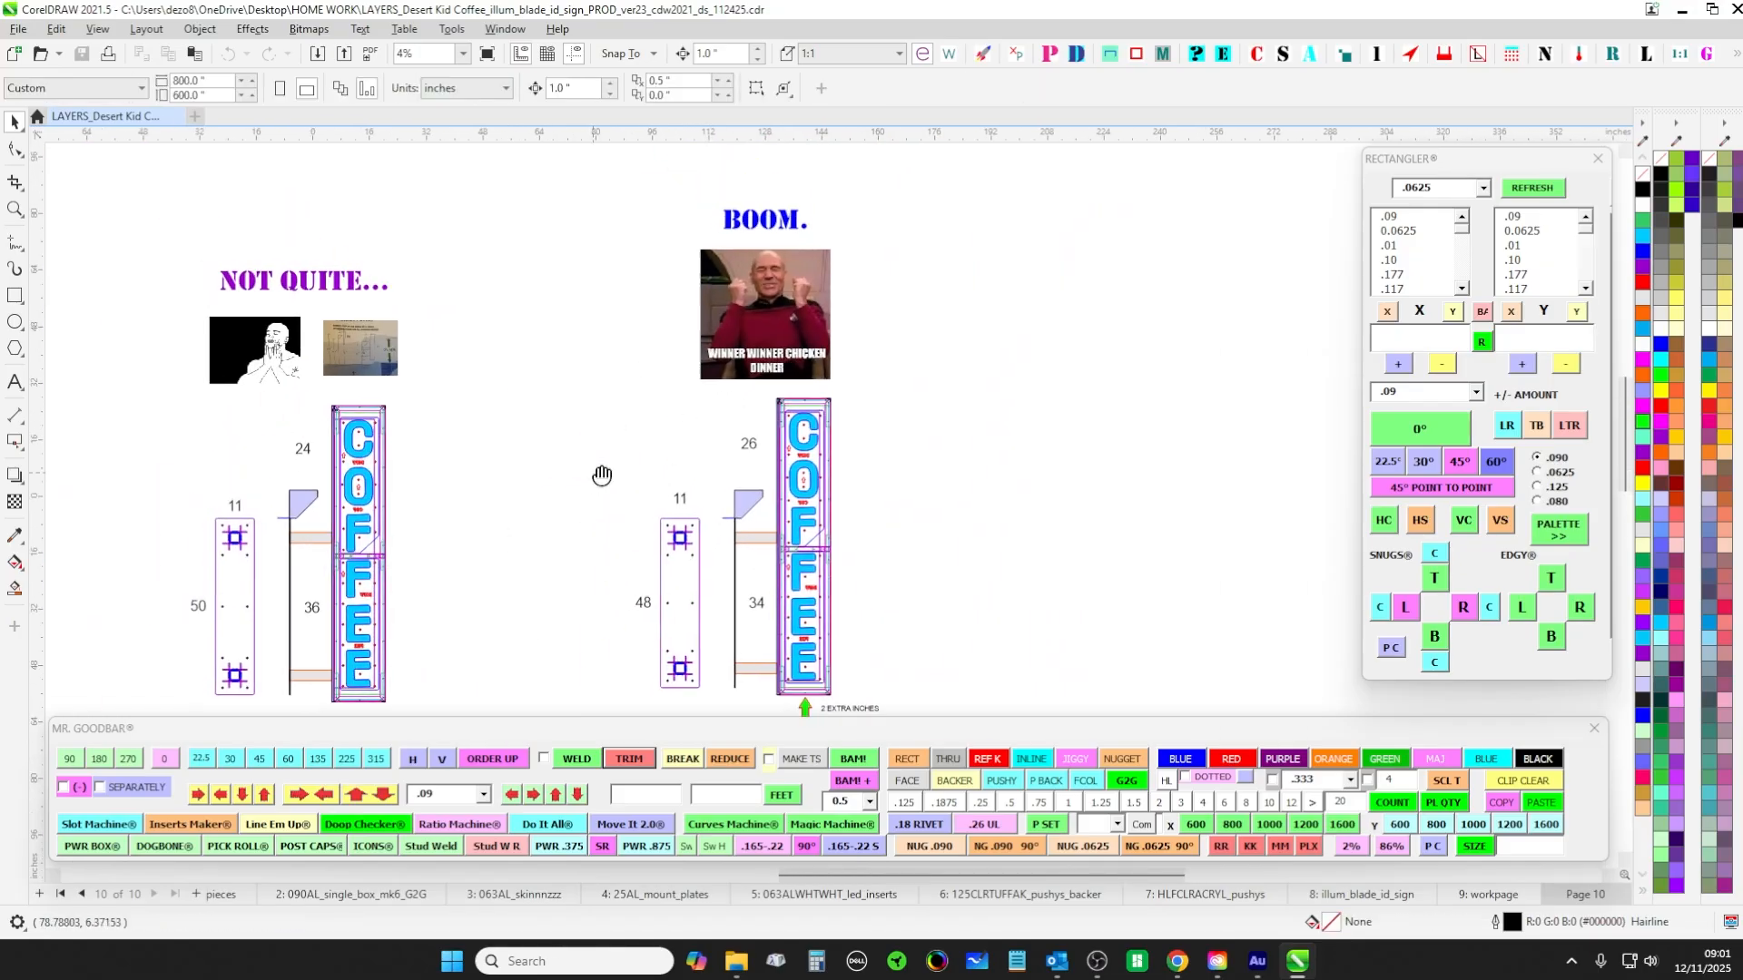
{"action": "left_click_drag", "start_coordinate": [602, 475], "coordinate": [749, 360]}
Examine the dimensioned blade sign drawings and the two WHICH ONE WORKS FOR YOU? mounting options below the three layouts
{"action": "scroll", "coordinate": [944, 644], "scroll_direction": "down", "scroll_amount": 1}
{"action": "scroll", "coordinate": [940, 645], "scroll_direction": "up", "scroll_amount": 1}
{"action": "scroll", "coordinate": [934, 644], "scroll_direction": "down", "scroll_amount": 1}
{"action": "left_click_drag", "start_coordinate": [934, 645], "coordinate": [907, 374]}
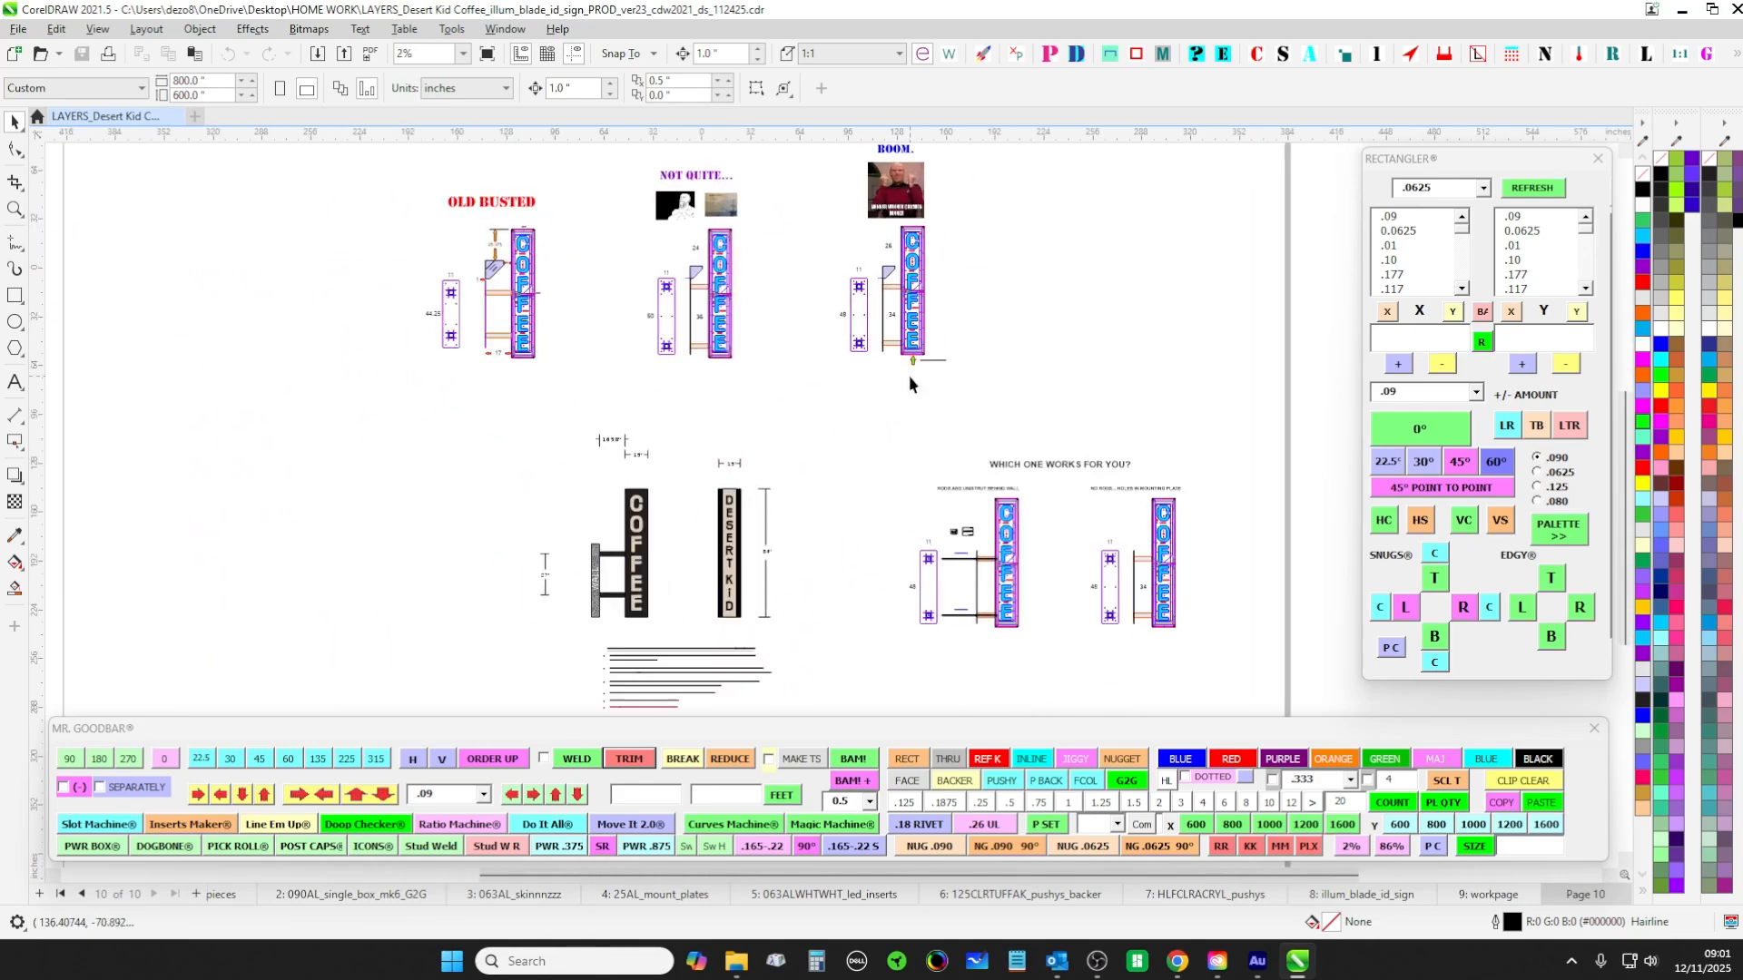
{"action": "scroll", "coordinate": [908, 427], "scroll_direction": "up", "scroll_amount": 1}
{"action": "left_click_drag", "start_coordinate": [831, 465], "coordinate": [642, 487]}
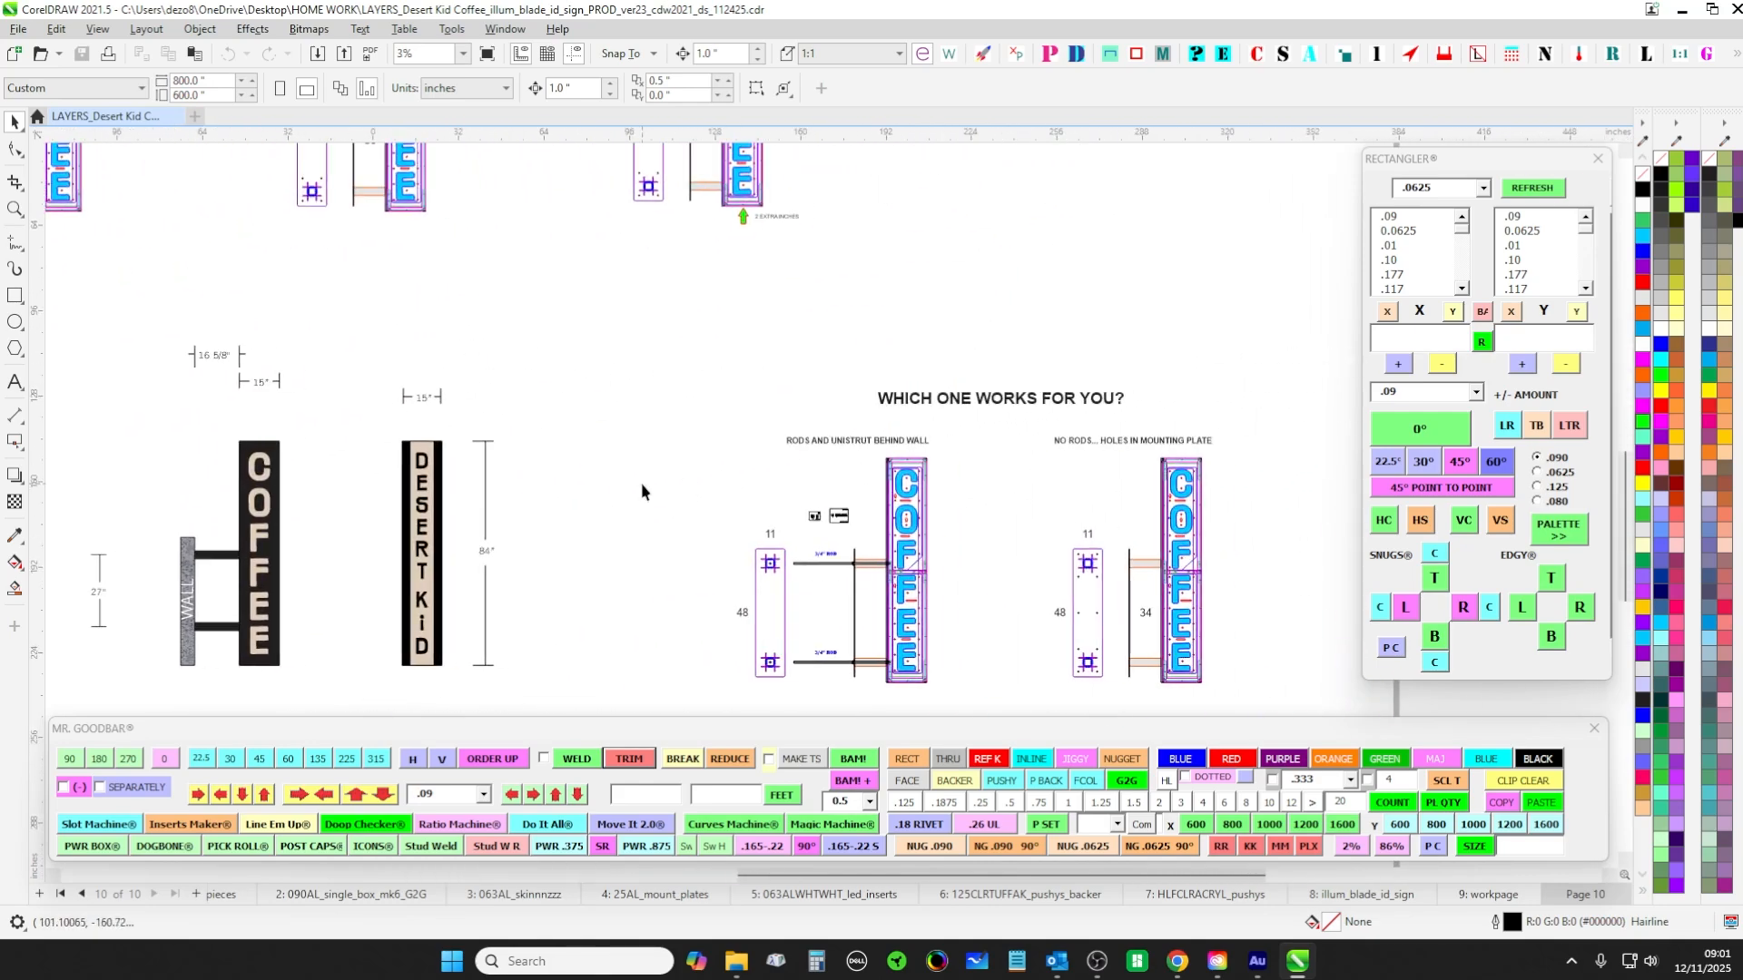
{"action": "left_click_drag", "start_coordinate": [556, 393], "coordinate": [933, 509]}
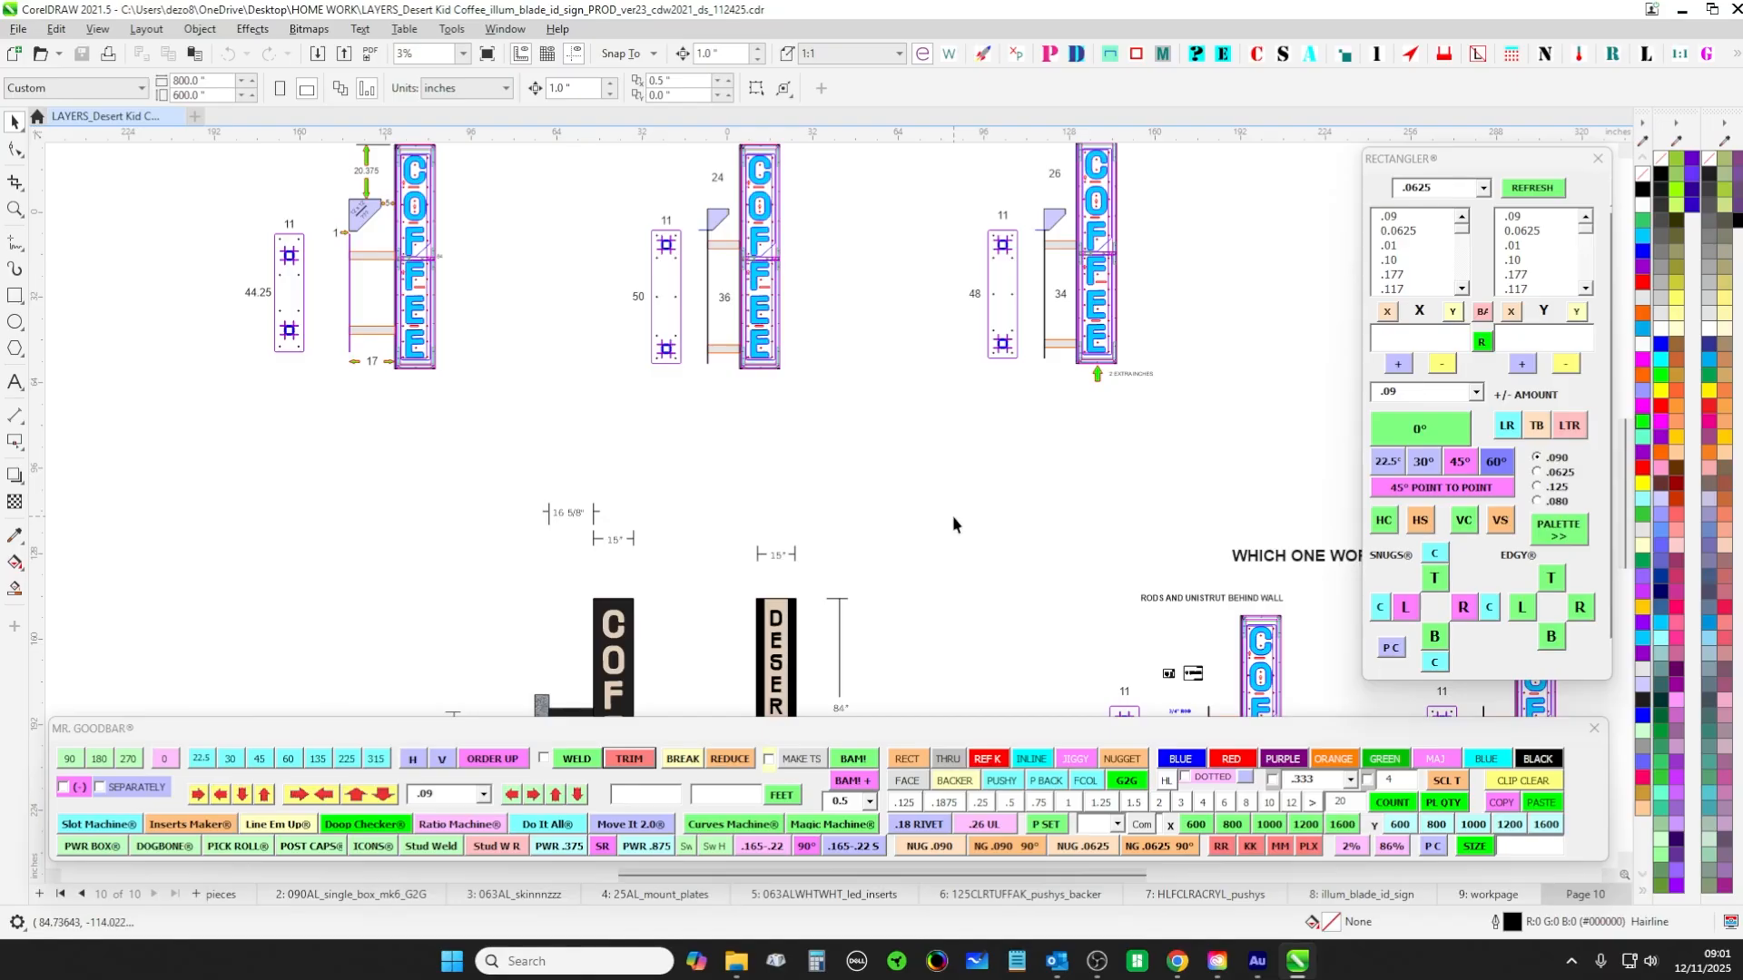
Open the workpage page and look over the sign assembly views, the MOUNTING BAR PREP steps and the aluminum tube and channel details
{"action": "left_click", "coordinate": [1503, 894]}
{"action": "scroll", "coordinate": [1022, 500], "scroll_direction": "down", "scroll_amount": 1}
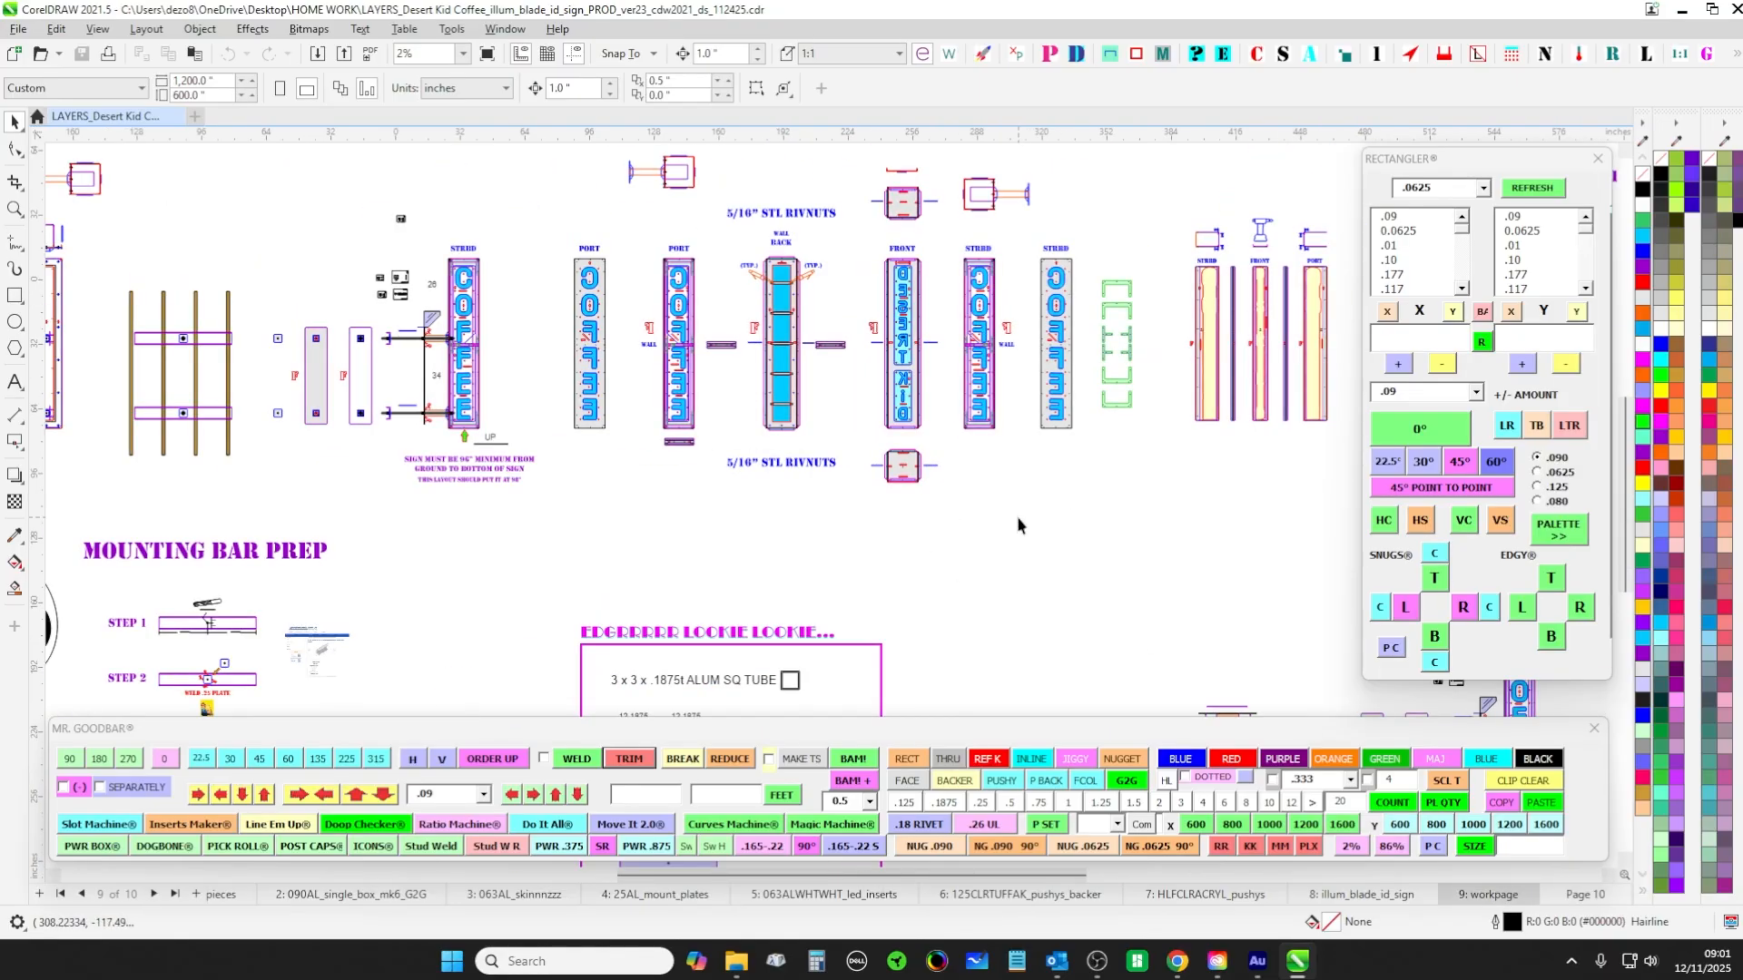
{"action": "left_click_drag", "start_coordinate": [588, 503], "coordinate": [1087, 419]}
{"action": "left_click_drag", "start_coordinate": [960, 671], "coordinate": [827, 533]}
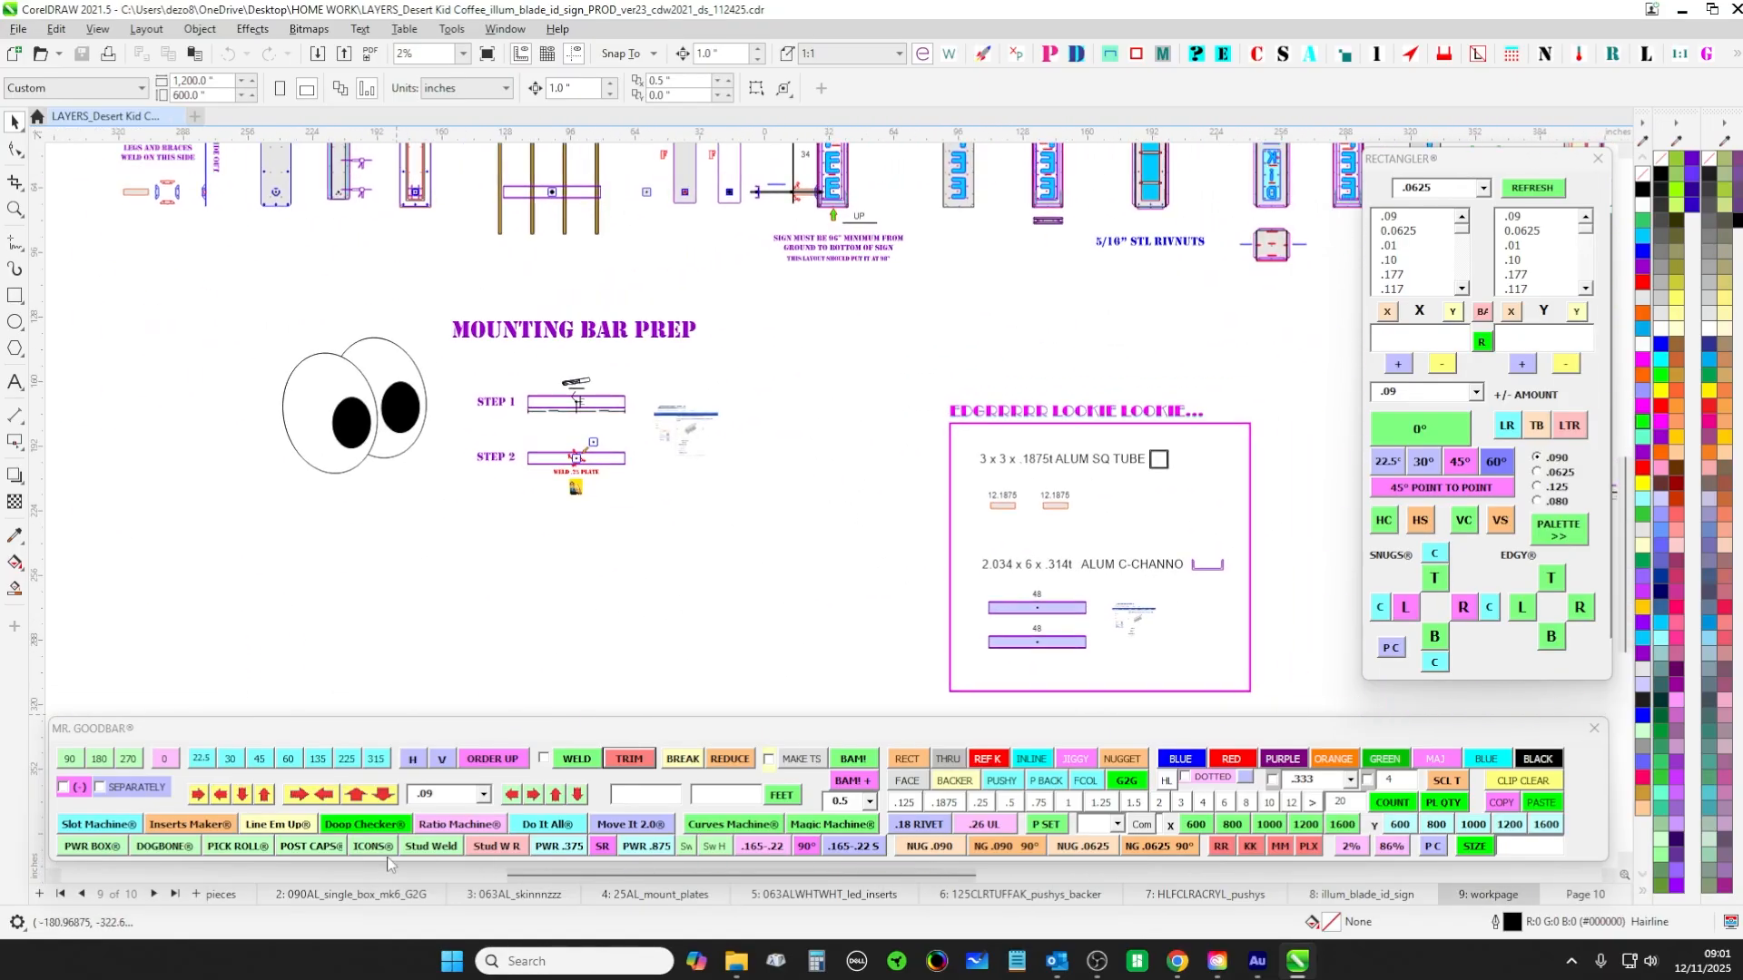
Open the 090AL_frame_pieces page and inspect the .090" aluminum frame parts by selecting them as groups
{"action": "left_click", "coordinate": [63, 895]}
{"action": "left_click_drag", "start_coordinate": [821, 381], "coordinate": [466, 526]}
{"action": "scroll", "coordinate": [816, 286], "scroll_direction": "up", "scroll_amount": 1}
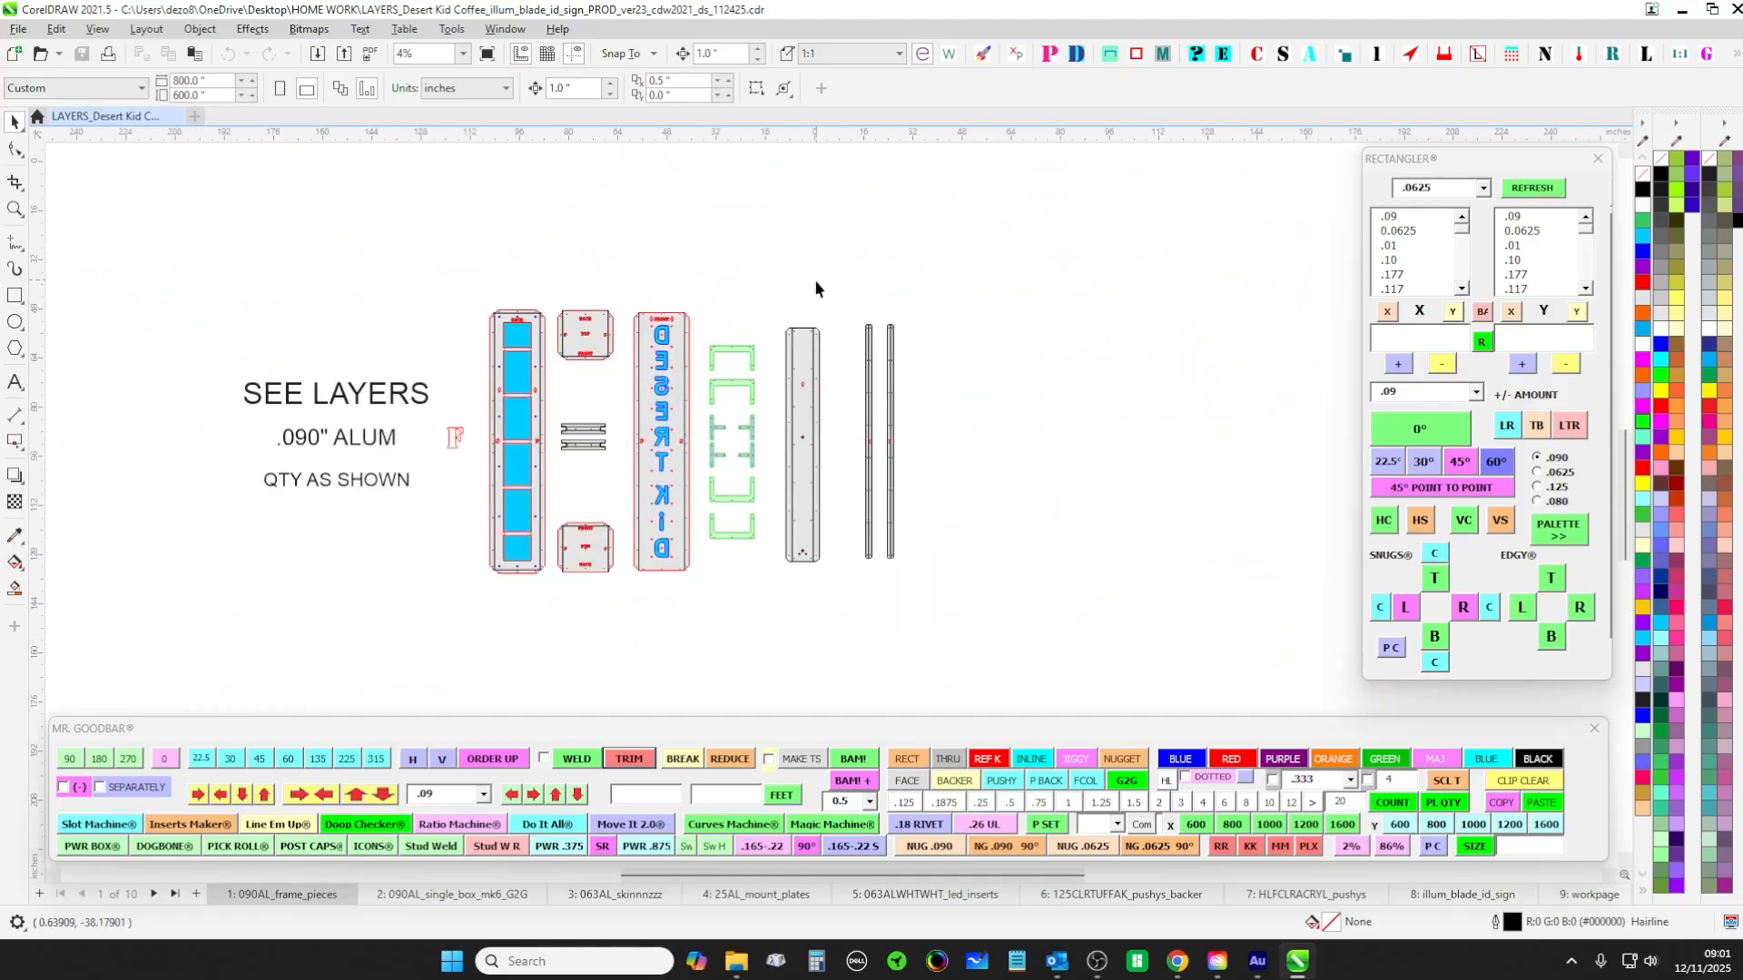
{"action": "left_click_drag", "start_coordinate": [467, 264], "coordinate": [961, 618]}
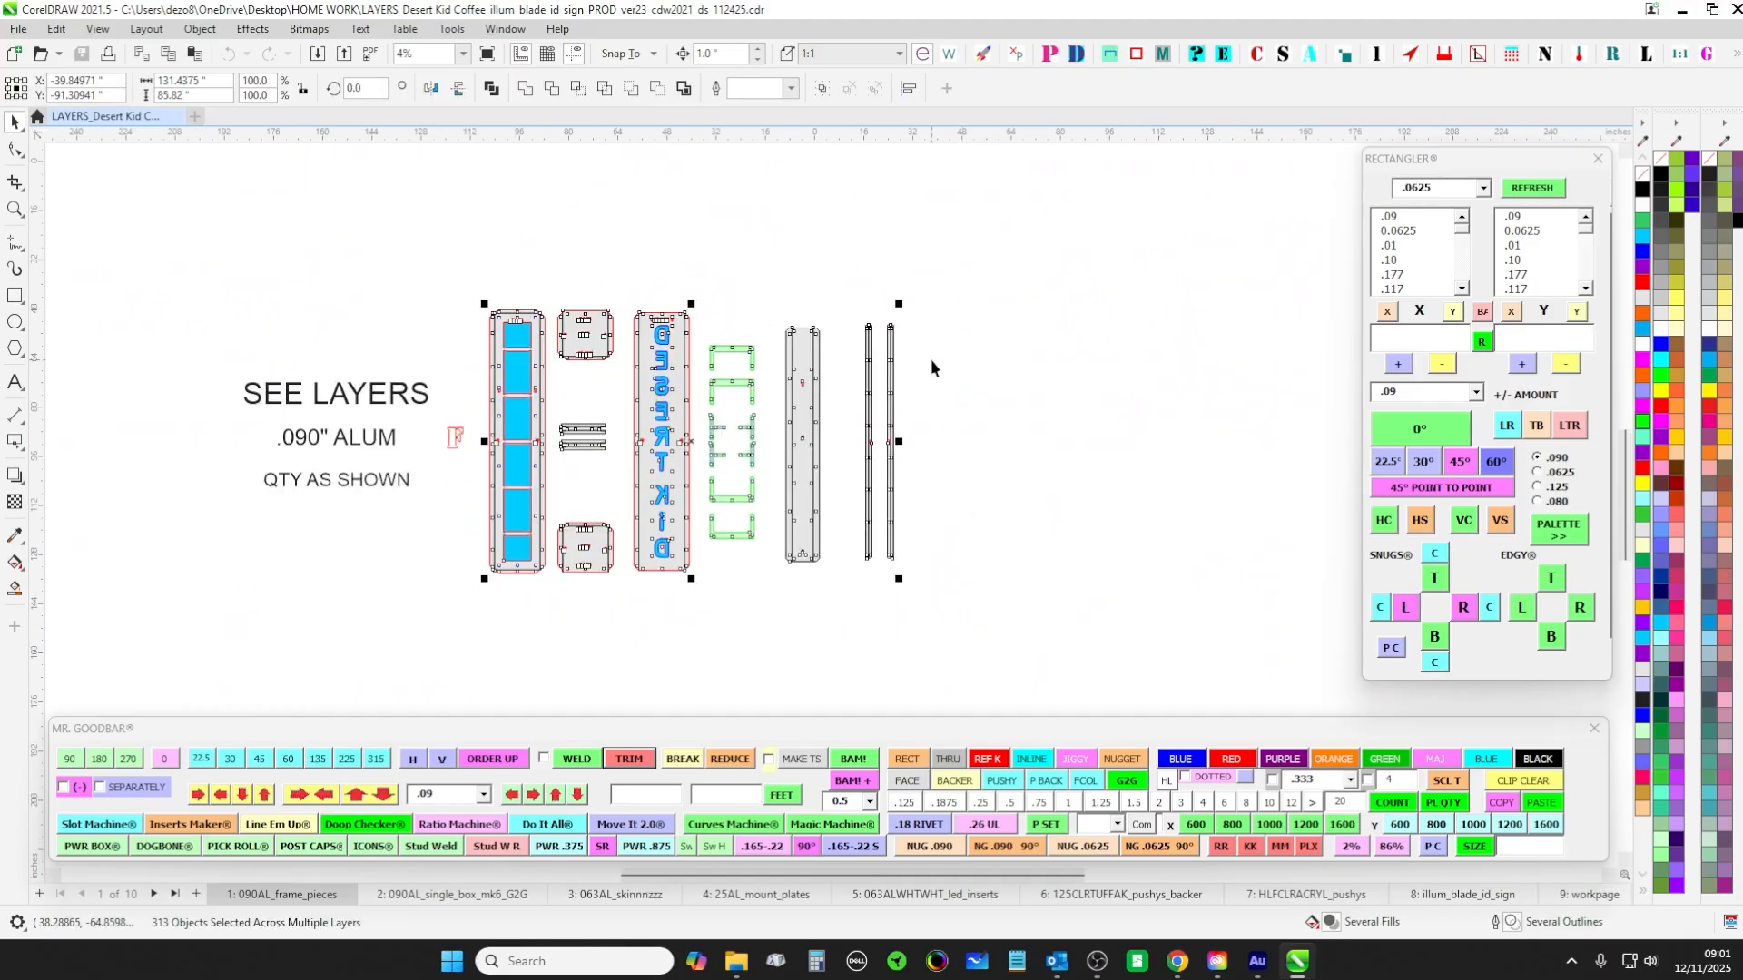
{"action": "scroll", "coordinate": [930, 358], "scroll_direction": "up", "scroll_amount": 1}
{"action": "left_click", "coordinate": [891, 294]}
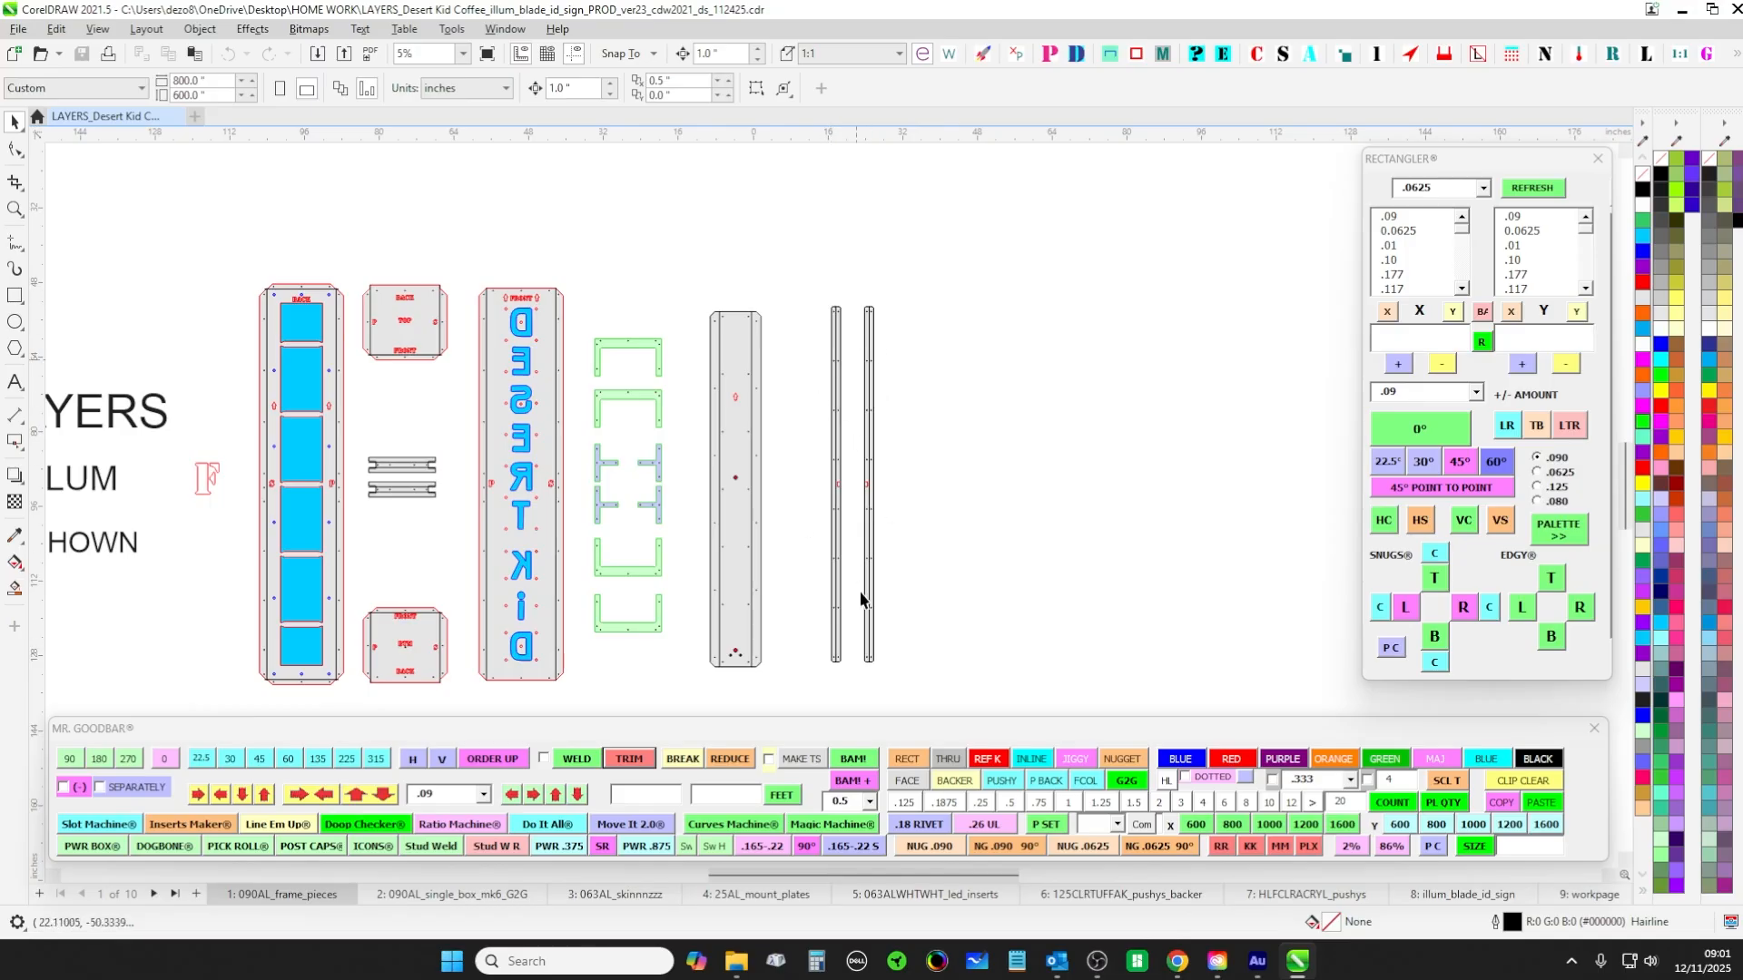
{"action": "left_click_drag", "start_coordinate": [788, 273], "coordinate": [971, 194]}
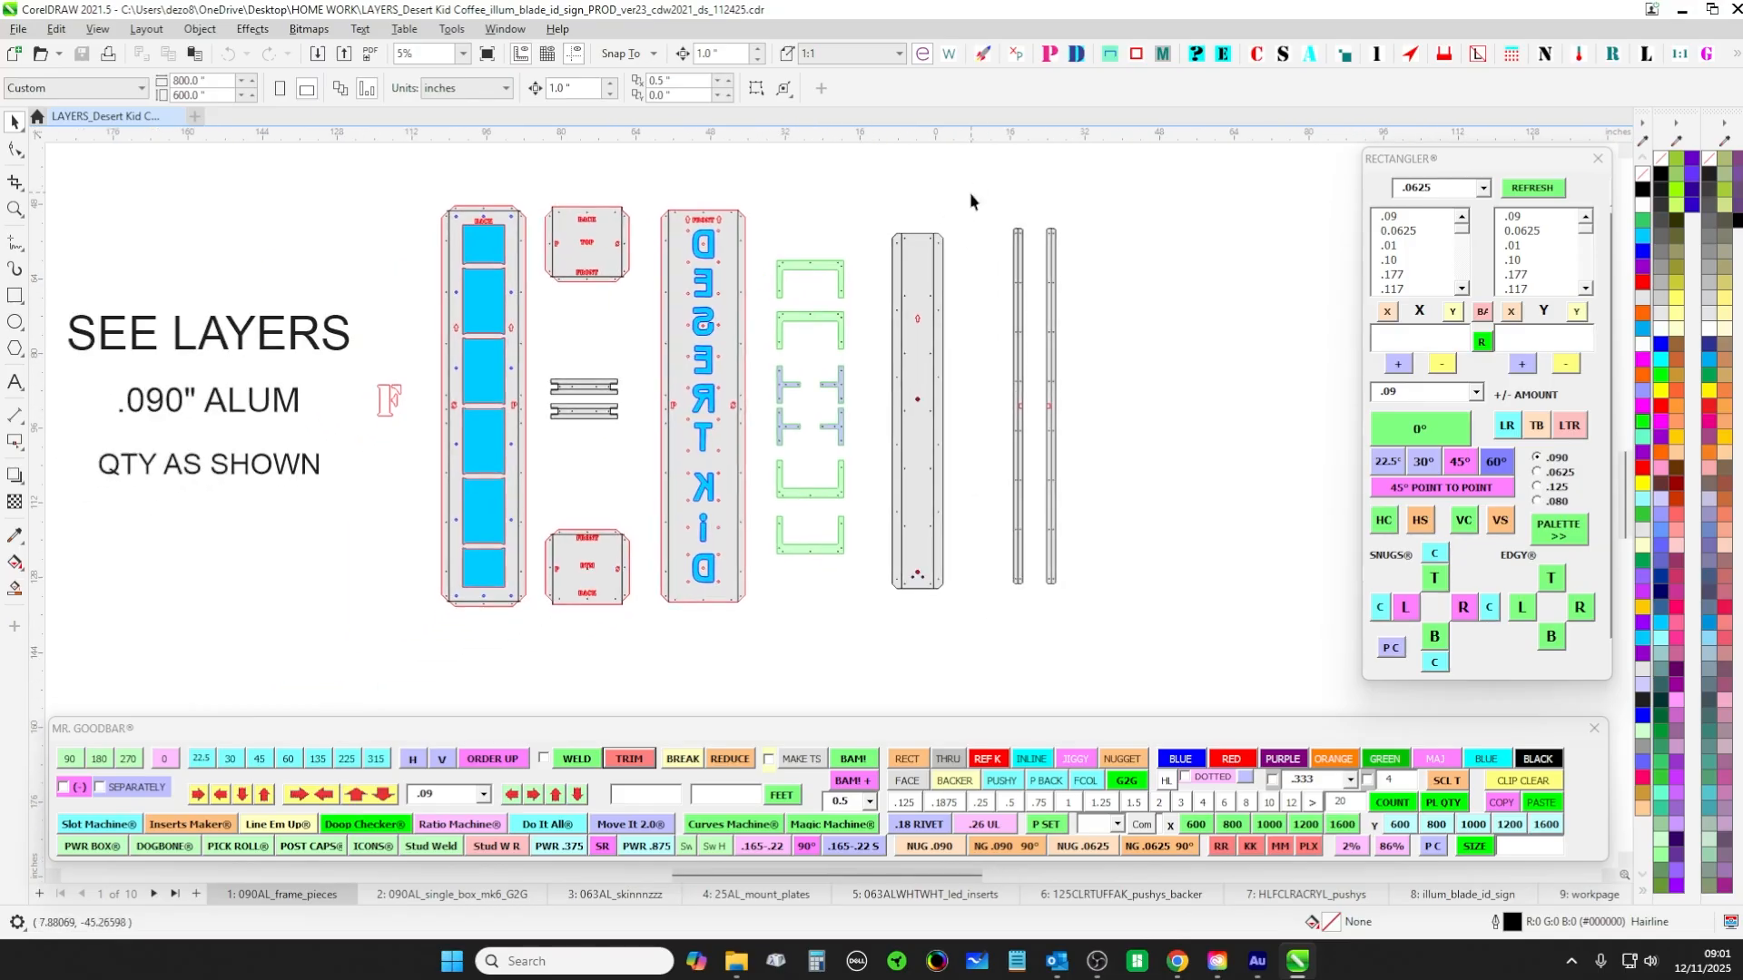
{"action": "left_click_drag", "start_coordinate": [392, 670], "coordinate": [392, 669]}
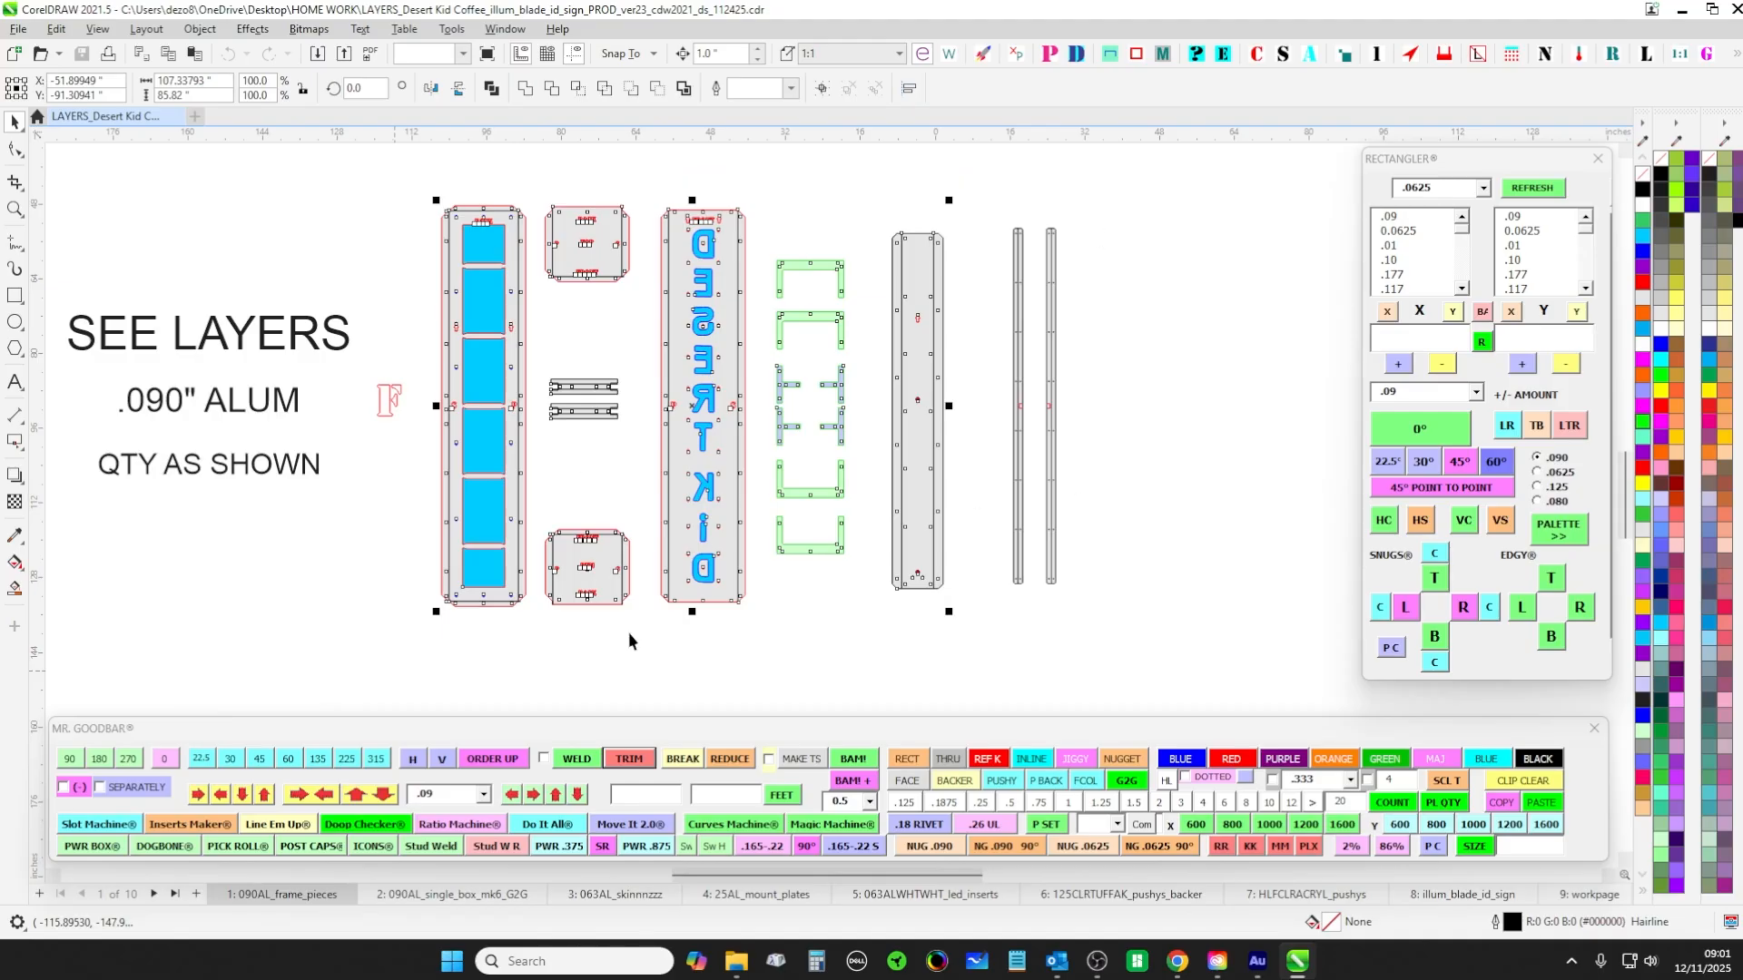
Review the MK6 BLOCK 3 parts on the 090AL_single_box_mk6_G2G page and the PORT and STRBD COFFEE skins on the 063AL_skinnnzzz page
{"action": "left_click", "coordinate": [450, 893]}
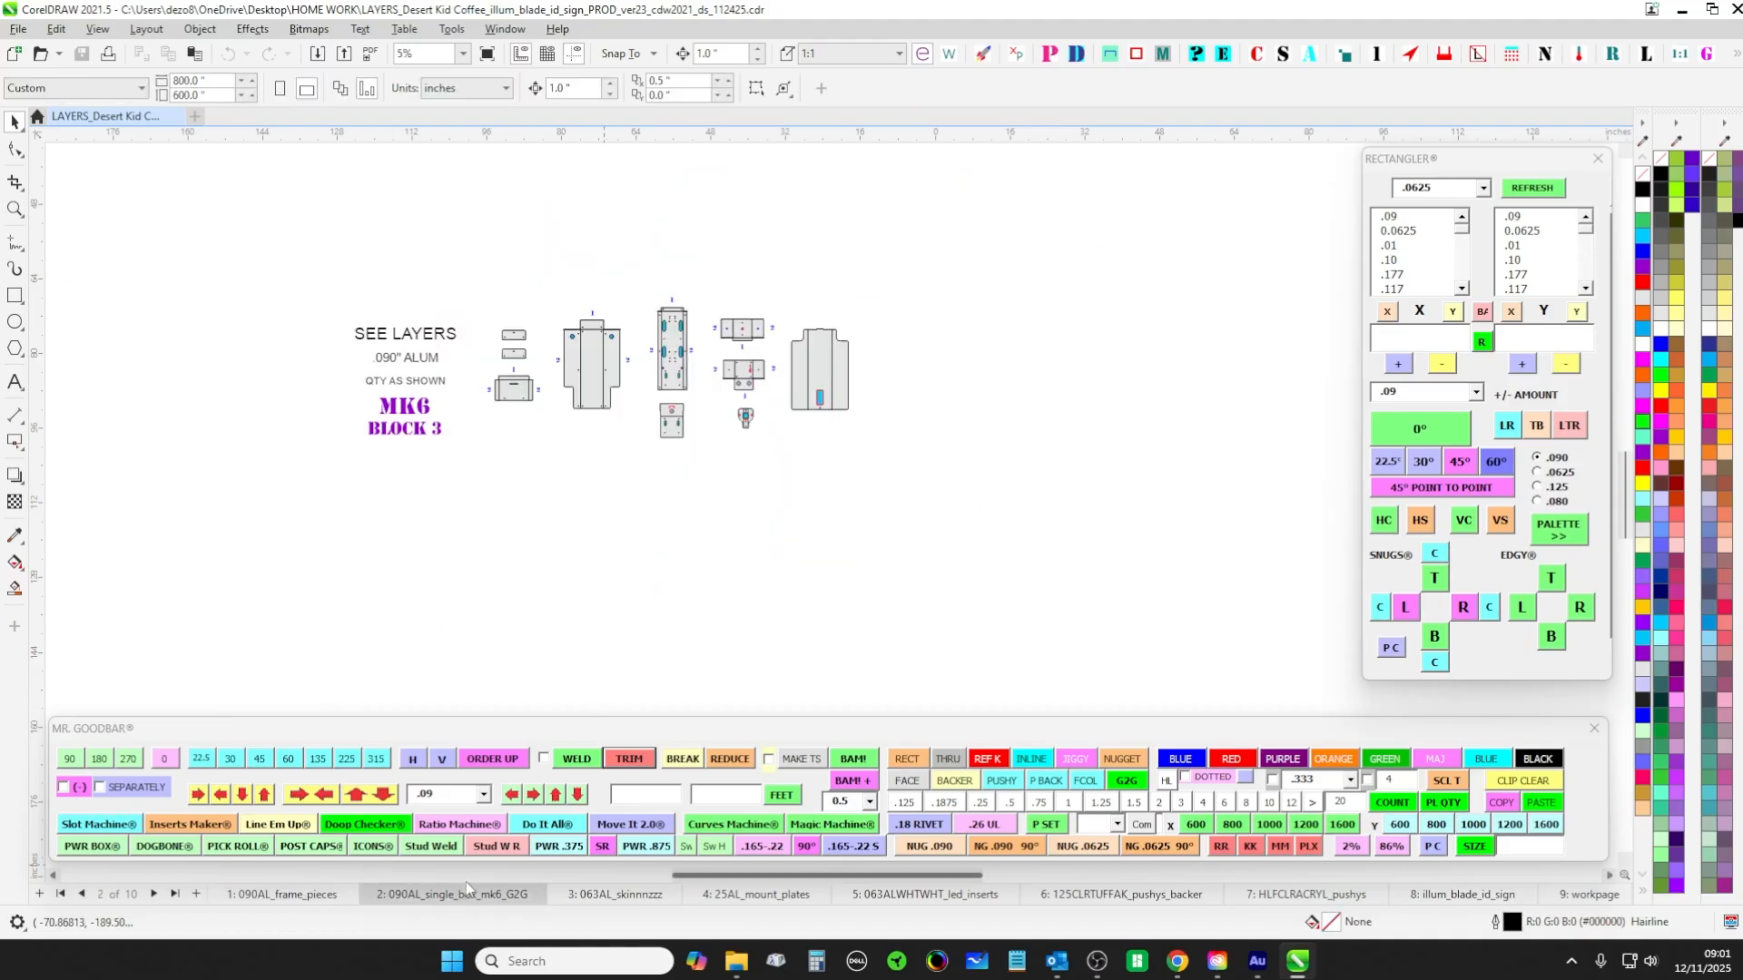
{"action": "left_click", "coordinate": [632, 894]}
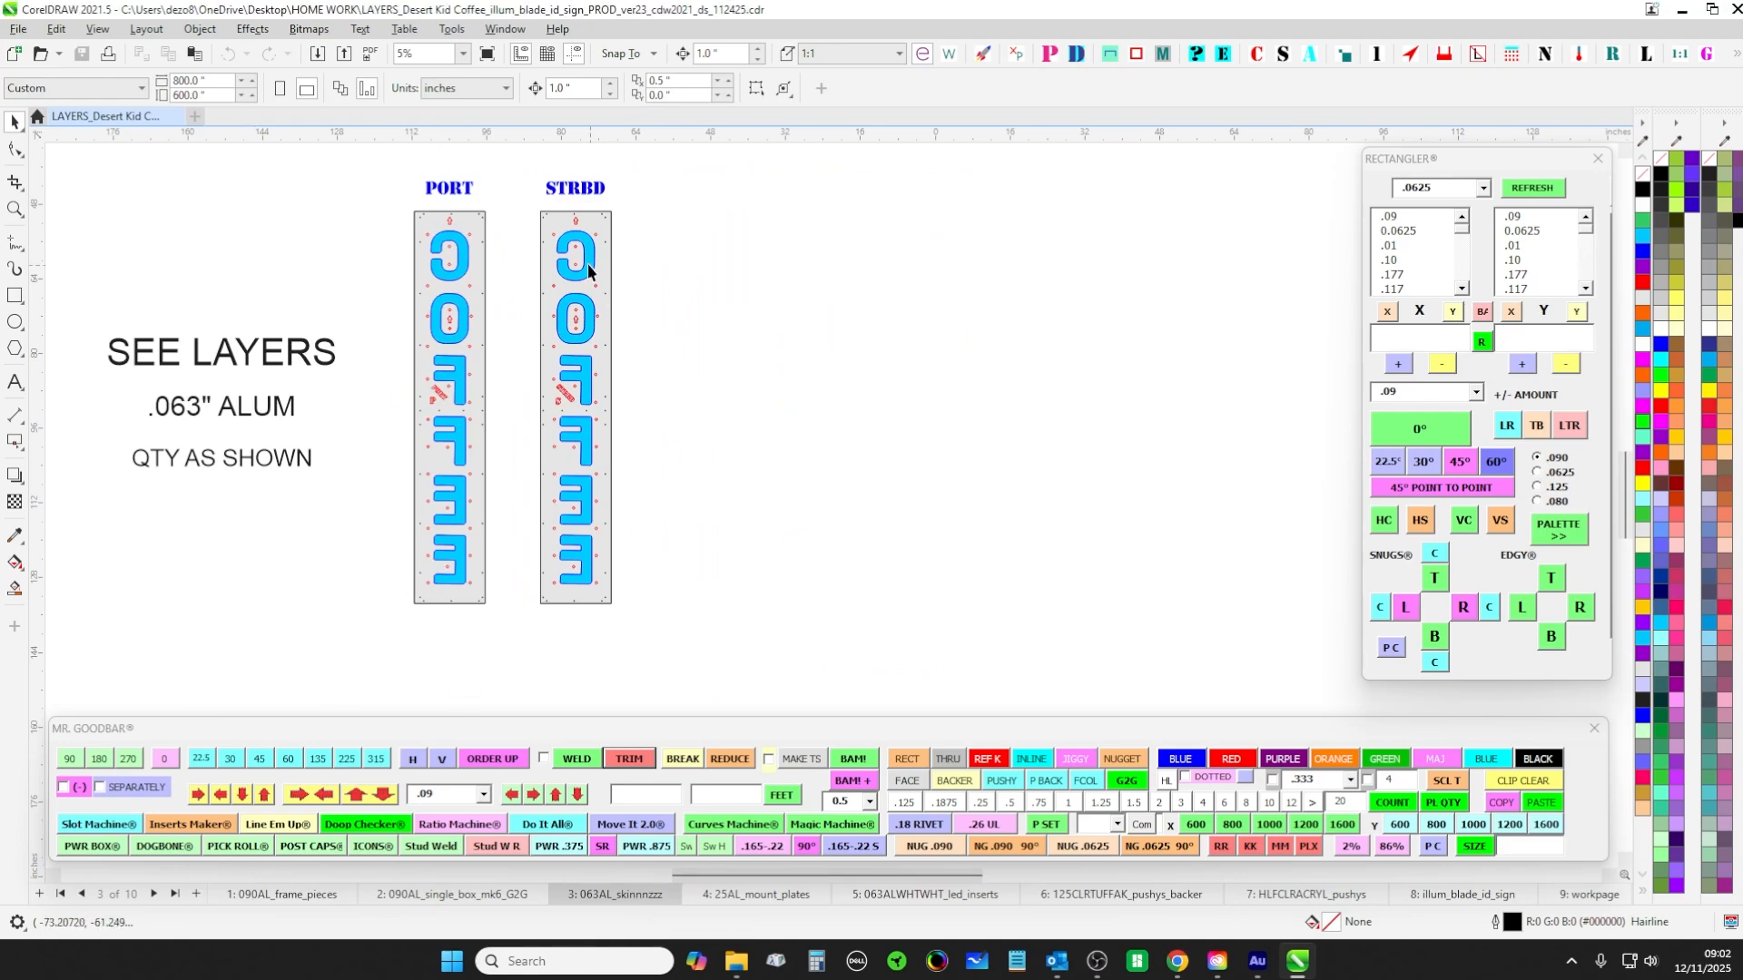
Open the 25AL_mount_plates page and inspect the long .25" aluminum plate, then the shorter plate with its small brackets
{"action": "left_click", "coordinate": [770, 896]}
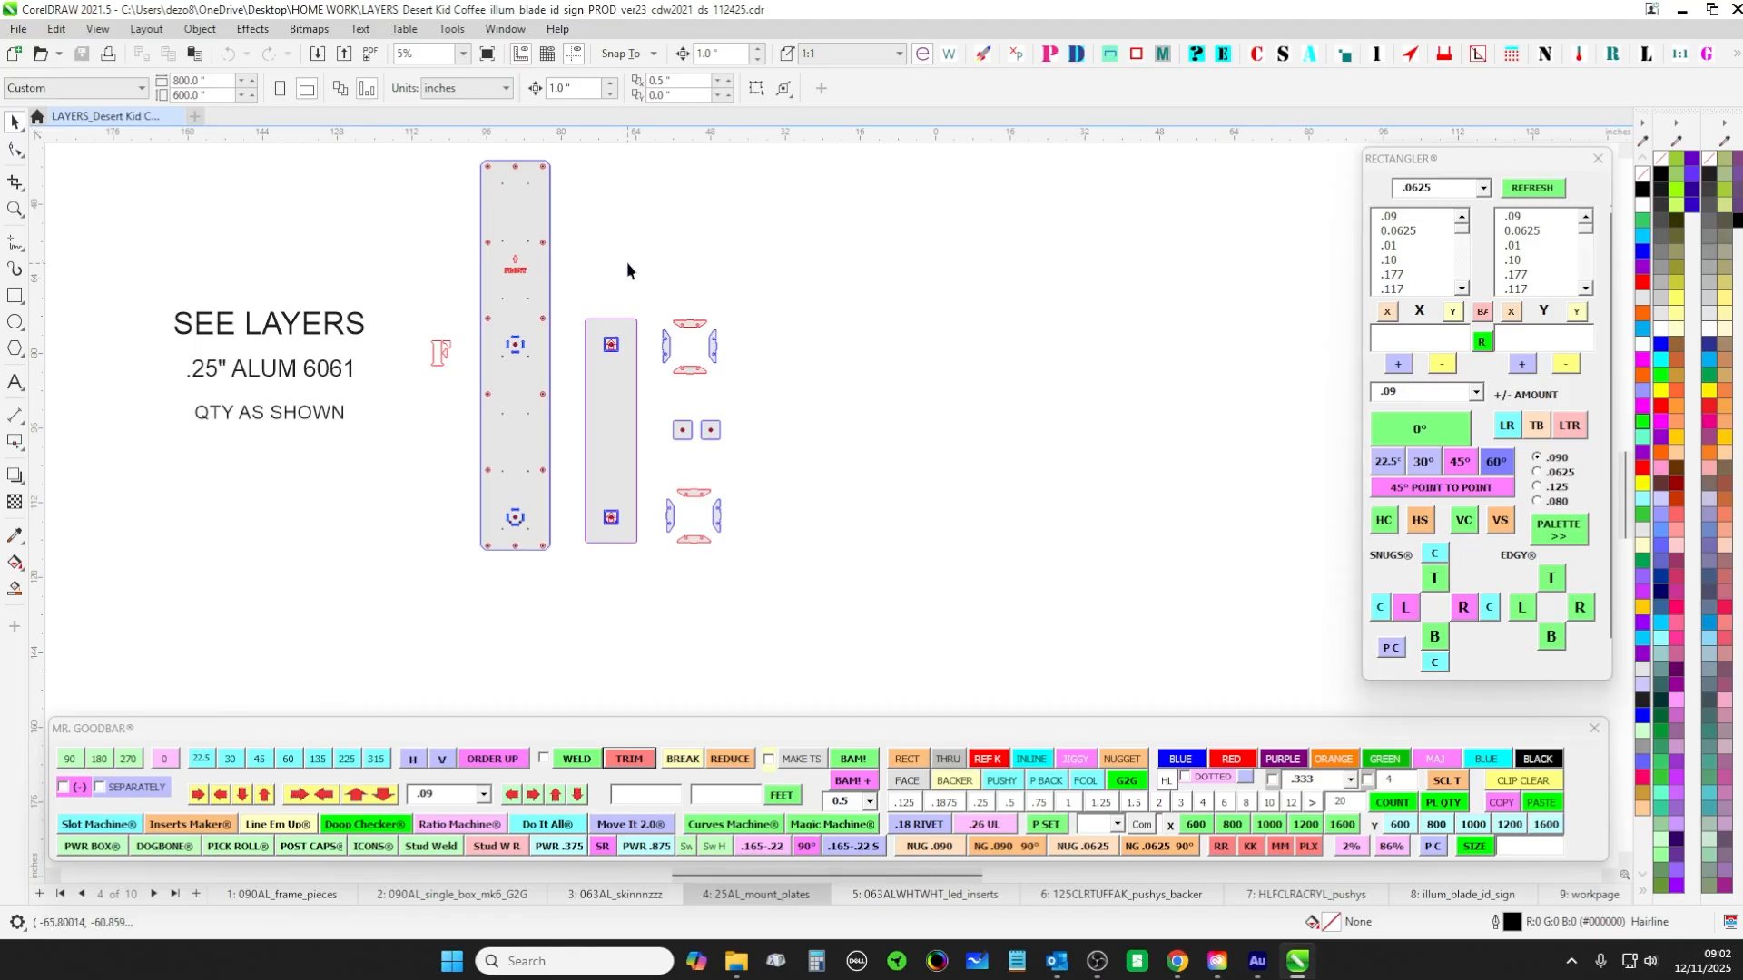
{"action": "left_click_drag", "start_coordinate": [634, 271], "coordinate": [657, 309]}
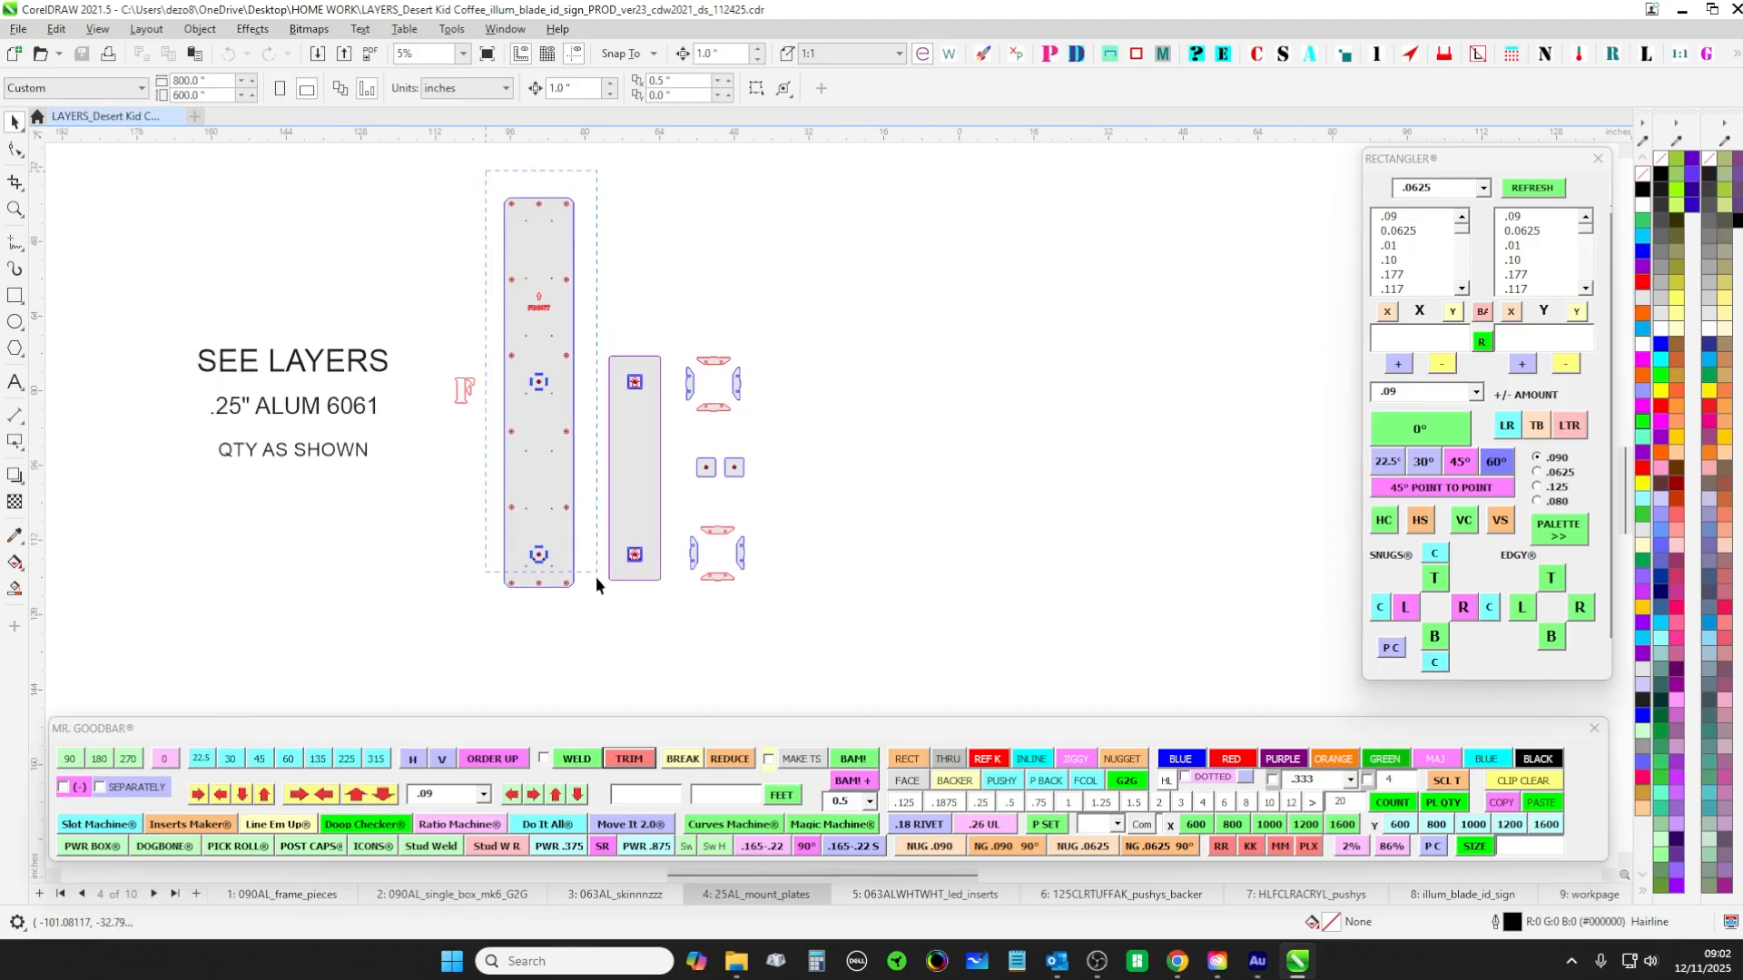
{"action": "left_click_drag", "start_coordinate": [596, 576], "coordinate": [605, 654]}
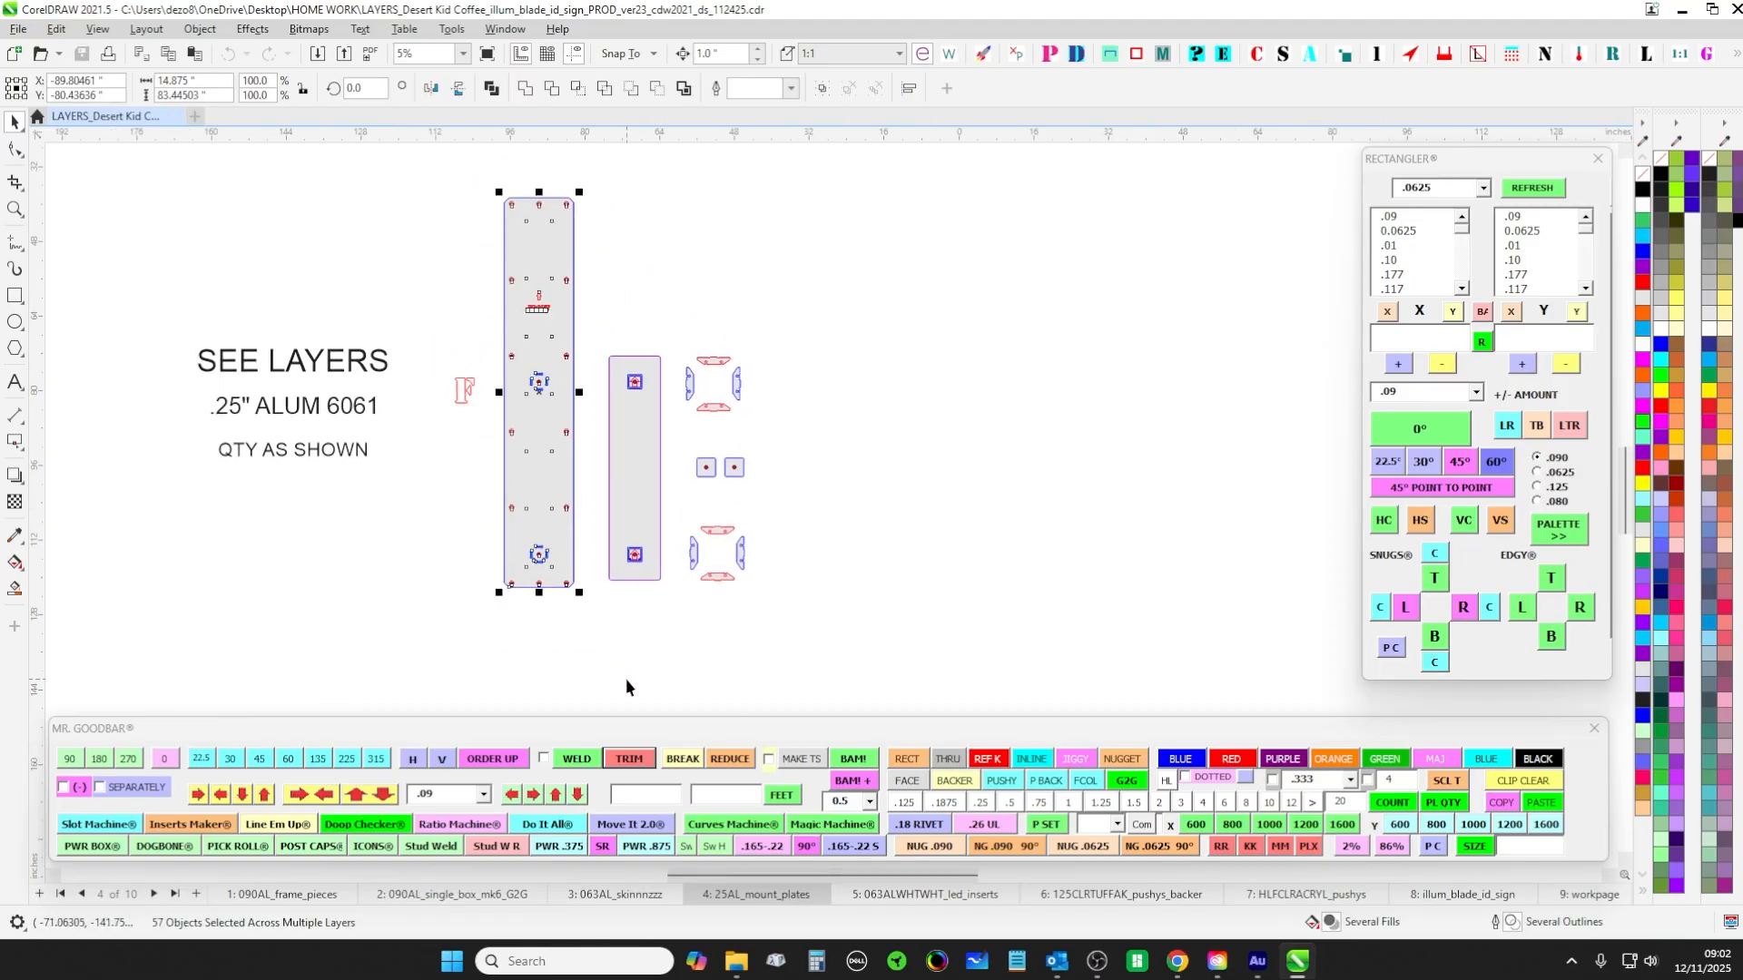
{"action": "left_click_drag", "start_coordinate": [829, 258], "coordinate": [645, 672]}
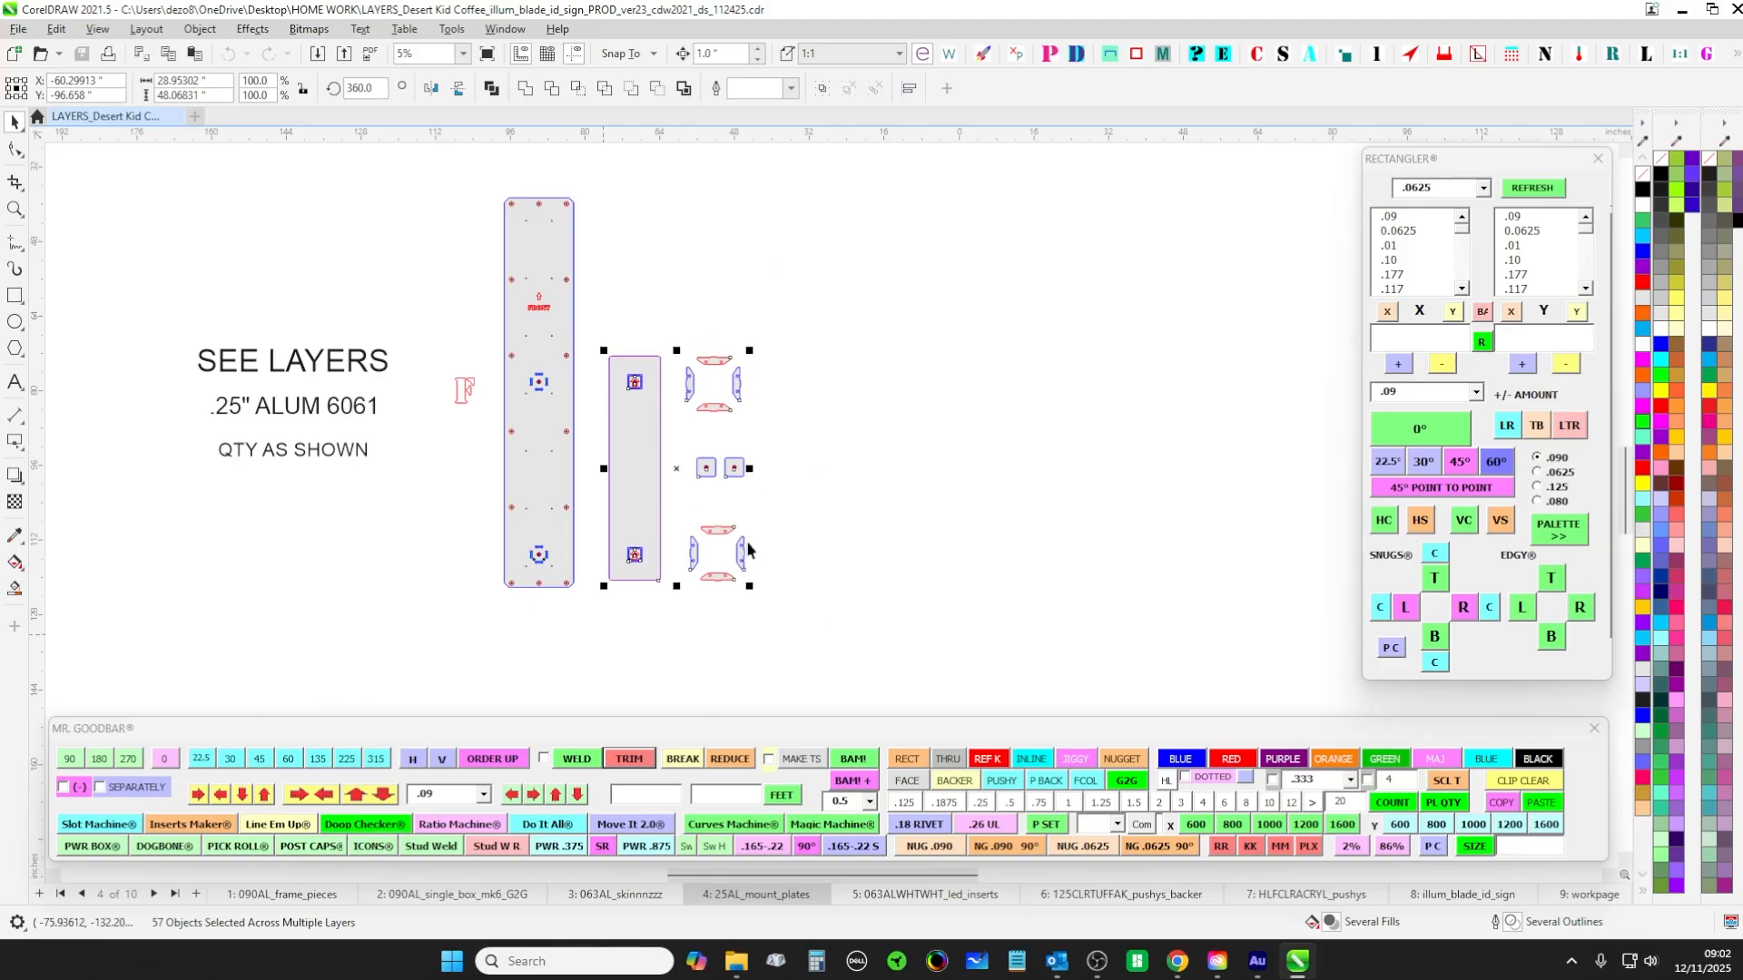
{"action": "scroll", "coordinate": [716, 538], "scroll_direction": "up", "scroll_amount": 4}
{"action": "left_click_drag", "start_coordinate": [832, 314], "coordinate": [628, 434]}
Open the 063ALWHTWHT_led_inserts page and examine the STRBD, FRONT and PORT LED inserts
{"action": "left_click", "coordinate": [932, 896]}
{"action": "scroll", "coordinate": [708, 415], "scroll_direction": "down", "scroll_amount": 4}
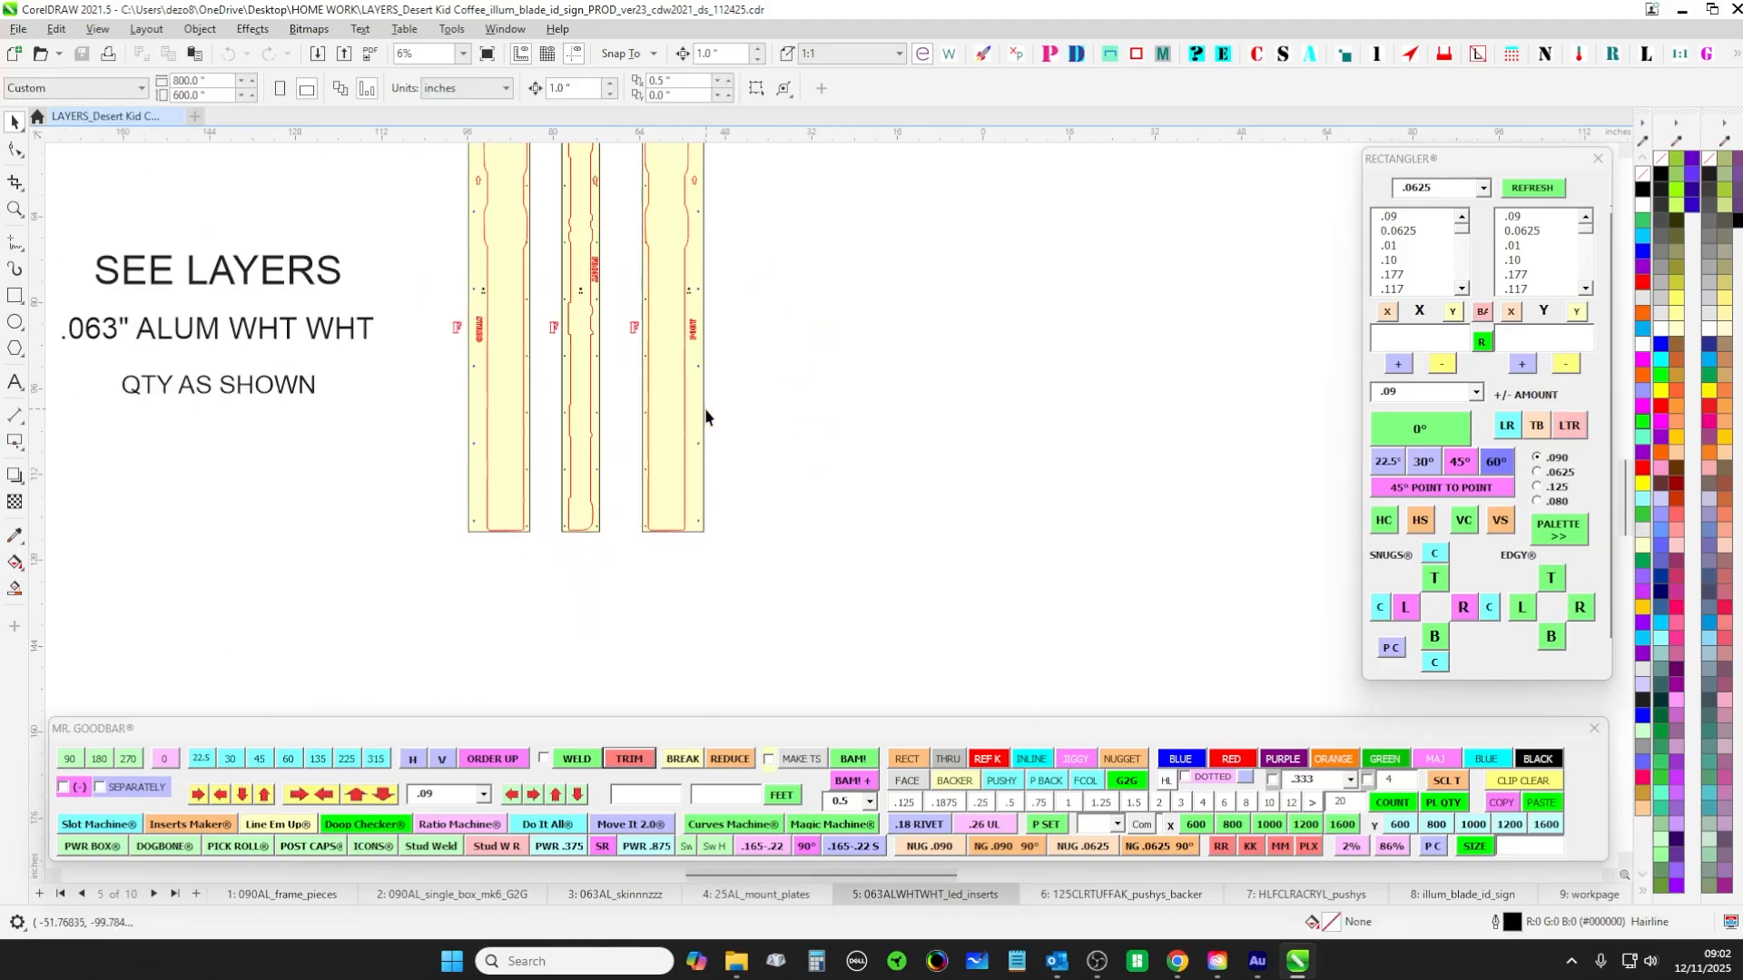
{"action": "scroll", "coordinate": [602, 257], "scroll_direction": "up", "scroll_amount": 2}
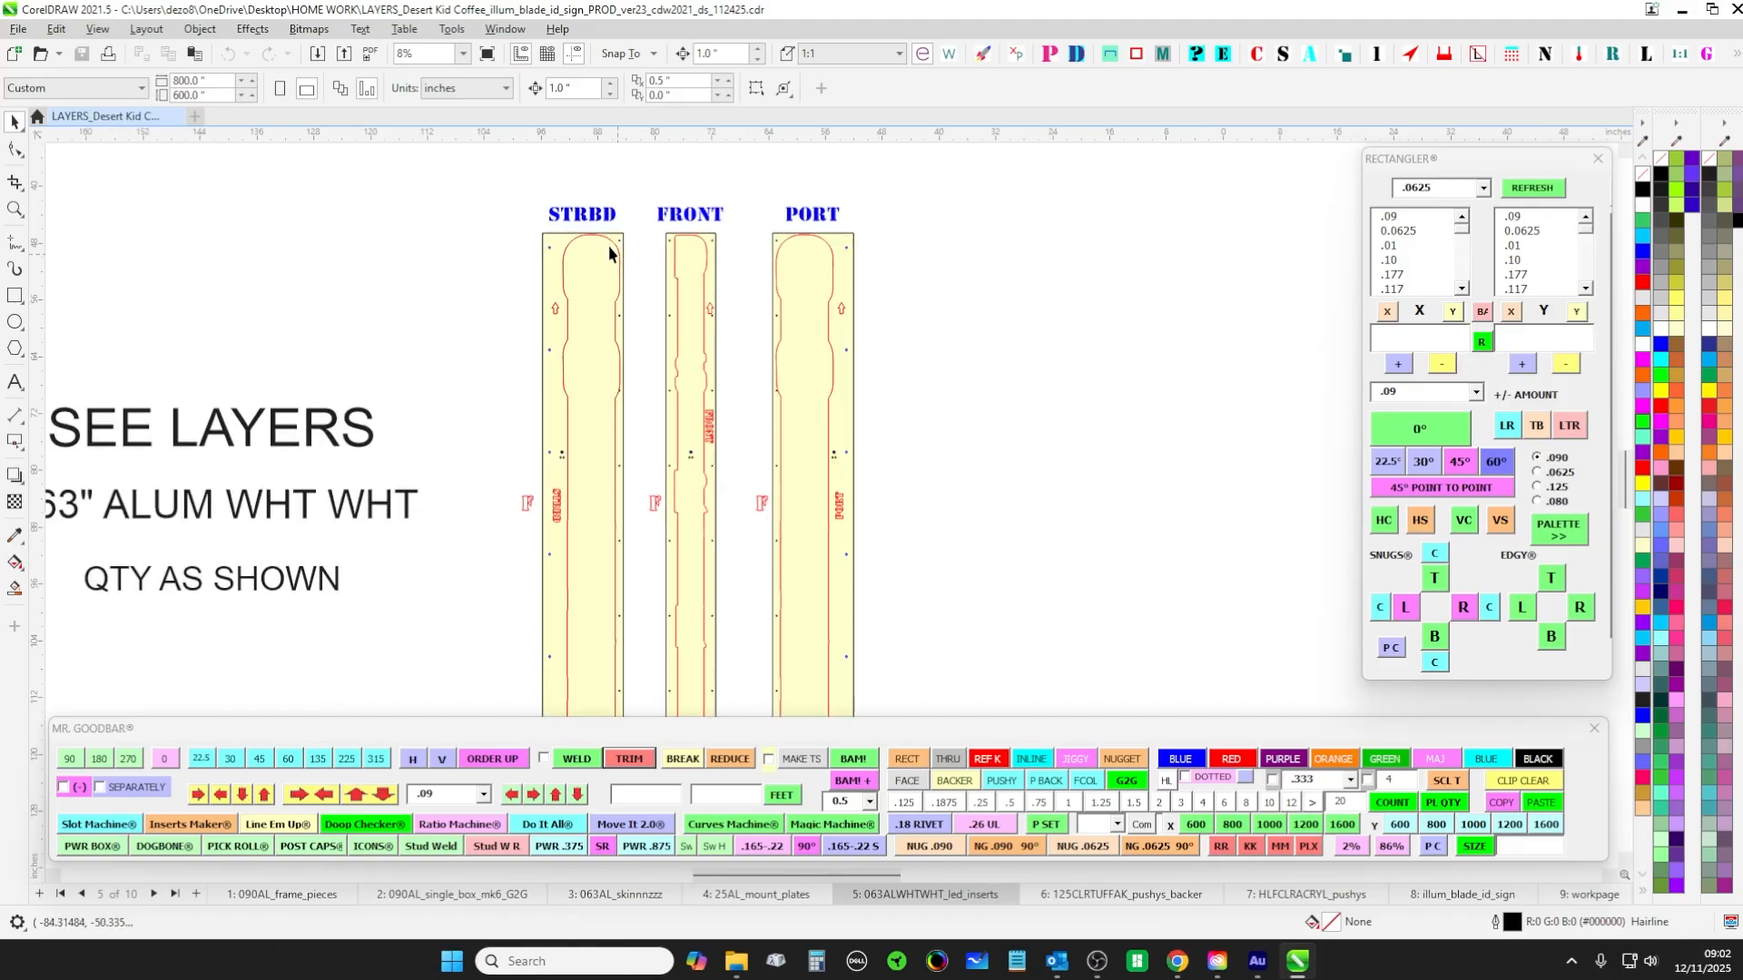
{"action": "scroll", "coordinate": [486, 327], "scroll_direction": "down", "scroll_amount": 1}
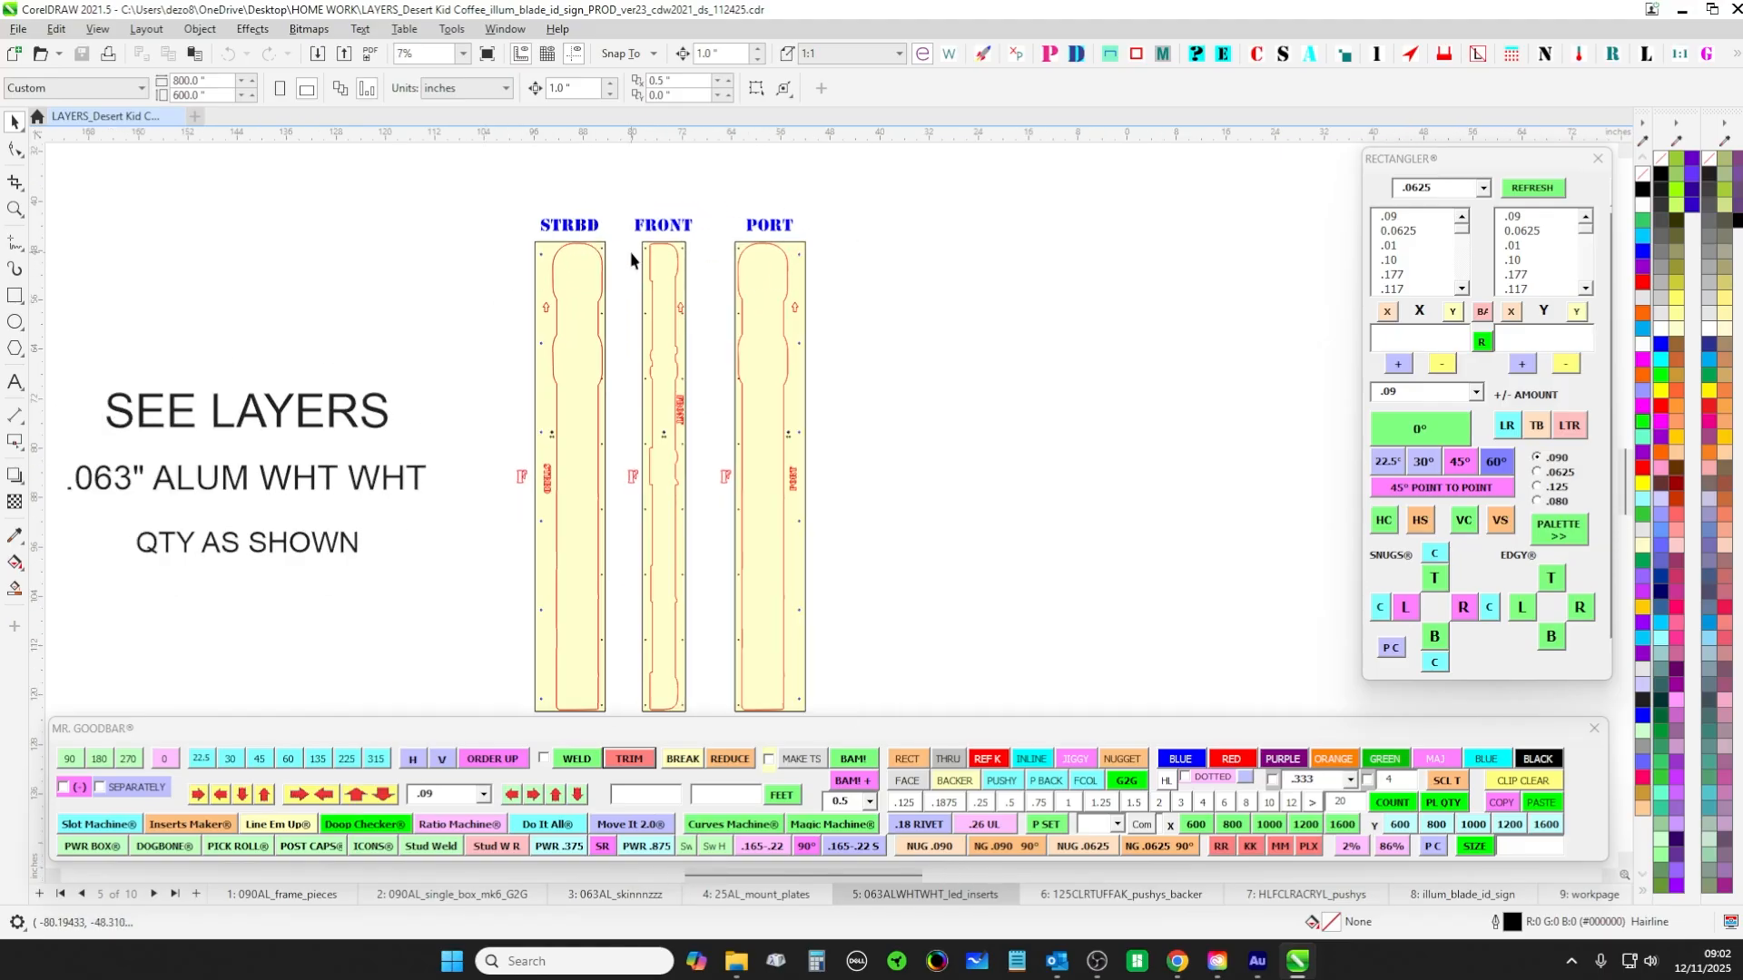
{"action": "left_click_drag", "start_coordinate": [344, 350], "coordinate": [456, 305]}
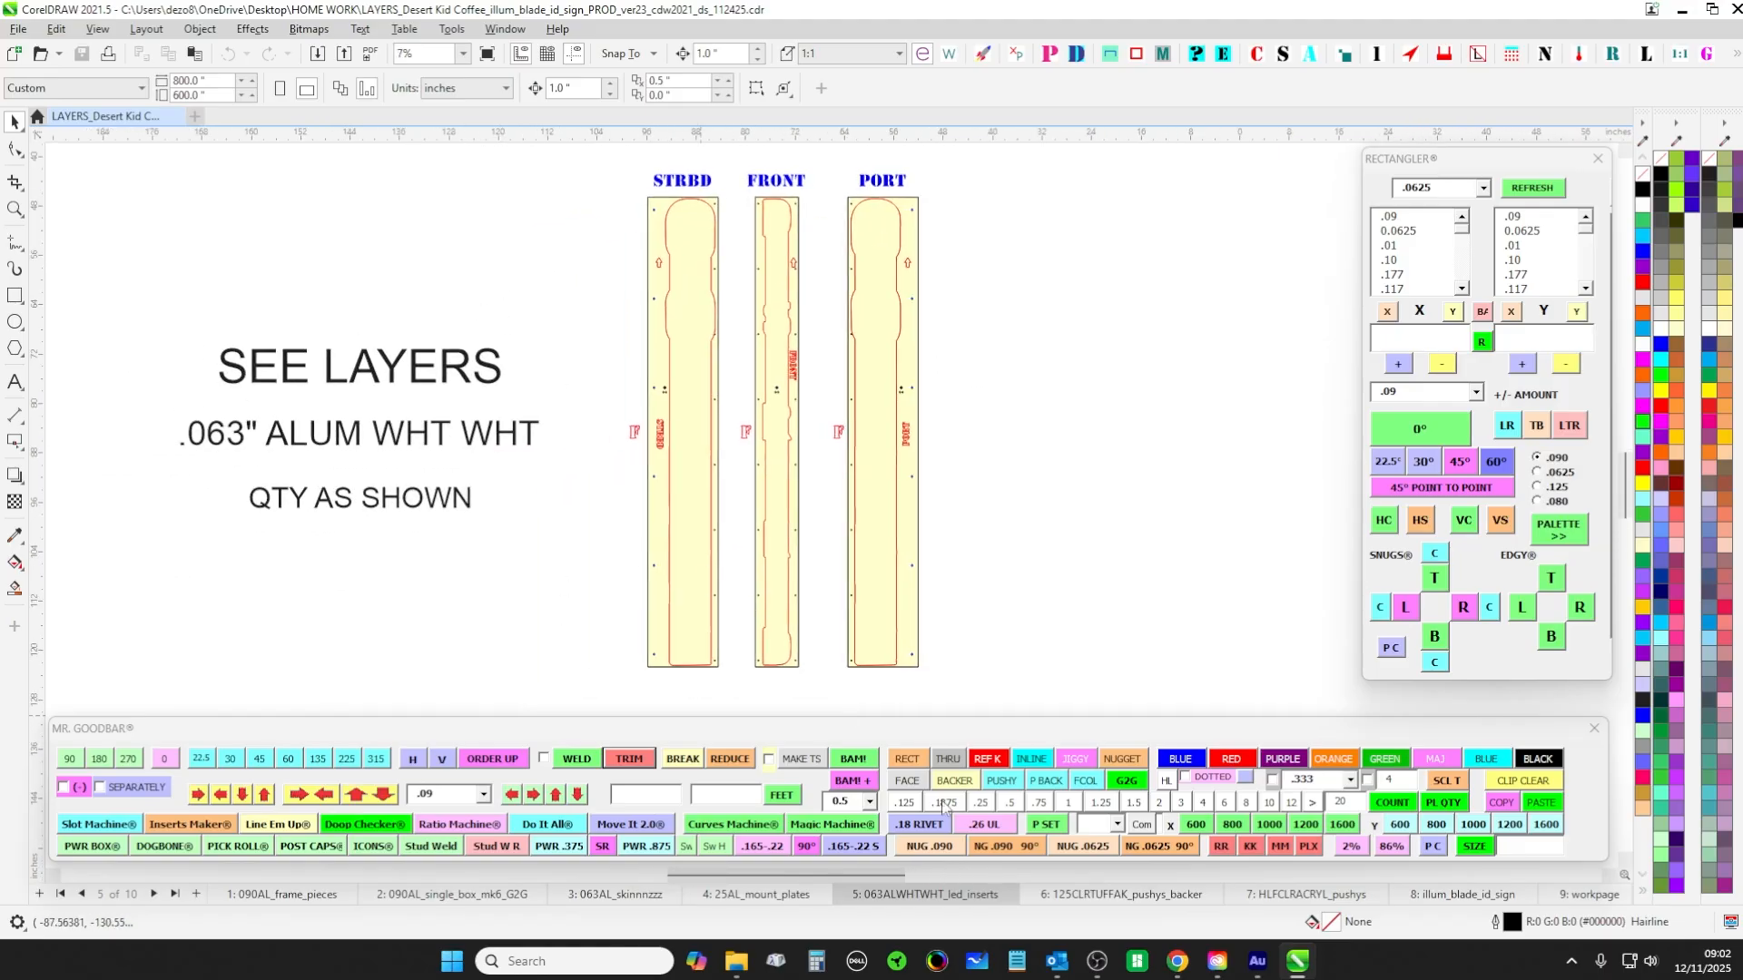
Open the 125CLRTUFFAK_pushys_backer page and inspect the FRONT, PORT and STRBD clear Tuffak backers by selecting each column
{"action": "left_click", "coordinate": [1119, 893]}
{"action": "scroll", "coordinate": [655, 288], "scroll_direction": "down", "scroll_amount": 1}
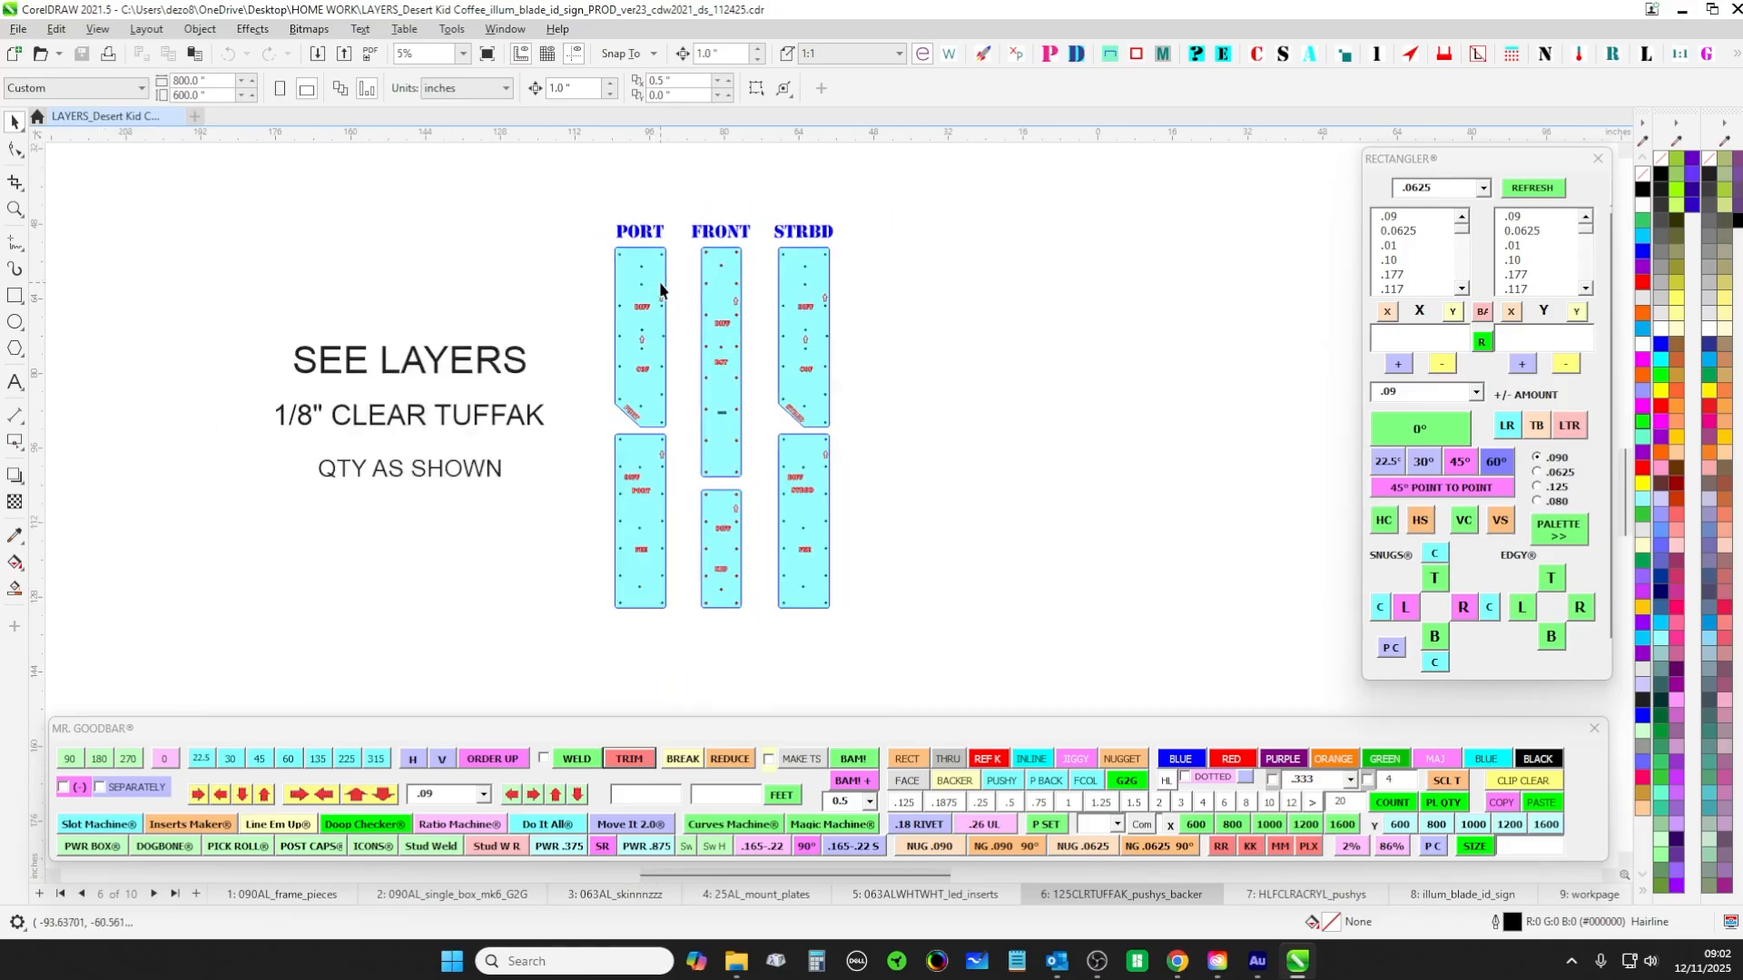
{"action": "left_click_drag", "start_coordinate": [687, 200], "coordinate": [782, 653]}
{"action": "left_click_drag", "start_coordinate": [591, 176], "coordinate": [682, 661]}
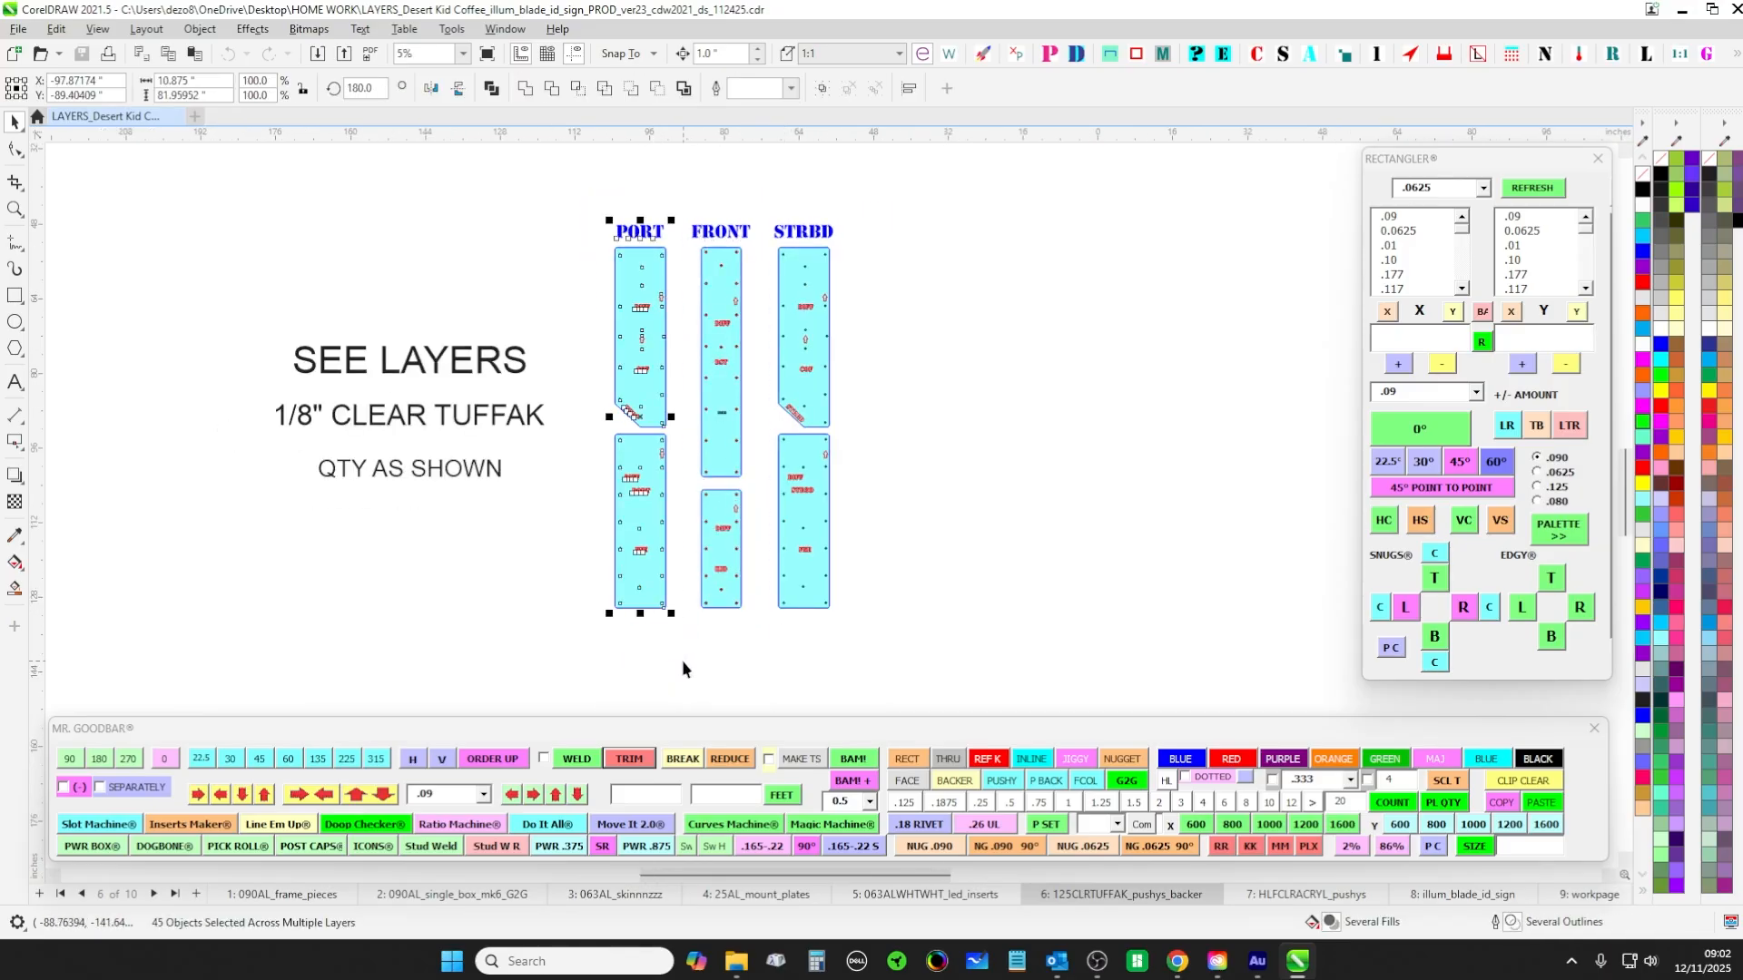
{"action": "left_click_drag", "start_coordinate": [761, 180], "coordinate": [874, 687]}
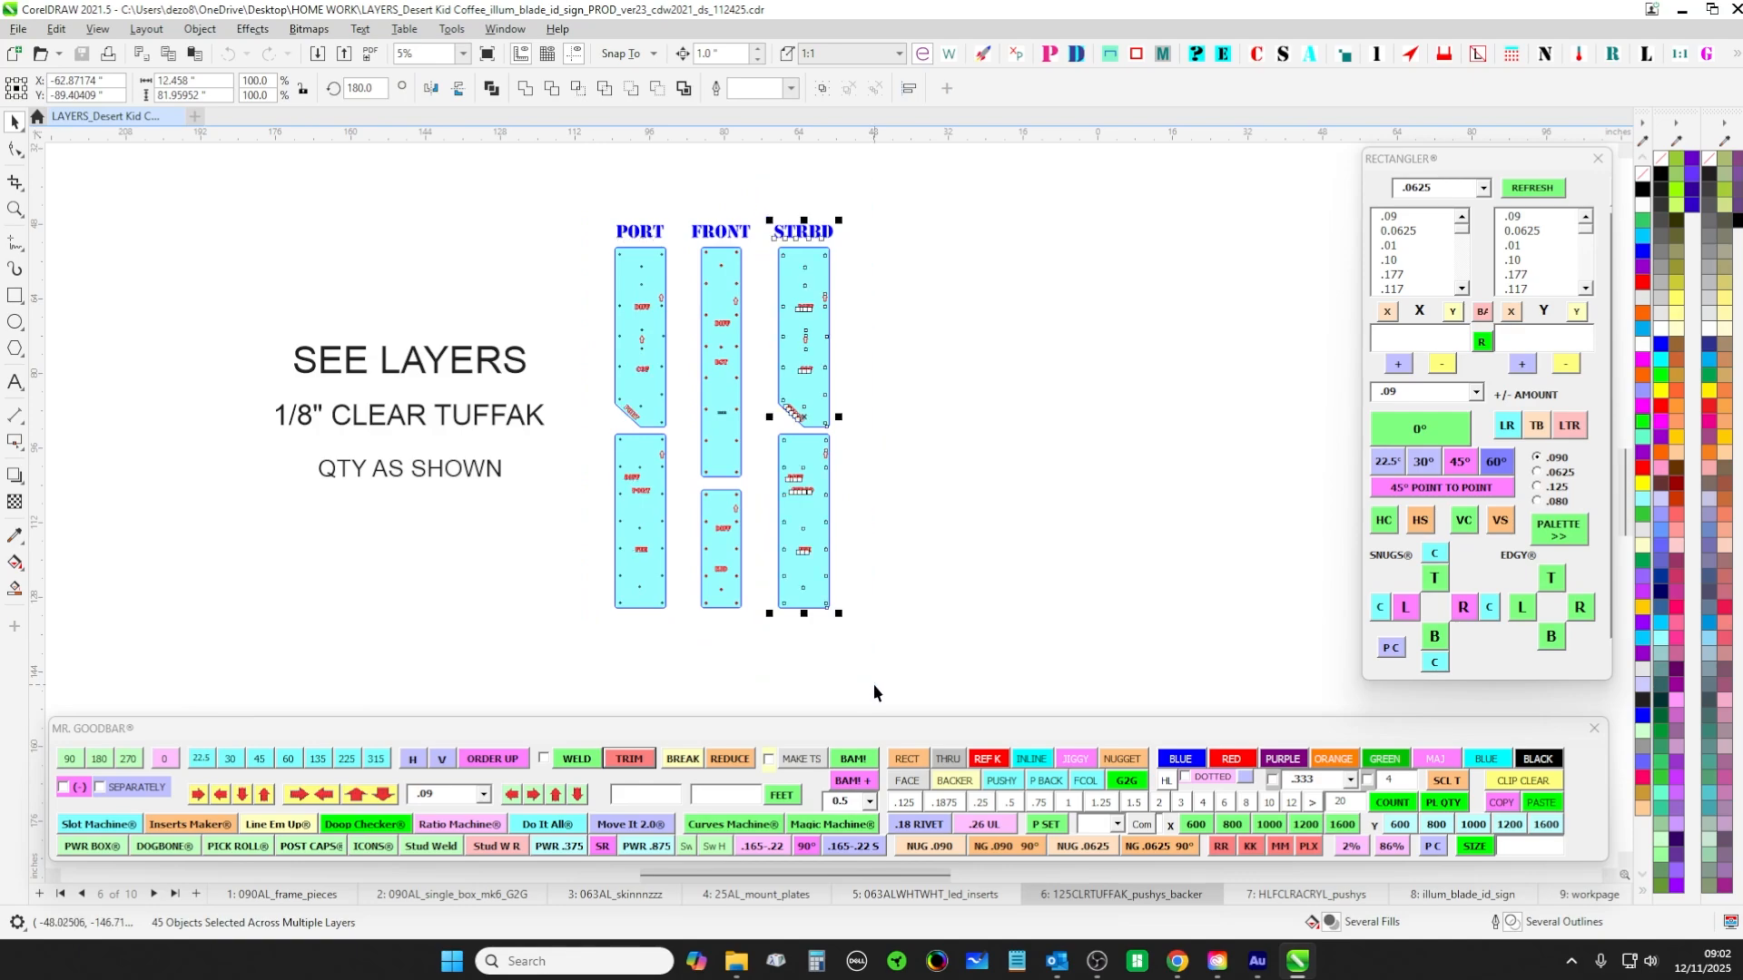
{"action": "left_click_drag", "start_coordinate": [601, 211], "coordinate": [673, 630]}
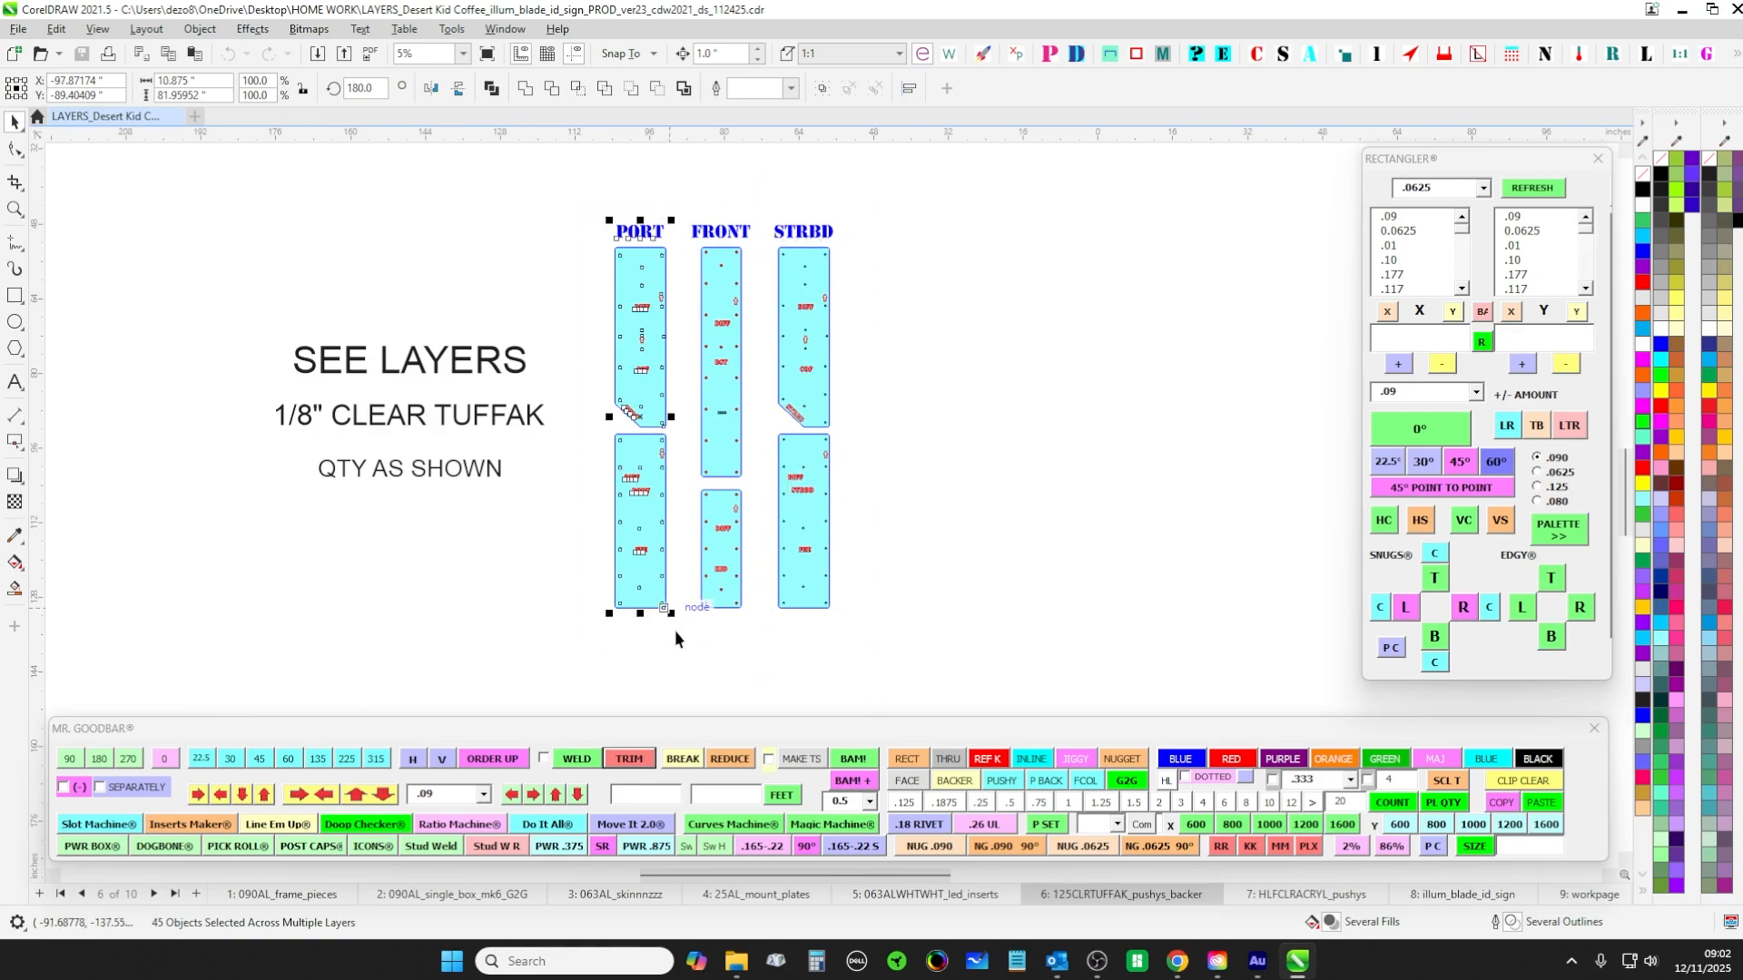
{"action": "left_click_drag", "start_coordinate": [761, 196], "coordinate": [875, 661]}
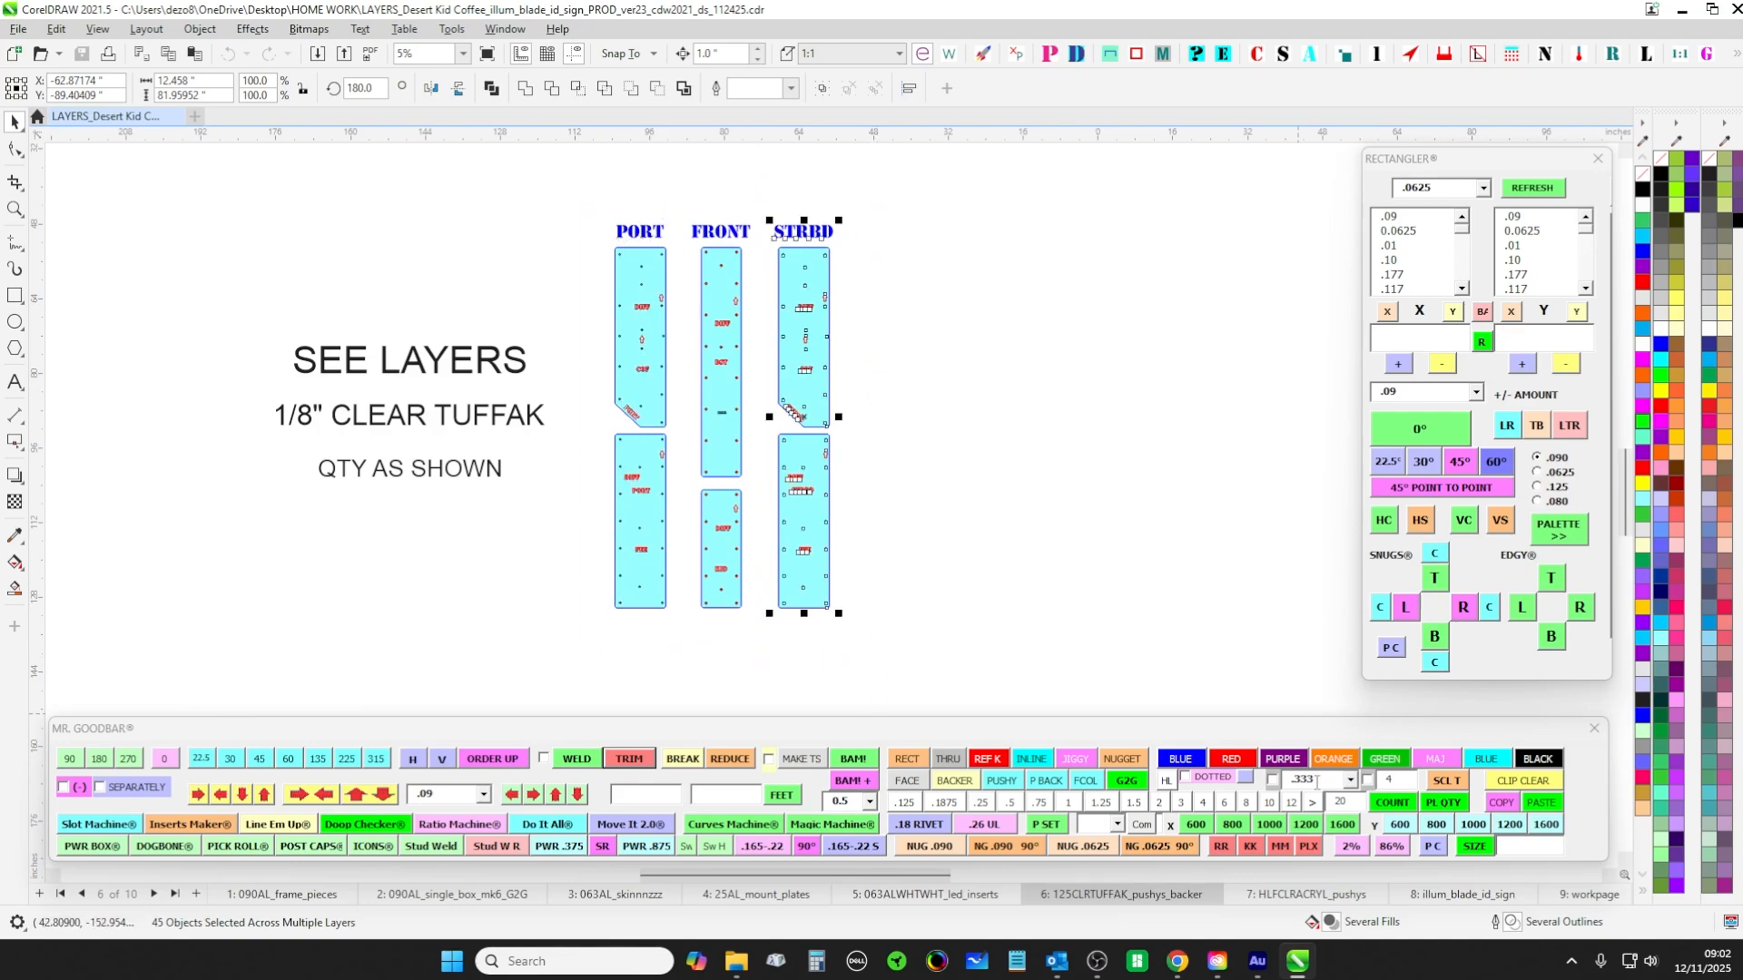
Select the DESERT KID letters on the HLFCLRACRYL_pushys page, and inspect the decorative coping end of the install pattern on the illum_blade_id_sign page
{"action": "left_click", "coordinate": [1310, 902]}
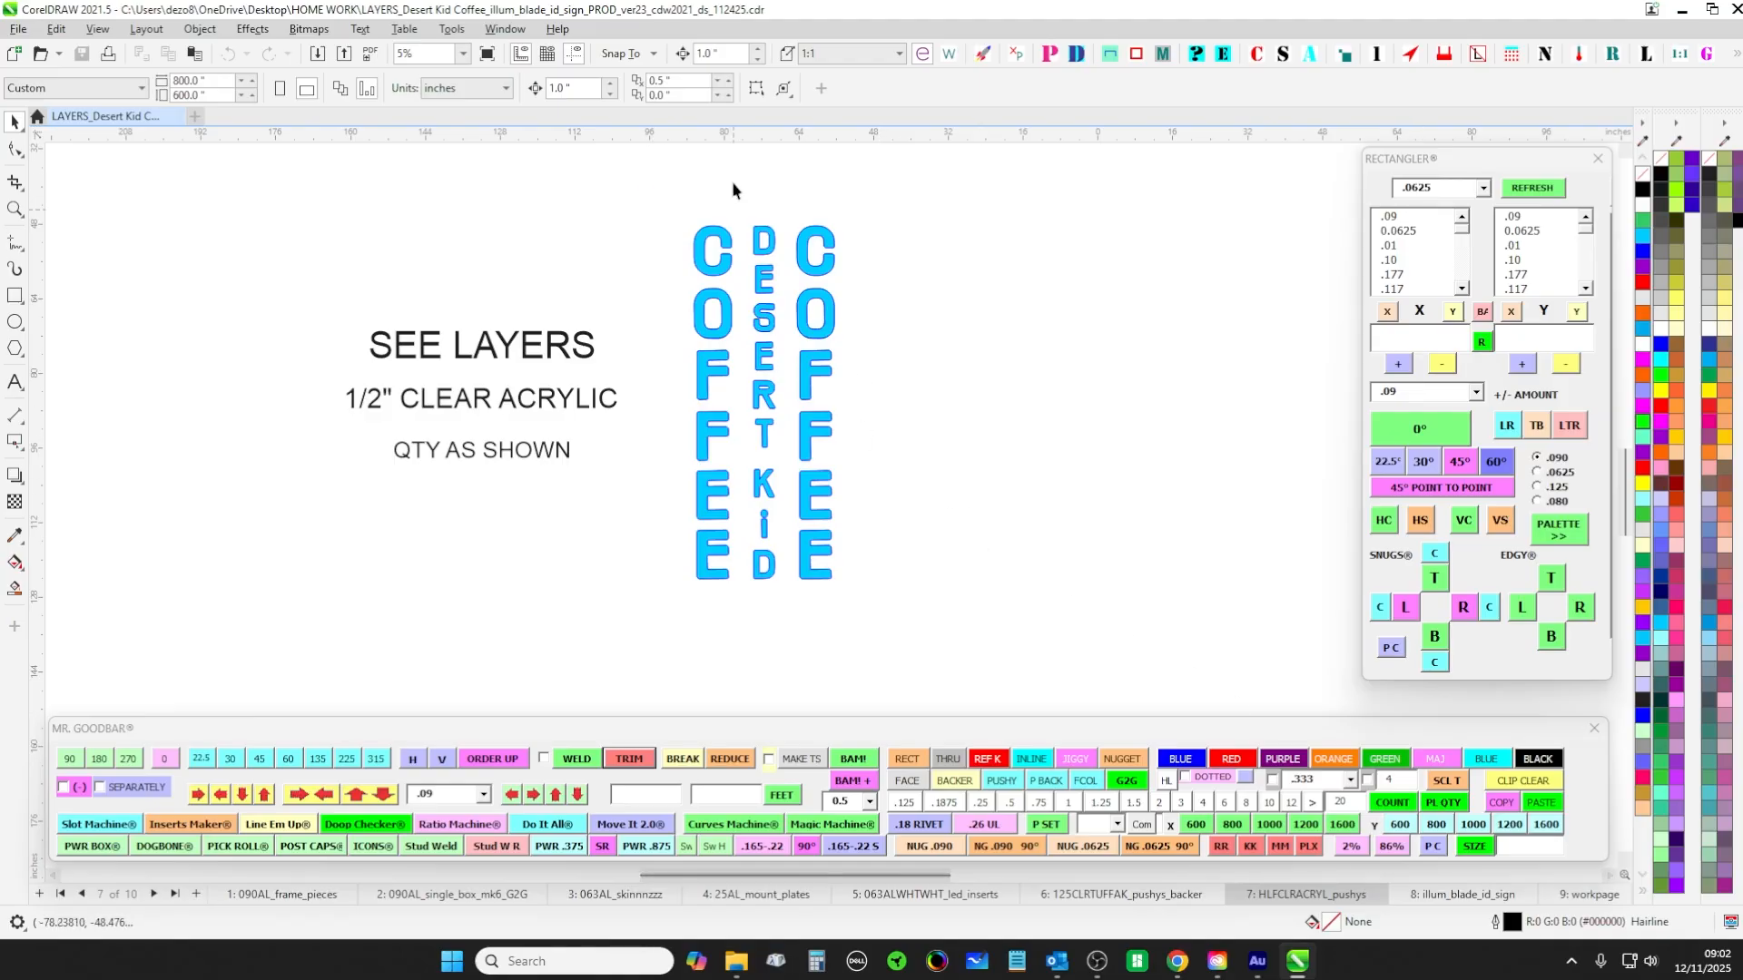
{"action": "left_click_drag", "start_coordinate": [732, 189], "coordinate": [794, 678]}
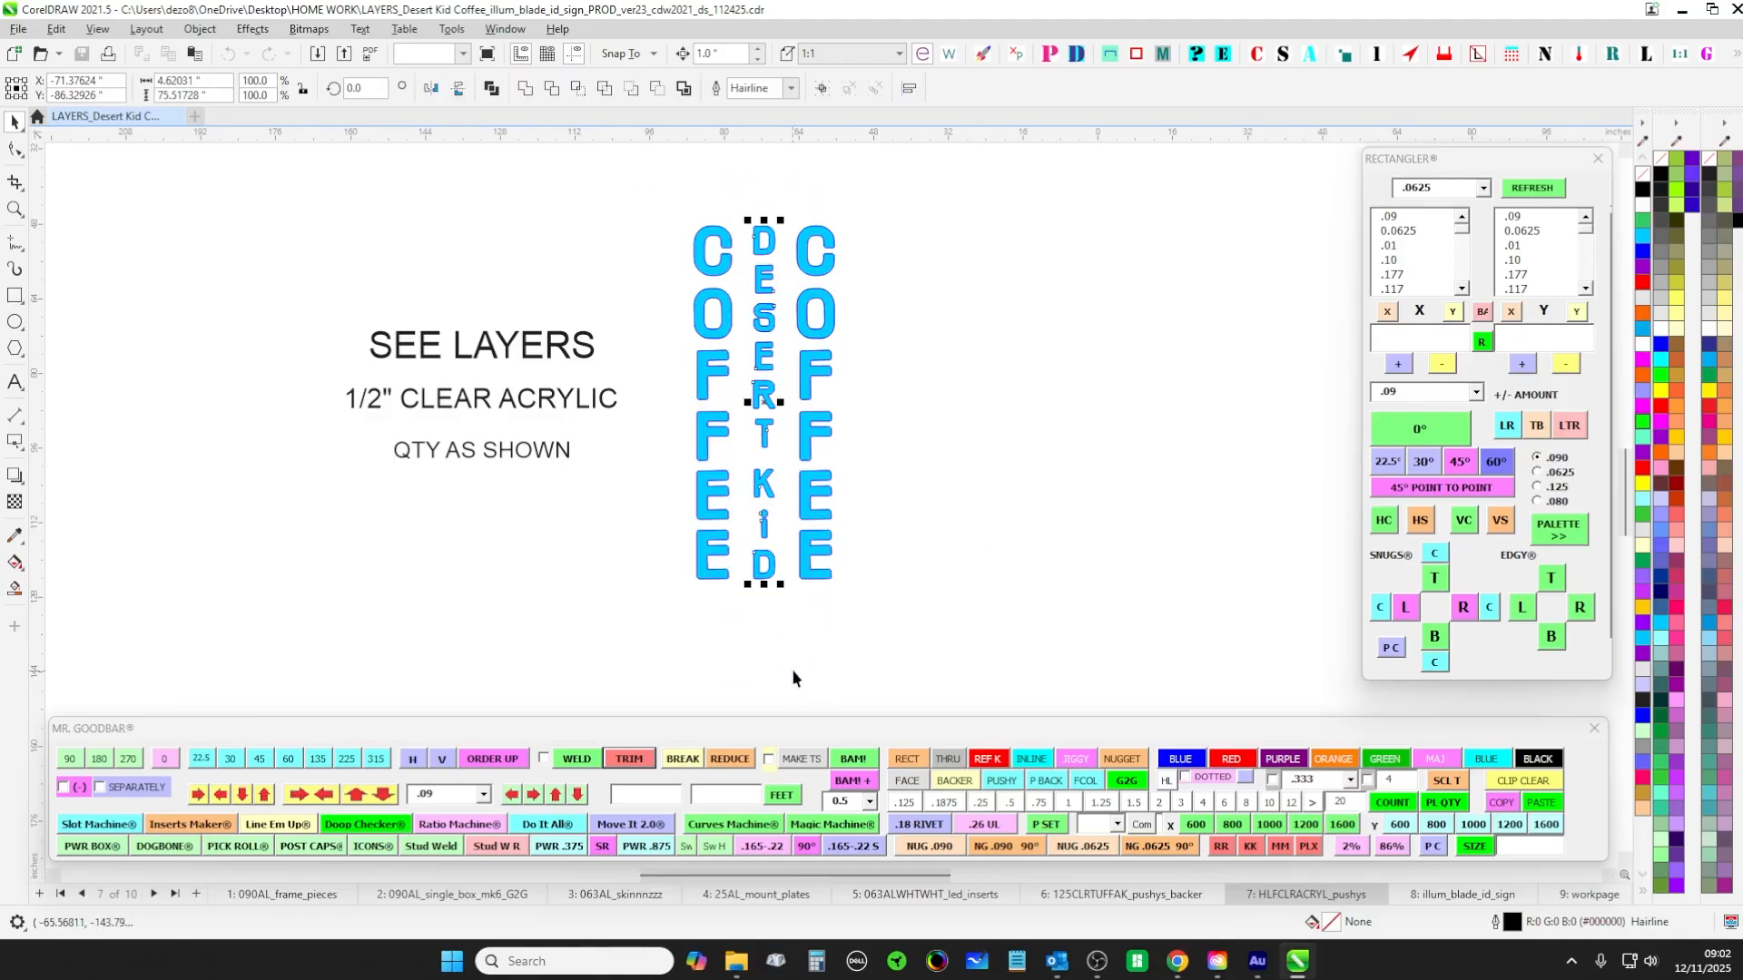
{"action": "left_click", "coordinate": [1448, 898]}
{"action": "scroll", "coordinate": [504, 332], "scroll_direction": "down", "scroll_amount": 3}
{"action": "scroll", "coordinate": [649, 383], "scroll_direction": "up", "scroll_amount": 4}
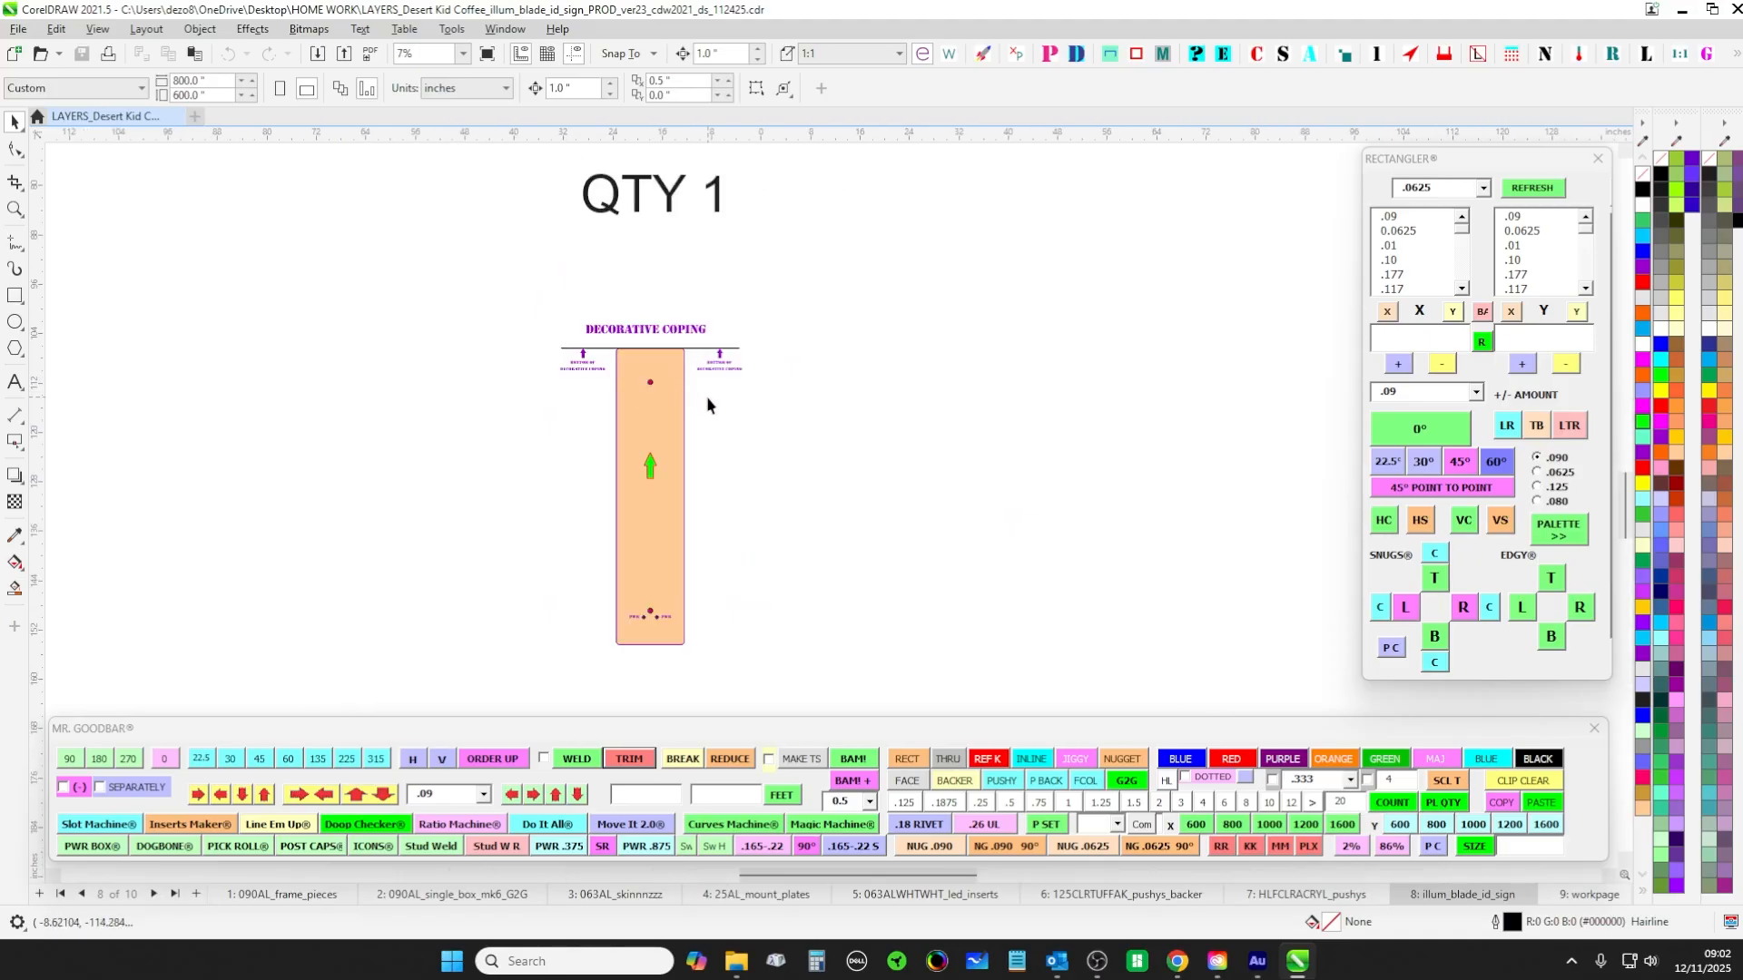
{"action": "scroll", "coordinate": [620, 308], "scroll_direction": "up", "scroll_amount": 2}
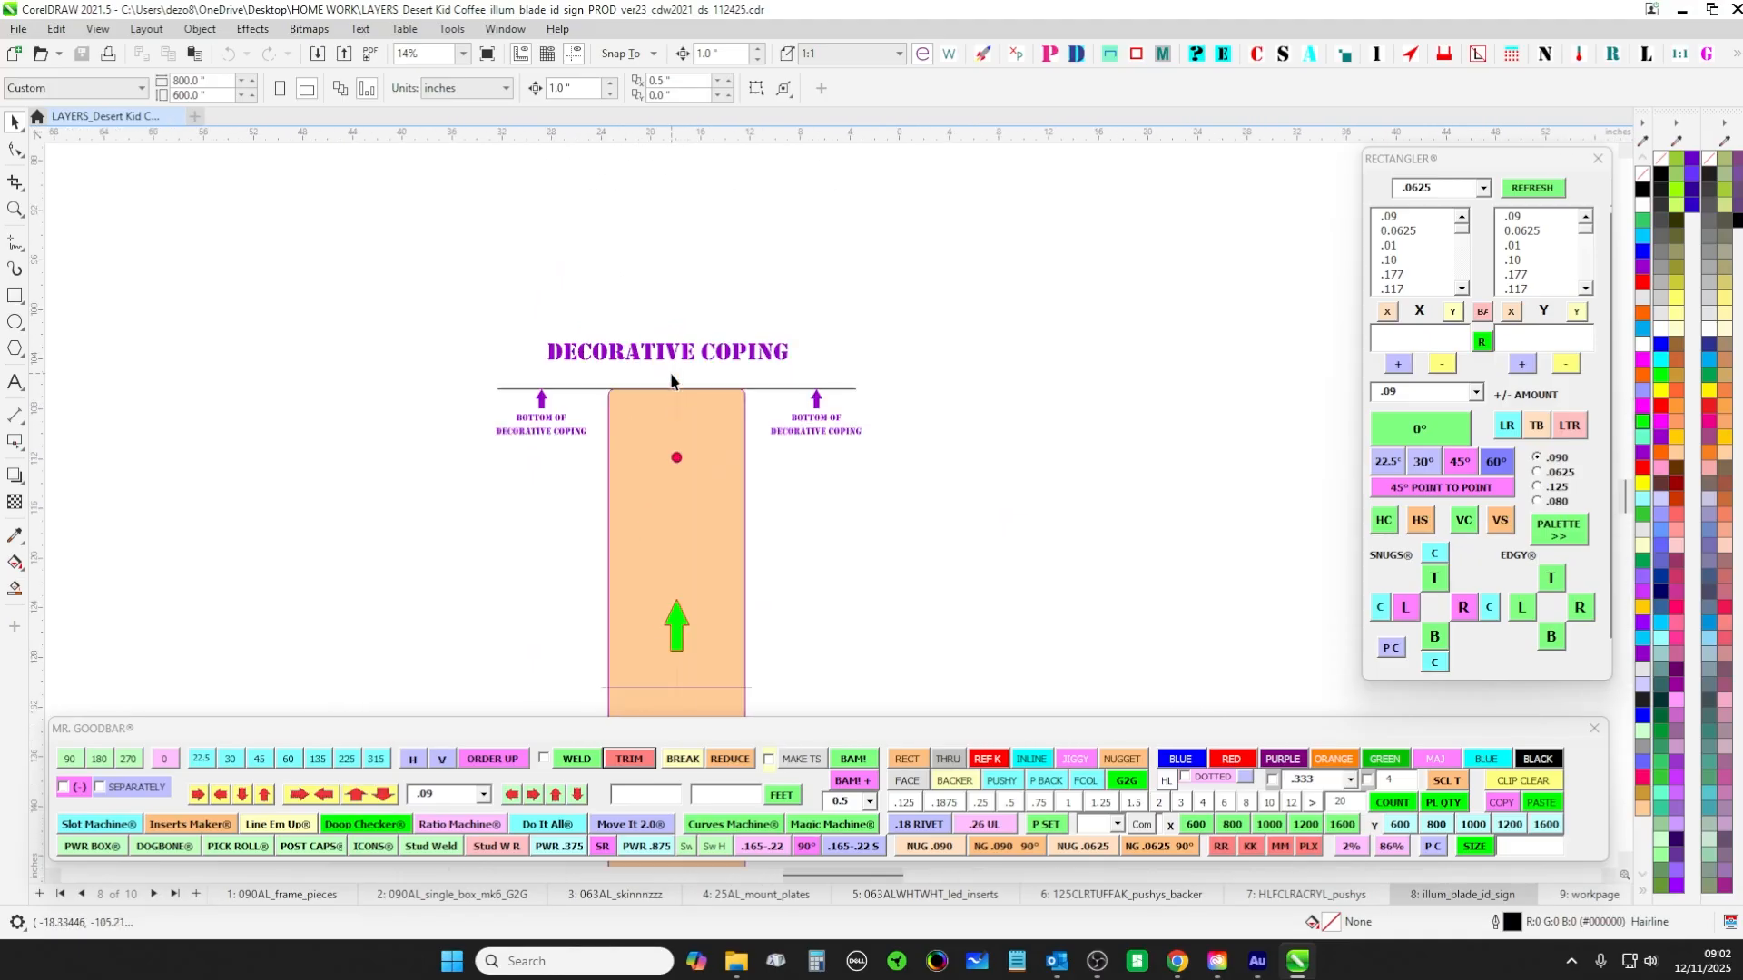
{"action": "scroll", "coordinate": [672, 380], "scroll_direction": "down", "scroll_amount": 2}
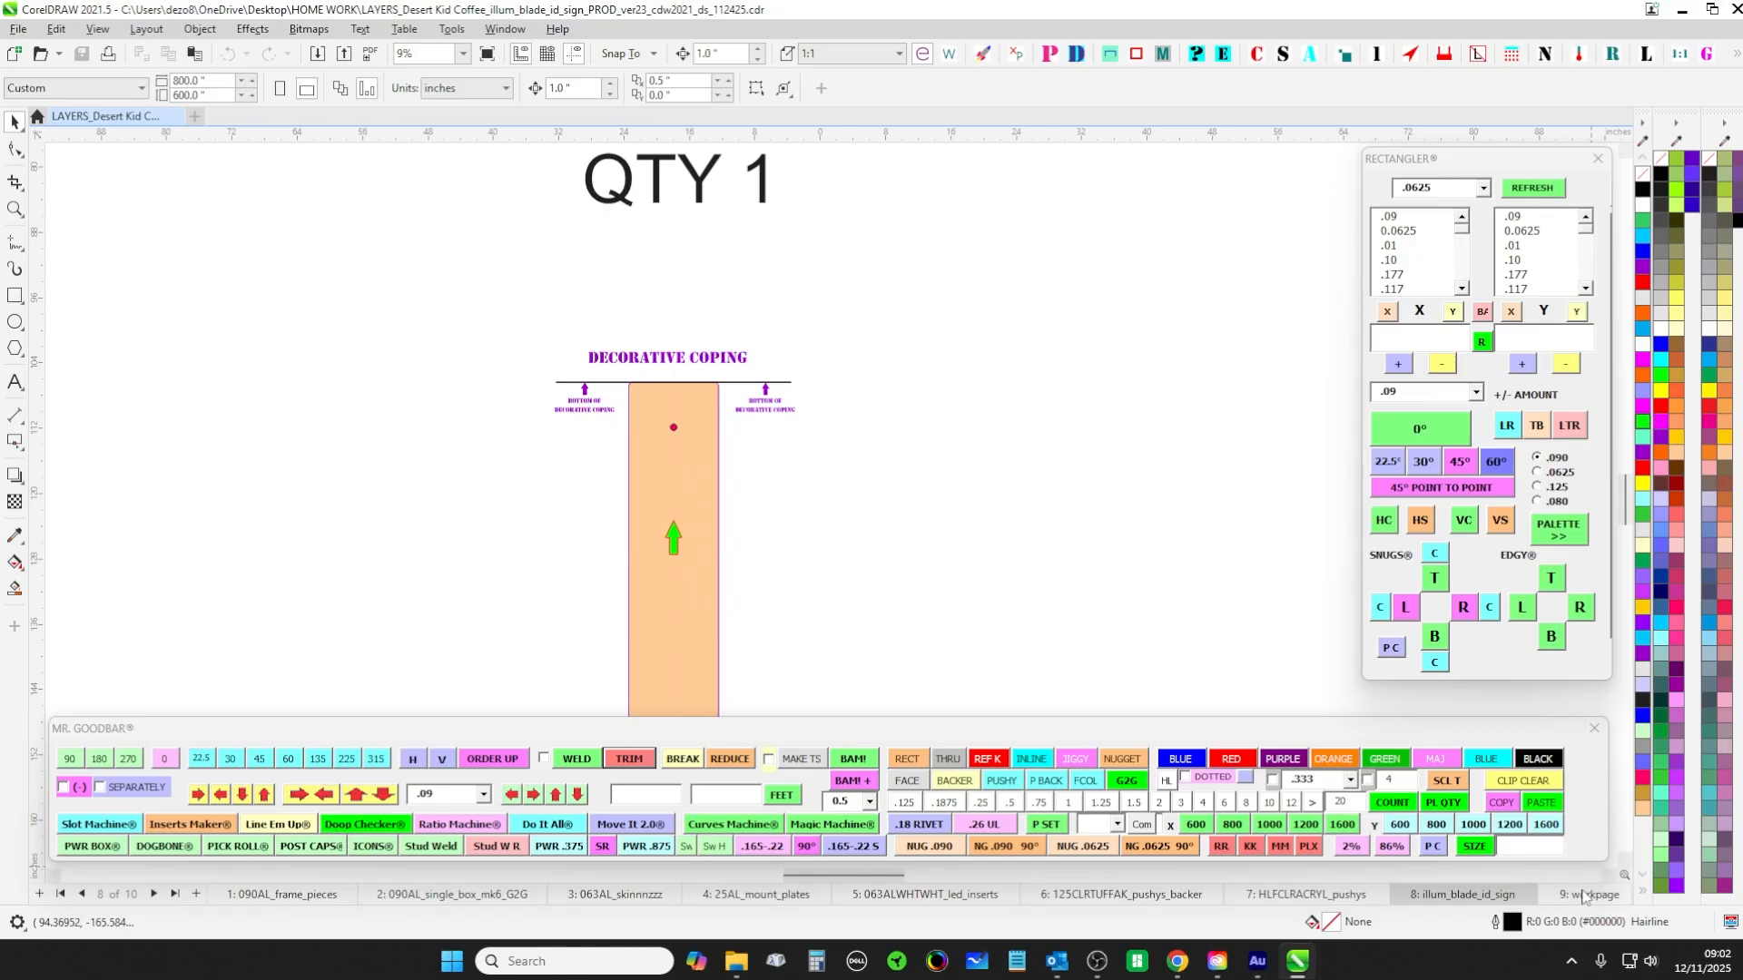
Open the workpage and examine the 3/4" rod mounting layout, the 34 spacing label and the ground clearance note under the sign
{"action": "key", "text": "Page_Down"}
{"action": "scroll", "coordinate": [823, 381], "scroll_direction": "down", "scroll_amount": 3}
{"action": "scroll", "coordinate": [539, 321], "scroll_direction": "up", "scroll_amount": 3}
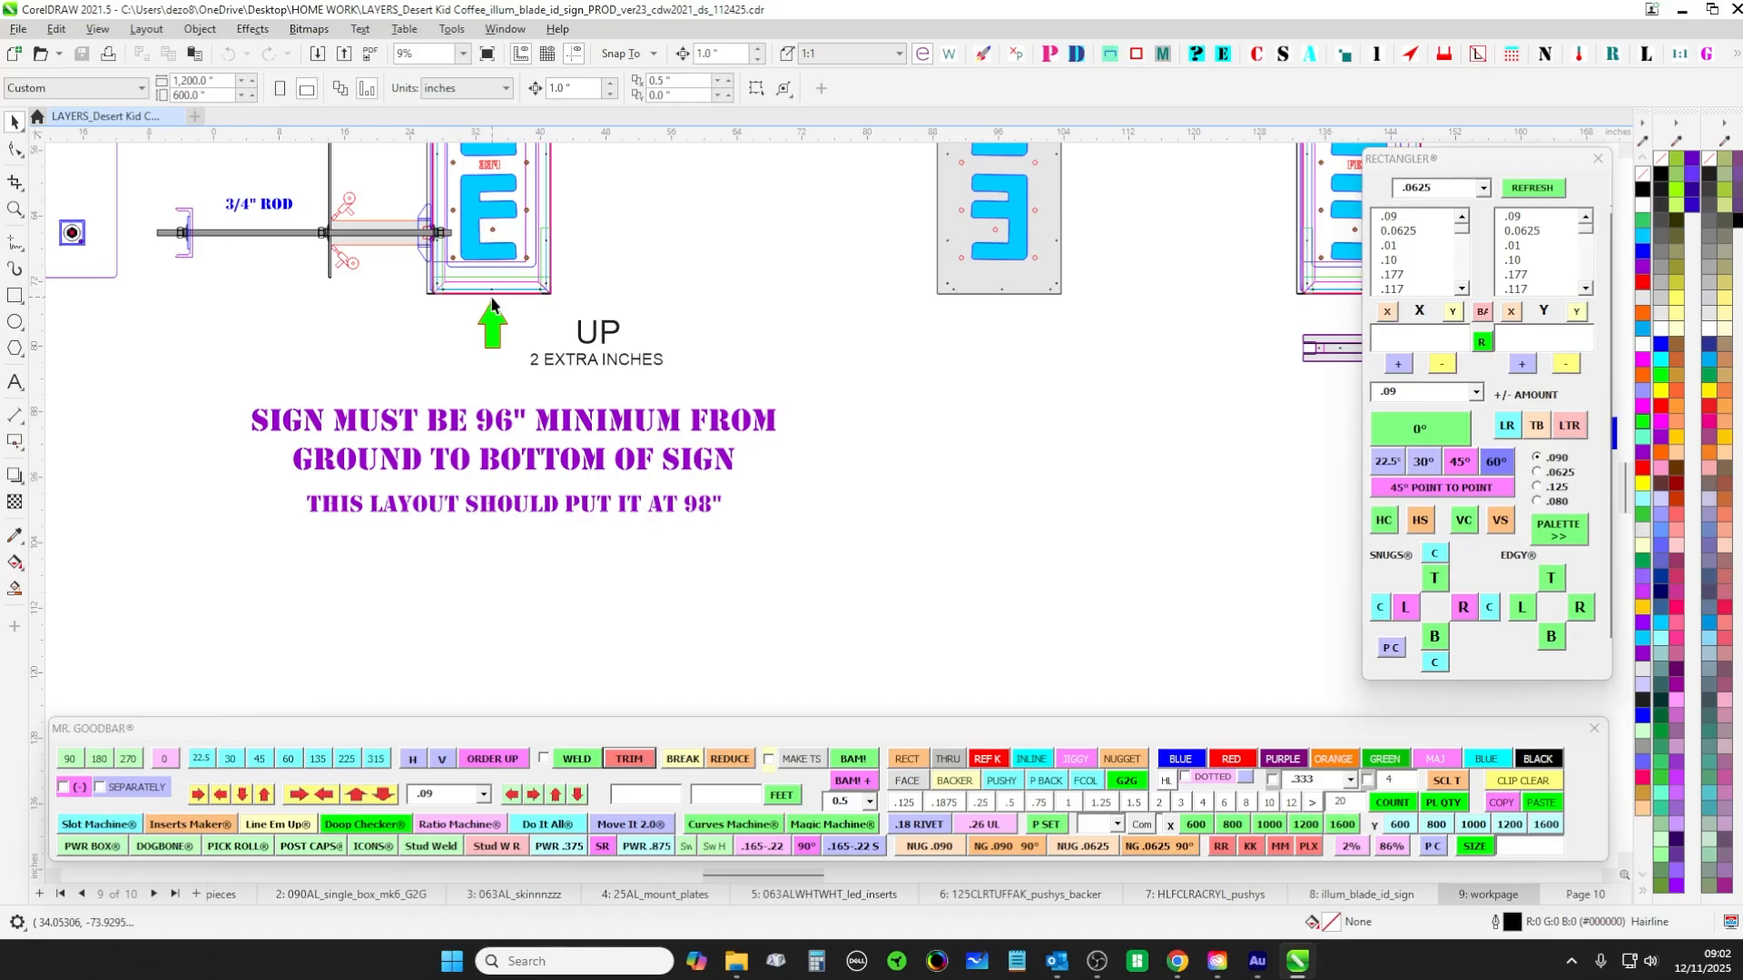
{"action": "scroll", "coordinate": [542, 384], "scroll_direction": "down", "scroll_amount": 3}
{"action": "scroll", "coordinate": [541, 384], "scroll_direction": "up", "scroll_amount": 2}
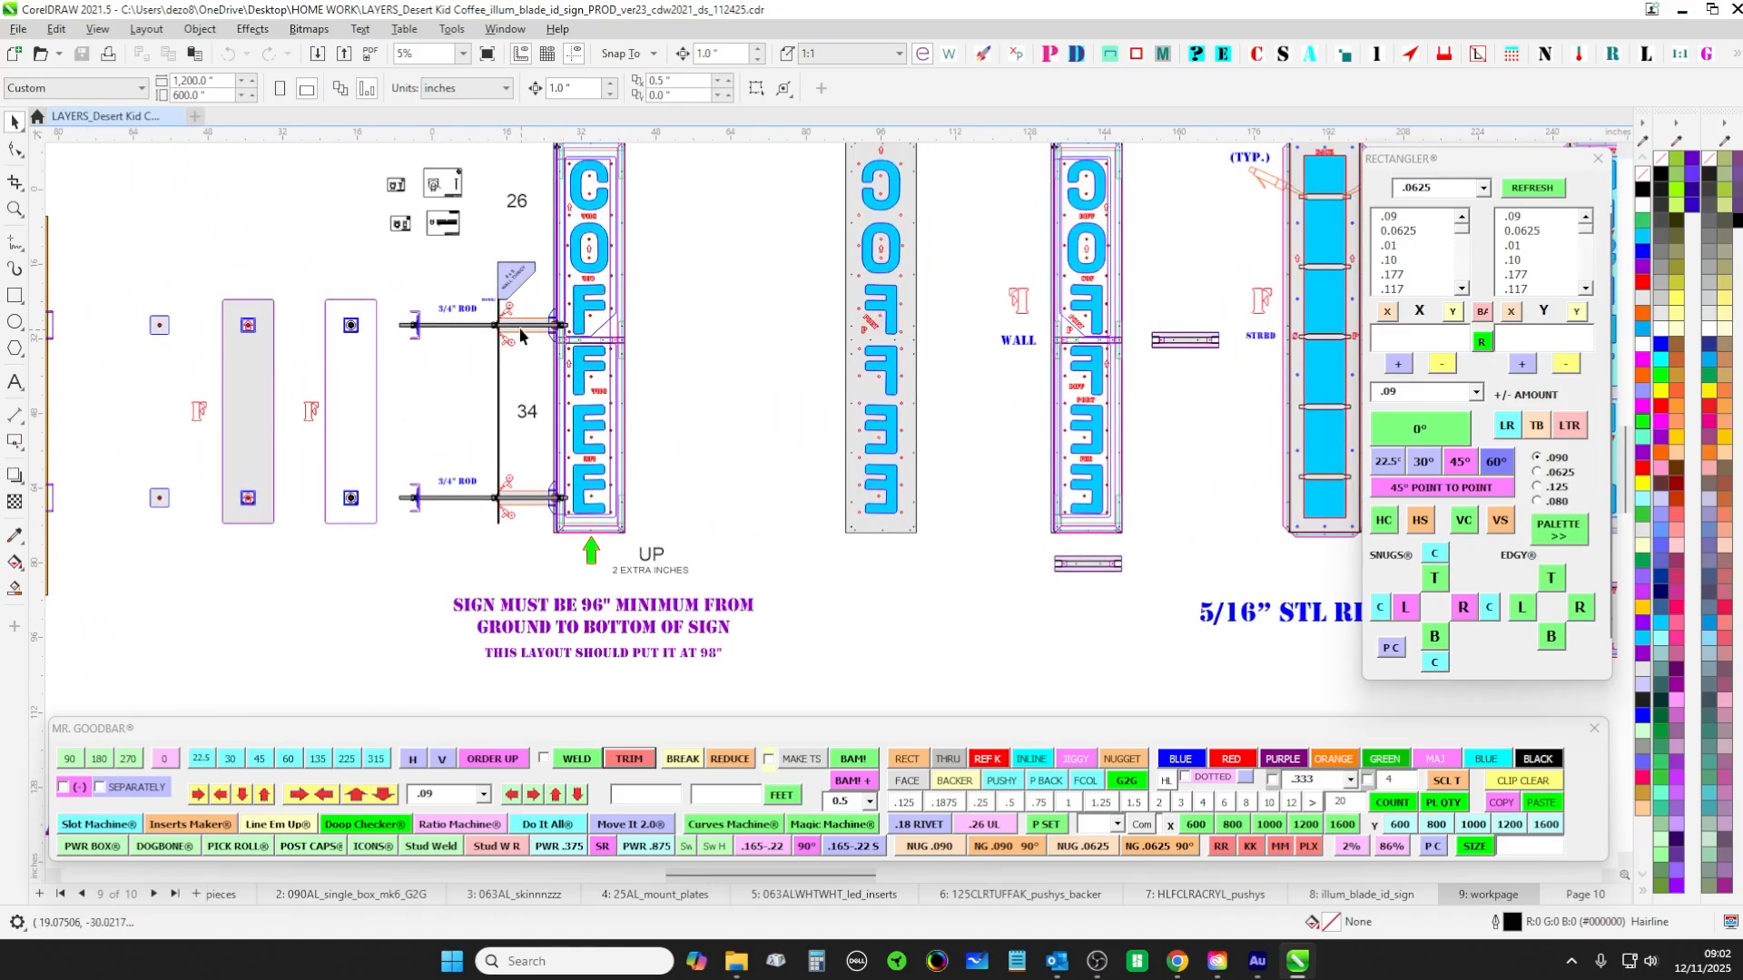
{"action": "scroll", "coordinate": [516, 441], "scroll_direction": "up", "scroll_amount": 2}
{"action": "left_click", "coordinate": [521, 402]}
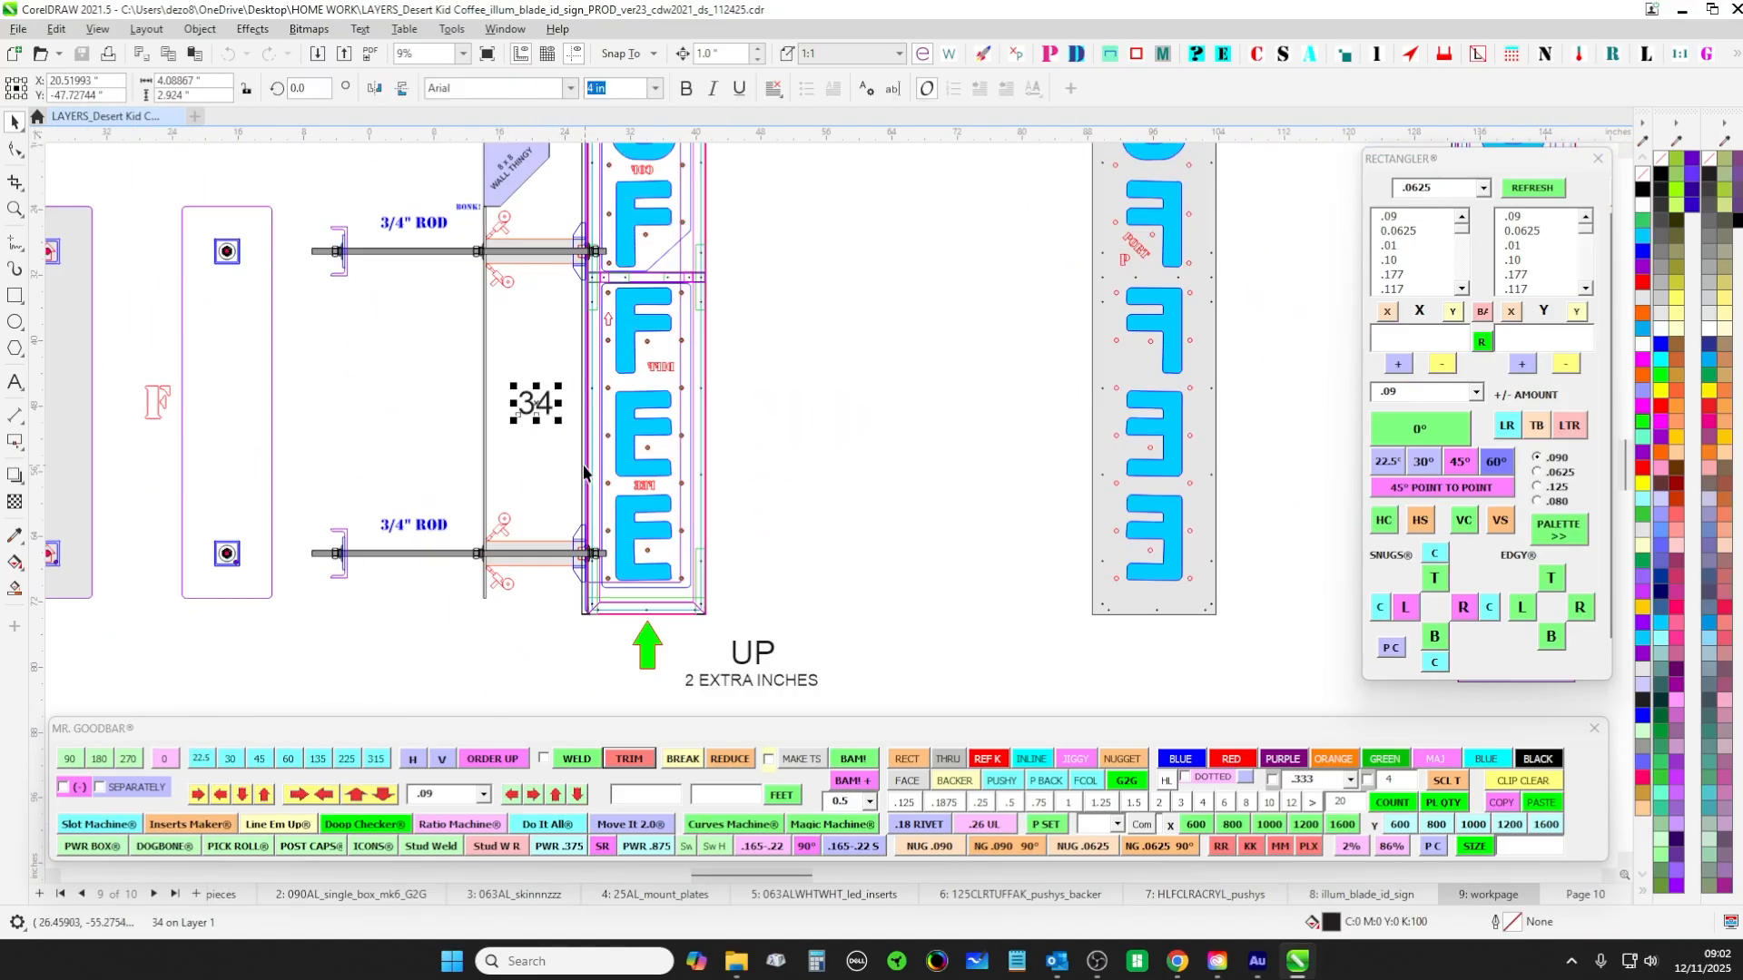
{"action": "scroll", "coordinate": [584, 472], "scroll_direction": "down", "scroll_amount": 3}
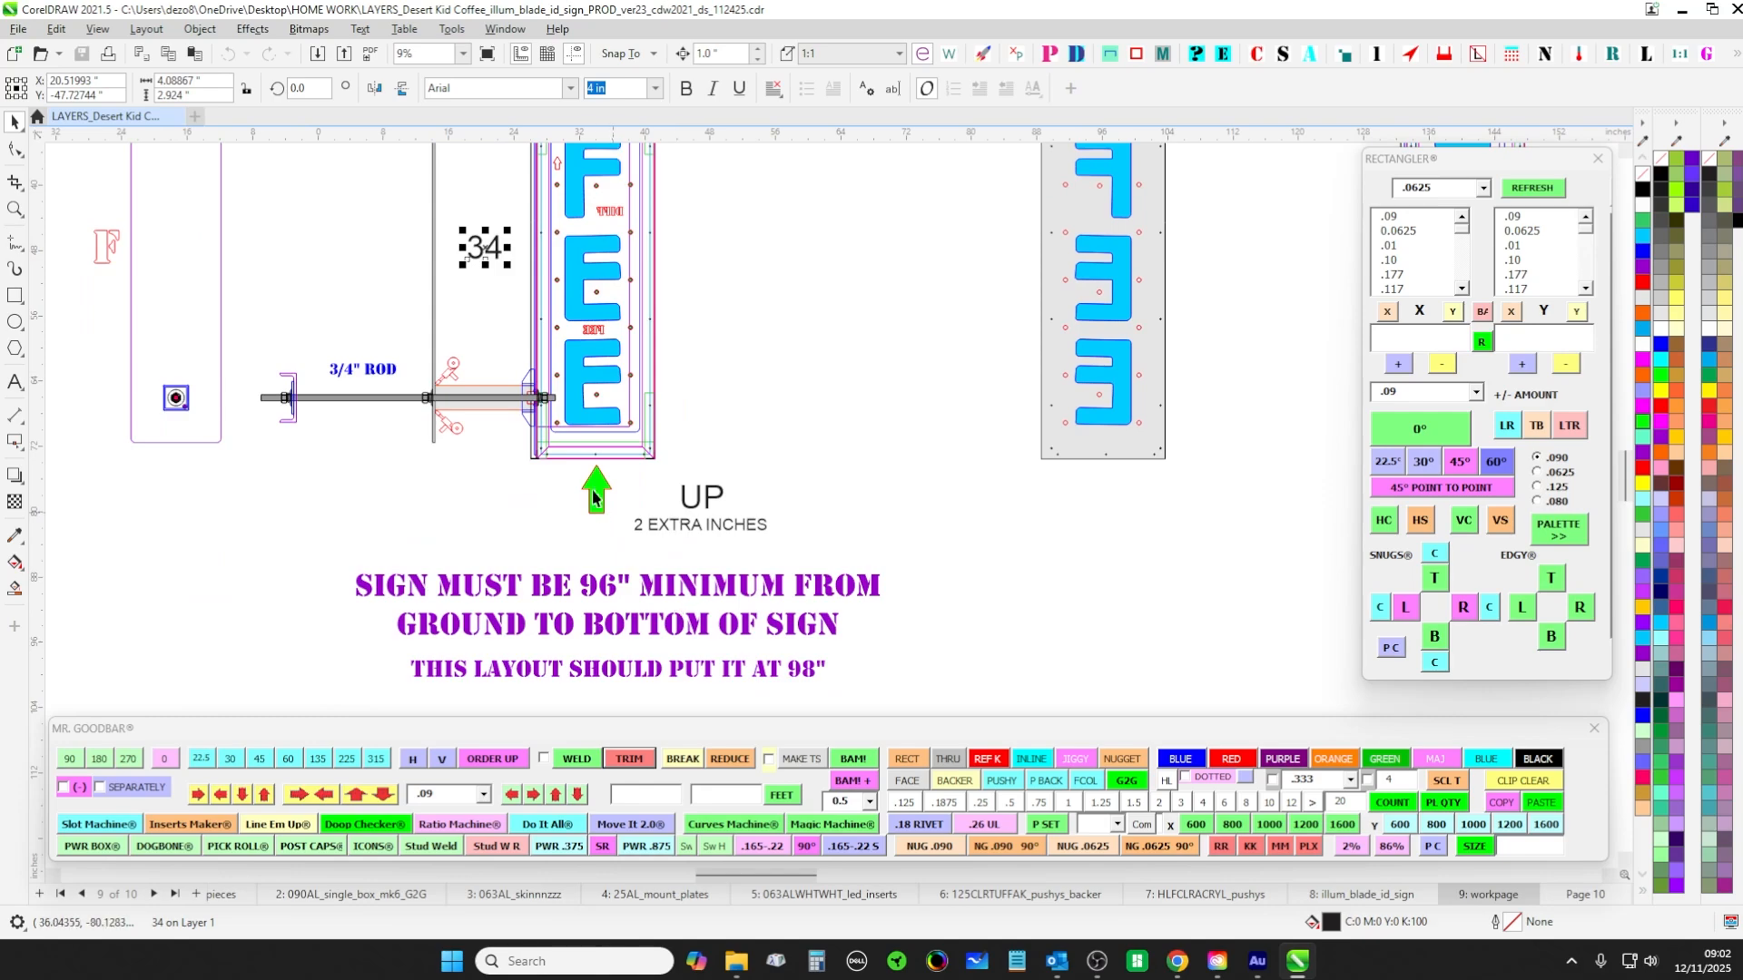
Return to the illum_blade_id_sign page, select the install pattern shape and examine its edge at the bottom of the decorative coping
{"action": "left_click", "coordinate": [1359, 894]}
{"action": "scroll", "coordinate": [817, 481], "scroll_direction": "up", "scroll_amount": 4}
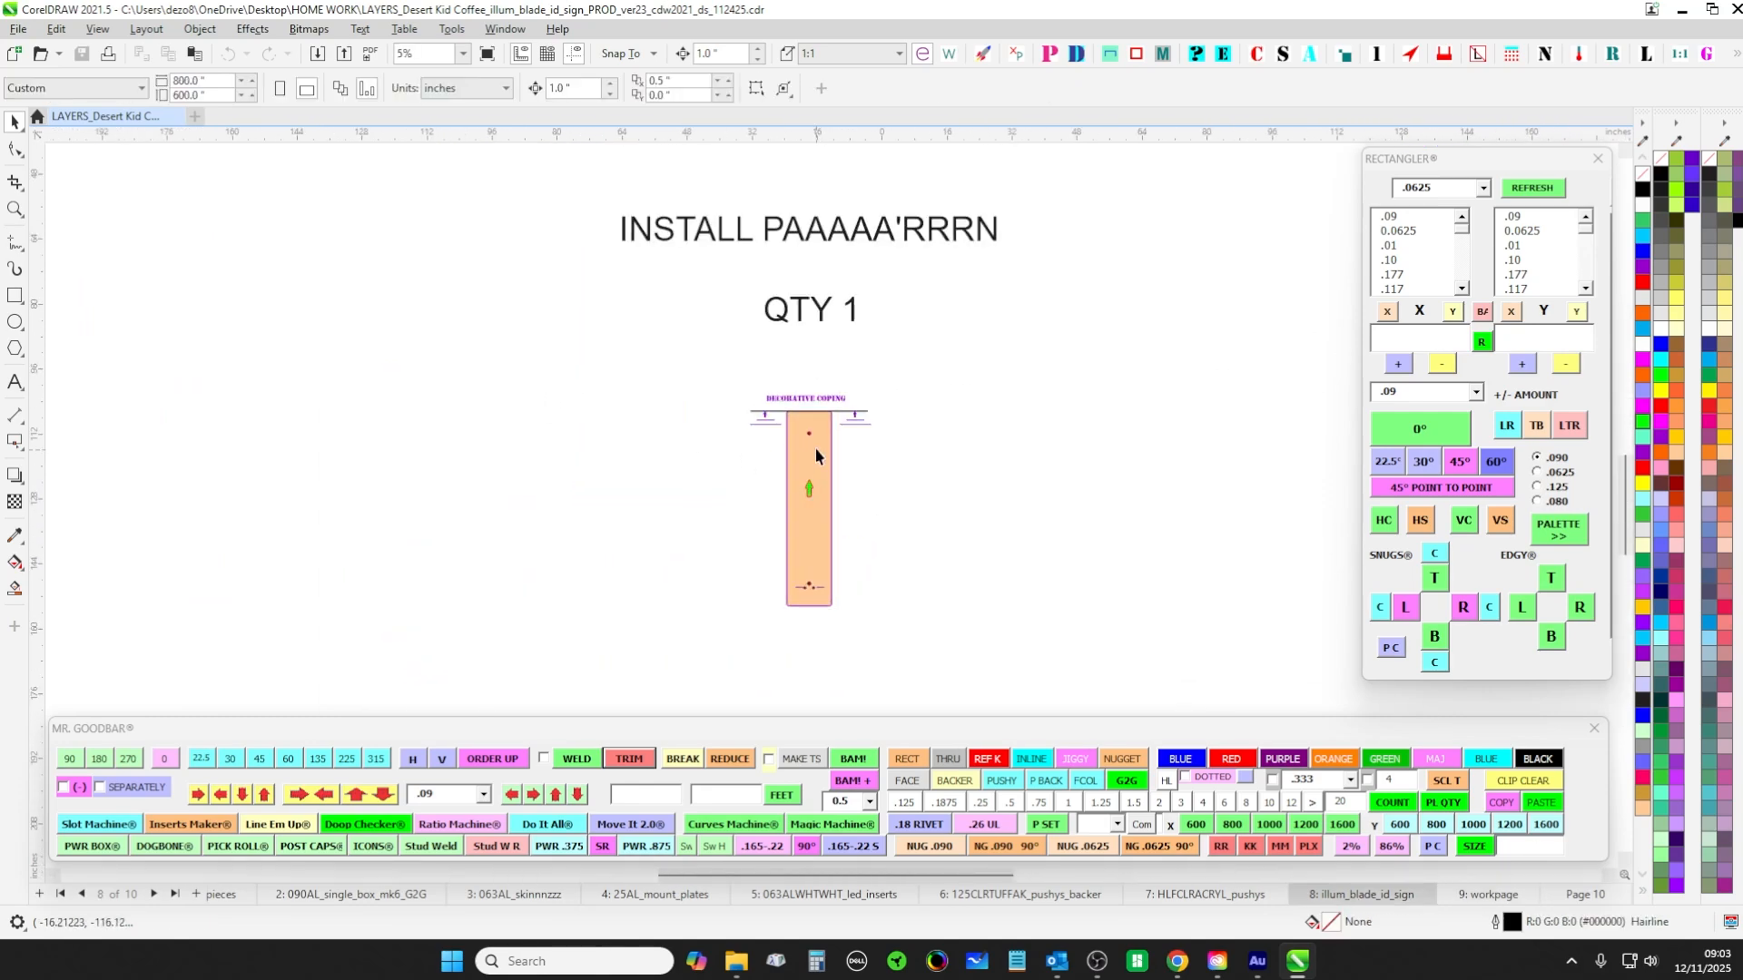
{"action": "left_click", "coordinate": [828, 463]}
{"action": "scroll", "coordinate": [827, 445], "scroll_direction": "up", "scroll_amount": 3}
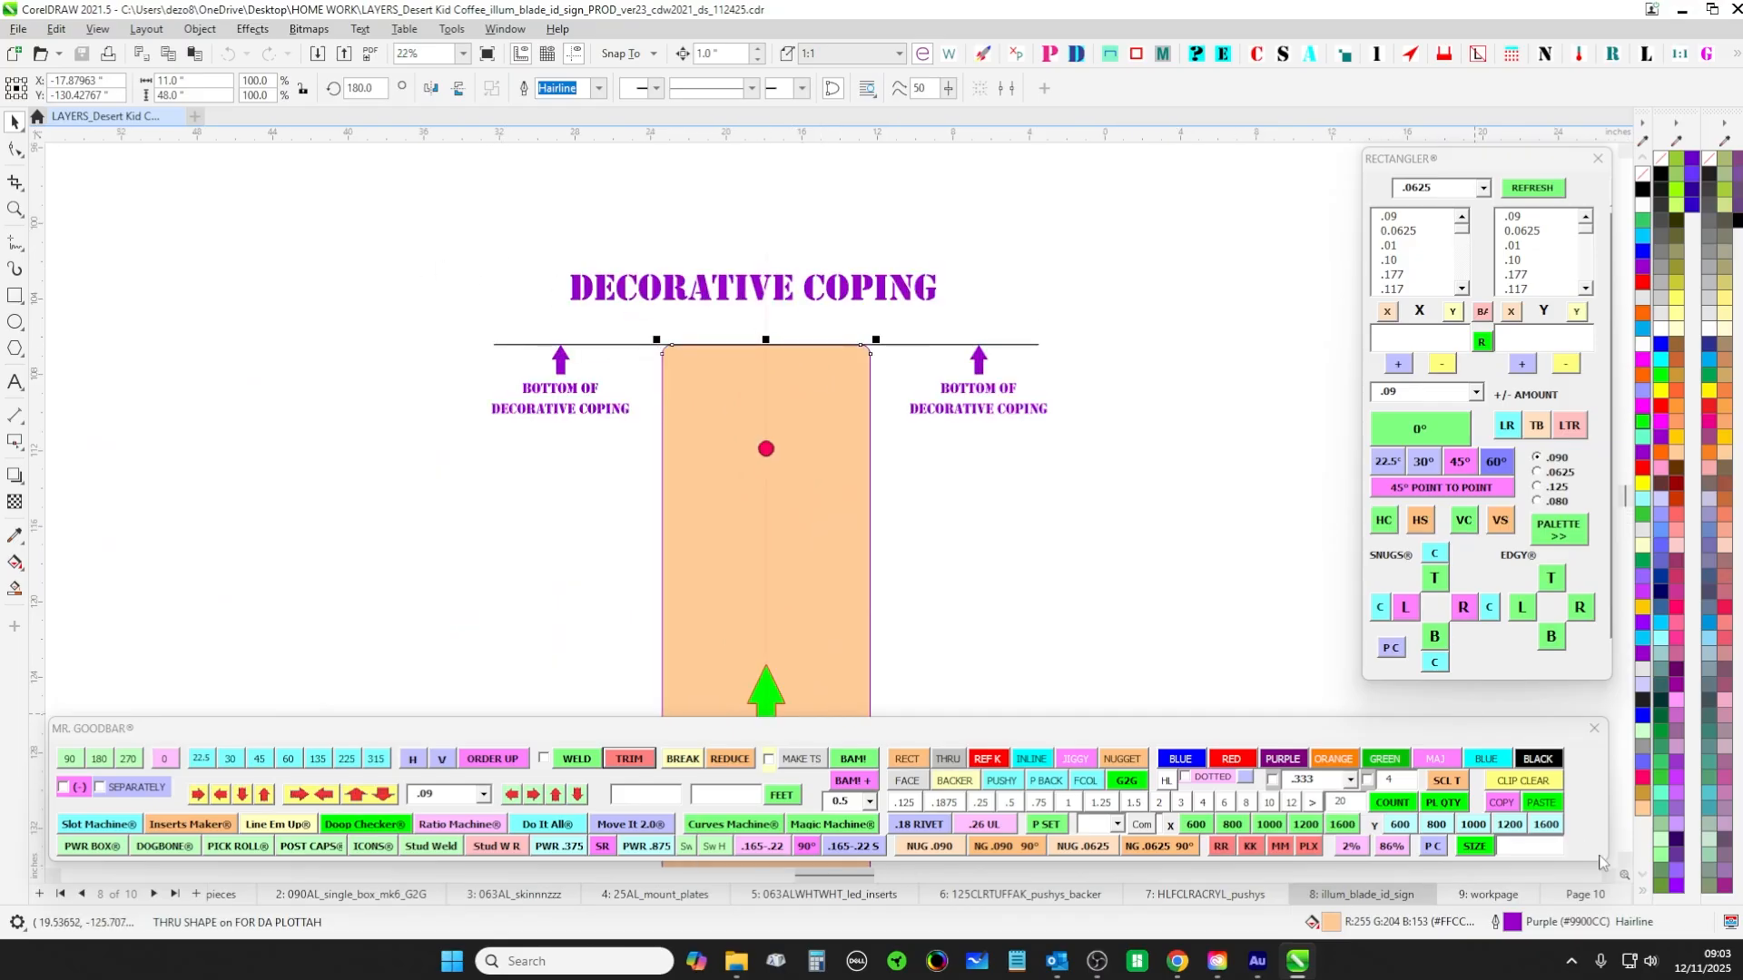
Open Page 10 and compare the mounting layouts, examining the BONK! point below the wall coping and the 2 EXTRA INCHES mark under the sign
{"action": "left_click", "coordinate": [1584, 894]}
{"action": "scroll", "coordinate": [780, 345], "scroll_direction": "down", "scroll_amount": 4}
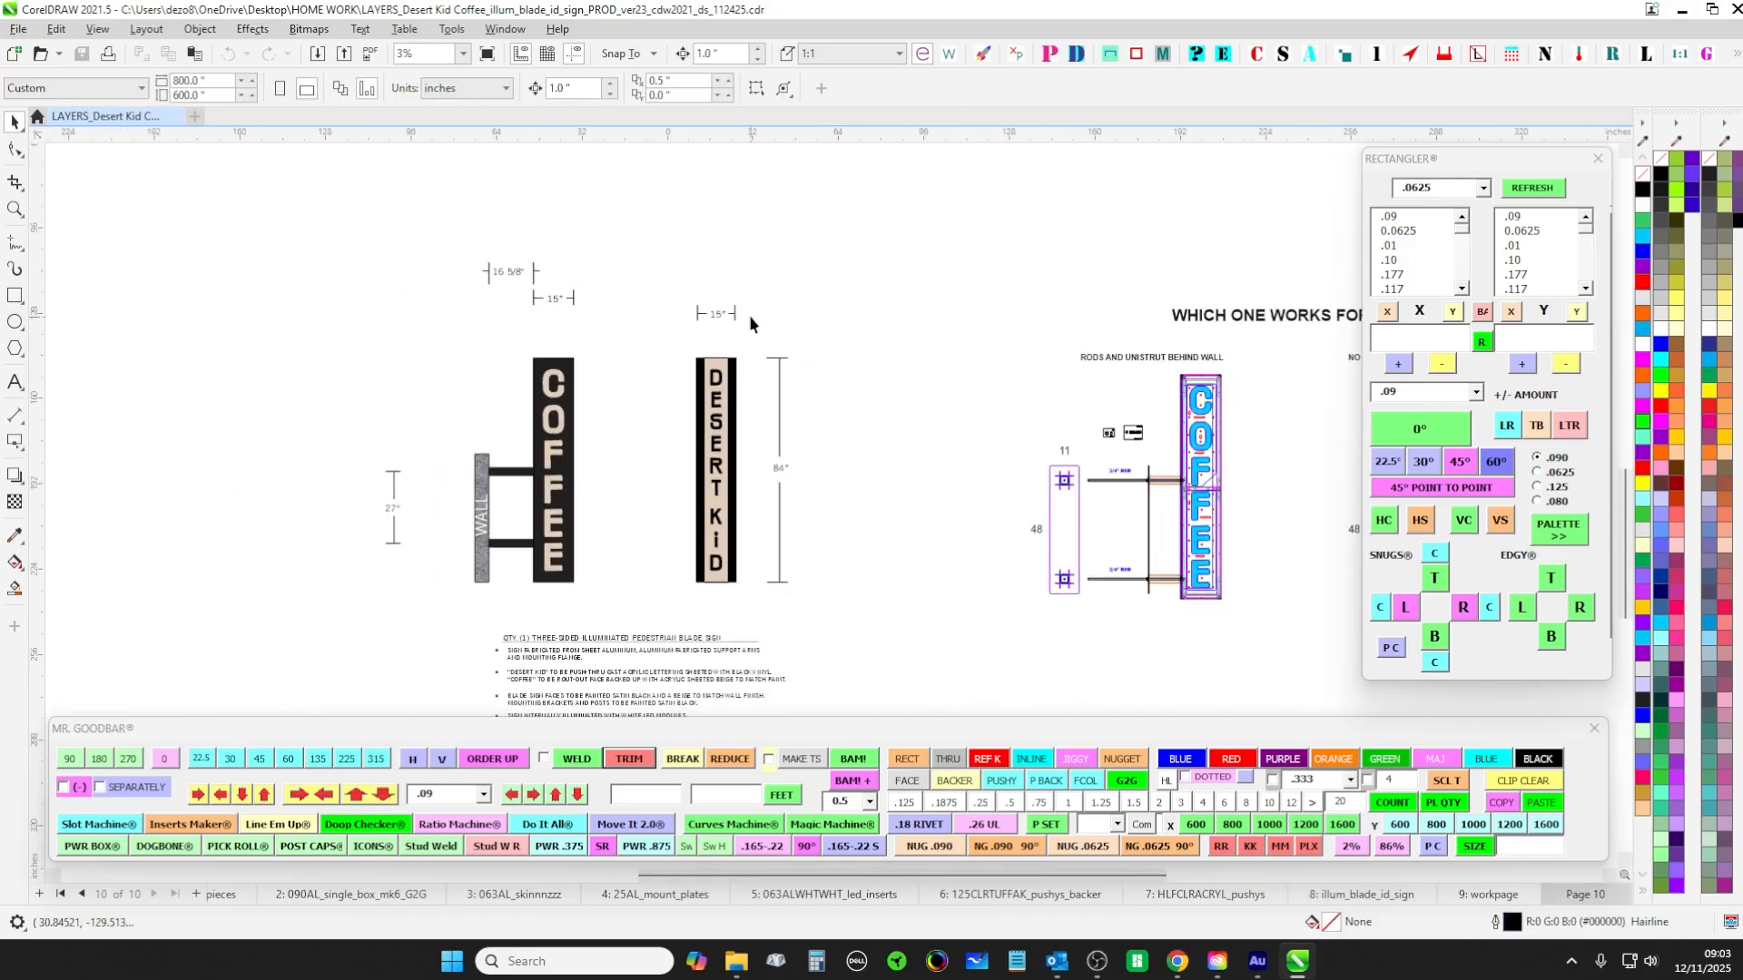
{"action": "scroll", "coordinate": [750, 318], "scroll_direction": "up", "scroll_amount": 5}
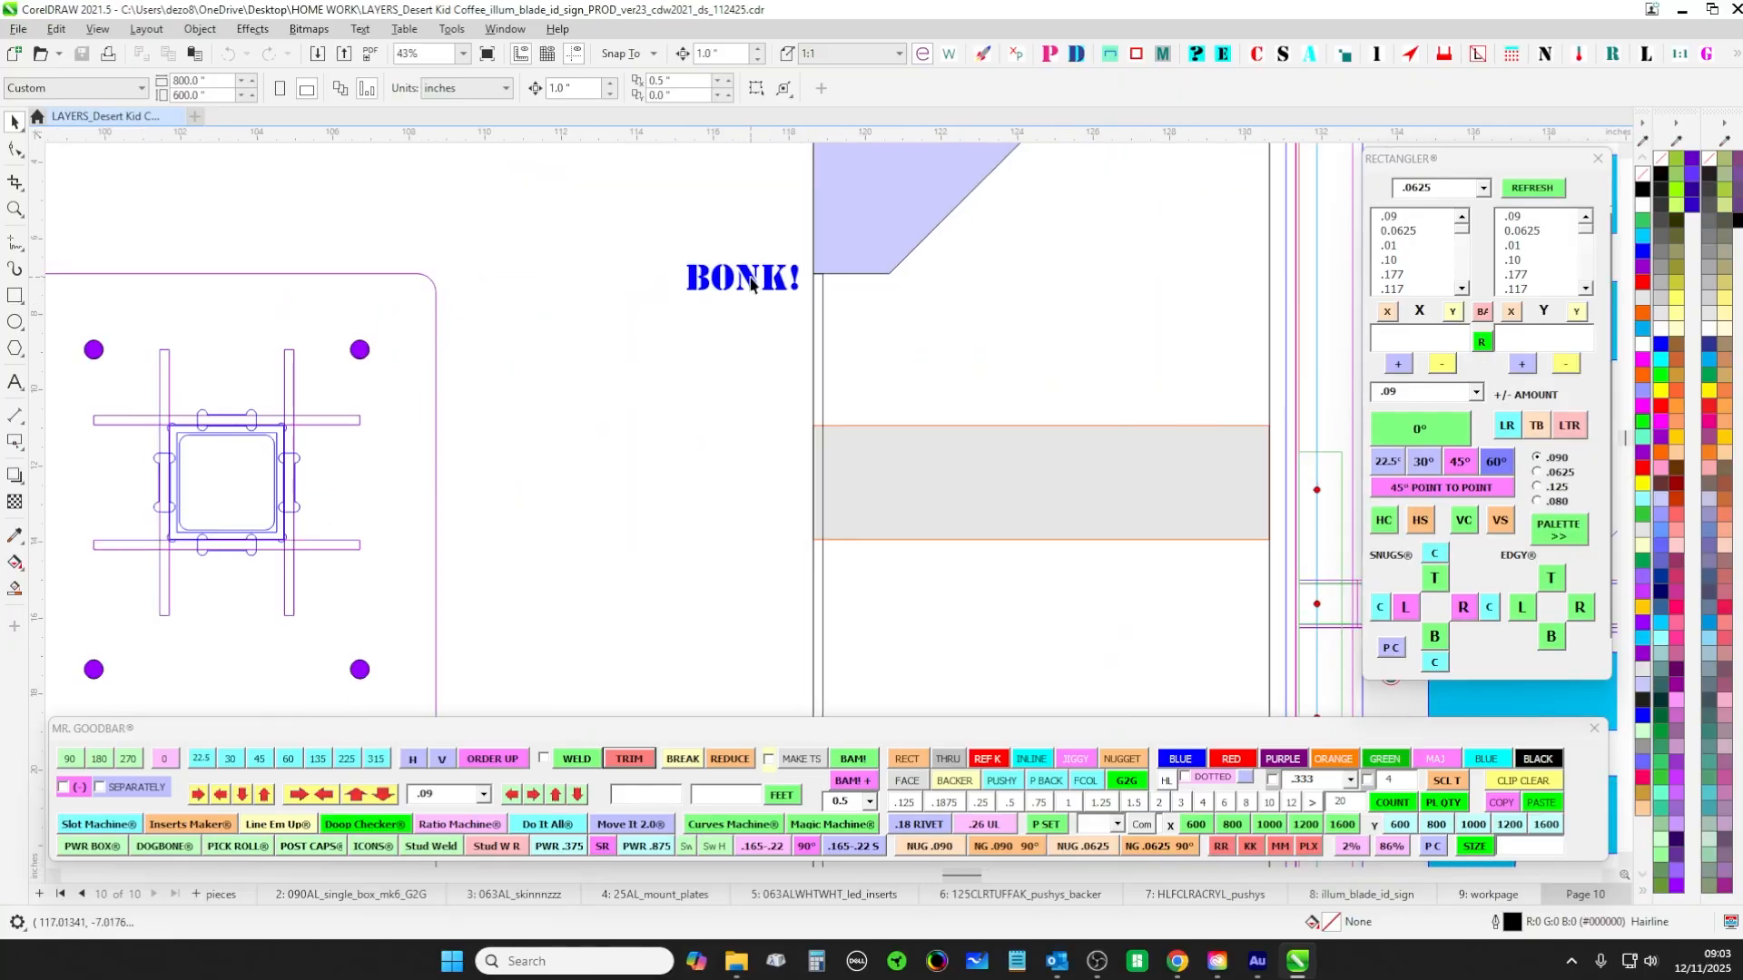
{"action": "scroll", "coordinate": [806, 279], "scroll_direction": "down", "scroll_amount": 3}
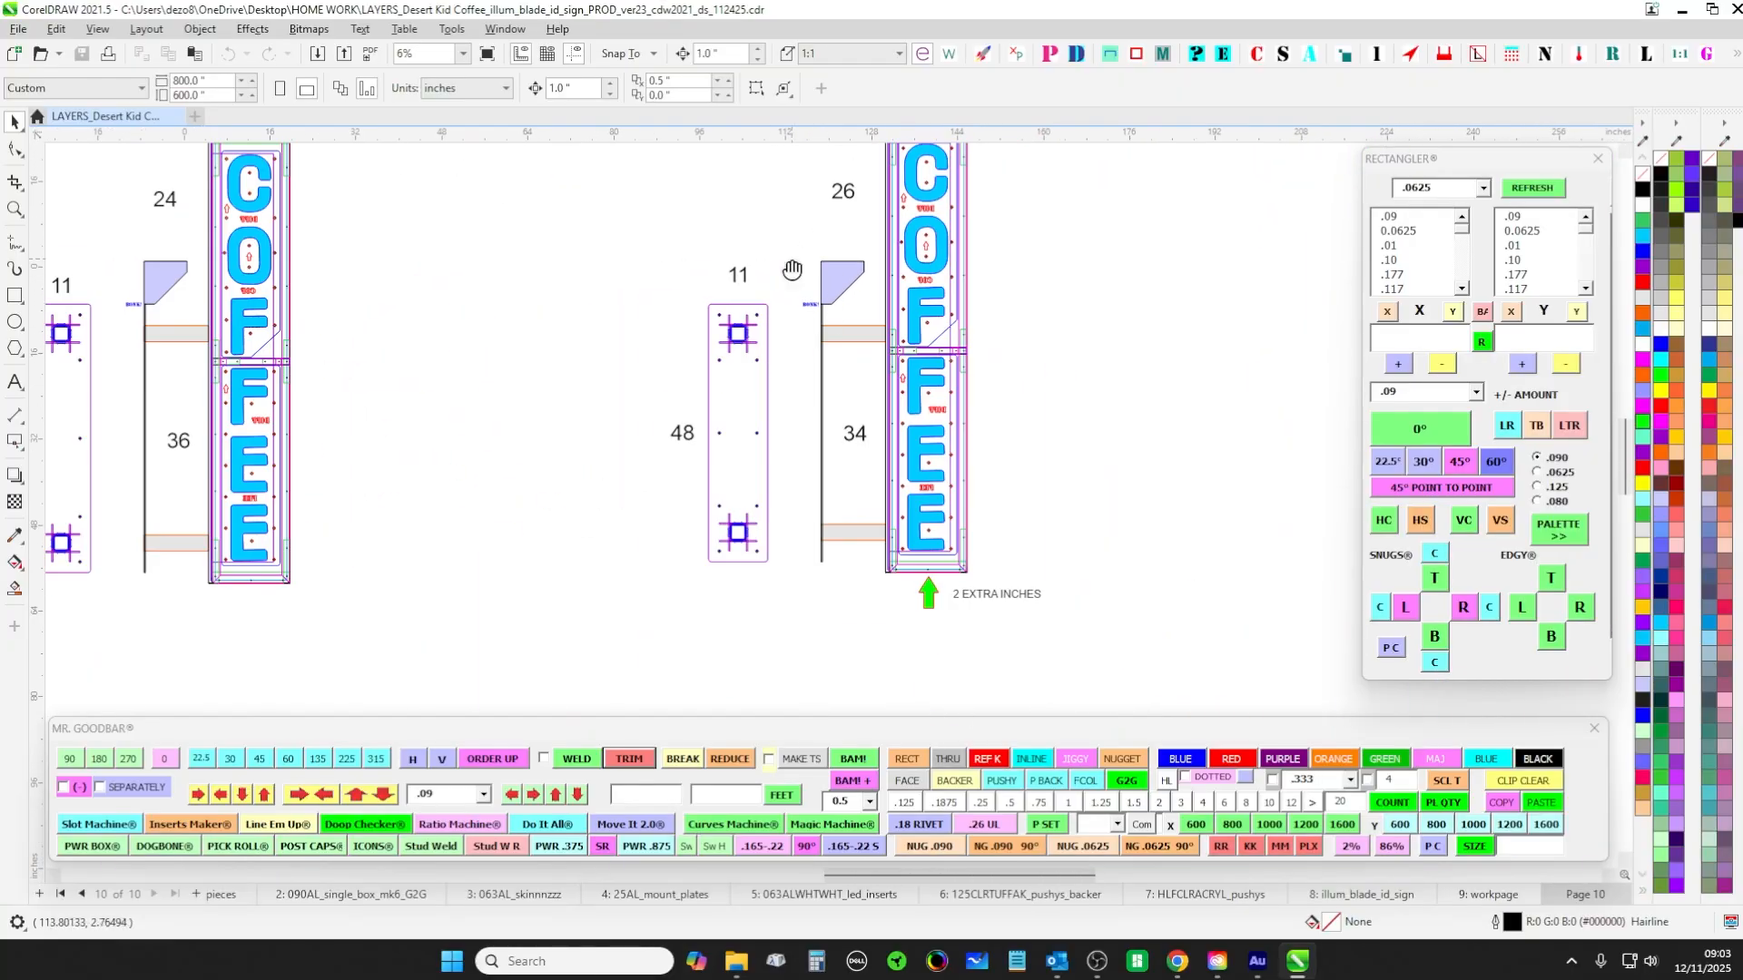
{"action": "scroll", "coordinate": [934, 490], "scroll_direction": "up", "scroll_amount": 3}
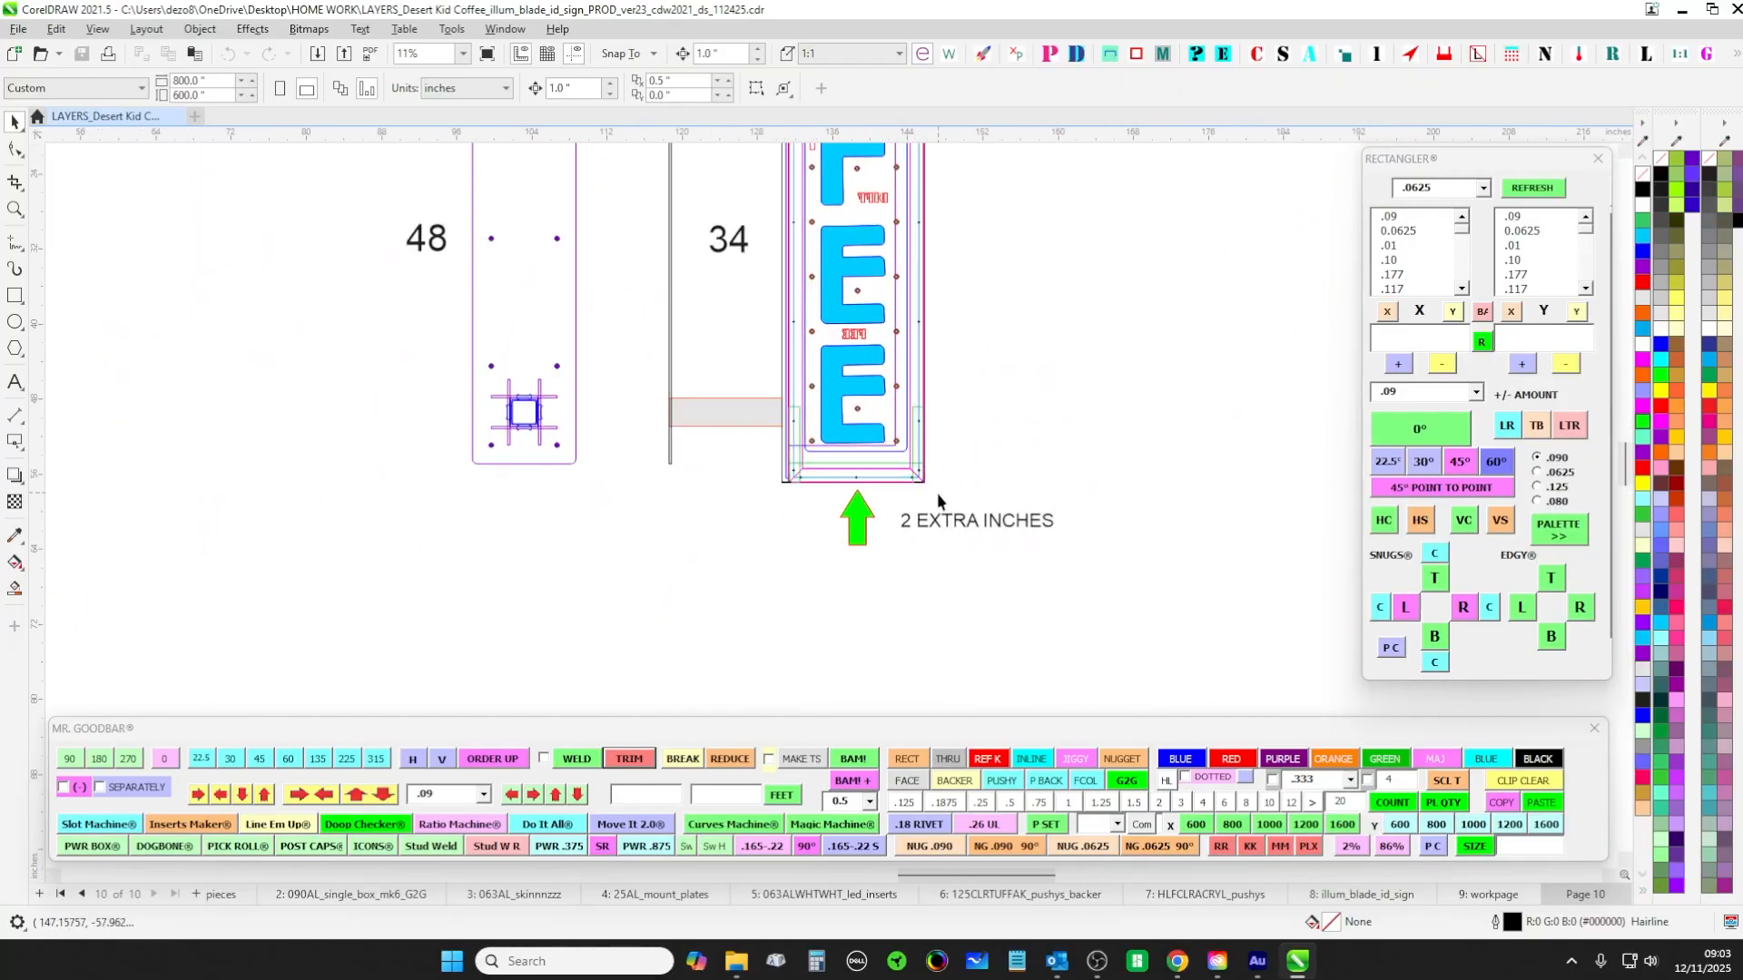
{"action": "scroll", "coordinate": [853, 495], "scroll_direction": "down", "scroll_amount": 2}
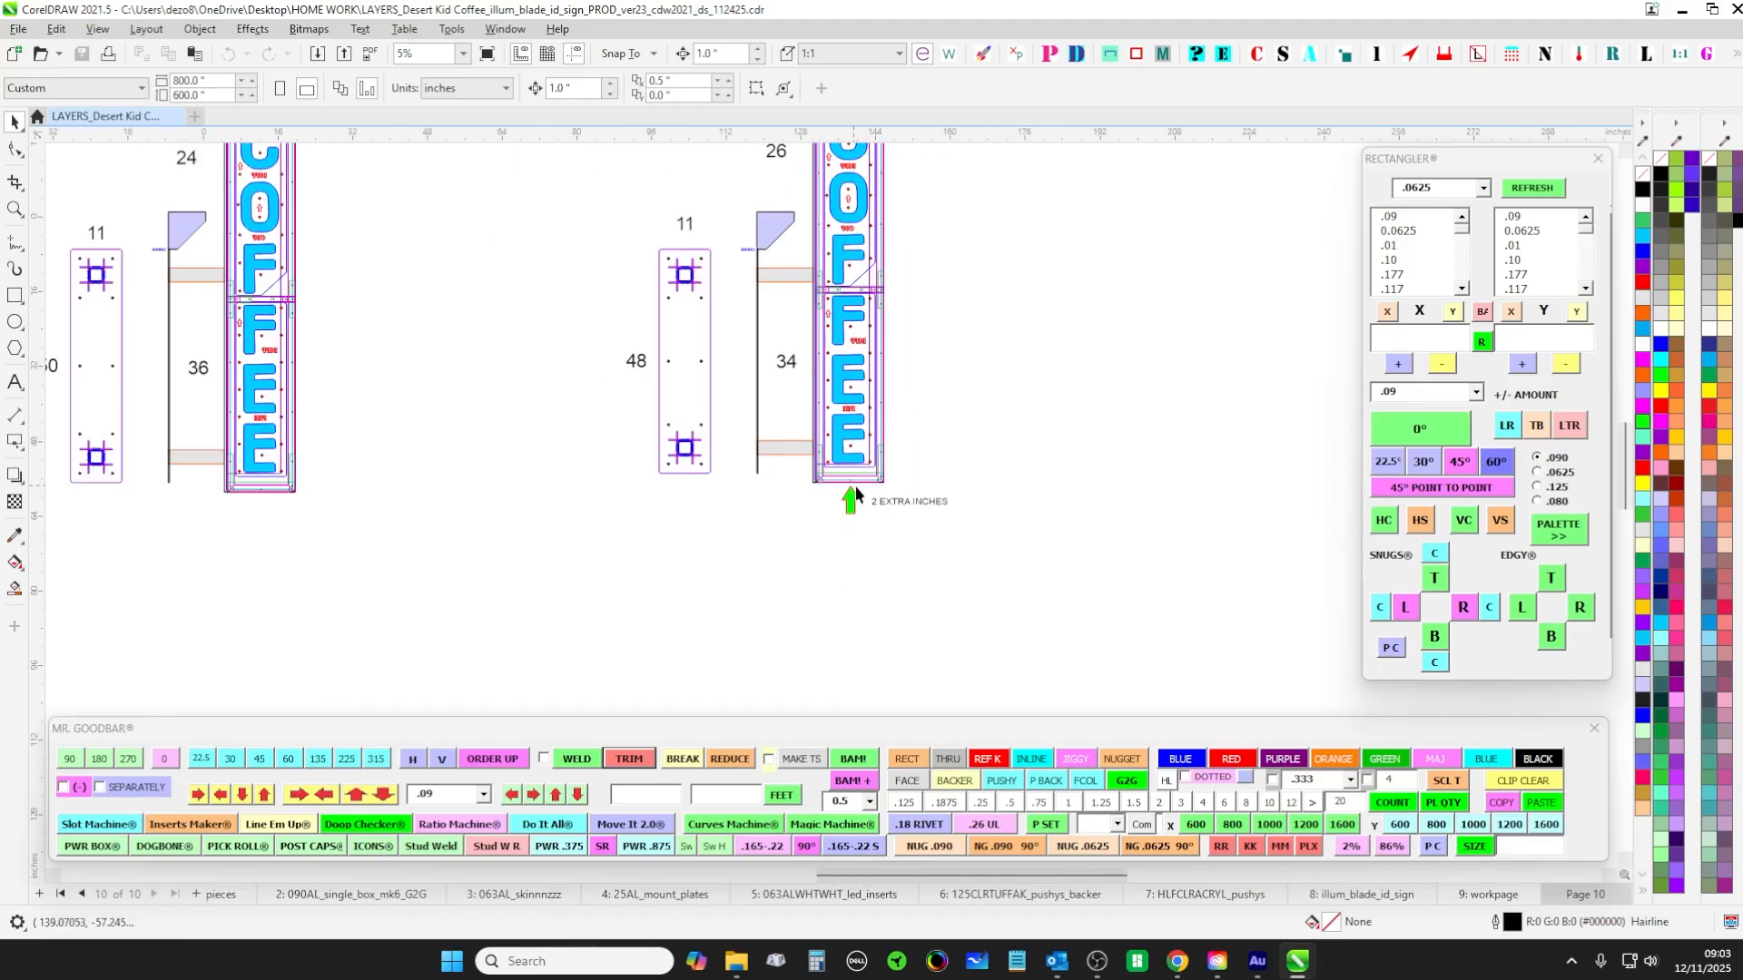
{"action": "scroll", "coordinate": [759, 272], "scroll_direction": "up", "scroll_amount": 5}
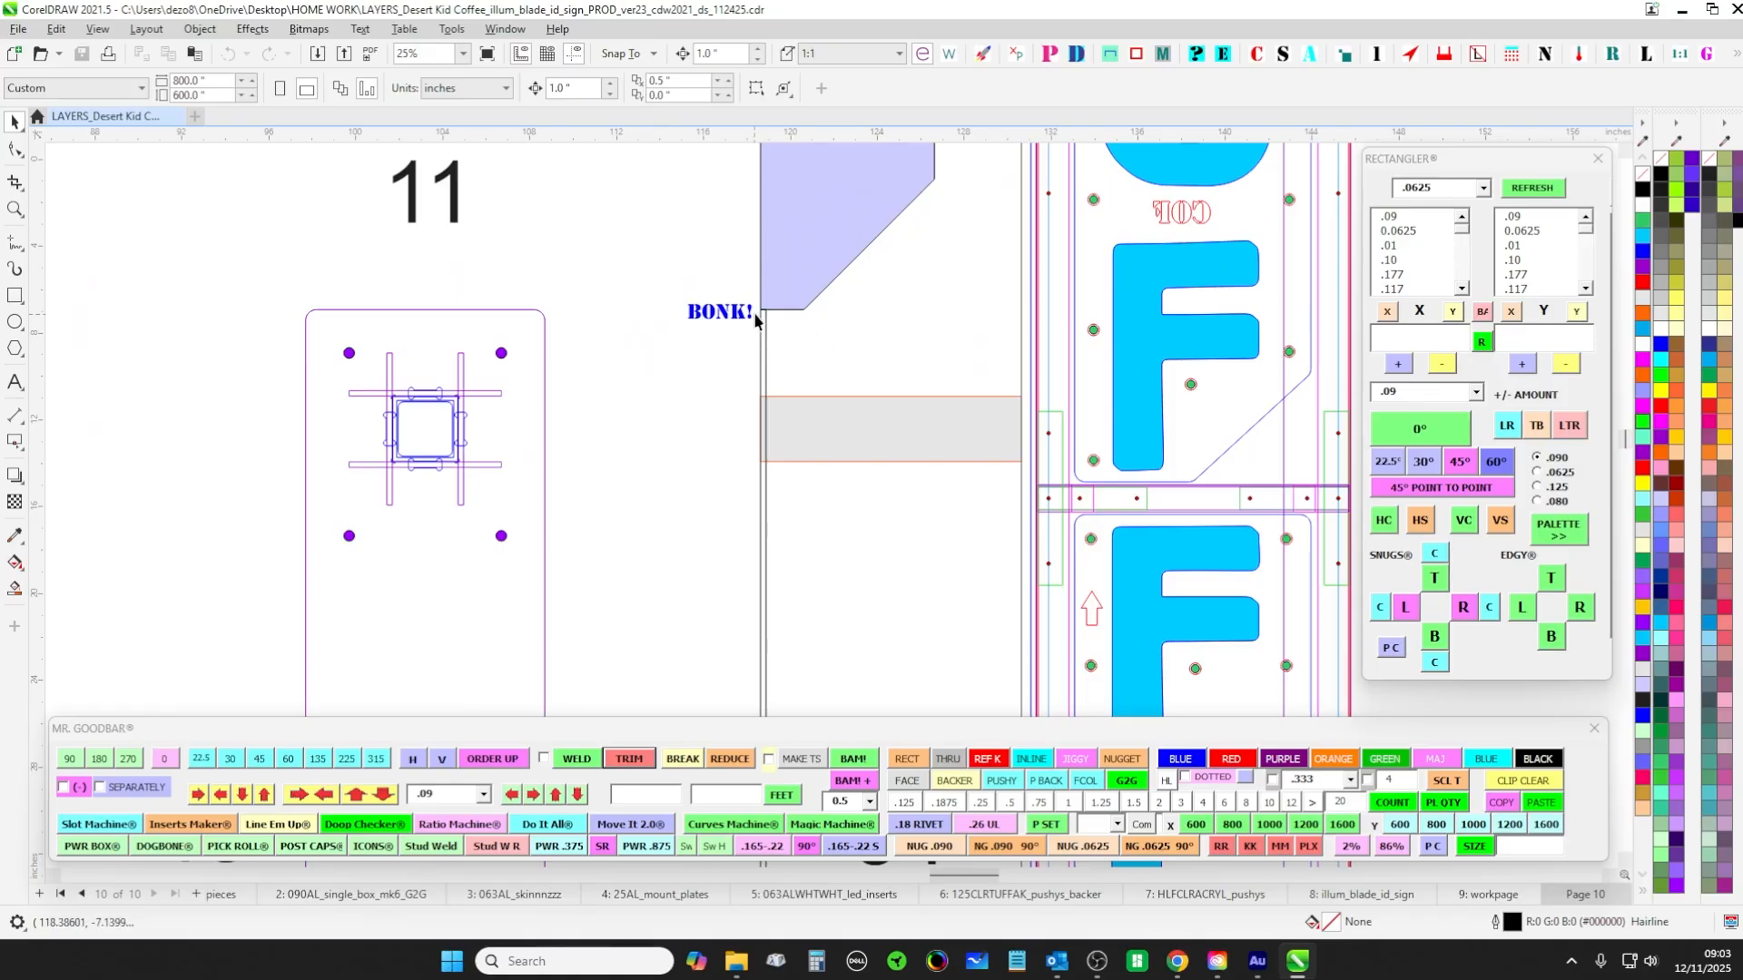
{"action": "scroll", "coordinate": [1035, 469], "scroll_direction": "down", "scroll_amount": 5}
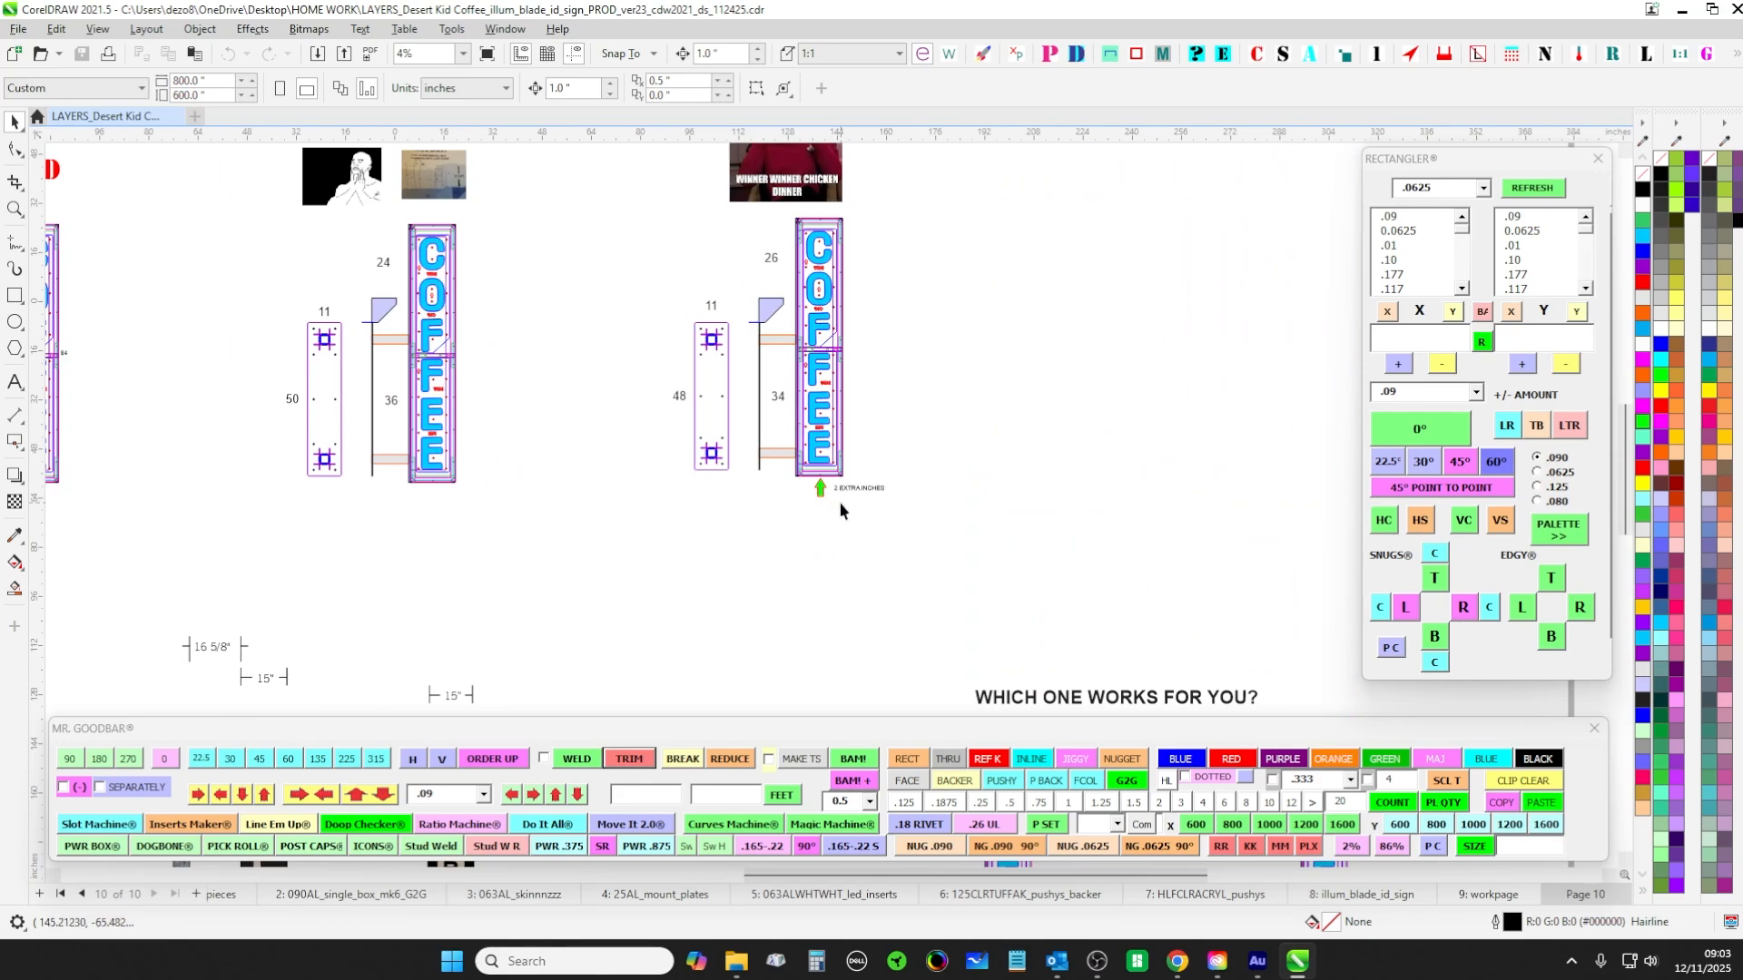
{"action": "scroll", "coordinate": [795, 363], "scroll_direction": "up", "scroll_amount": 1}
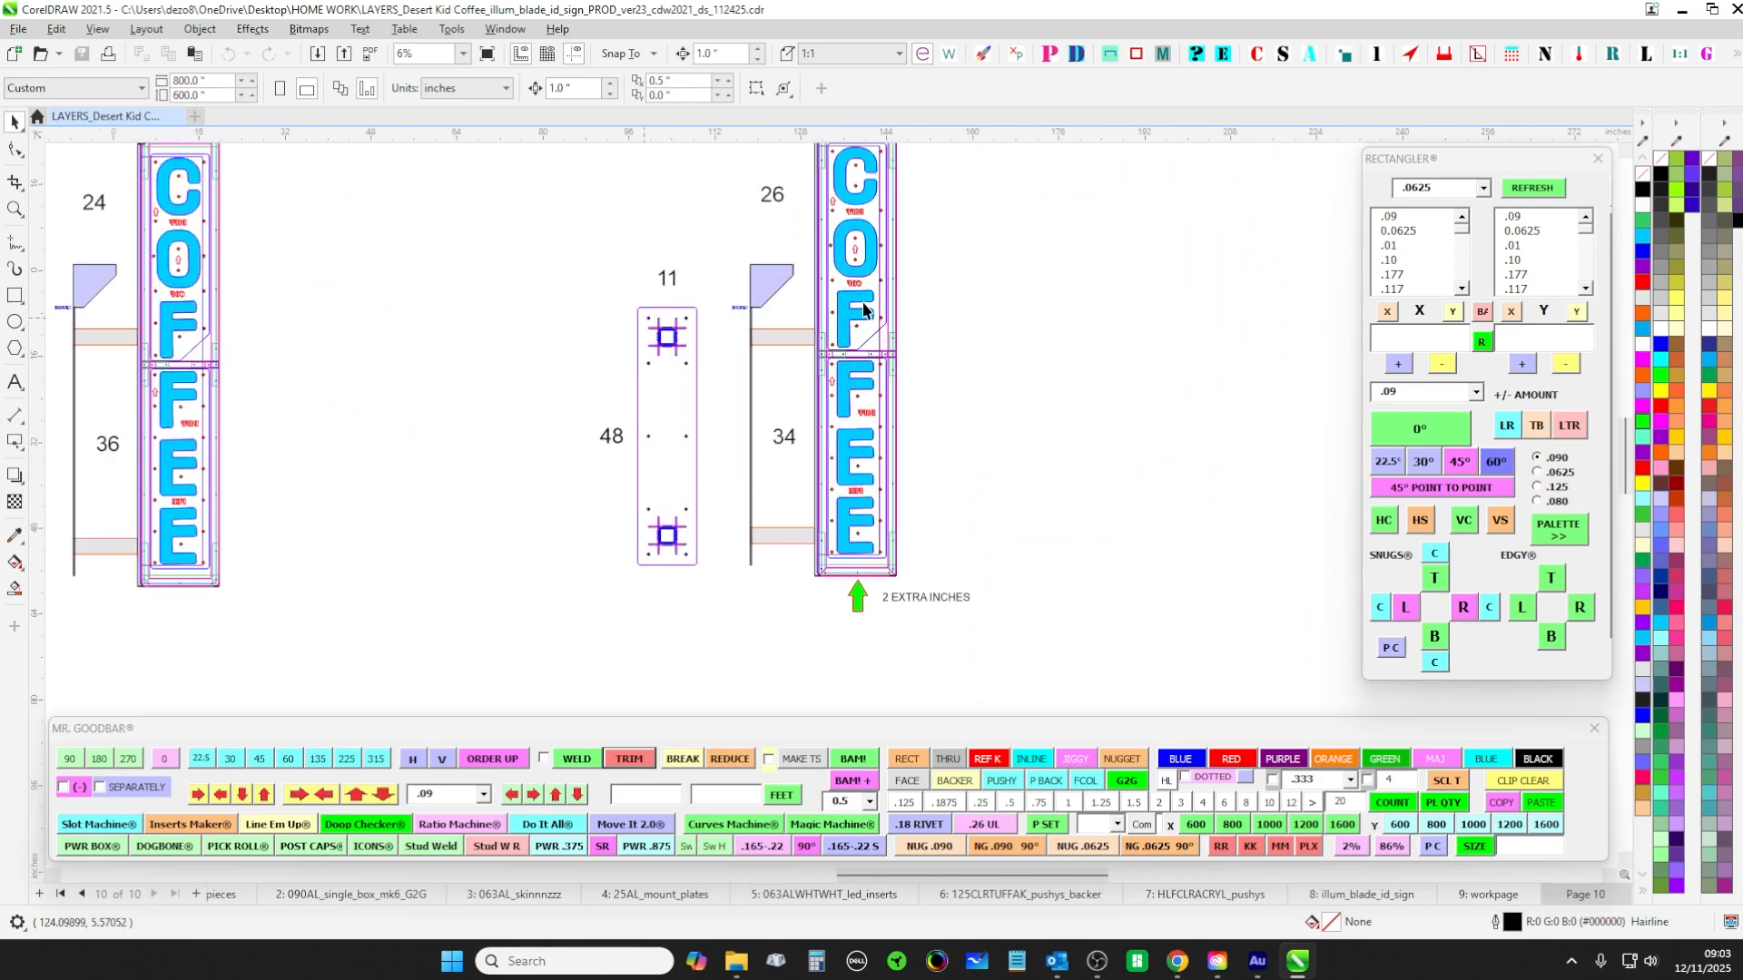
{"action": "scroll", "coordinate": [802, 300], "scroll_direction": "up", "scroll_amount": 1}
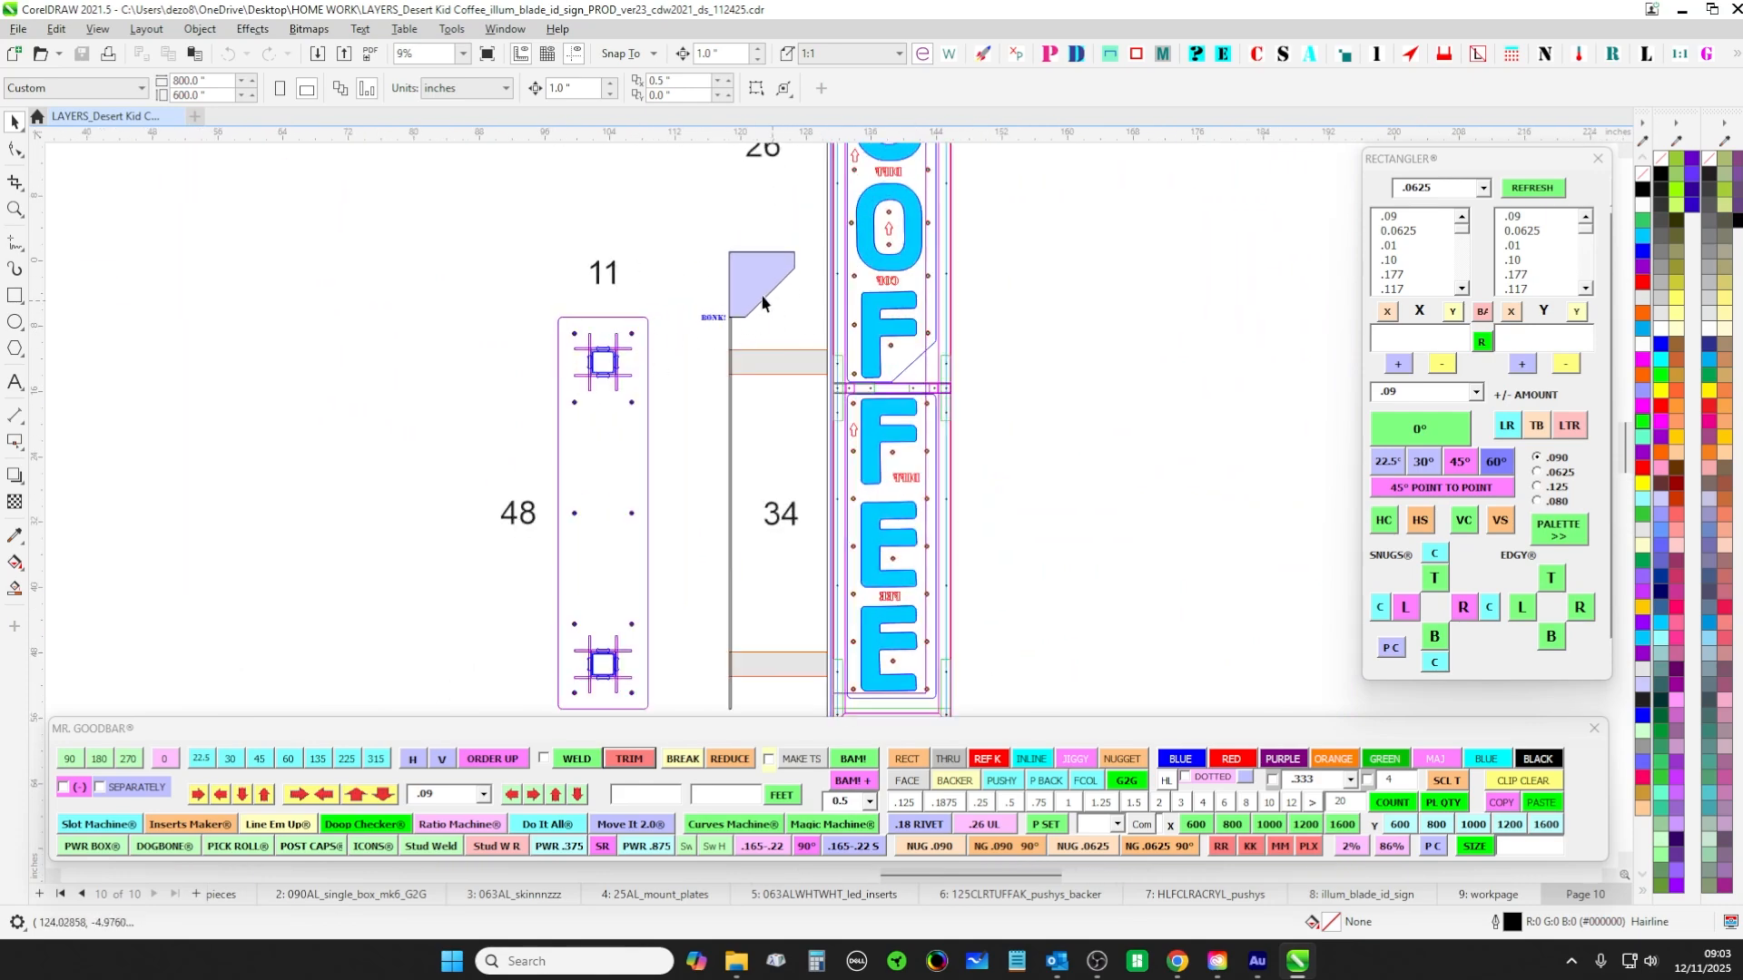
{"action": "scroll", "coordinate": [753, 318], "scroll_direction": "down", "scroll_amount": 3}
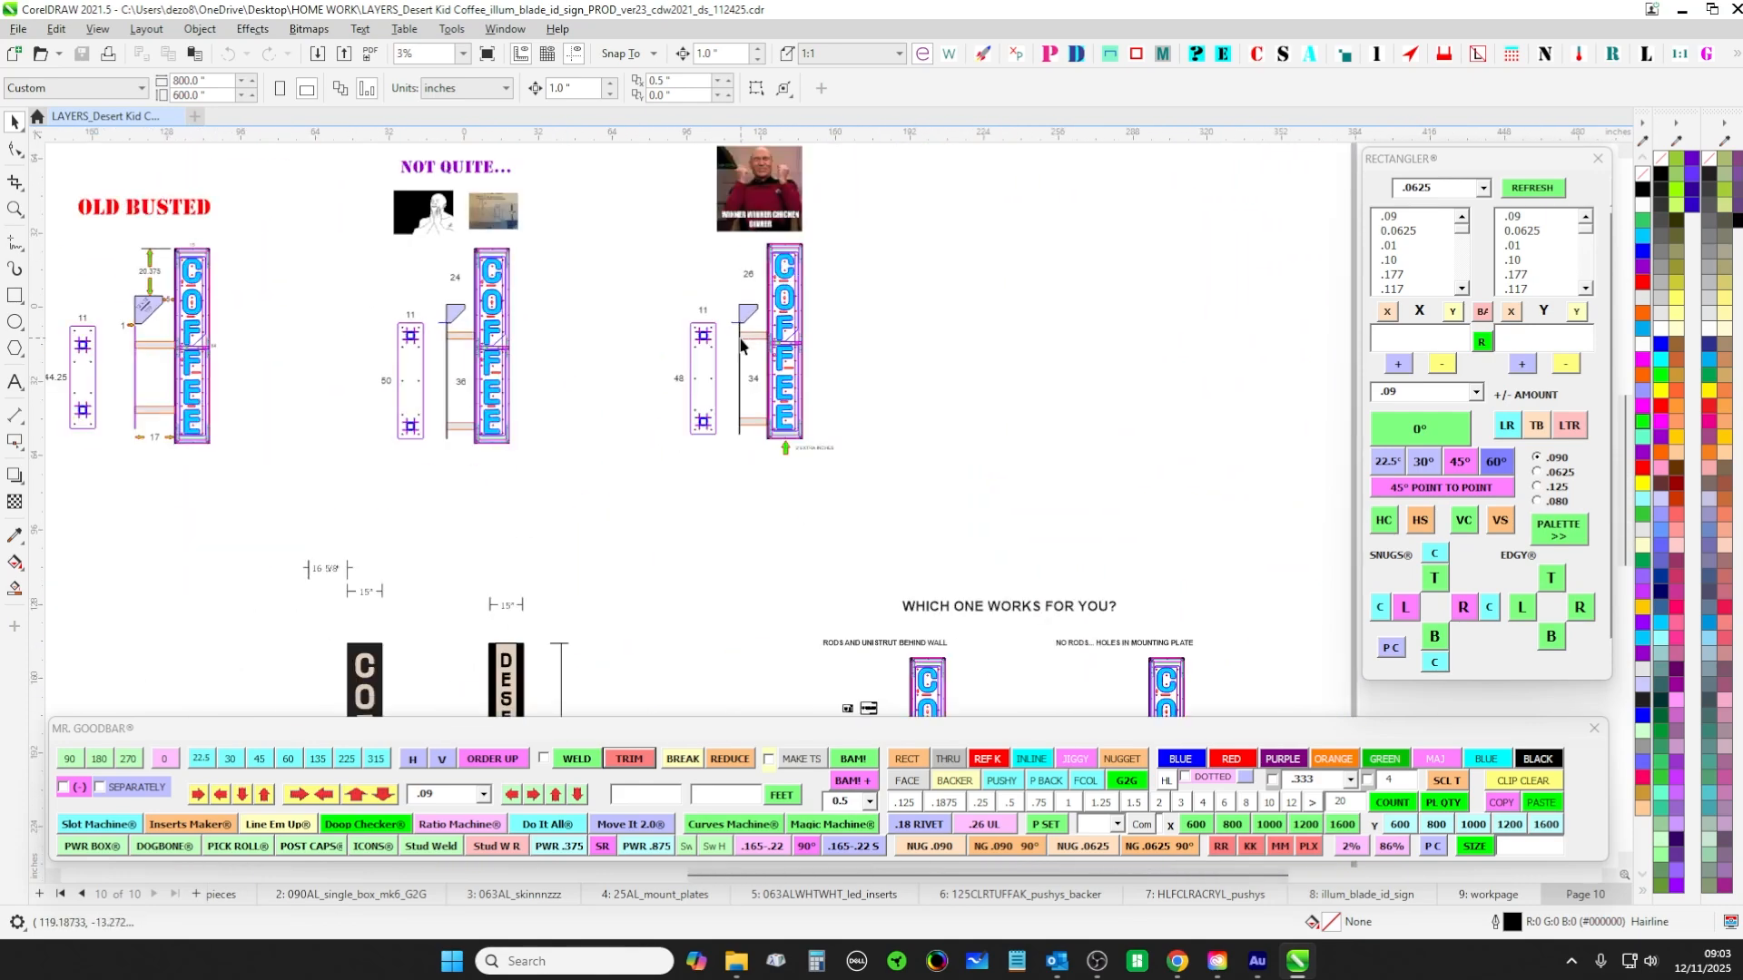
Reopen the illum_blade_id_sign page and inspect the install pattern from the coping line down to the rod and PWR holes
{"action": "left_click", "coordinate": [1389, 895]}
{"action": "scroll", "coordinate": [402, 546], "scroll_direction": "up", "scroll_amount": 4}
{"action": "scroll", "coordinate": [1044, 375], "scroll_direction": "up", "scroll_amount": 1}
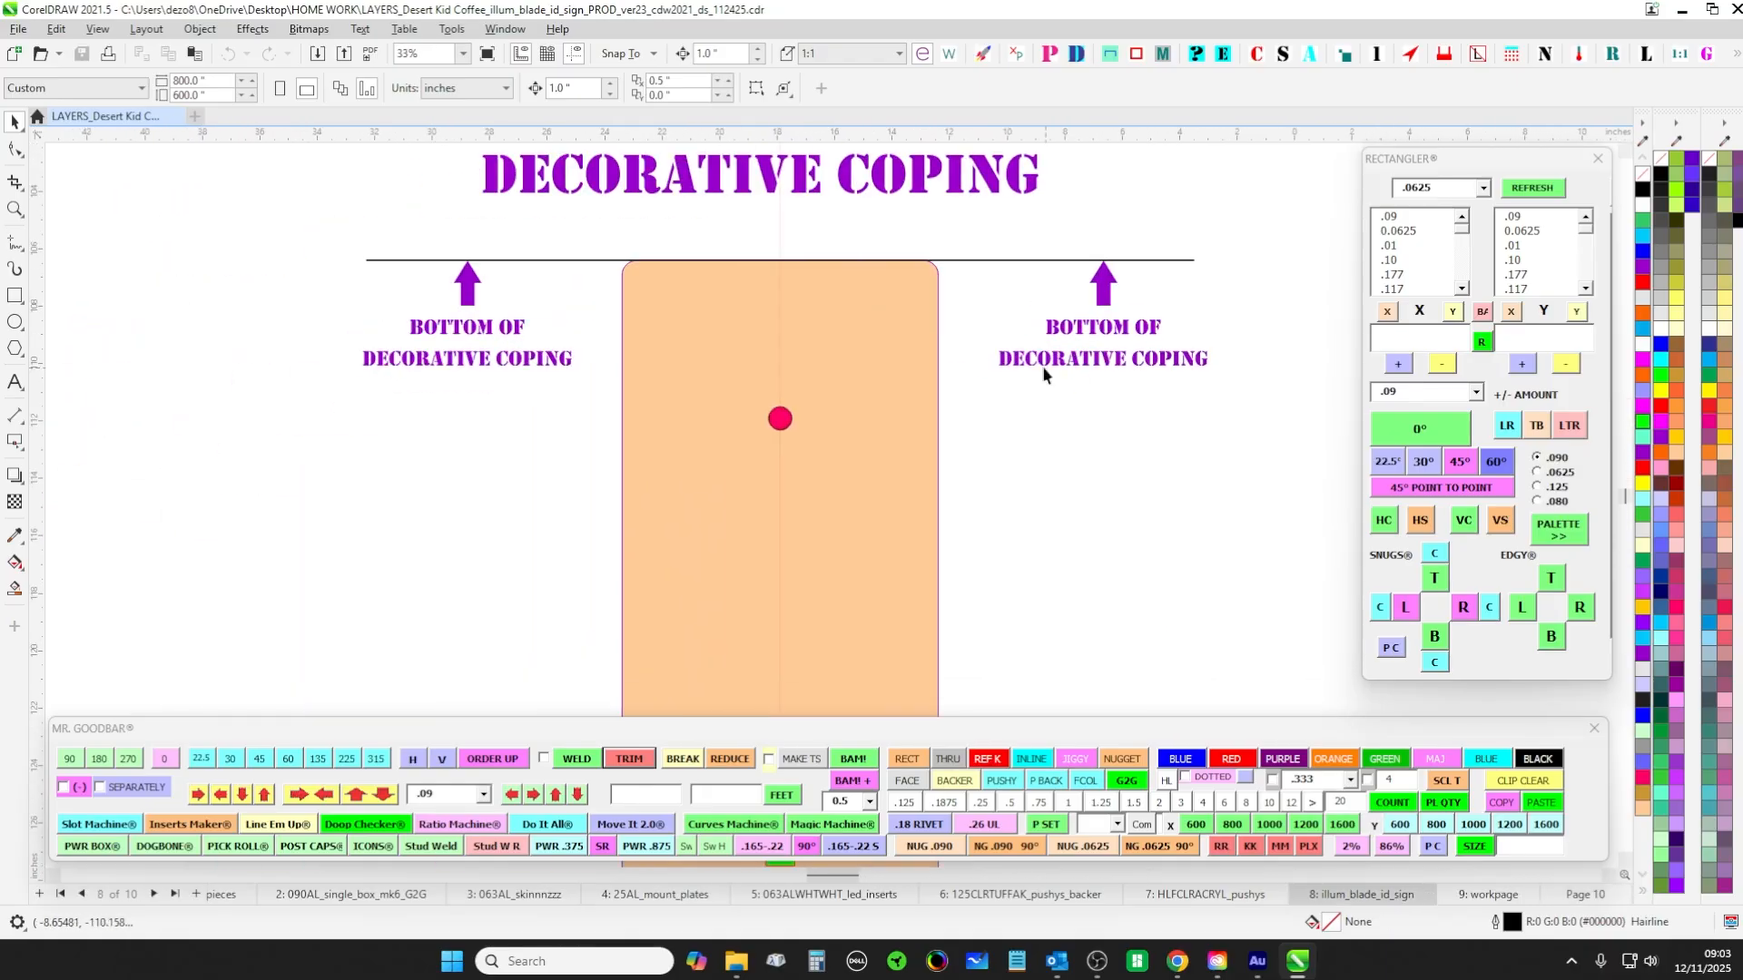
{"action": "scroll", "coordinate": [632, 243], "scroll_direction": "down", "scroll_amount": 3}
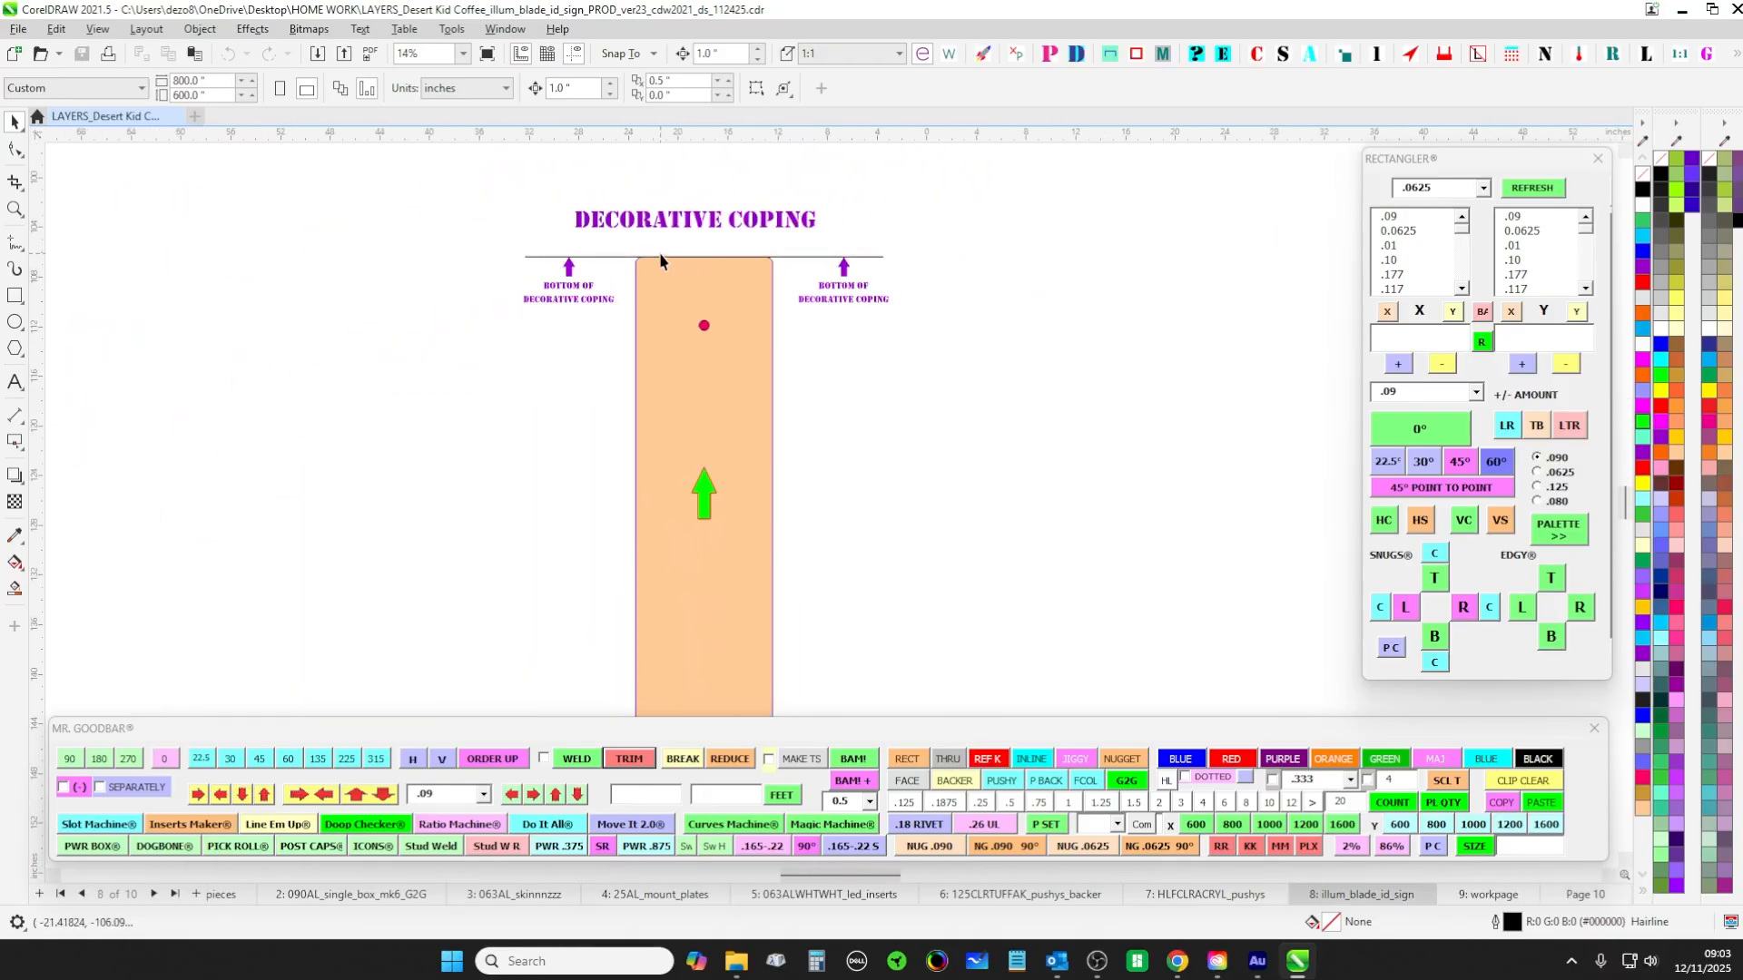
{"action": "scroll", "coordinate": [659, 260], "scroll_direction": "down", "scroll_amount": 3}
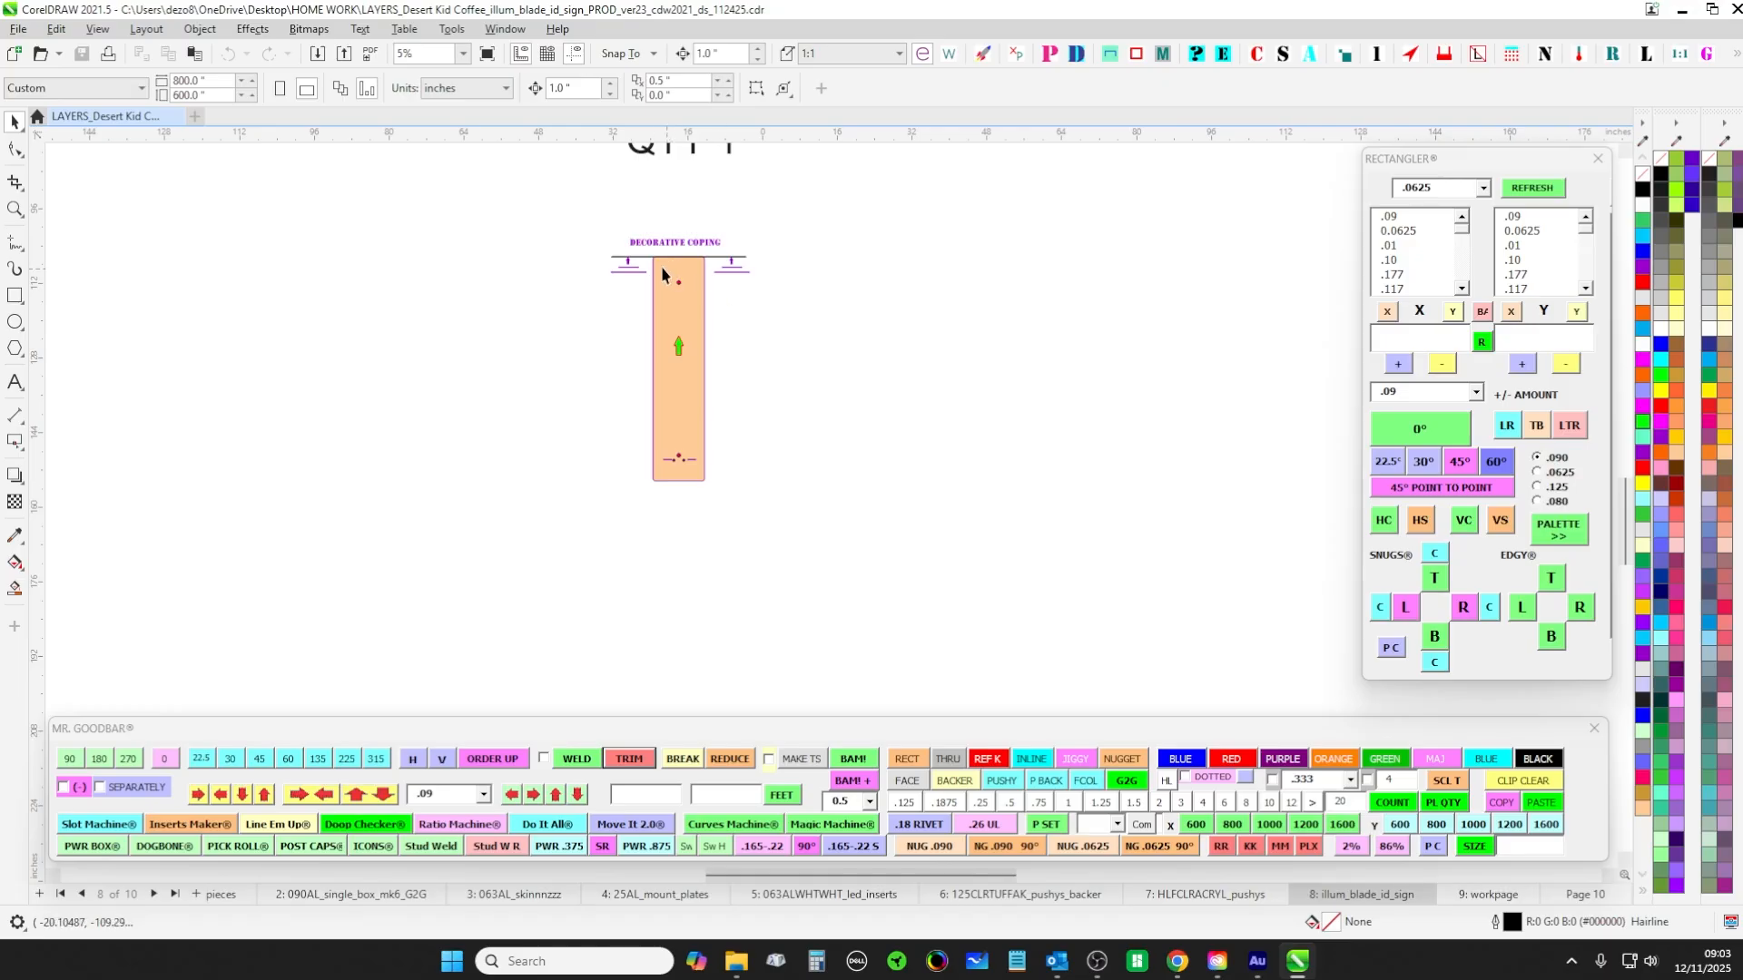
{"action": "scroll", "coordinate": [663, 268], "scroll_direction": "up", "scroll_amount": 2}
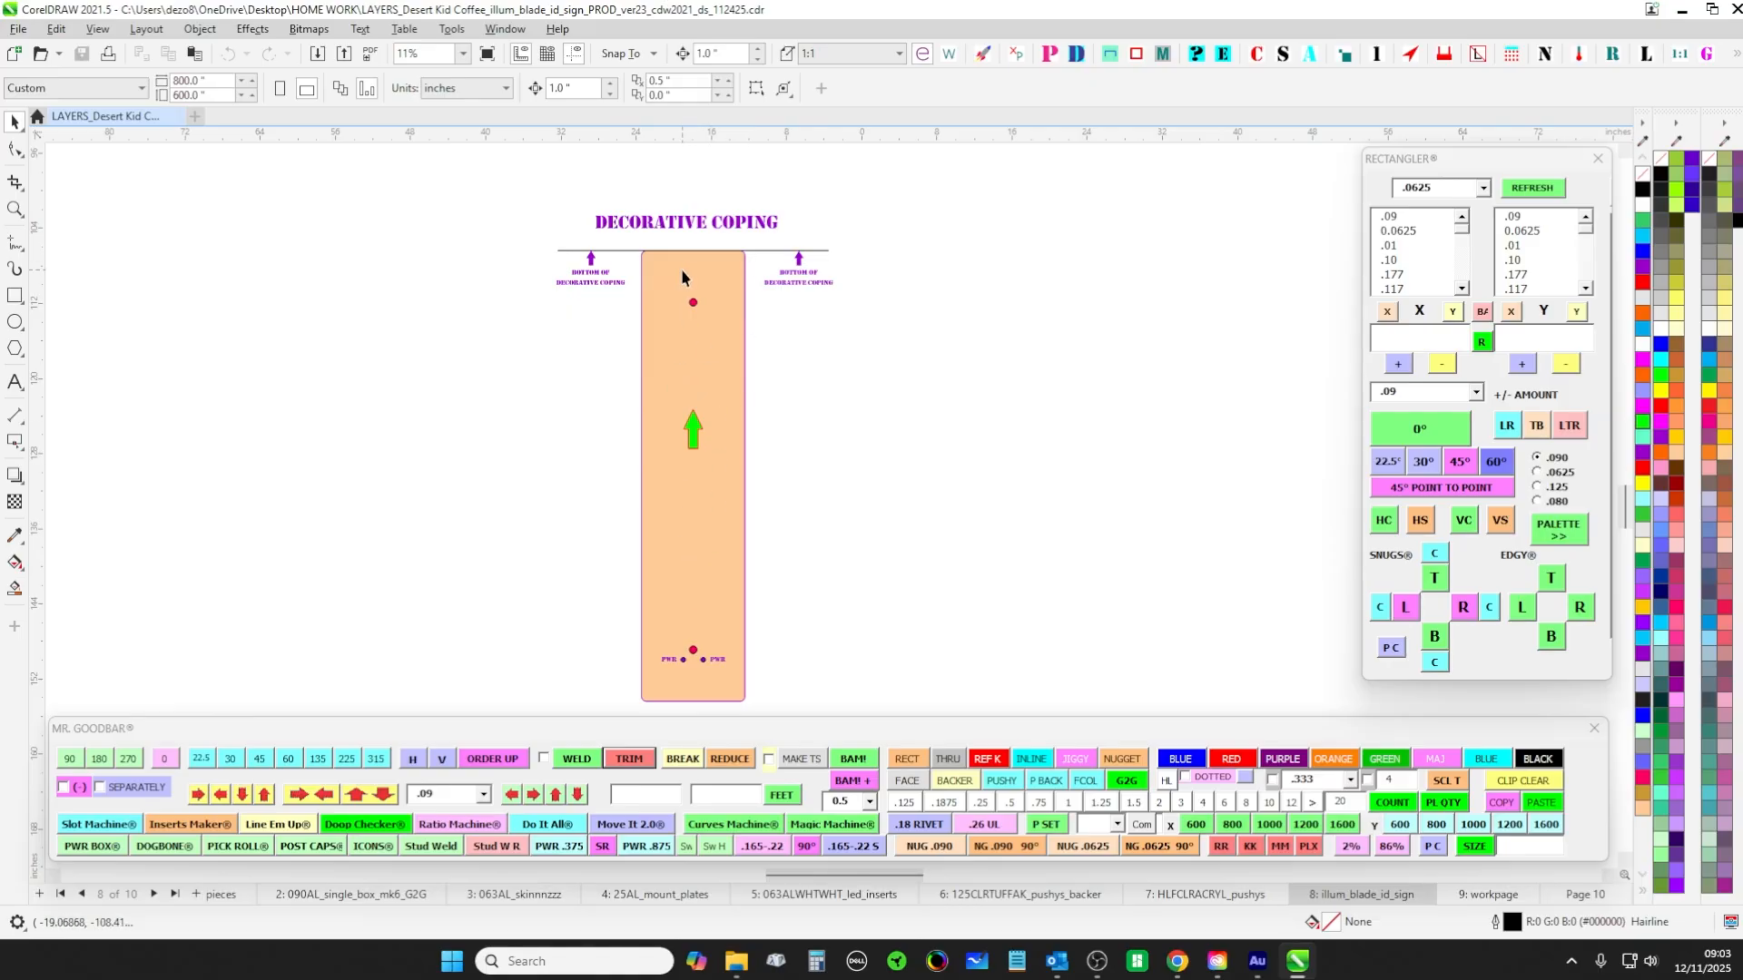
{"action": "scroll", "coordinate": [770, 417], "scroll_direction": "down", "scroll_amount": 2}
{"action": "scroll", "coordinate": [727, 471], "scroll_direction": "up", "scroll_amount": 5}
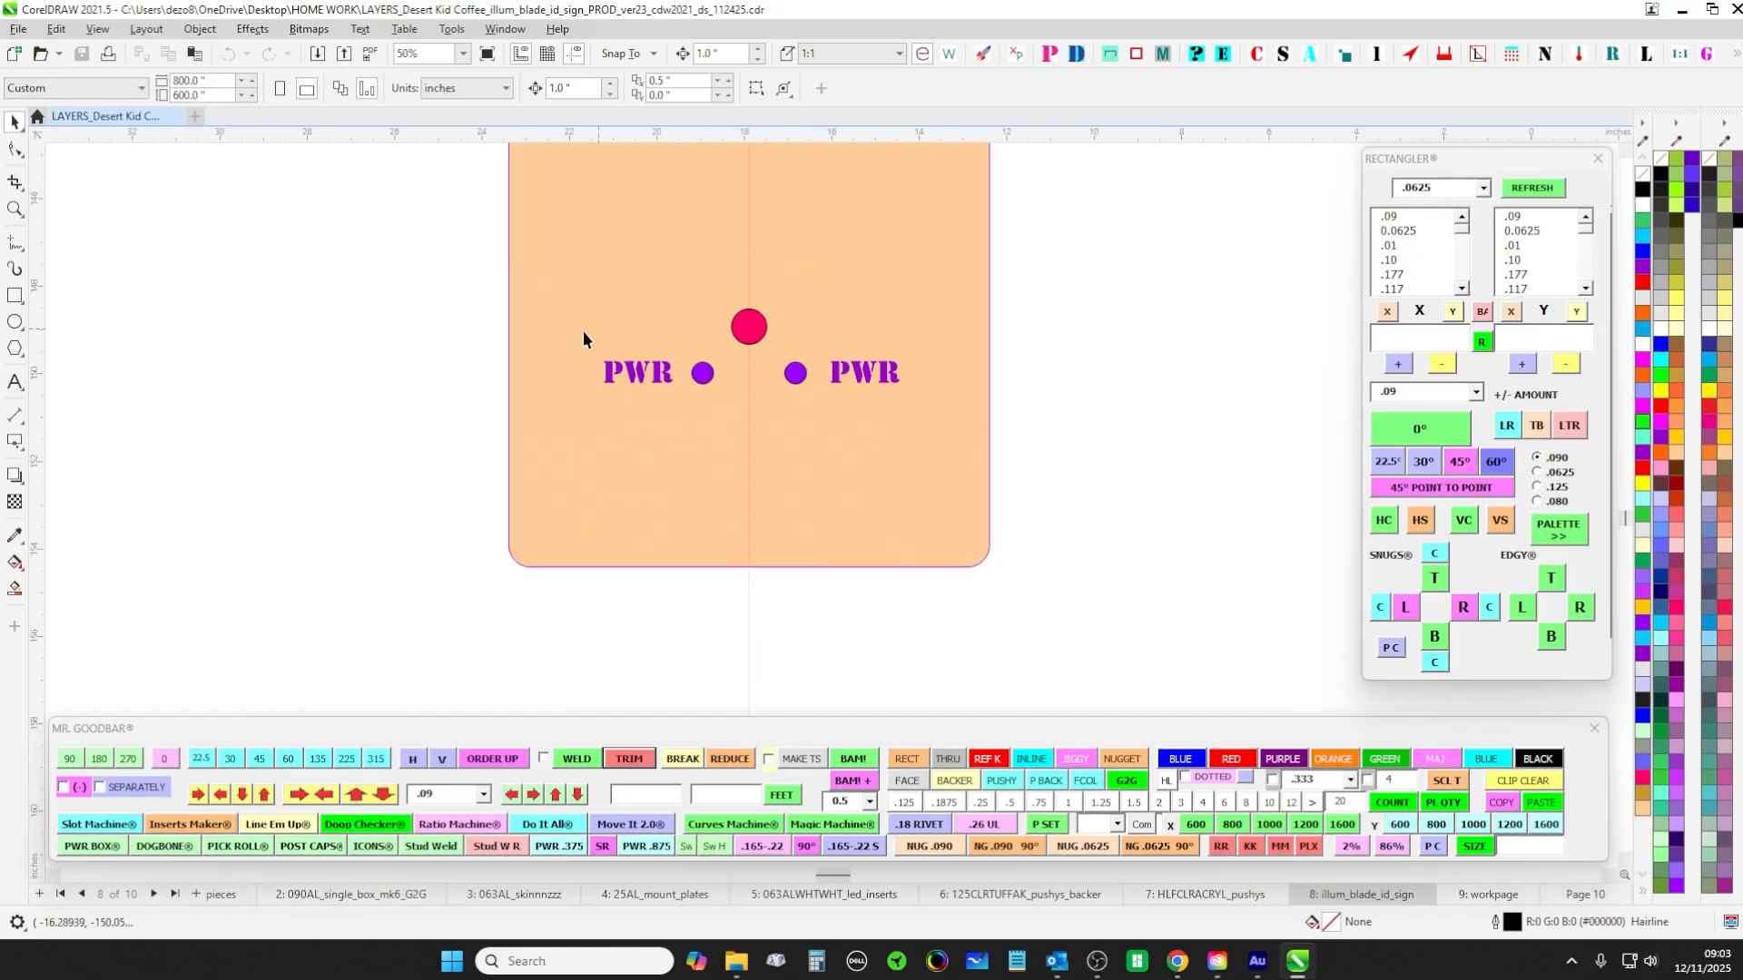
{"action": "scroll", "coordinate": [856, 442], "scroll_direction": "down", "scroll_amount": 2}
Open the workpage and examine the WALL BACK view's cross braces and (TYP.) callouts alongside the PORT, FRONT and STRBD views
{"action": "key", "text": "Page_Down"}
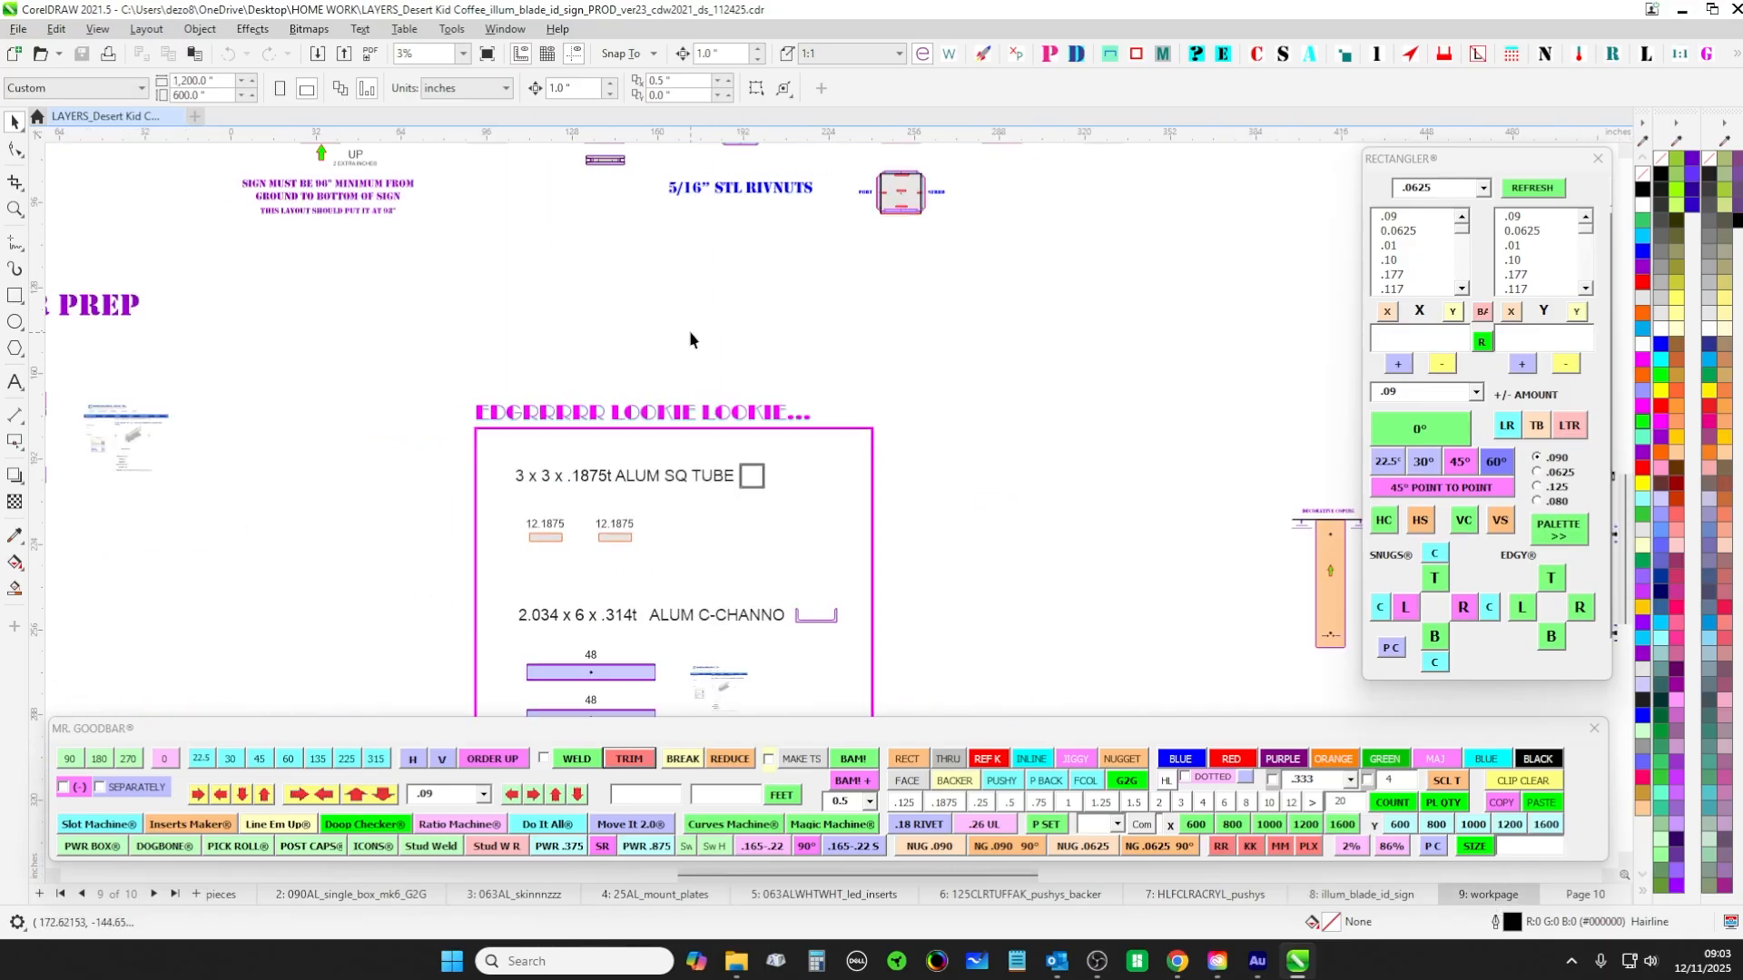
{"action": "scroll", "coordinate": [689, 340], "scroll_direction": "down", "scroll_amount": 2}
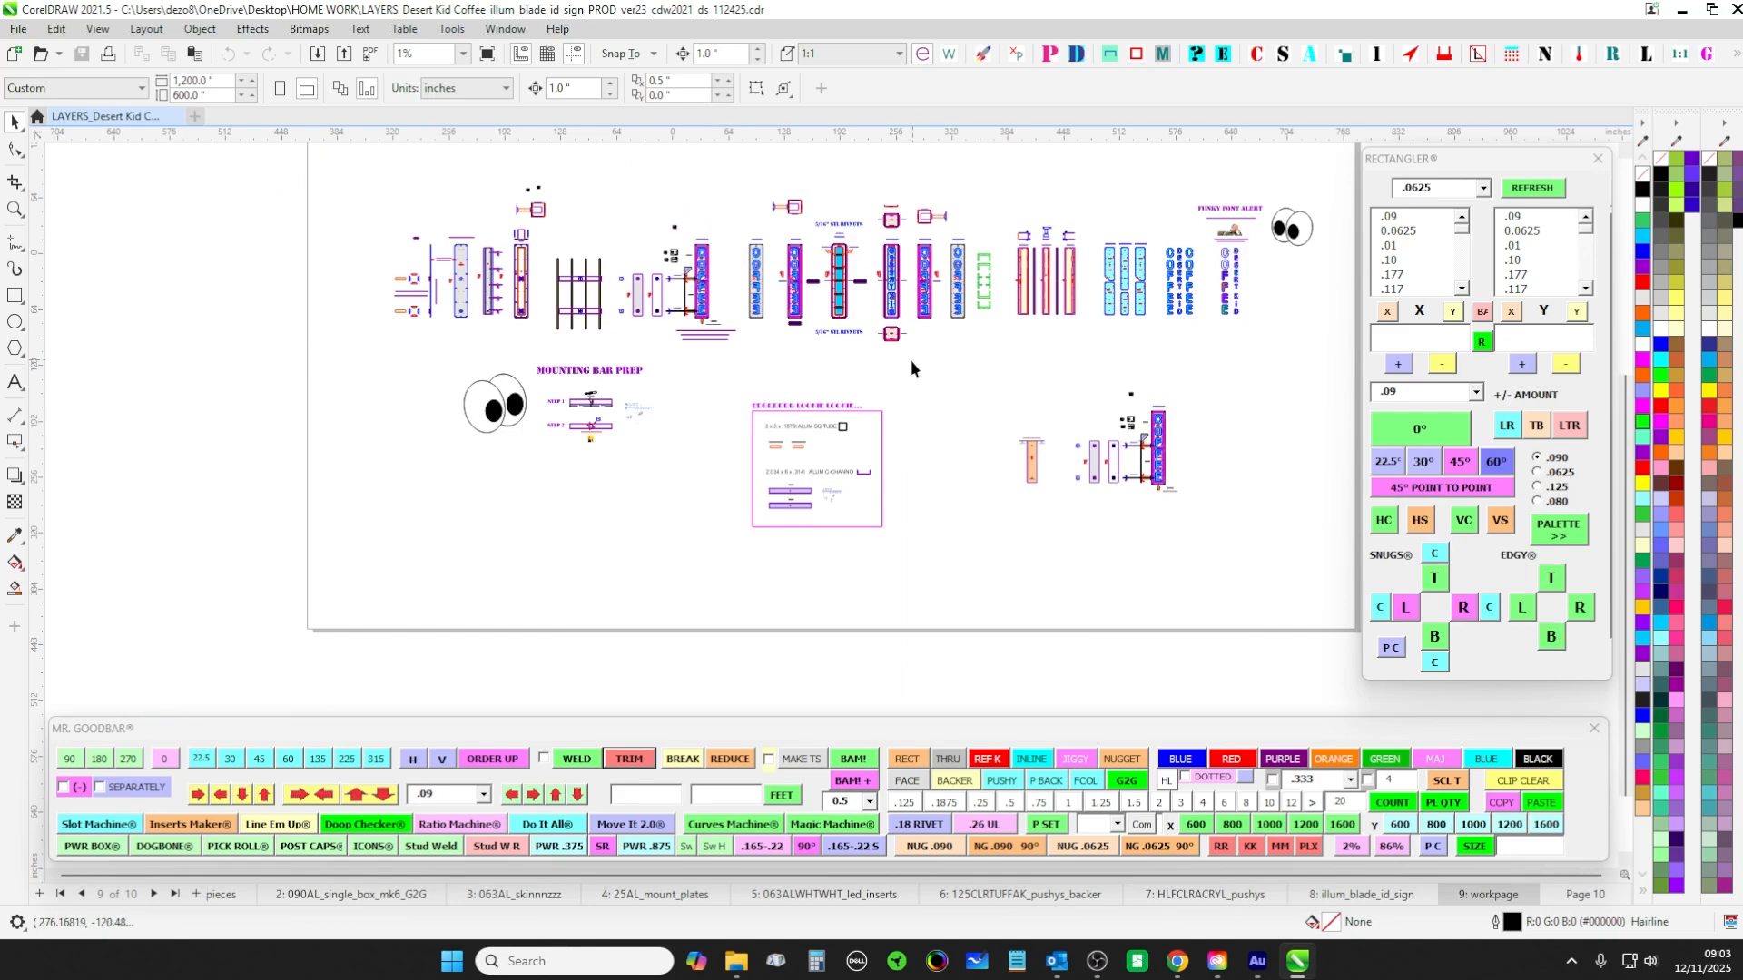
{"action": "scroll", "coordinate": [917, 385], "scroll_direction": "up", "scroll_amount": 1}
{"action": "scroll", "coordinate": [899, 284], "scroll_direction": "up", "scroll_amount": 1}
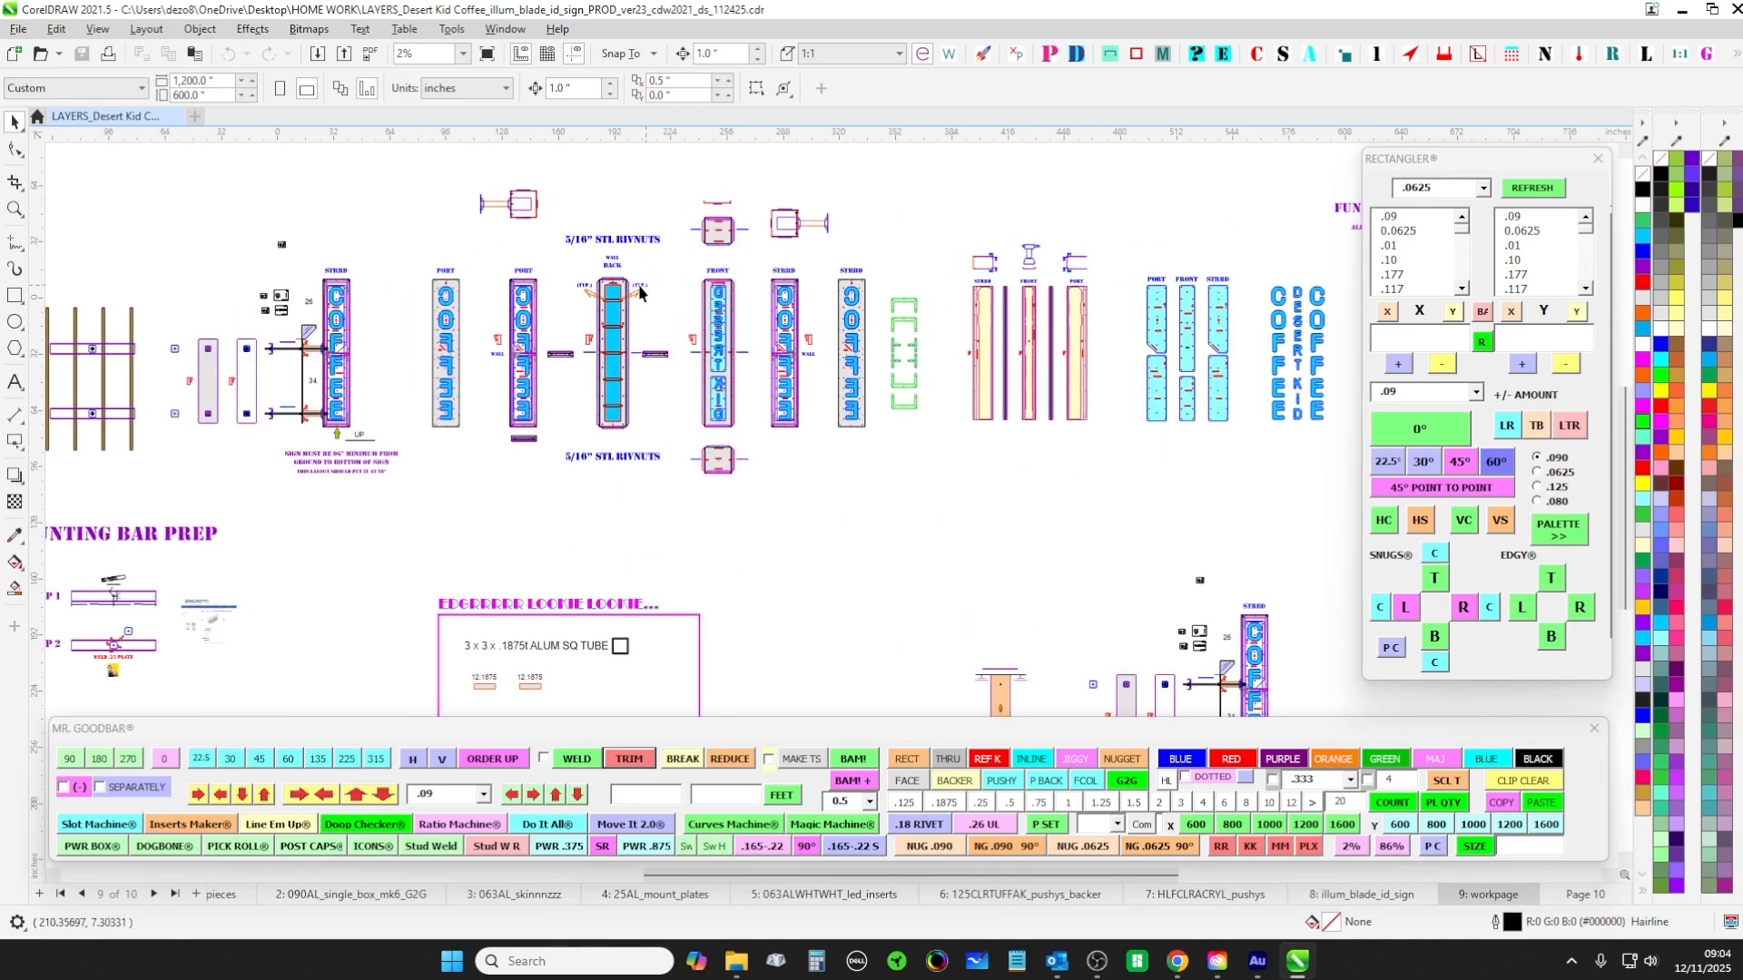
{"action": "scroll", "coordinate": [581, 254], "scroll_direction": "up", "scroll_amount": 1}
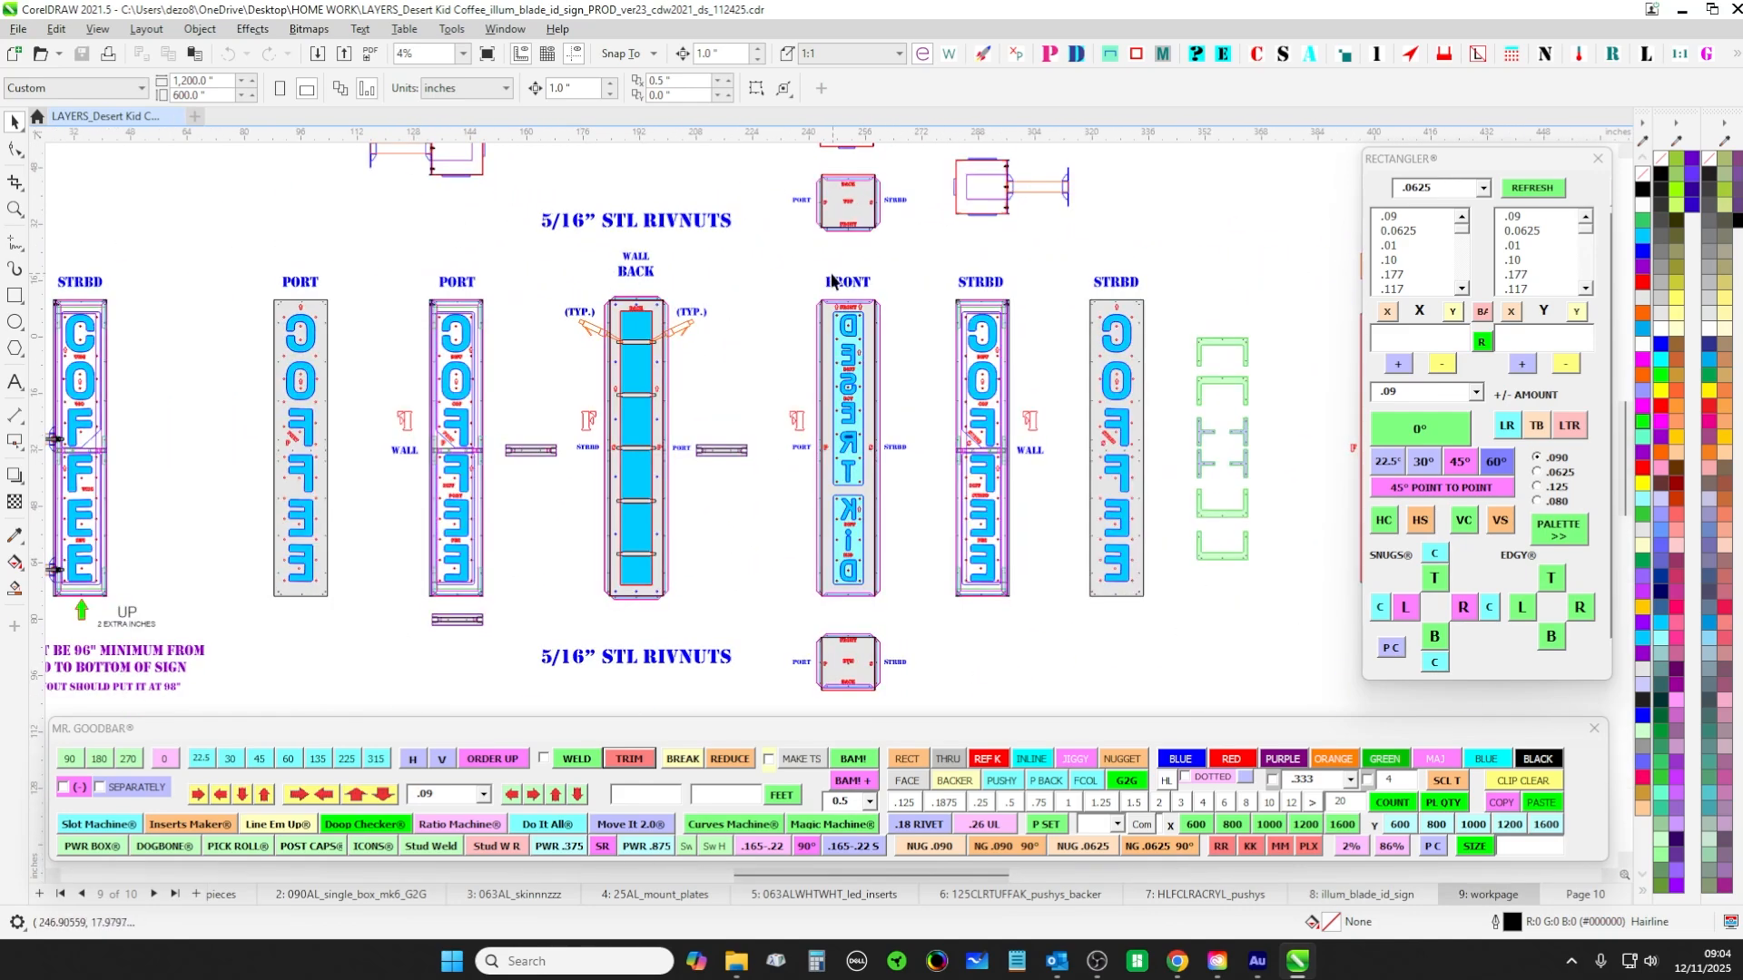
{"action": "scroll", "coordinate": [658, 331], "scroll_direction": "up", "scroll_amount": 2}
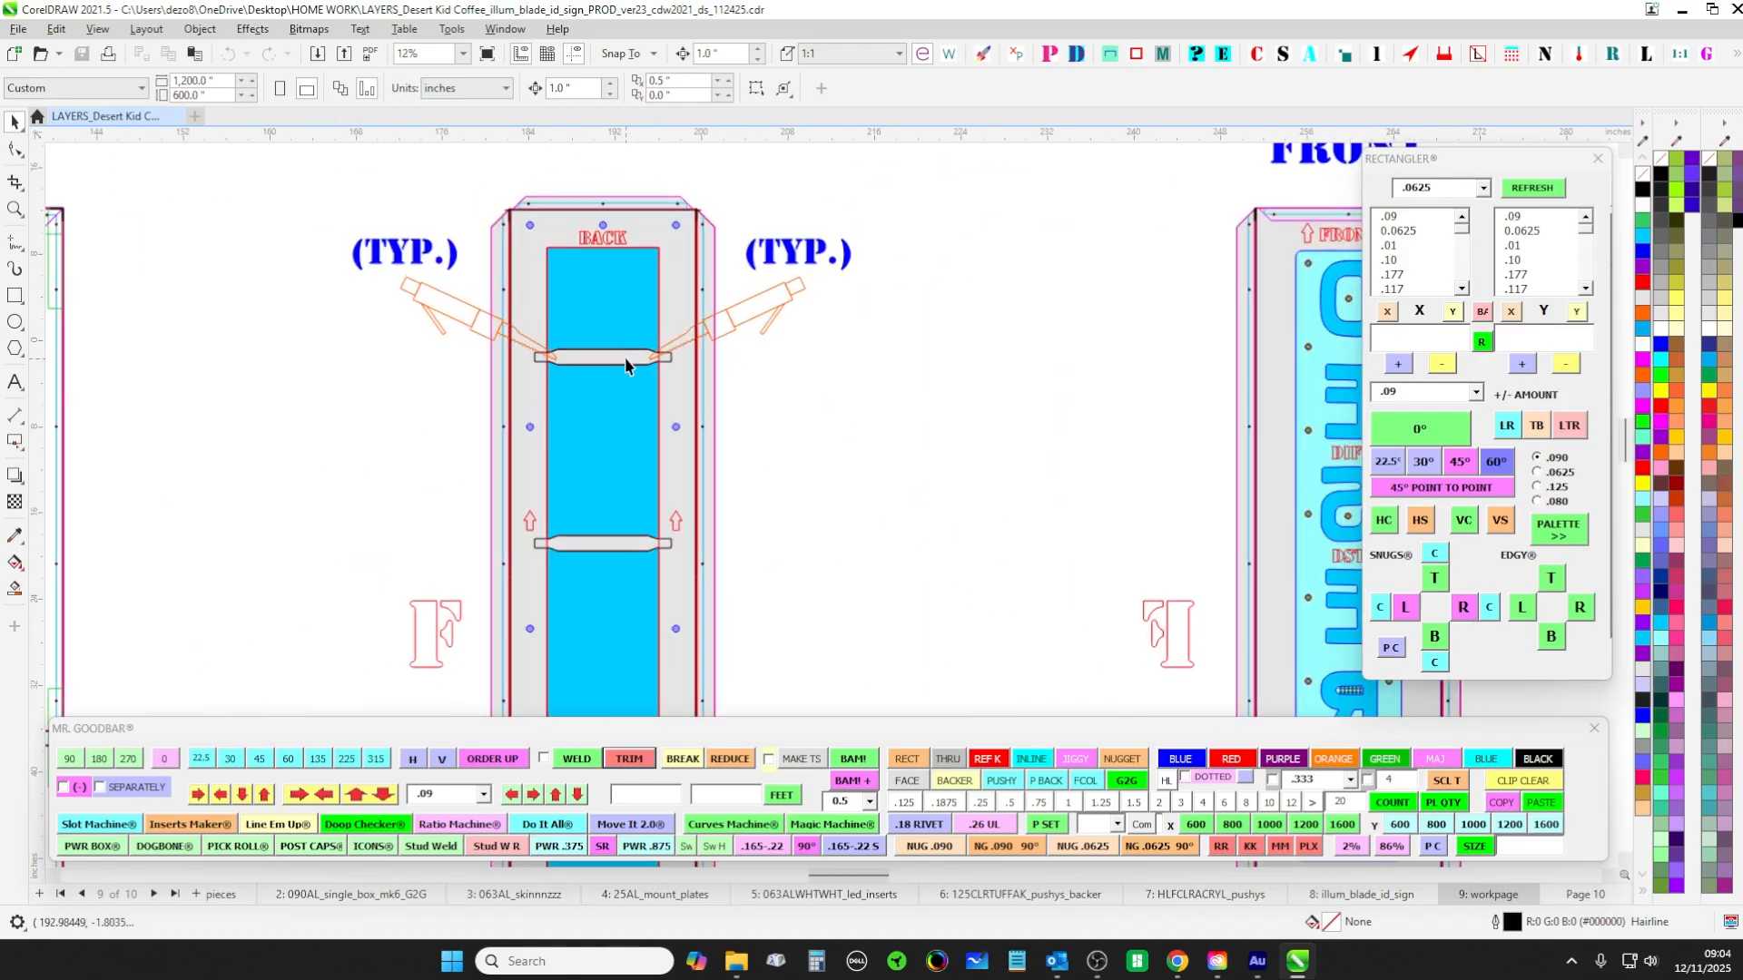
{"action": "scroll", "coordinate": [606, 286], "scroll_direction": "down", "scroll_amount": 1}
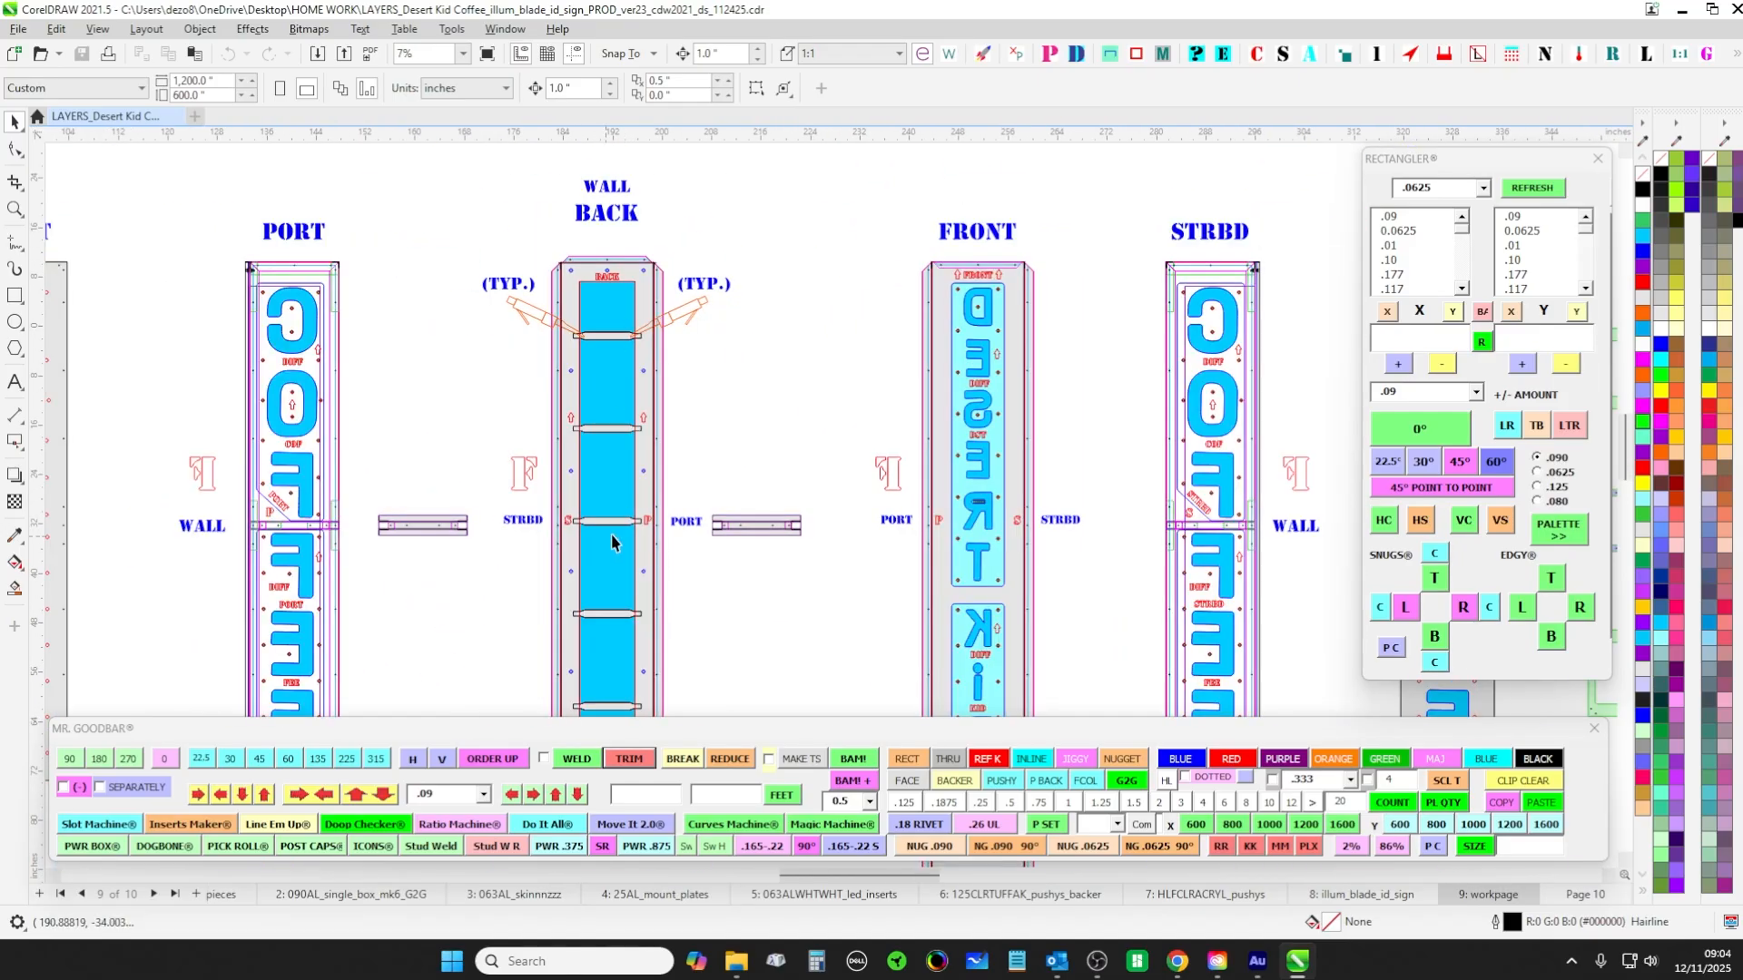
{"action": "left_click_drag", "start_coordinate": [726, 405], "coordinate": [772, 239]}
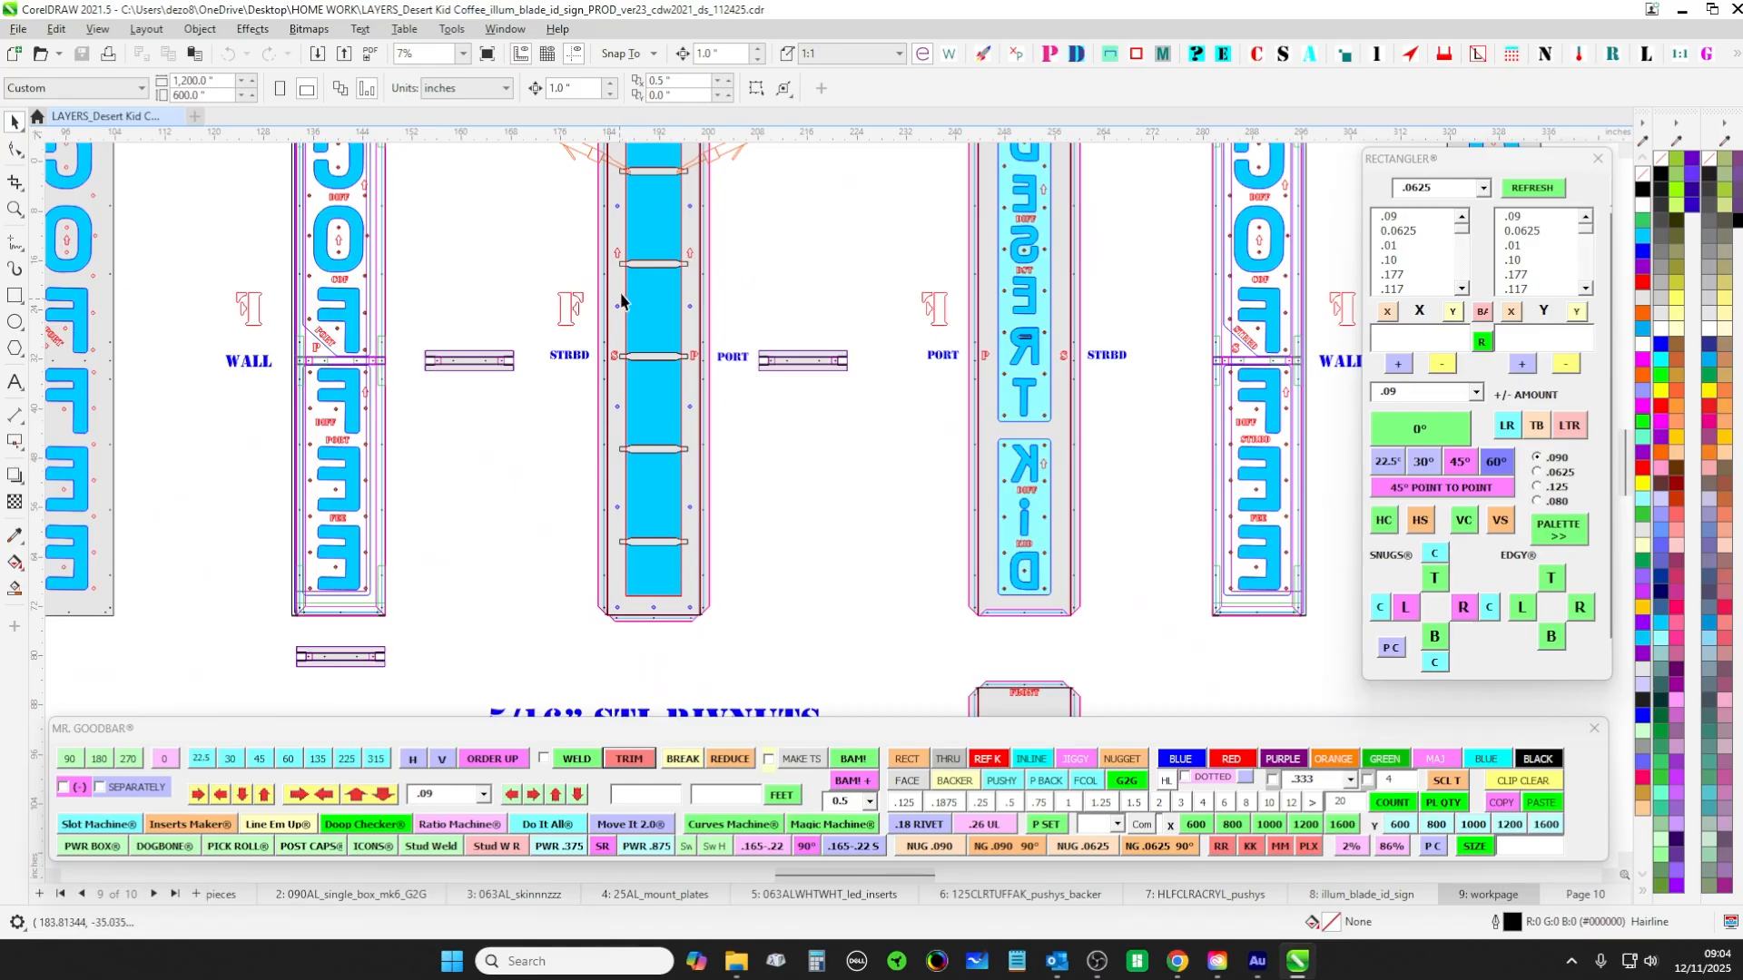
{"action": "left_click_drag", "start_coordinate": [621, 299], "coordinate": [602, 406]}
{"action": "scroll", "coordinate": [844, 277], "scroll_direction": "down", "scroll_amount": 1}
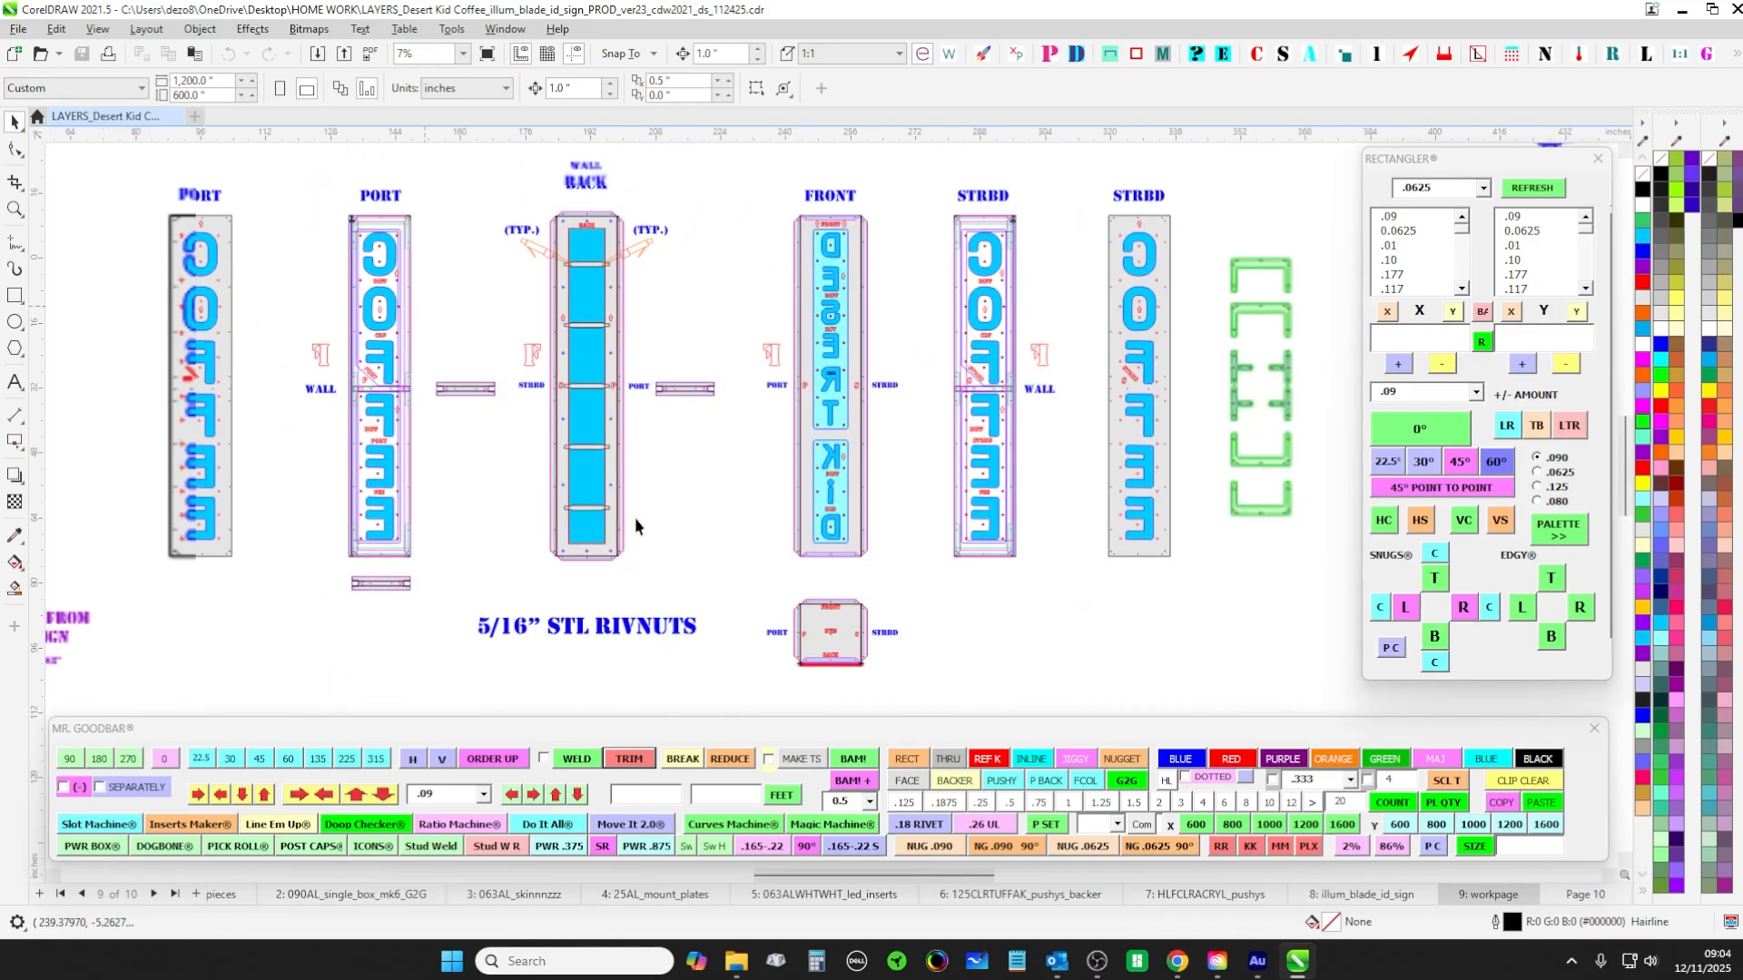
{"action": "scroll", "coordinate": [583, 336], "scroll_direction": "up", "scroll_amount": 2}
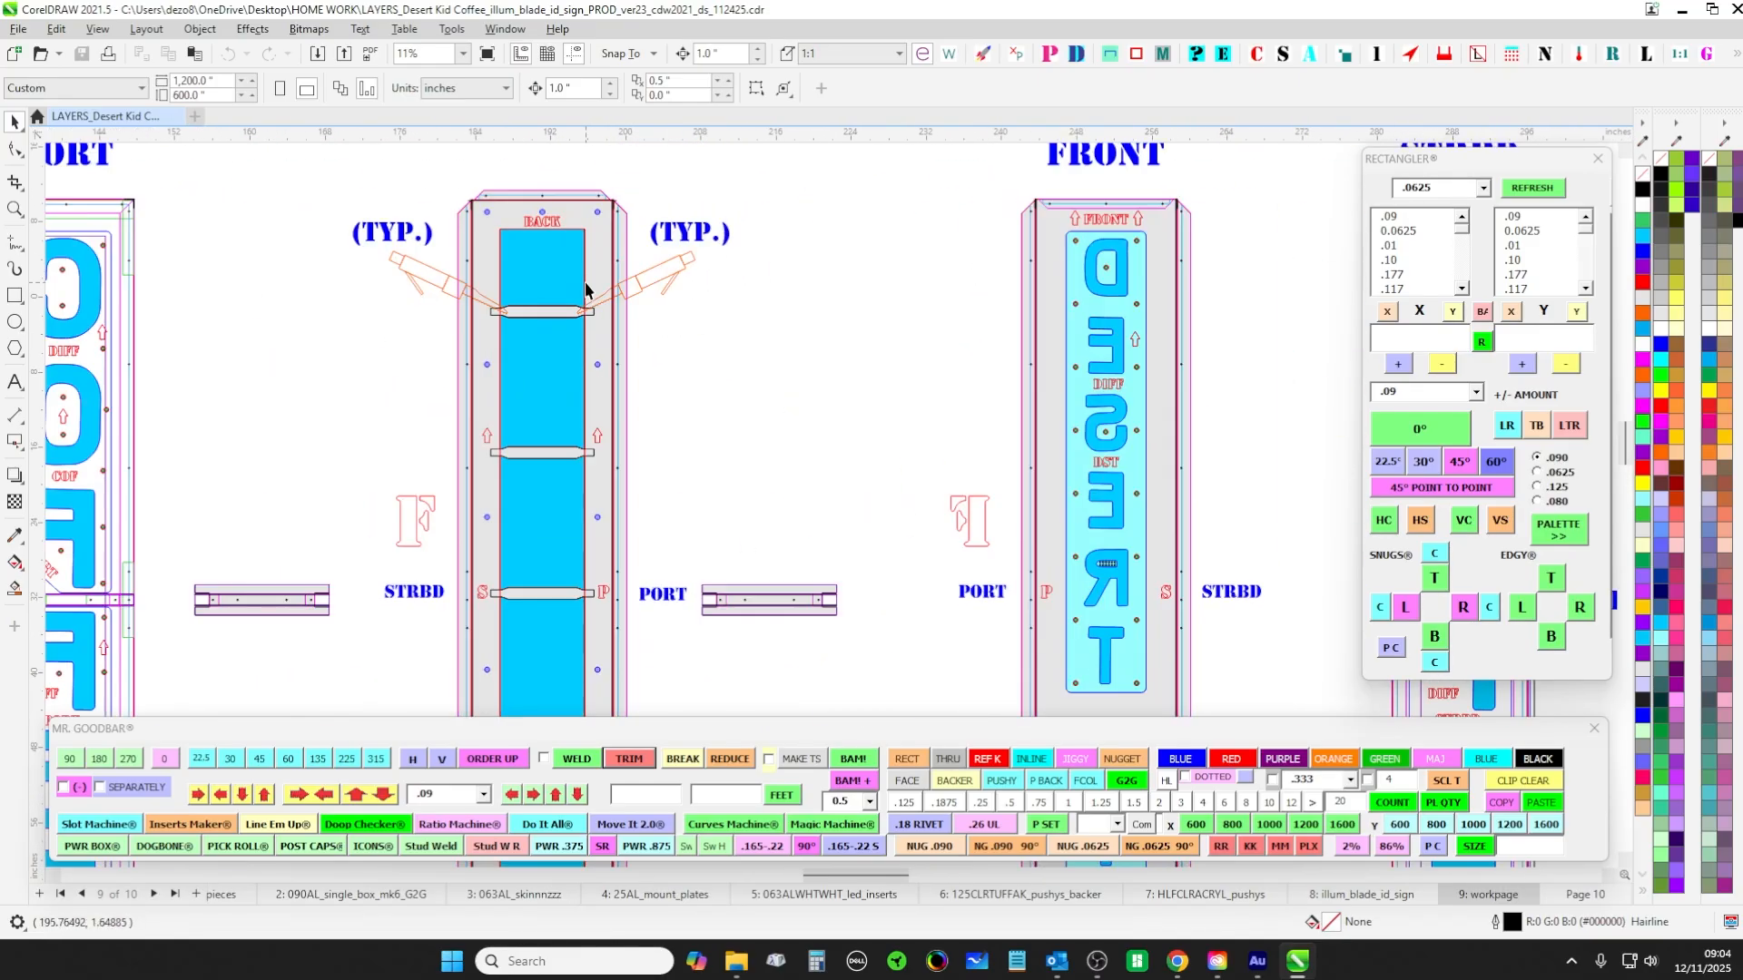
Examine the cross brace ends and angled (TYP.) tools in the WALL BACK view, and survey the neighbouring PORT, FRONT and STRBD views
{"action": "scroll", "coordinate": [572, 326], "scroll_direction": "up", "scroll_amount": 1}
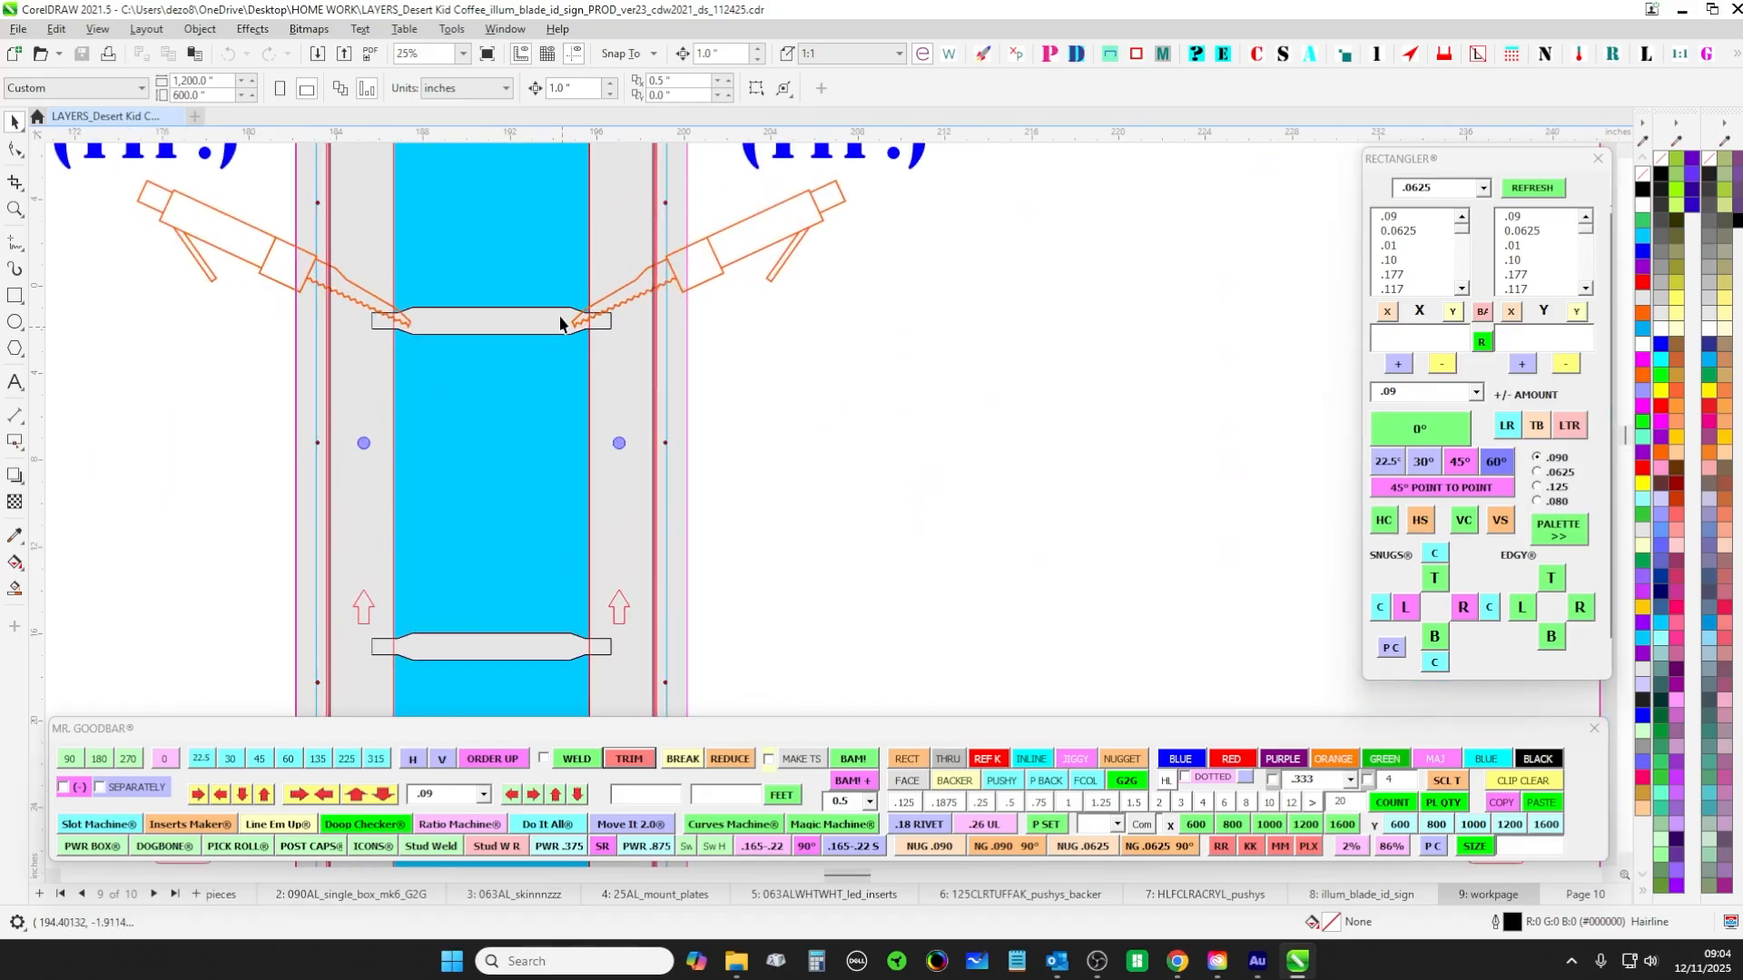
{"action": "scroll", "coordinate": [667, 325], "scroll_direction": "down", "scroll_amount": 3}
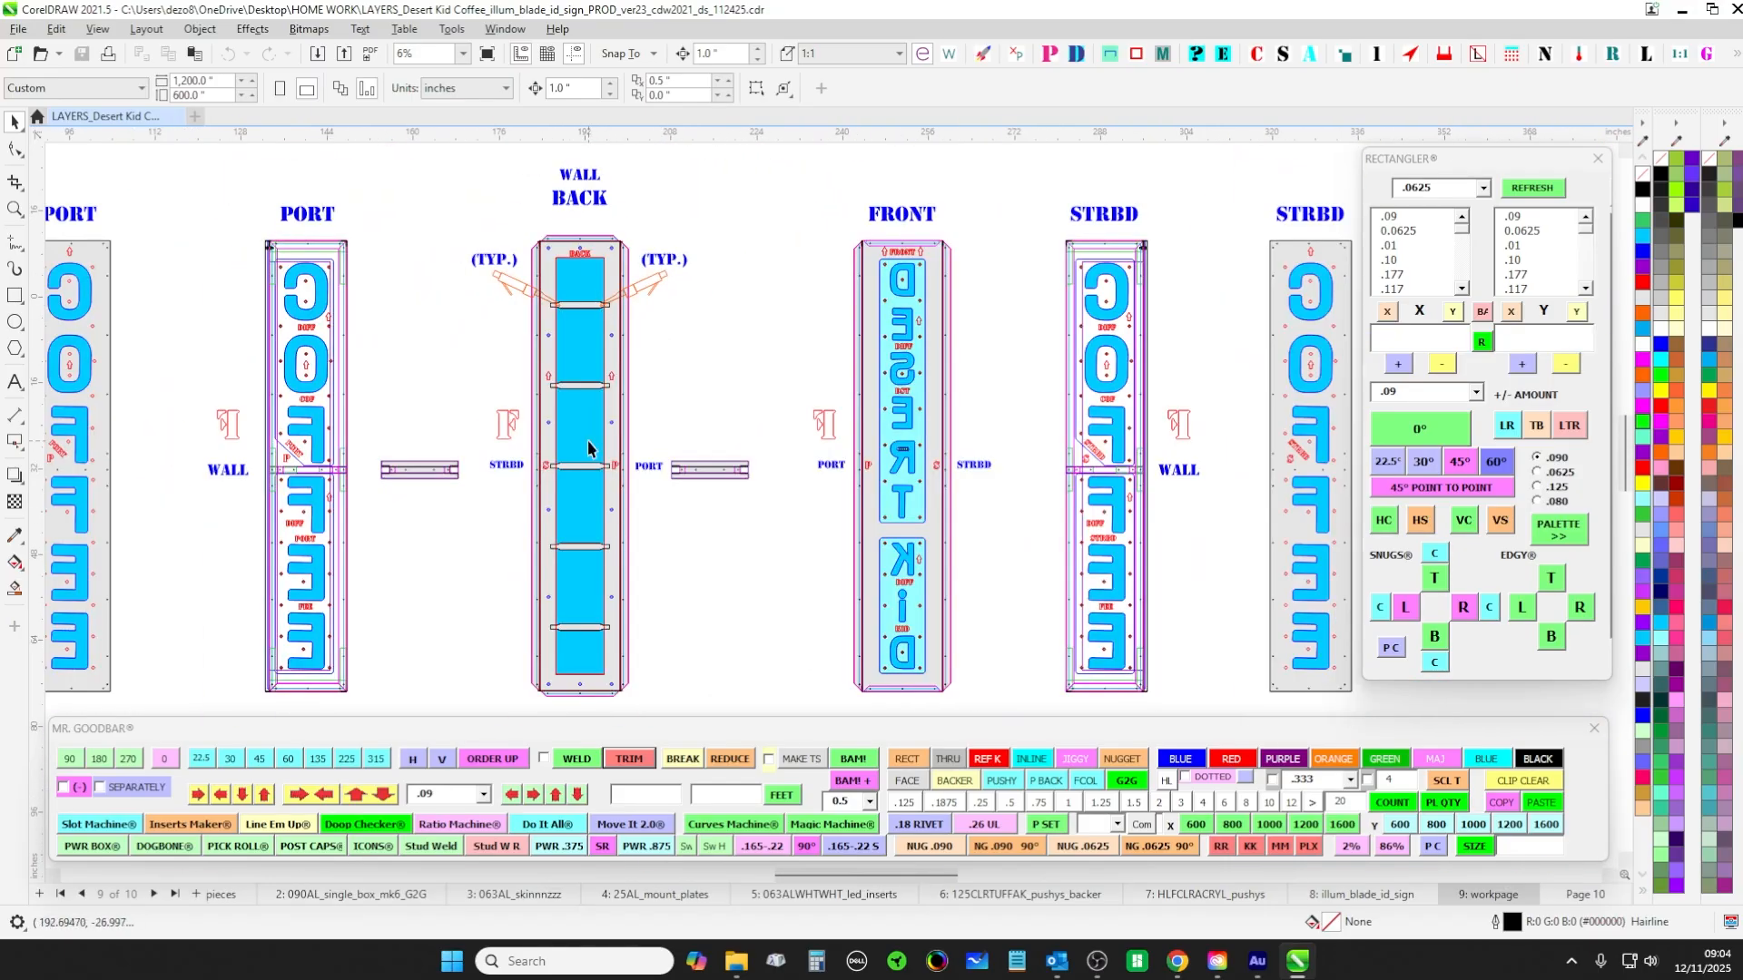
{"action": "left_click_drag", "start_coordinate": [444, 361], "coordinate": [649, 439]}
{"action": "scroll", "coordinate": [624, 406], "scroll_direction": "down", "scroll_amount": 1}
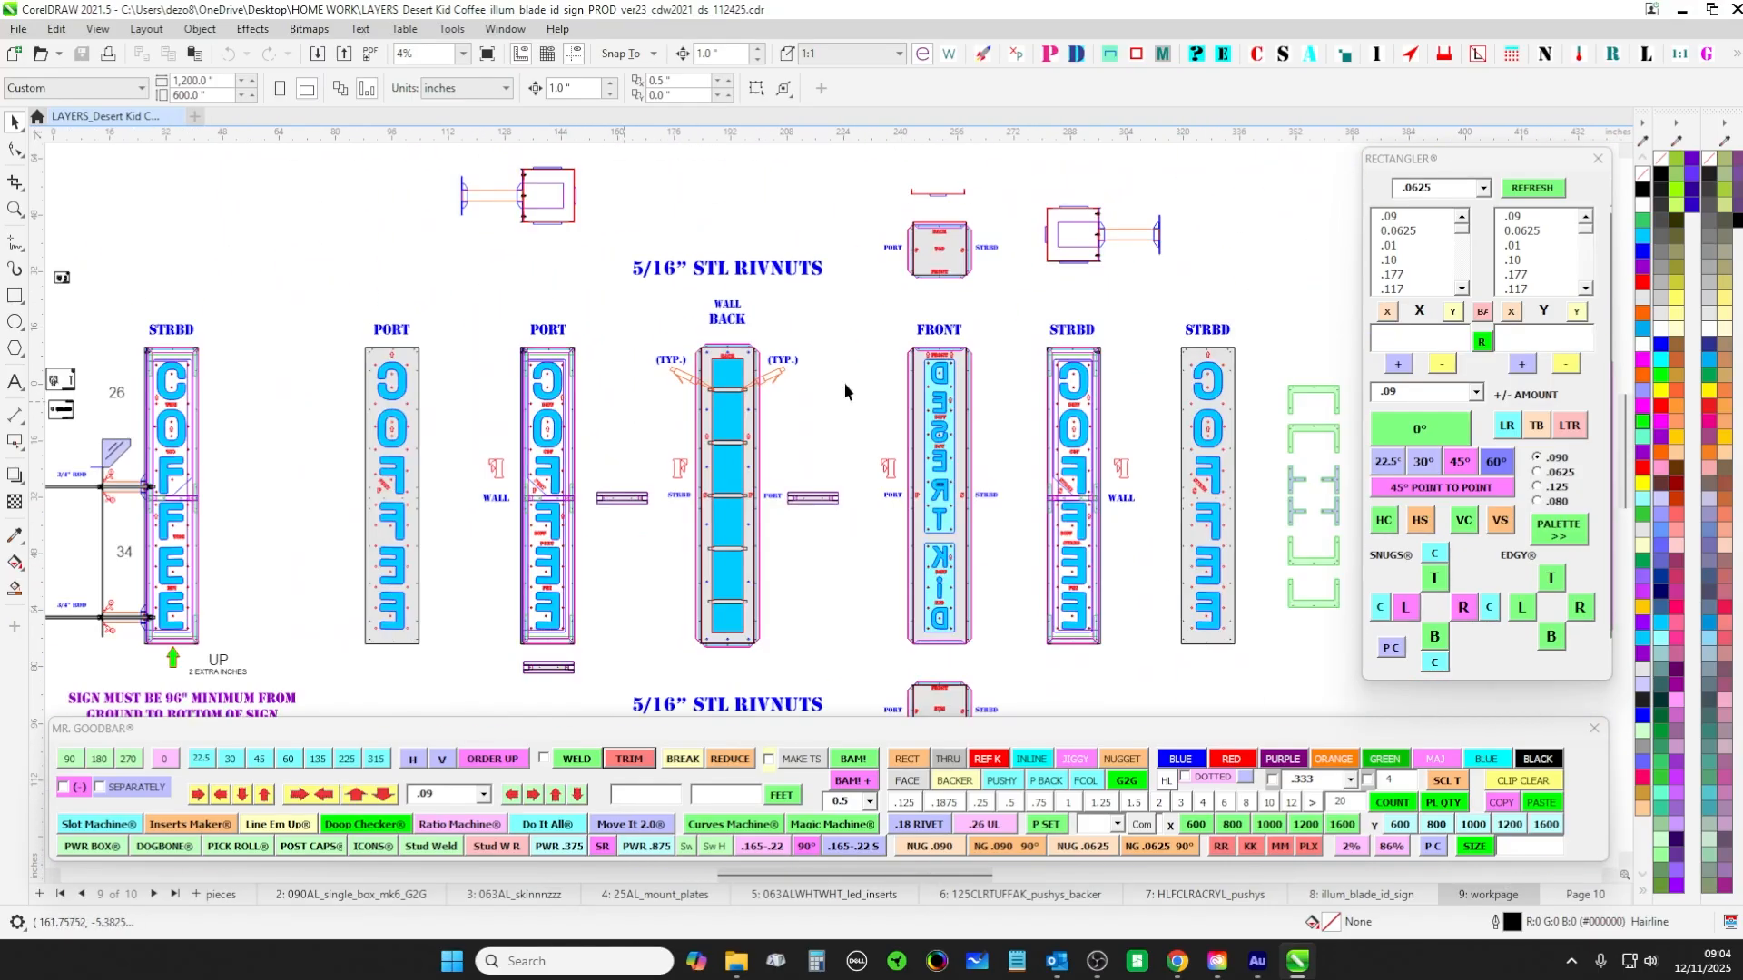
{"action": "left_click_drag", "start_coordinate": [845, 386], "coordinate": [522, 373]}
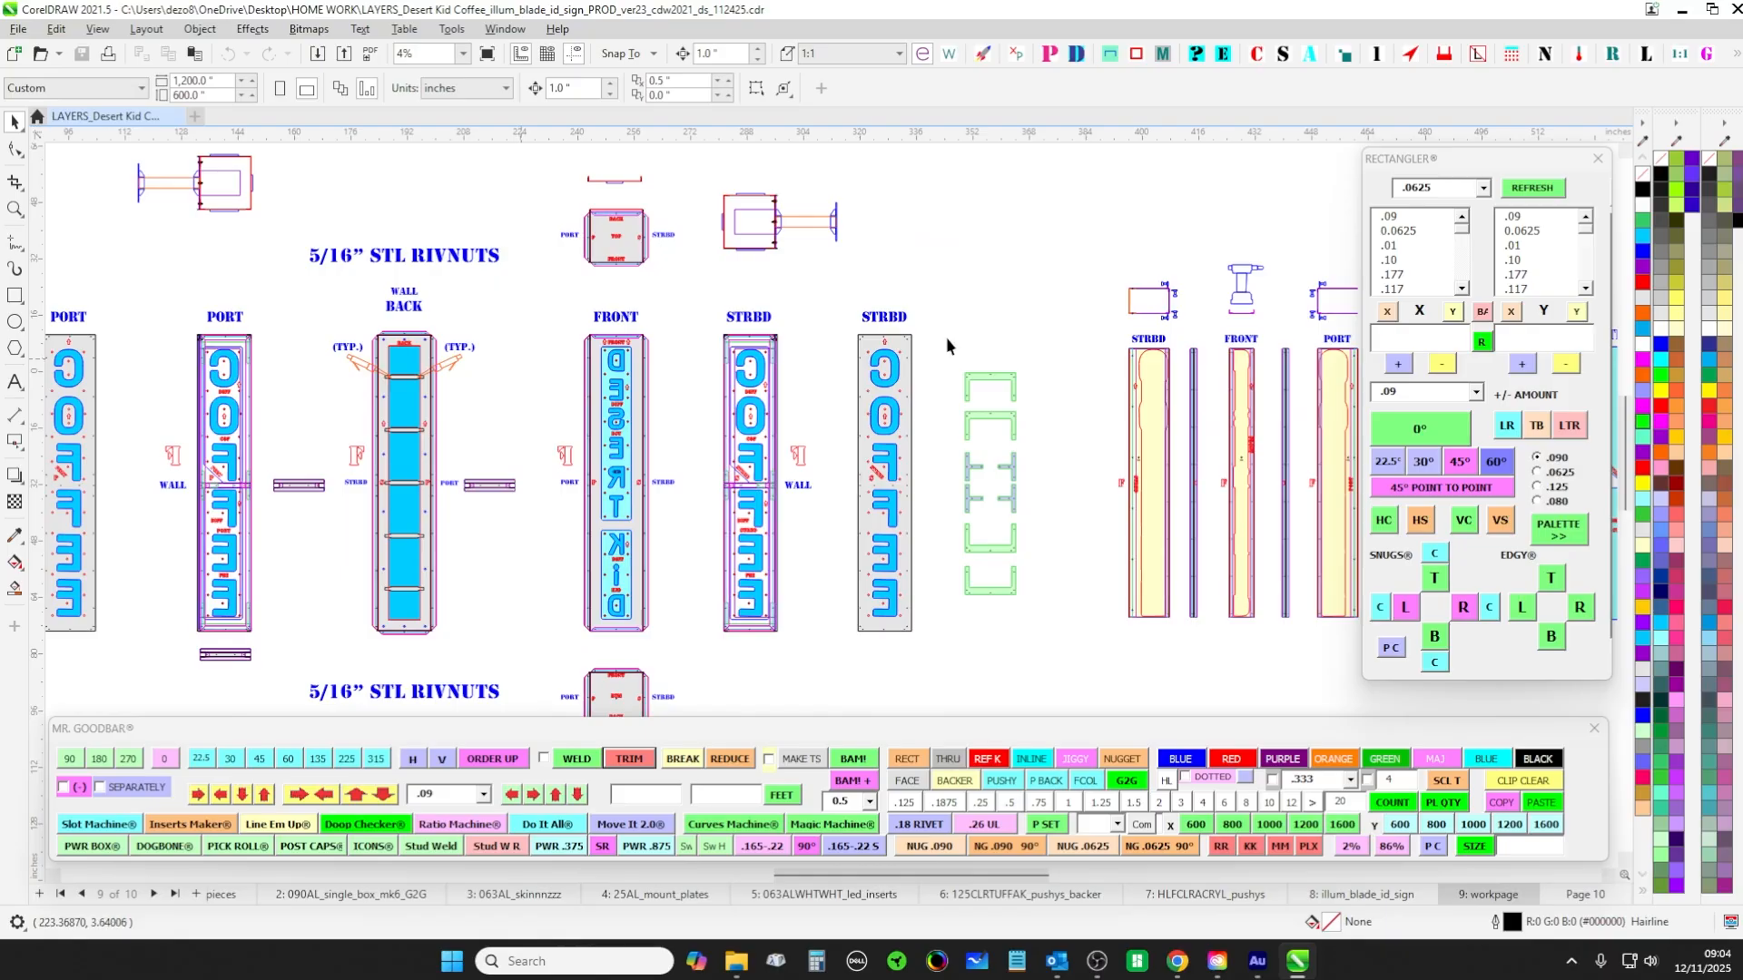
Select the narrow strip between the cream STRBD and FRONT panels and compare it with the surrounding panel views
{"action": "left_click_drag", "start_coordinate": [1093, 311], "coordinate": [769, 700]}
{"action": "scroll", "coordinate": [699, 274], "scroll_direction": "up", "scroll_amount": 2}
{"action": "scroll", "coordinate": [724, 211], "scroll_direction": "up", "scroll_amount": 2}
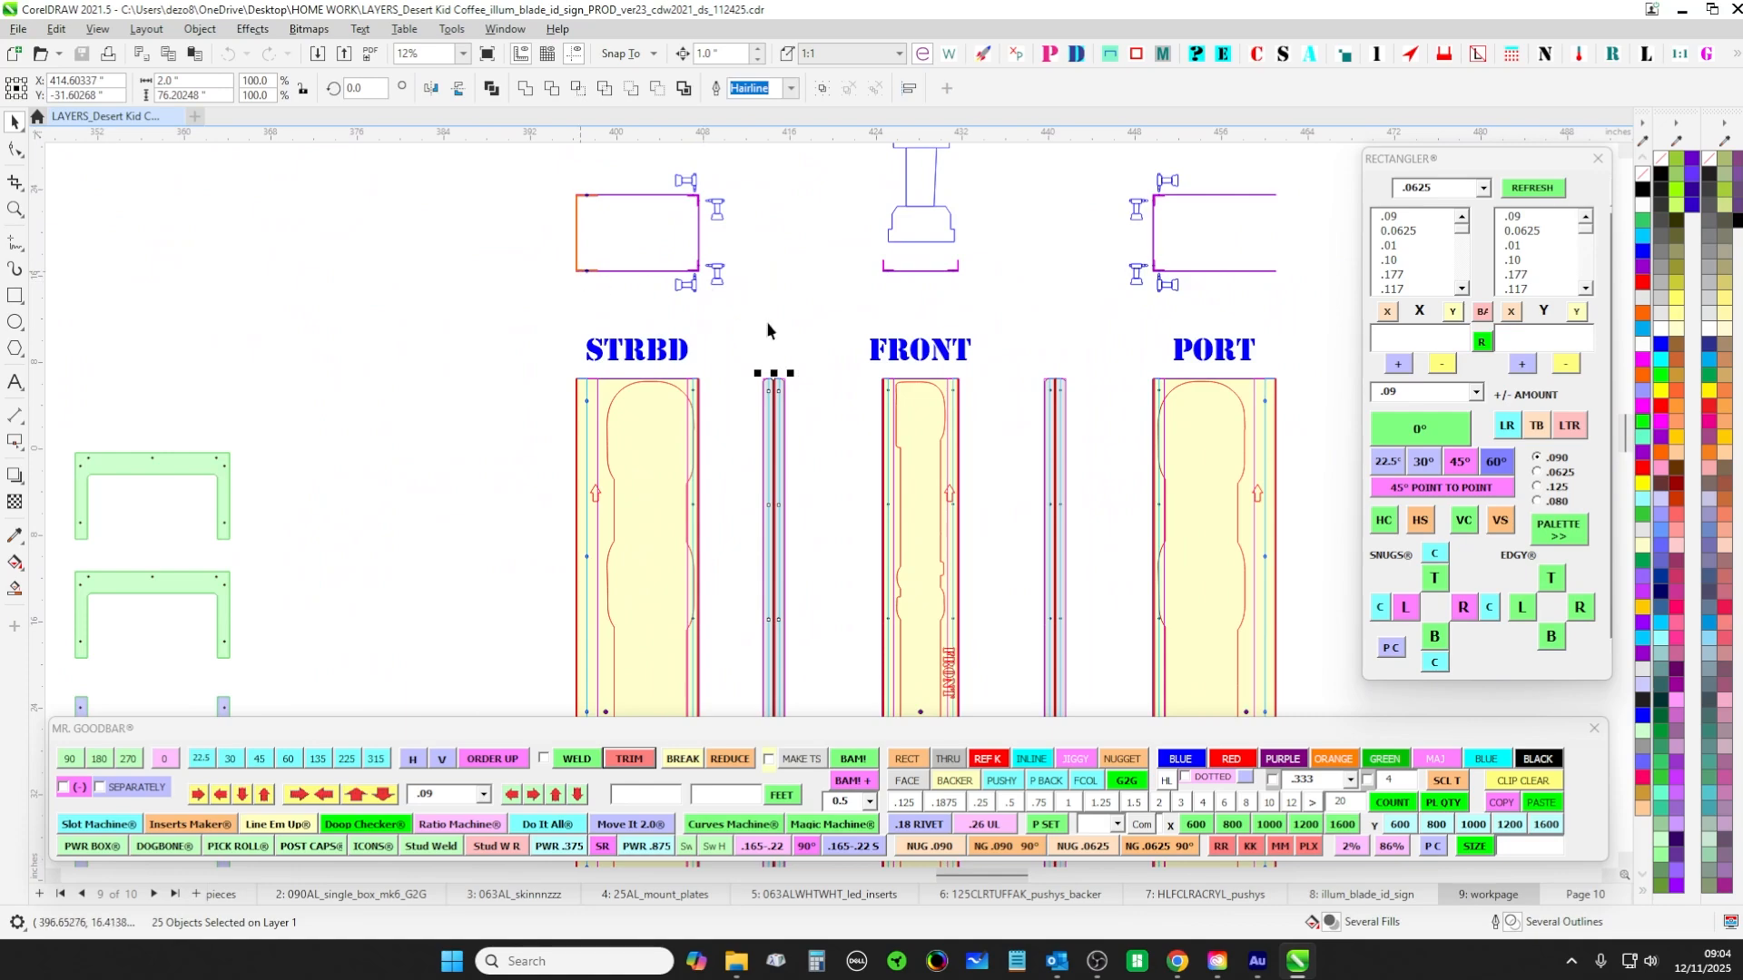
{"action": "left_click_drag", "start_coordinate": [764, 333], "coordinate": [682, 197]}
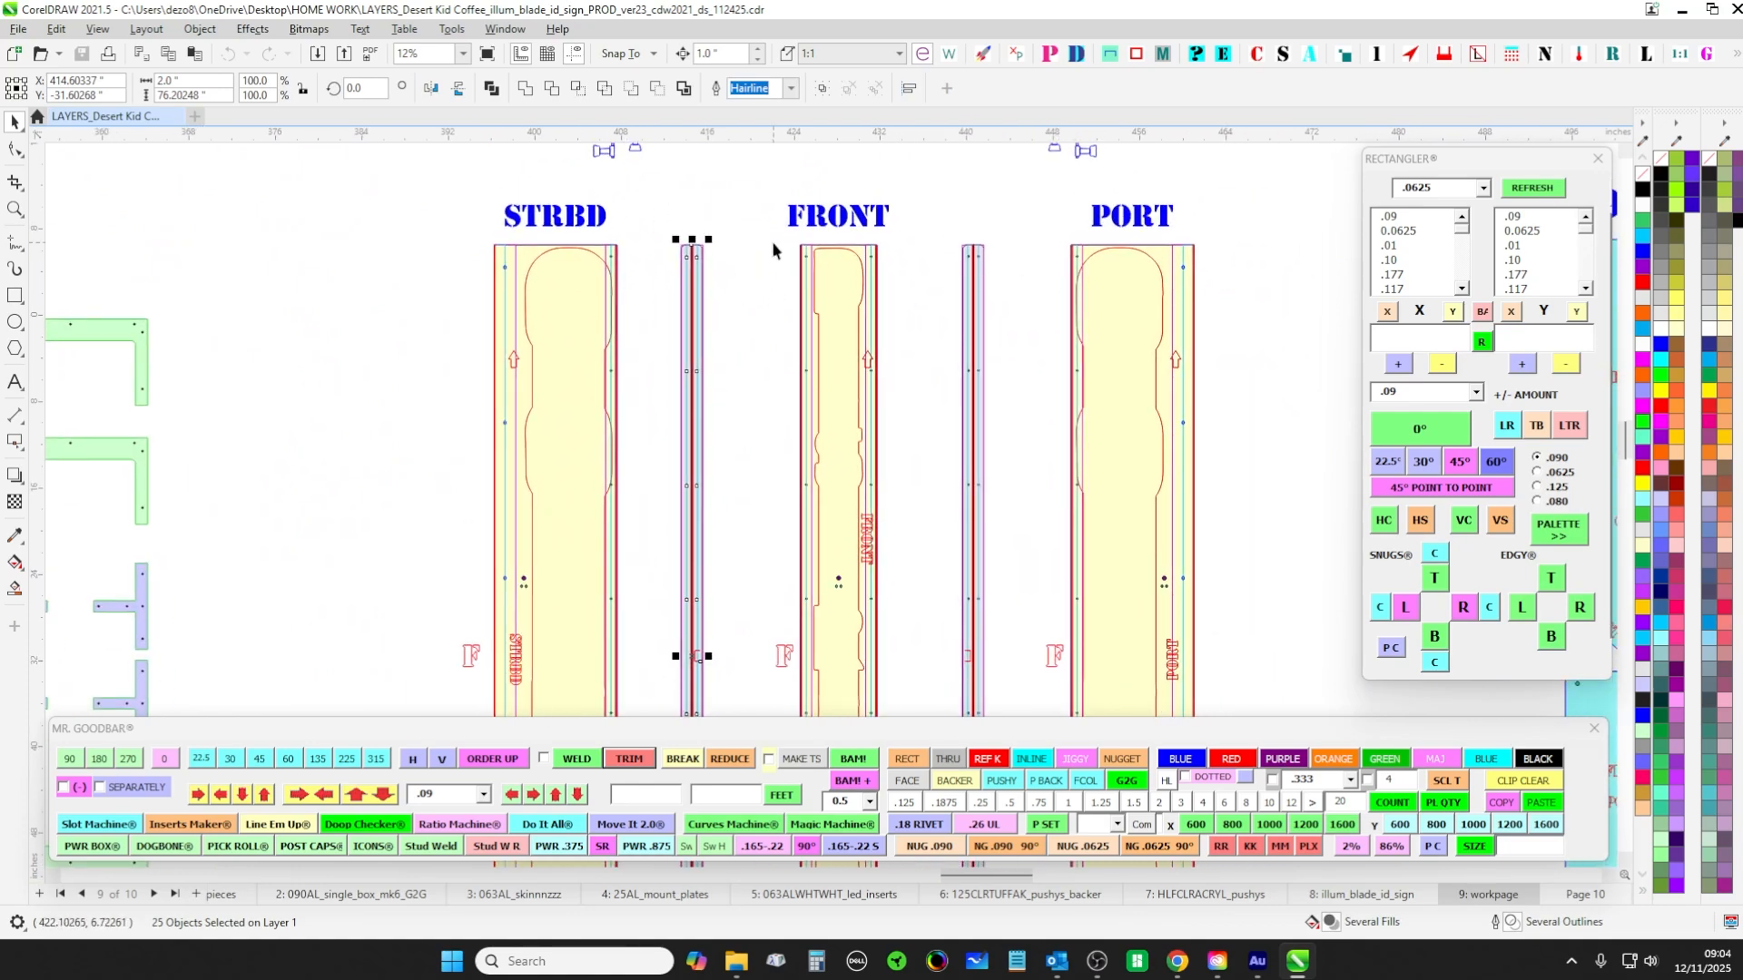
{"action": "scroll", "coordinate": [773, 249], "scroll_direction": "down", "scroll_amount": 1}
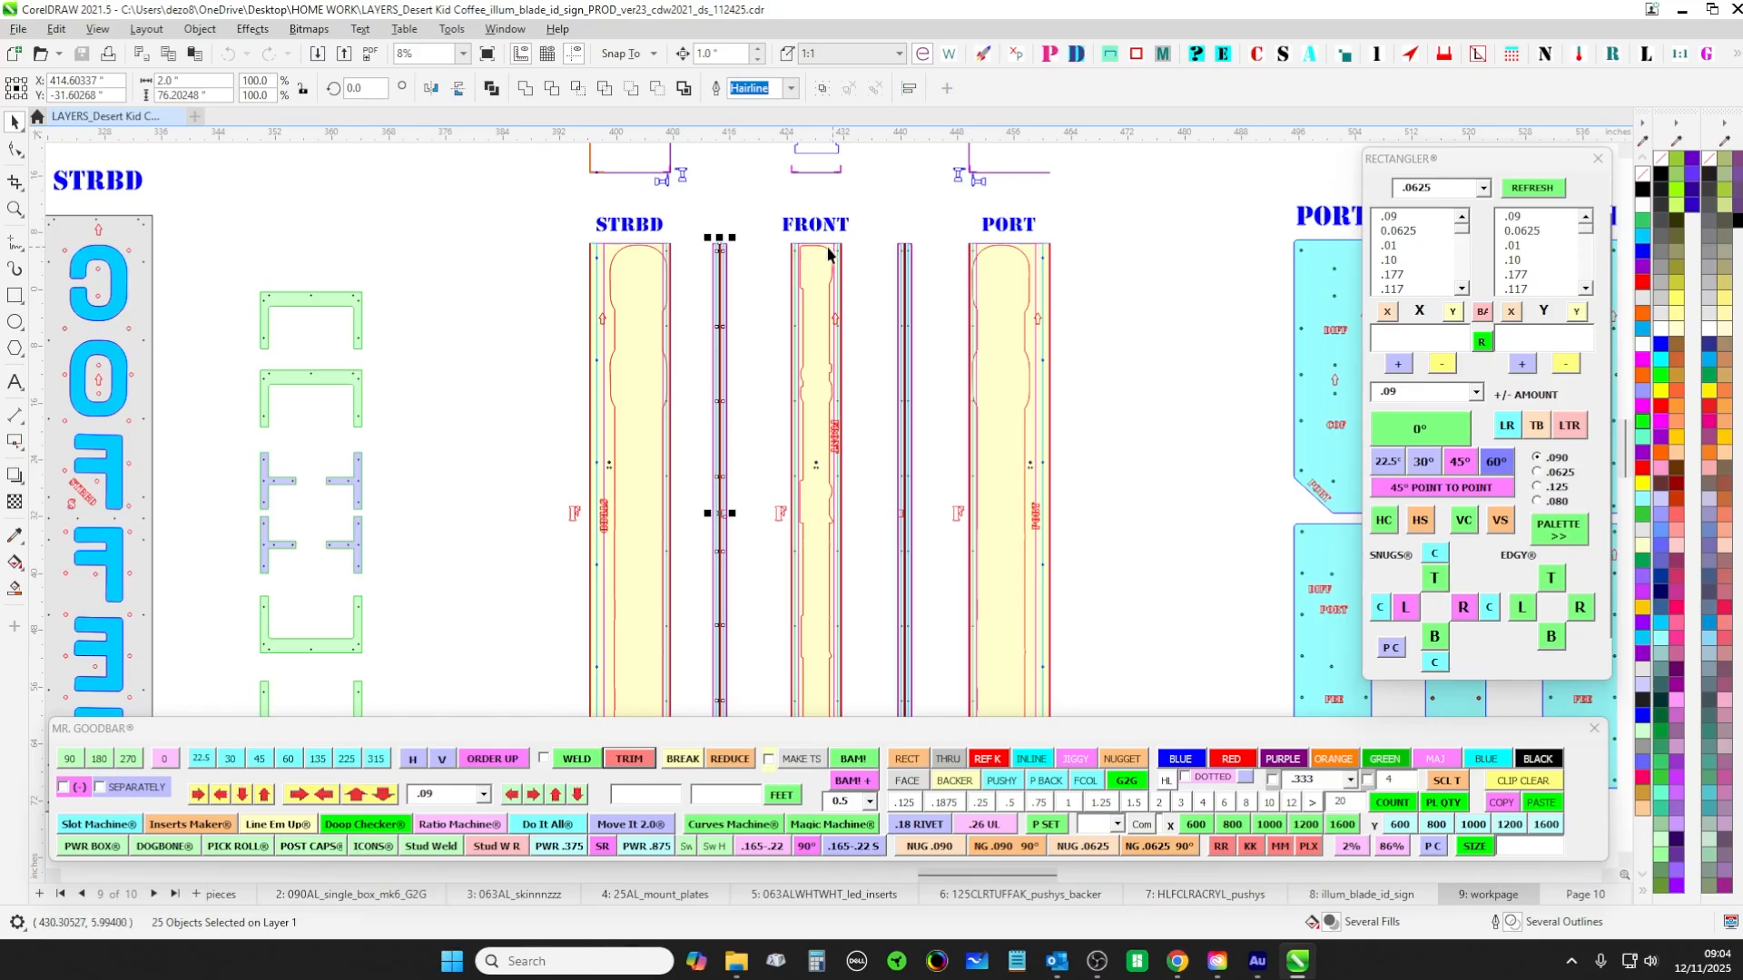
{"action": "scroll", "coordinate": [697, 209], "scroll_direction": "down", "scroll_amount": 1}
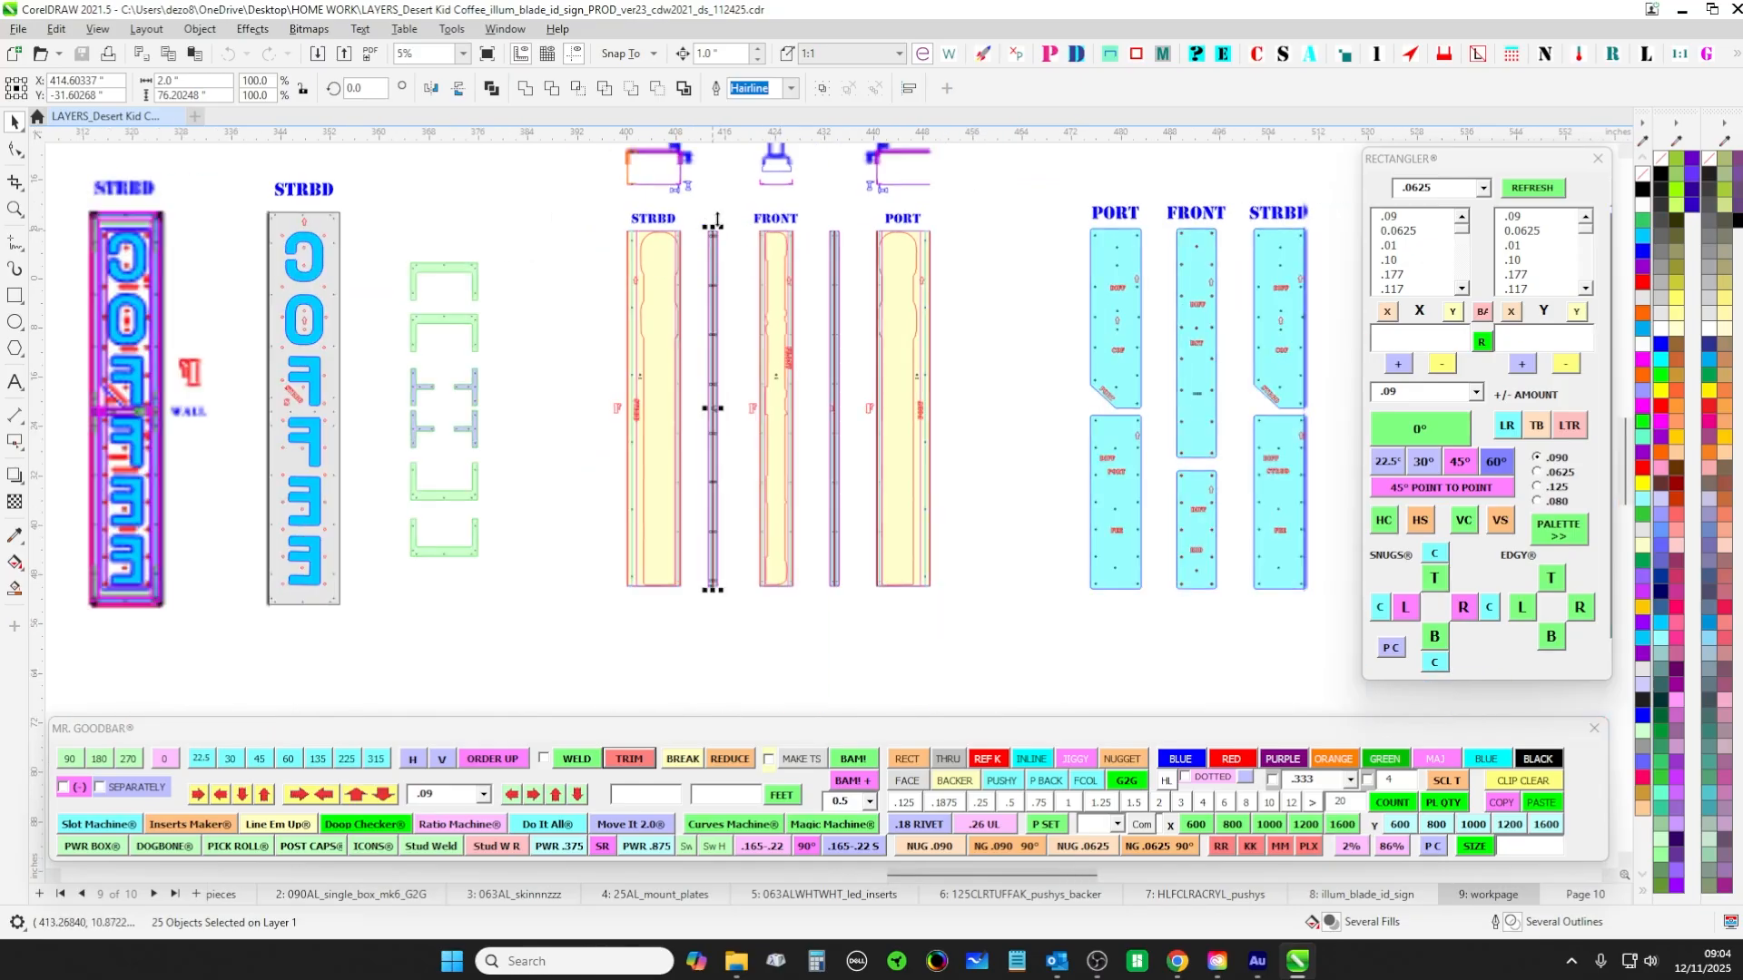
{"action": "left_click_drag", "start_coordinate": [555, 316], "coordinate": [774, 474]}
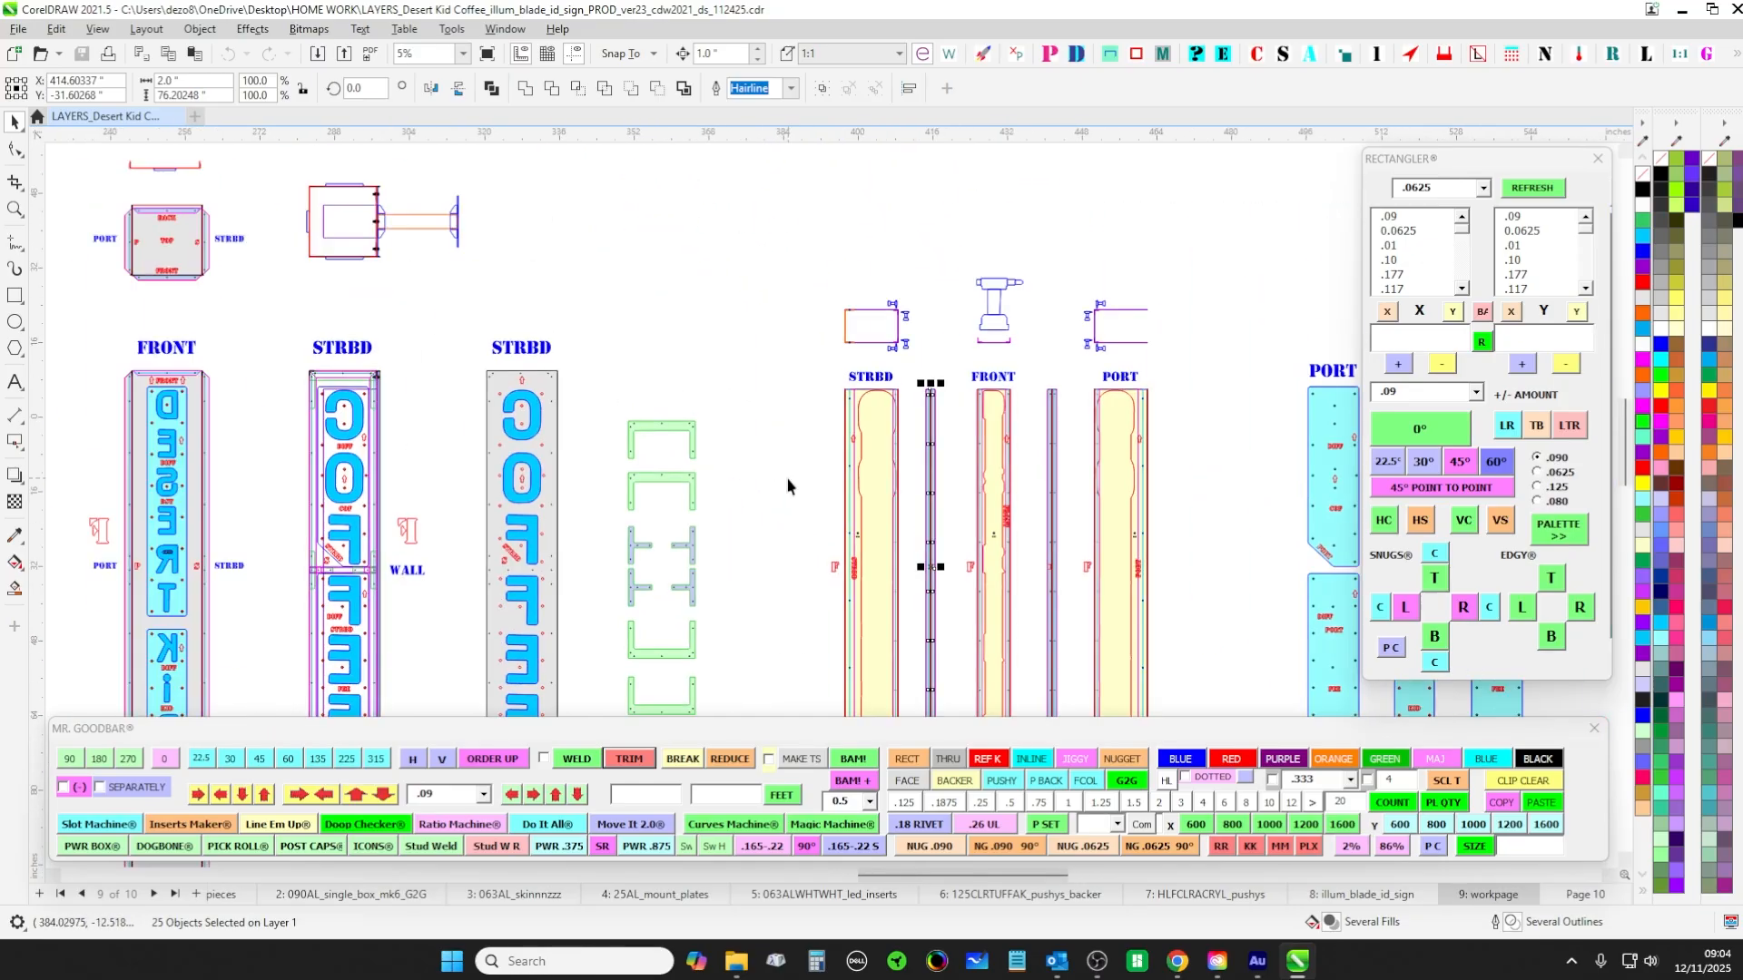
Select the FRONT mounting plate beside the THIS SIDE OUT label and inspect its slots and holes
{"action": "scroll", "coordinate": [893, 423], "scroll_direction": "down", "scroll_amount": 2}
{"action": "left_click_drag", "start_coordinate": [419, 385], "coordinate": [911, 314]}
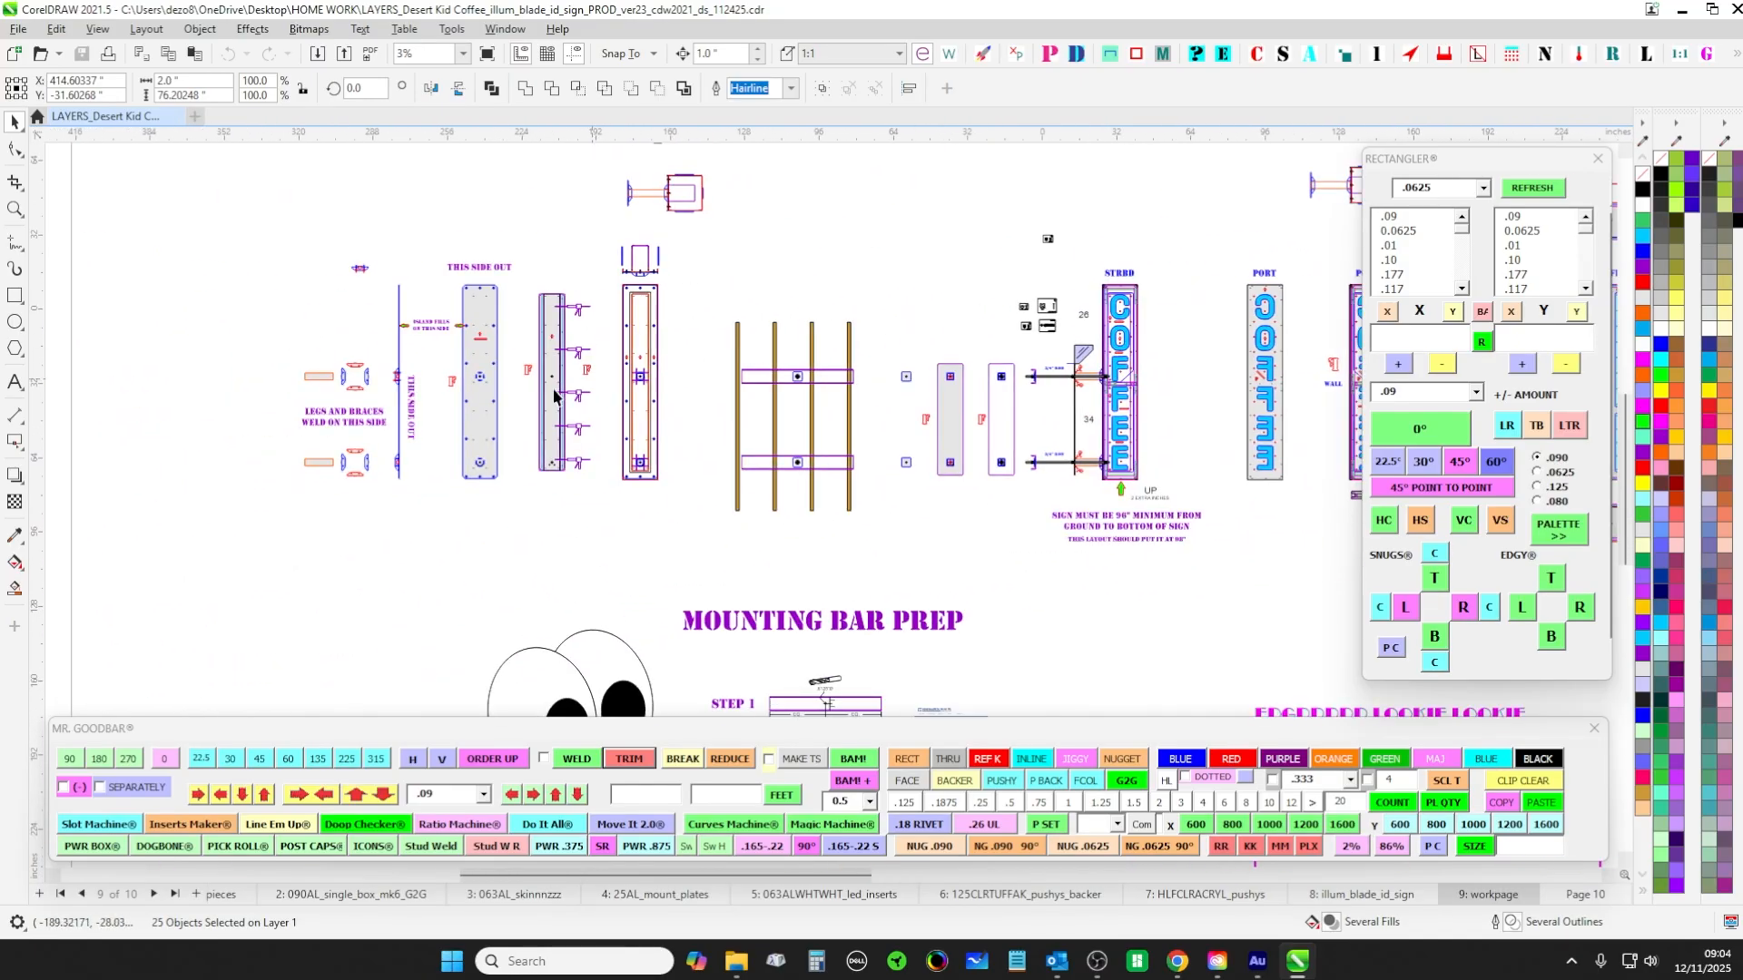
{"action": "scroll", "coordinate": [454, 413], "scroll_direction": "up", "scroll_amount": 1}
{"action": "left_click_drag", "start_coordinate": [529, 527], "coordinate": [586, 599]}
{"action": "scroll", "coordinate": [324, 324], "scroll_direction": "up", "scroll_amount": 4}
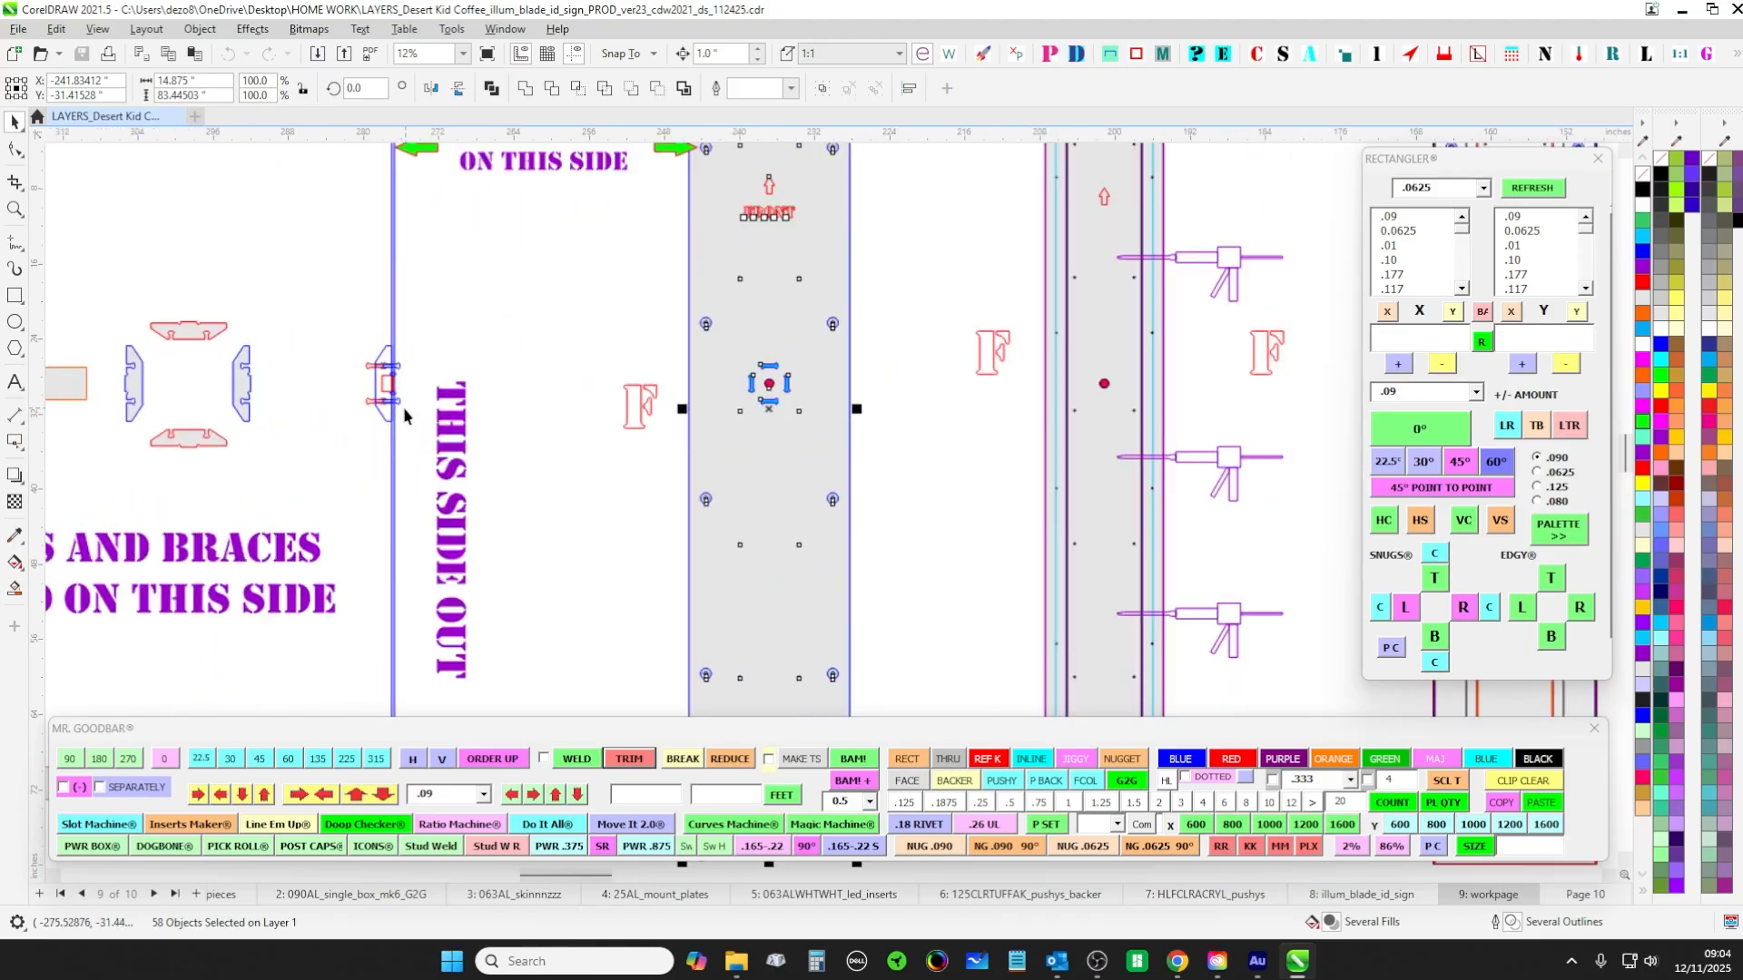
Select the four upper brace pieces above the LEGS AND BRACES WELD ON THIS SIDE note and inspect them
{"action": "left_click_drag", "start_coordinate": [373, 351], "coordinate": [627, 338]}
{"action": "left_click_drag", "start_coordinate": [312, 252], "coordinate": [595, 495]}
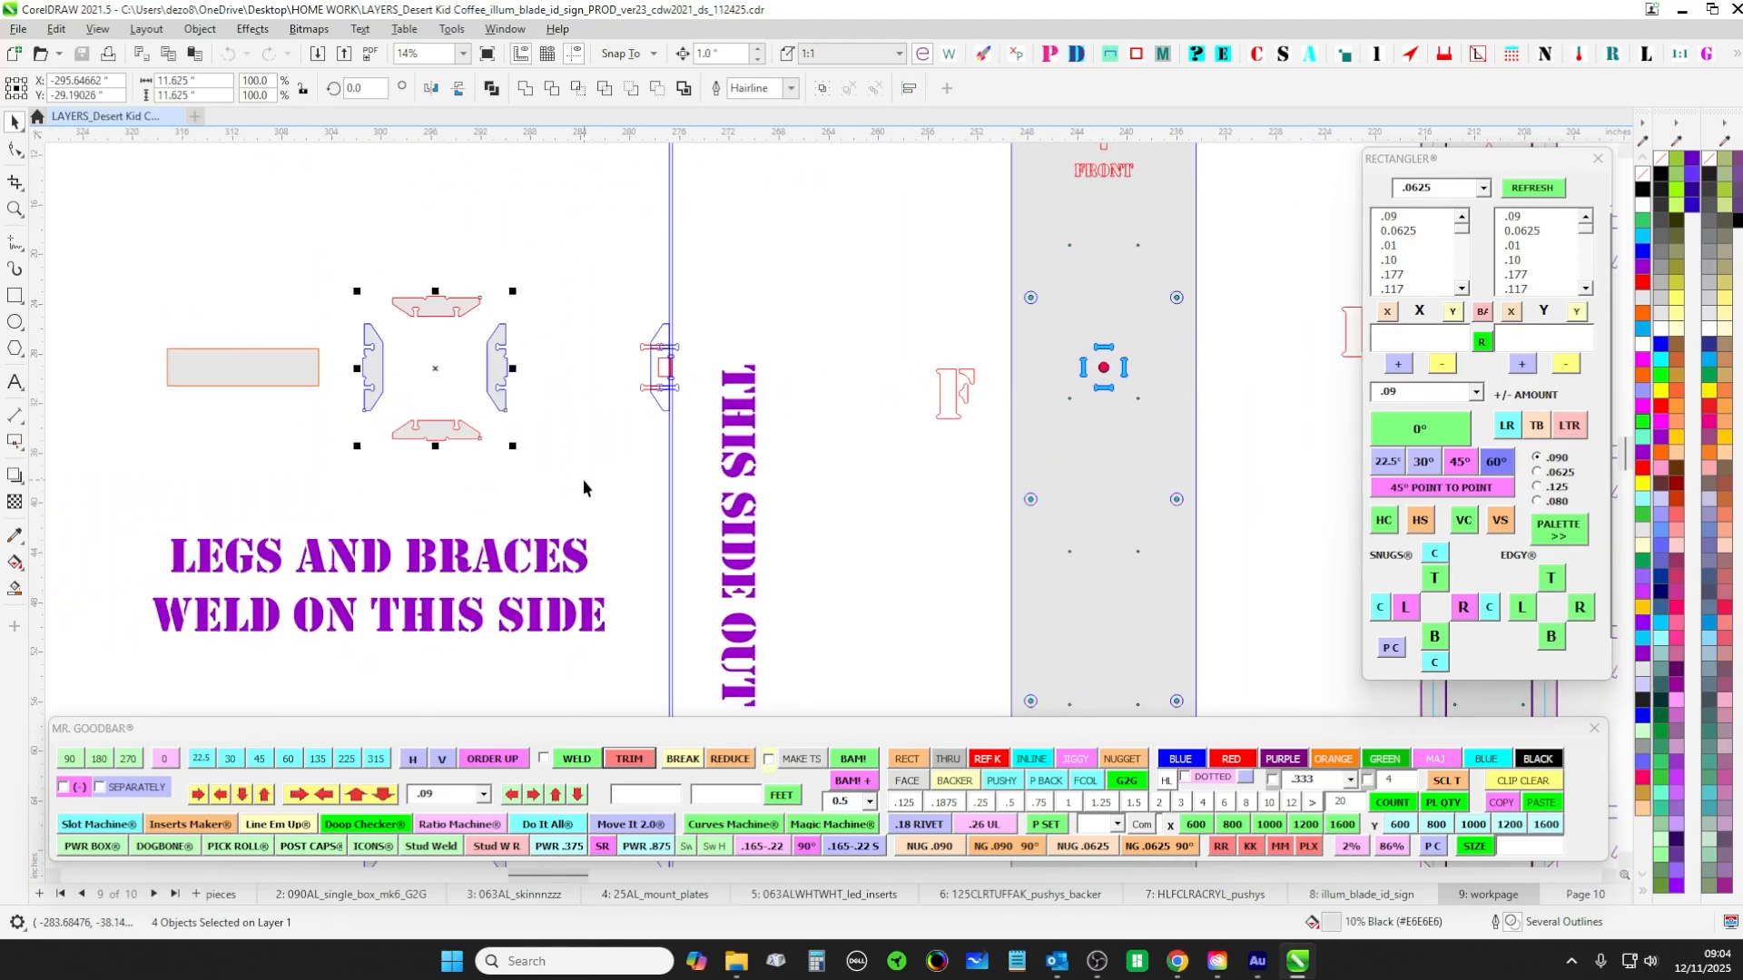
{"action": "scroll", "coordinate": [604, 345], "scroll_direction": "down", "scroll_amount": 2}
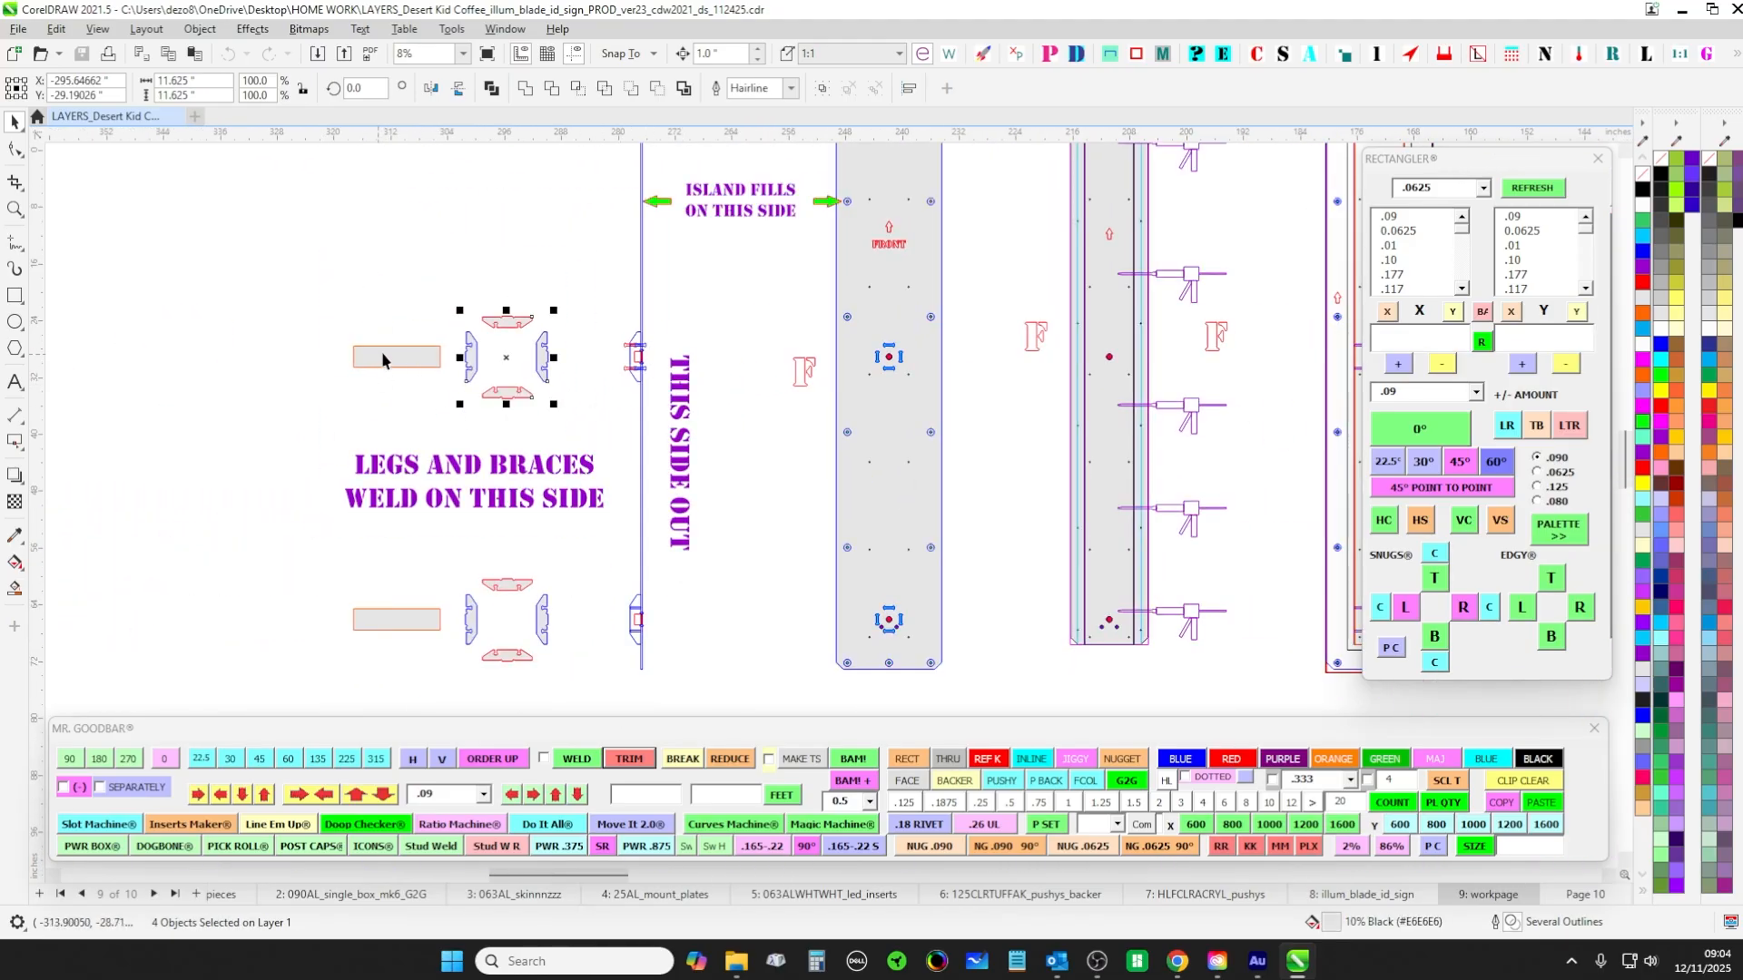
Find the 3 x 3 x .1875t ALUM SQ TUBE cut list and select the second 12.1875 tube piece to inspect it
{"action": "scroll", "coordinate": [790, 399], "scroll_direction": "down", "scroll_amount": 3}
{"action": "left_click_drag", "start_coordinate": [859, 686], "coordinate": [527, 411]}
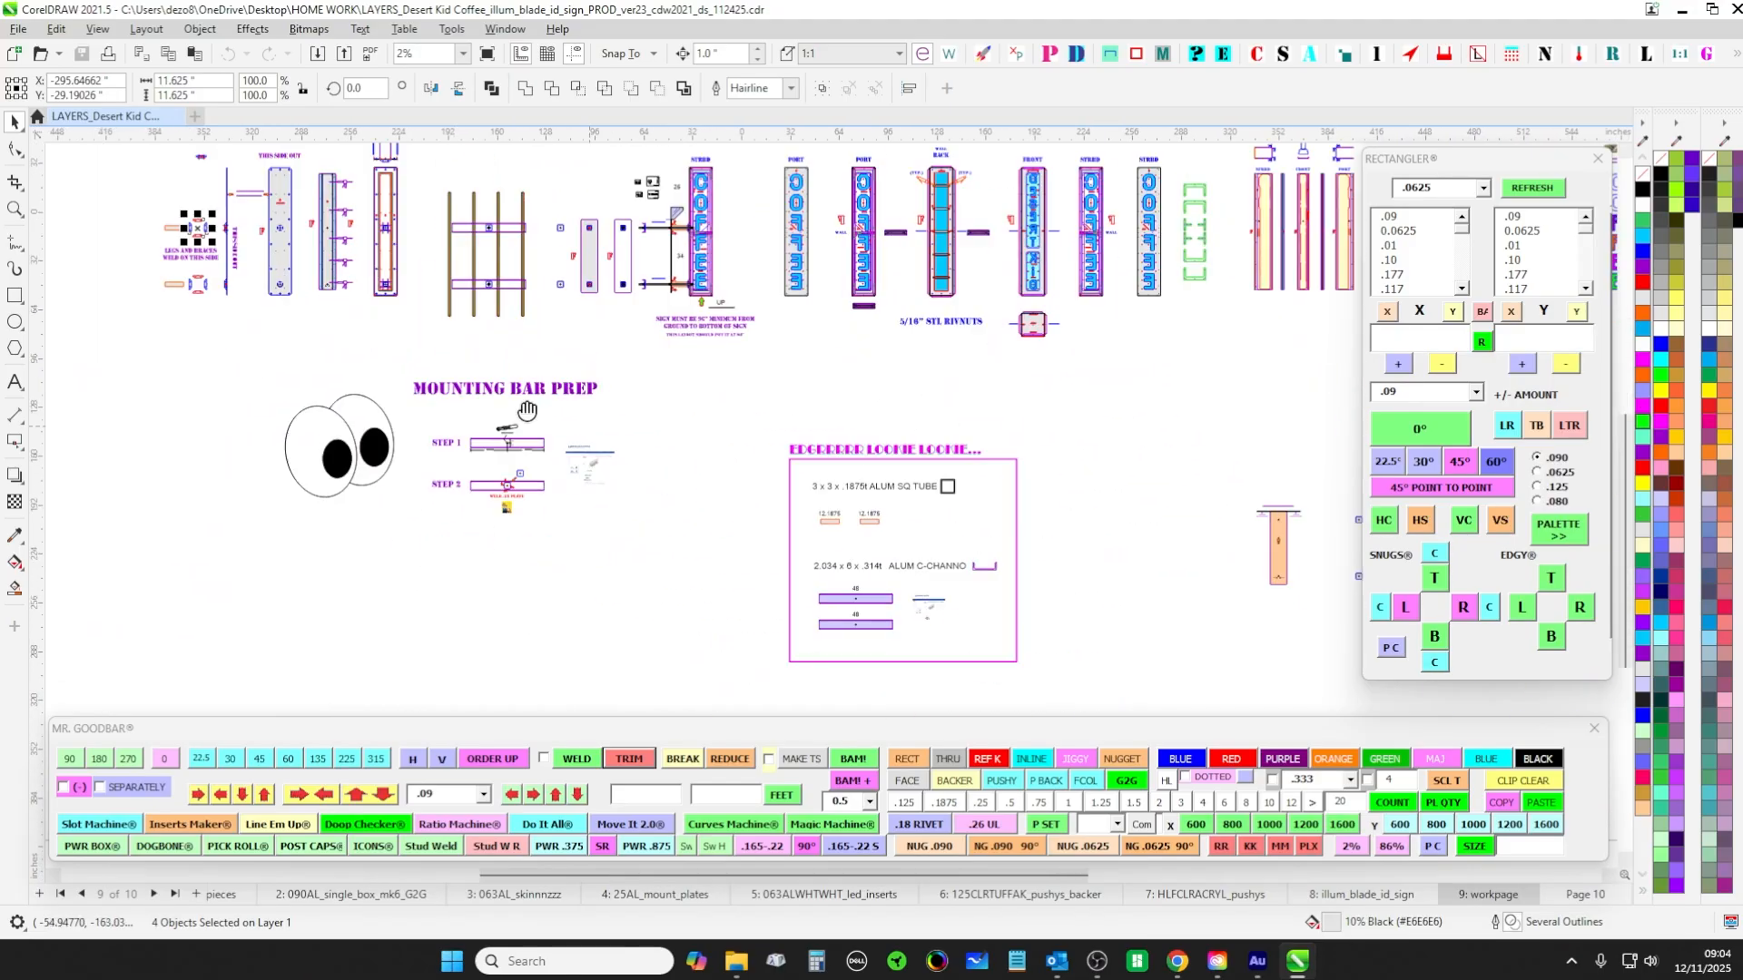
{"action": "scroll", "coordinate": [1007, 577], "scroll_direction": "up", "scroll_amount": 5}
{"action": "left_click", "coordinate": [674, 474]}
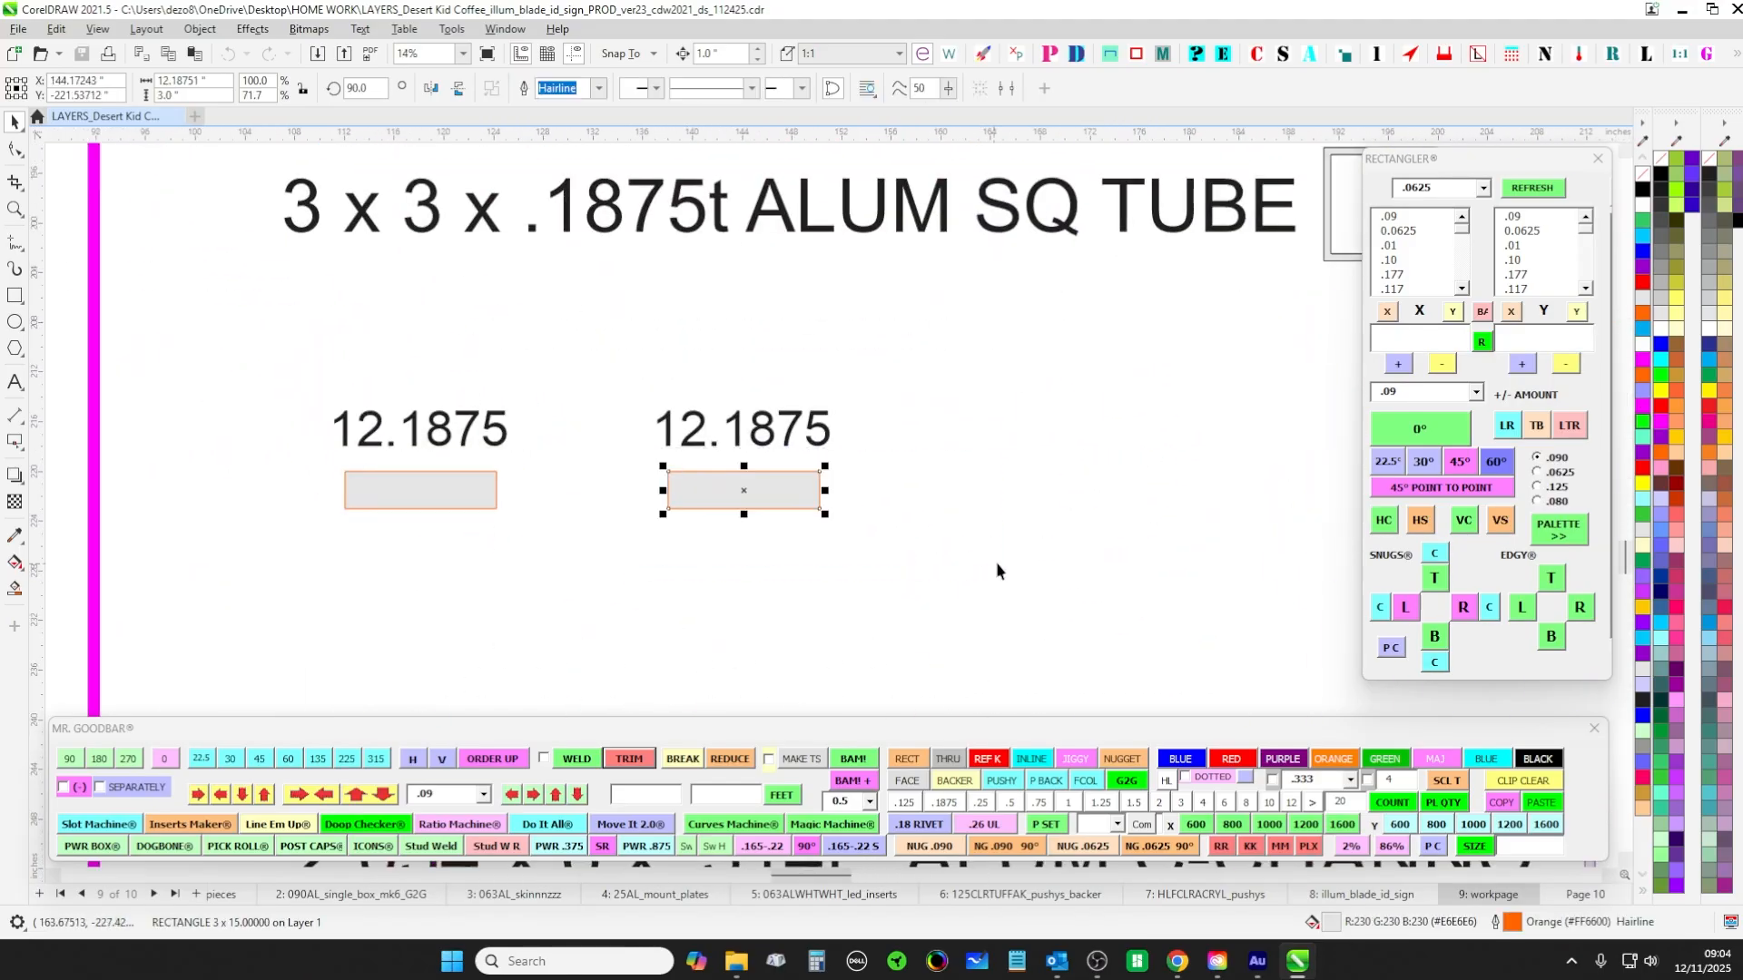
{"action": "left_click_drag", "start_coordinate": [891, 451], "coordinate": [927, 516]}
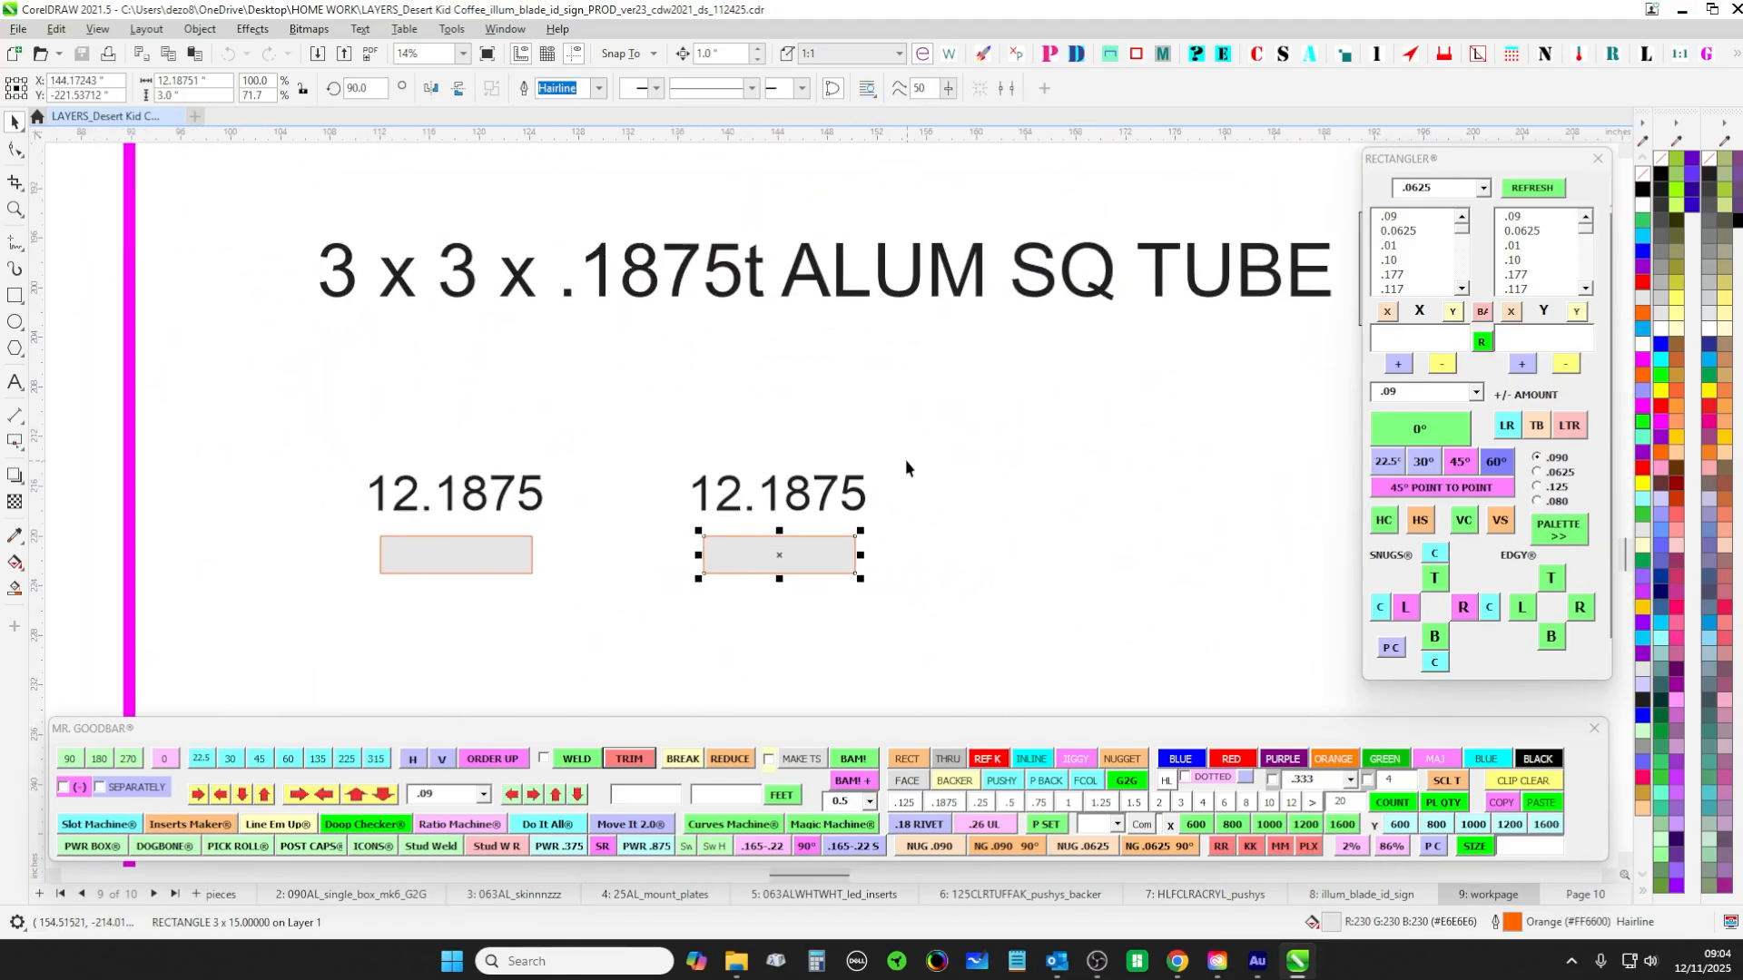
{"action": "scroll", "coordinate": [906, 459], "scroll_direction": "down", "scroll_amount": 3}
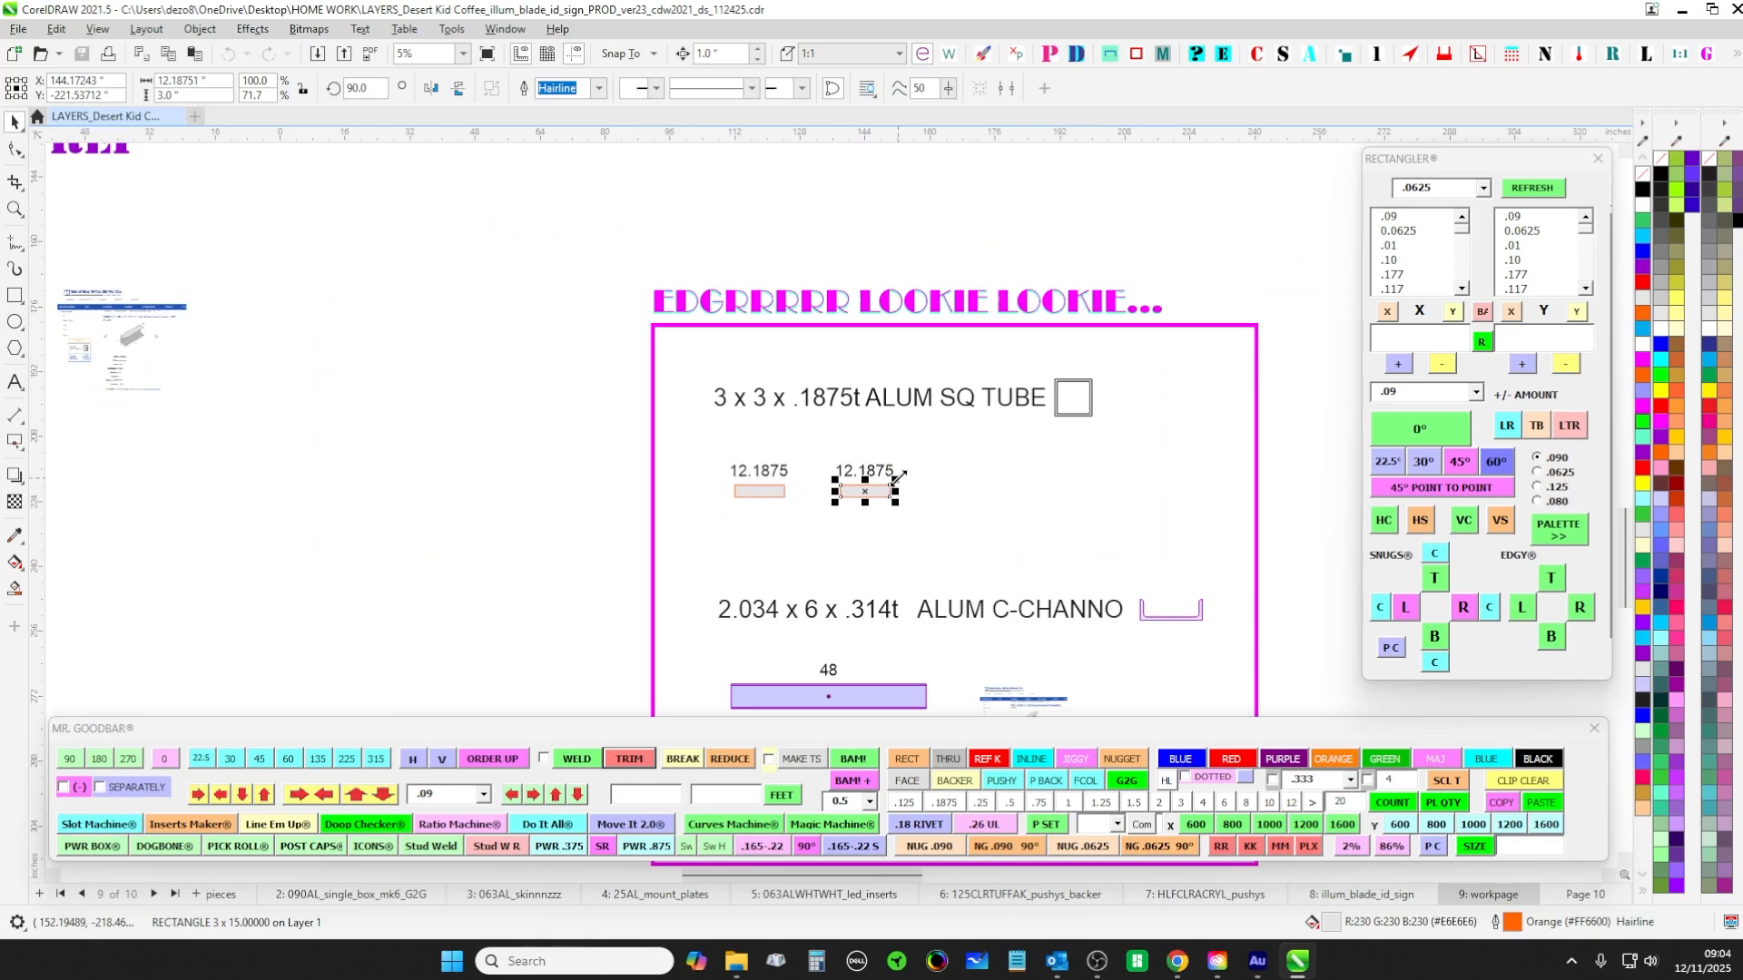
Inspect the THIS SIDE OUT mounting plate's upper holes and the ISLAND FILLS ON THIS SIDE callout
{"action": "scroll", "coordinate": [899, 476], "scroll_direction": "down", "scroll_amount": 2}
{"action": "left_click_drag", "start_coordinate": [222, 280], "coordinate": [533, 401]}
{"action": "scroll", "coordinate": [568, 320], "scroll_direction": "up", "scroll_amount": 2}
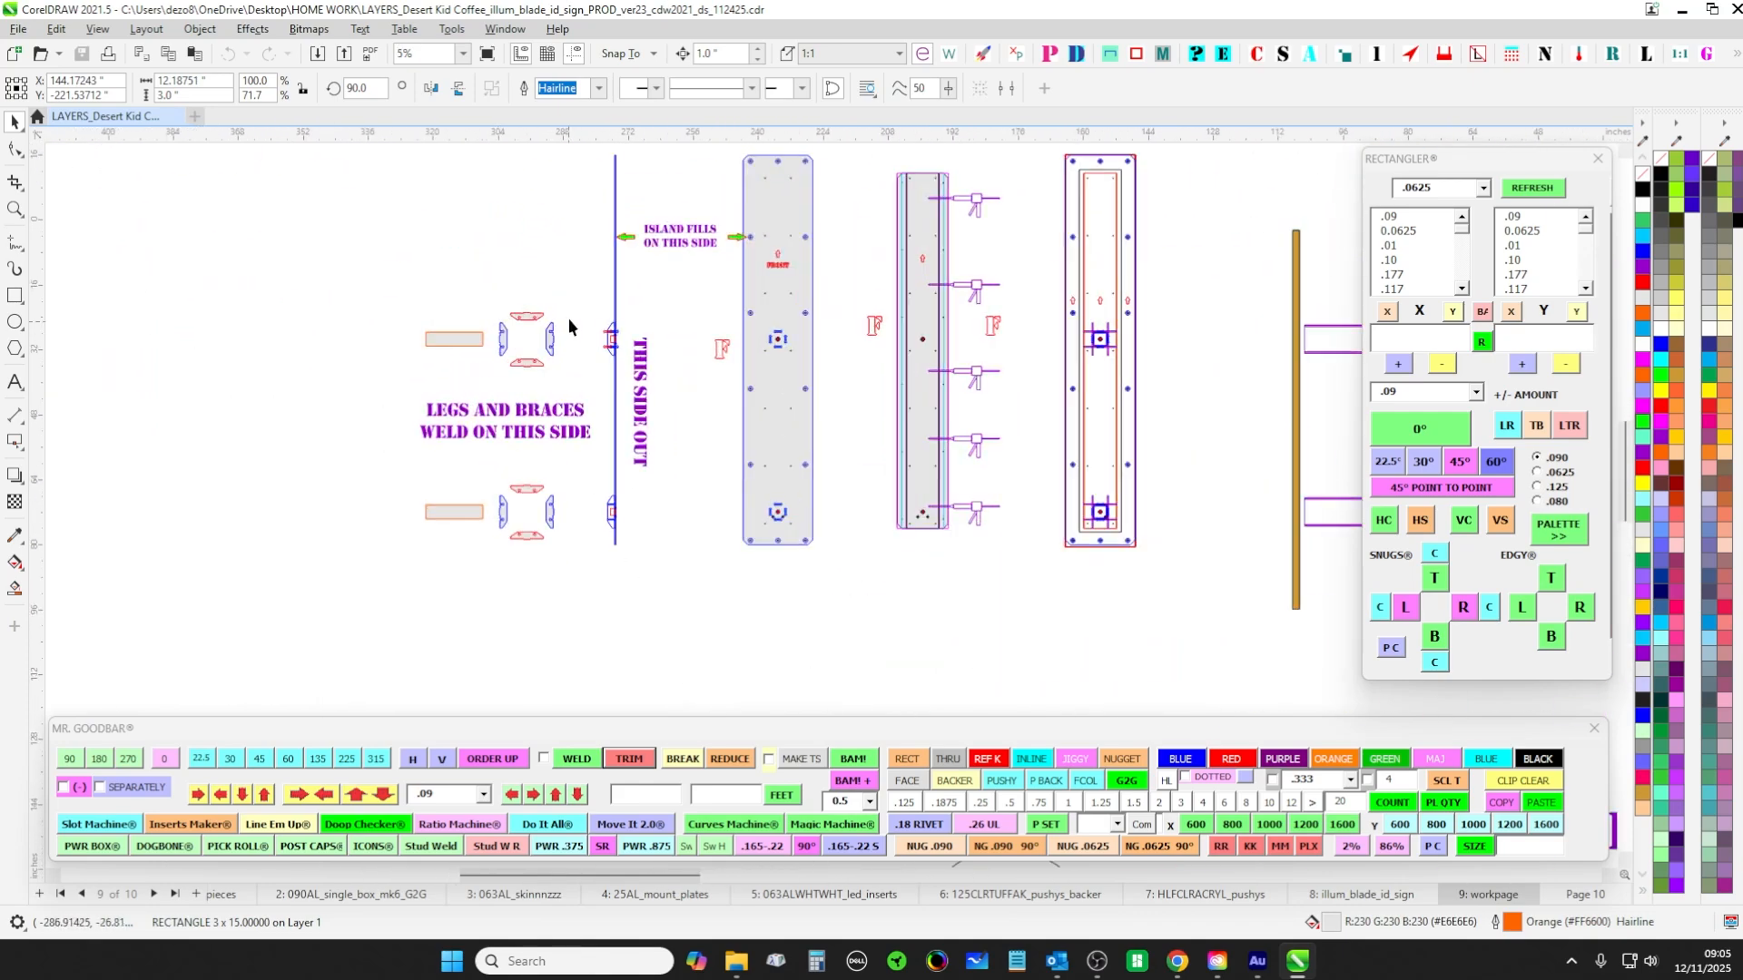
{"action": "scroll", "coordinate": [590, 336], "scroll_direction": "up", "scroll_amount": 2}
{"action": "left_click_drag", "start_coordinate": [683, 328], "coordinate": [458, 572]}
{"action": "scroll", "coordinate": [614, 304], "scroll_direction": "up", "scroll_amount": 3}
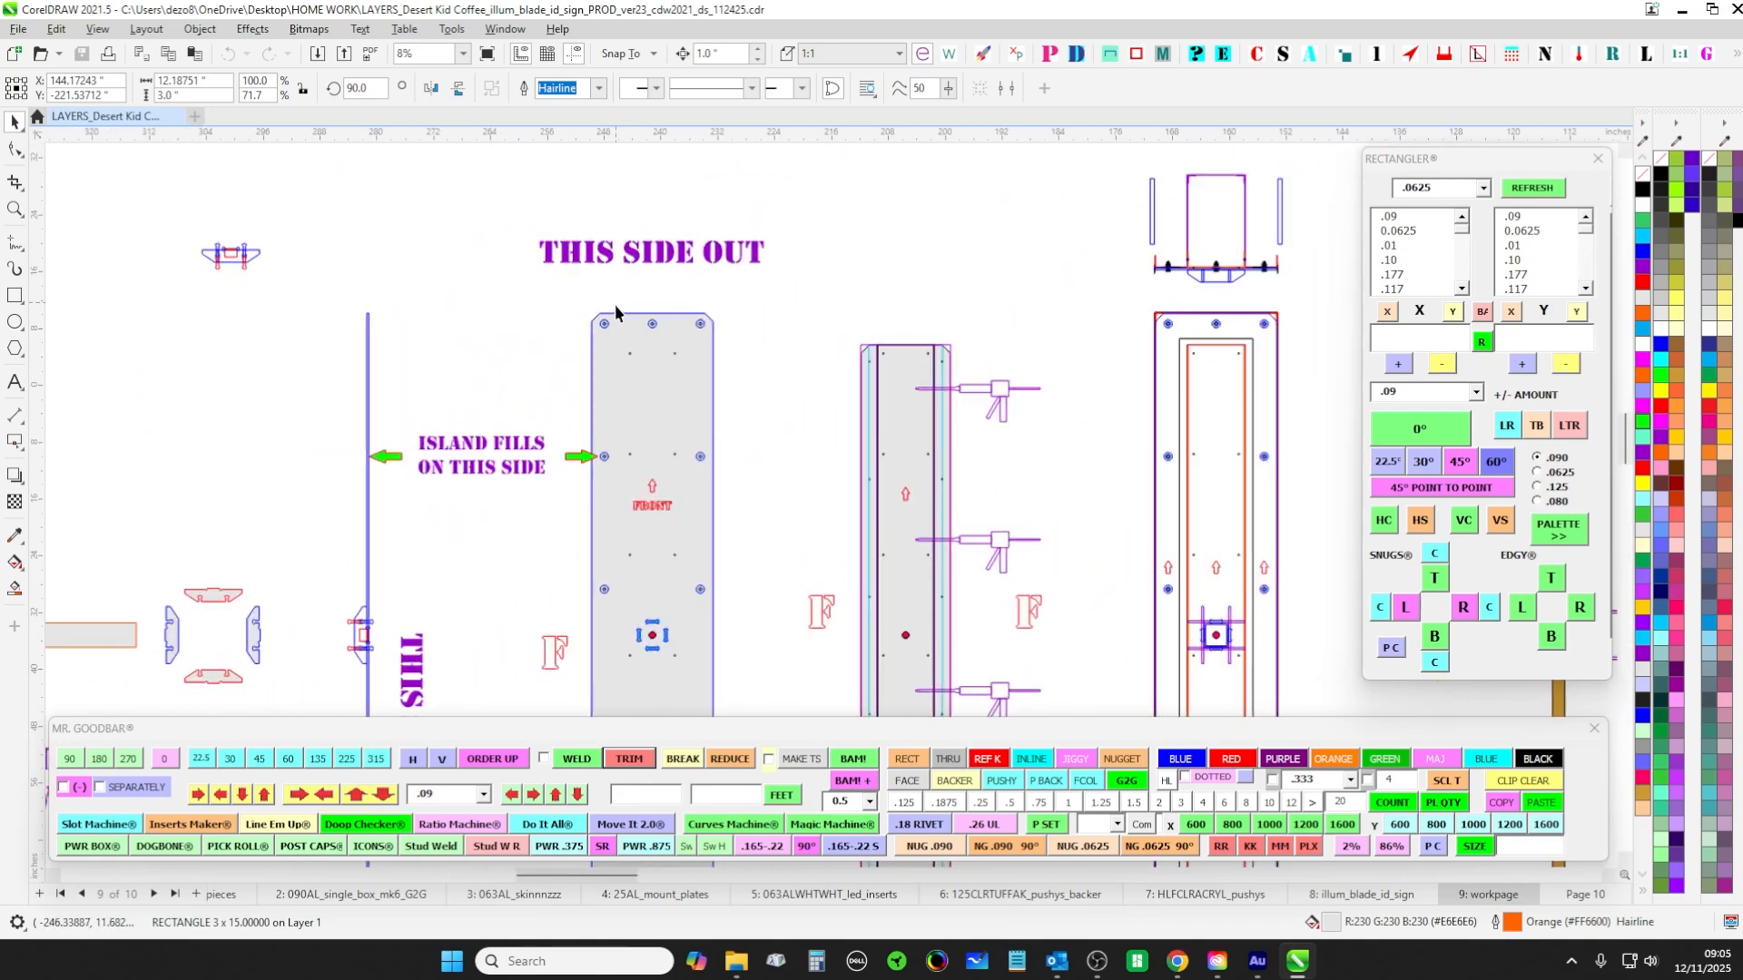
{"action": "scroll", "coordinate": [599, 336], "scroll_direction": "up", "scroll_amount": 1}
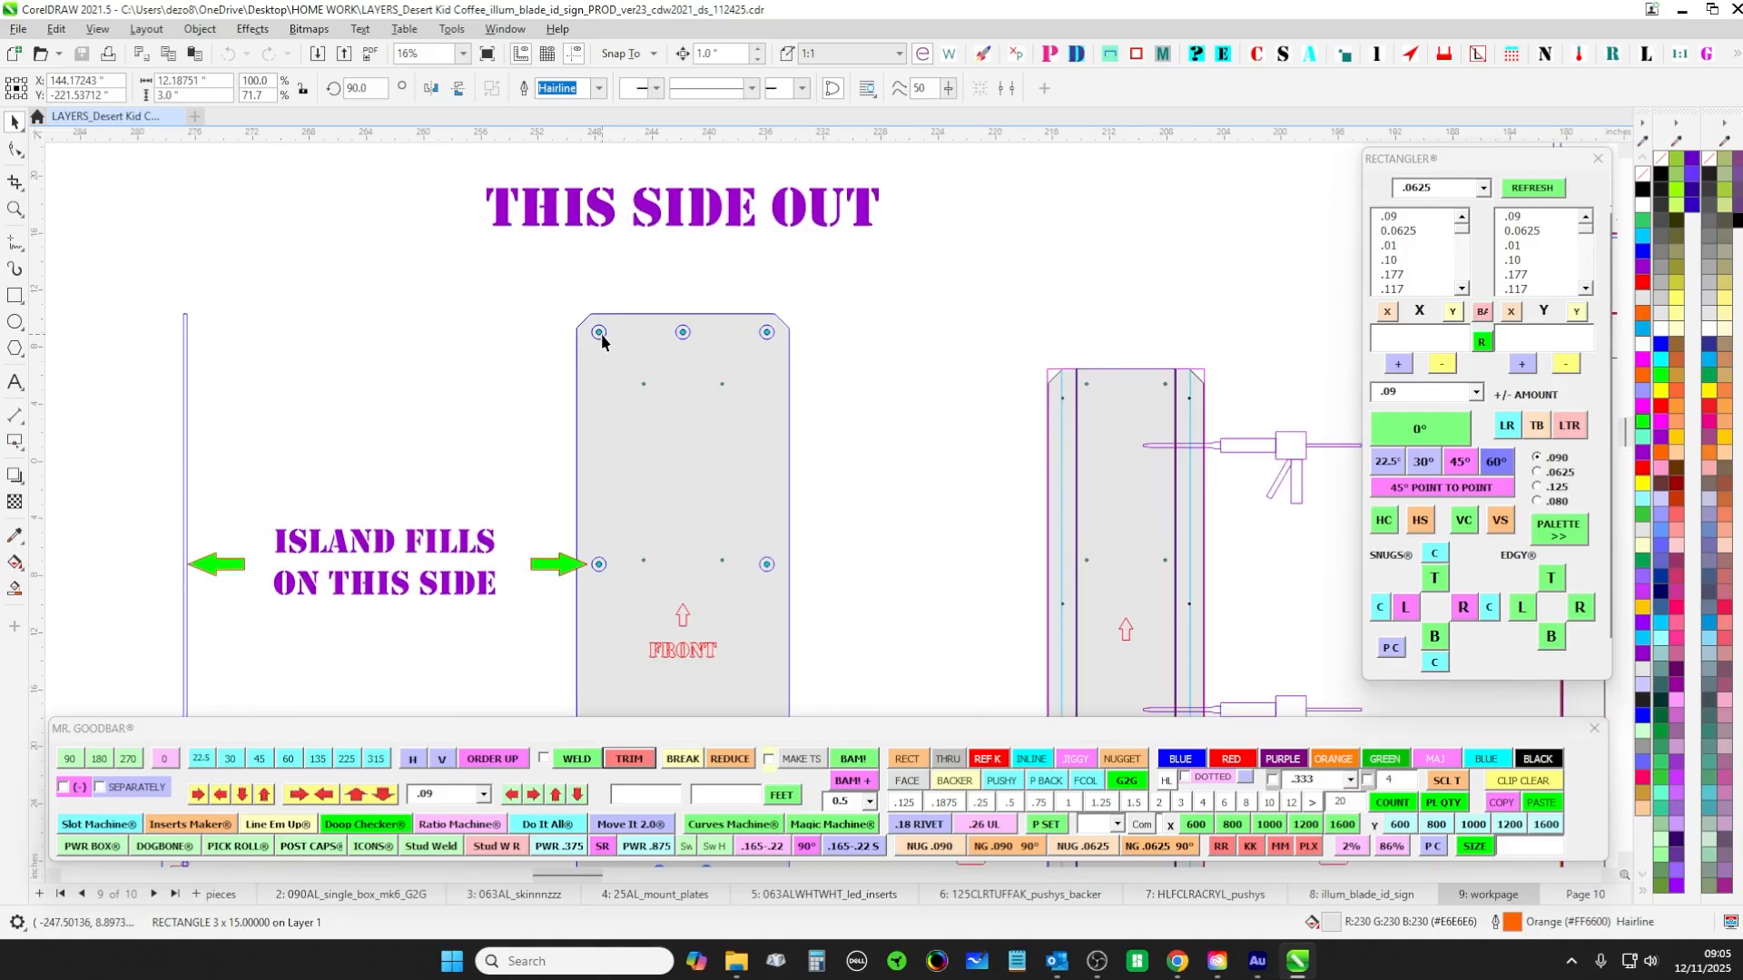
{"action": "scroll", "coordinate": [603, 345], "scroll_direction": "down", "scroll_amount": 7}
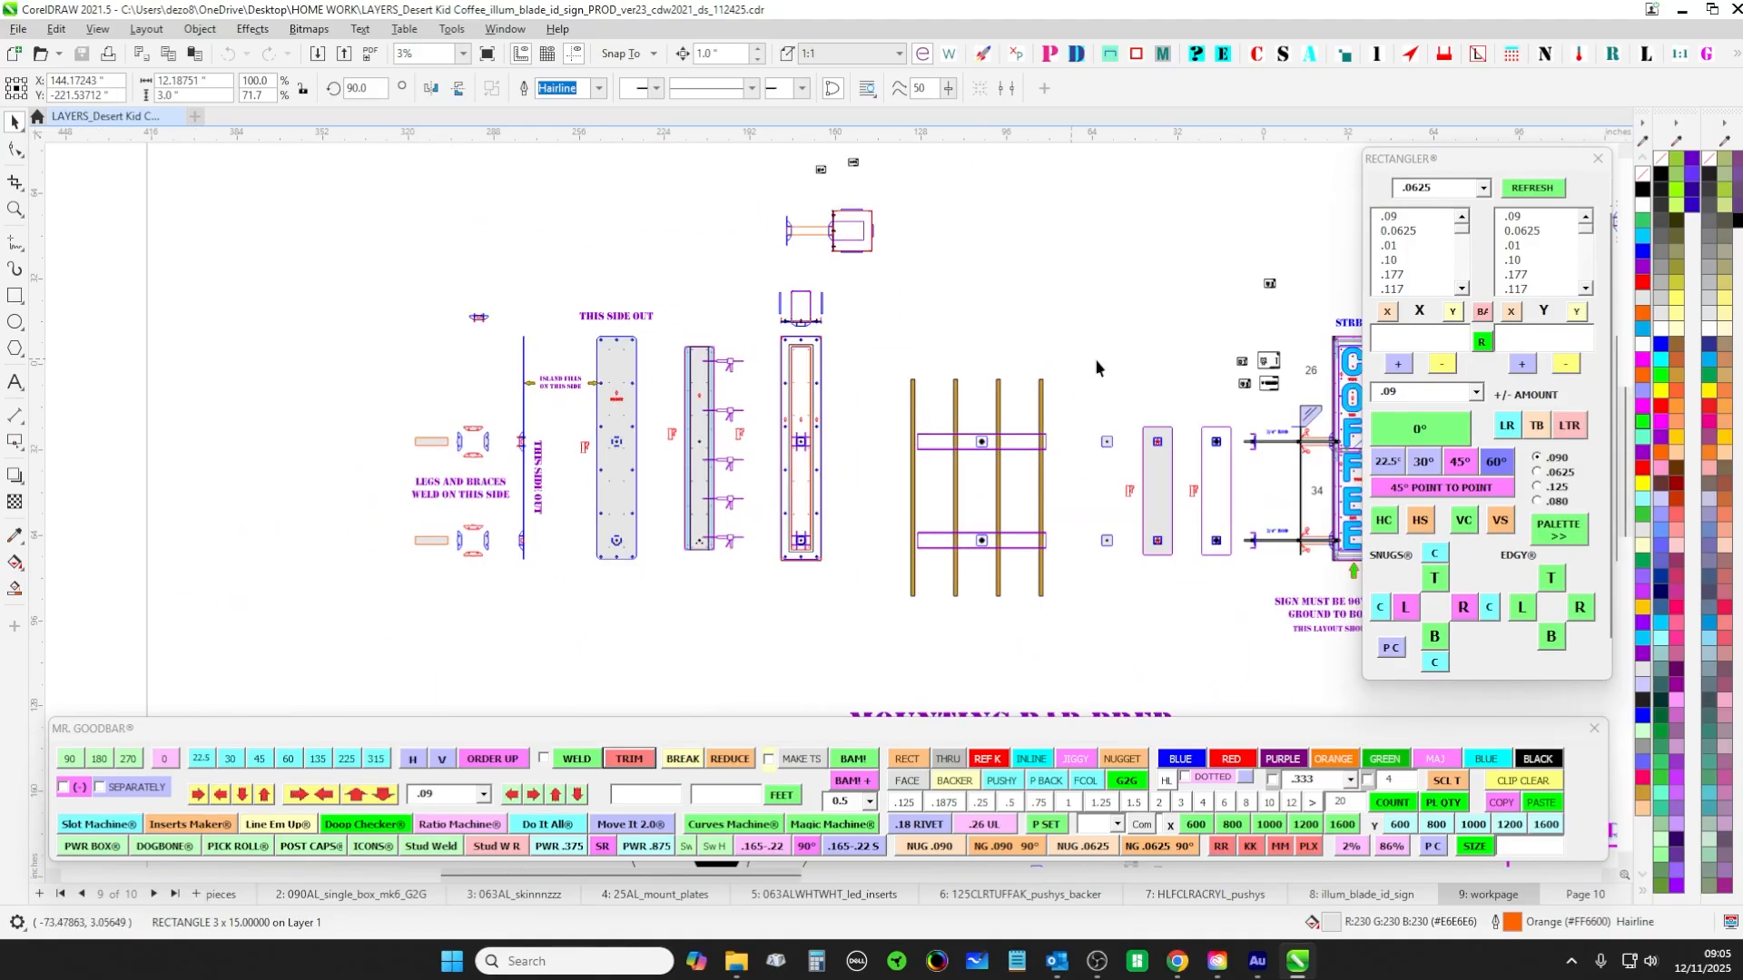
Select the small hardware at the upper wall-side corner of the STRBD view beside the 26 dimension and inspect it closely
{"action": "left_click_drag", "start_coordinate": [1071, 368], "coordinate": [818, 452]}
{"action": "scroll", "coordinate": [871, 352], "scroll_direction": "up", "scroll_amount": 8}
{"action": "scroll", "coordinate": [770, 355], "scroll_direction": "up", "scroll_amount": 6}
{"action": "scroll", "coordinate": [588, 355], "scroll_direction": "down", "scroll_amount": 6}
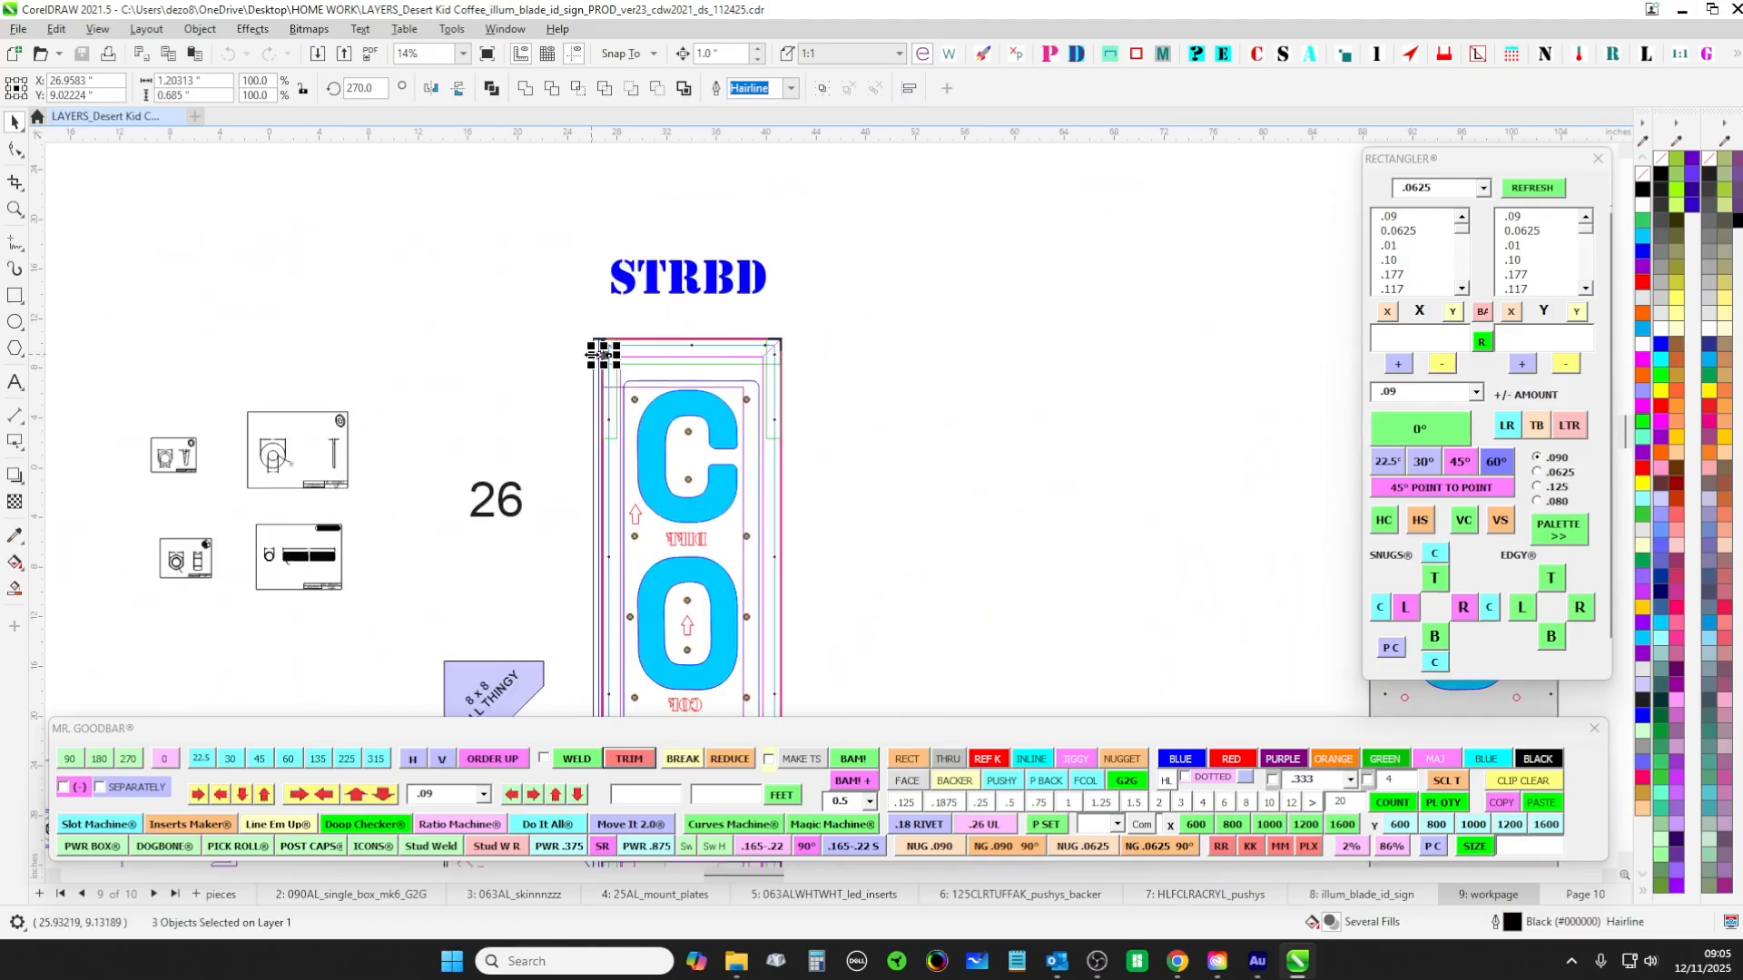
Recheck the WALL BACK view's upper opening, cross braces and rivnut points against the adjacent PORT views
{"action": "scroll", "coordinate": [595, 355], "scroll_direction": "down", "scroll_amount": 4}
{"action": "left_click_drag", "start_coordinate": [1275, 329], "coordinate": [821, 294]}
{"action": "scroll", "coordinate": [821, 292], "scroll_direction": "down", "scroll_amount": 2}
{"action": "scroll", "coordinate": [1044, 334], "scroll_direction": "up", "scroll_amount": 2}
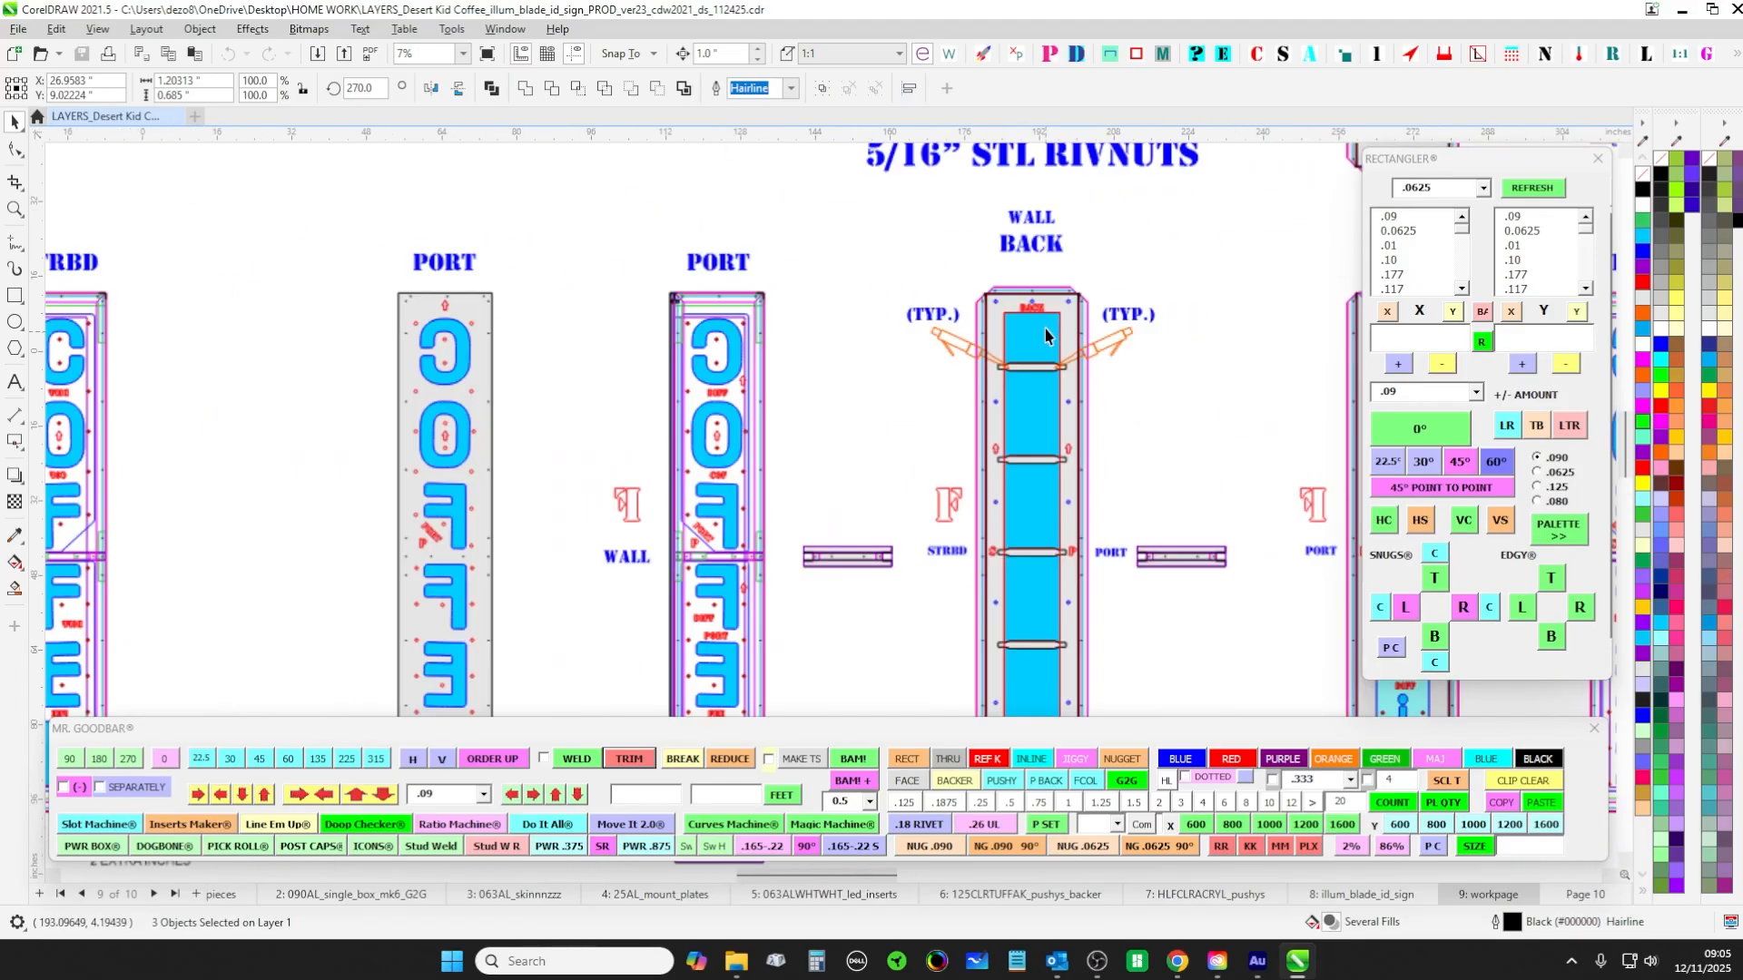
{"action": "scroll", "coordinate": [1046, 336], "scroll_direction": "up", "scroll_amount": 2}
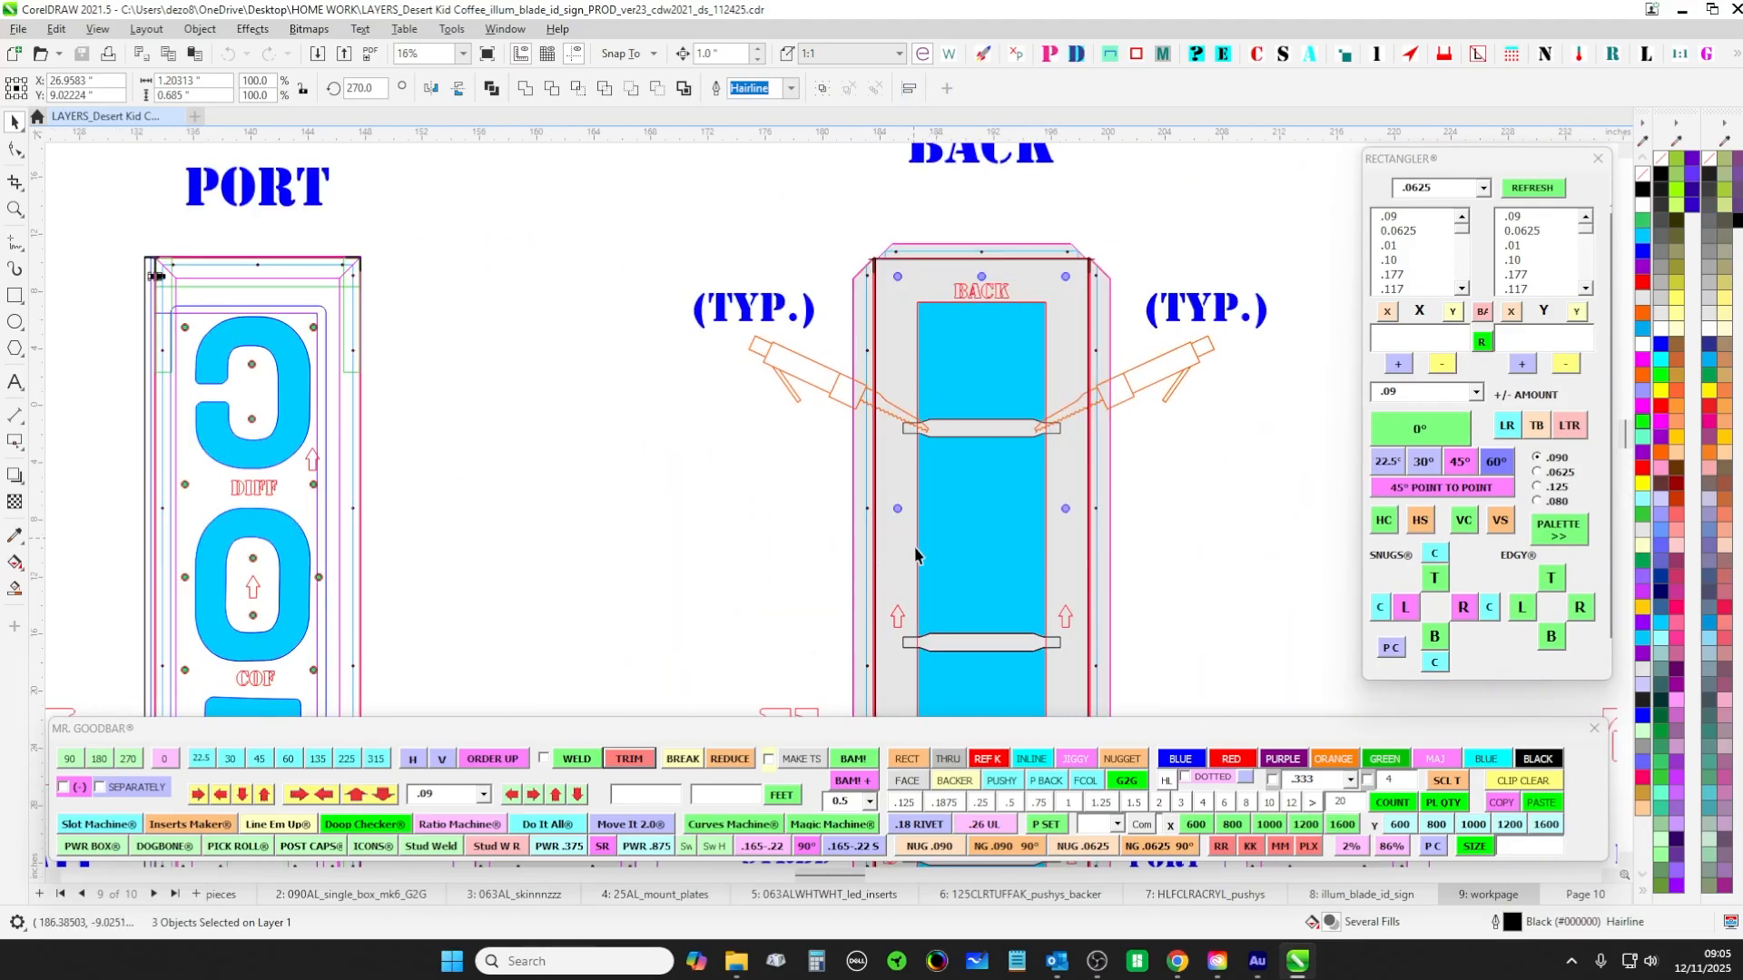
{"action": "scroll", "coordinate": [648, 406], "scroll_direction": "down", "scroll_amount": 2}
{"action": "left_click_drag", "start_coordinate": [661, 425], "coordinate": [690, 265]}
{"action": "scroll", "coordinate": [926, 388], "scroll_direction": "down", "scroll_amount": 3}
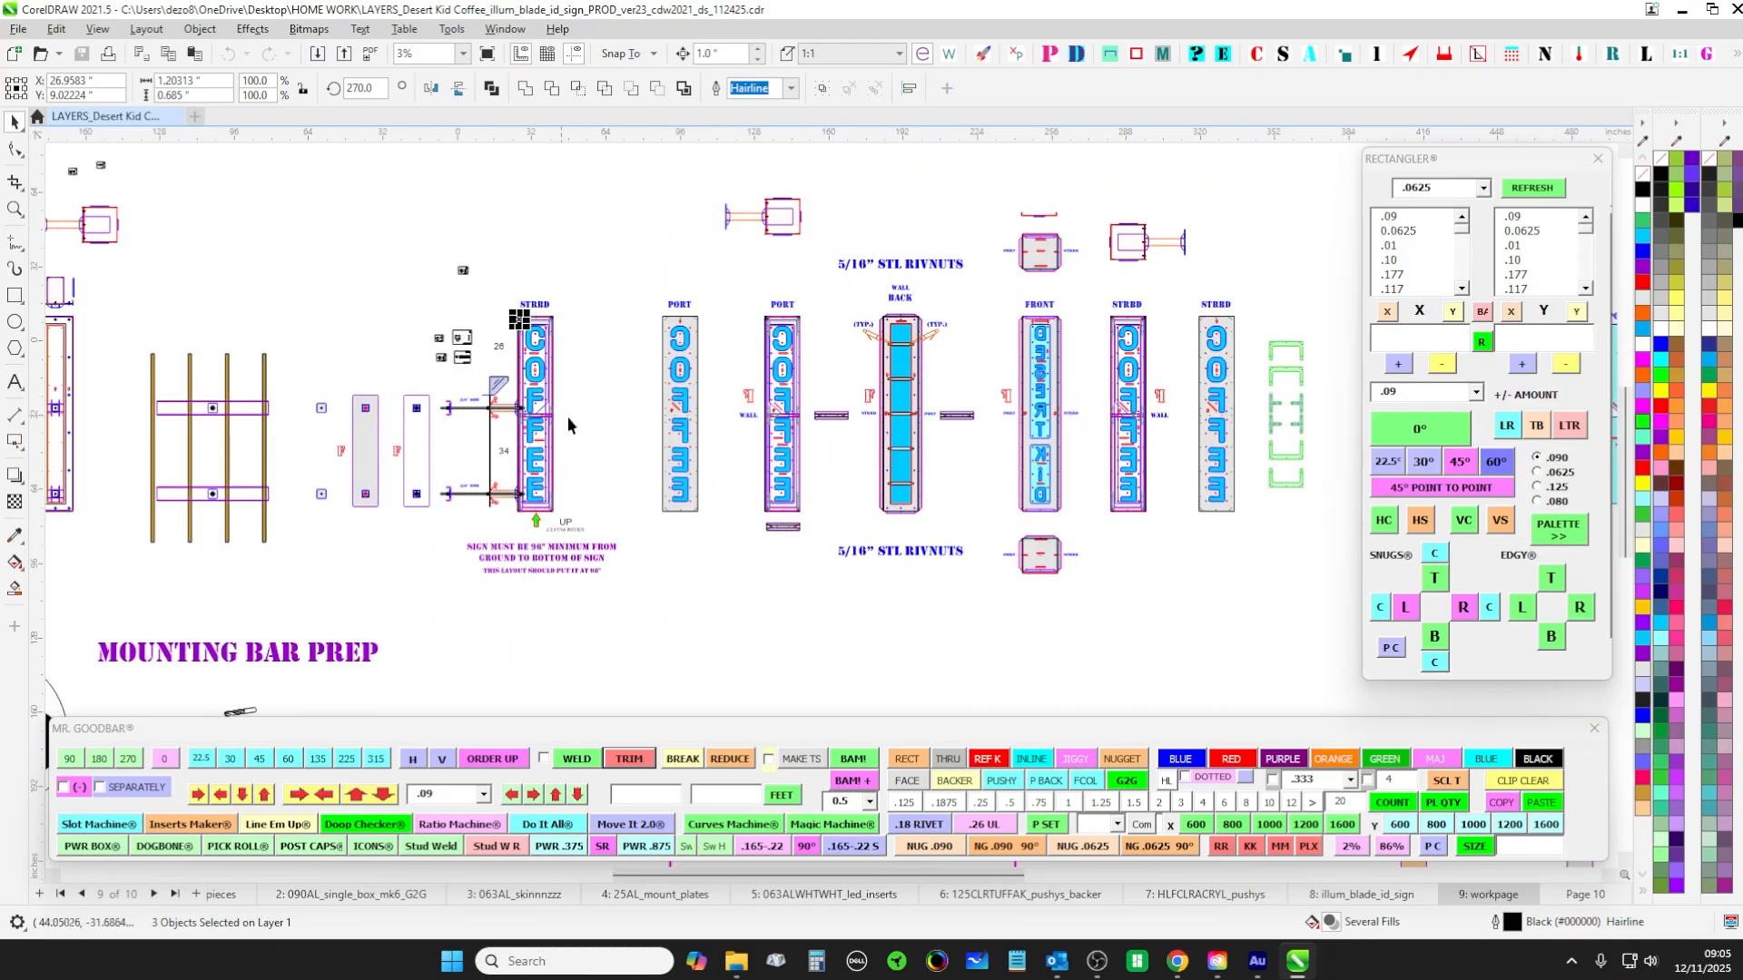
Compare the assembled mount view's upper holes with the matching corner holes on the THIS SIDE OUT plate
{"action": "left_click_drag", "start_coordinate": [571, 426], "coordinate": [1088, 405]}
{"action": "scroll", "coordinate": [531, 309], "scroll_direction": "up", "scroll_amount": 2}
{"action": "left_click_drag", "start_coordinate": [534, 311], "coordinate": [761, 347]}
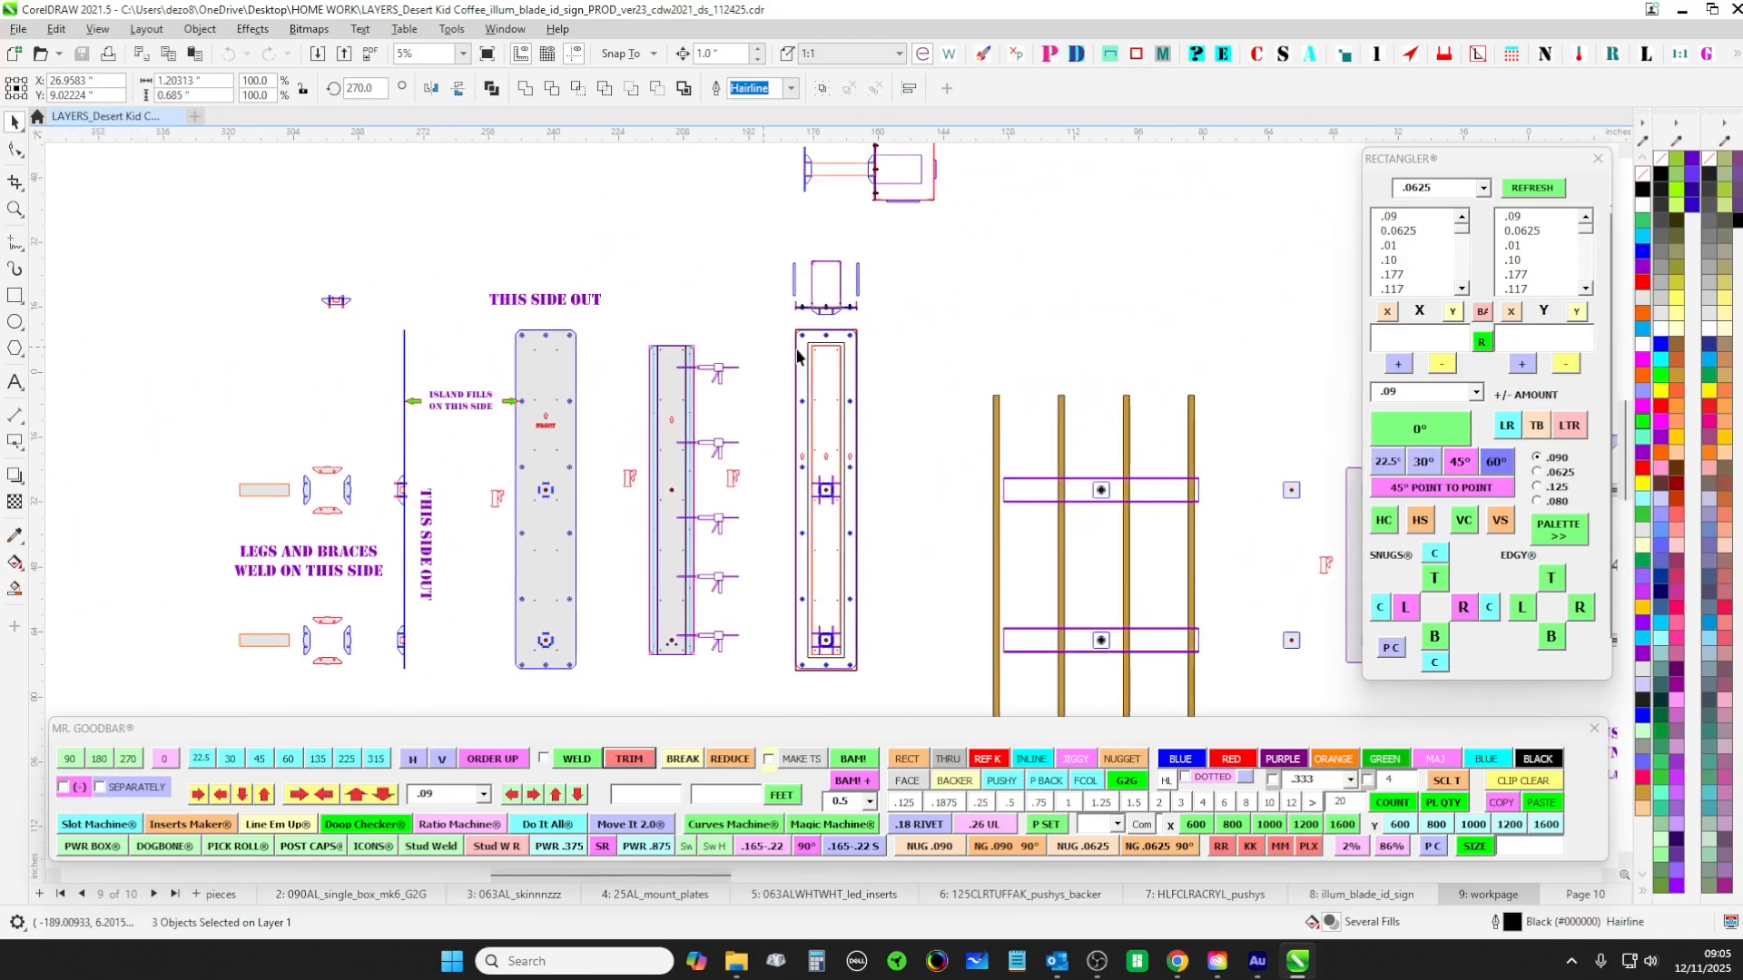
{"action": "scroll", "coordinate": [797, 356], "scroll_direction": "up", "scroll_amount": 4}
{"action": "scroll", "coordinate": [780, 354], "scroll_direction": "down", "scroll_amount": 4}
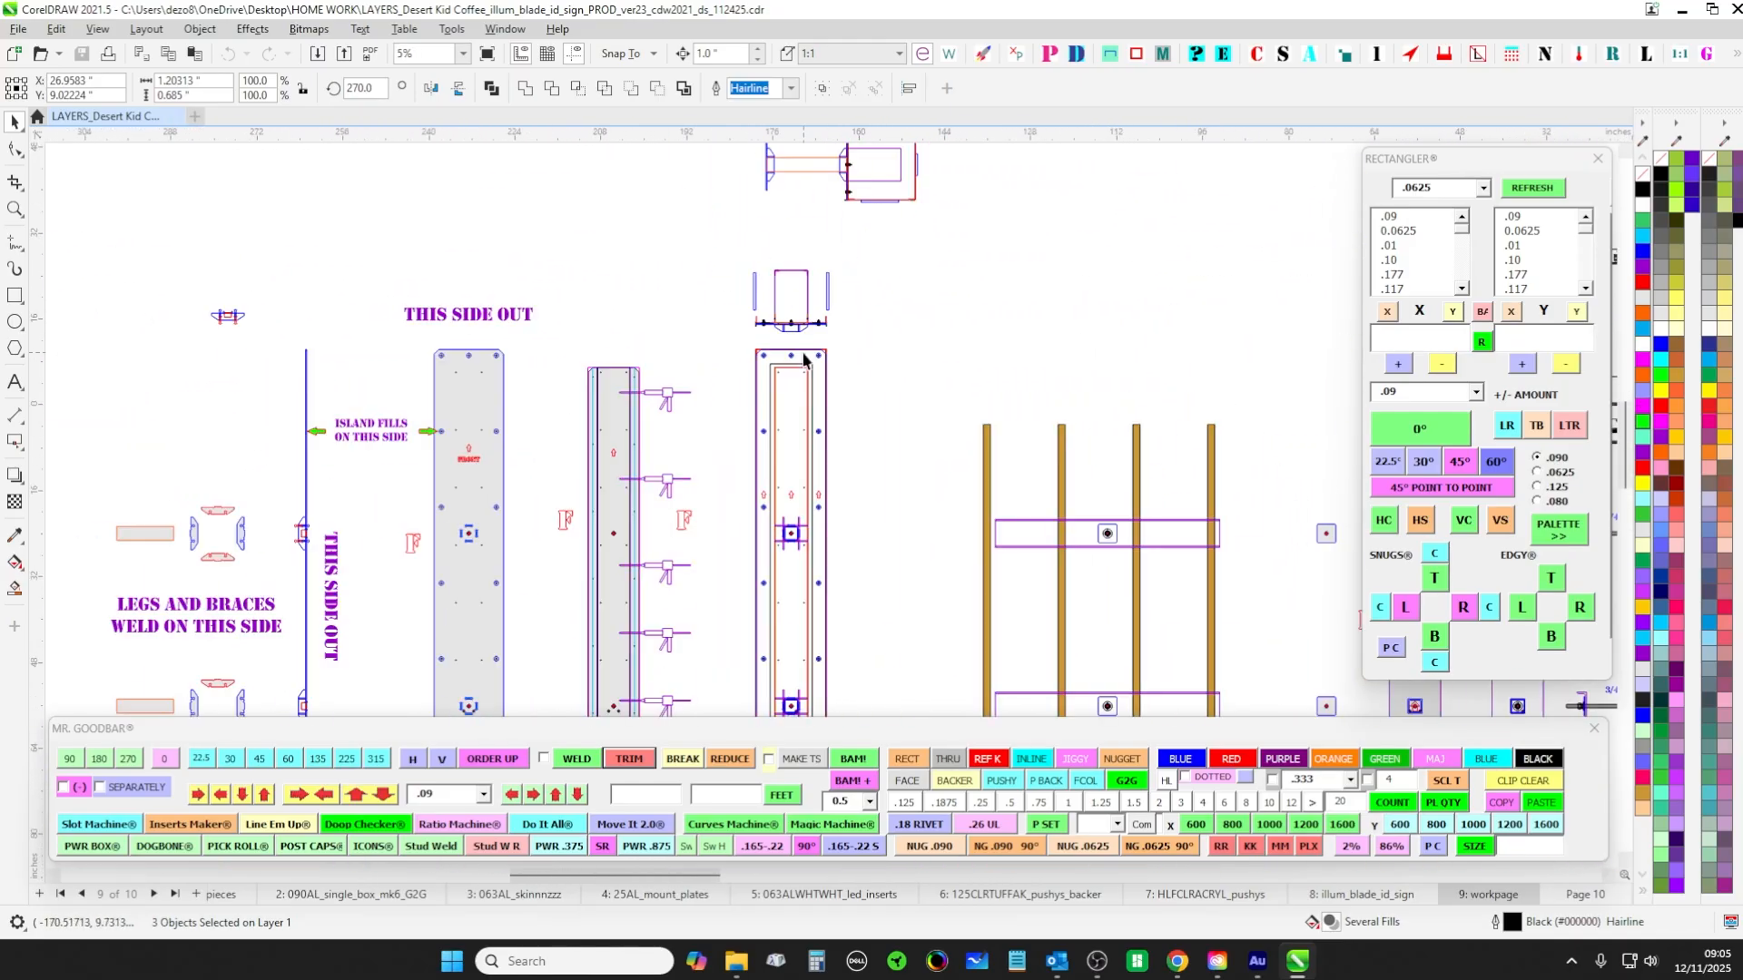
{"action": "scroll", "coordinate": [701, 358], "scroll_direction": "up", "scroll_amount": 5}
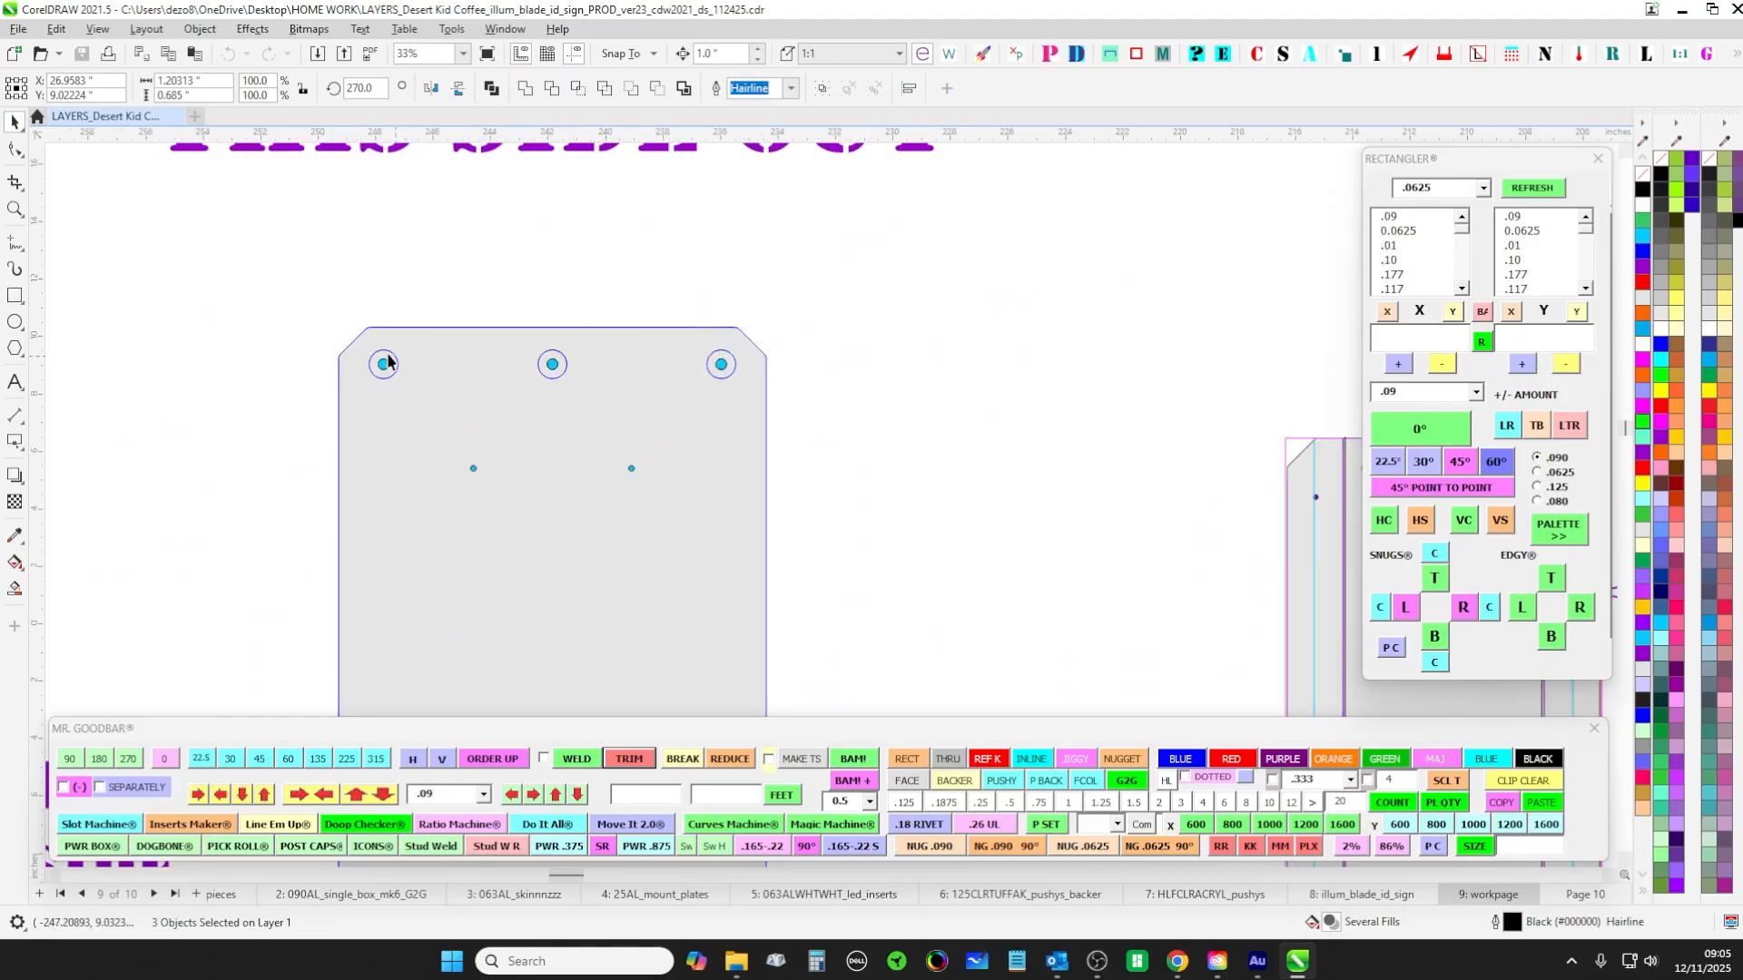
{"action": "scroll", "coordinate": [630, 385], "scroll_direction": "down", "scroll_amount": 5}
{"action": "scroll", "coordinate": [654, 358], "scroll_direction": "up", "scroll_amount": 1}
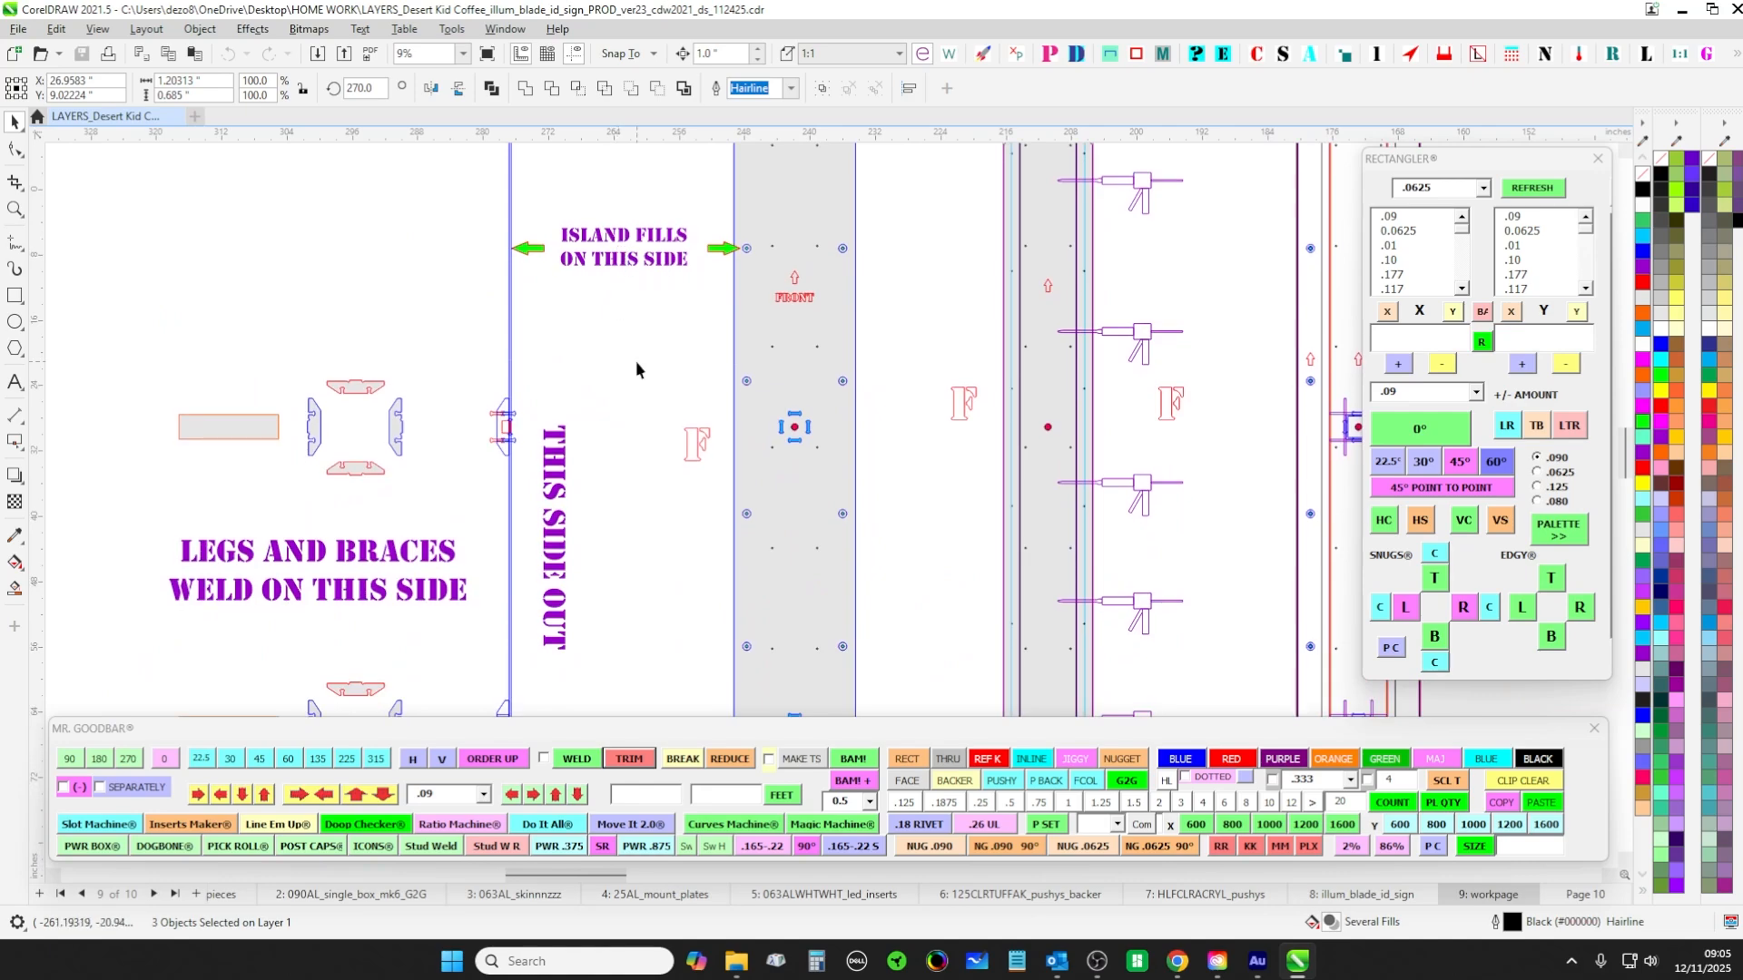
Compare the mounting plate with its side view, and select the upper brace assembly on the plate edge beside THIS SIDE OUT
{"action": "left_click_drag", "start_coordinate": [636, 362], "coordinate": [576, 347]}
{"action": "scroll", "coordinate": [574, 373], "scroll_direction": "down", "scroll_amount": 2}
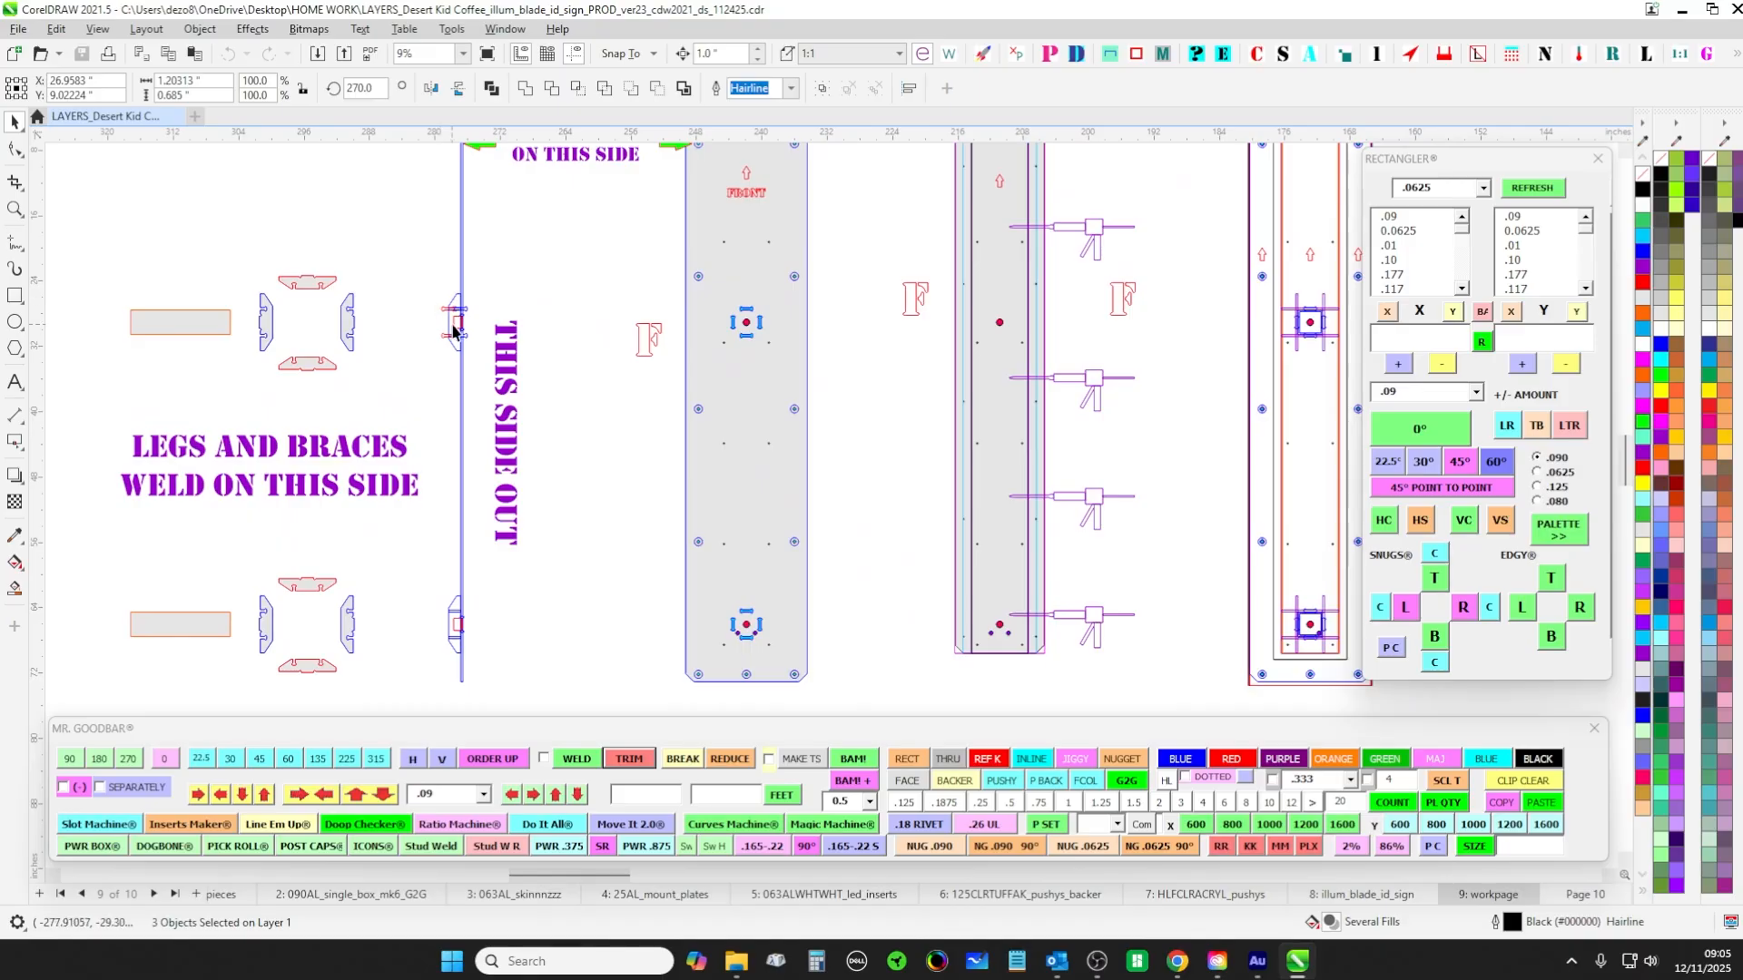
{"action": "scroll", "coordinate": [509, 345], "scroll_direction": "up", "scroll_amount": 4}
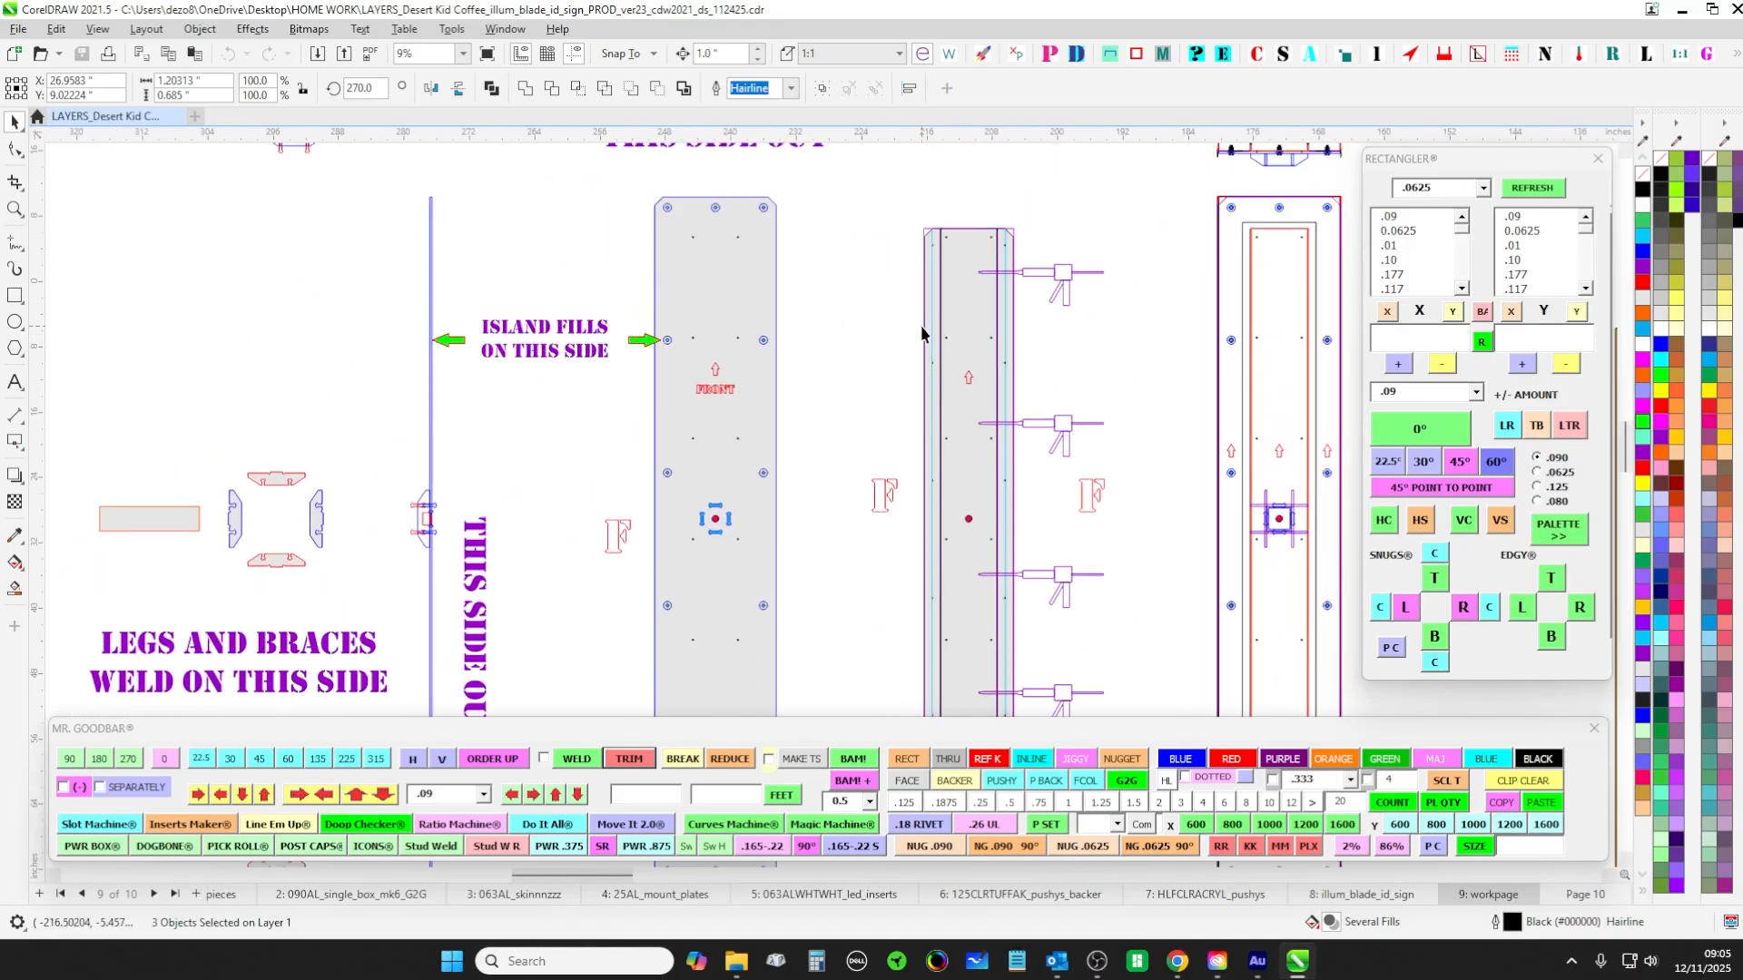
{"action": "scroll", "coordinate": [922, 333], "scroll_direction": "up", "scroll_amount": 3}
{"action": "left_click_drag", "start_coordinate": [908, 518], "coordinate": [851, 451]}
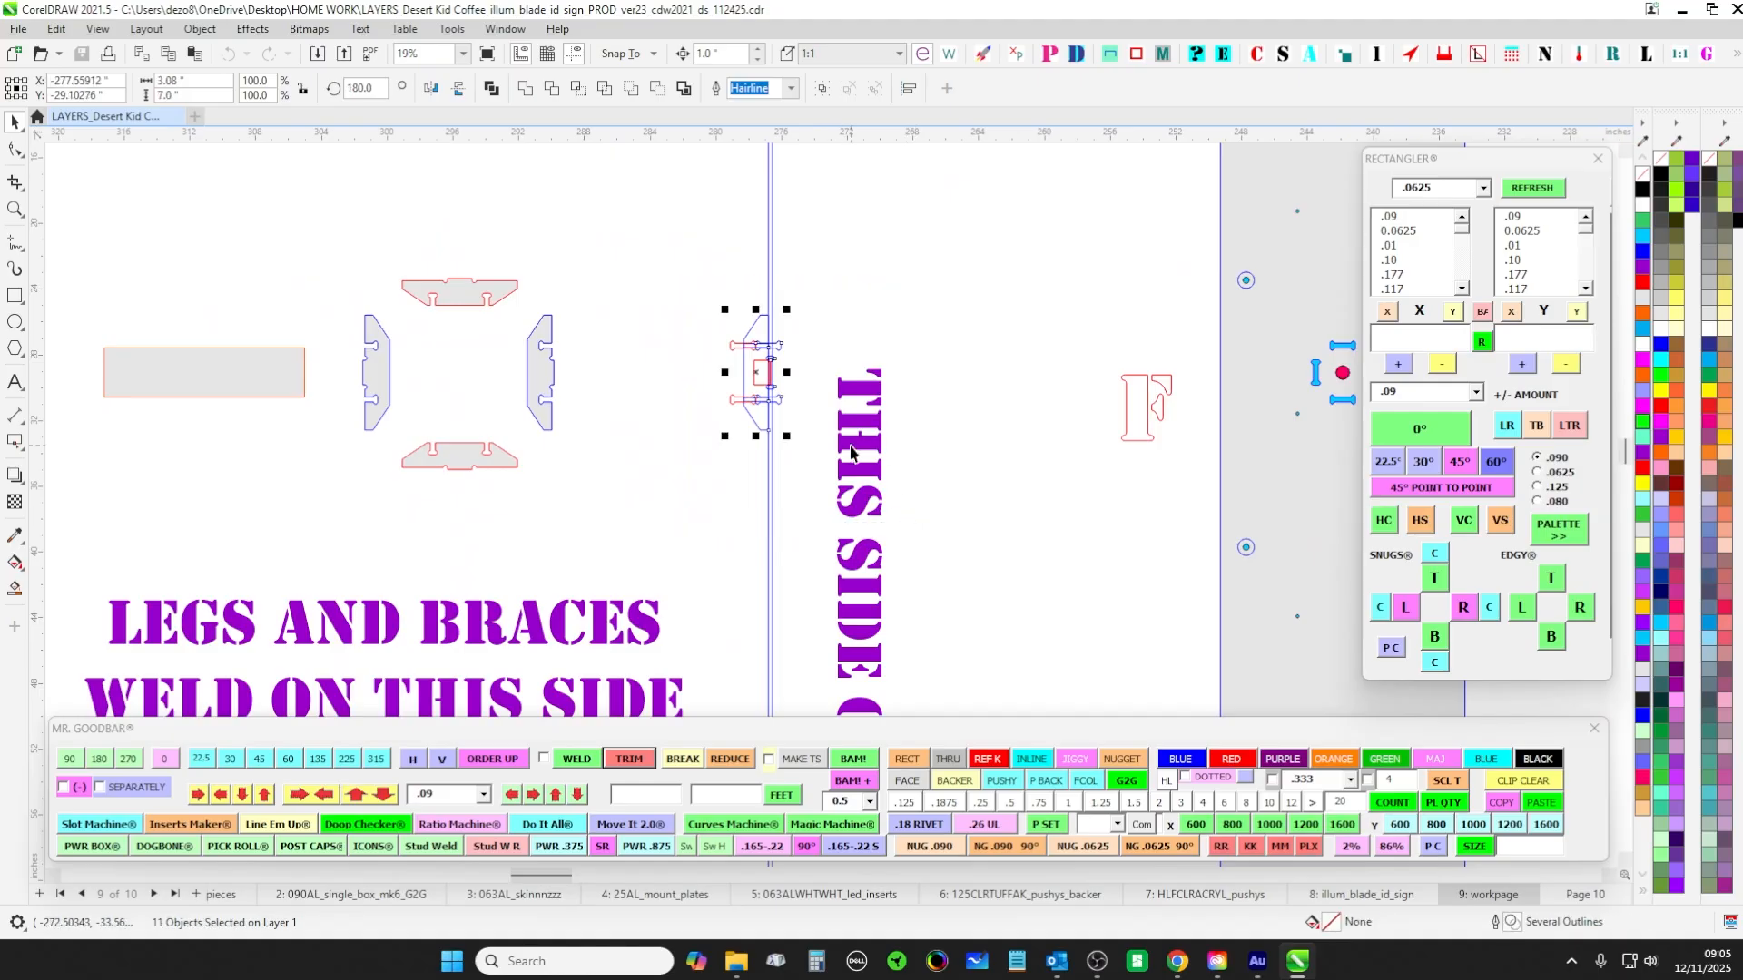
Compare the selected brace assembly with the FRONT plate's slots, the separate brace pieces and the tube leg
{"action": "scroll", "coordinate": [822, 407], "scroll_direction": "right", "scroll_amount": 4}
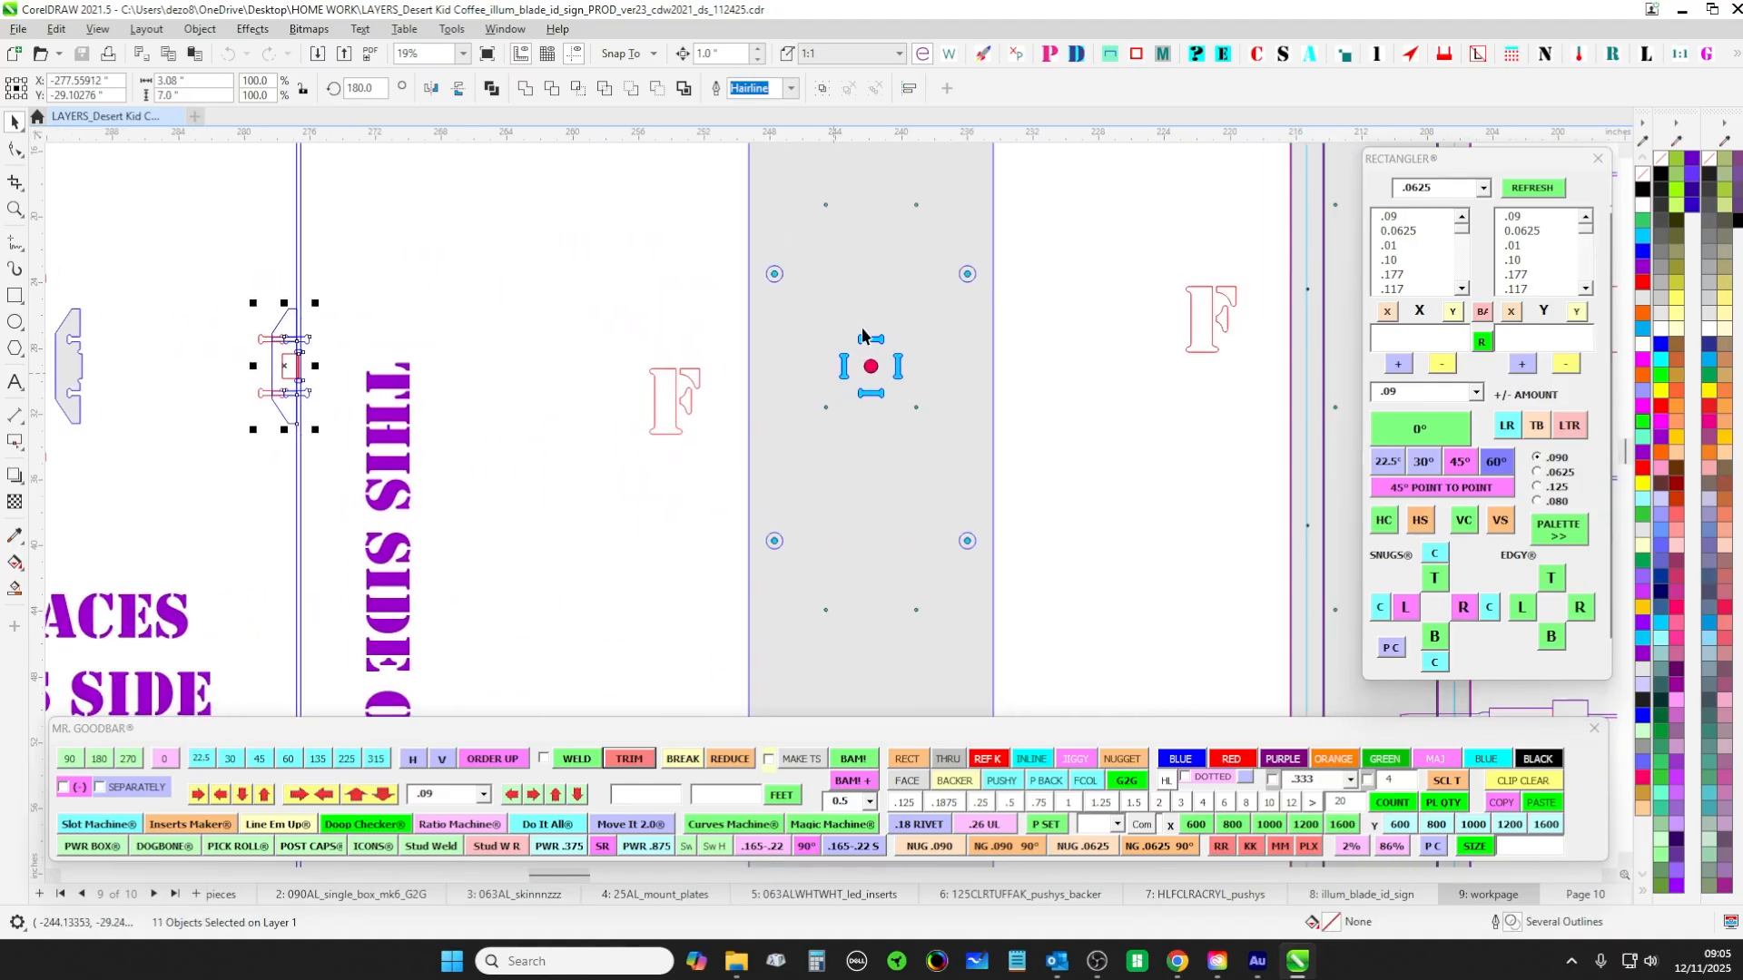
{"action": "scroll", "coordinate": [767, 399], "scroll_direction": "down", "scroll_amount": 3}
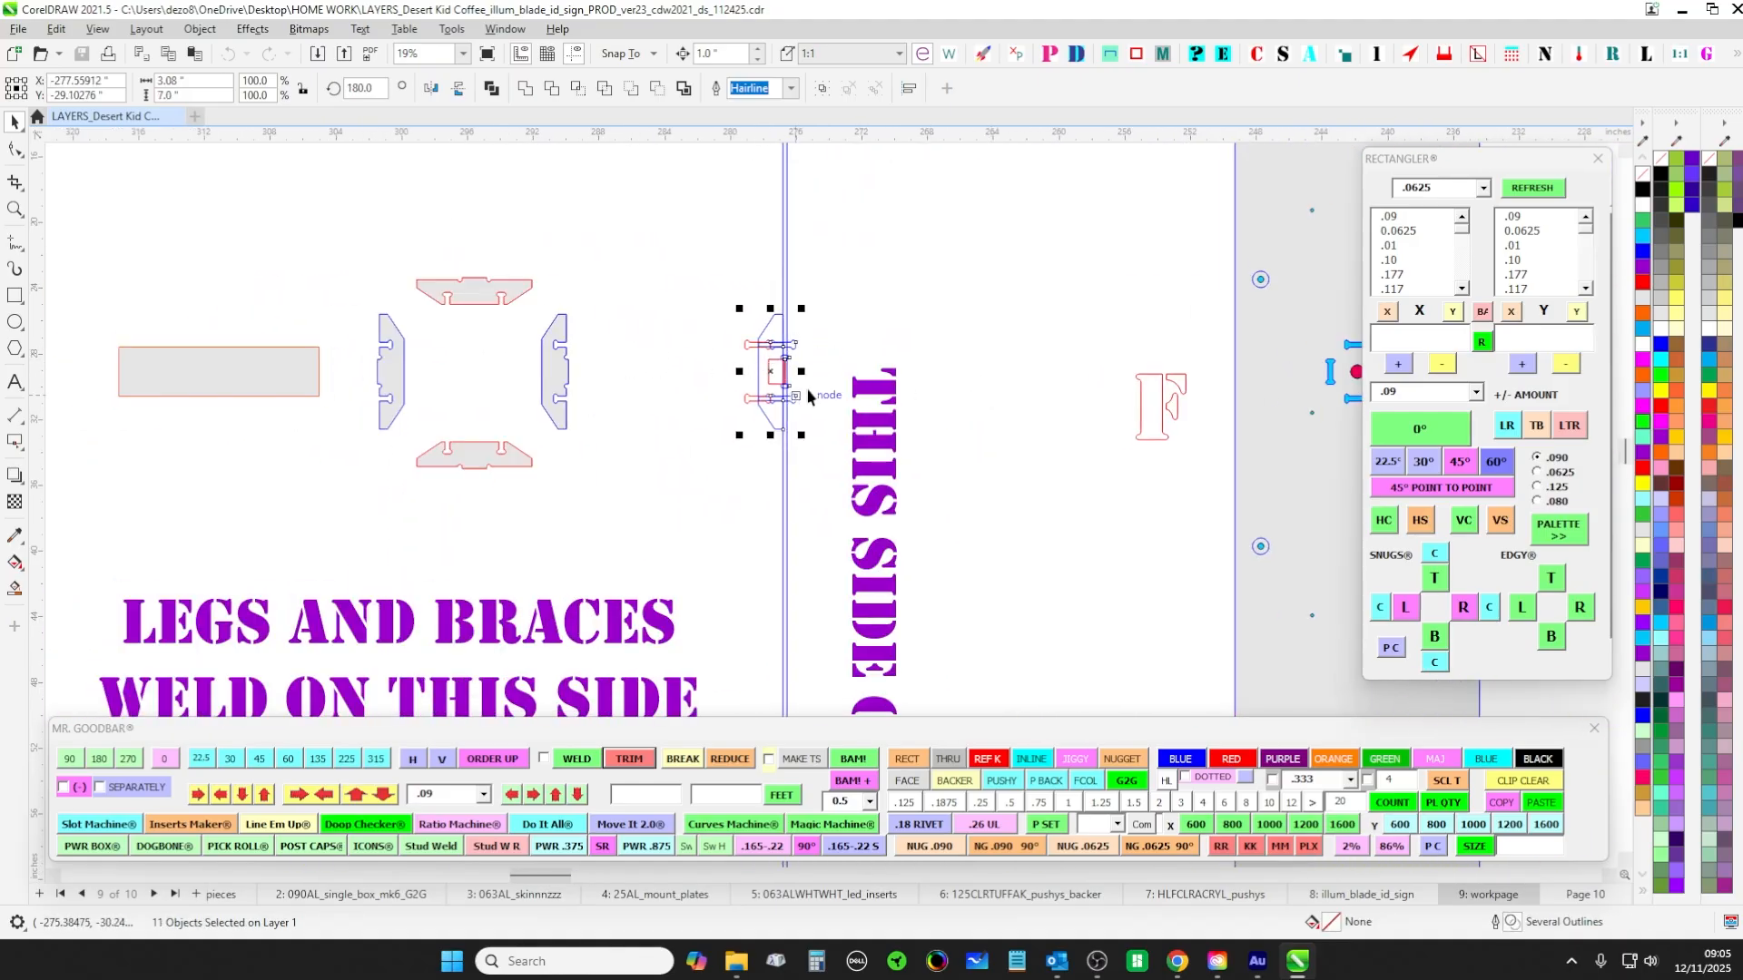
{"action": "scroll", "coordinate": [759, 403], "scroll_direction": "down", "scroll_amount": 2}
{"action": "scroll", "coordinate": [759, 403], "scroll_direction": "up", "scroll_amount": 2}
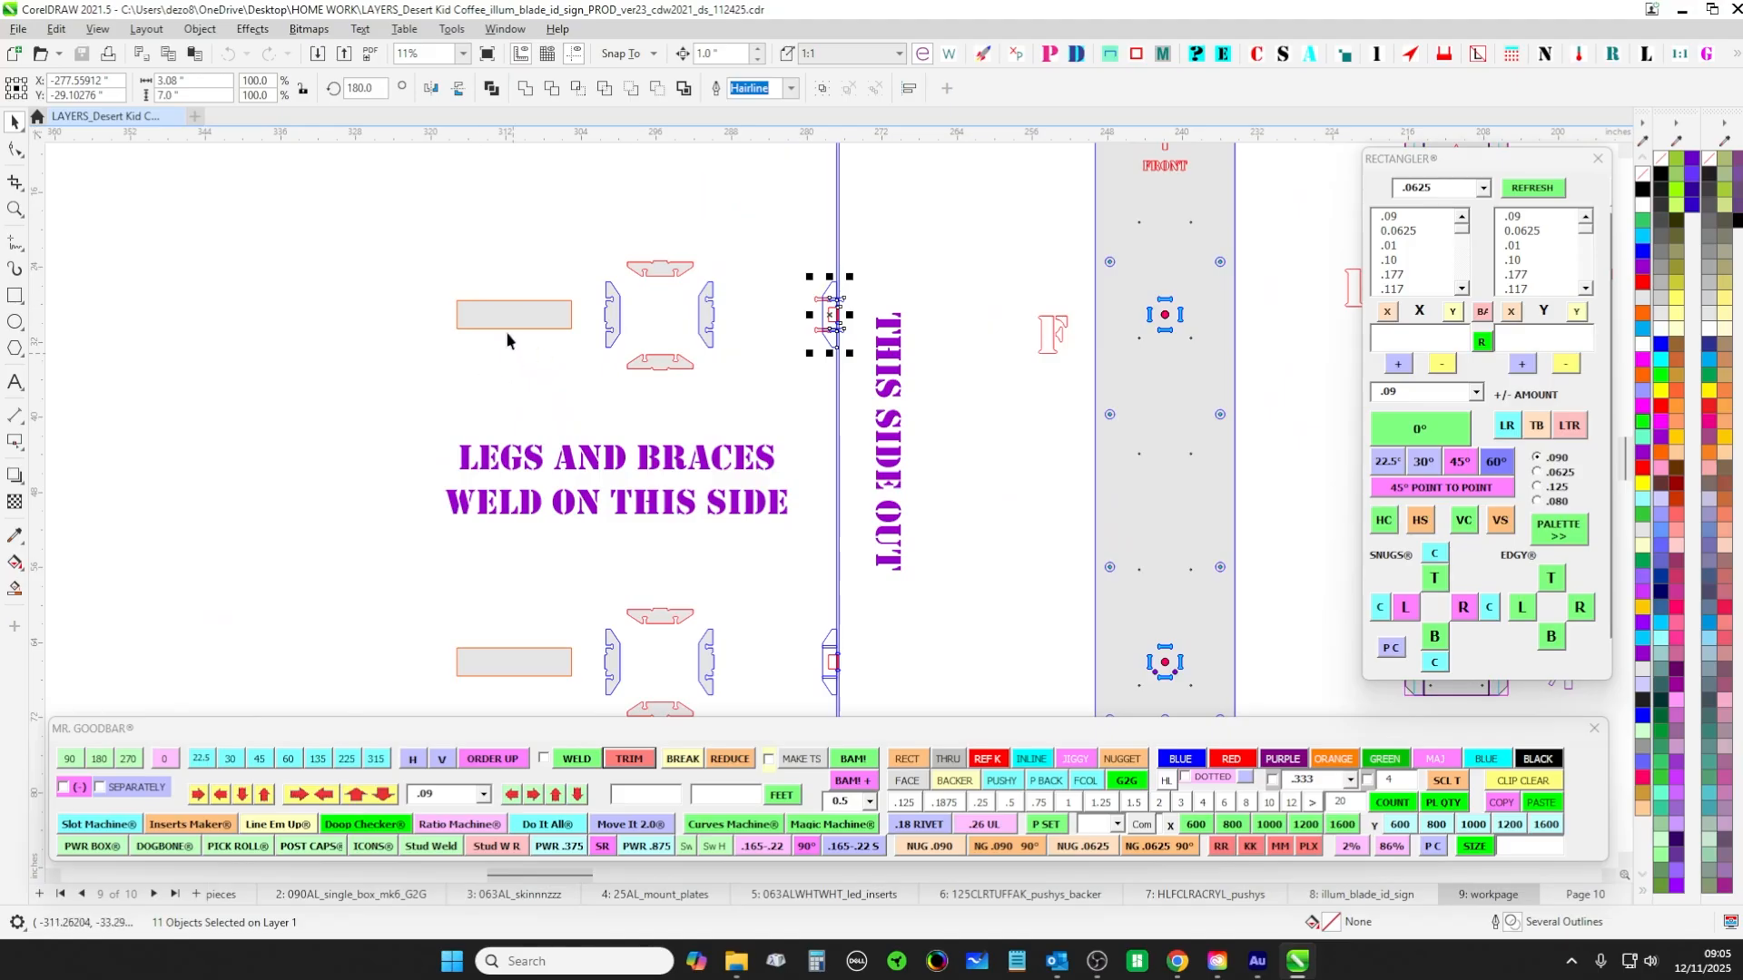
Select the upper and then the lower tube leg beside the LEGS AND BRACES WELD ON THIS SIDE note
{"action": "left_click", "coordinate": [506, 315]}
{"action": "left_click", "coordinate": [570, 663]}
{"action": "left_click_drag", "start_coordinate": [712, 548], "coordinate": [467, 487]}
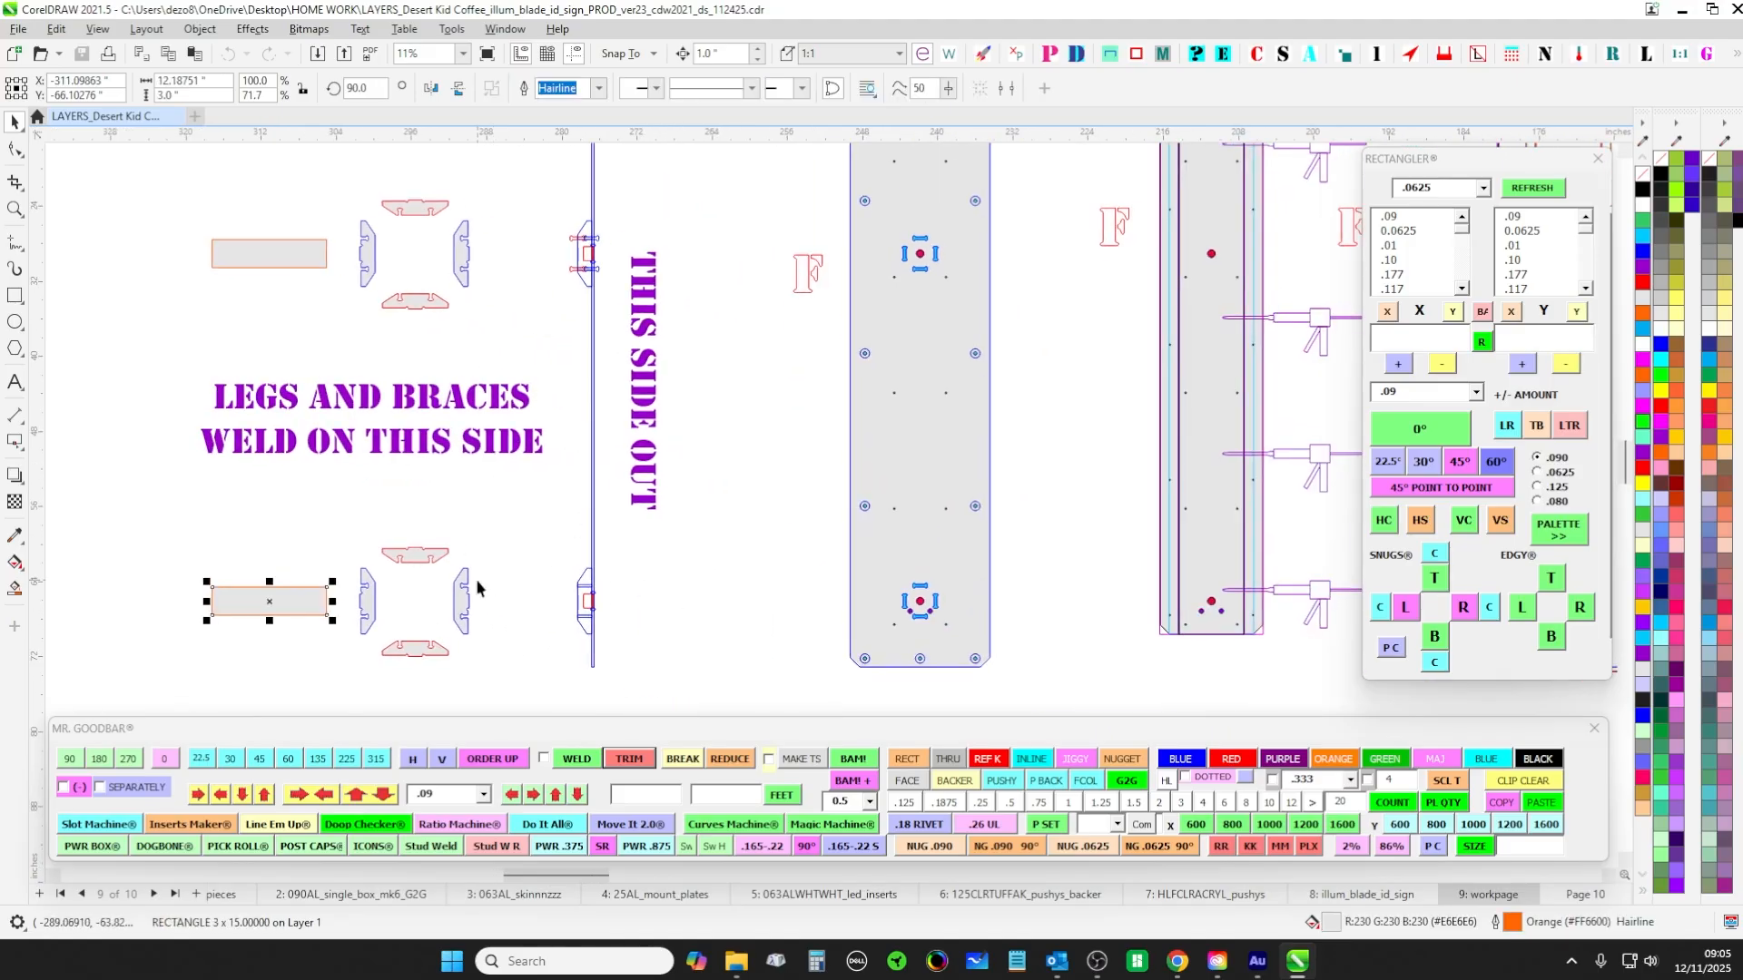
Trace the upper 3/4" rod from the wall bracket through the tube leg and braces into the STRBD cabinet
{"action": "scroll", "coordinate": [747, 507], "scroll_direction": "down", "scroll_amount": 4}
{"action": "left_click_drag", "start_coordinate": [1003, 495], "coordinate": [167, 526]}
{"action": "scroll", "coordinate": [740, 438], "scroll_direction": "up", "scroll_amount": 7}
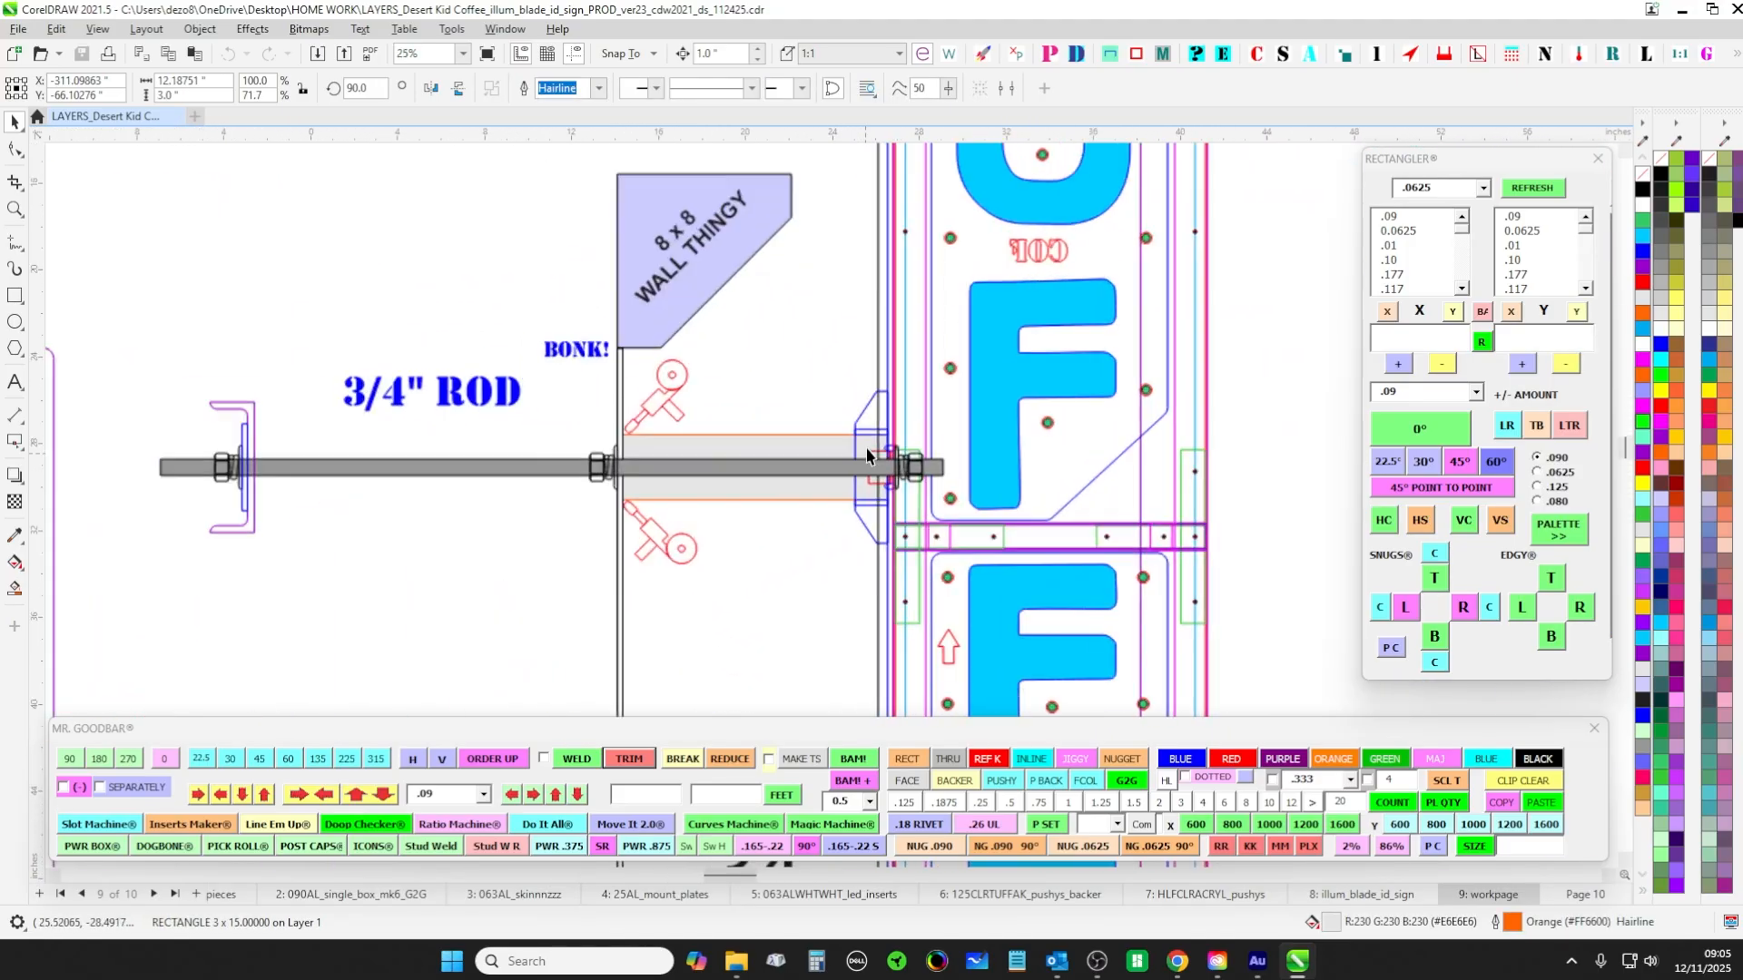
{"action": "scroll", "coordinate": [841, 498], "scroll_direction": "down", "scroll_amount": 3}
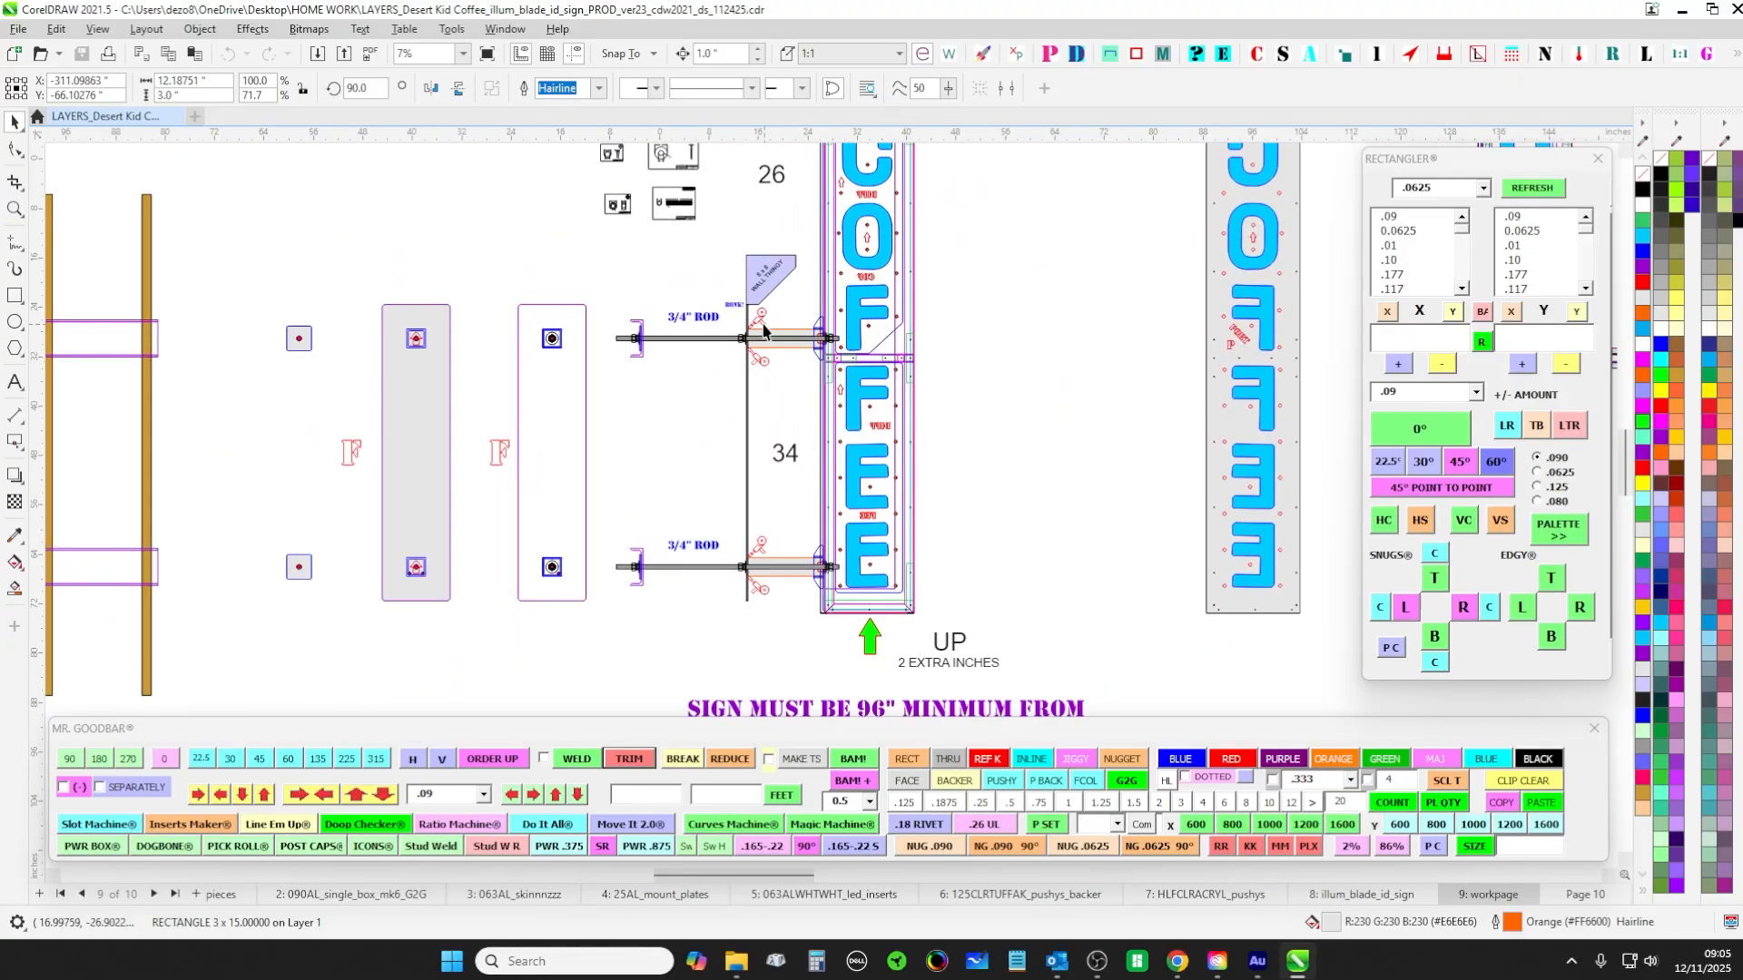
{"action": "scroll", "coordinate": [618, 392], "scroll_direction": "up", "scroll_amount": 3}
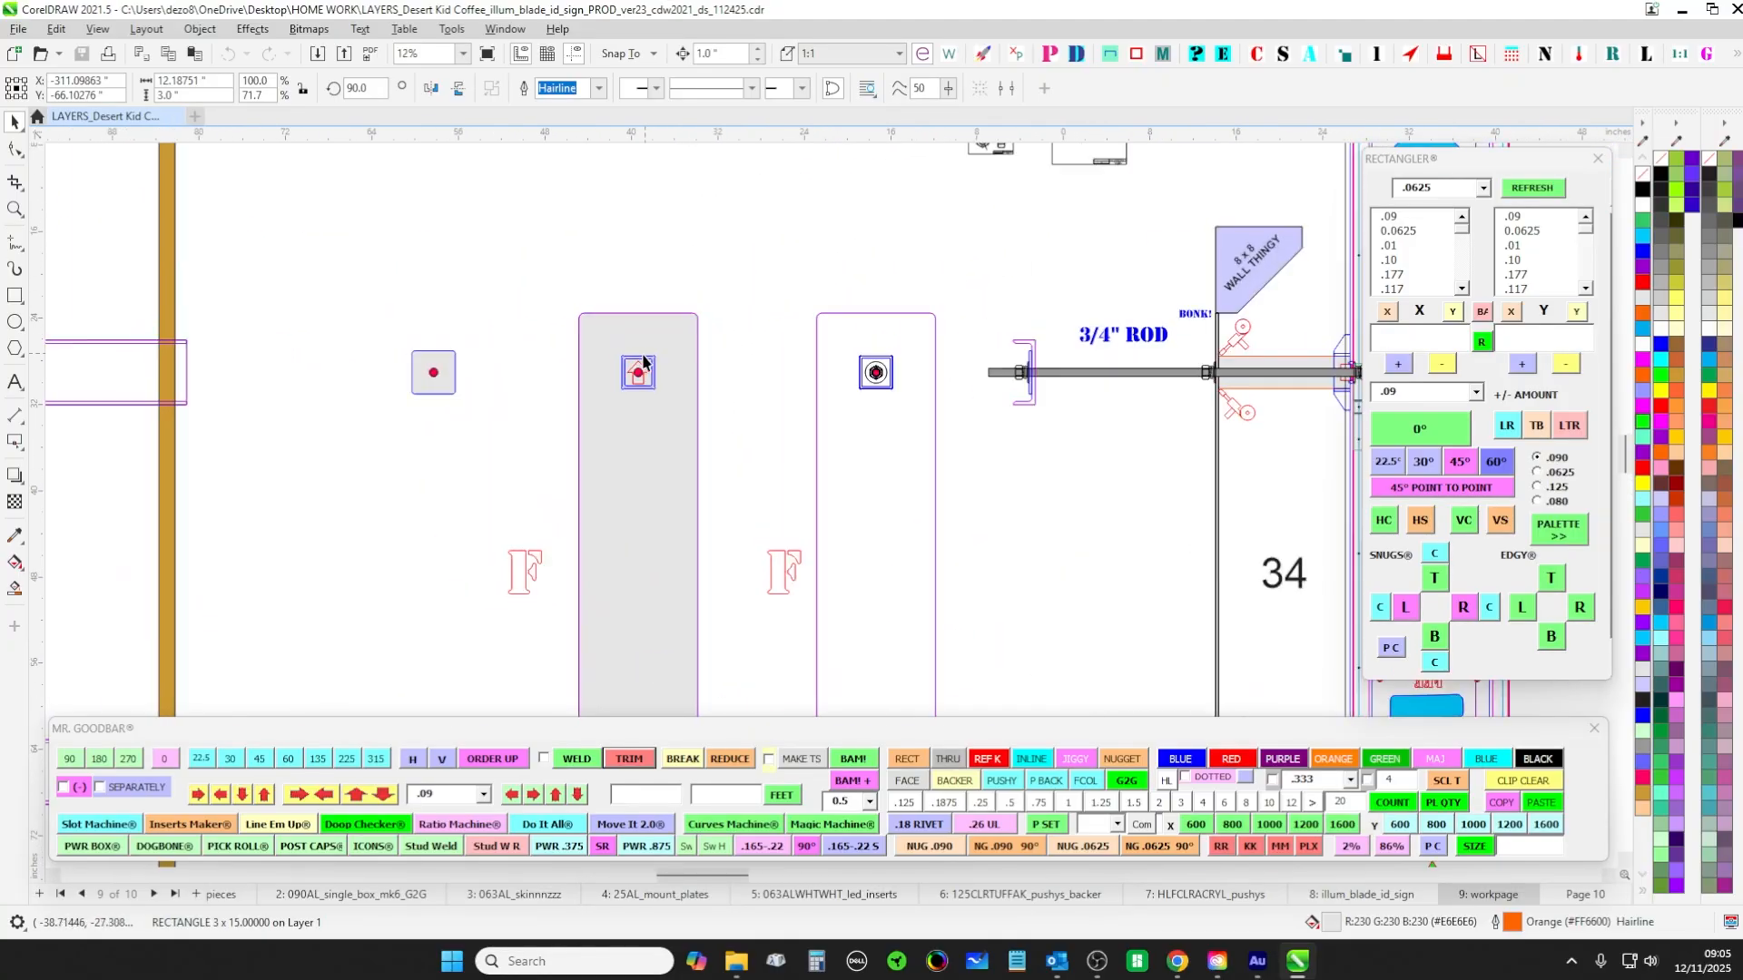
{"action": "left_click_drag", "start_coordinate": [1094, 367], "coordinate": [315, 425]}
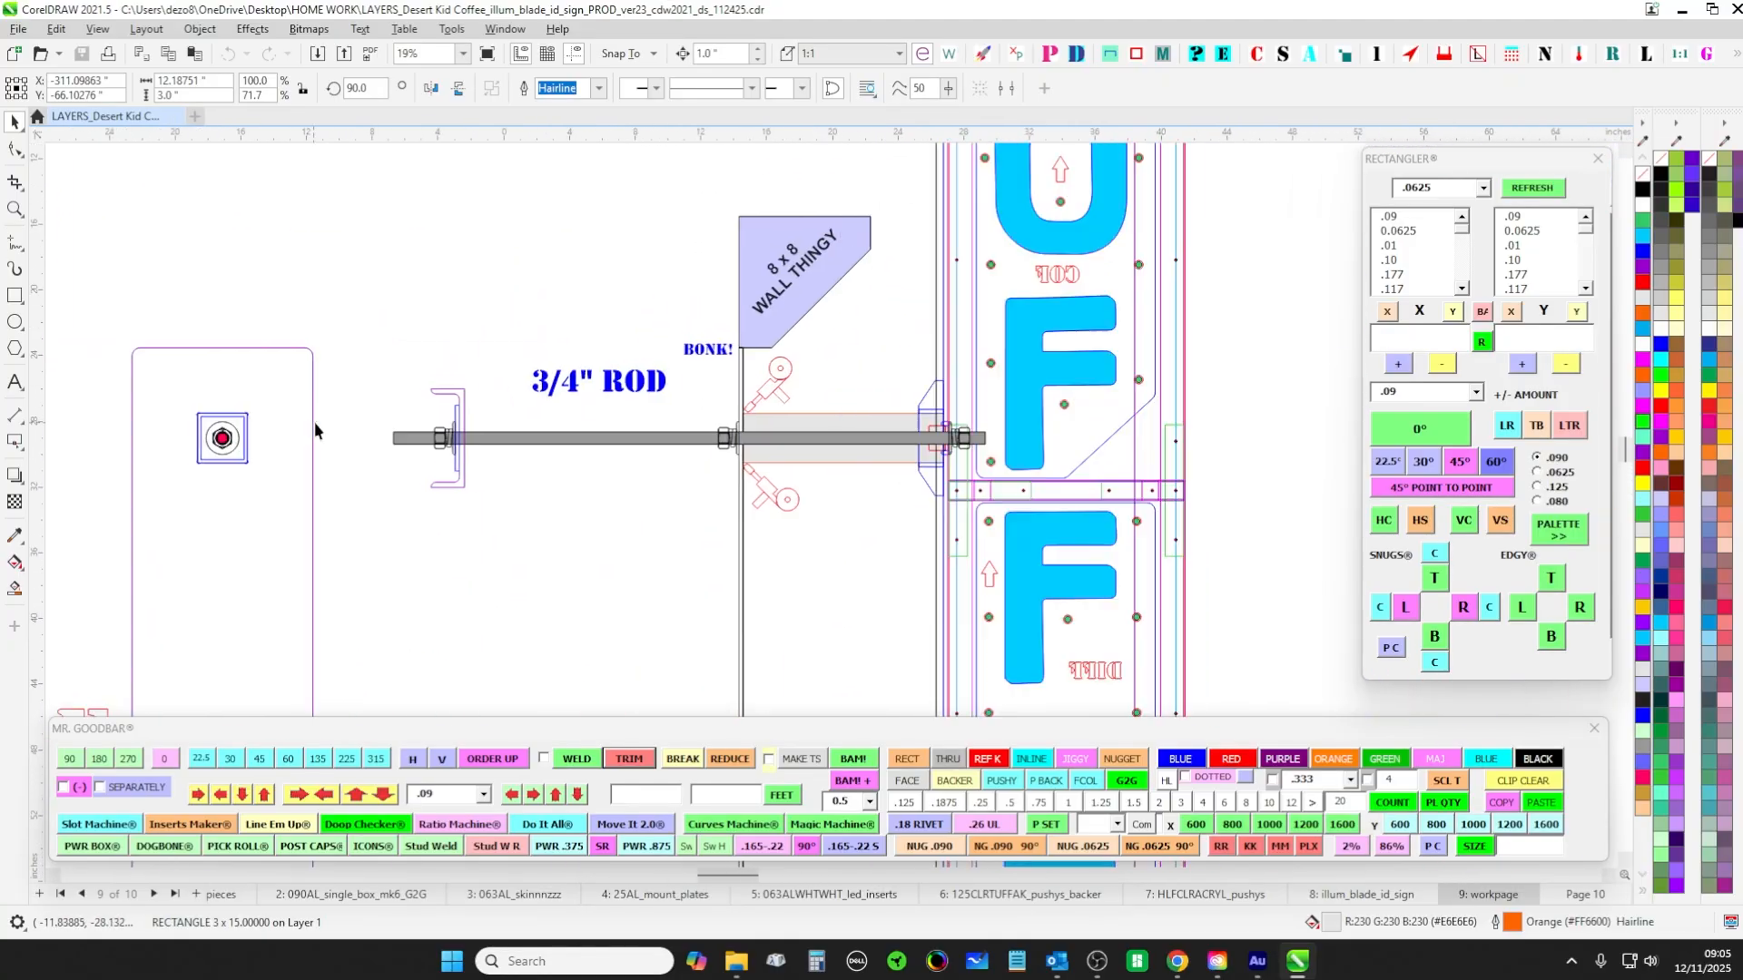
{"action": "scroll", "coordinate": [765, 425], "scroll_direction": "down", "scroll_amount": 4}
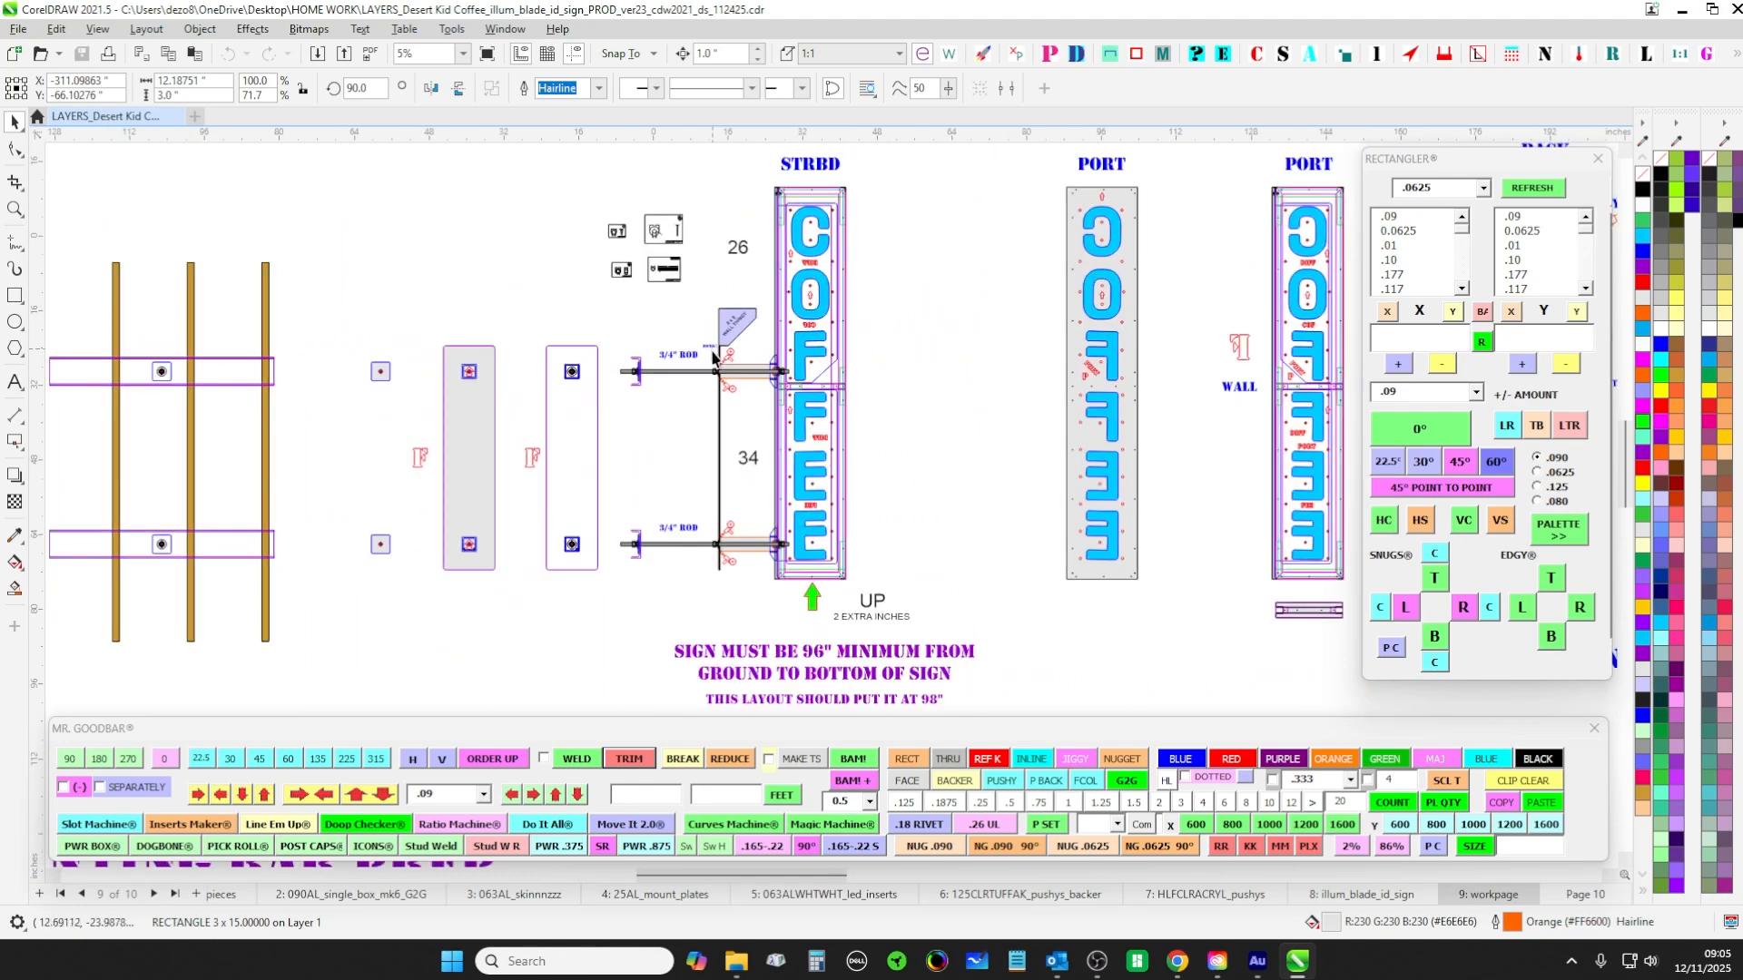
Clear the selection and examine the 8 x 8 WALL THINGY block's position relative to the wall plate and STRBD cabinet
{"action": "left_click", "coordinate": [708, 347]}
{"action": "key", "text": "Escape"}
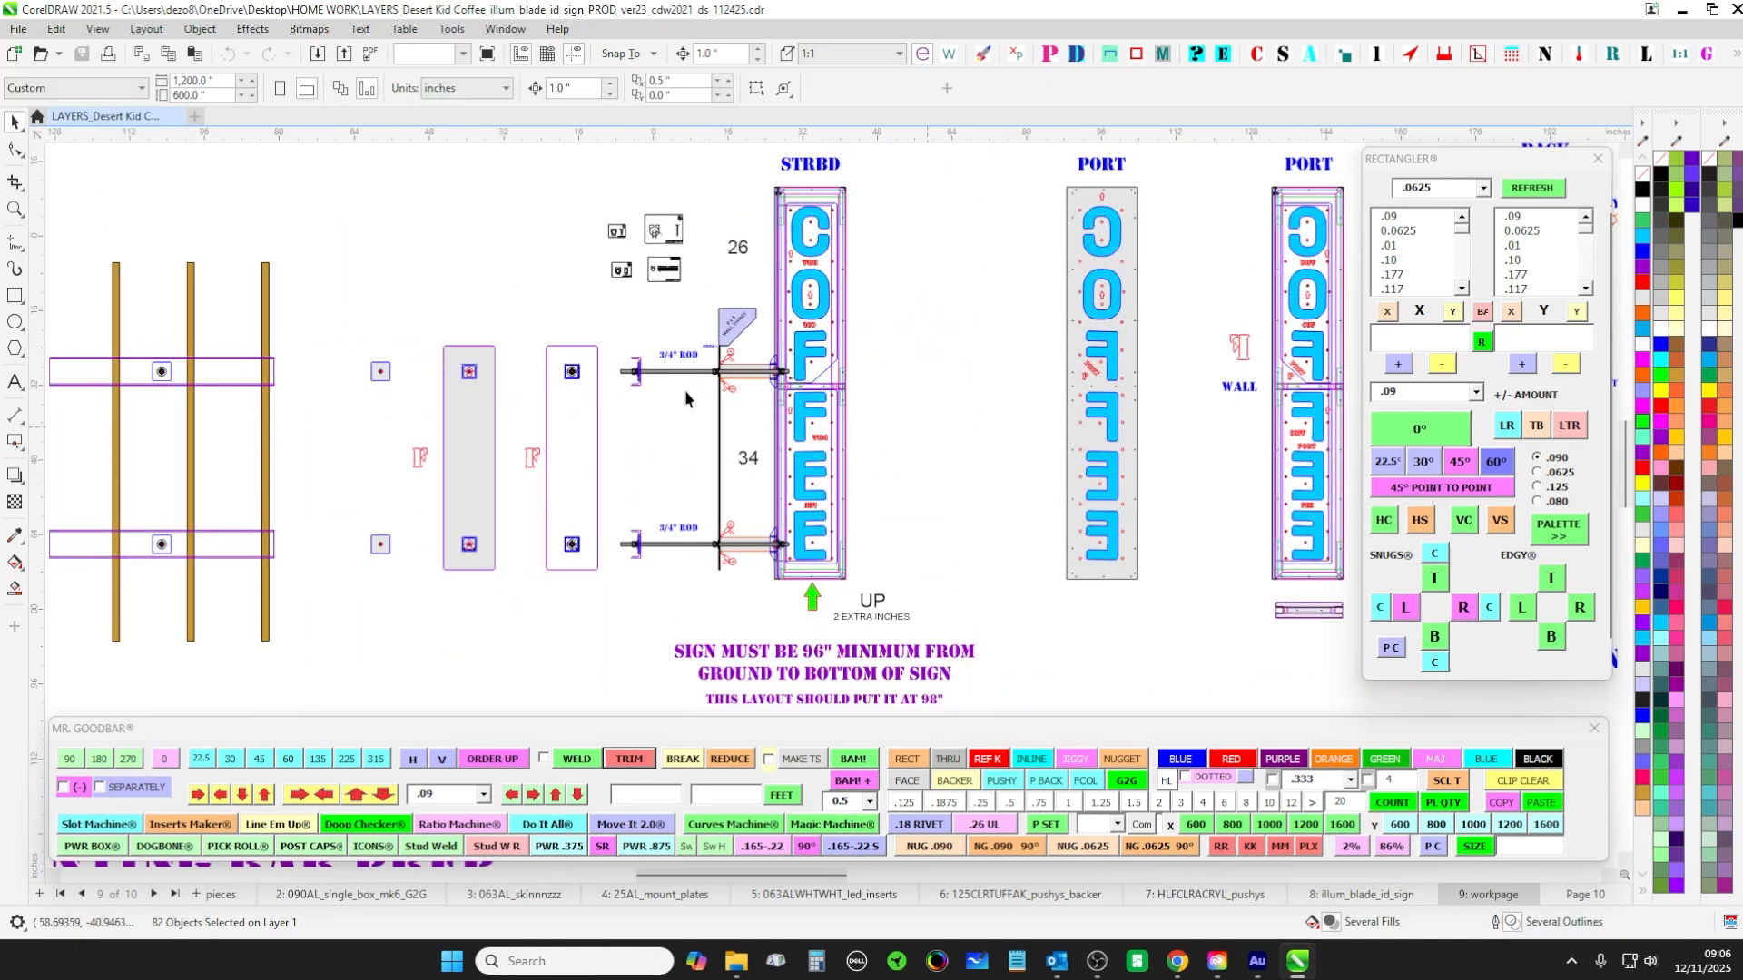
{"action": "scroll", "coordinate": [635, 515], "scroll_direction": "up", "scroll_amount": 3}
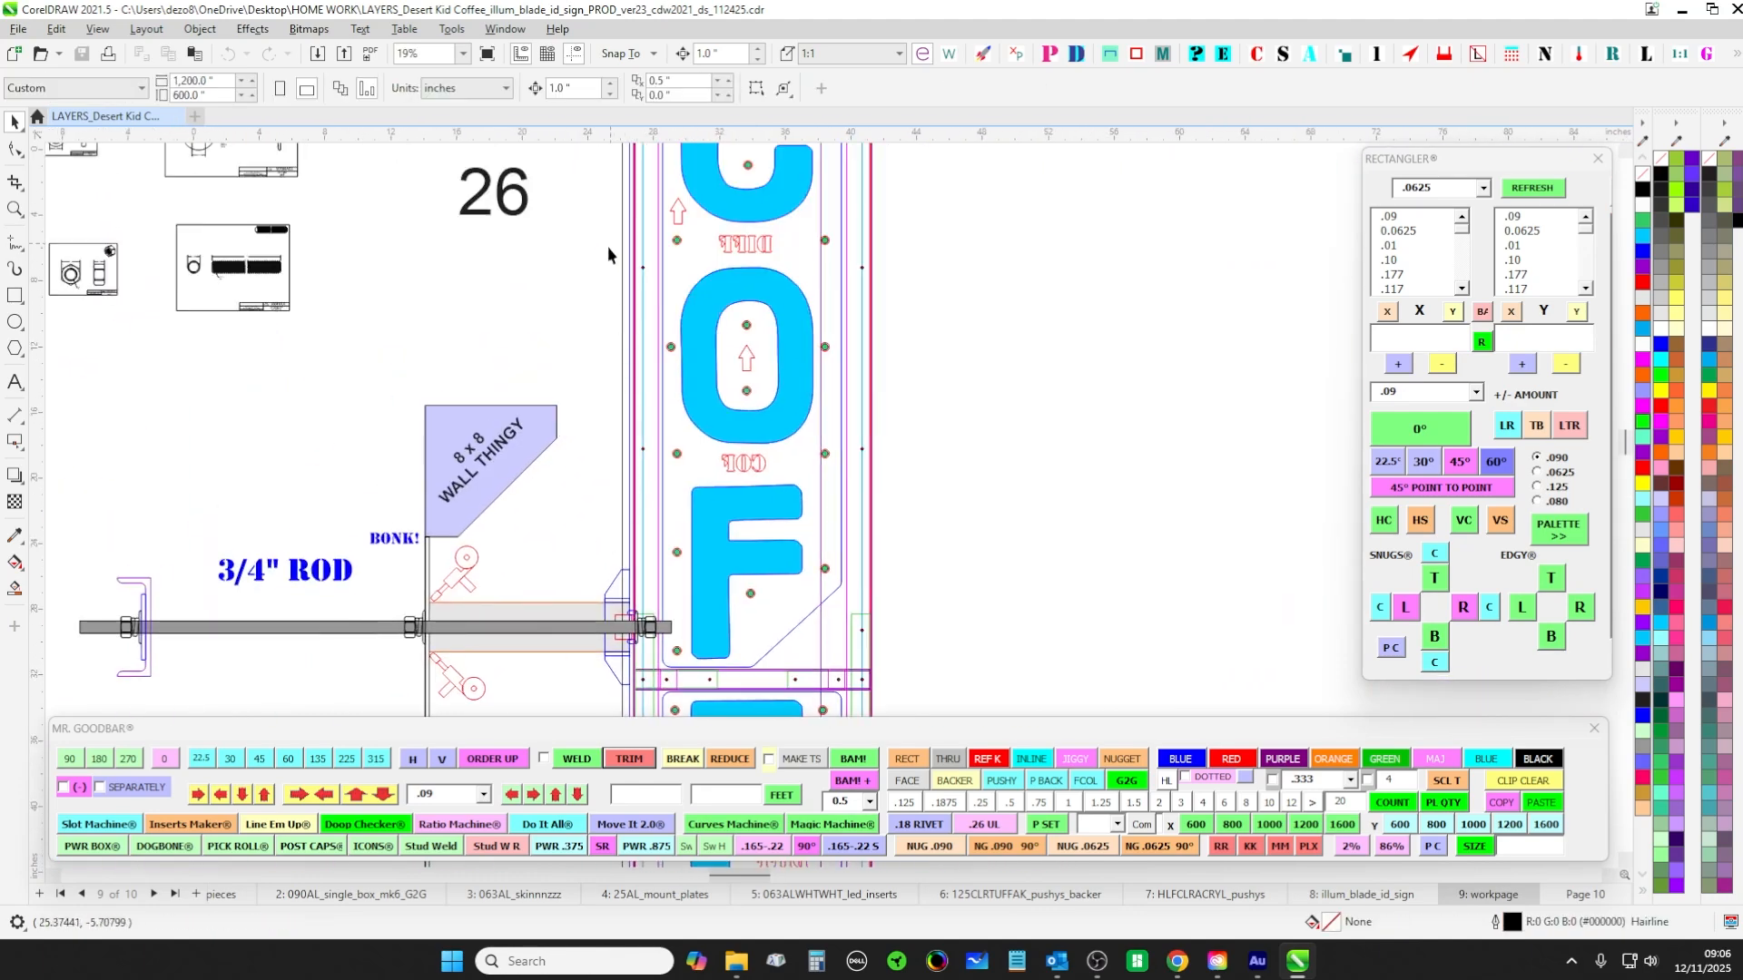
{"action": "scroll", "coordinate": [627, 308], "scroll_direction": "up", "scroll_amount": 3}
{"action": "scroll", "coordinate": [626, 310], "scroll_direction": "down", "scroll_amount": 1}
{"action": "left_click_drag", "start_coordinate": [897, 554], "coordinate": [1025, 454]}
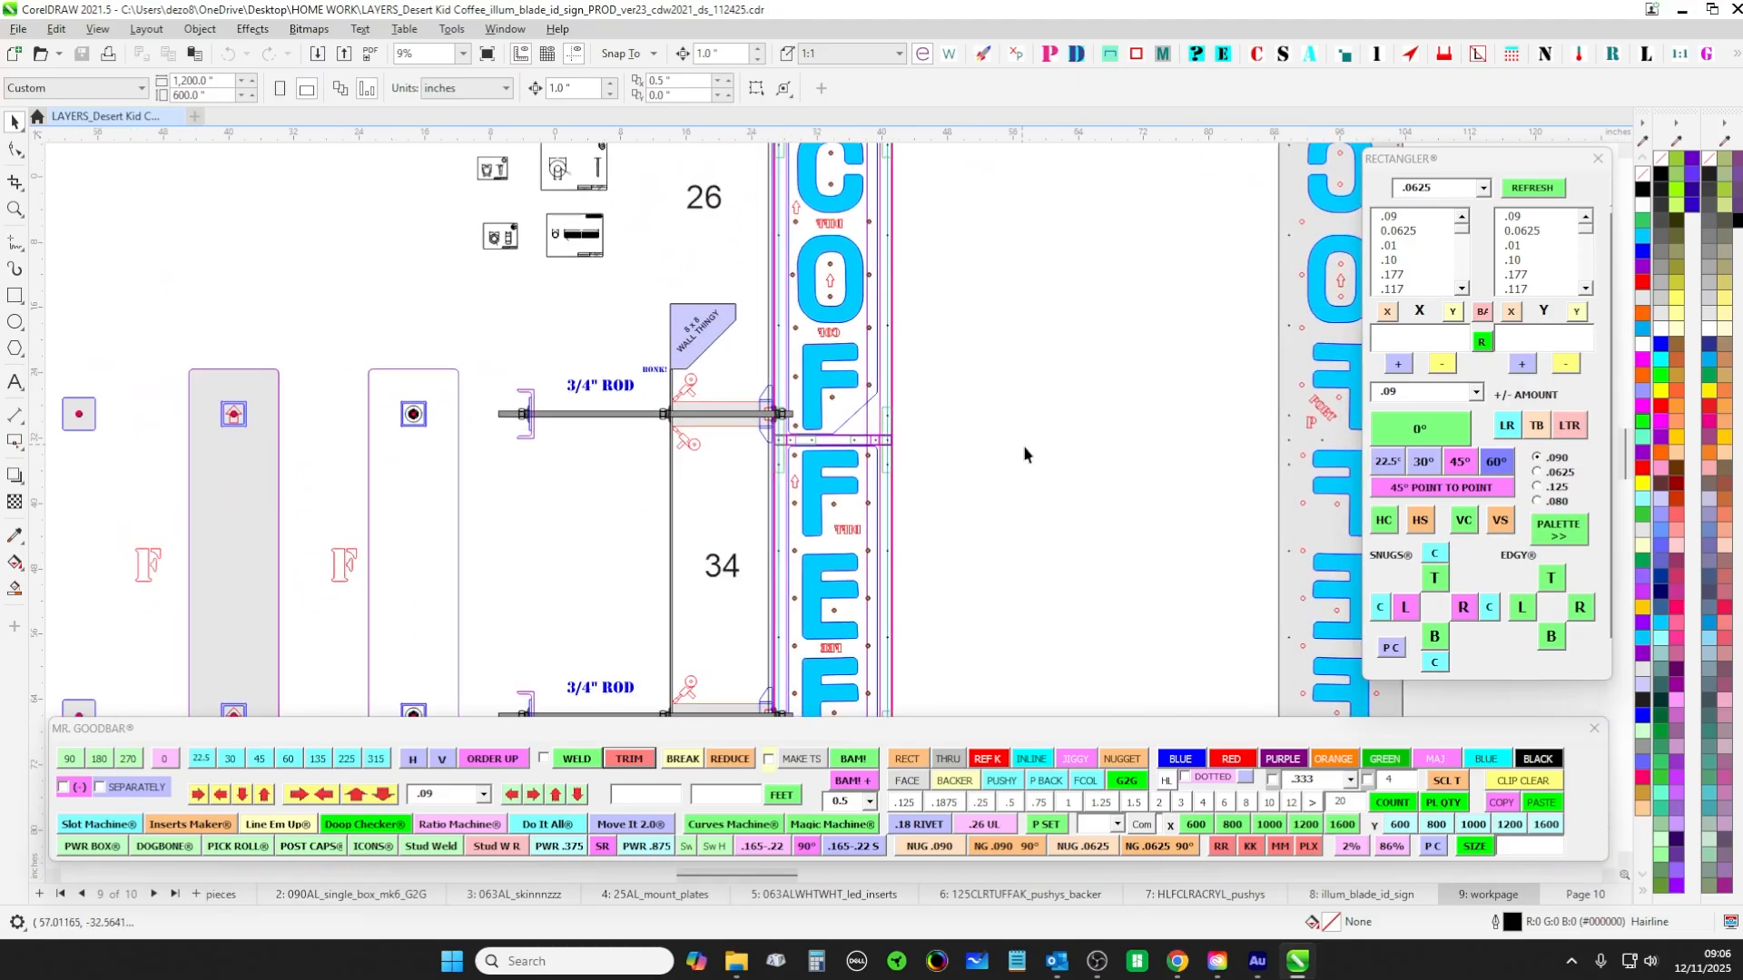
Inspect the BONK! point where the wall plate meets the 8 x 8 block, selecting the block and then clearing the selection
{"action": "scroll", "coordinate": [641, 563], "scroll_direction": "up", "scroll_amount": 4}
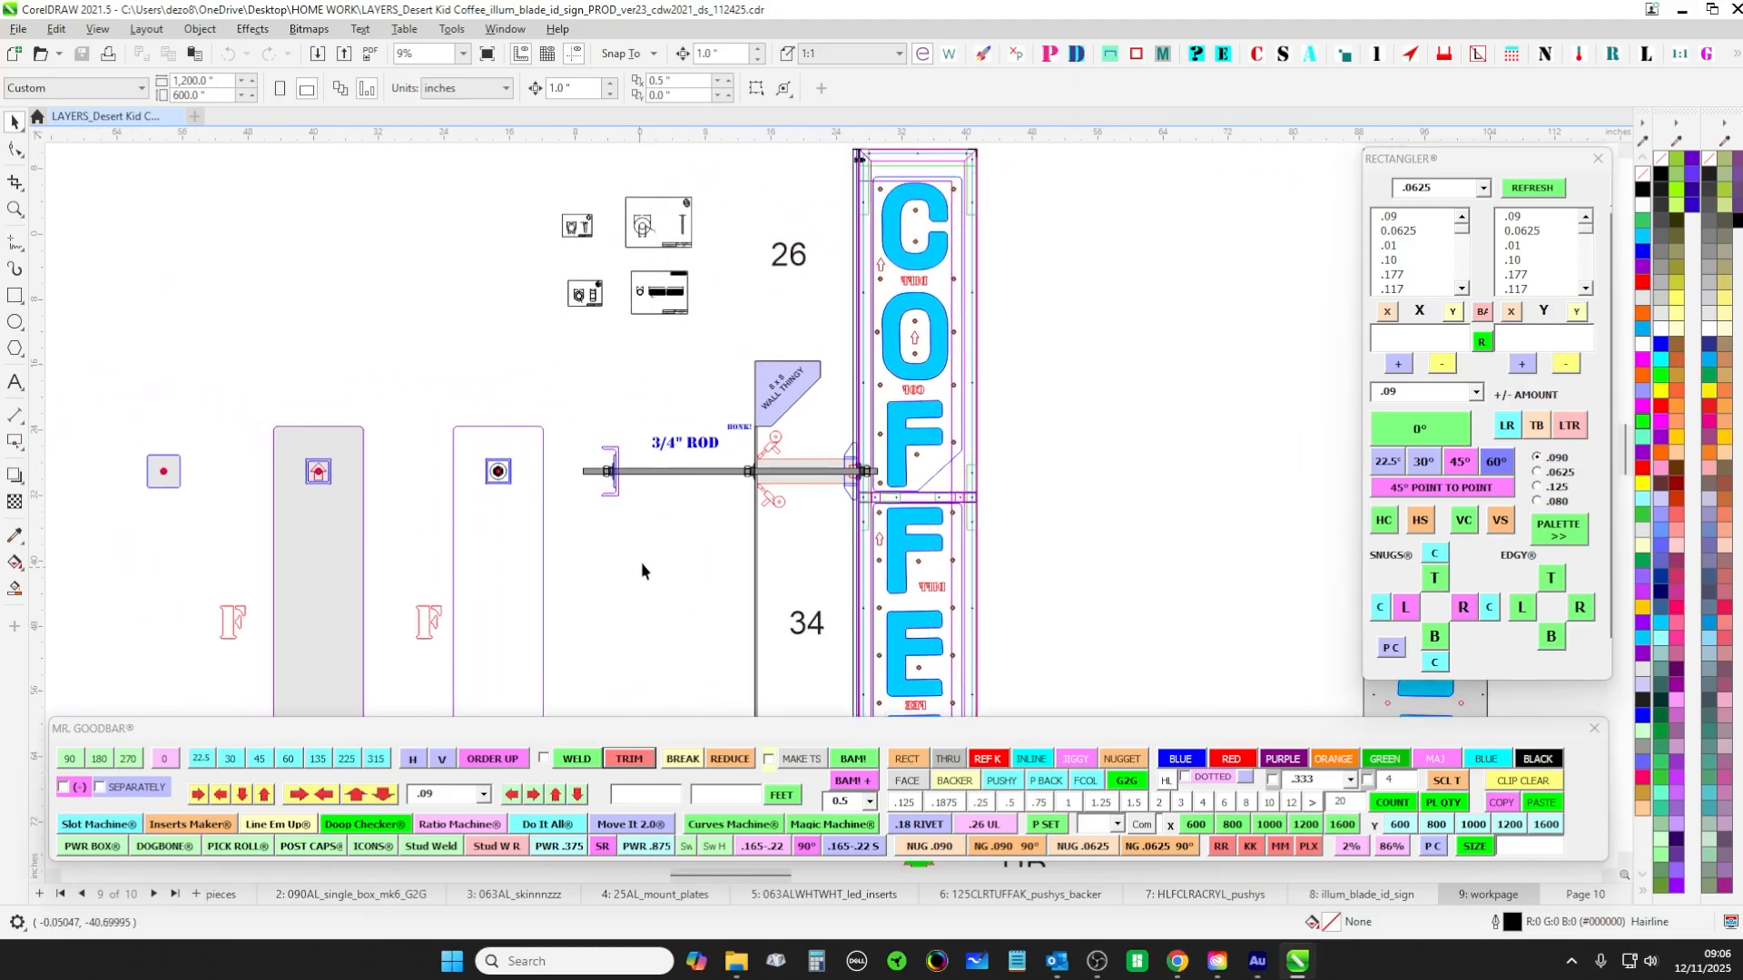
{"action": "left_click_drag", "start_coordinate": [770, 382], "coordinate": [594, 517]}
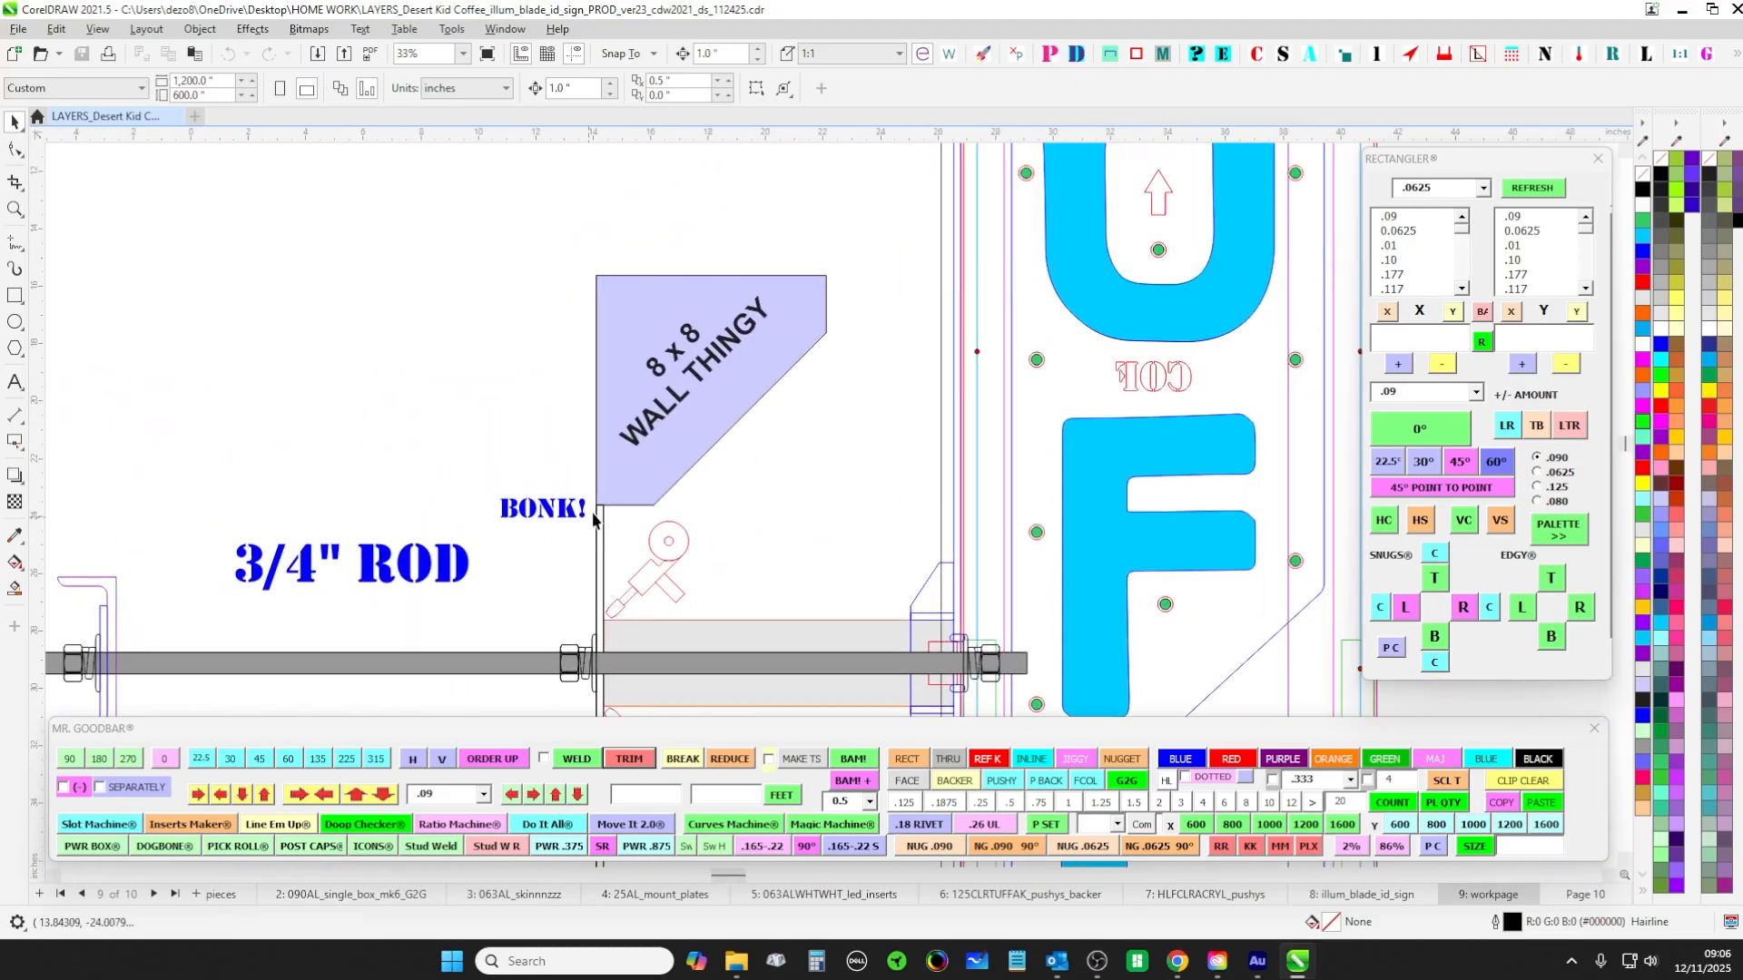
{"action": "left_click_drag", "start_coordinate": [909, 583], "coordinate": [903, 574]}
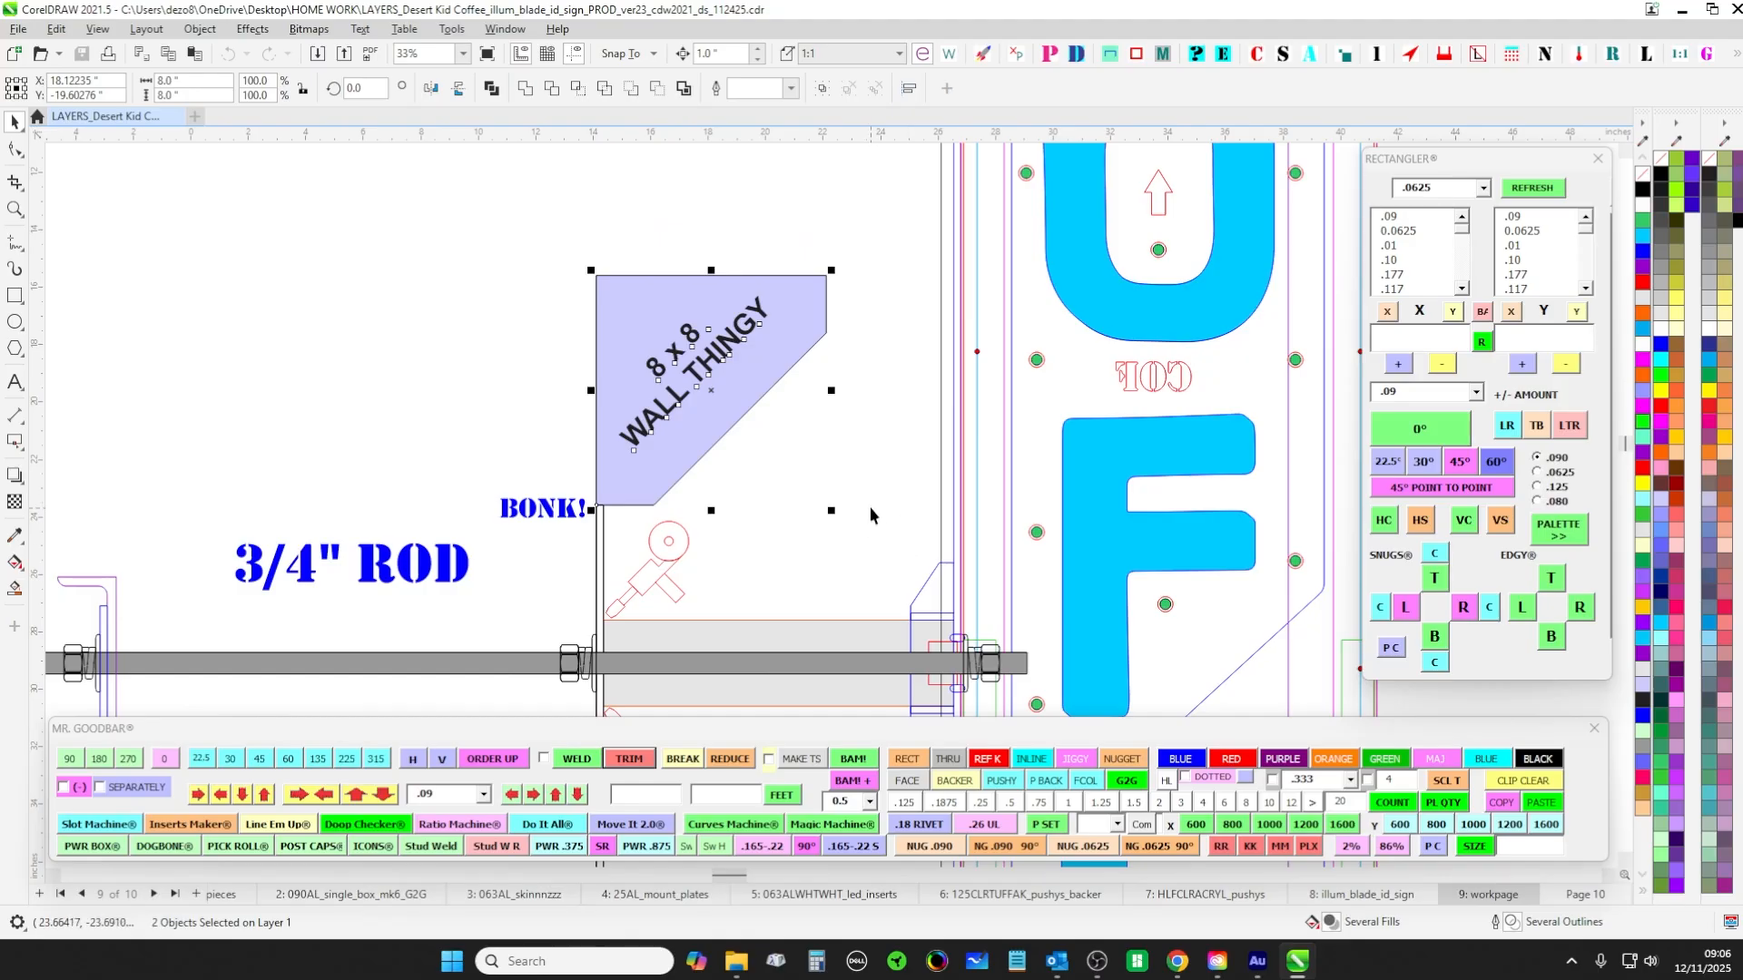
{"action": "left_click_drag", "start_coordinate": [772, 560], "coordinate": [857, 445]}
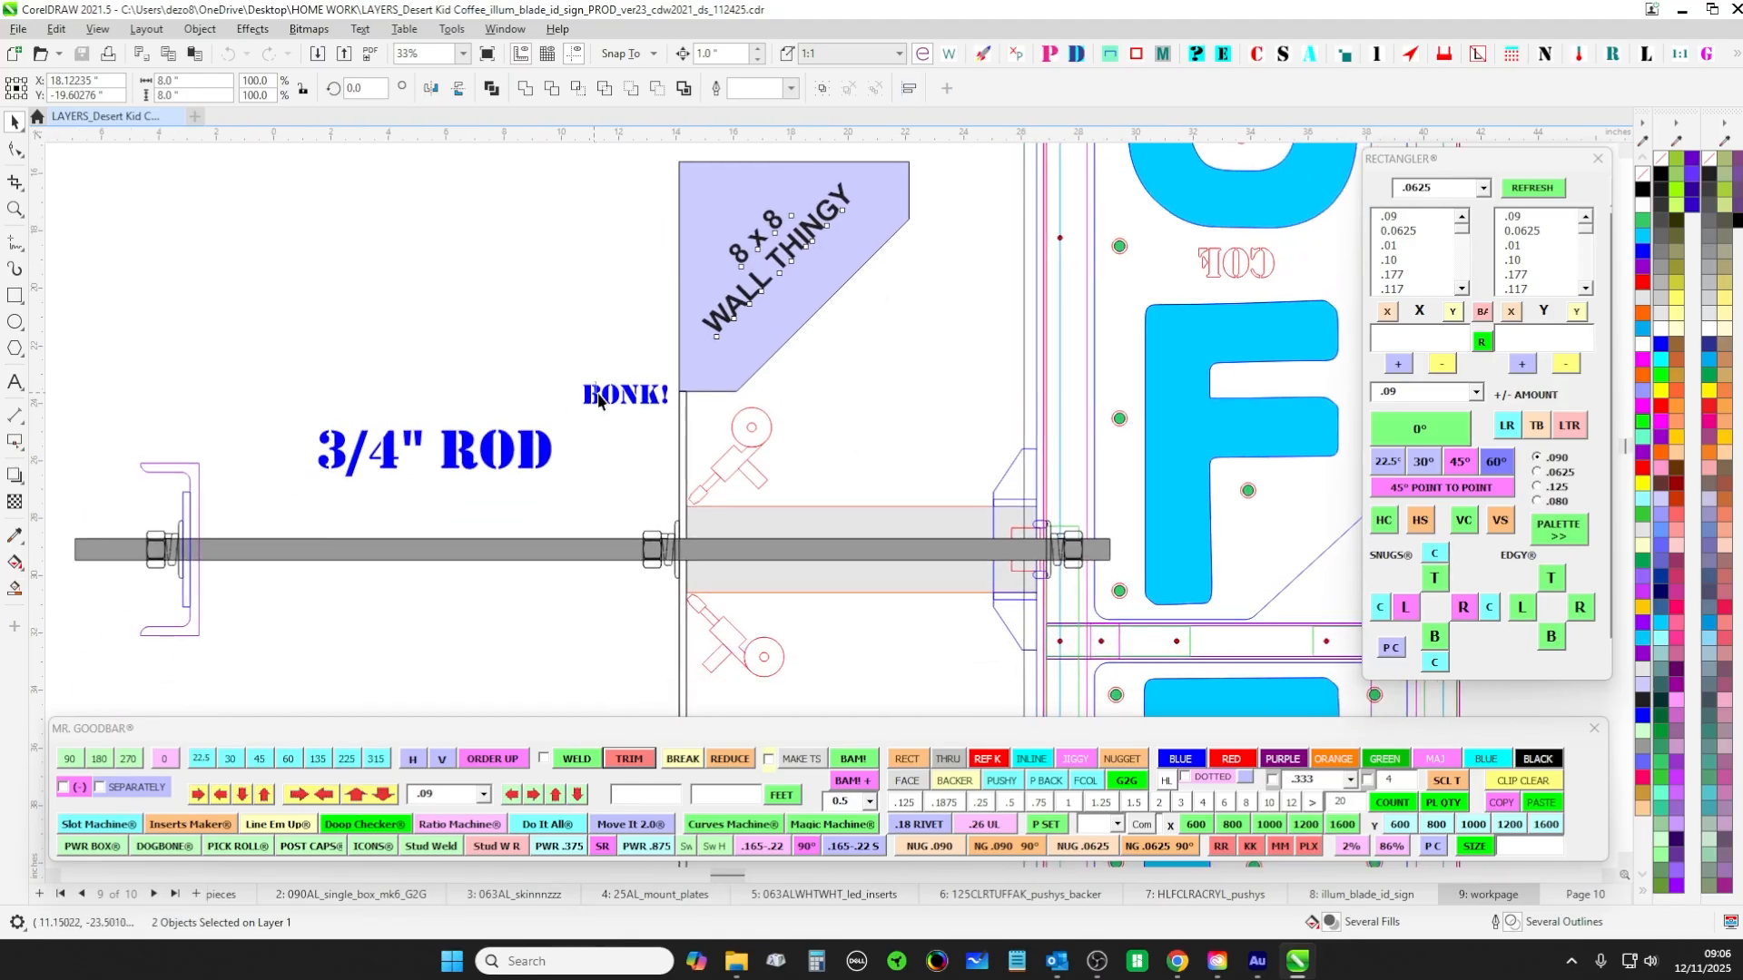
{"action": "left_click", "coordinate": [628, 434]}
Follow the wall plate from the 8 x 8 block down to the lower rod and the UP 2 EXTRA INCHES arrow, and back
{"action": "scroll", "coordinate": [632, 435], "scroll_direction": "down", "scroll_amount": 2}
{"action": "scroll", "coordinate": [646, 424], "scroll_direction": "up", "scroll_amount": 1}
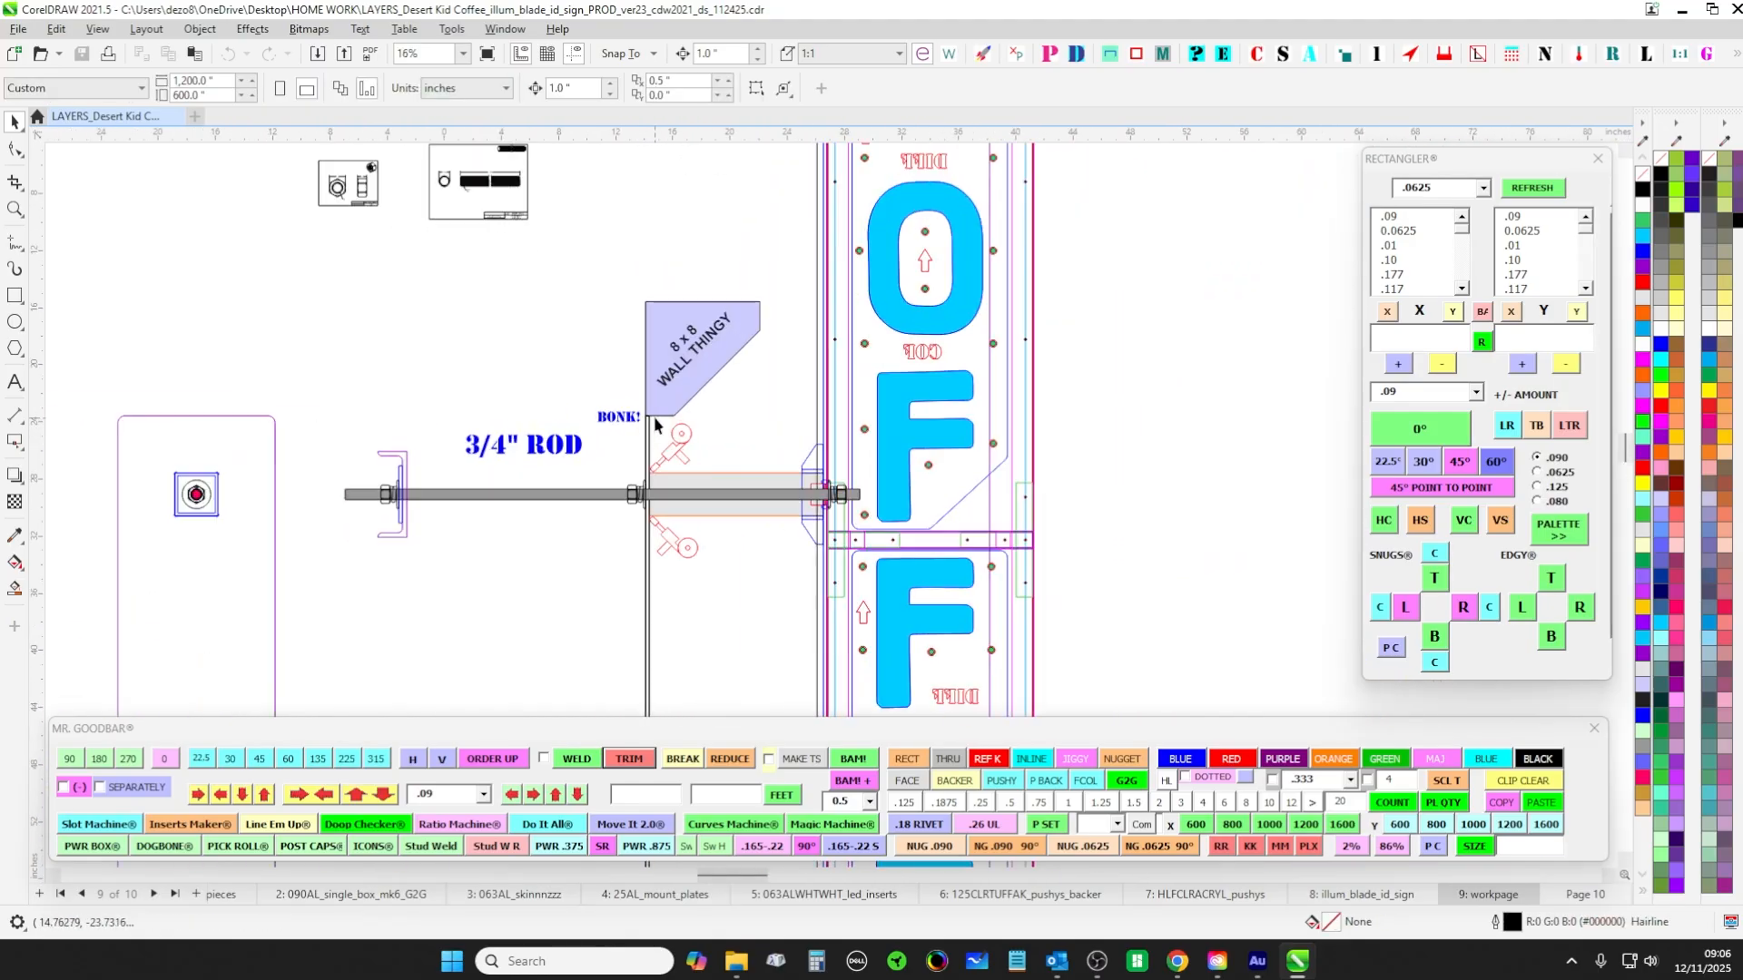
{"action": "scroll", "coordinate": [711, 539], "scroll_direction": "down", "scroll_amount": 1}
{"action": "left_click_drag", "start_coordinate": [831, 694], "coordinate": [817, 541]}
{"action": "scroll", "coordinate": [740, 590], "scroll_direction": "up", "scroll_amount": 1}
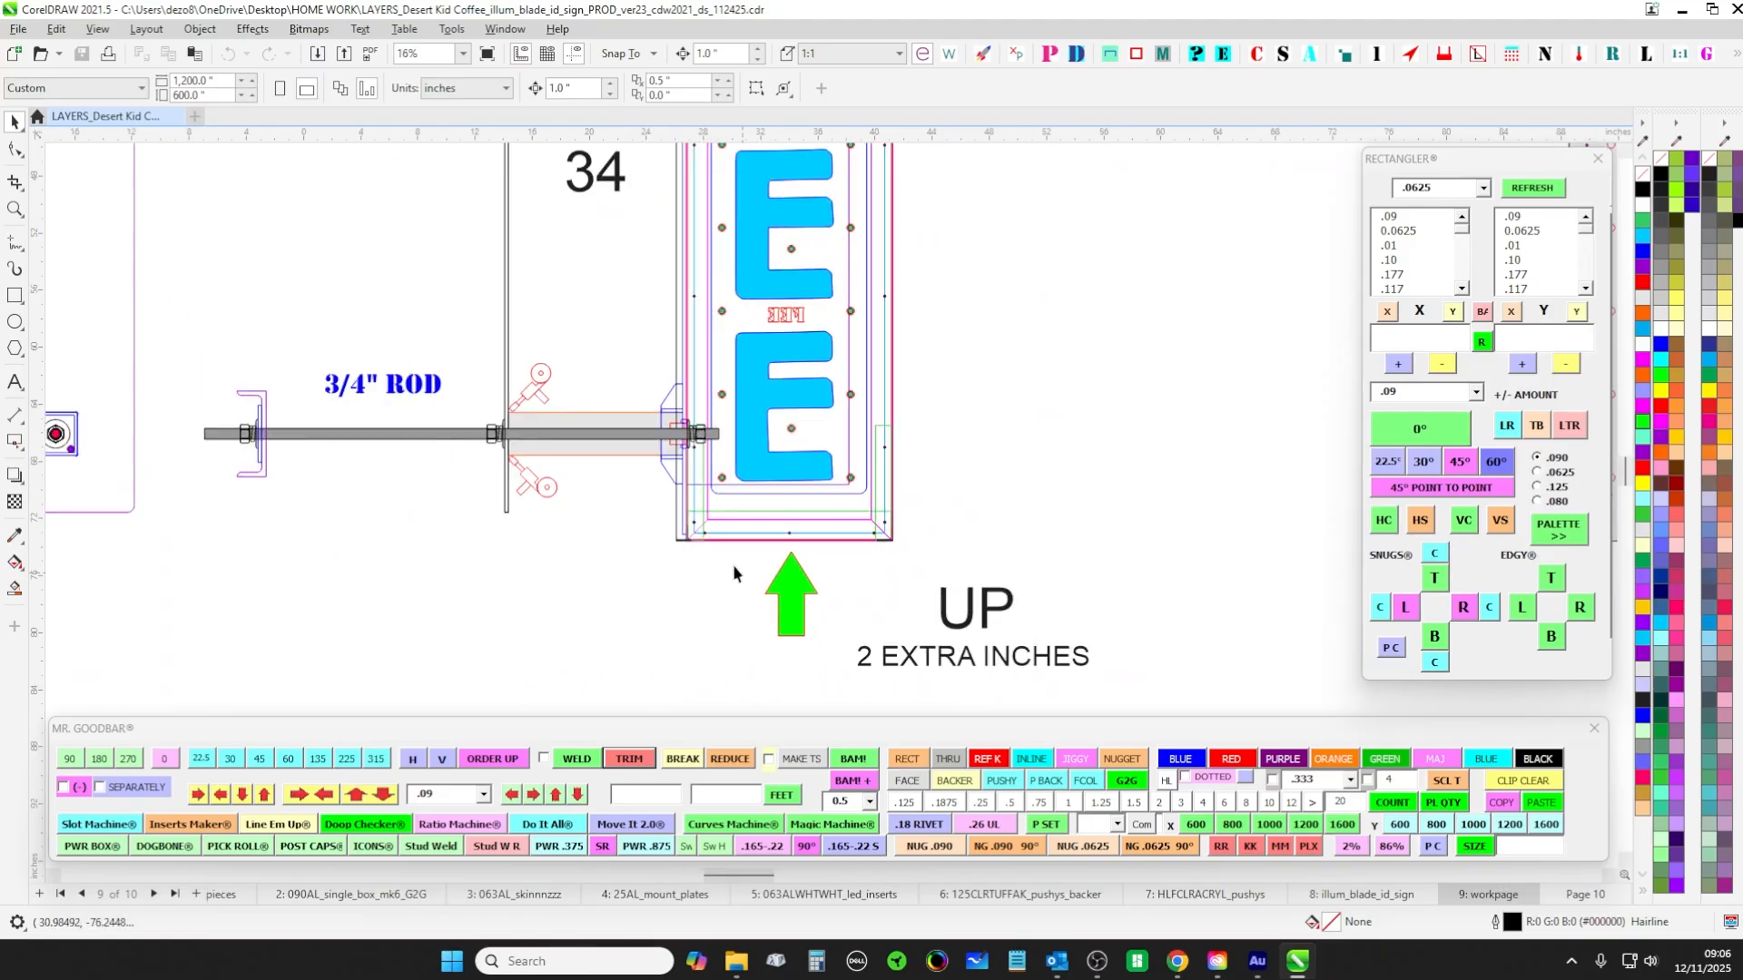
{"action": "scroll", "coordinate": [692, 576], "scroll_direction": "down", "scroll_amount": 1}
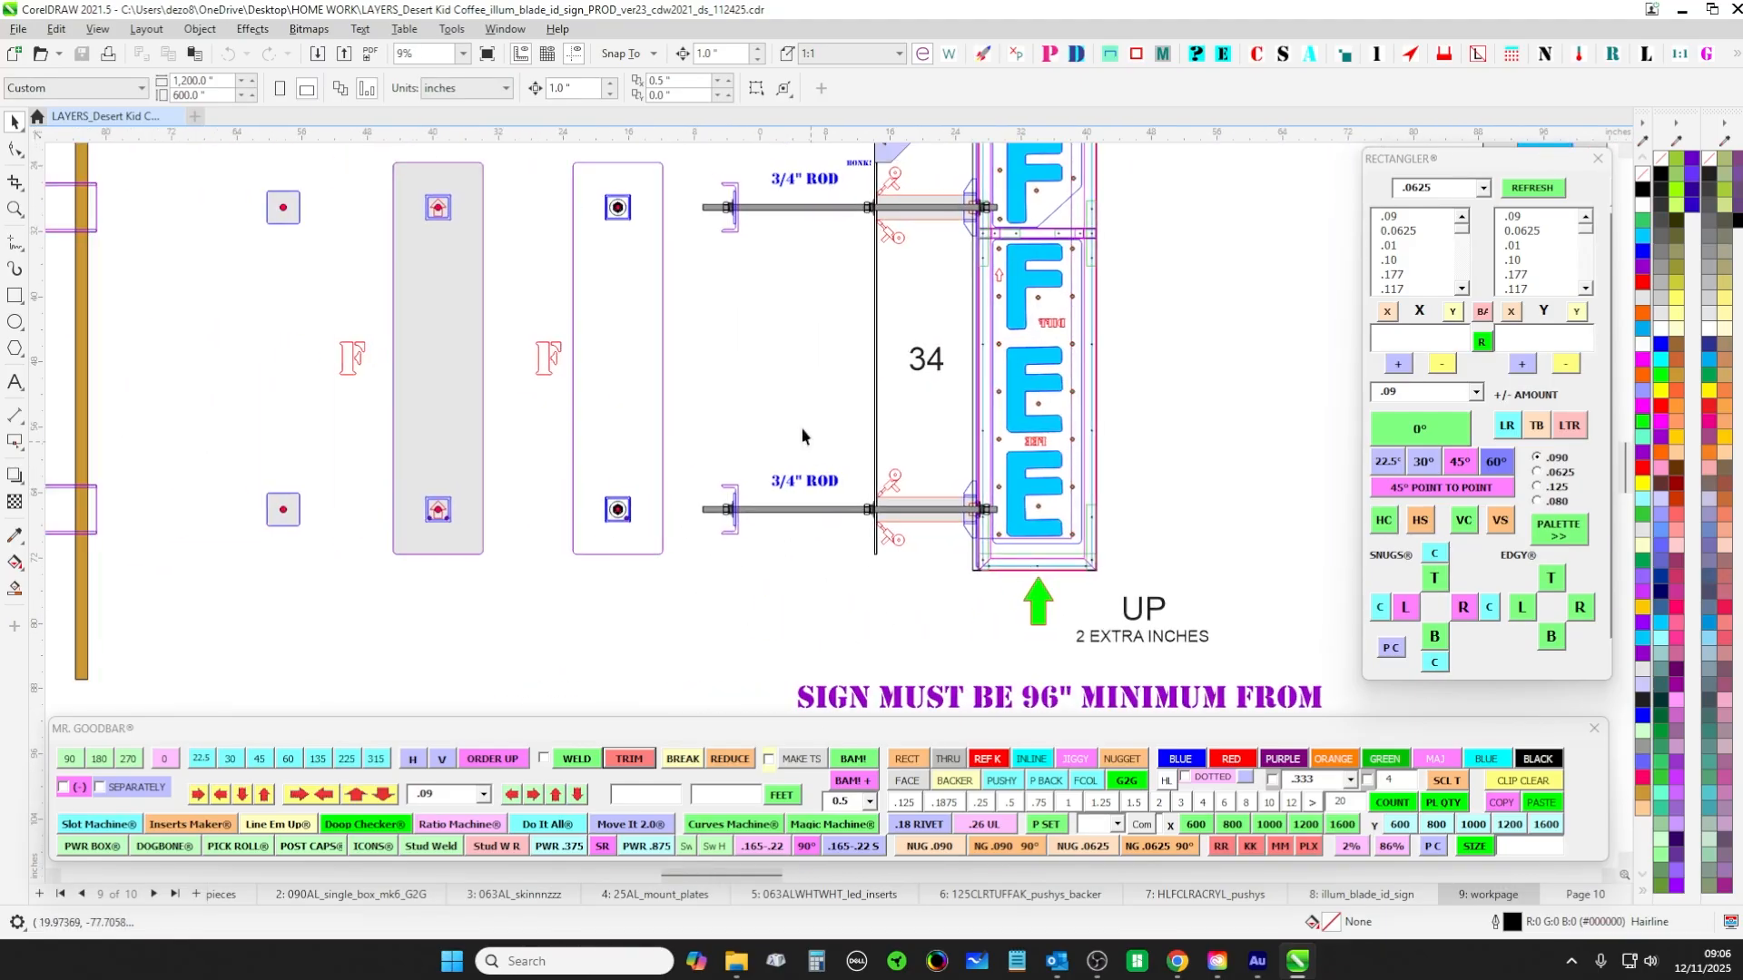
{"action": "left_click_drag", "start_coordinate": [804, 436], "coordinate": [767, 615]}
{"action": "scroll", "coordinate": [784, 441], "scroll_direction": "up", "scroll_amount": 1}
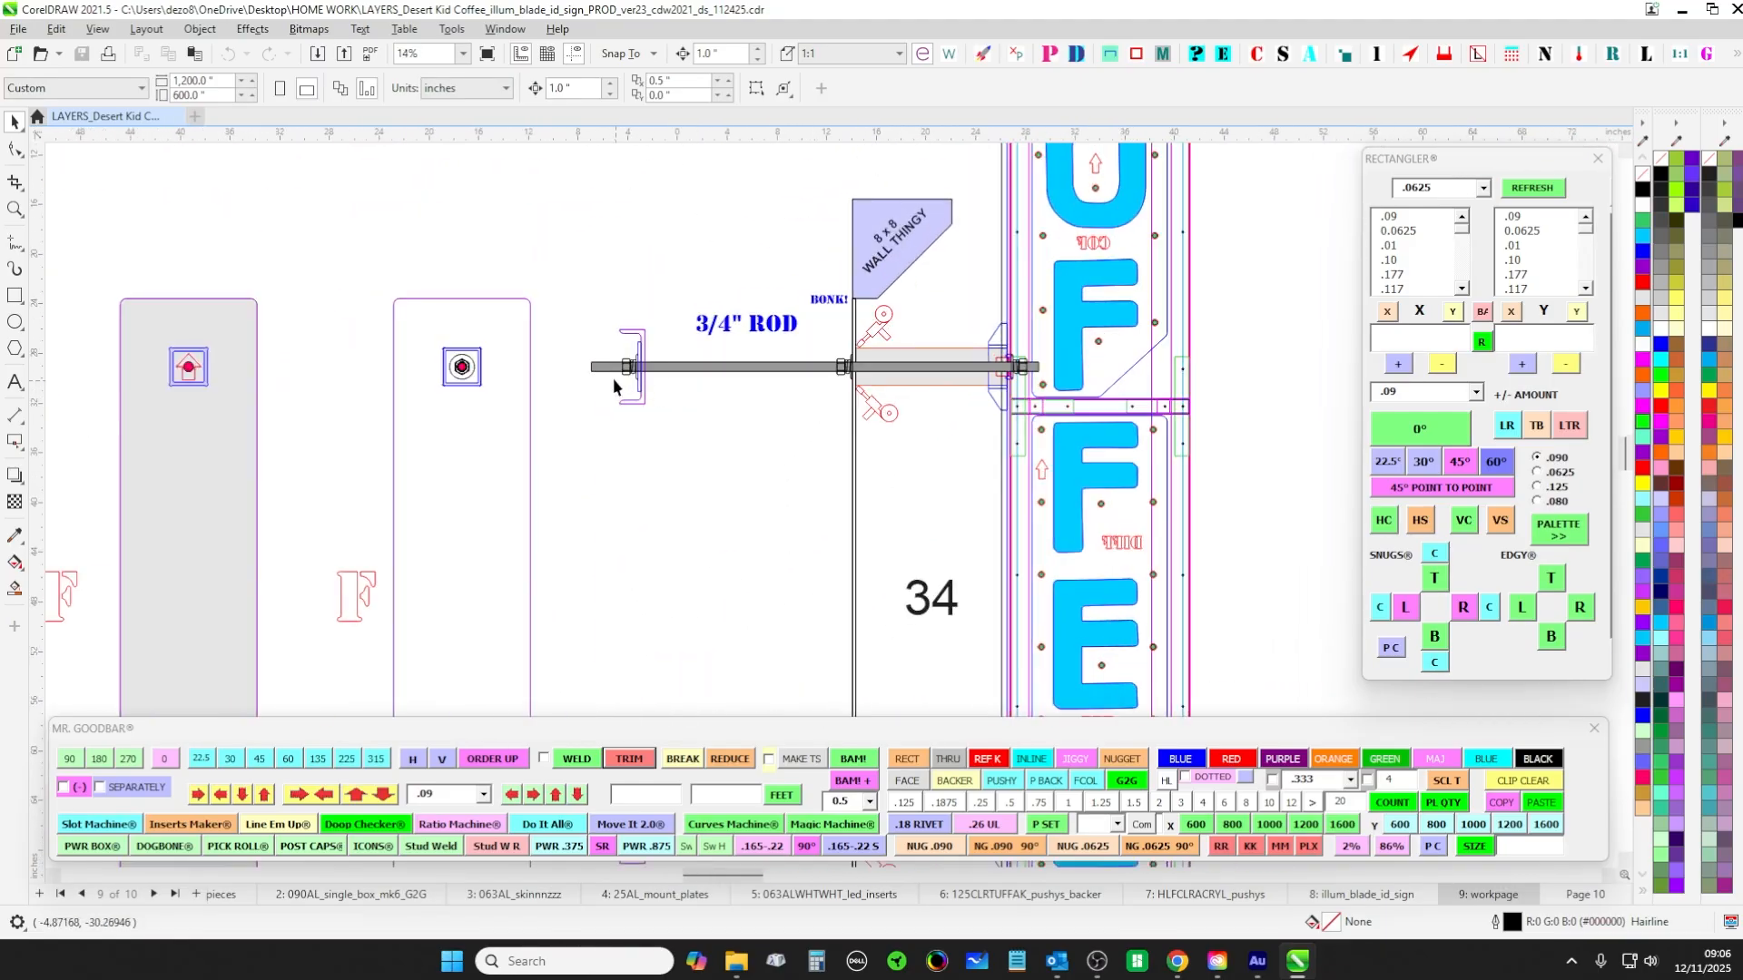
Select the upper and then the lower 3/4" rod, and examine the upper rod's run through the tube leg
{"action": "left_click", "coordinate": [613, 377]}
{"action": "scroll", "coordinate": [655, 515], "scroll_direction": "down", "scroll_amount": 2}
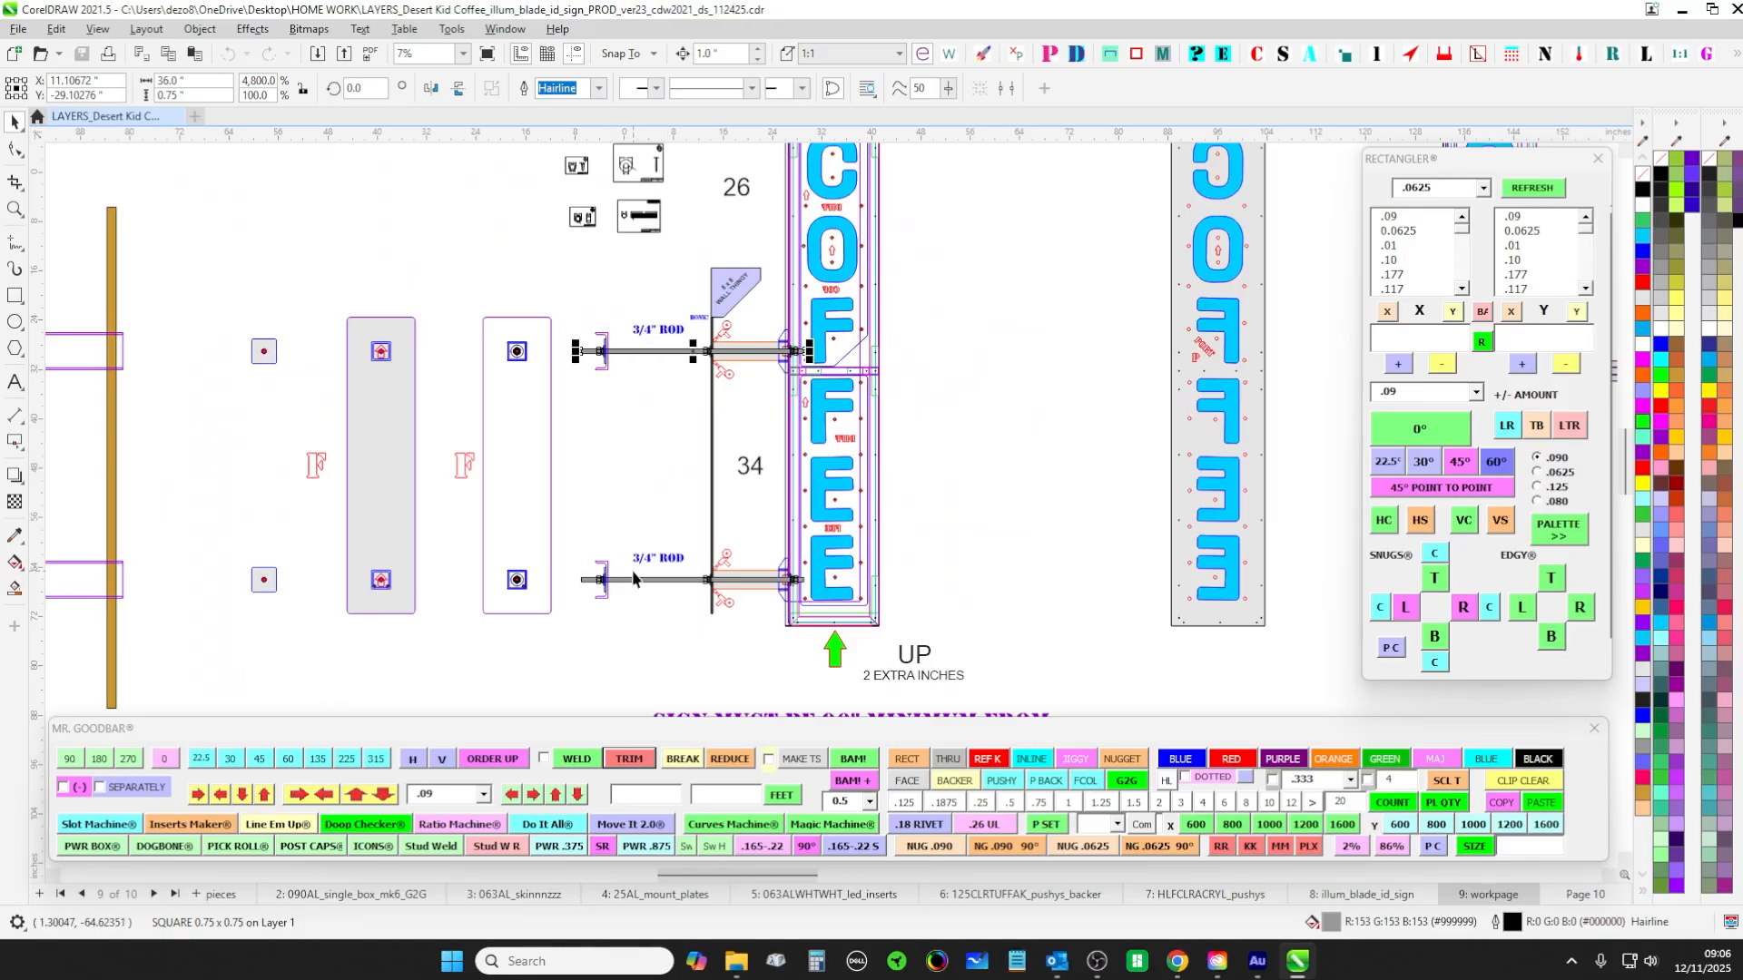
{"action": "left_click", "coordinate": [636, 581]}
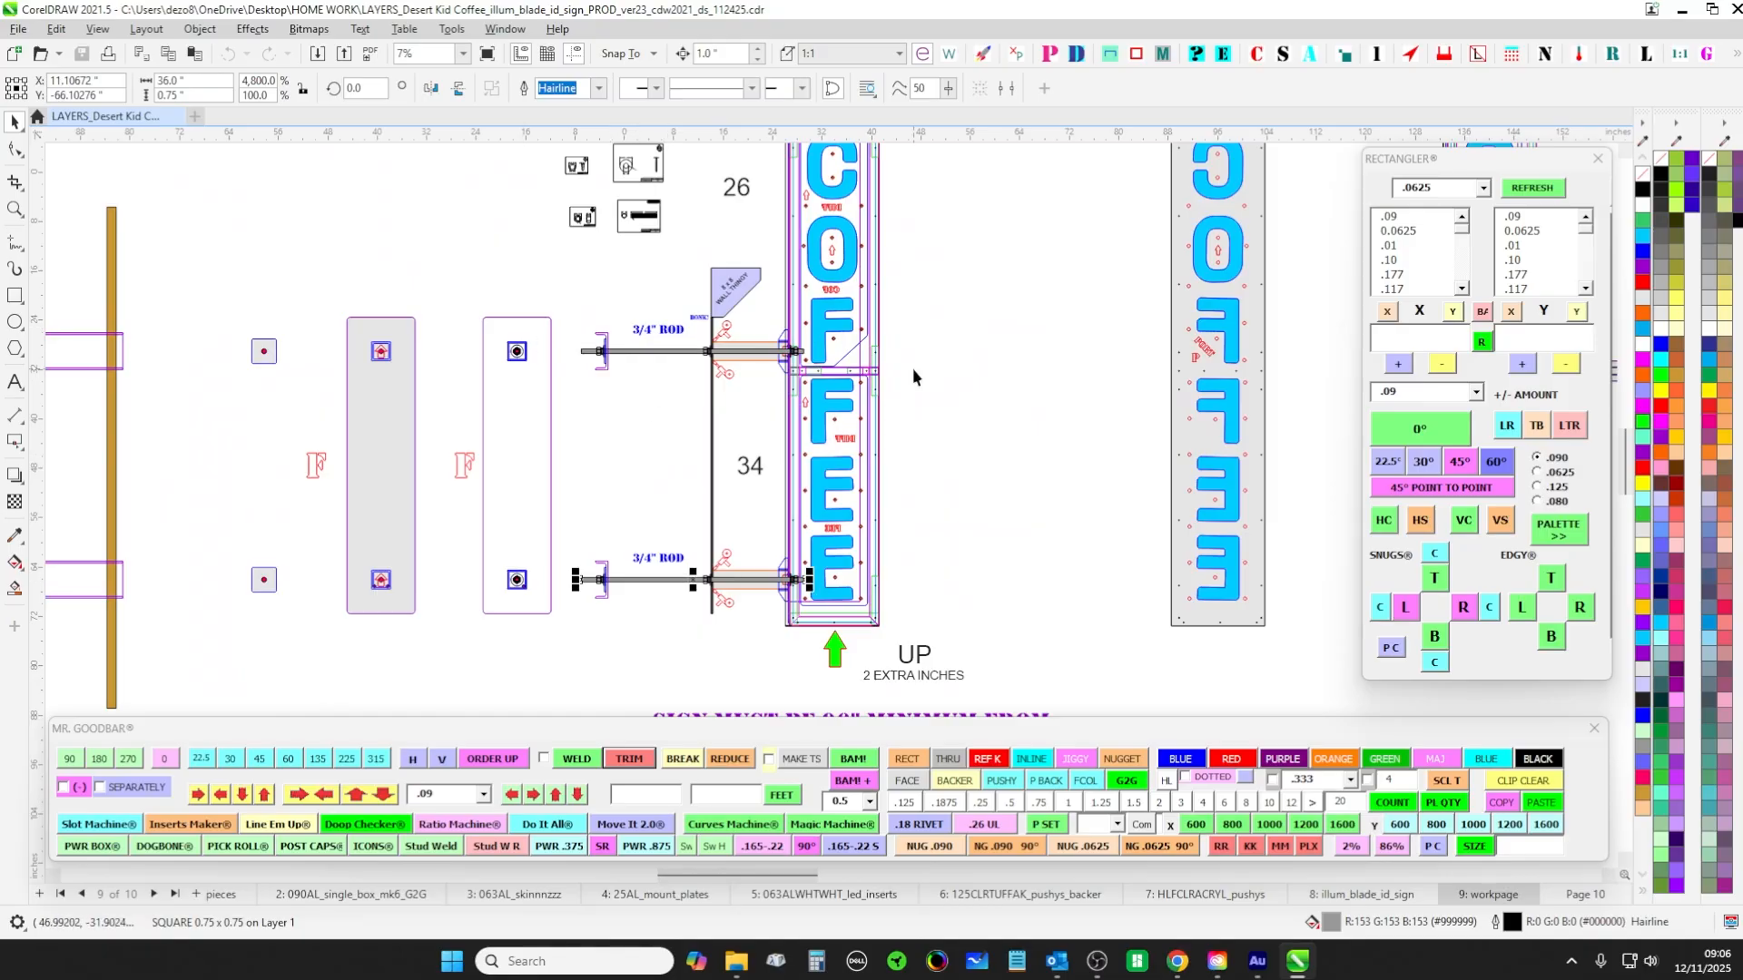
{"action": "scroll", "coordinate": [791, 356], "scroll_direction": "up", "scroll_amount": 3}
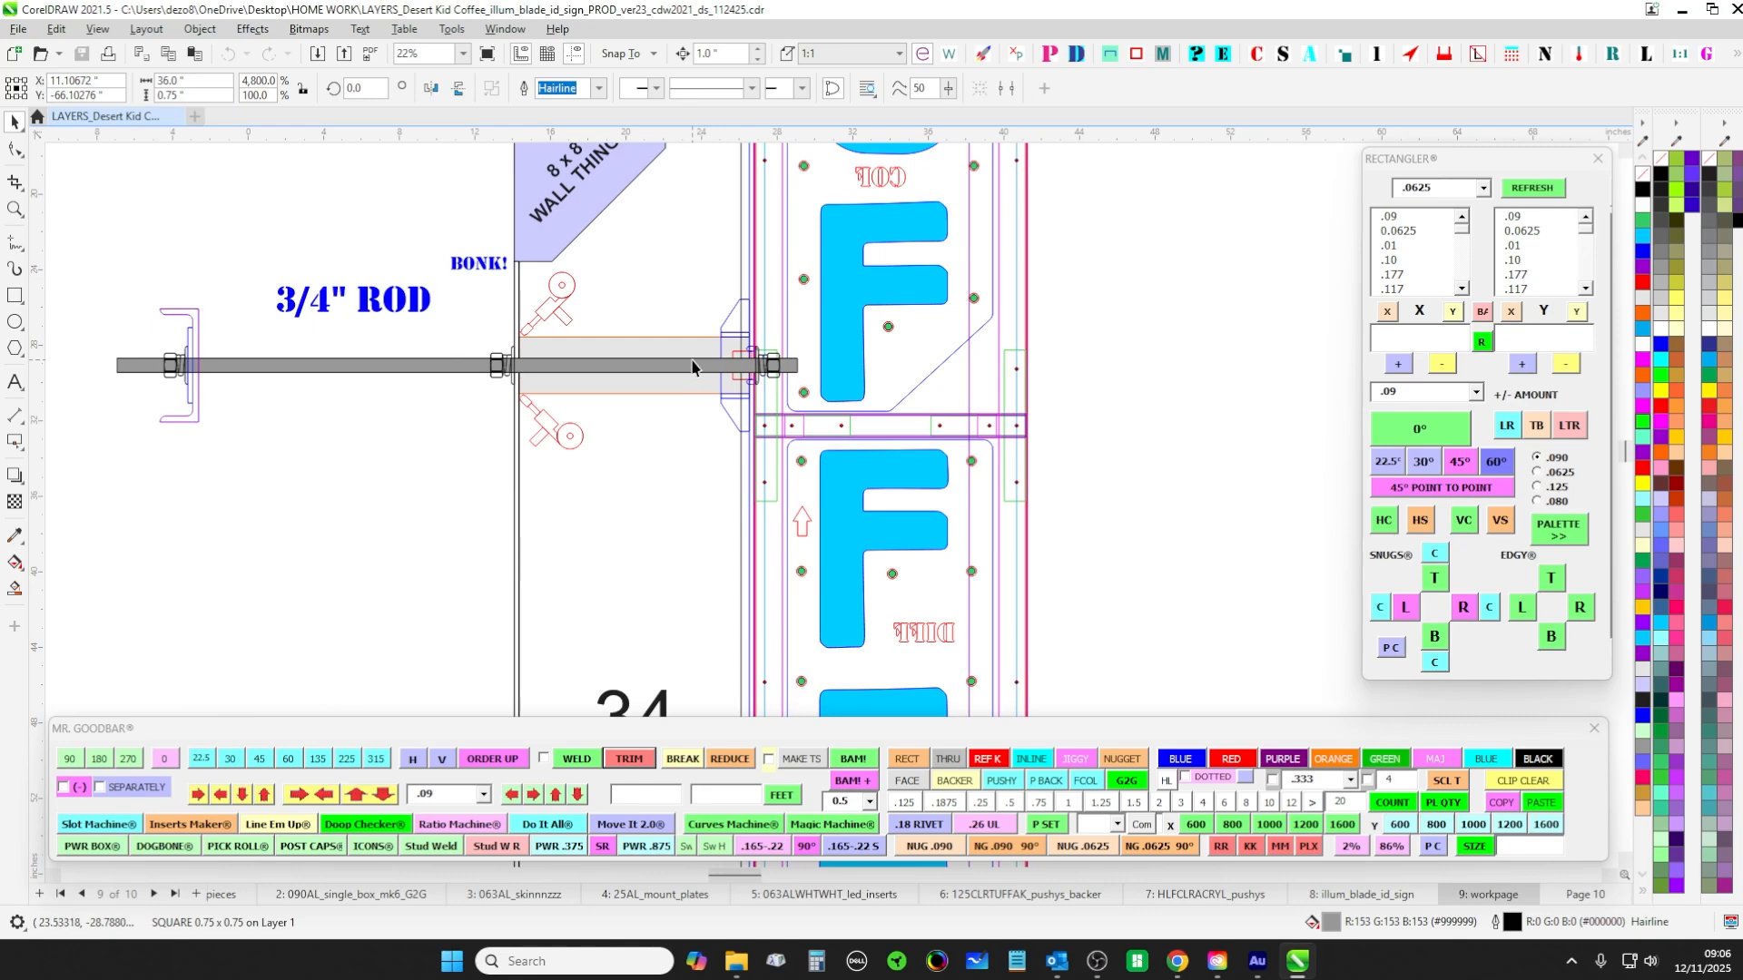
Select the two small purple holes, one after the other, in the lower opening of the grey wall plate
{"action": "scroll", "coordinate": [693, 371], "scroll_direction": "down", "scroll_amount": 3}
{"action": "left_click_drag", "start_coordinate": [689, 556], "coordinate": [1275, 520]}
{"action": "scroll", "coordinate": [640, 517], "scroll_direction": "up", "scroll_amount": 2}
{"action": "scroll", "coordinate": [482, 461], "scroll_direction": "up", "scroll_amount": 2}
{"action": "left_click", "coordinate": [512, 377]}
{"action": "left_click", "coordinate": [433, 377]}
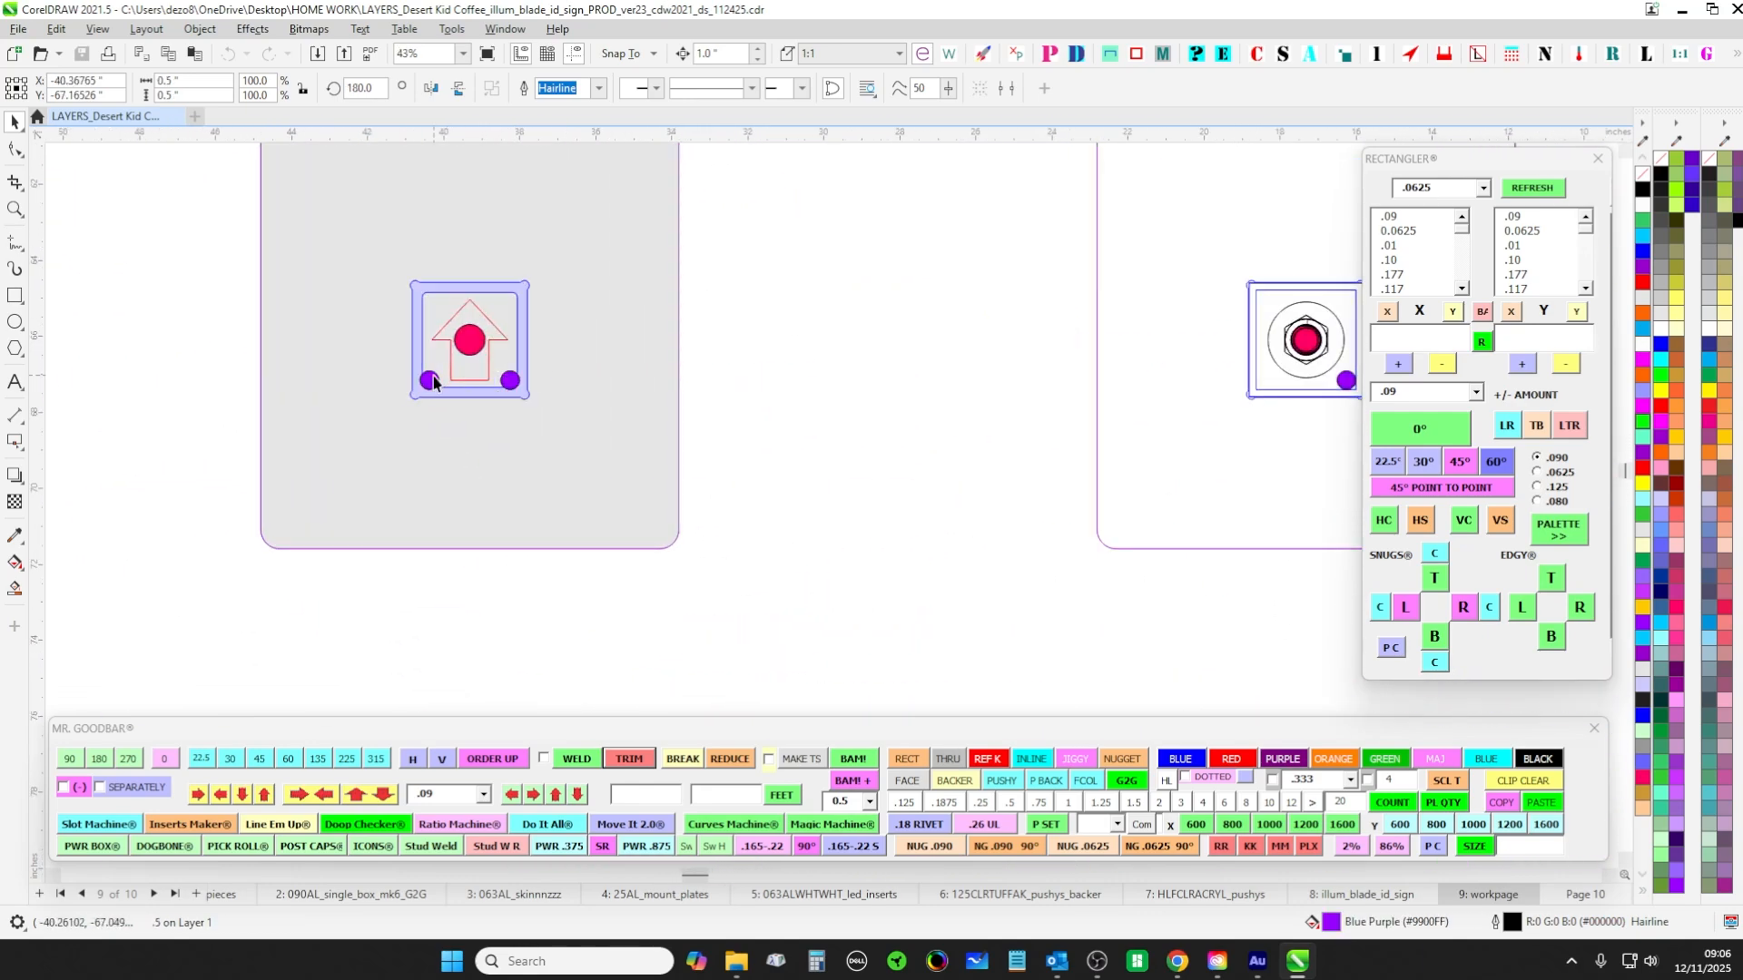
Check how the lower rod's tube leg and braces meet the bottom of the STRBD cabinet
{"action": "scroll", "coordinate": [695, 515], "scroll_direction": "down", "scroll_amount": 2}
{"action": "left_click_drag", "start_coordinate": [740, 556], "coordinate": [310, 570]}
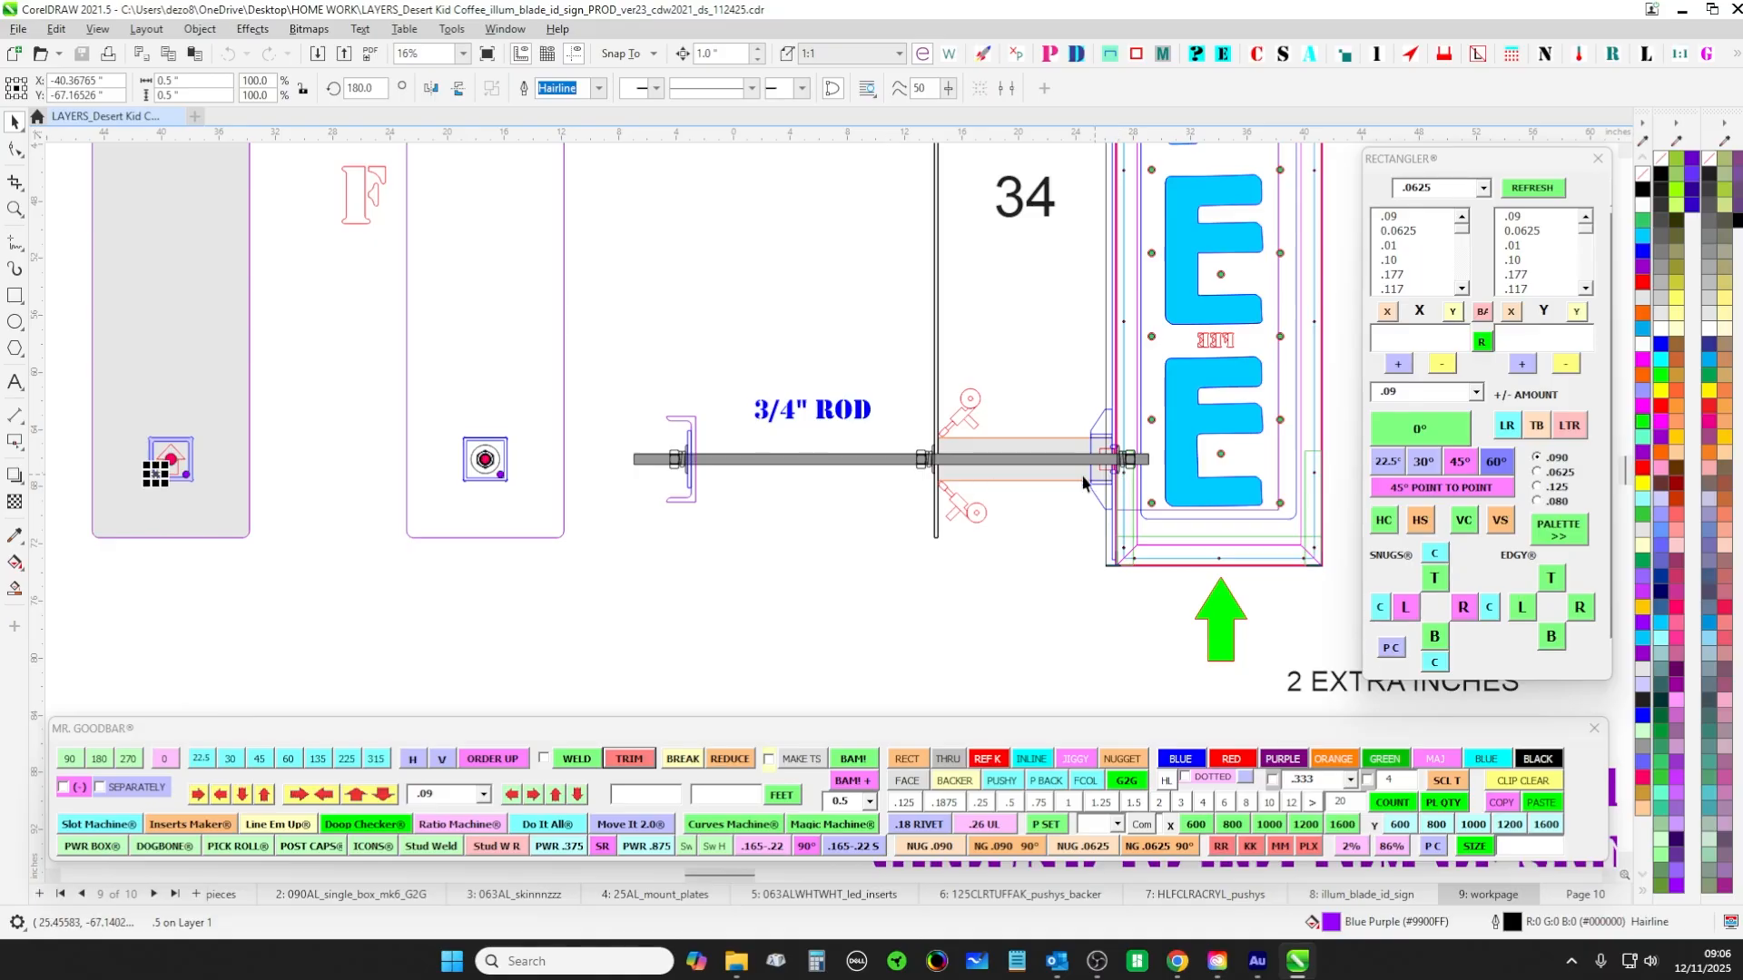
{"action": "scroll", "coordinate": [1128, 485], "scroll_direction": "up", "scroll_amount": 1}
{"action": "left_click_drag", "start_coordinate": [1130, 483], "coordinate": [869, 549]}
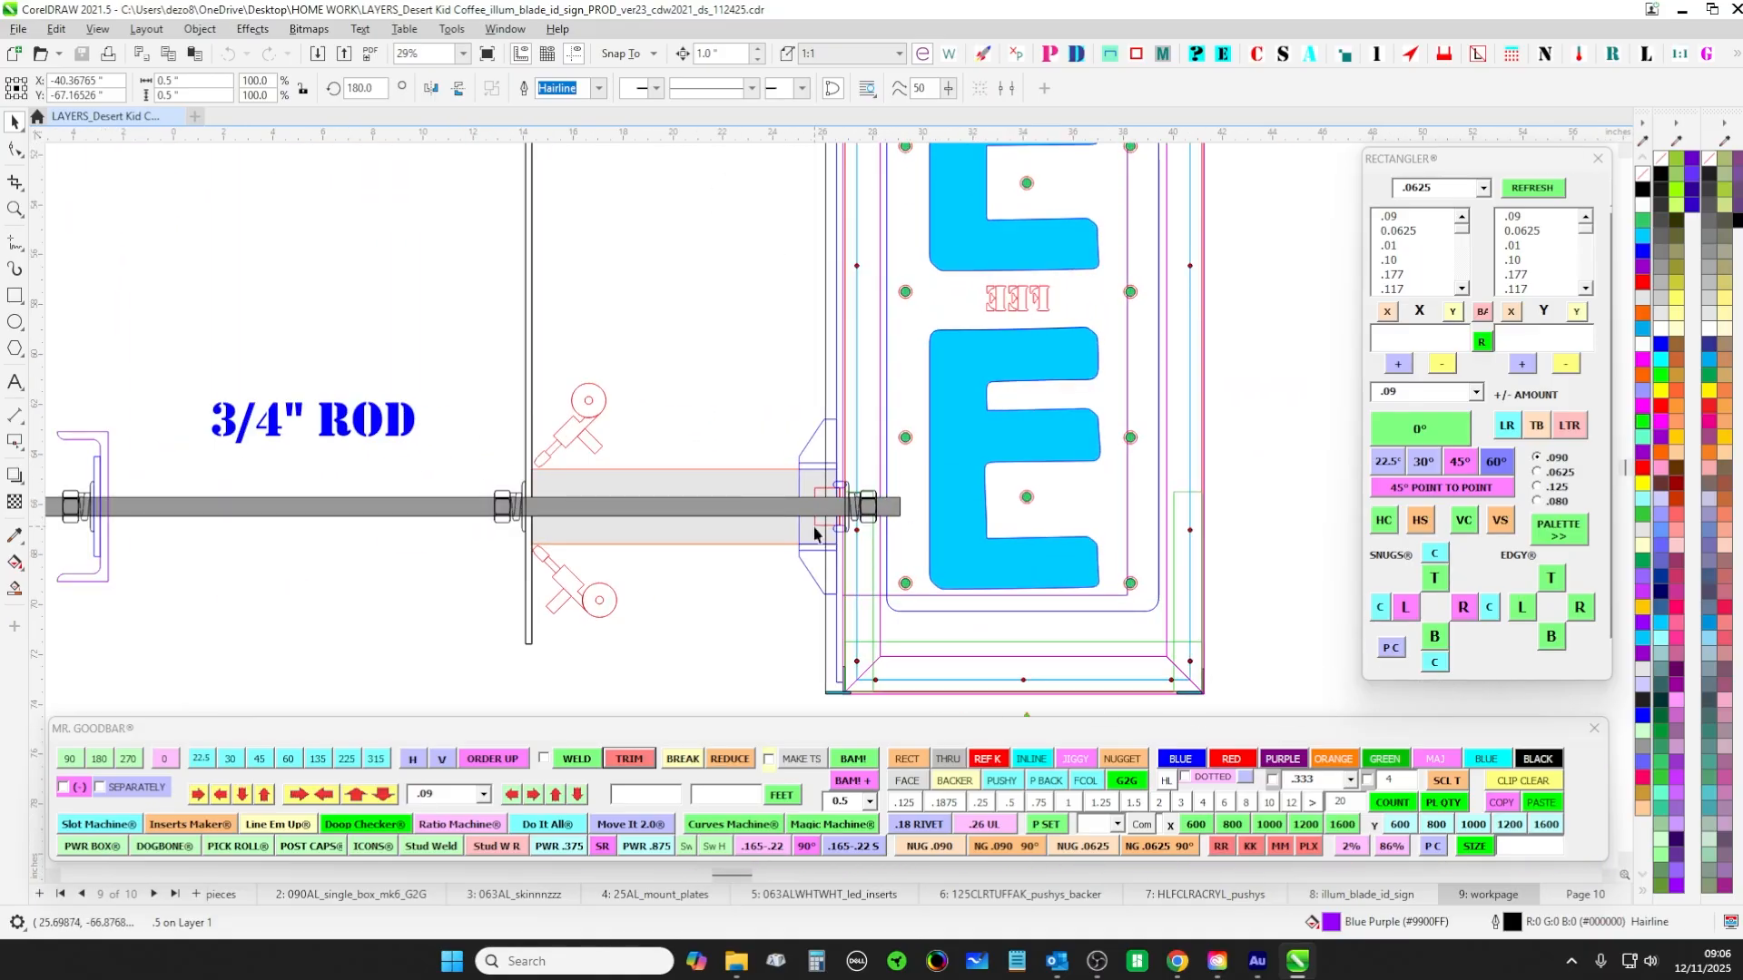
Compare the sign elevation views with the wall plates and stud framing view, and clear the hole selection
{"action": "scroll", "coordinate": [814, 534], "scroll_direction": "down", "scroll_amount": 4}
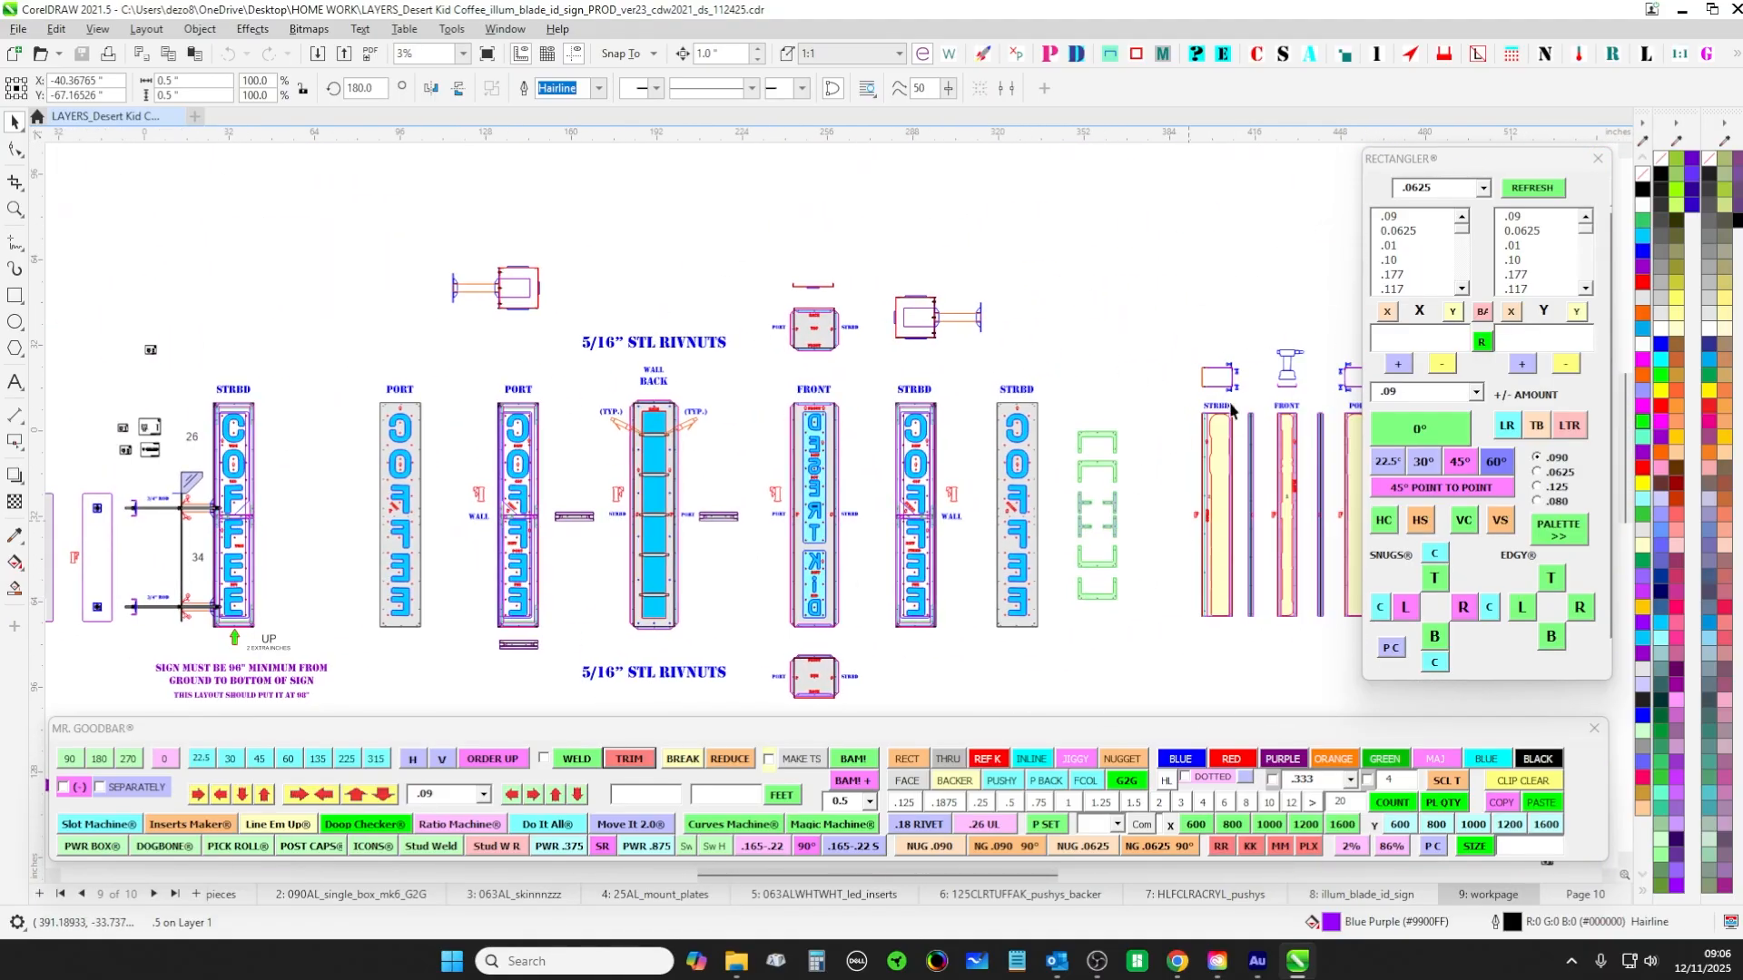
{"action": "left_click_drag", "start_coordinate": [1084, 635], "coordinate": [1388, 622]}
{"action": "left_click_drag", "start_coordinate": [697, 599], "coordinate": [1060, 545]}
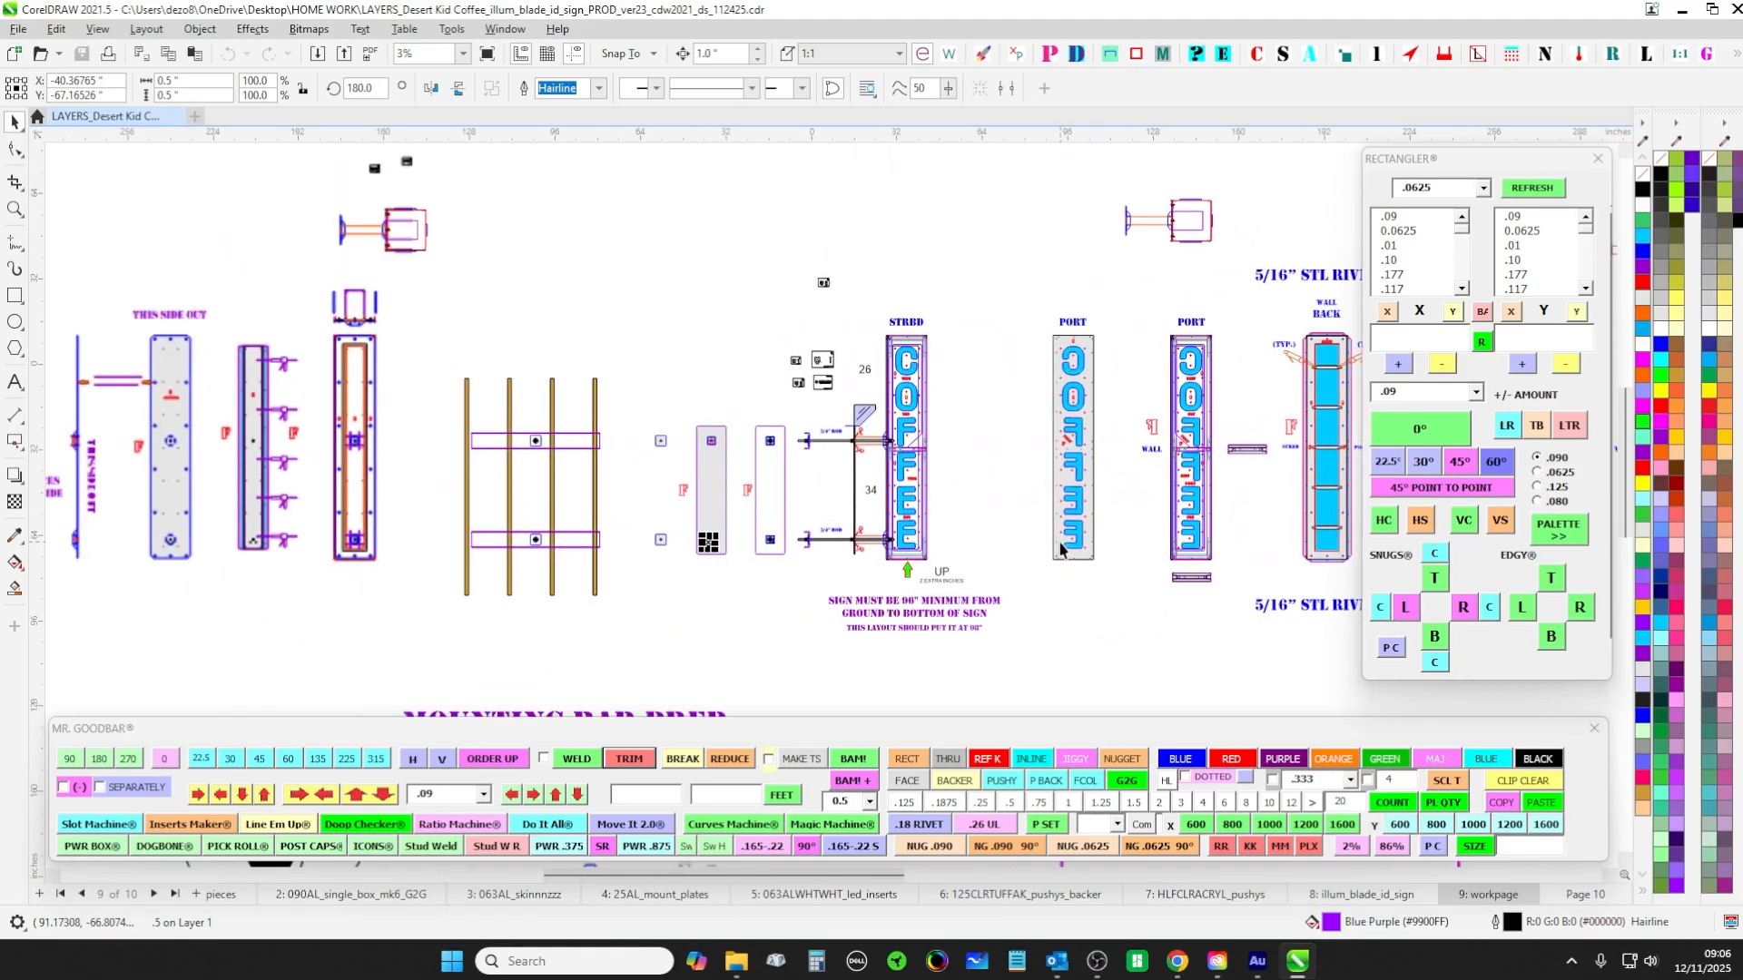
{"action": "scroll", "coordinate": [894, 500], "scroll_direction": "up", "scroll_amount": 1}
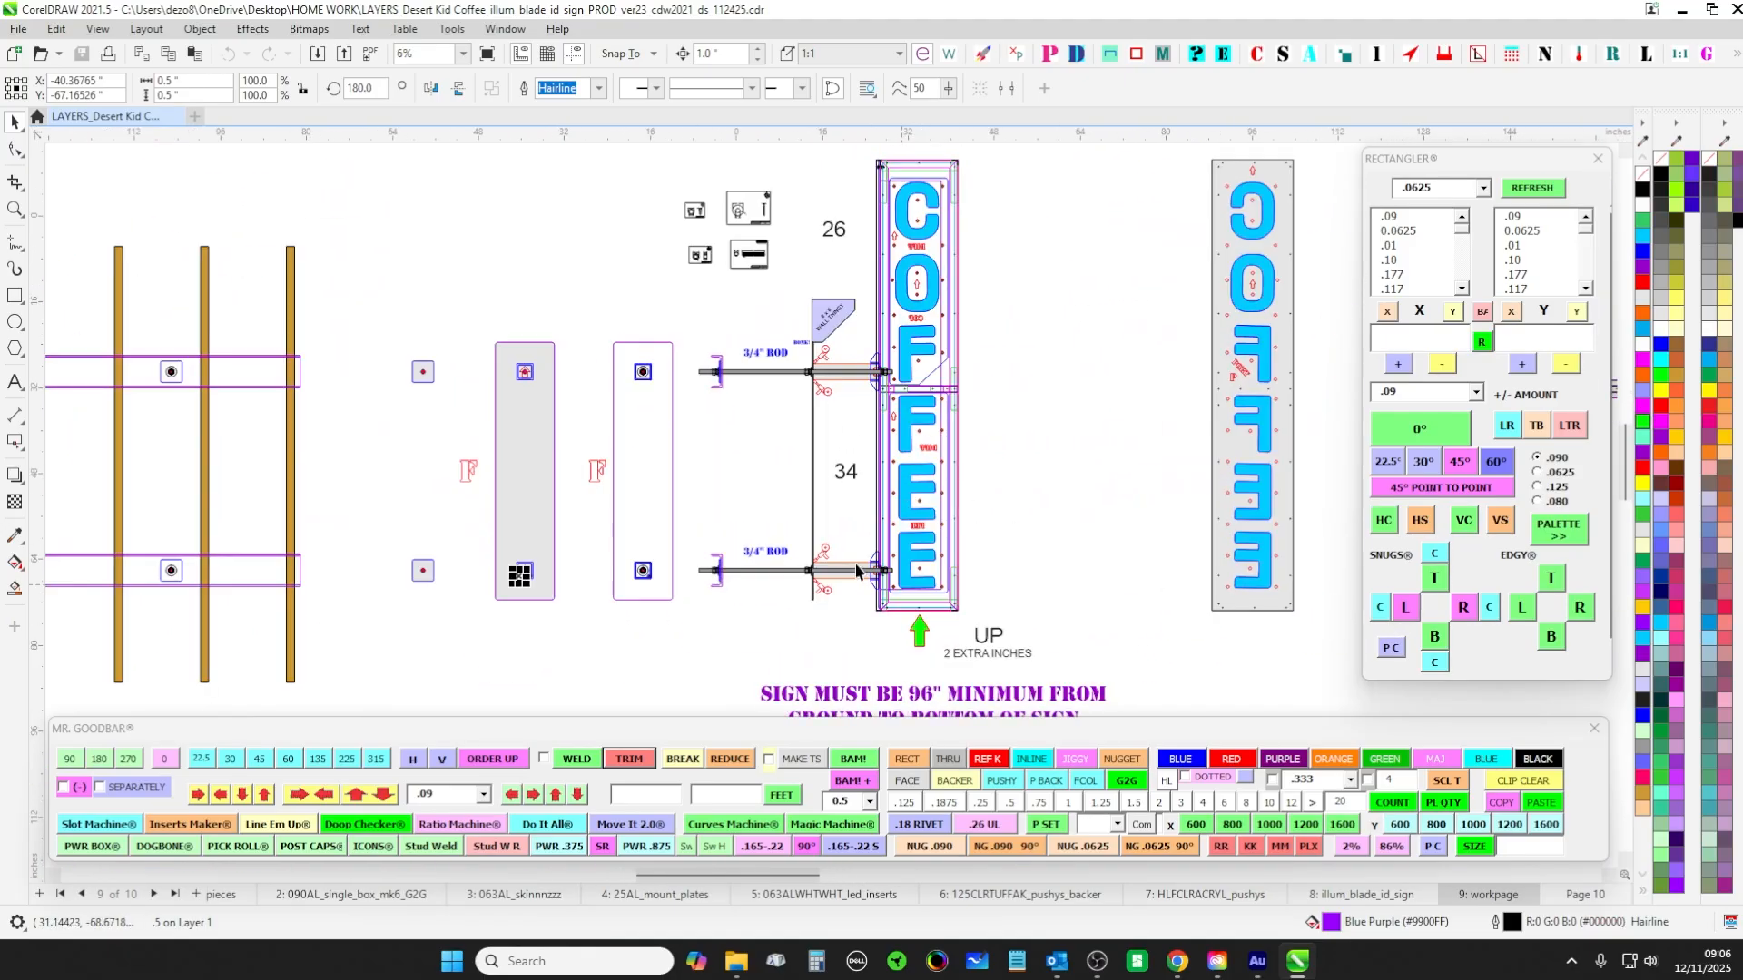
{"action": "scroll", "coordinate": [856, 570], "scroll_direction": "up", "scroll_amount": 1}
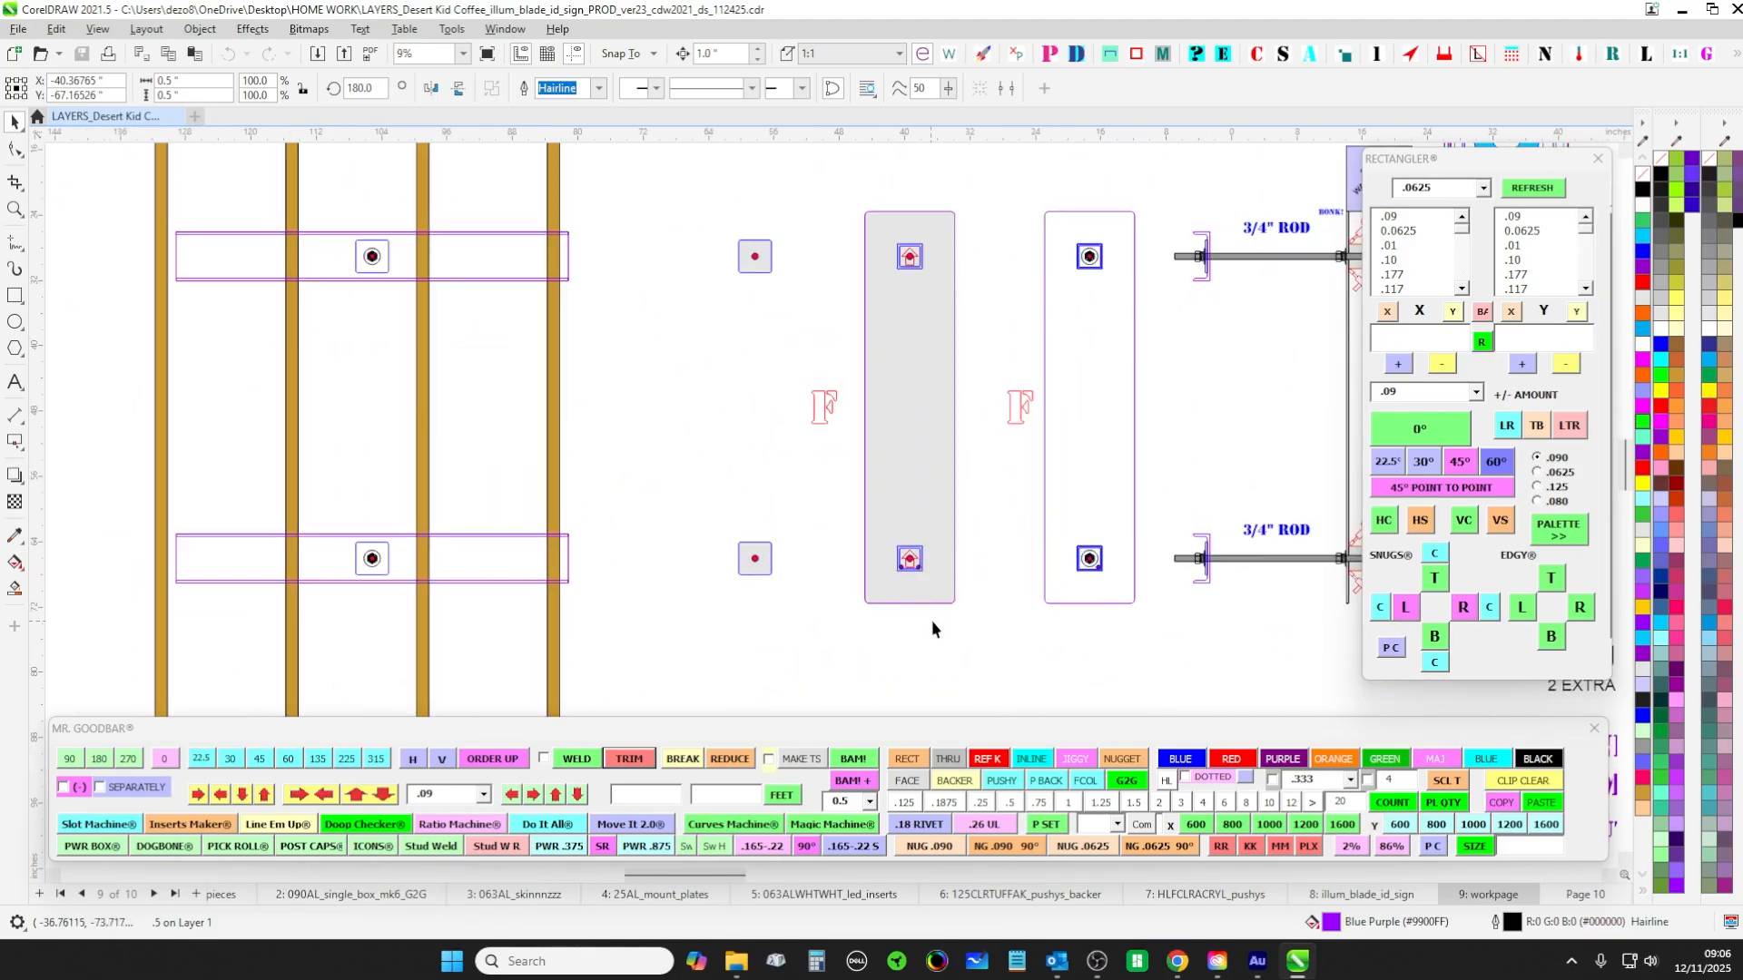
{"action": "left_click", "coordinate": [932, 627]}
Compare the purple holes near the lower end of the FRONT mounting plate with those in the adjacent channel
{"action": "scroll", "coordinate": [726, 509], "scroll_direction": "down", "scroll_amount": 3}
{"action": "left_click_drag", "start_coordinate": [706, 533], "coordinate": [1250, 516]}
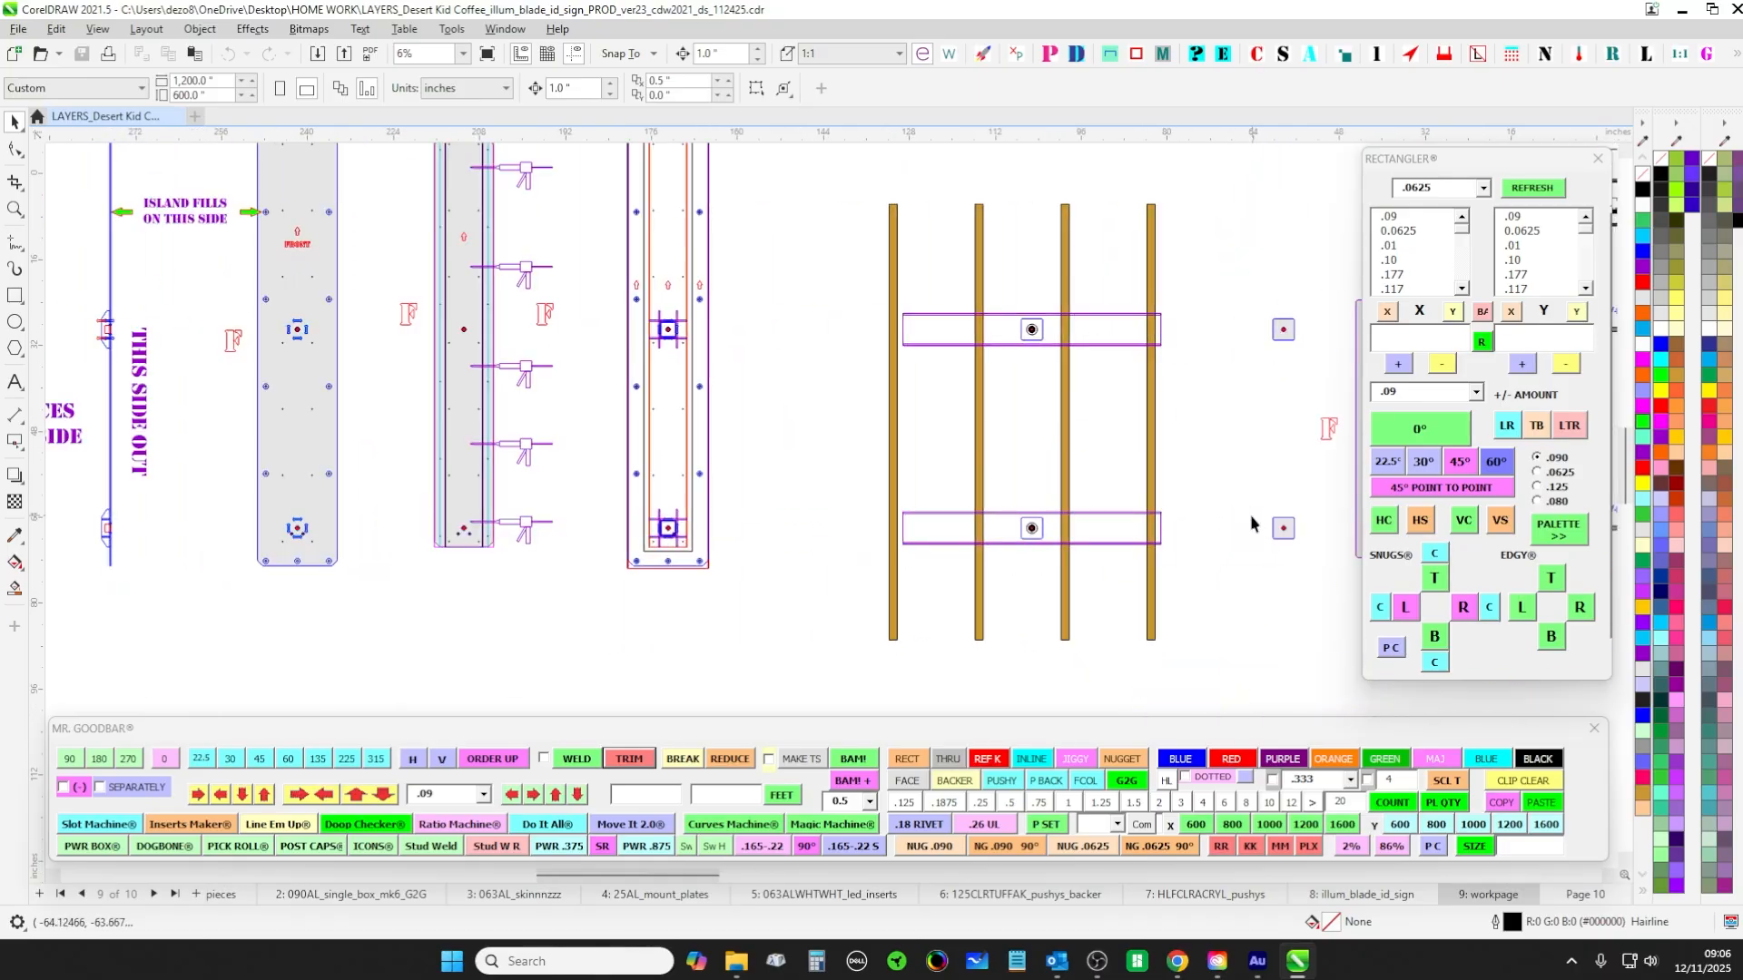
{"action": "left_click_drag", "start_coordinate": [537, 619], "coordinate": [749, 610]}
{"action": "scroll", "coordinate": [656, 536], "scroll_direction": "up", "scroll_amount": 4}
{"action": "scroll", "coordinate": [657, 542], "scroll_direction": "up", "scroll_amount": 1}
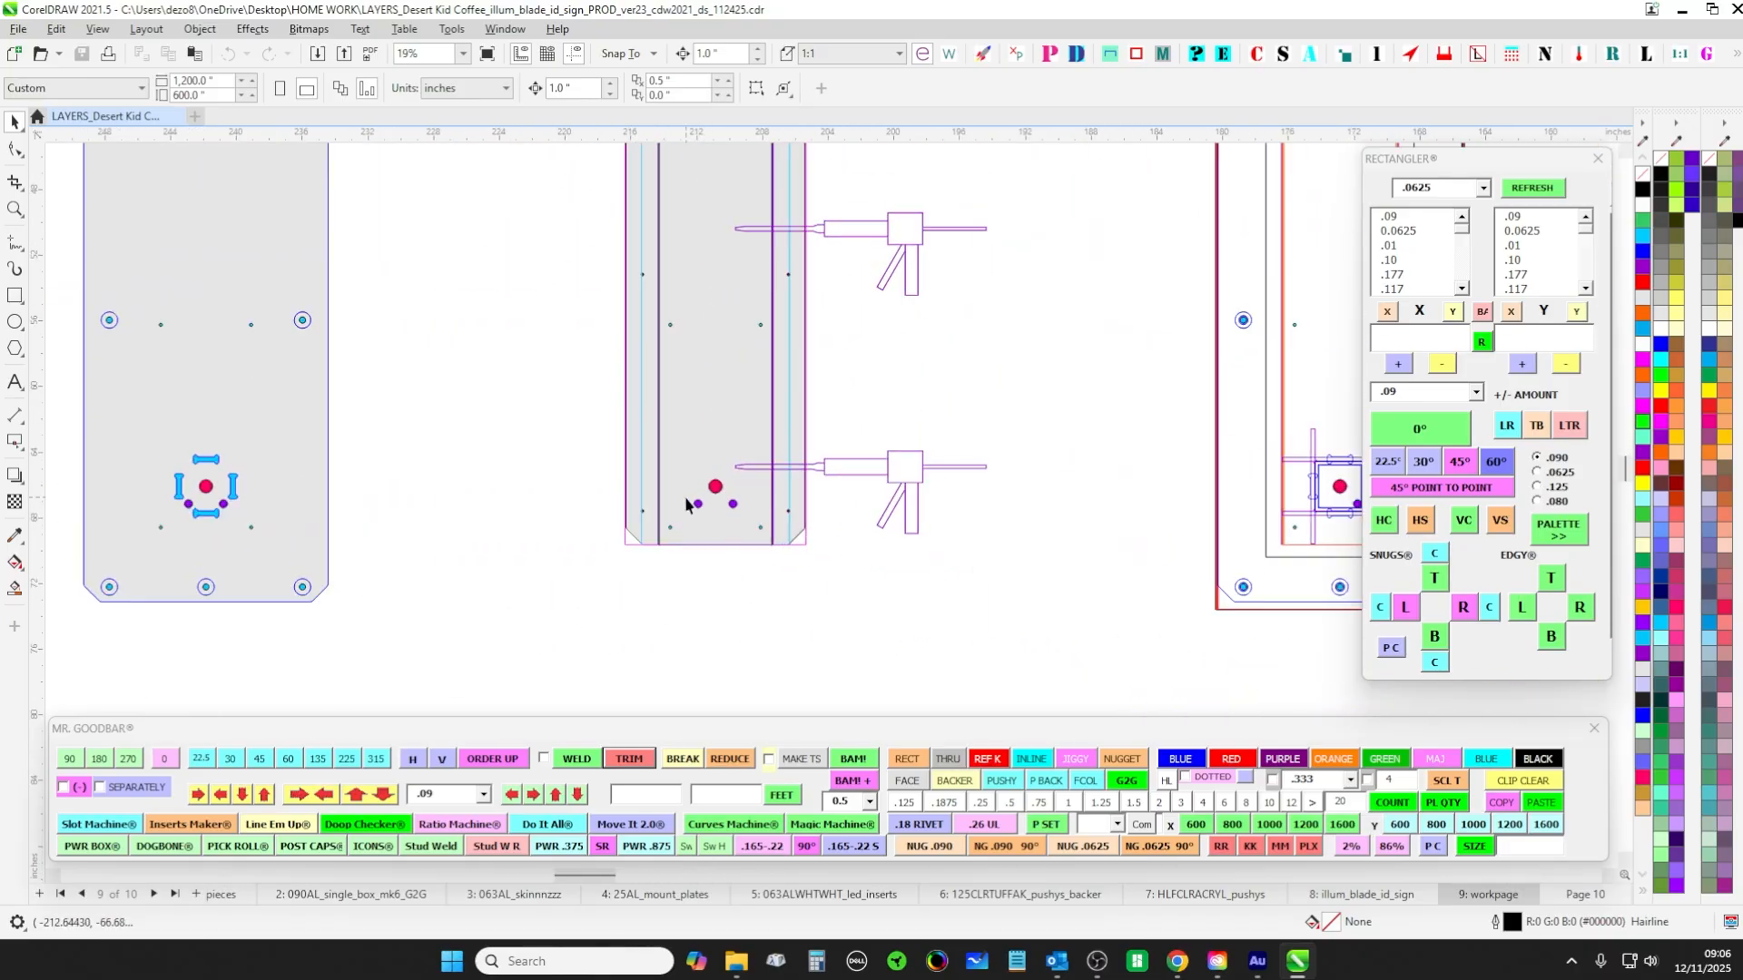
Recheck the lower hole pattern across the FRONT plate, the channel with the rivet tools and the assembled mount view
{"action": "scroll", "coordinate": [686, 545], "scroll_direction": "down", "scroll_amount": 3}
{"action": "scroll", "coordinate": [494, 544], "scroll_direction": "up", "scroll_amount": 2}
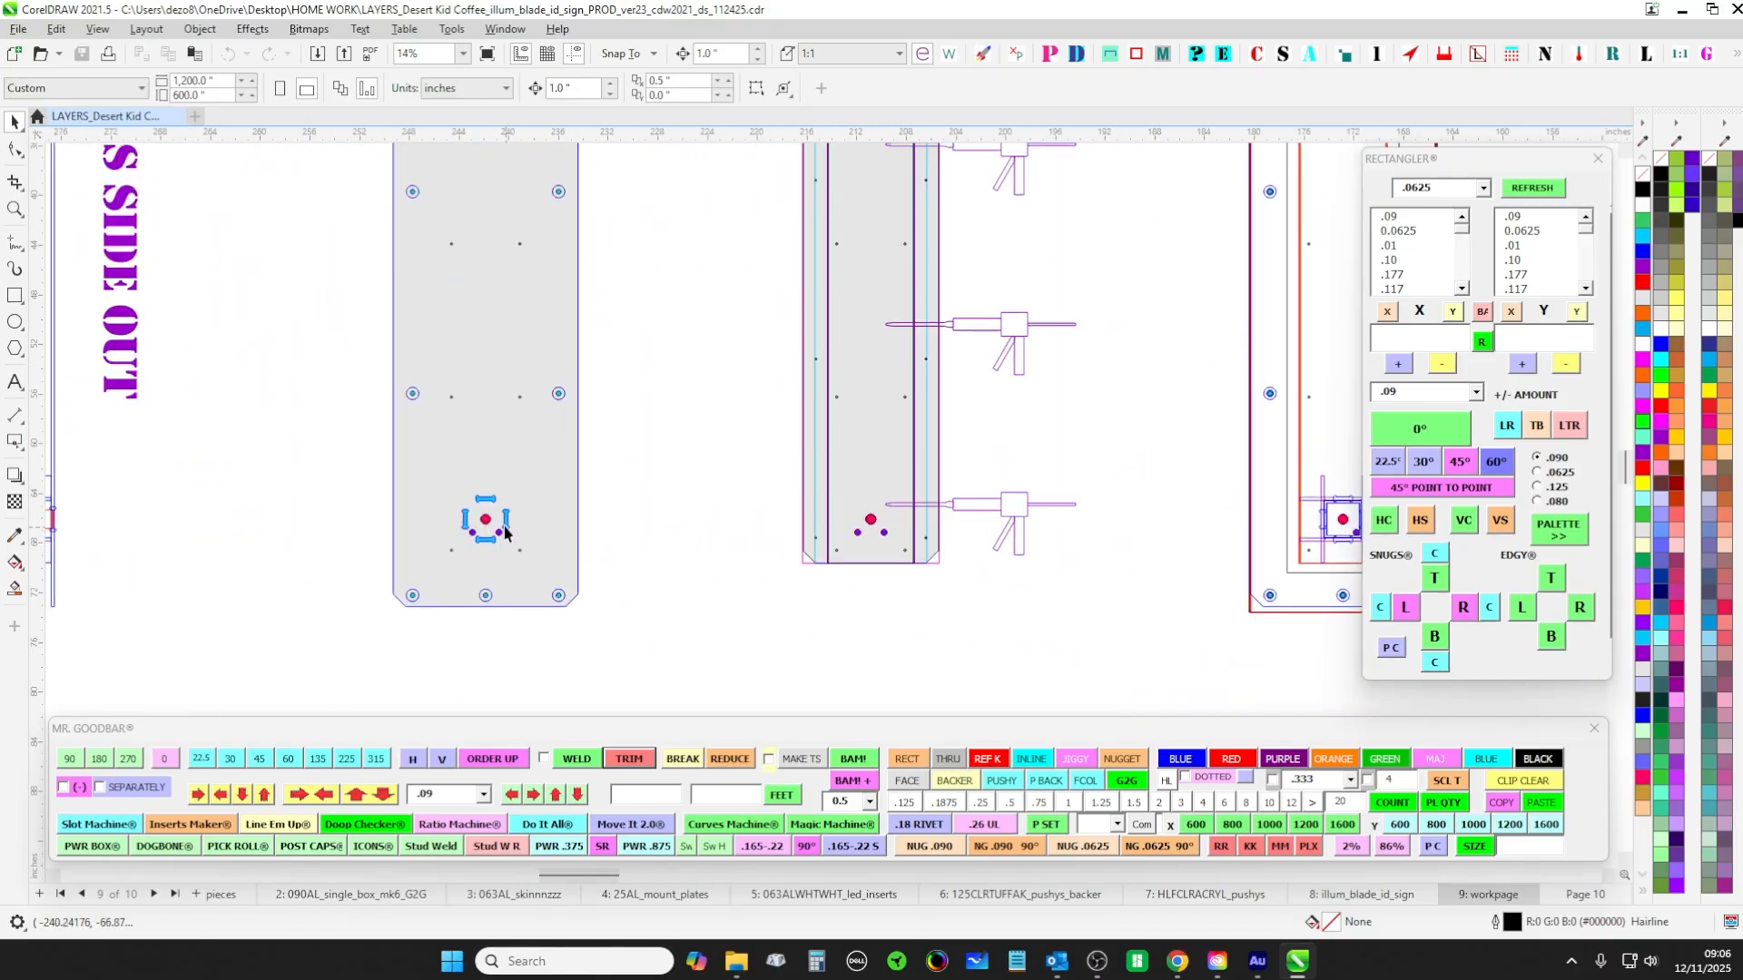
{"action": "scroll", "coordinate": [748, 615], "scroll_direction": "down", "scroll_amount": 2}
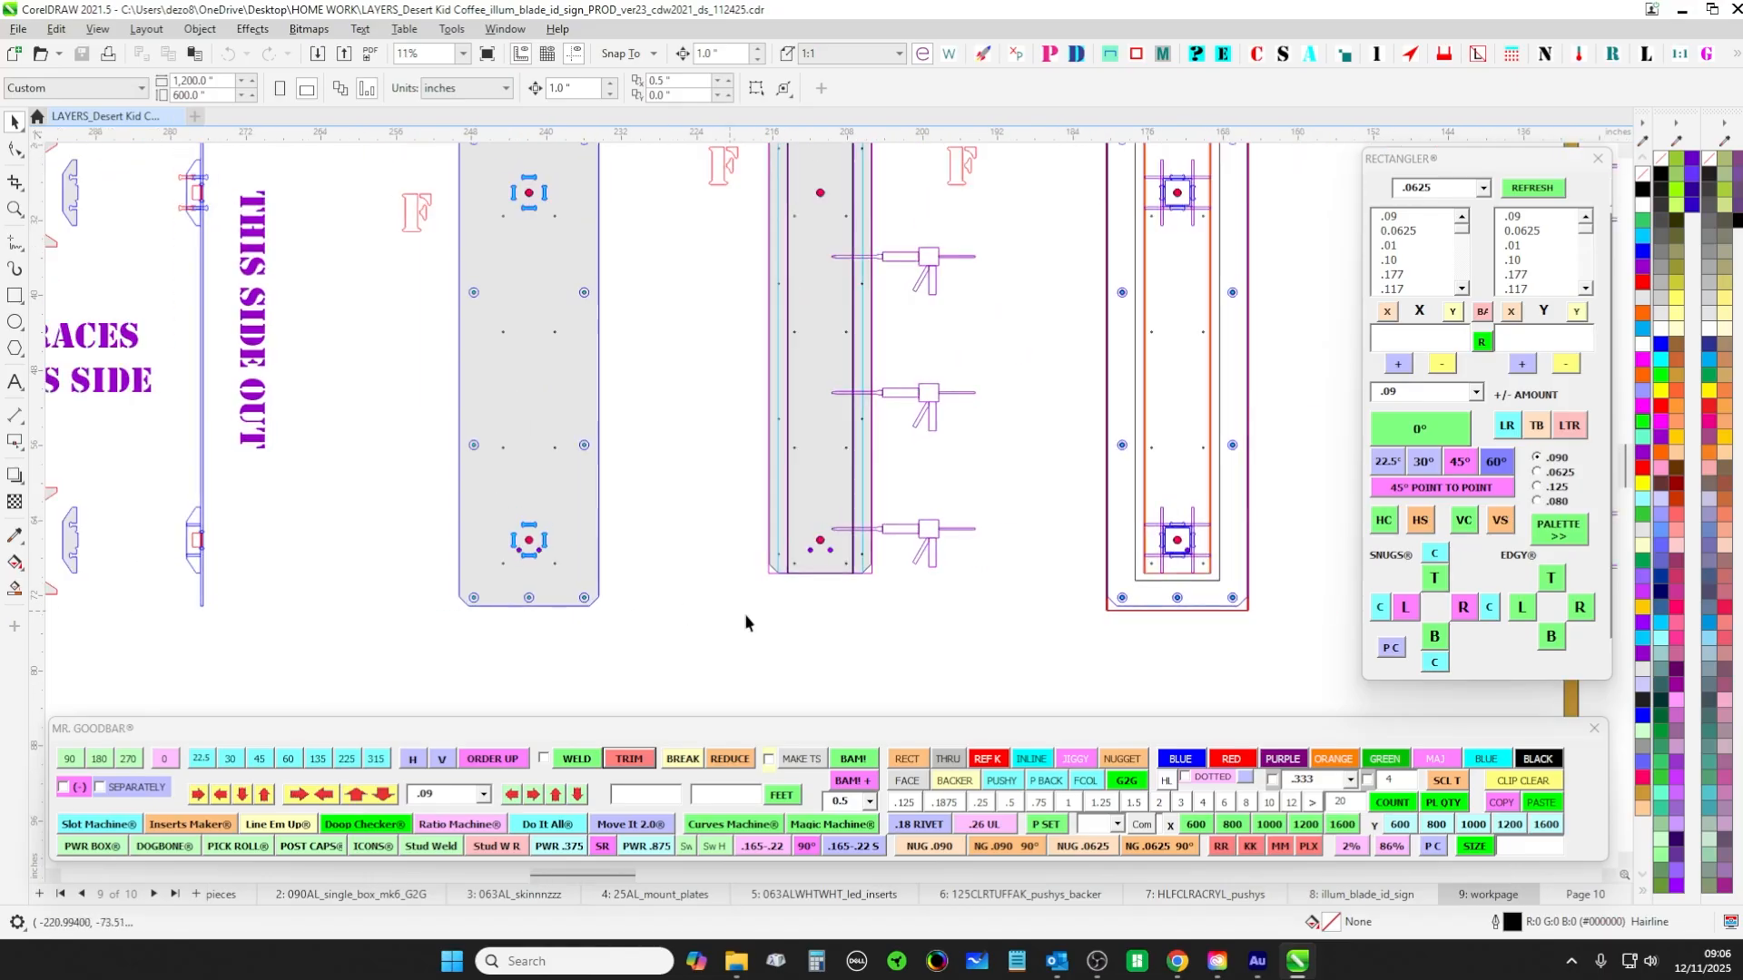
{"action": "scroll", "coordinate": [819, 546], "scroll_direction": "up", "scroll_amount": 3}
{"action": "scroll", "coordinate": [823, 568], "scroll_direction": "down", "scroll_amount": 3}
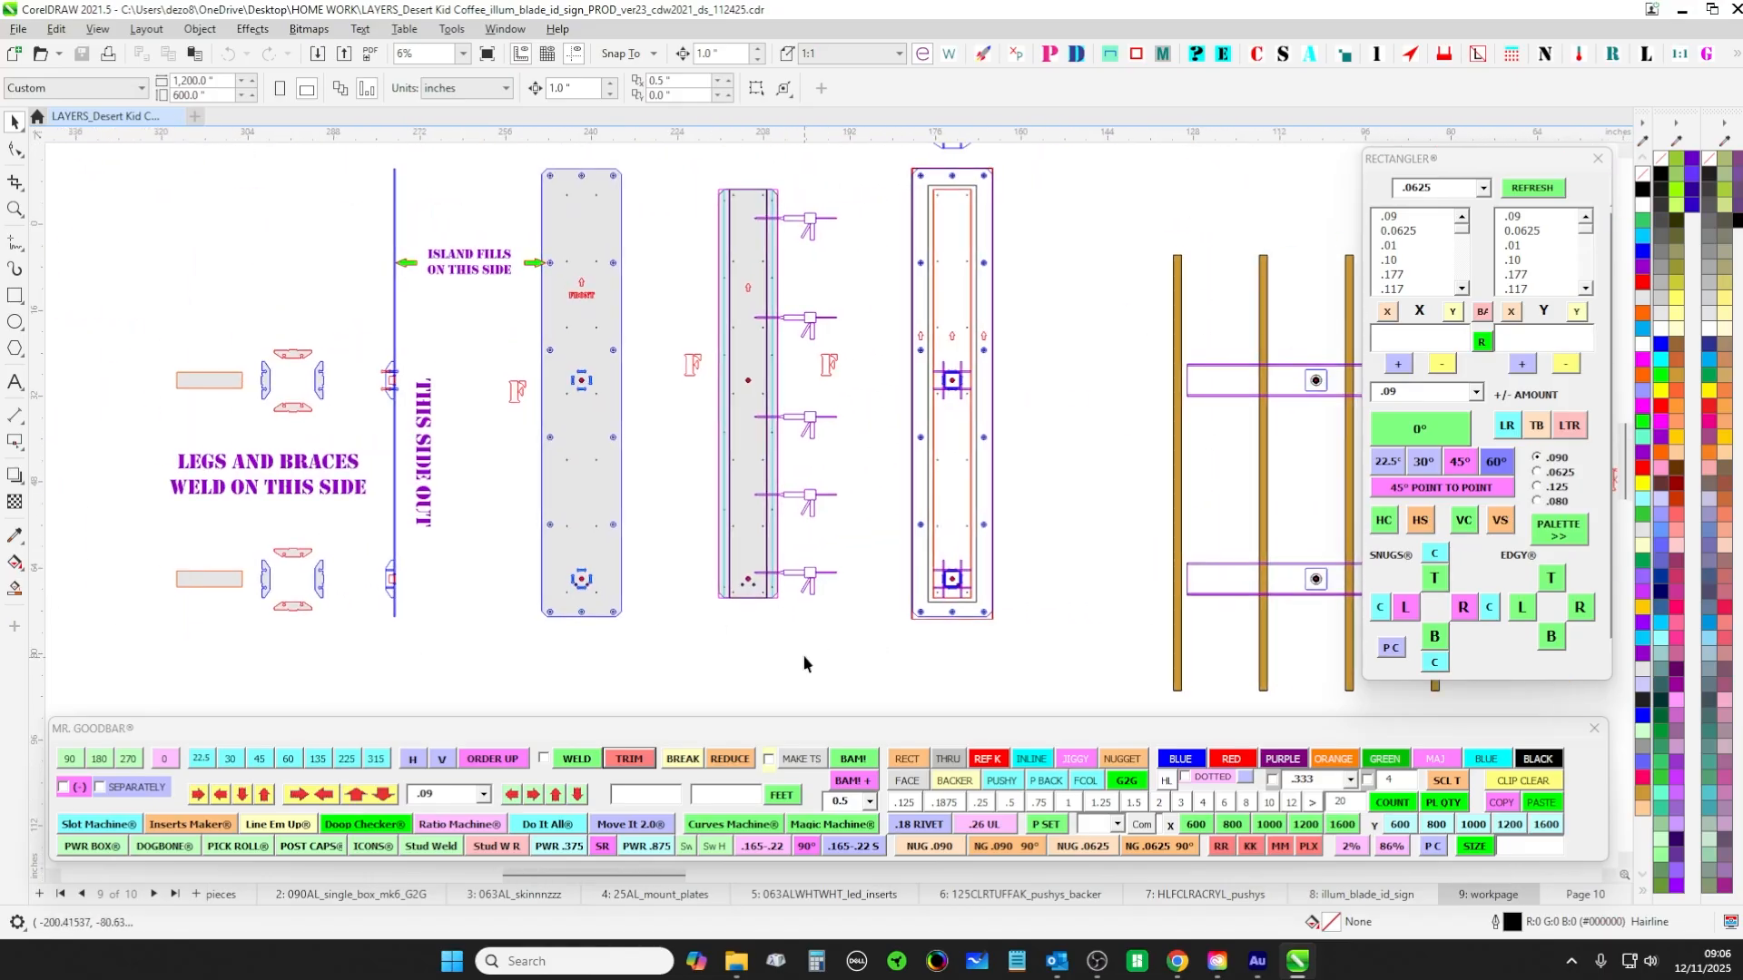
Select the group of tube legs, braces and FRONT plate, and compare it with the STRBD view's wall mount
{"action": "left_click_drag", "start_coordinate": [205, 226], "coordinate": [380, 297]}
{"action": "left_click_drag", "start_coordinate": [240, 184], "coordinate": [840, 739]}
{"action": "scroll", "coordinate": [1165, 401], "scroll_direction": "down", "scroll_amount": 1}
{"action": "left_click_drag", "start_coordinate": [1164, 401], "coordinate": [167, 408]}
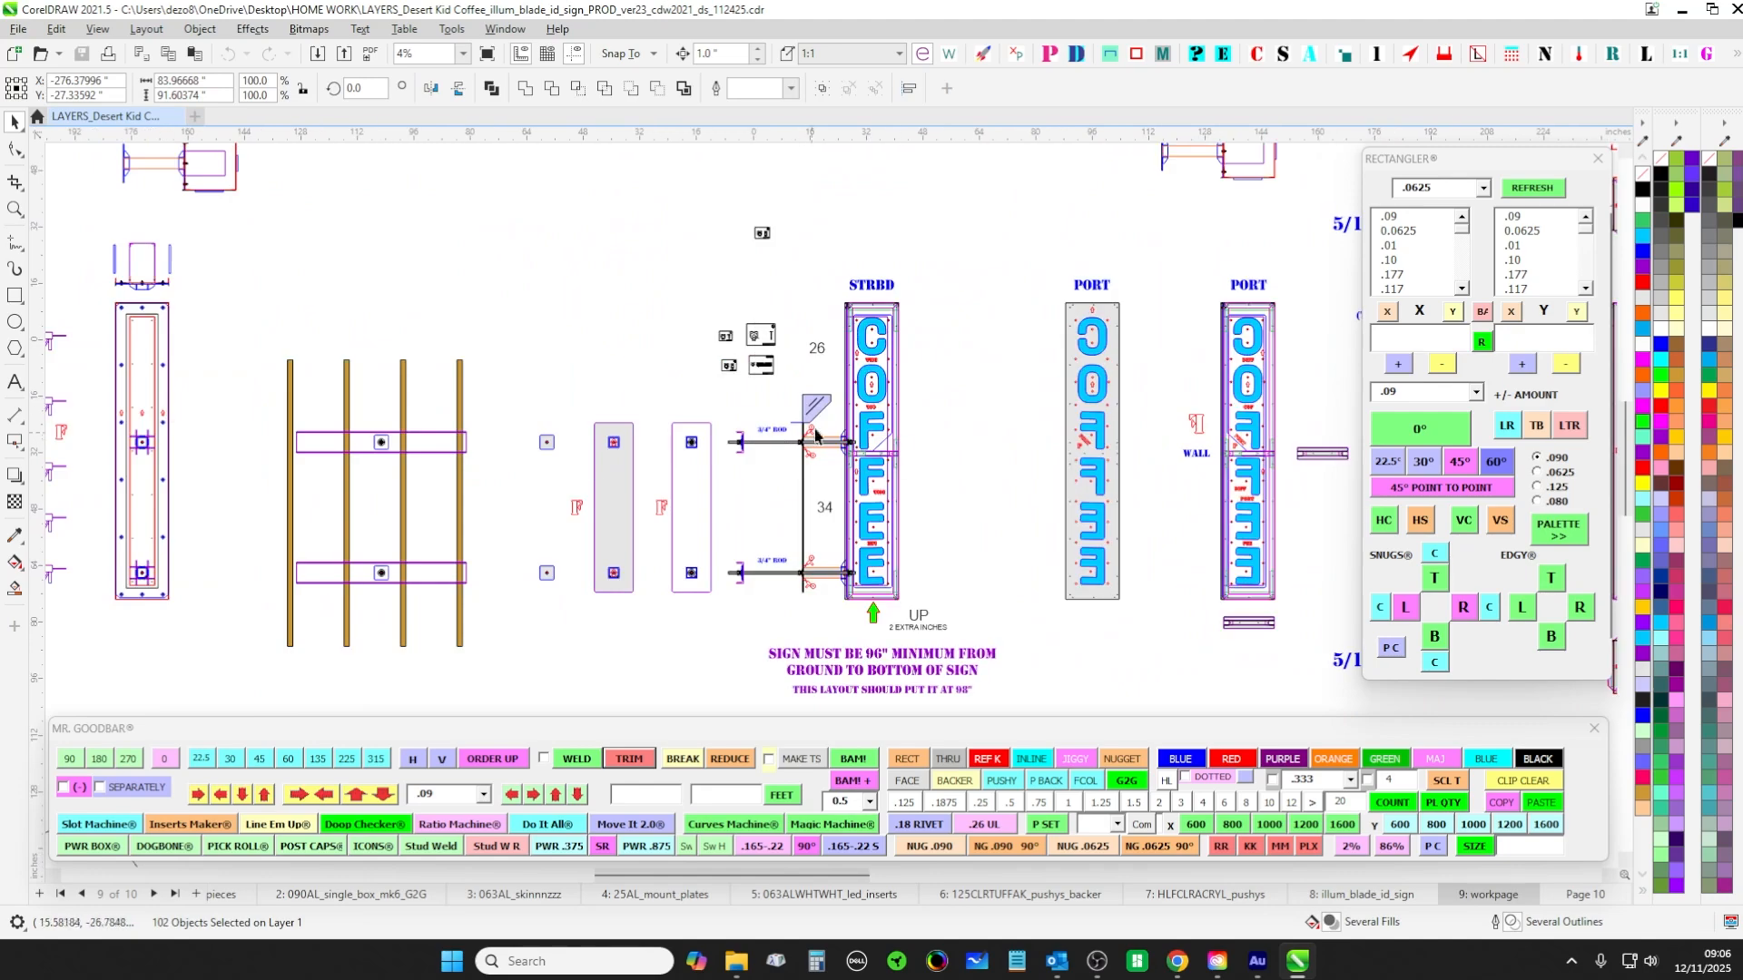
Examine the upper end of the channel with the rivet tools between the FRONT plate and the assembled mount view
{"action": "left_click_drag", "start_coordinate": [465, 479], "coordinate": [1125, 448]}
{"action": "scroll", "coordinate": [673, 368], "scroll_direction": "up", "scroll_amount": 1}
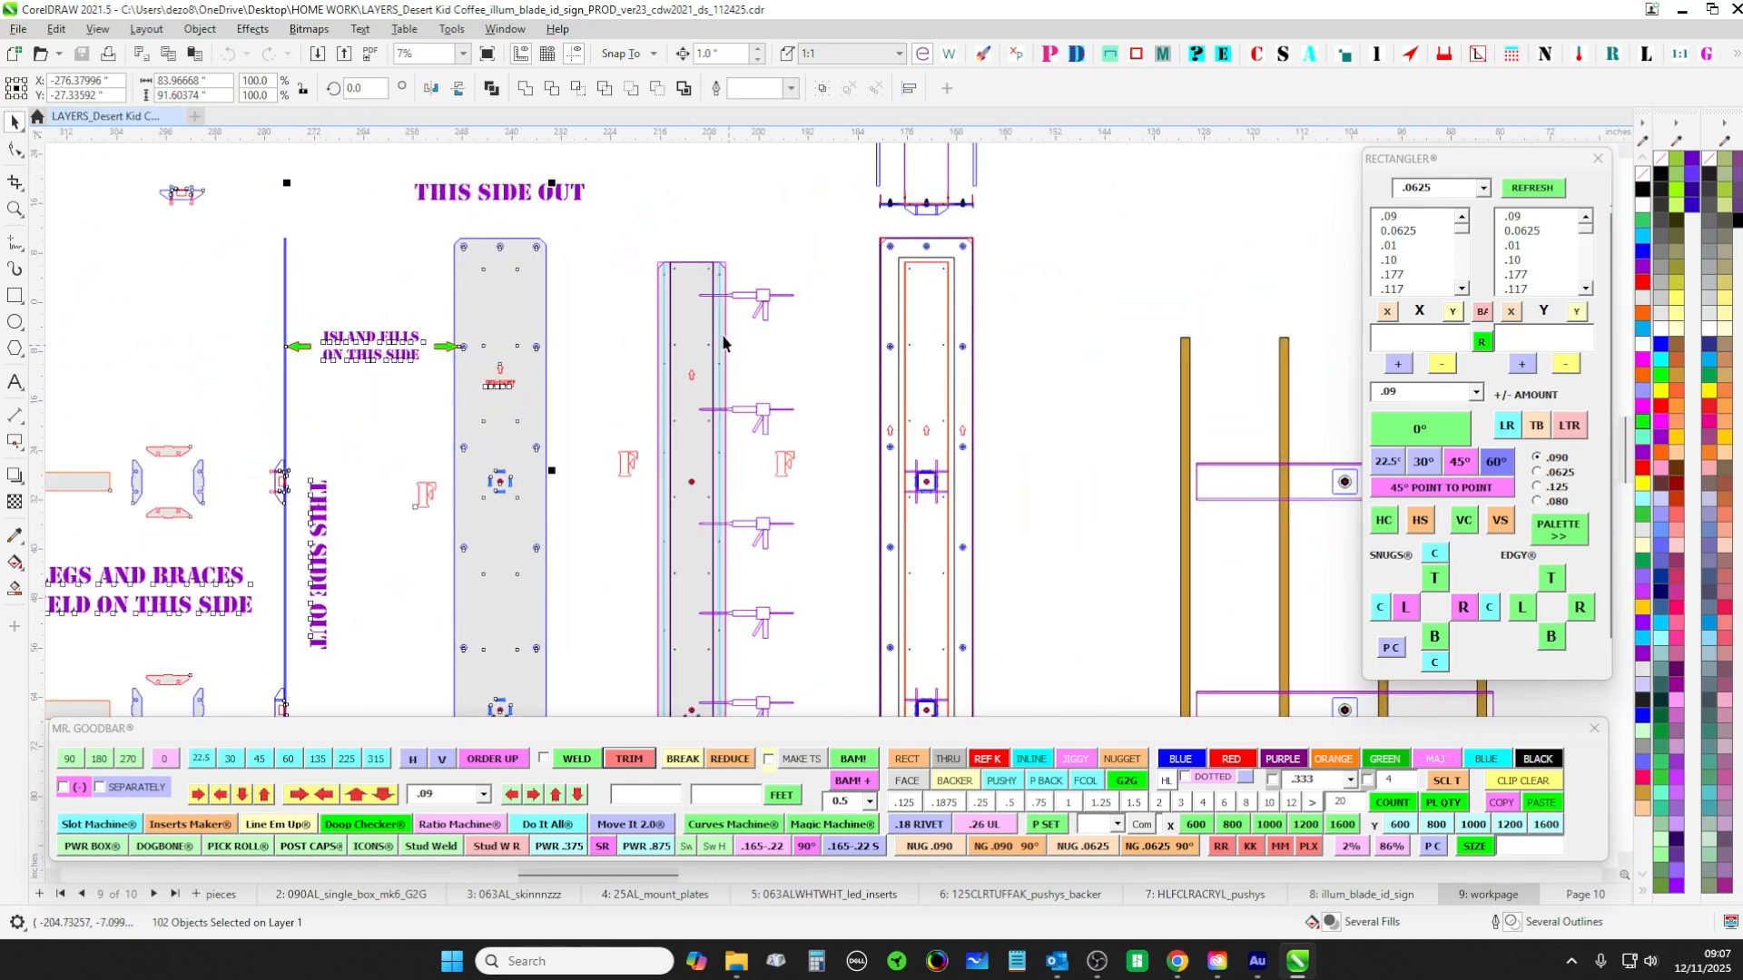
{"action": "scroll", "coordinate": [697, 315], "scroll_direction": "up", "scroll_amount": 1}
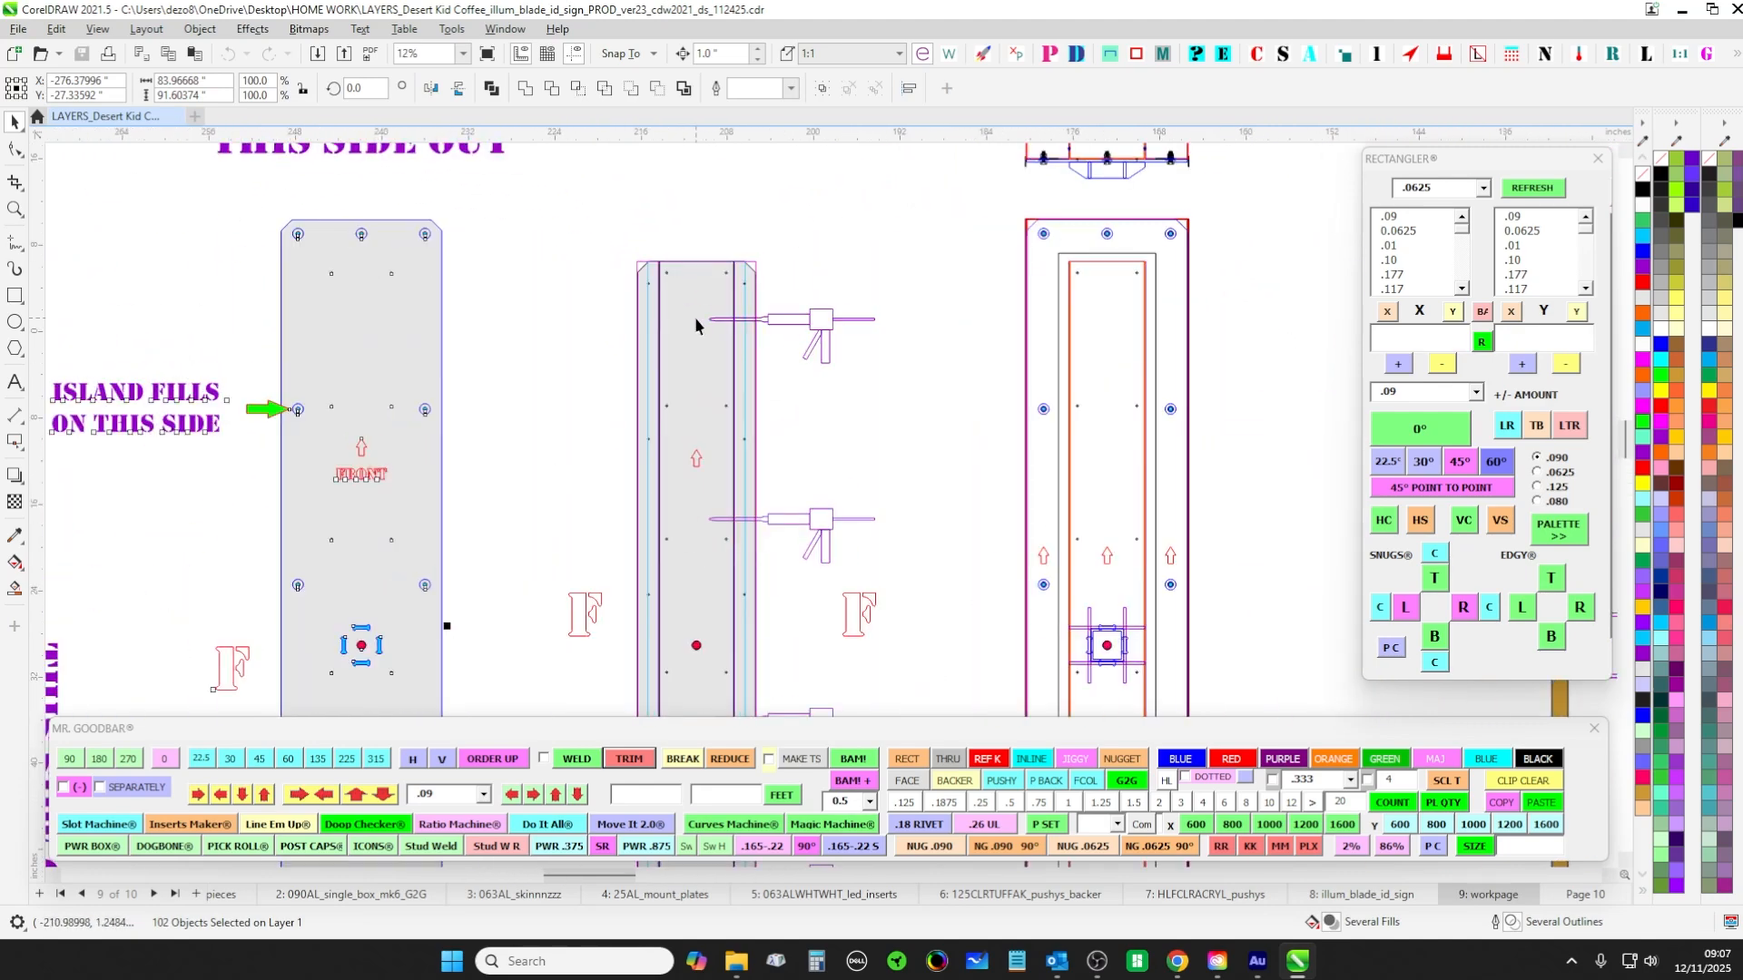
Select the small hole at the upper corner of the channel with the rivet tools and compare it with the FRONT plate
{"action": "scroll", "coordinate": [366, 290], "scroll_direction": "up", "scroll_amount": 1}
{"action": "scroll", "coordinate": [367, 291], "scroll_direction": "up", "scroll_amount": 2}
{"action": "scroll", "coordinate": [526, 327], "scroll_direction": "down", "scroll_amount": 1}
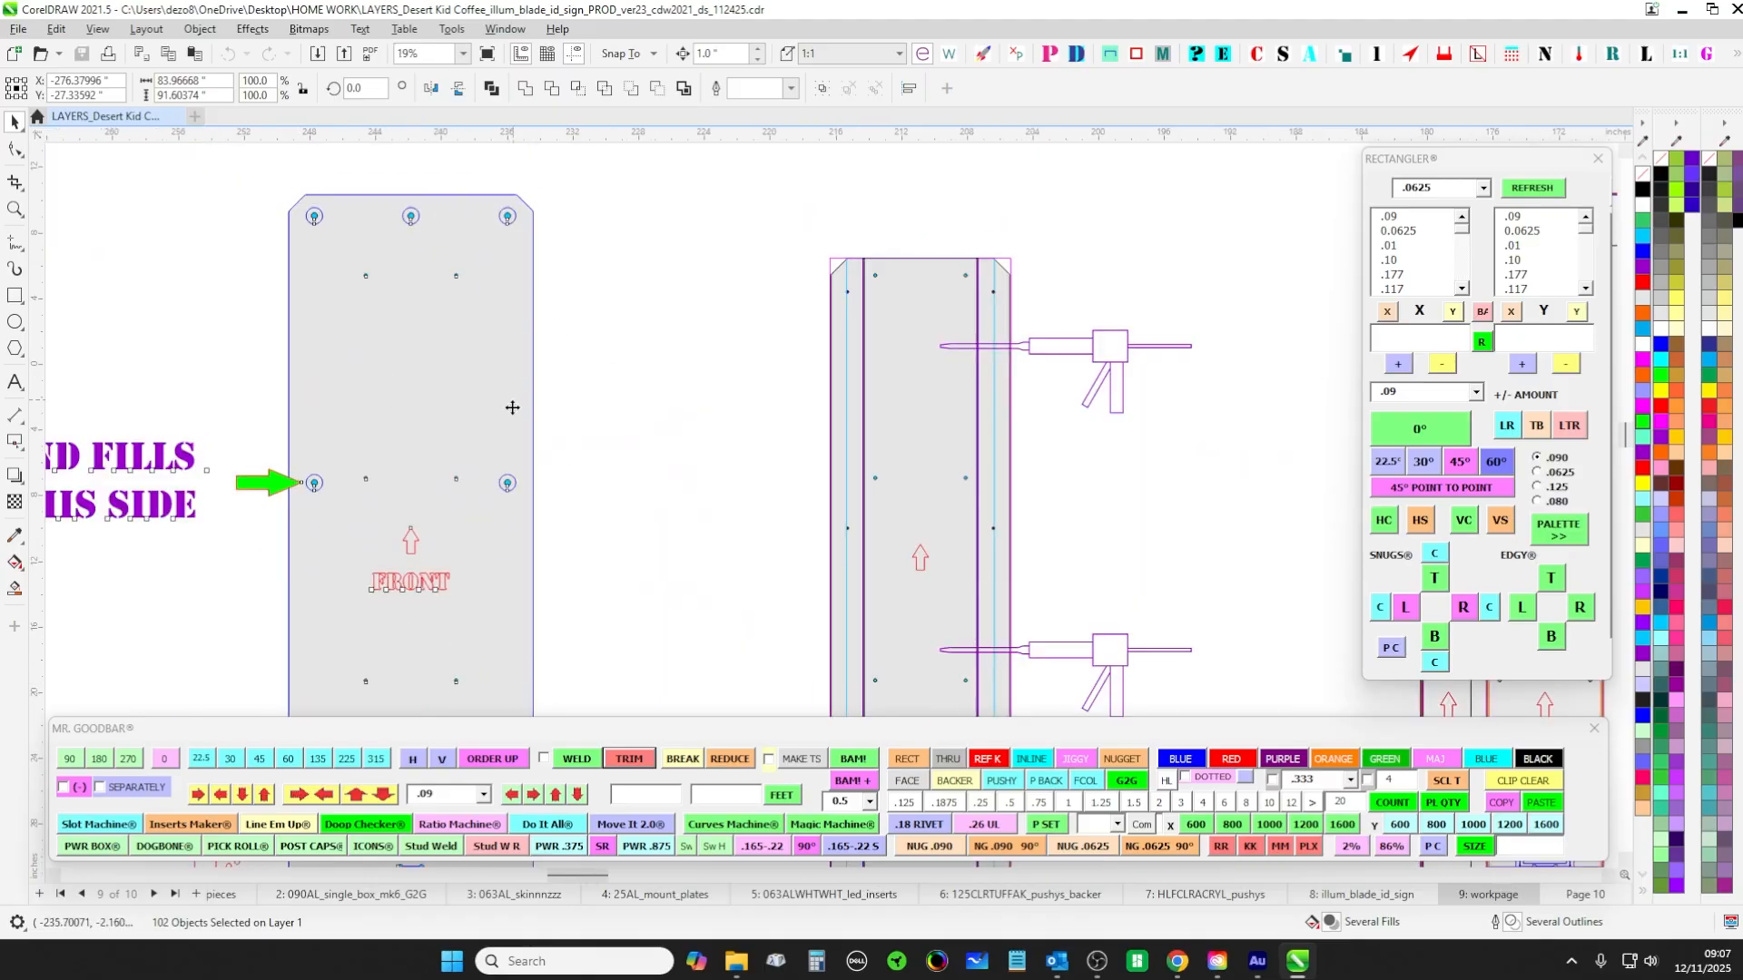
{"action": "scroll", "coordinate": [873, 251], "scroll_direction": "up", "scroll_amount": 2}
{"action": "left_click_drag", "start_coordinate": [845, 199], "coordinate": [1027, 425]}
{"action": "scroll", "coordinate": [886, 356], "scroll_direction": "down", "scroll_amount": 3}
{"action": "scroll", "coordinate": [885, 359], "scroll_direction": "up", "scroll_amount": 3}
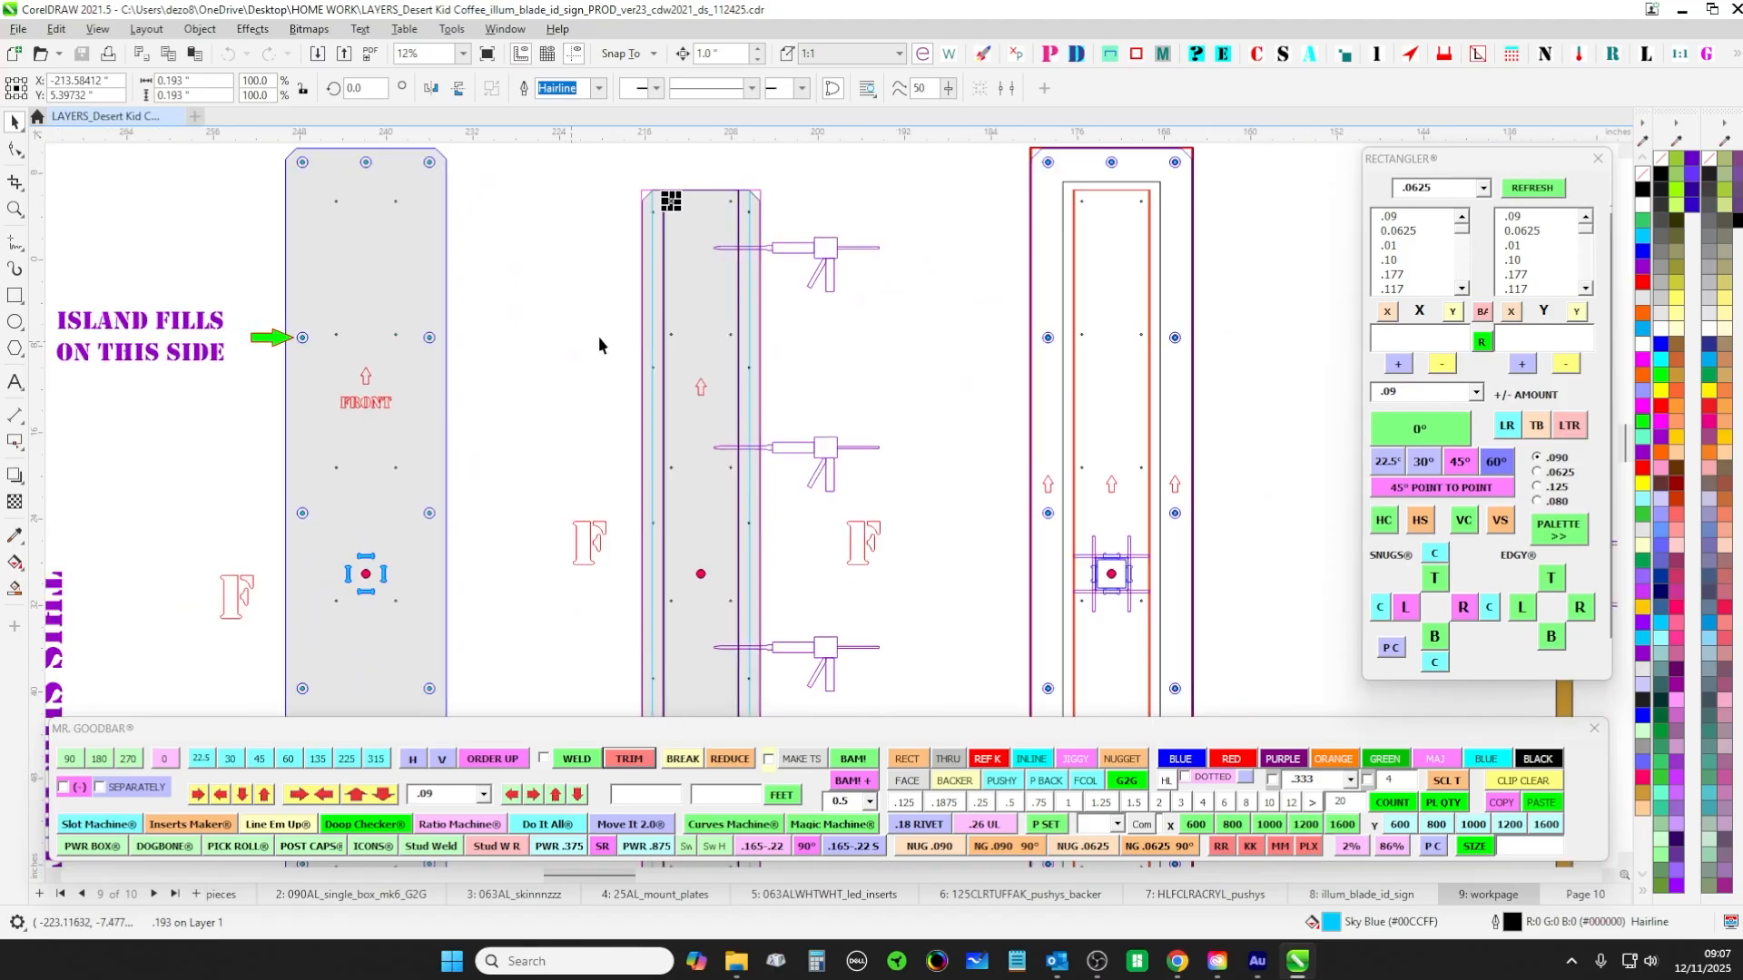
{"action": "scroll", "coordinate": [728, 264], "scroll_direction": "down", "scroll_amount": 4}
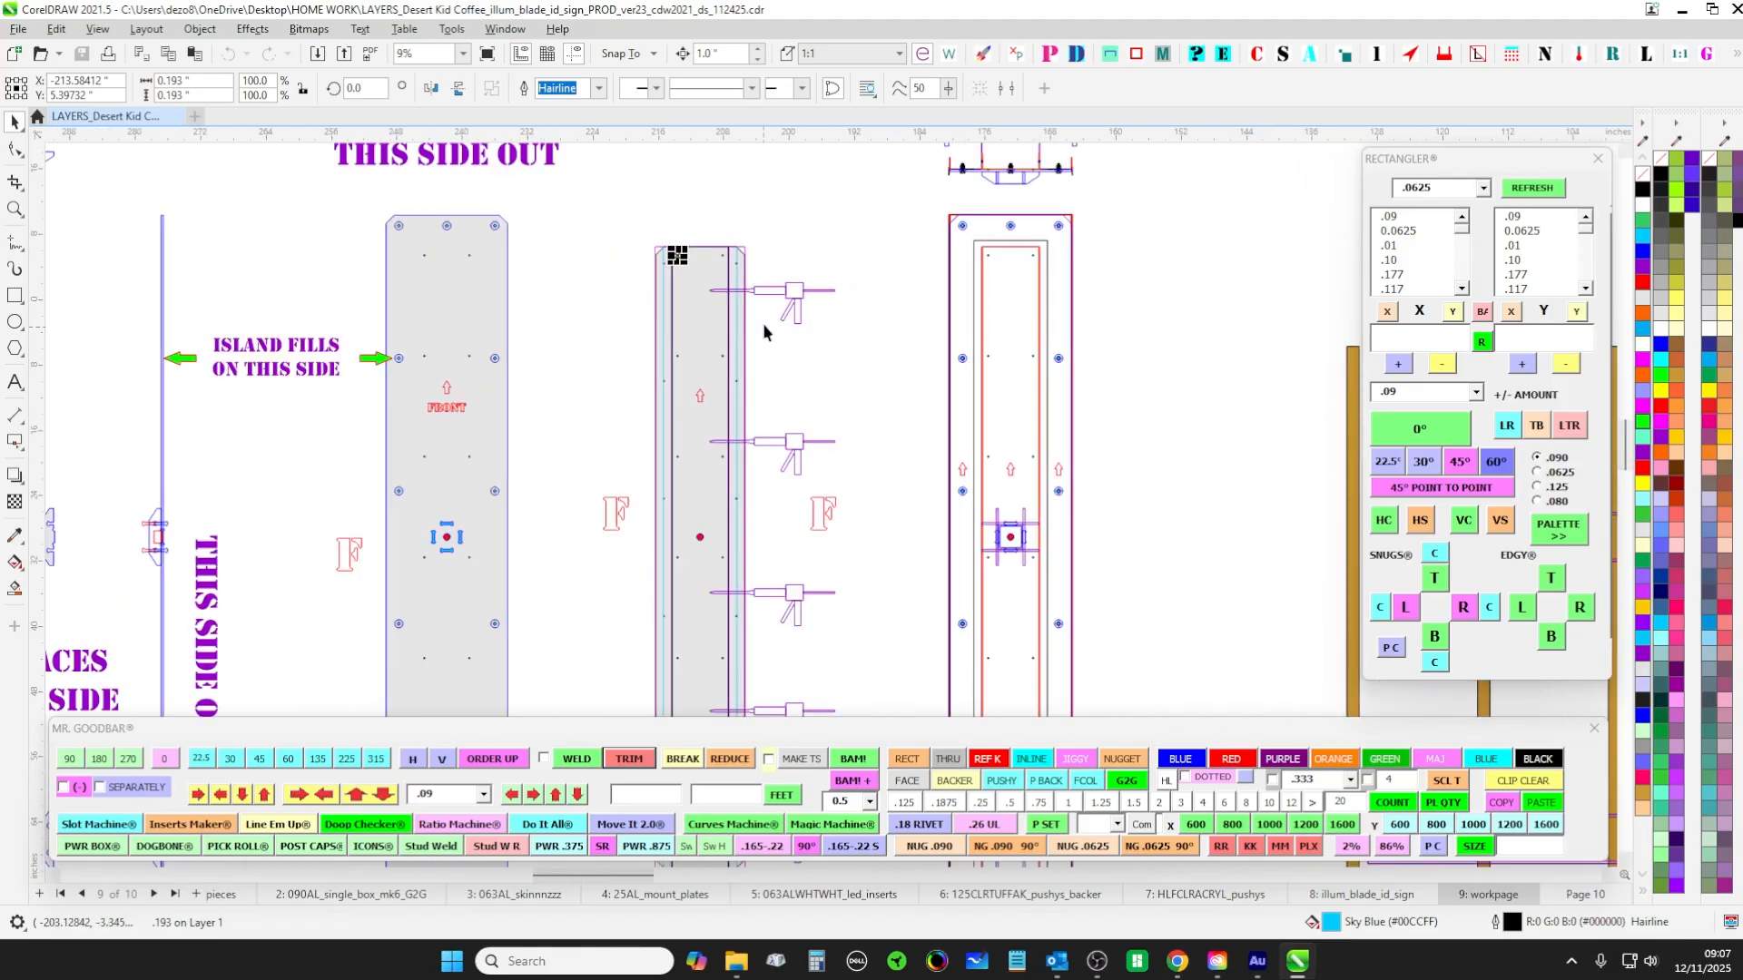
Examine the sign's PORT, BACK and STRBD part views through to the yellow STRBD, FRONT and PORT sections
{"action": "scroll", "coordinate": [587, 314], "scroll_direction": "right", "scroll_amount": 10}
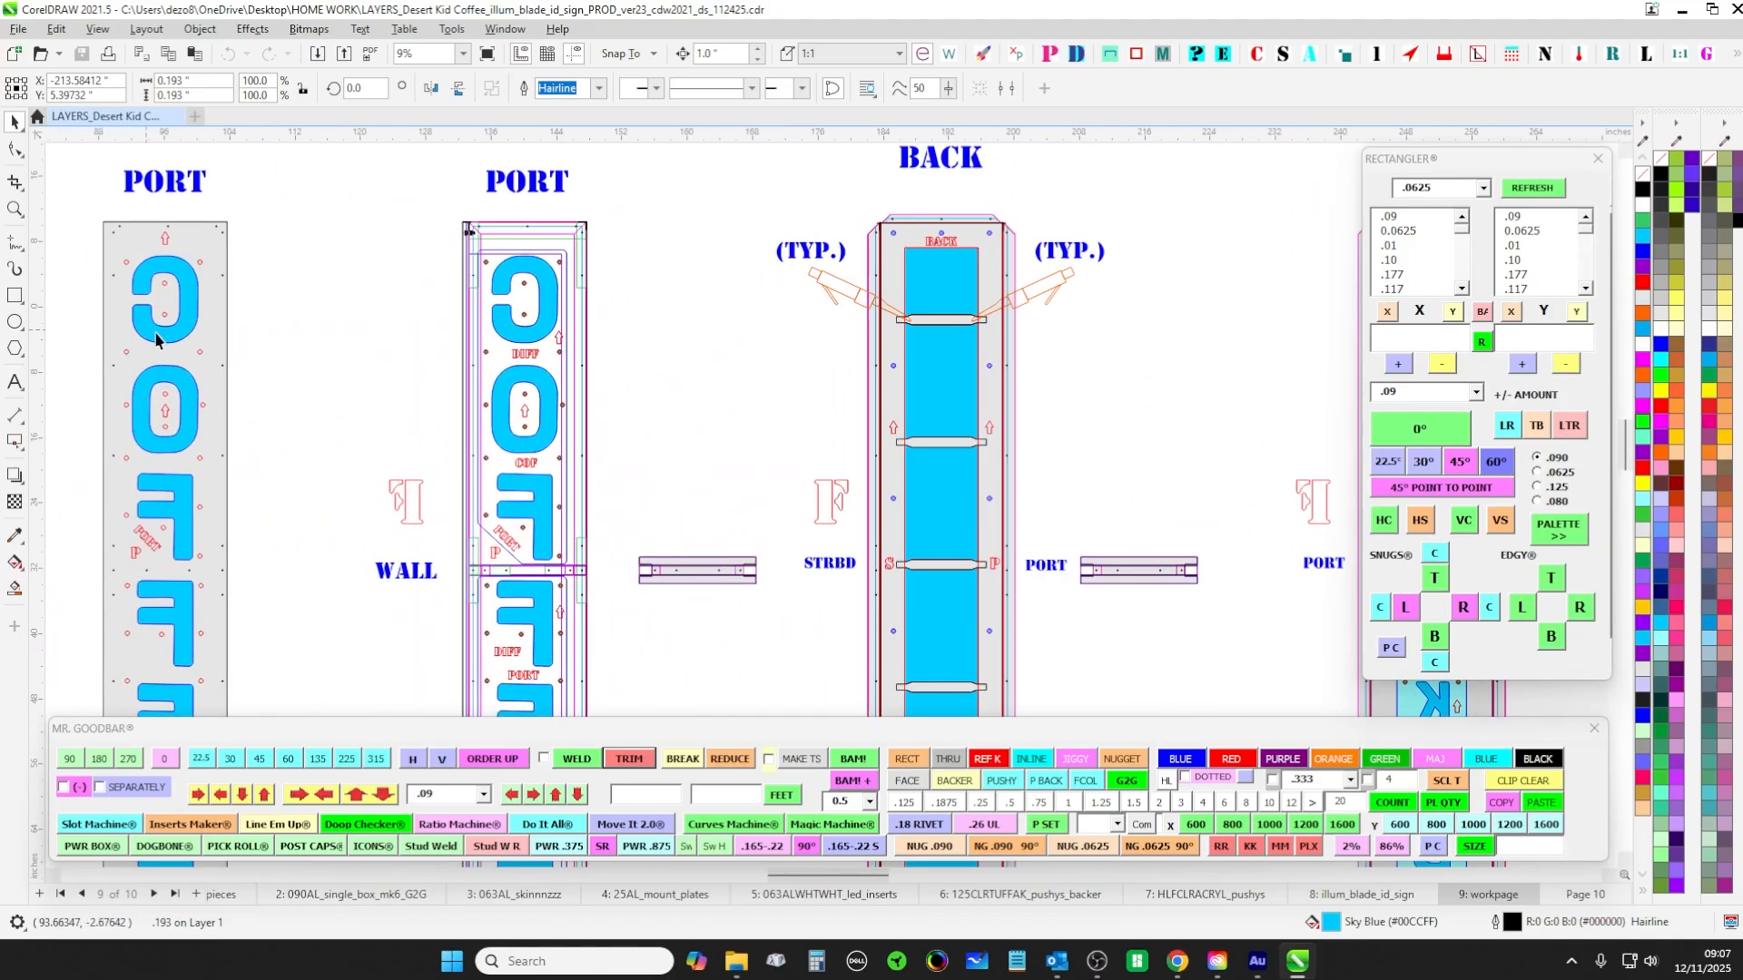
{"action": "scroll", "coordinate": [909, 336], "scroll_direction": "down", "scroll_amount": 2}
{"action": "scroll", "coordinate": [908, 336], "scroll_direction": "right", "scroll_amount": 5}
{"action": "scroll", "coordinate": [494, 342], "scroll_direction": "up", "scroll_amount": 4}
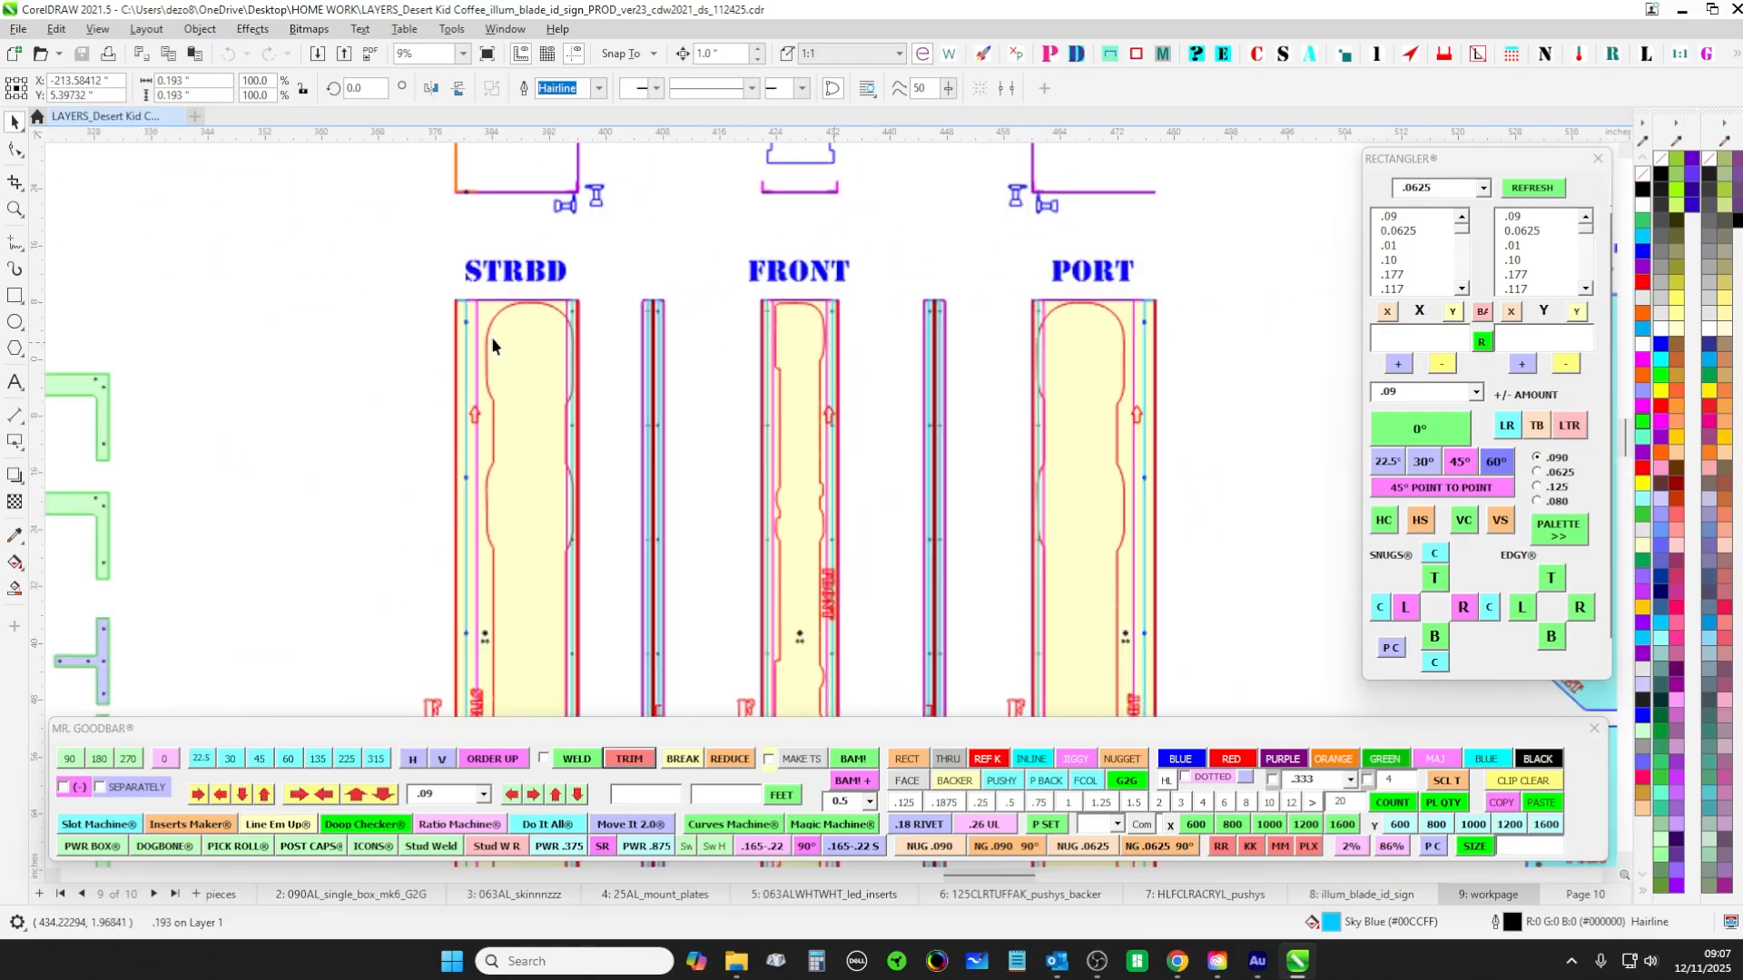
{"action": "scroll", "coordinate": [626, 363], "scroll_direction": "down", "scroll_amount": 5}
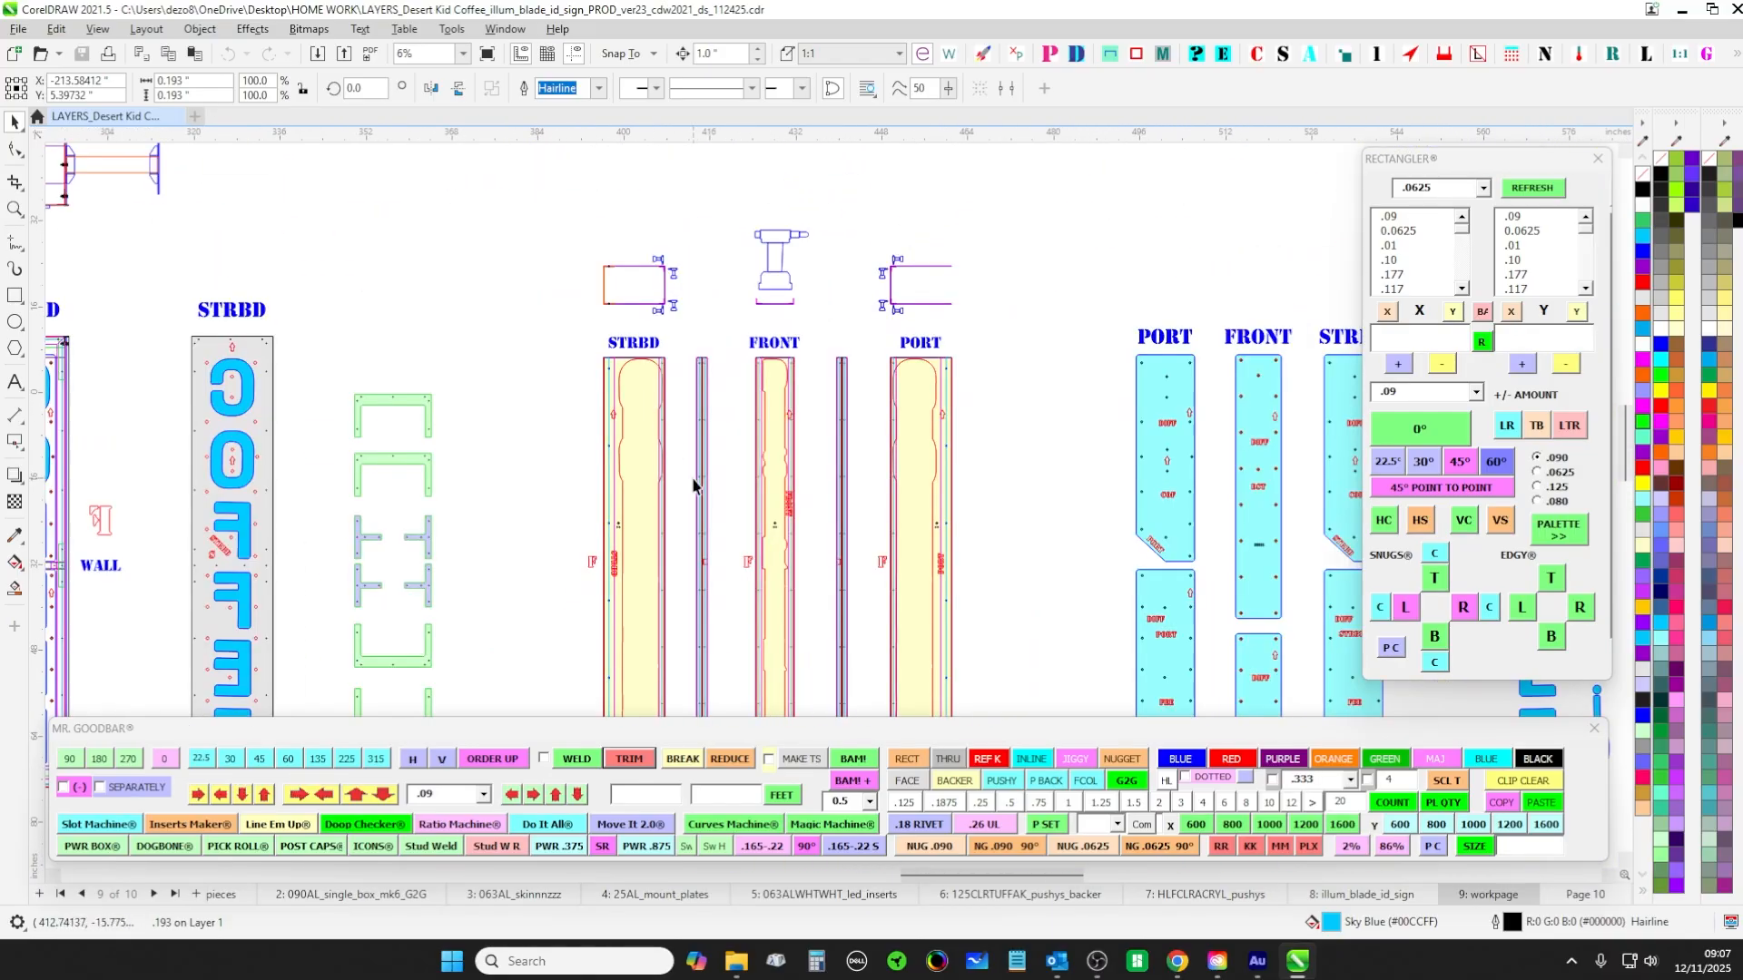
{"action": "scroll", "coordinate": [657, 325], "scroll_direction": "up", "scroll_amount": 1}
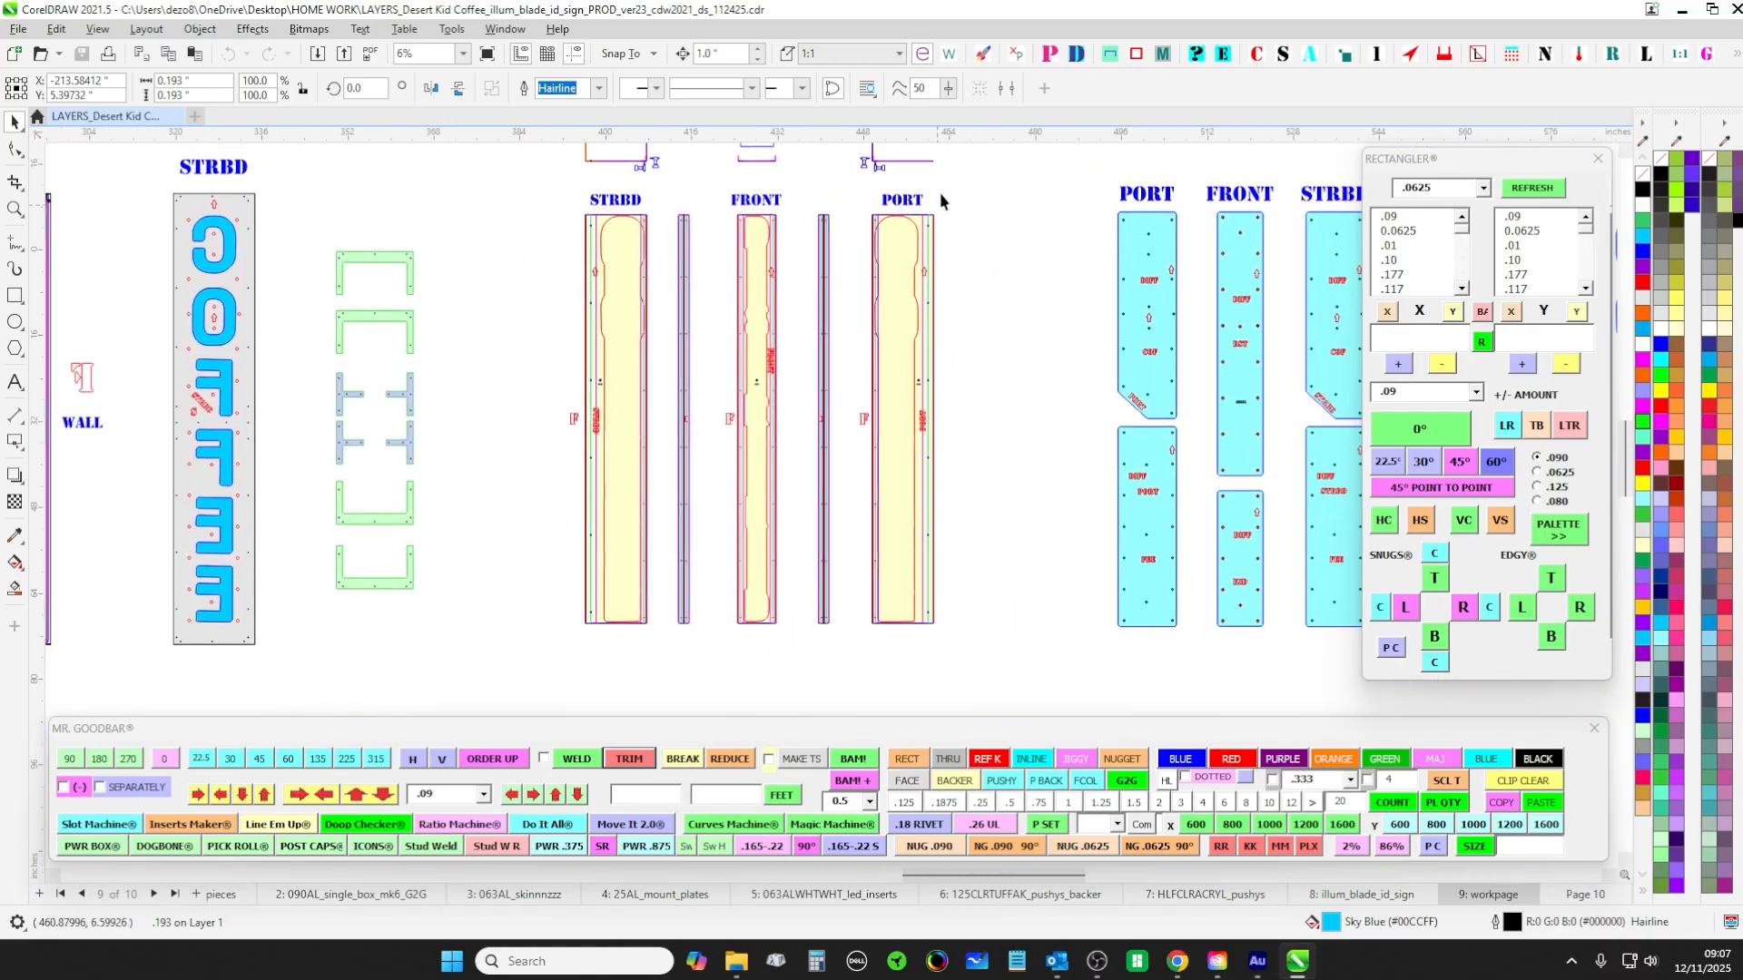
{"action": "scroll", "coordinate": [984, 264], "scroll_direction": "up", "scroll_amount": 1}
{"action": "scroll", "coordinate": [990, 272], "scroll_direction": "down", "scroll_amount": 3}
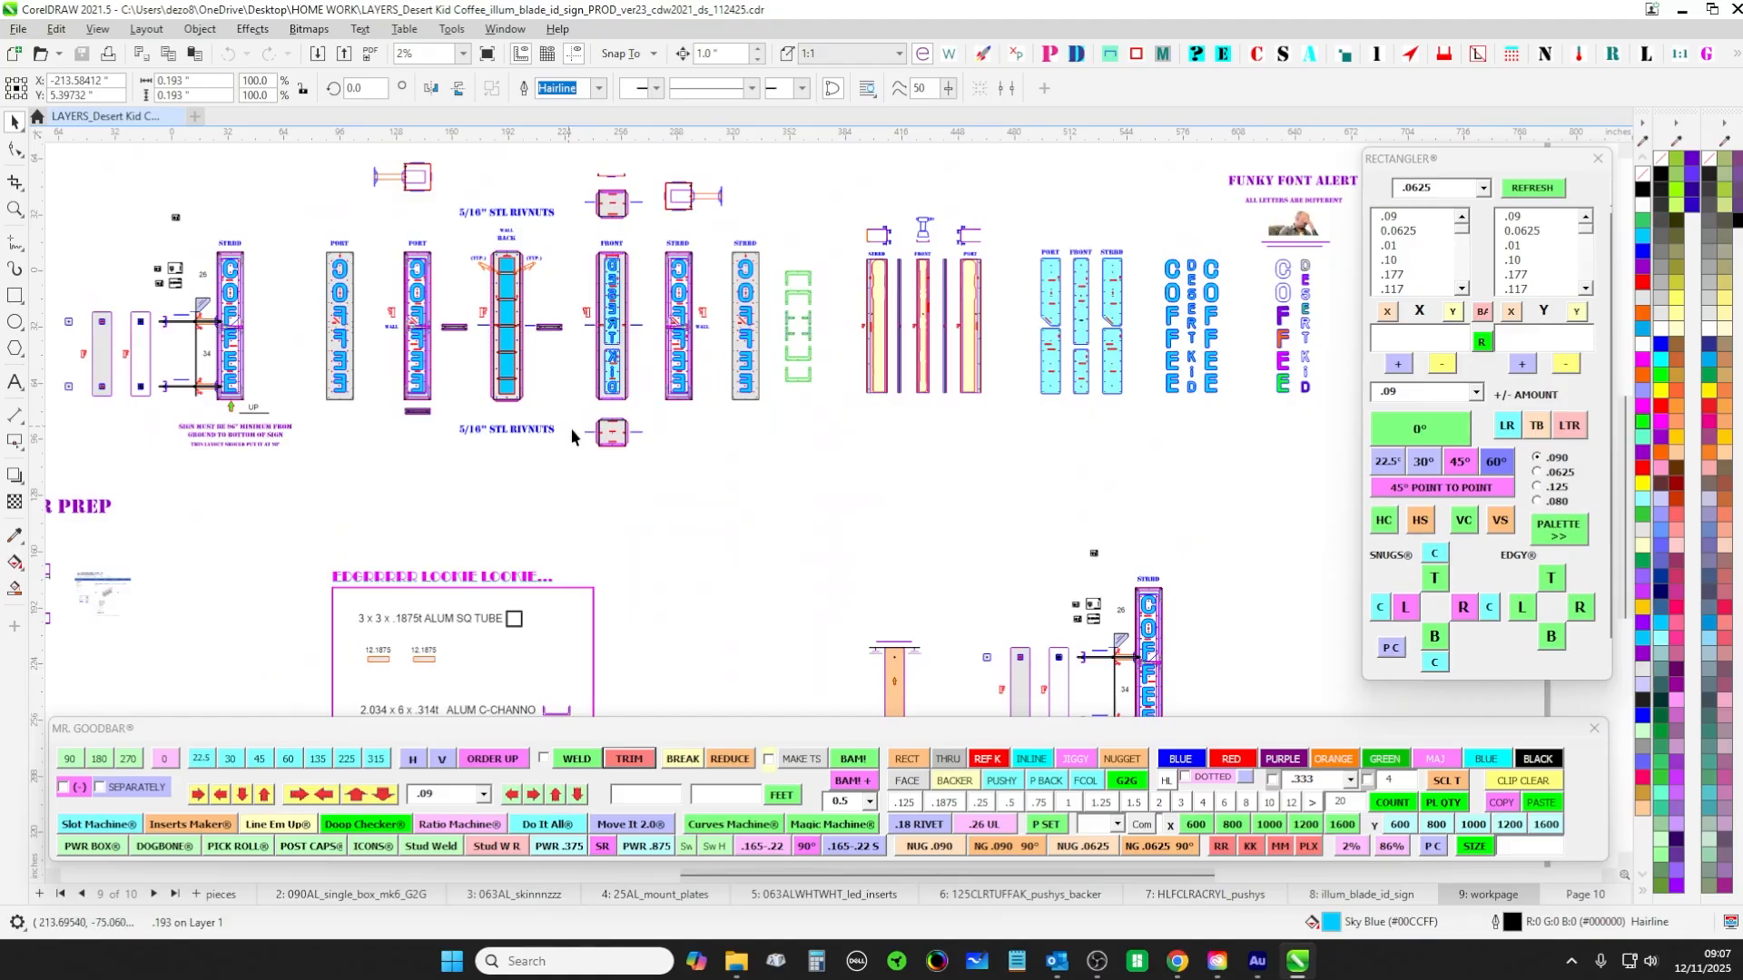
Select the thin orange vertical edge rectangle of the inner channel in the assembled mount view
{"action": "left_click_drag", "start_coordinate": [588, 436], "coordinate": [856, 474]}
{"action": "scroll", "coordinate": [397, 406], "scroll_direction": "up", "scroll_amount": 2}
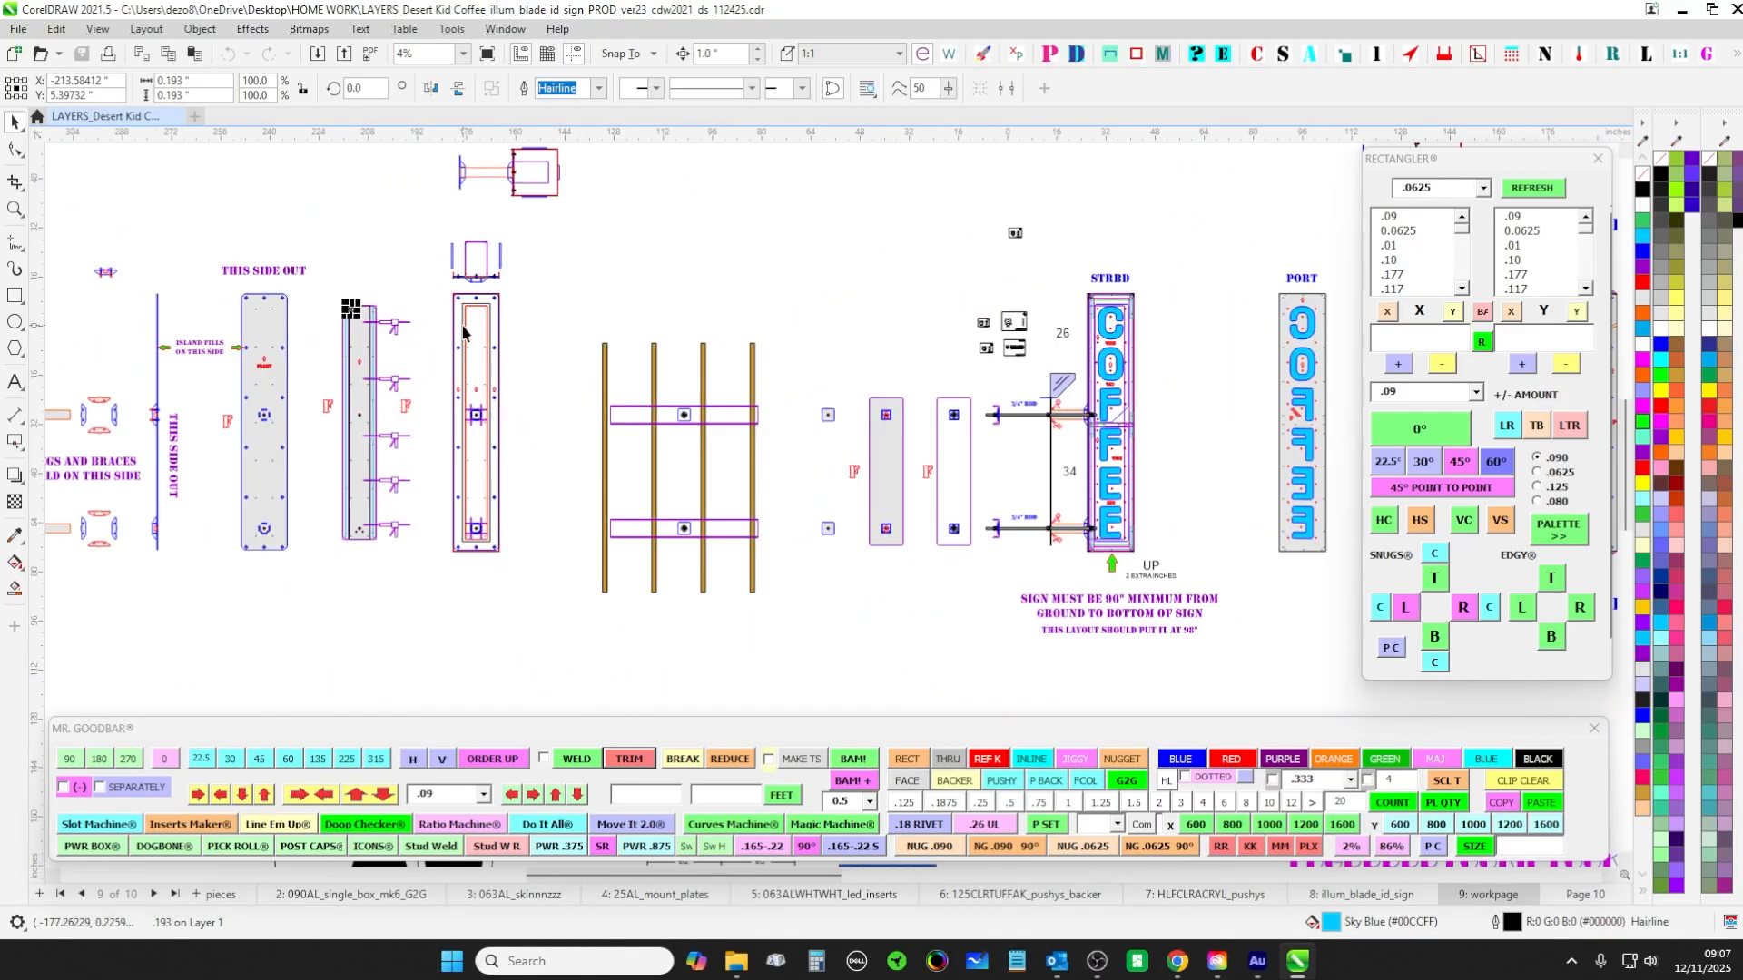
{"action": "scroll", "coordinate": [468, 336], "scroll_direction": "up", "scroll_amount": 3}
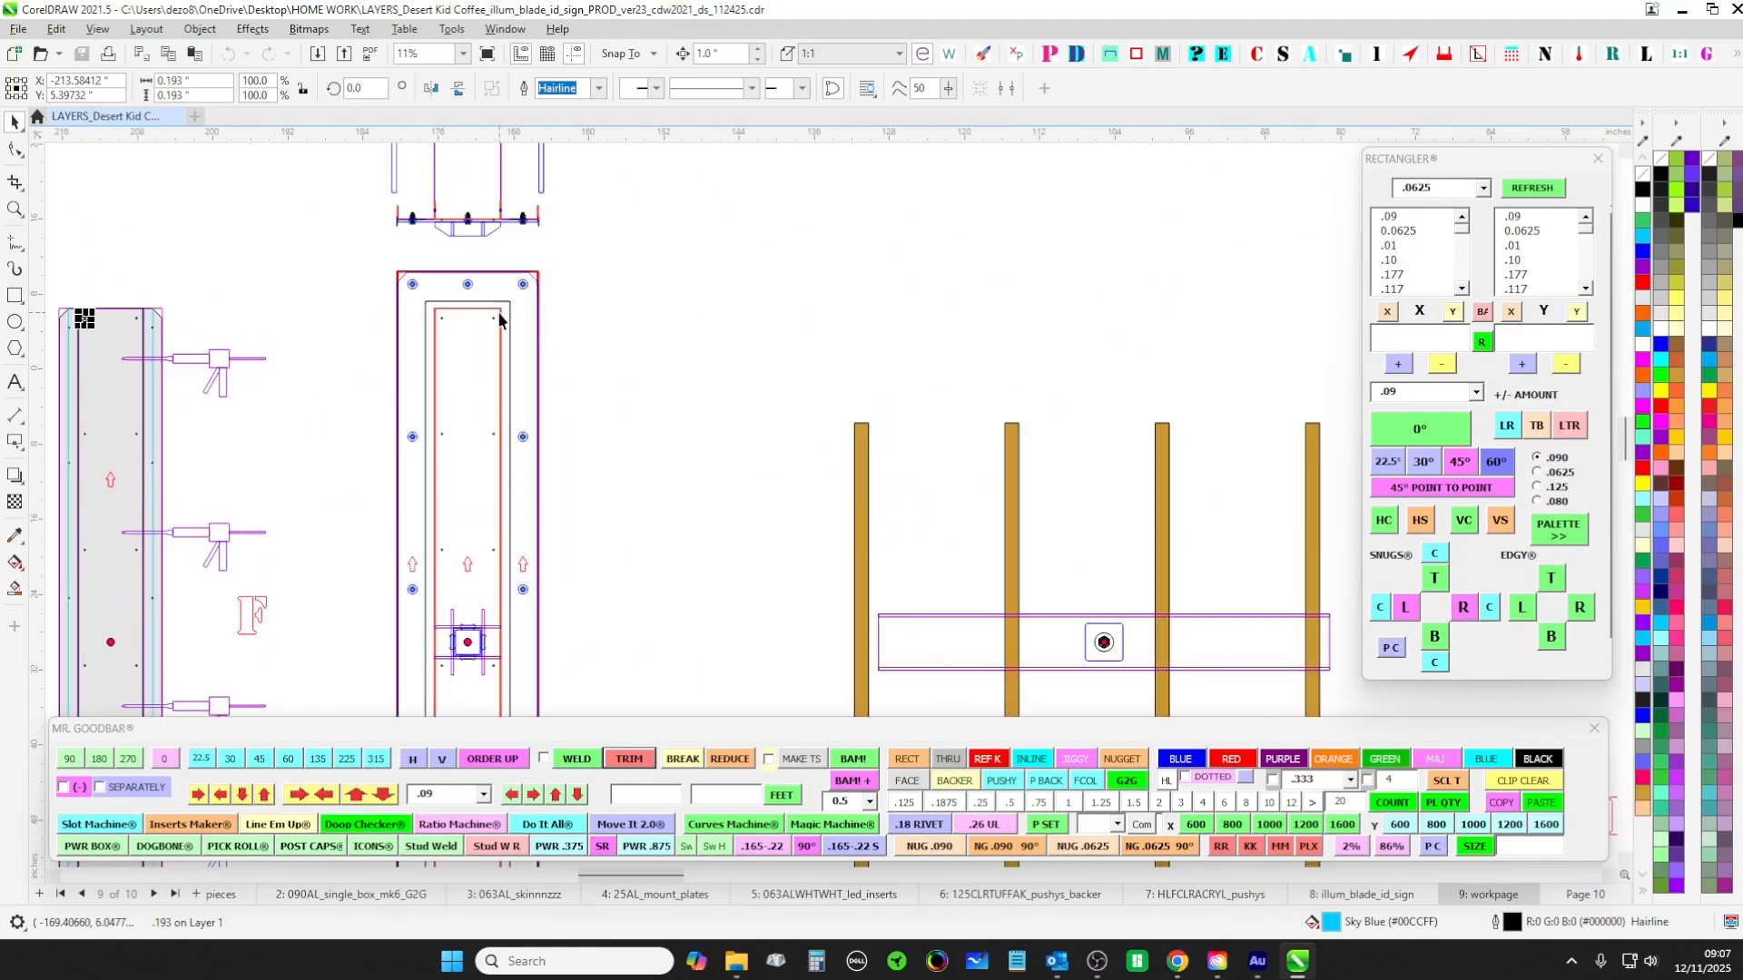
{"action": "scroll", "coordinate": [499, 320], "scroll_direction": "up", "scroll_amount": 2}
{"action": "left_click", "coordinate": [503, 319]}
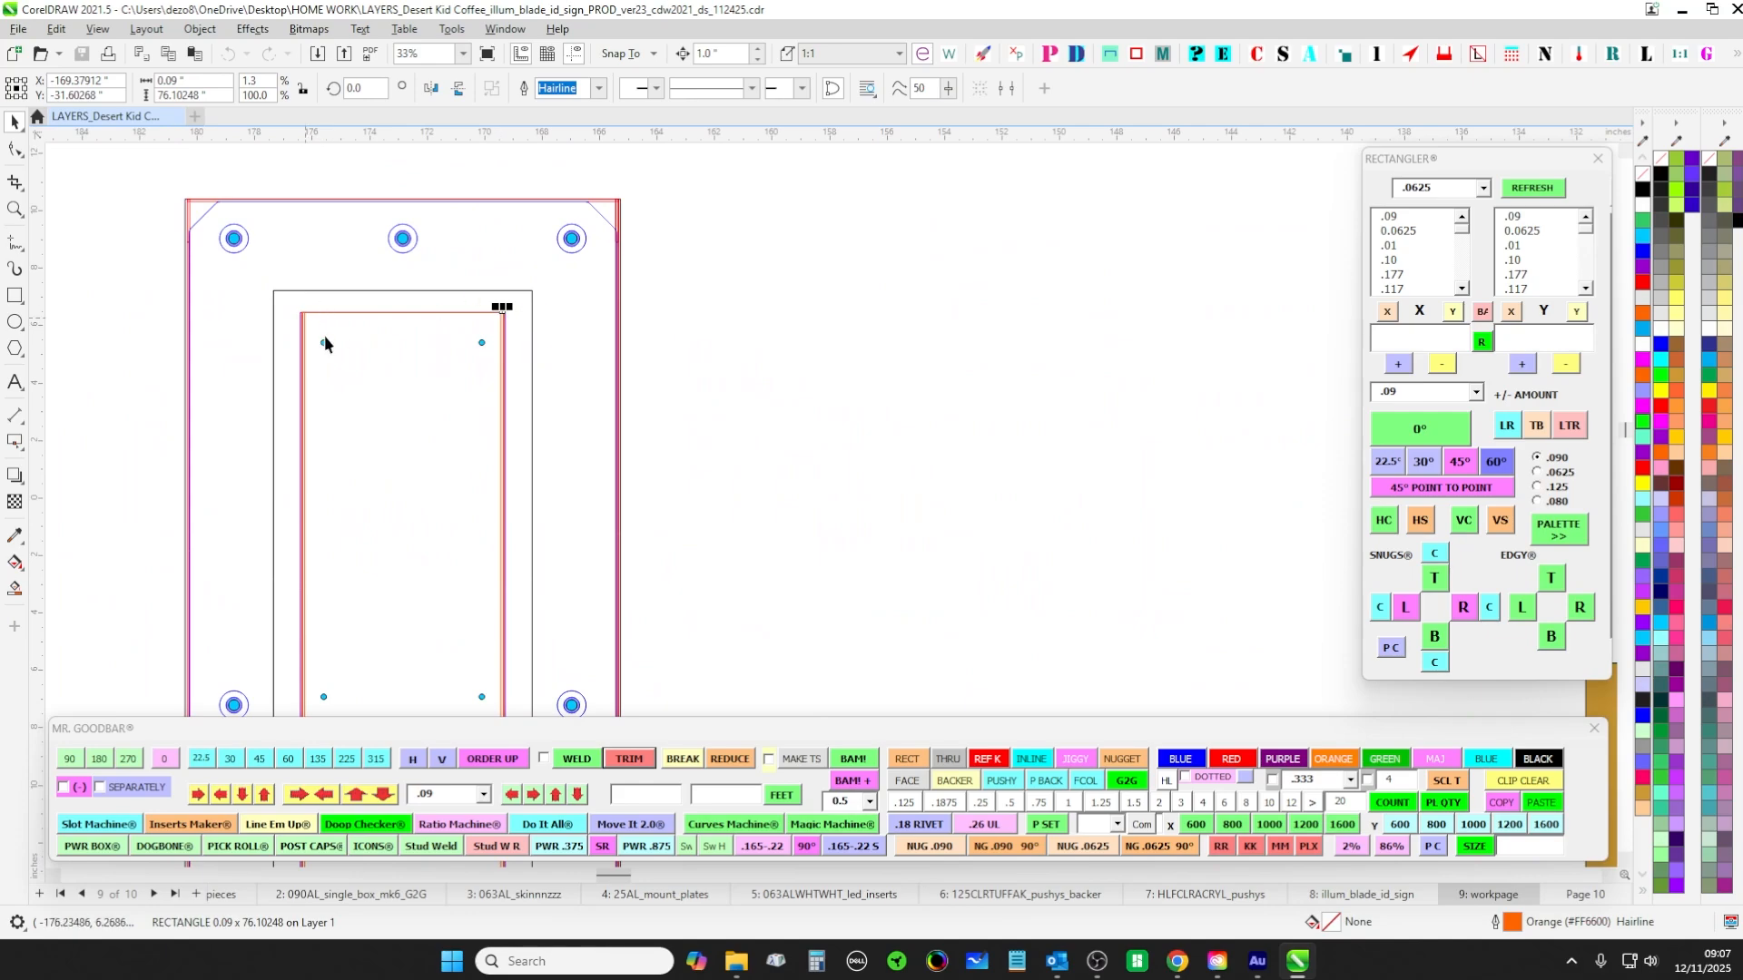
Select groups of wall-mount and sign objects in the STRBD view and nudge them horizontally
{"action": "scroll", "coordinate": [357, 363], "scroll_direction": "down", "scroll_amount": 2}
{"action": "left_click_drag", "start_coordinate": [566, 481], "coordinate": [254, 365]}
{"action": "scroll", "coordinate": [921, 417], "scroll_direction": "down", "scroll_amount": 3}
{"action": "left_click_drag", "start_coordinate": [733, 251], "coordinate": [902, 657]}
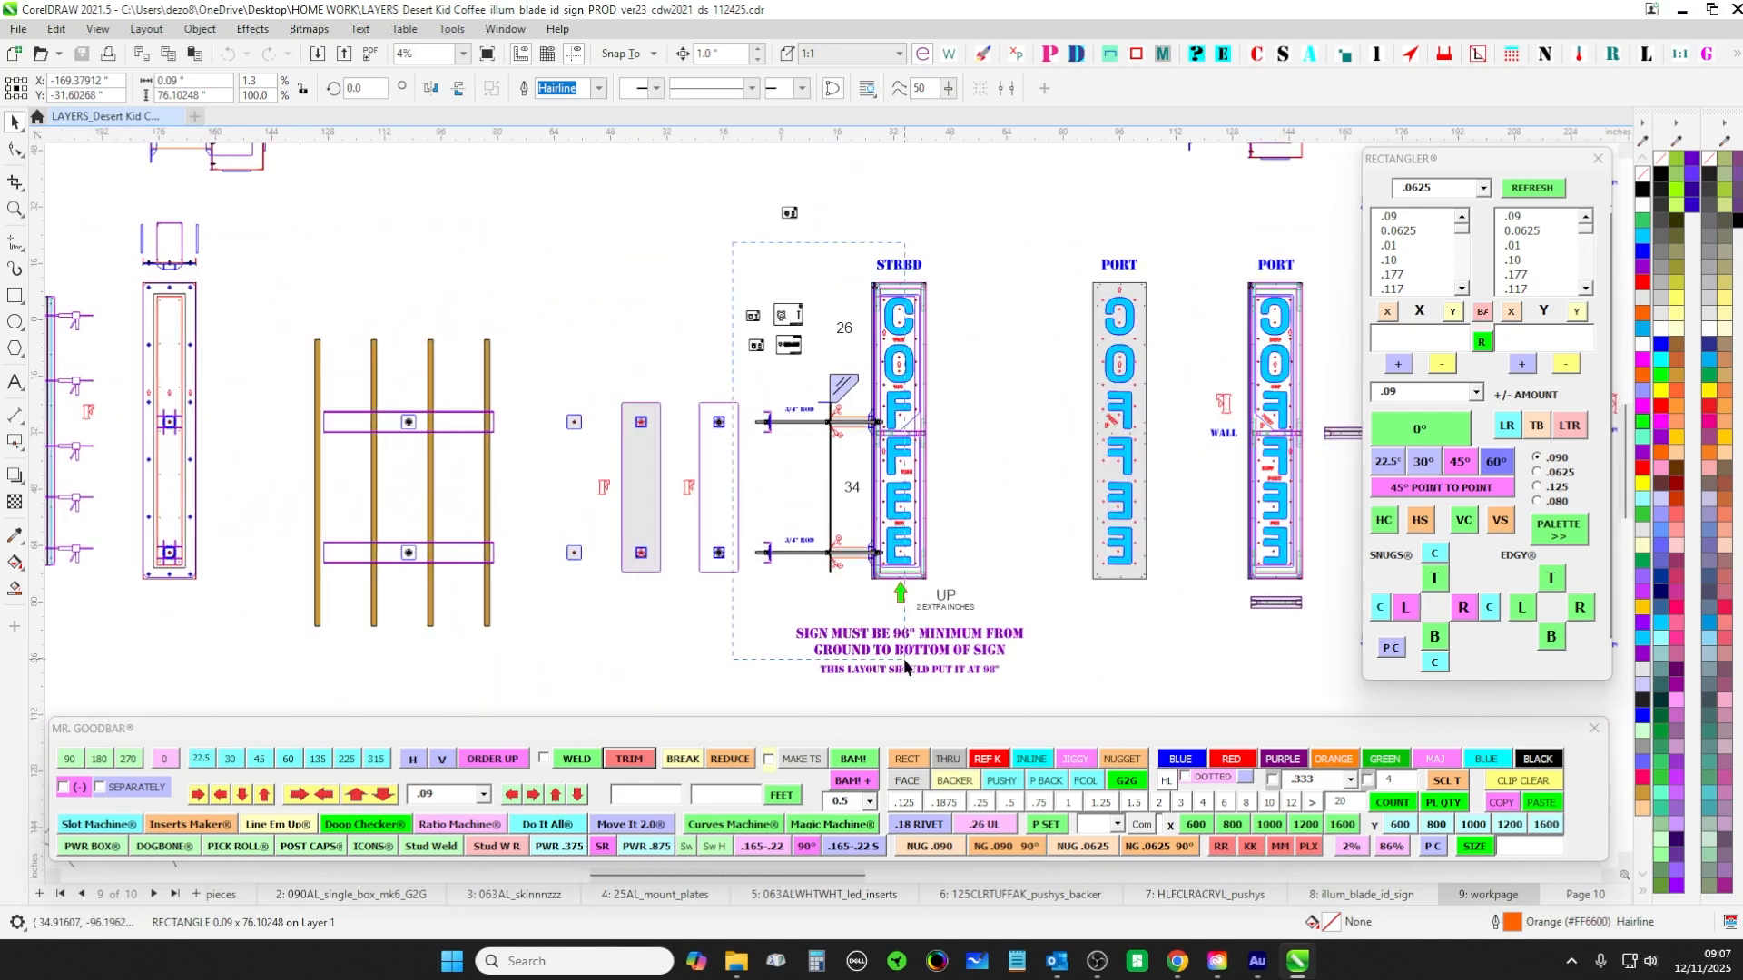
{"action": "key", "text": "Right"}
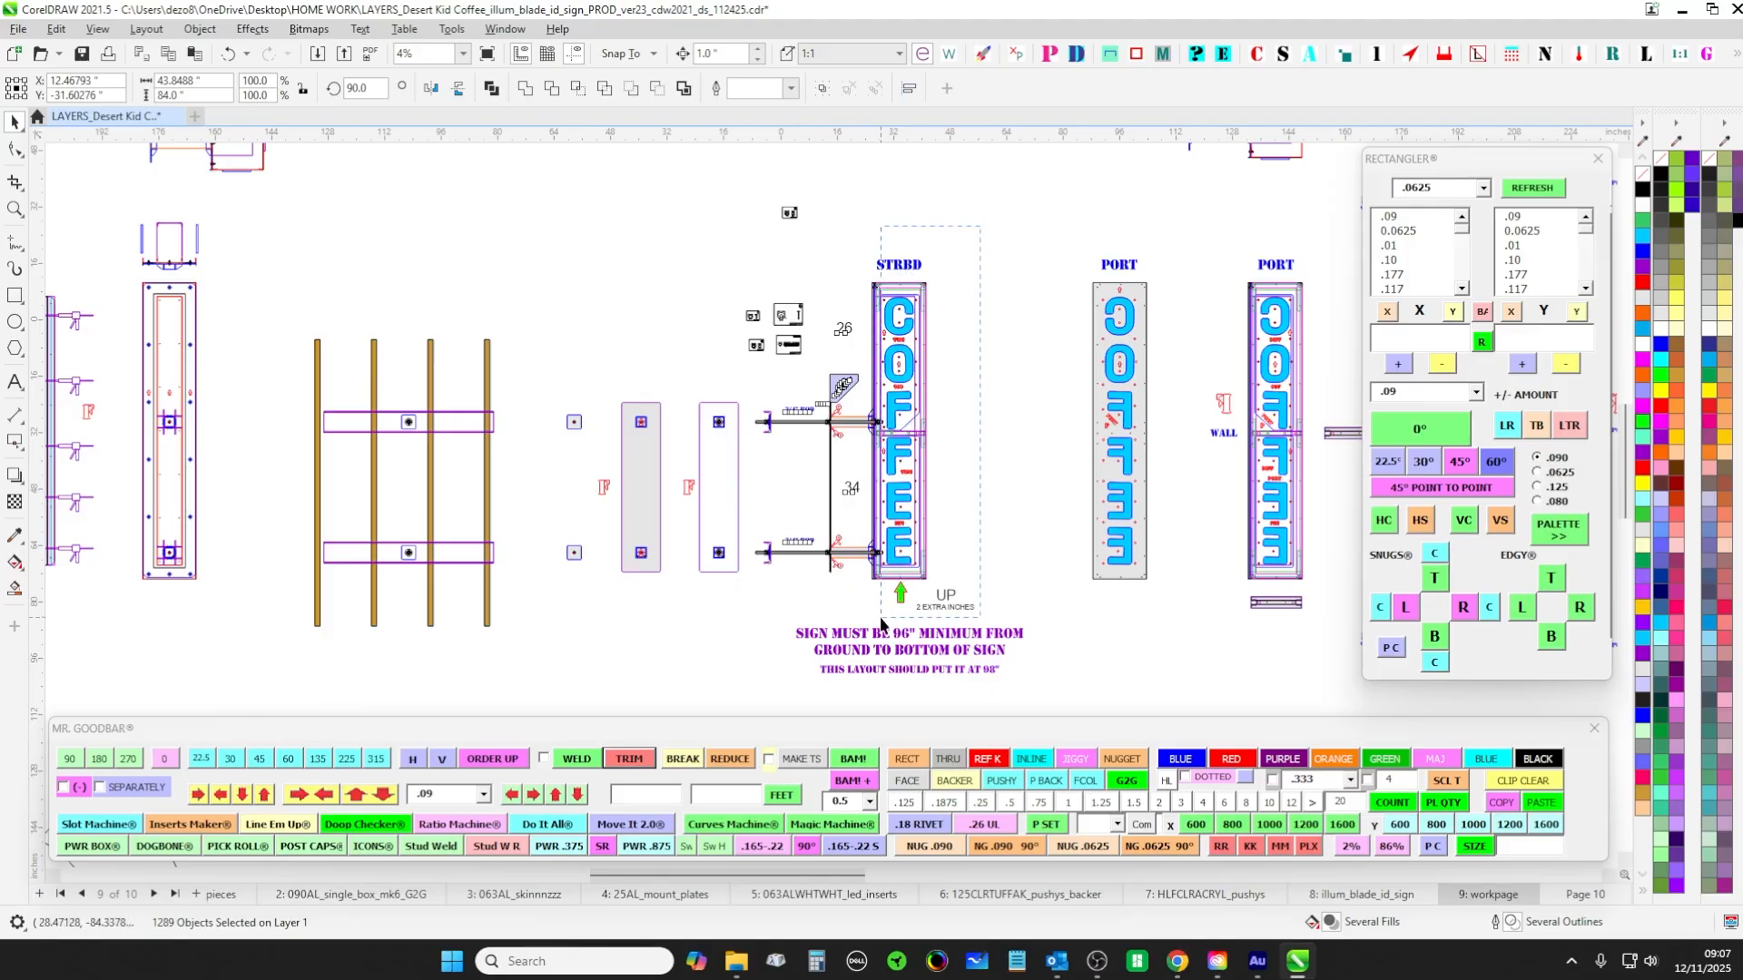
{"action": "left_click", "coordinate": [898, 592]}
{"action": "key", "text": "Left"}
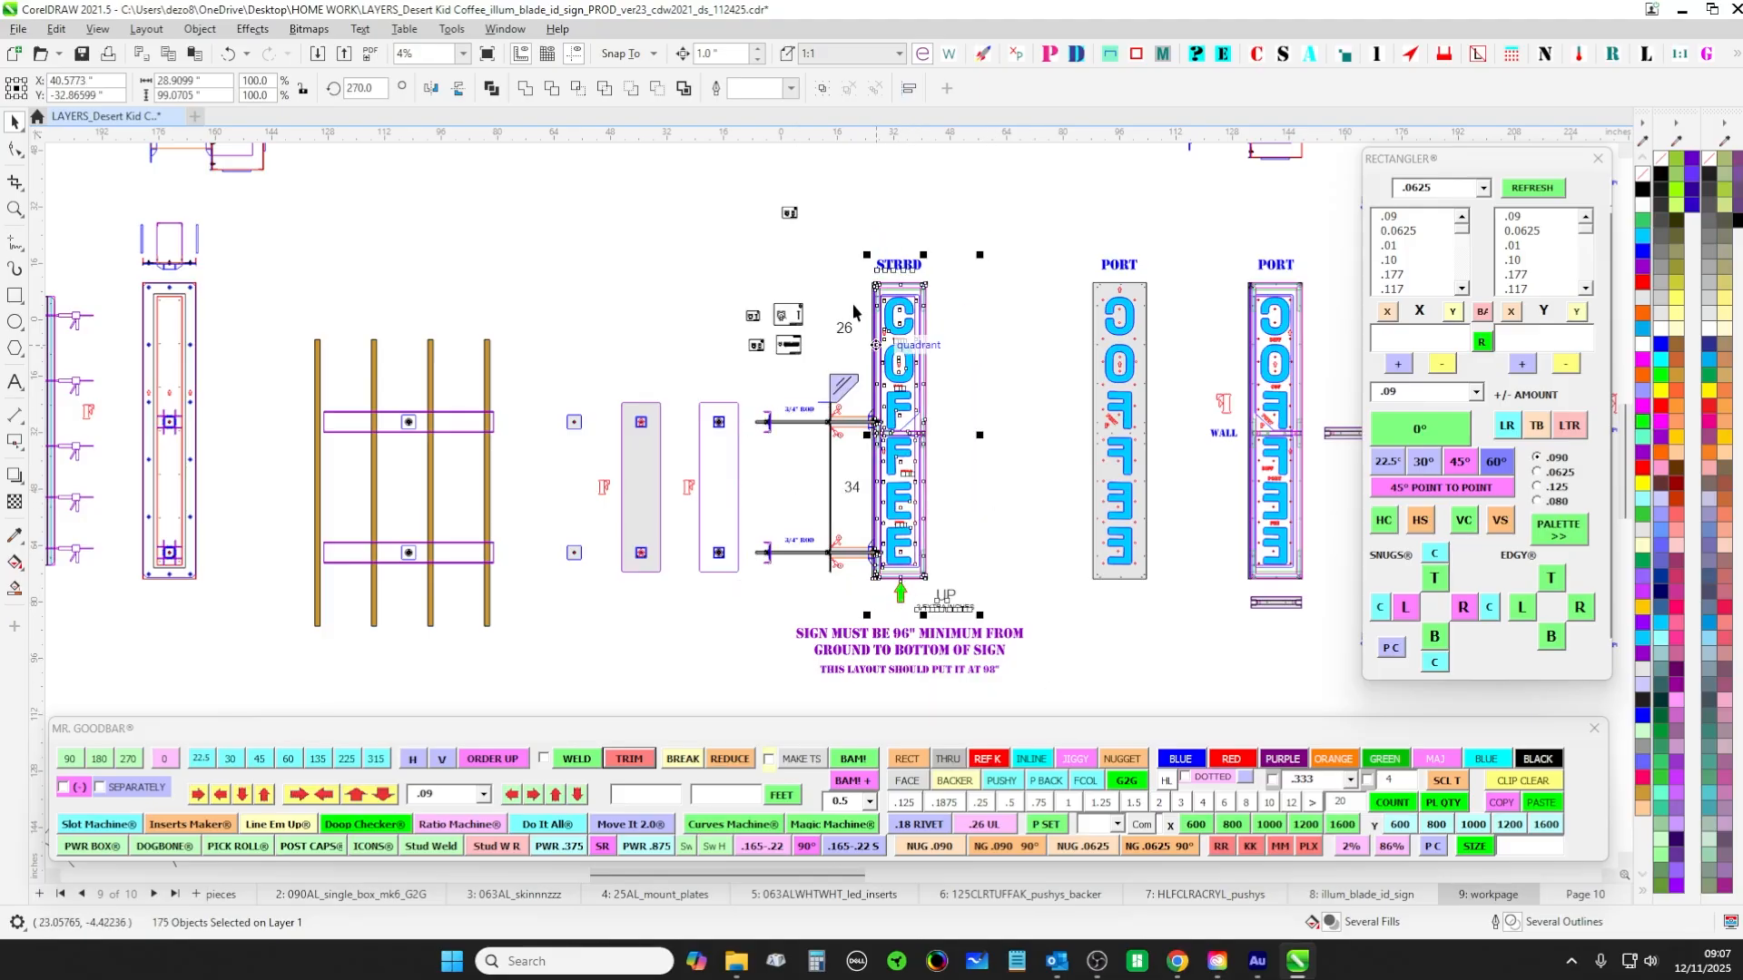
Inspect the lower part of the STRBD sign with its two 3/4" rods and the UP note, and clear the selection
{"action": "scroll", "coordinate": [872, 286], "scroll_direction": "up", "scroll_amount": 1}
{"action": "left_click_drag", "start_coordinate": [879, 679], "coordinate": [809, 387]}
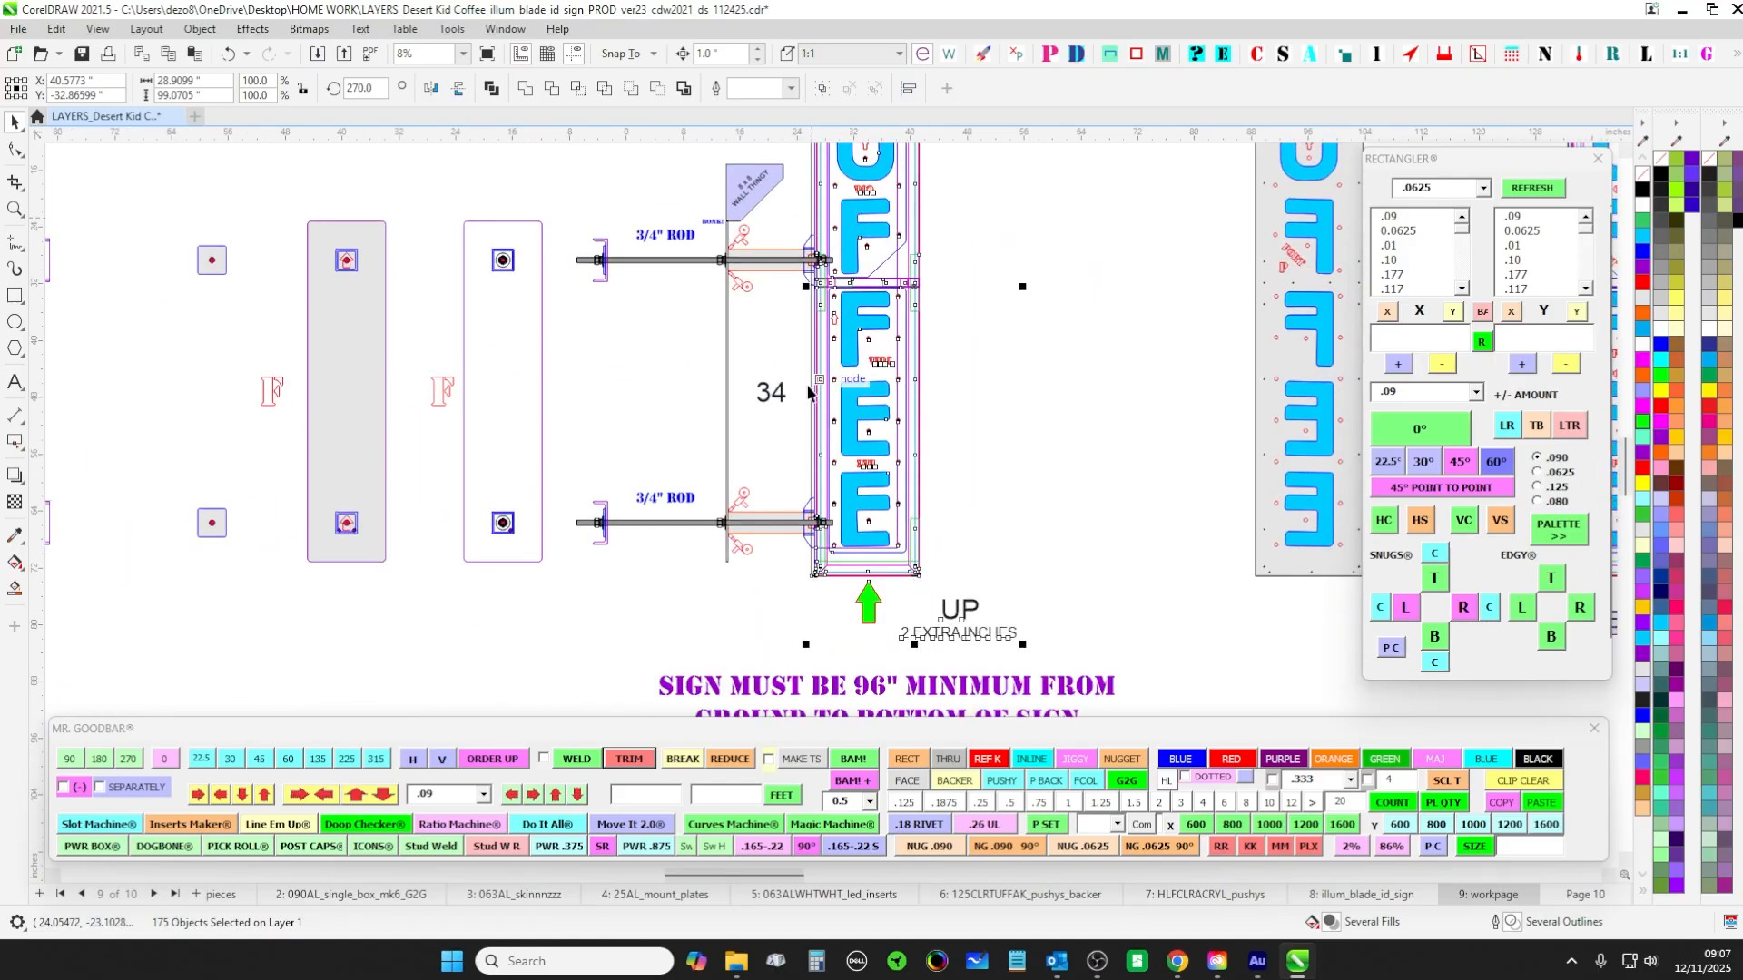
{"action": "scroll", "coordinate": [1050, 435], "scroll_direction": "down", "scroll_amount": 1}
{"action": "left_click_drag", "start_coordinate": [1050, 436], "coordinate": [648, 496]}
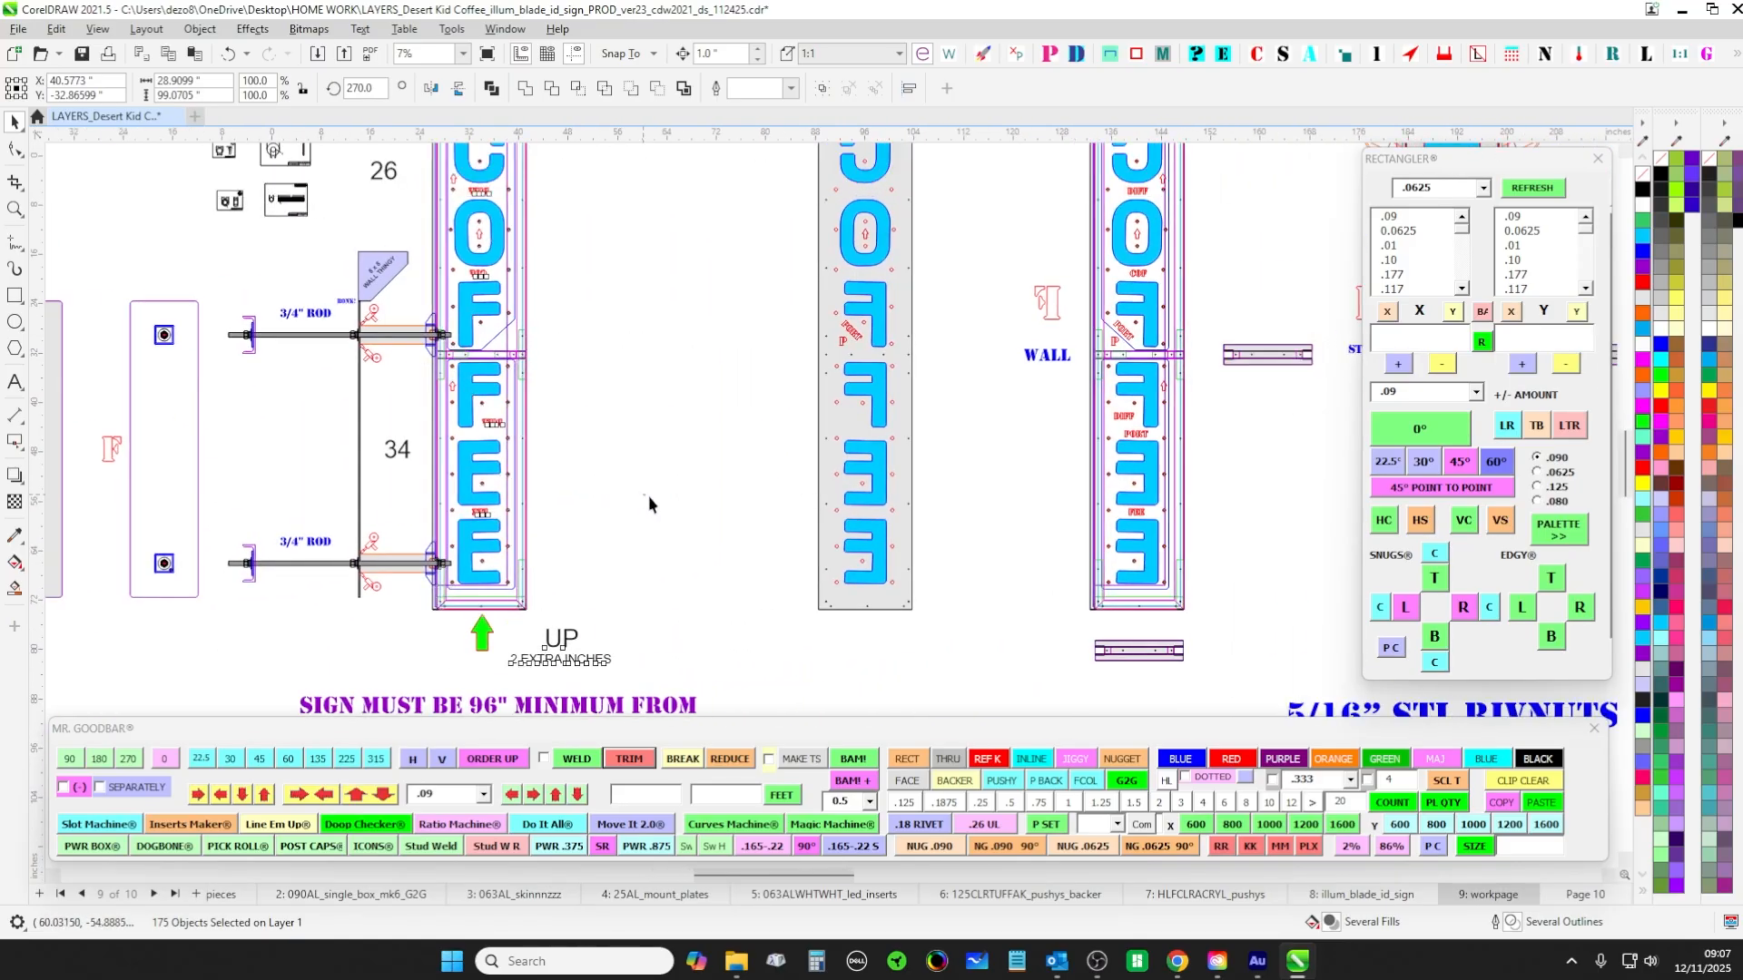
{"action": "left_click", "coordinate": [648, 496]}
Review the wall stud layout and the MOUNTING BAR PREP steps, and return to the STRBD view's rods
{"action": "scroll", "coordinate": [648, 496], "scroll_direction": "down", "scroll_amount": 1}
{"action": "left_click_drag", "start_coordinate": [684, 610], "coordinate": [771, 411]}
{"action": "left_click_drag", "start_coordinate": [601, 532], "coordinate": [819, 572]}
{"action": "left_click_drag", "start_coordinate": [604, 505], "coordinate": [853, 537]}
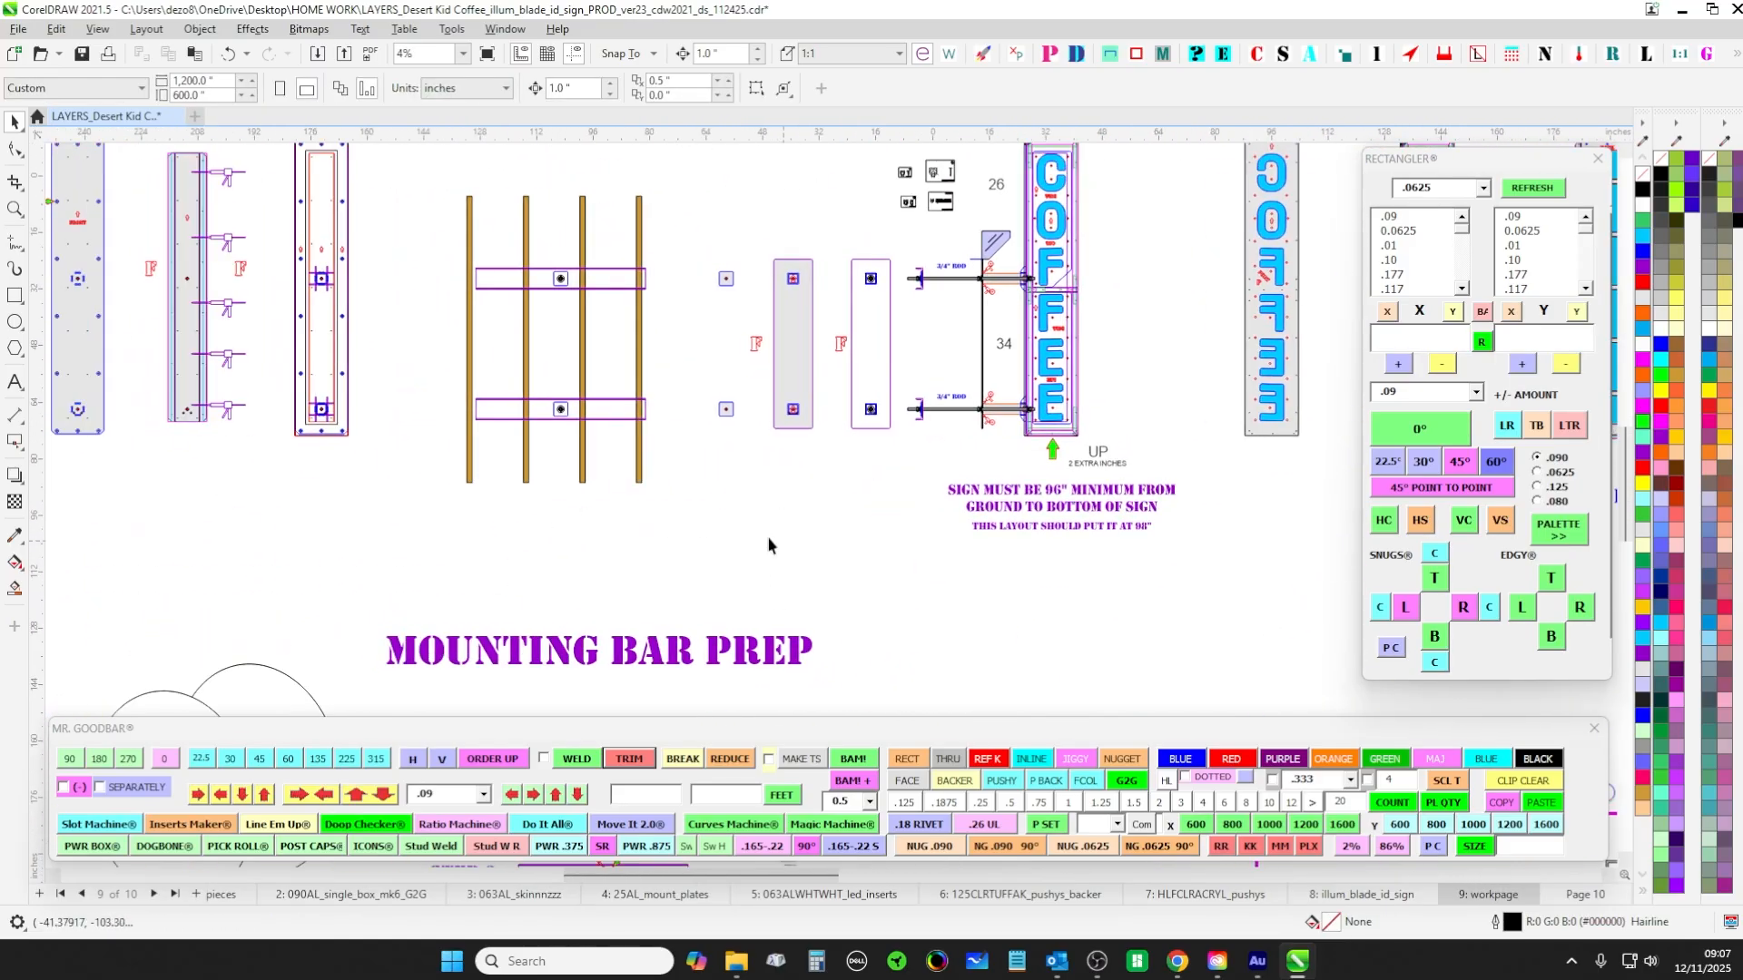
{"action": "left_click_drag", "start_coordinate": [721, 548], "coordinate": [760, 458]}
{"action": "scroll", "coordinate": [749, 544], "scroll_direction": "down", "scroll_amount": 2}
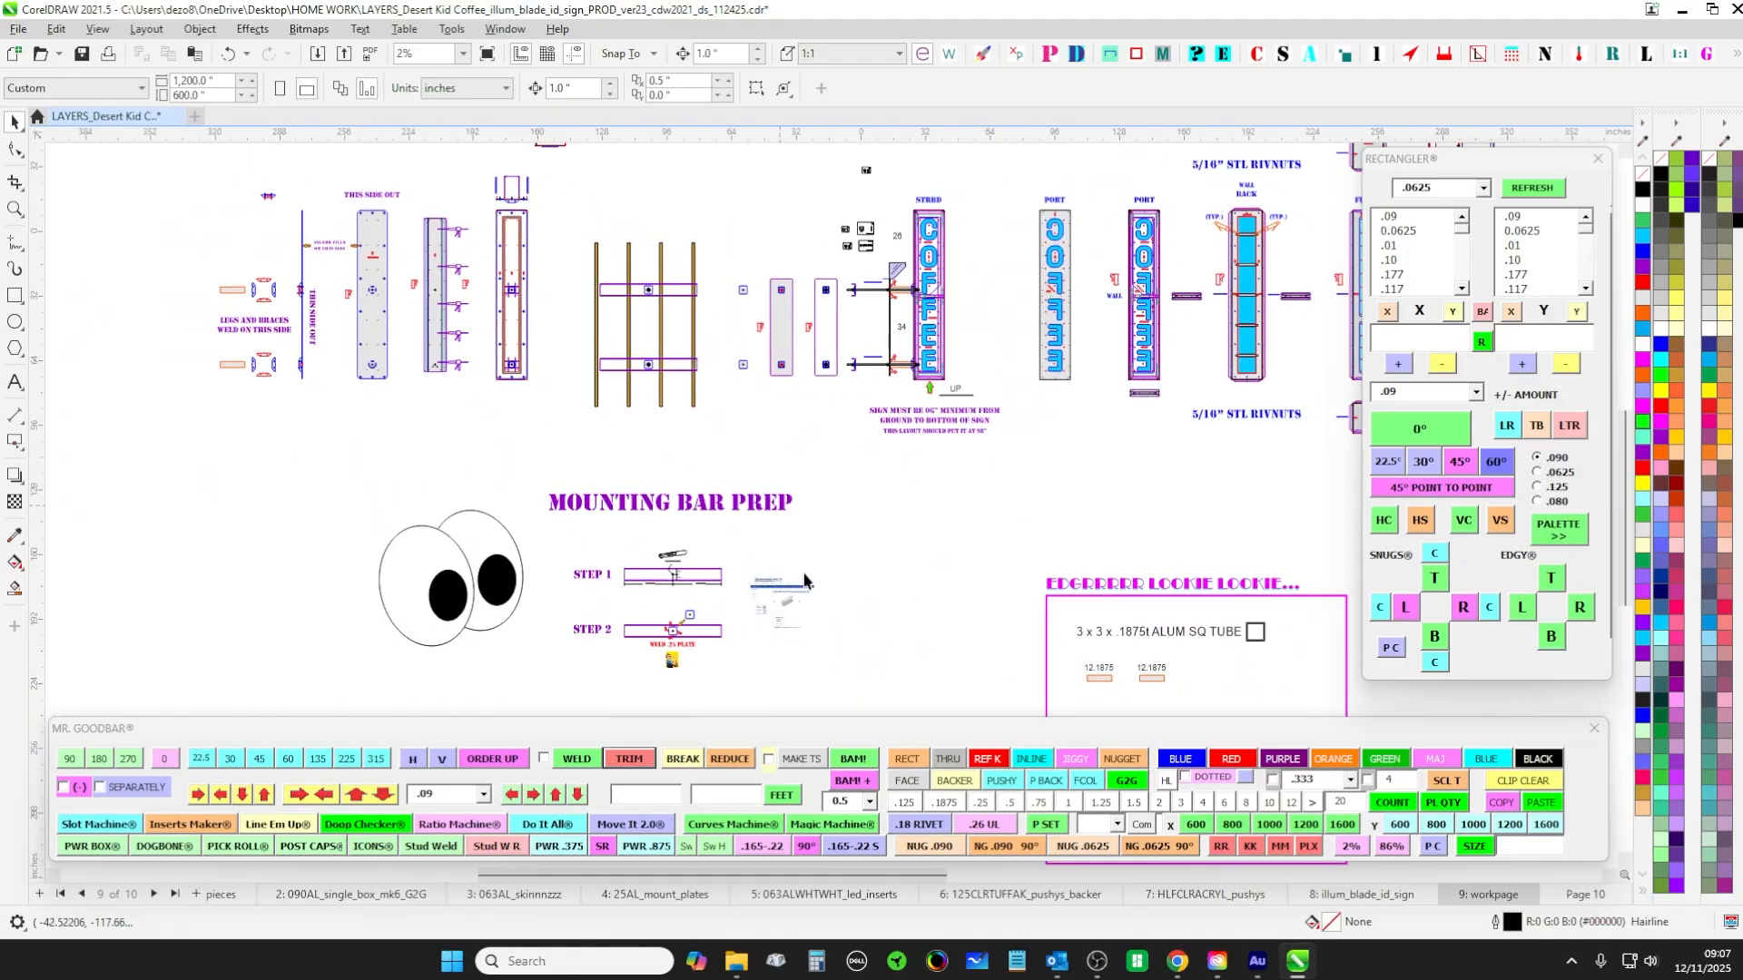
{"action": "left_click_drag", "start_coordinate": [805, 580], "coordinate": [811, 472]}
{"action": "scroll", "coordinate": [676, 499], "scroll_direction": "up", "scroll_amount": 3}
{"action": "scroll", "coordinate": [792, 445], "scroll_direction": "up", "scroll_amount": 1}
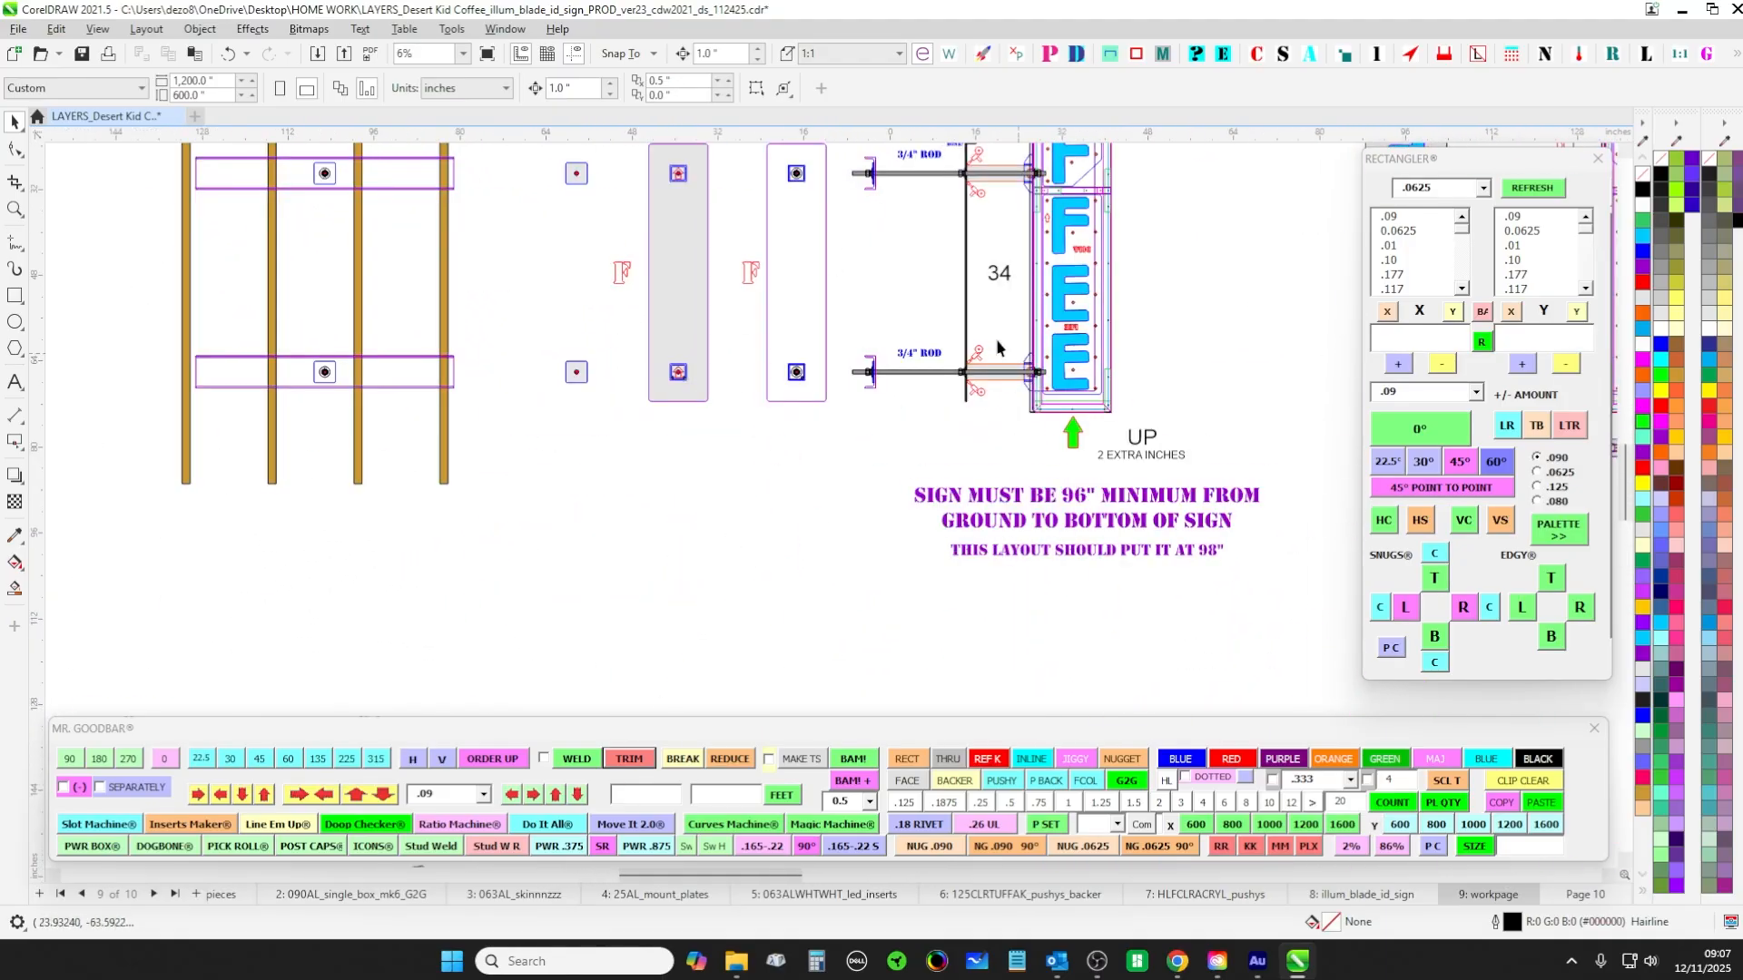
Select the upper 3/4" rod in the STRBD view, then the nut beside the wall plate
{"action": "scroll", "coordinate": [997, 347], "scroll_direction": "up", "scroll_amount": 5}
{"action": "left_click", "coordinate": [889, 363]}
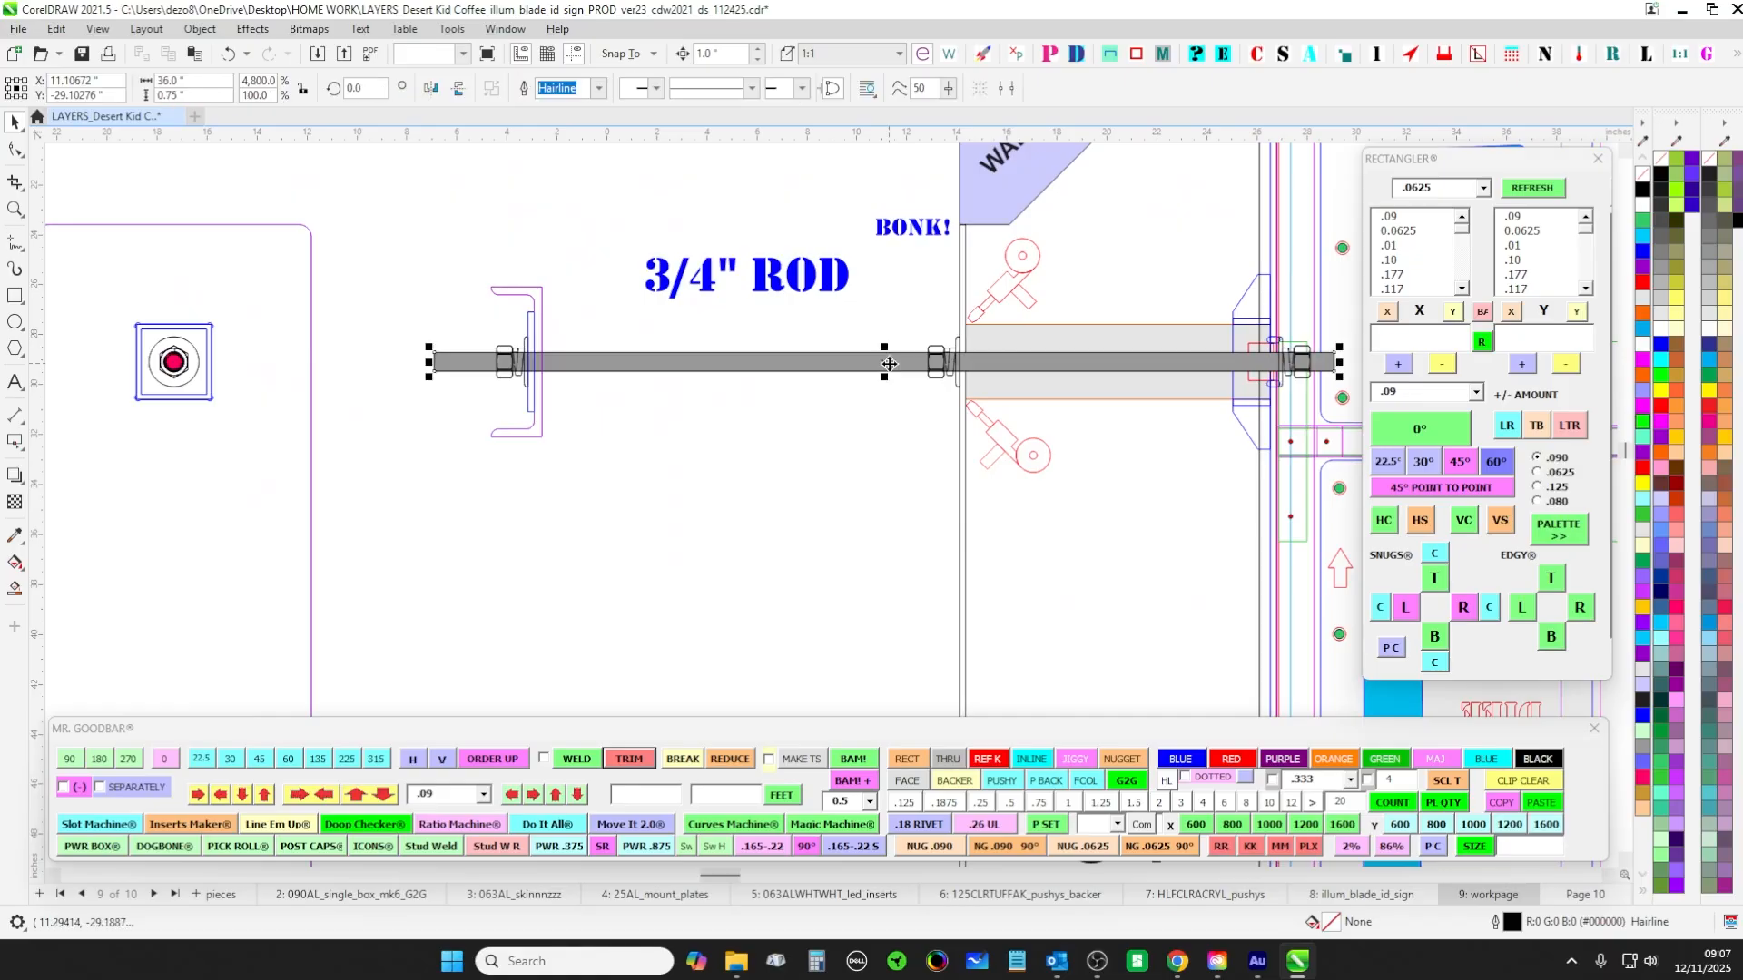
{"action": "scroll", "coordinate": [882, 349], "scroll_direction": "up", "scroll_amount": 2}
{"action": "left_click", "coordinate": [978, 439]}
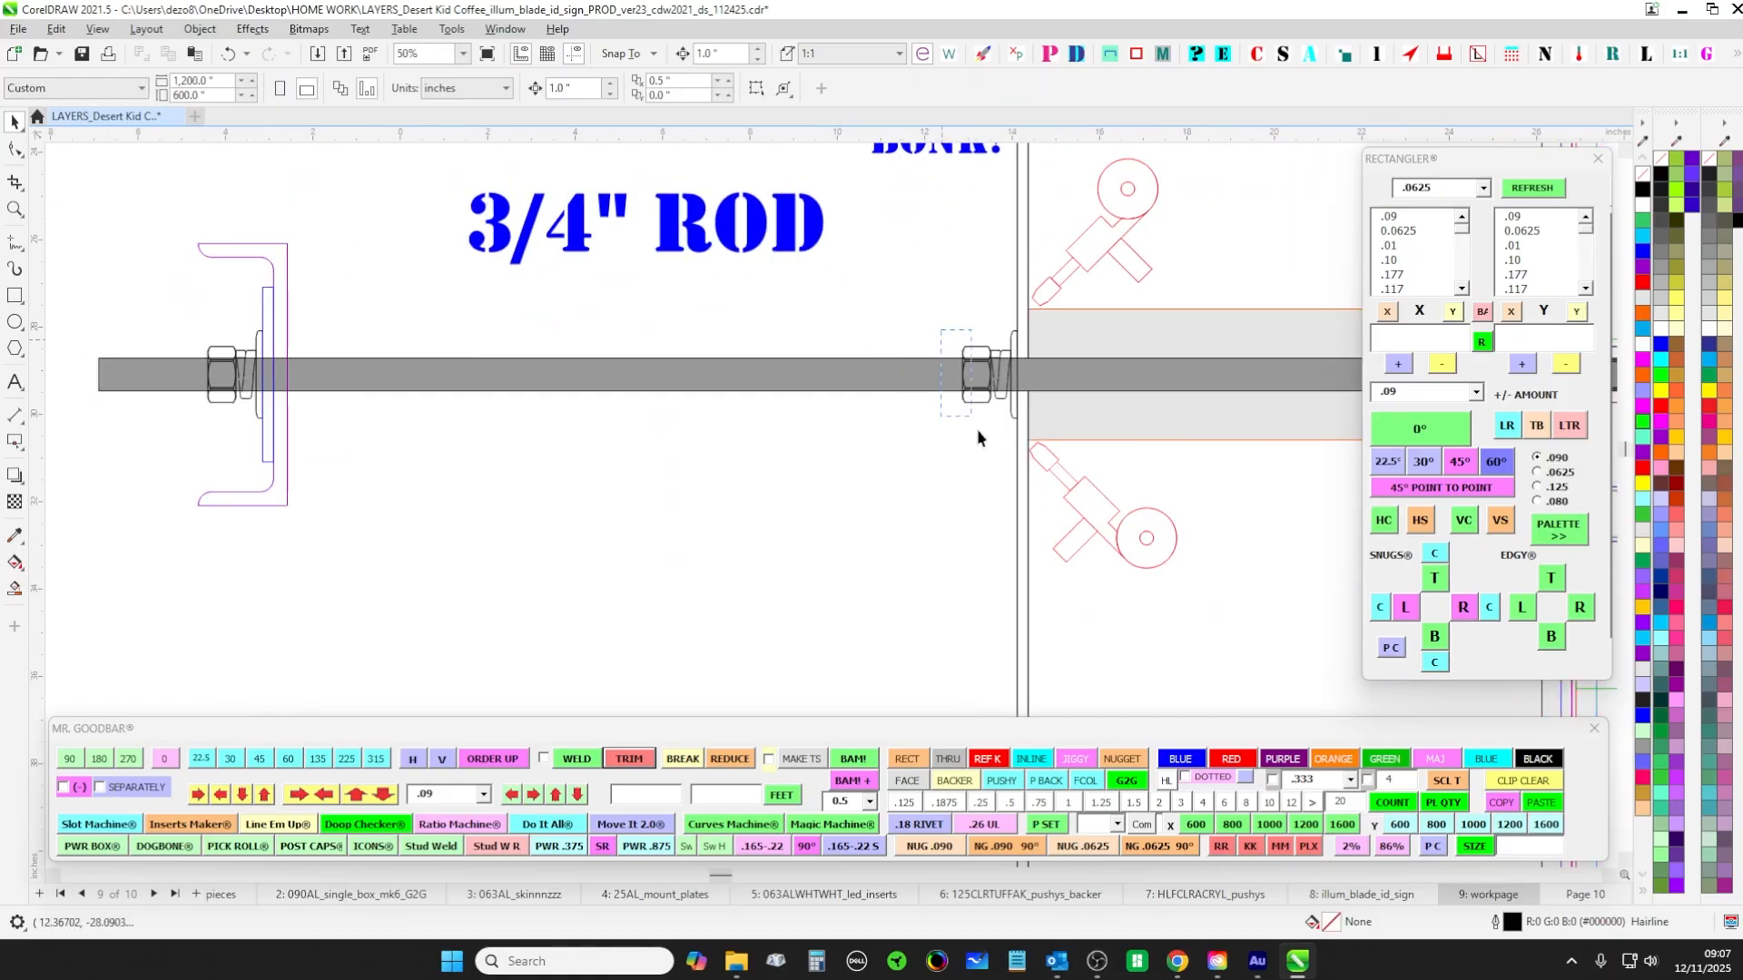
{"action": "left_click_drag", "start_coordinate": [978, 439], "coordinate": [999, 434]}
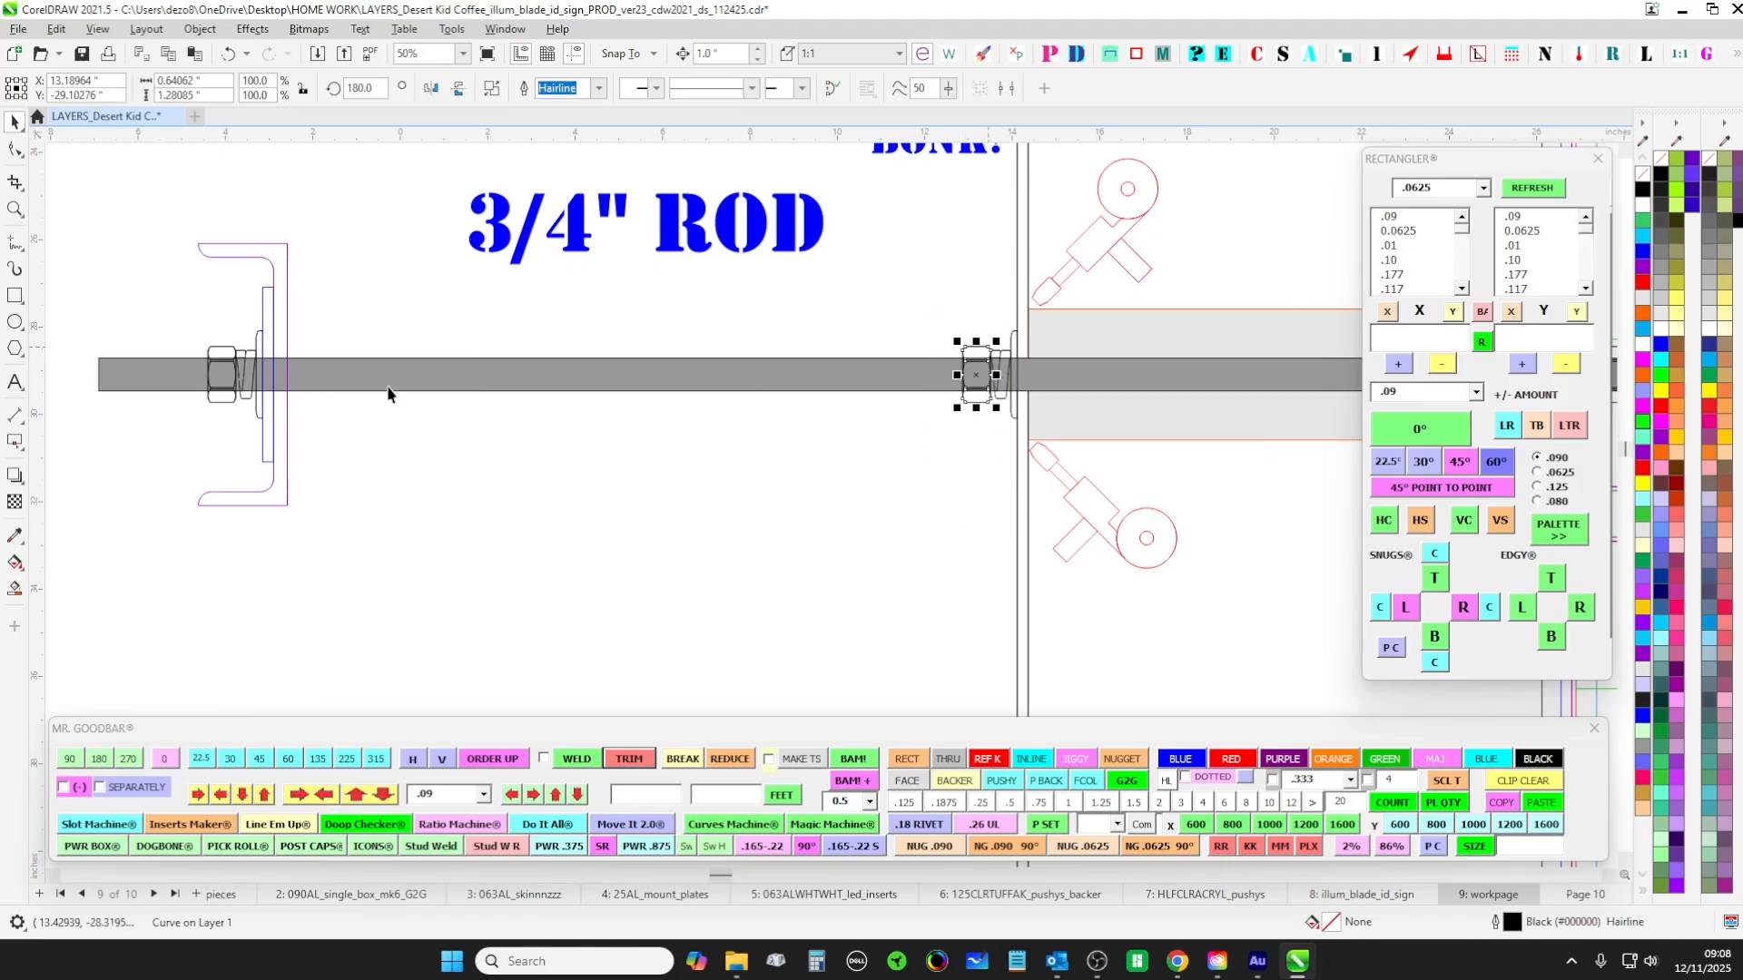
Inspect the free end of the upper 3/4" rod and select the C-channel with its plate and nut
{"action": "scroll", "coordinate": [276, 275], "scroll_direction": "up", "scroll_amount": 2}
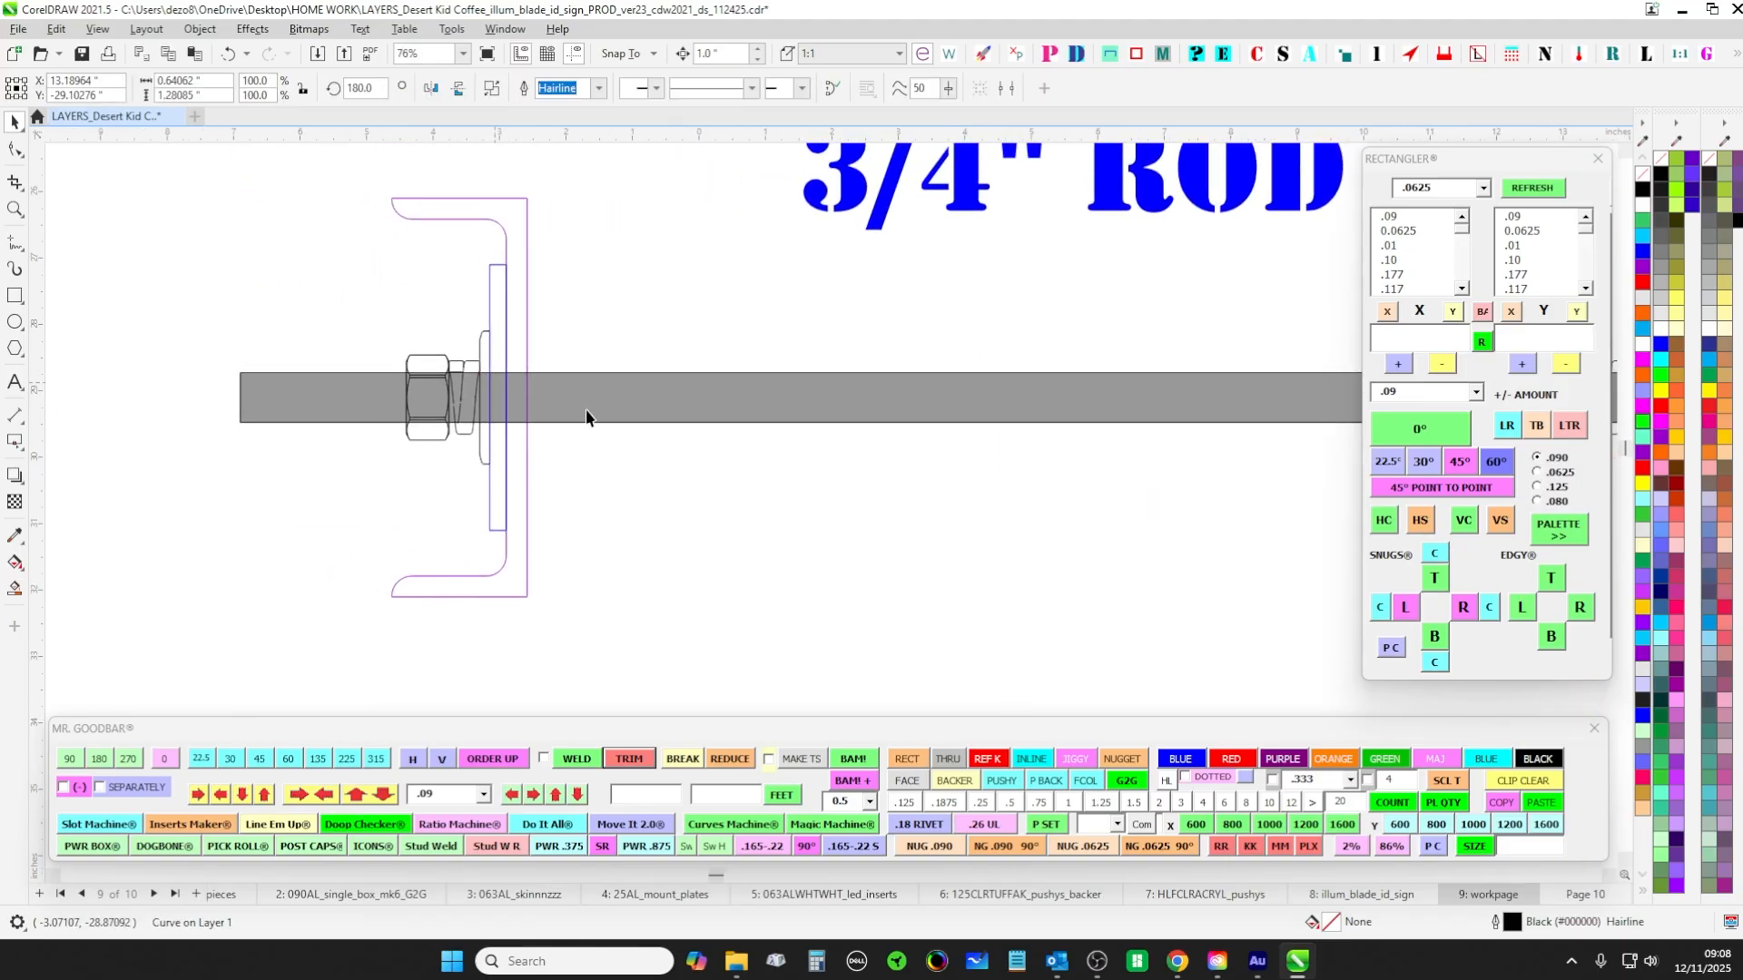
{"action": "left_click_drag", "start_coordinate": [654, 460], "coordinate": [666, 476]}
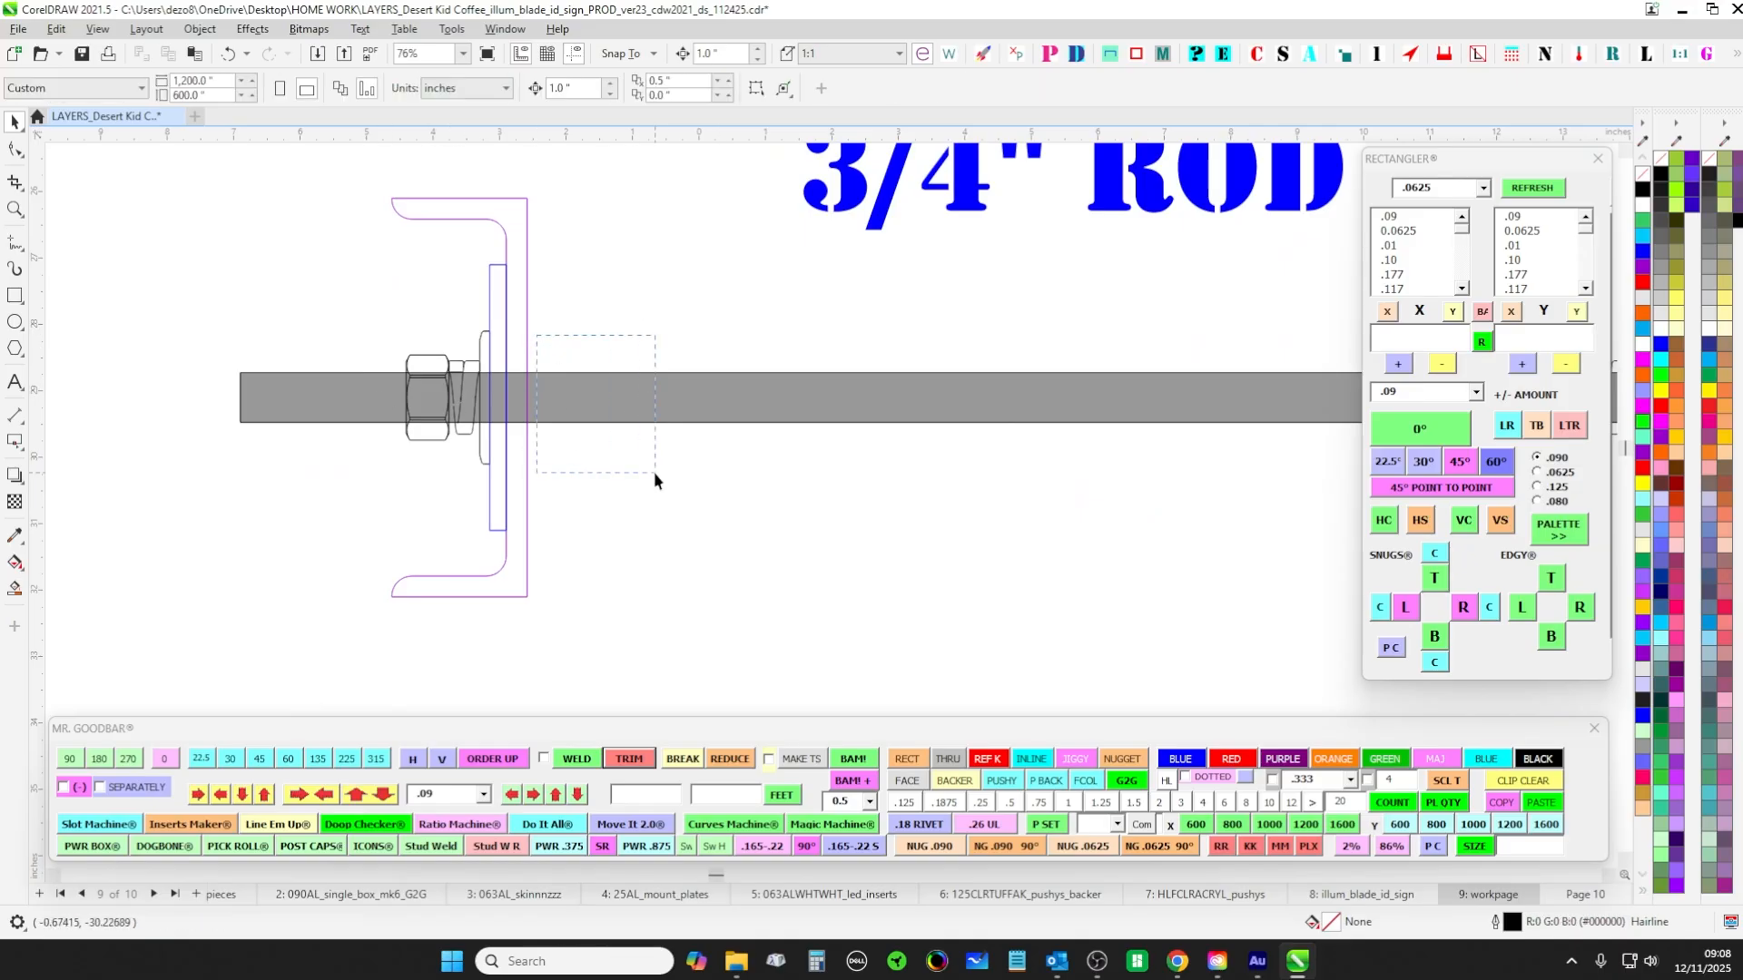
{"action": "scroll", "coordinate": [589, 342], "scroll_direction": "down", "scroll_amount": 2}
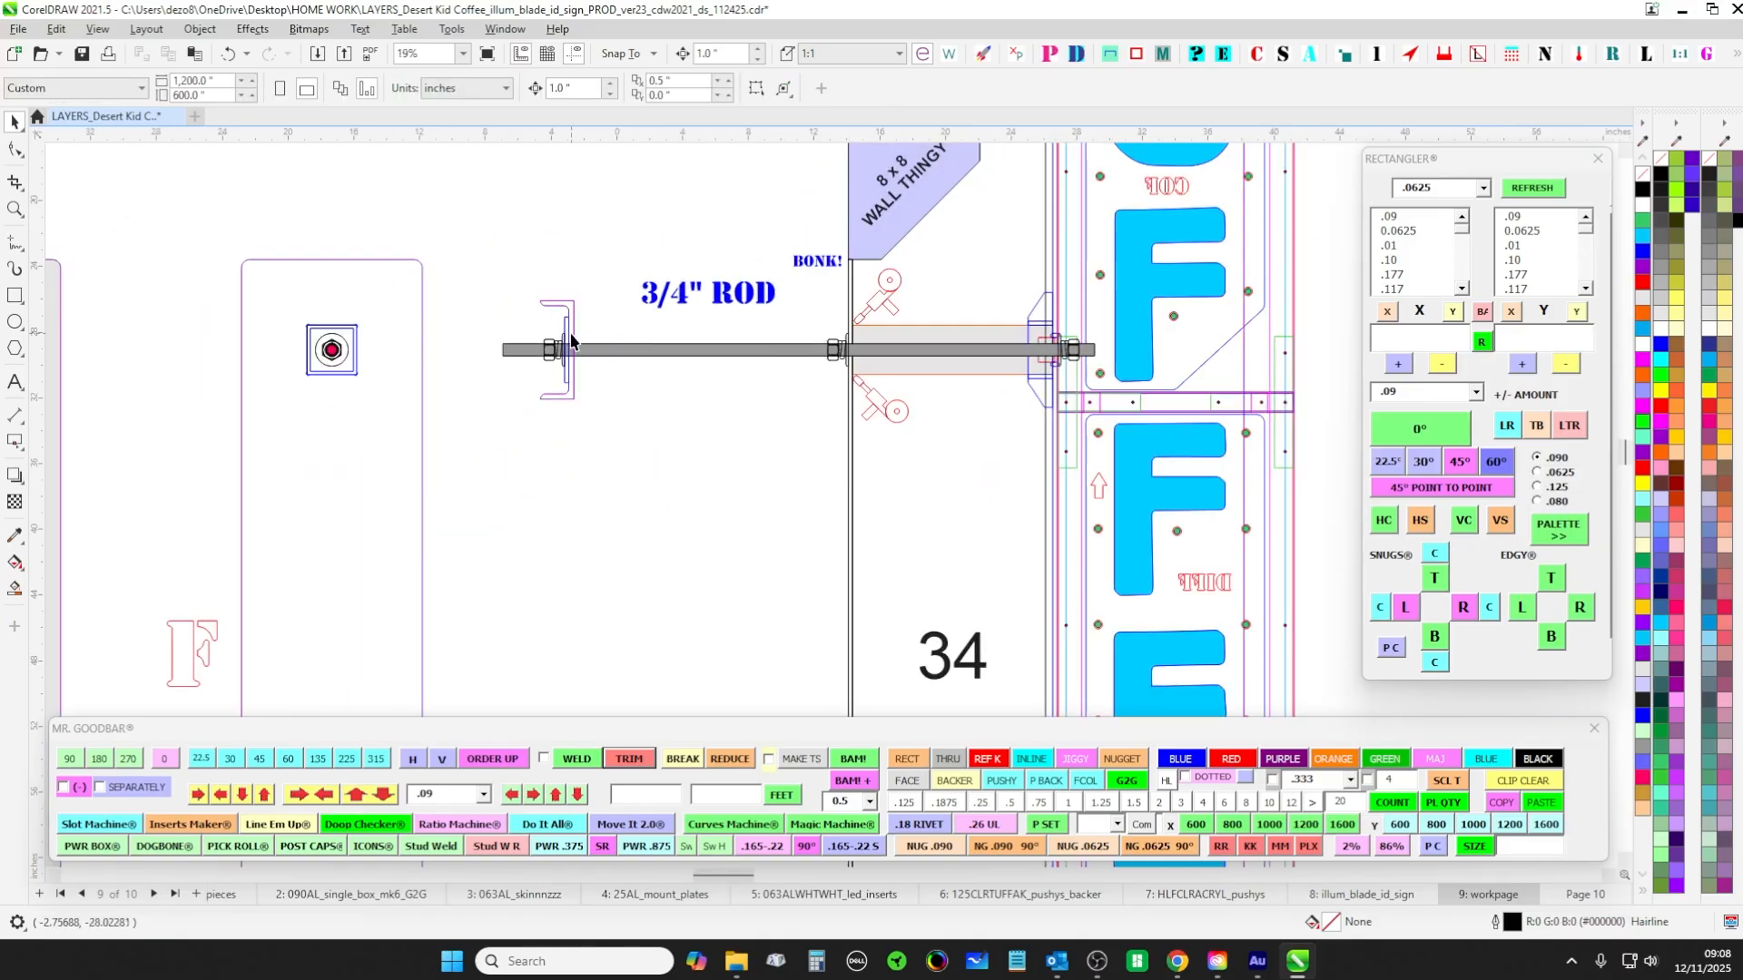
{"action": "left_click_drag", "start_coordinate": [519, 275], "coordinate": [620, 467]}
Select the STEP 1 drilled bar drawing under MOUNTING BAR PREP
{"action": "scroll", "coordinate": [635, 544], "scroll_direction": "down", "scroll_amount": 3}
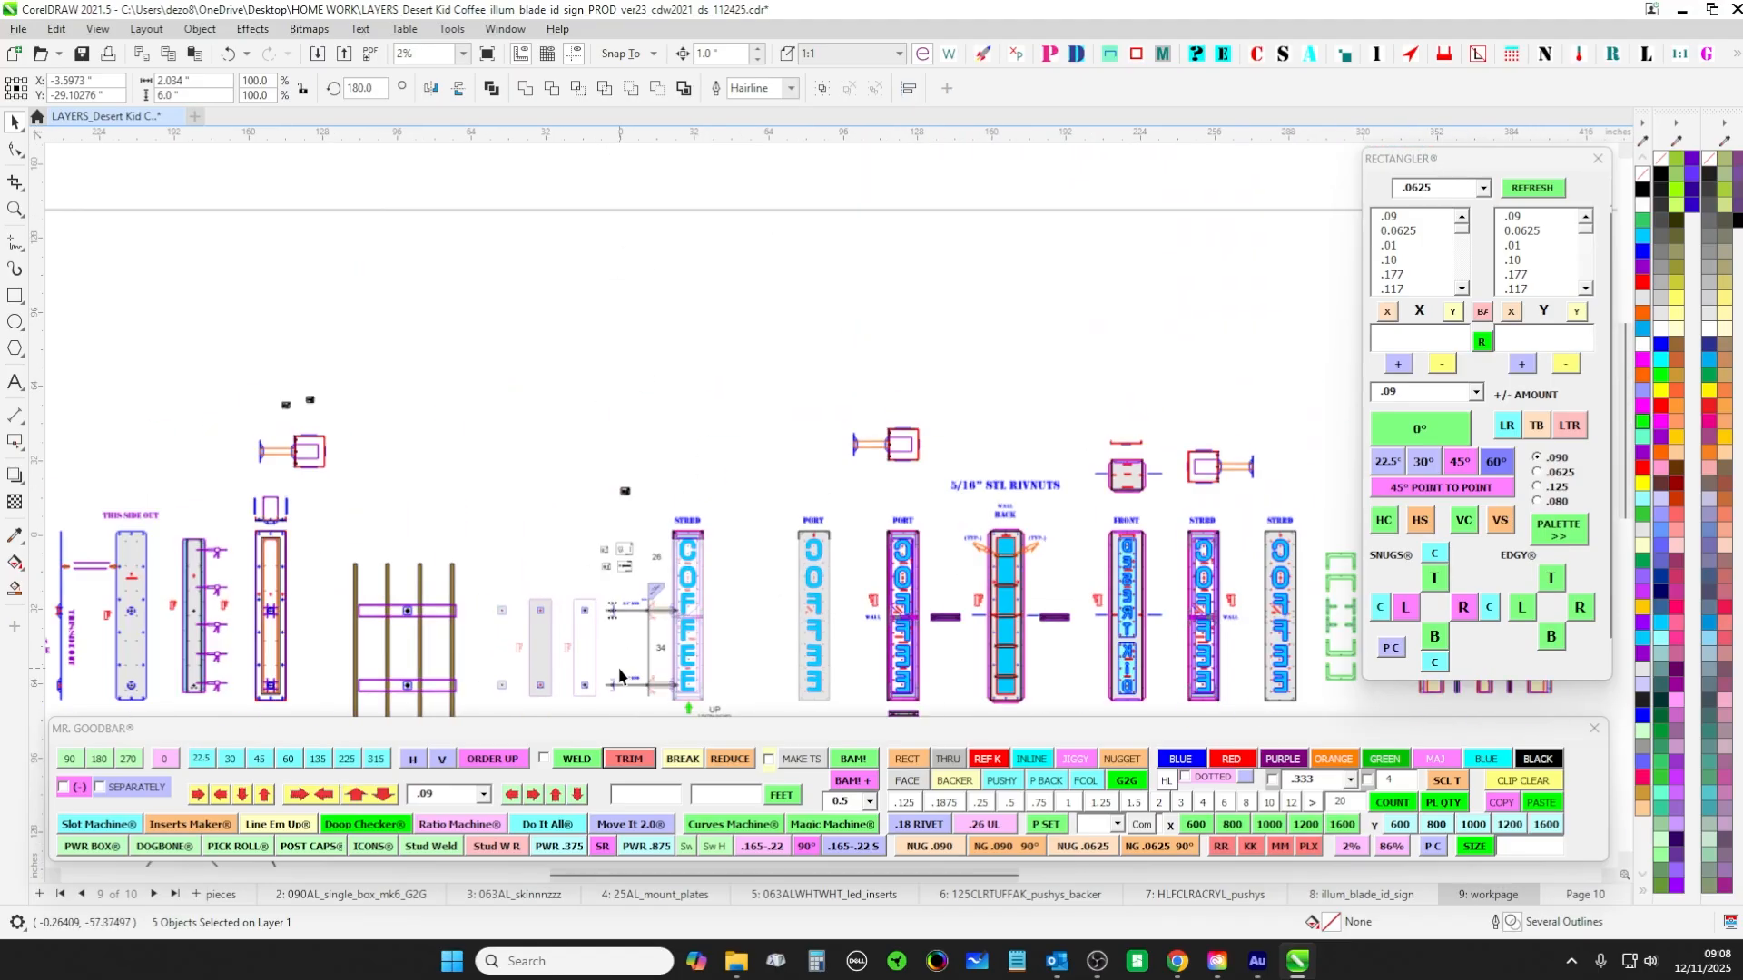
{"action": "left_click_drag", "start_coordinate": [619, 677], "coordinate": [712, 303]}
{"action": "scroll", "coordinate": [558, 480], "scroll_direction": "up", "scroll_amount": 5}
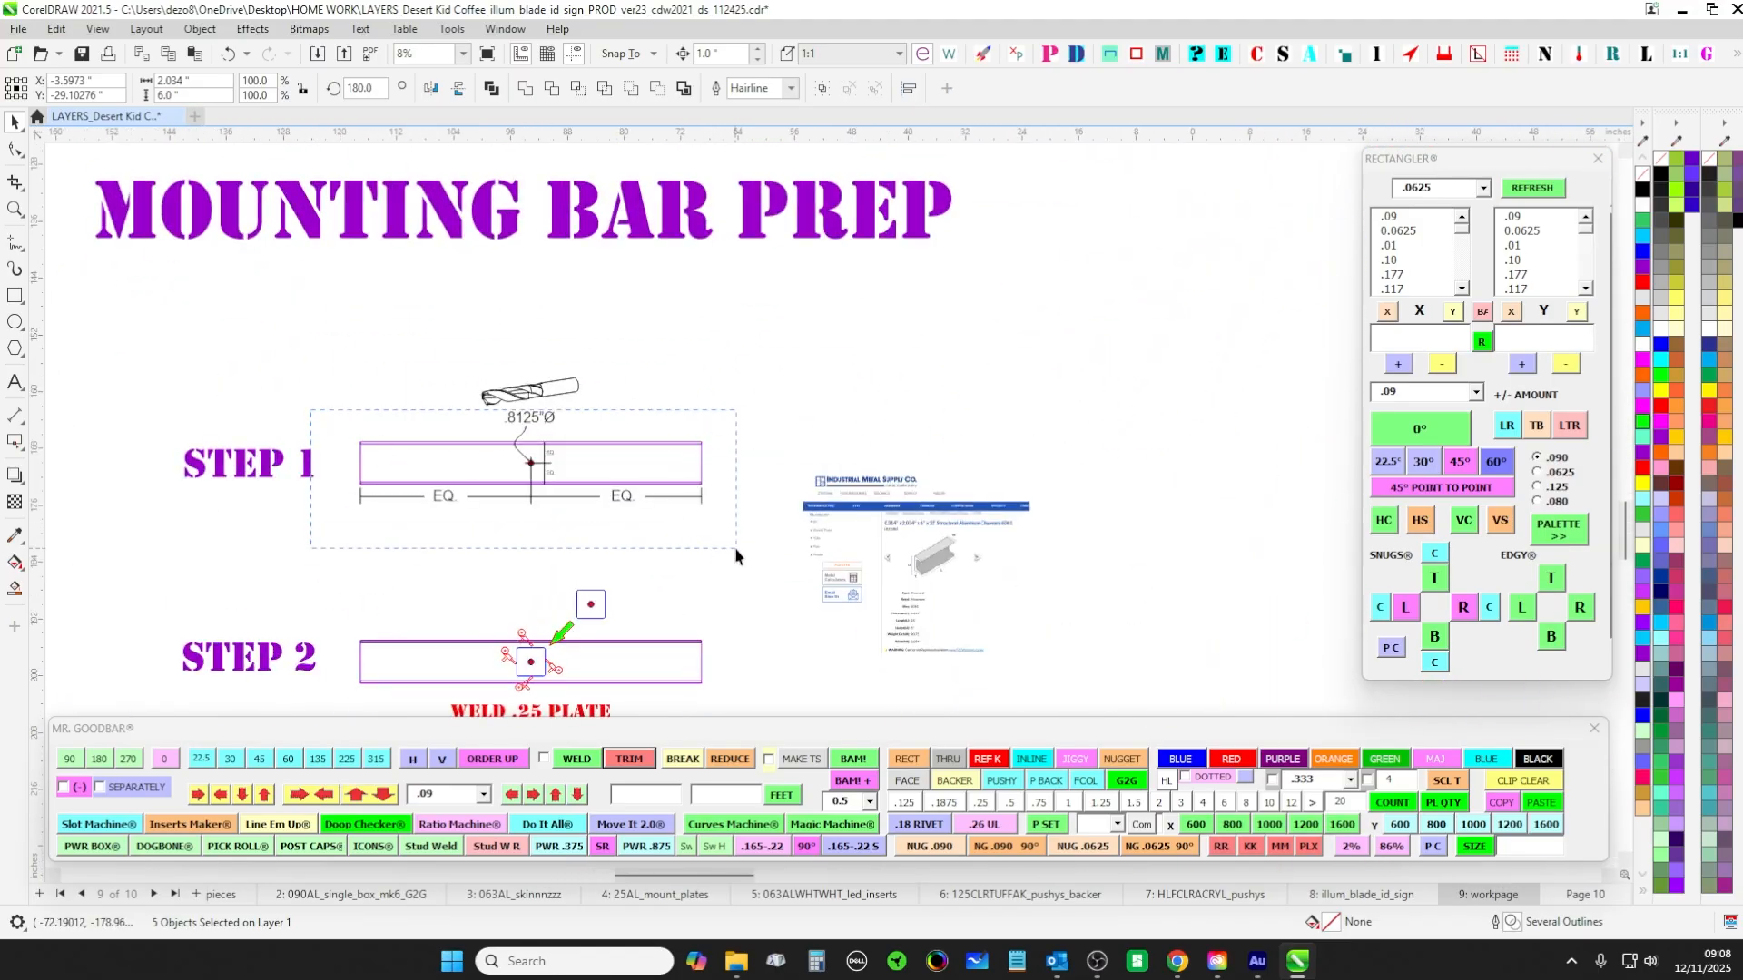
{"action": "left_click_drag", "start_coordinate": [736, 548], "coordinate": [745, 556]}
Examine the mounting bars crossing the wall studs, selecting the third stud and clearing the selection
{"action": "scroll", "coordinate": [716, 331], "scroll_direction": "down", "scroll_amount": 3}
{"action": "left_click_drag", "start_coordinate": [716, 331], "coordinate": [716, 661]}
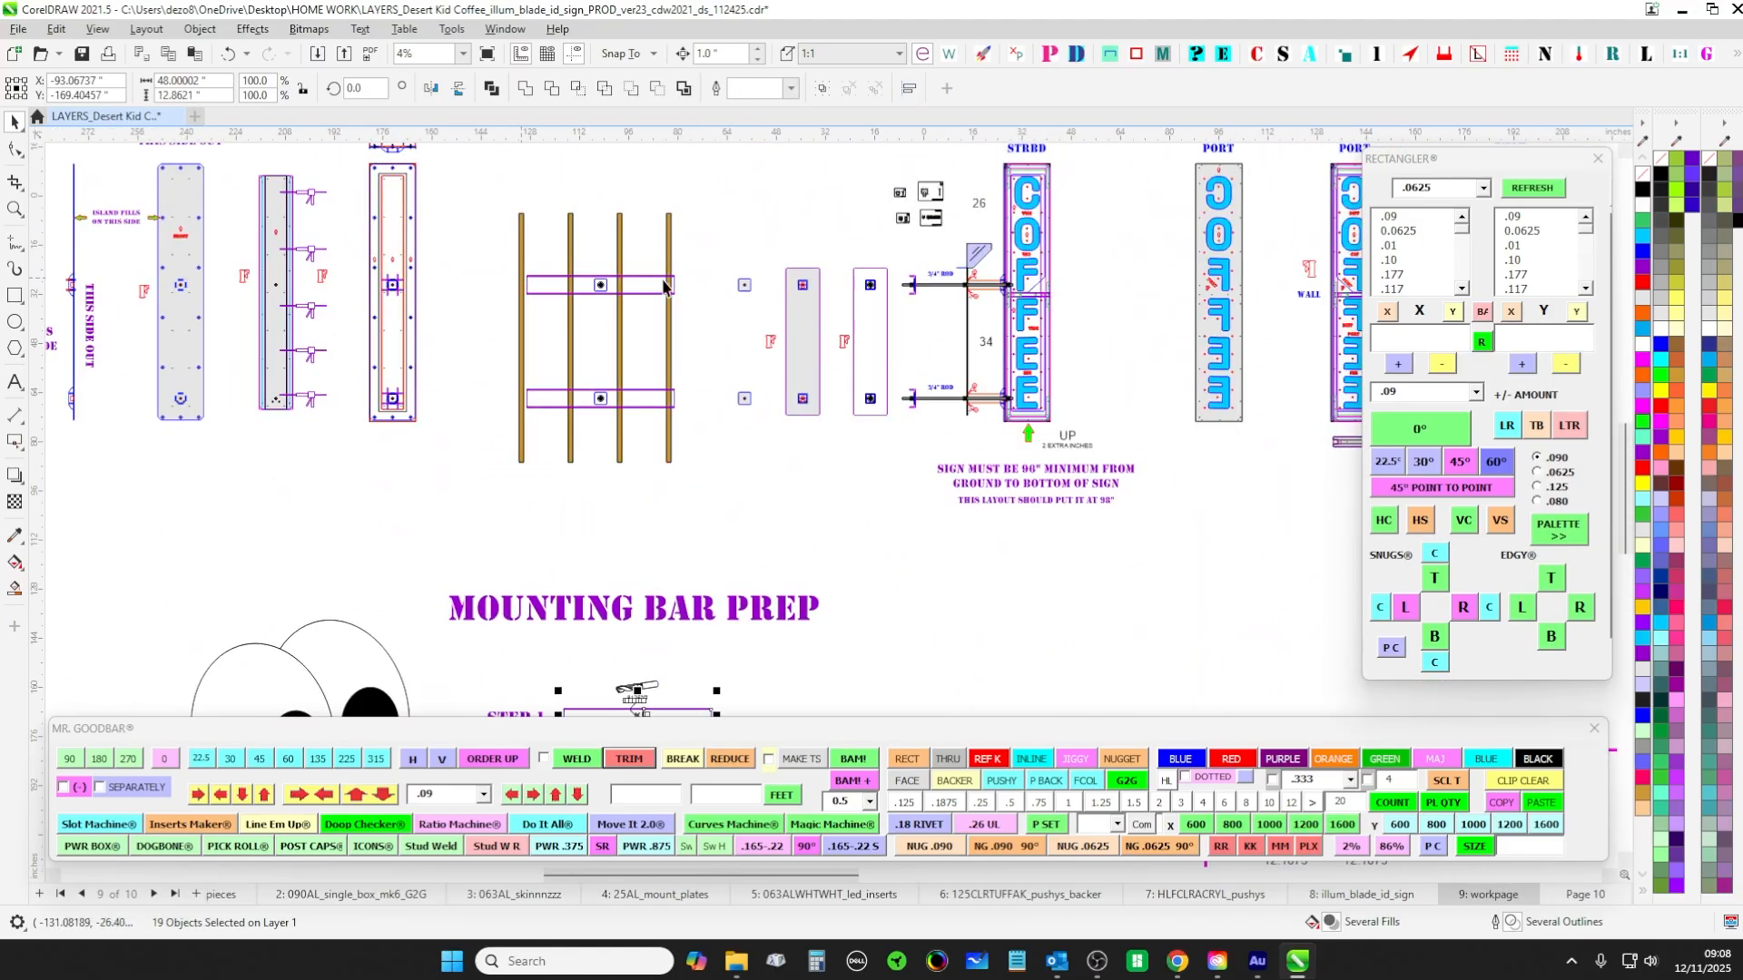
{"action": "scroll", "coordinate": [625, 320], "scroll_direction": "up", "scroll_amount": 2}
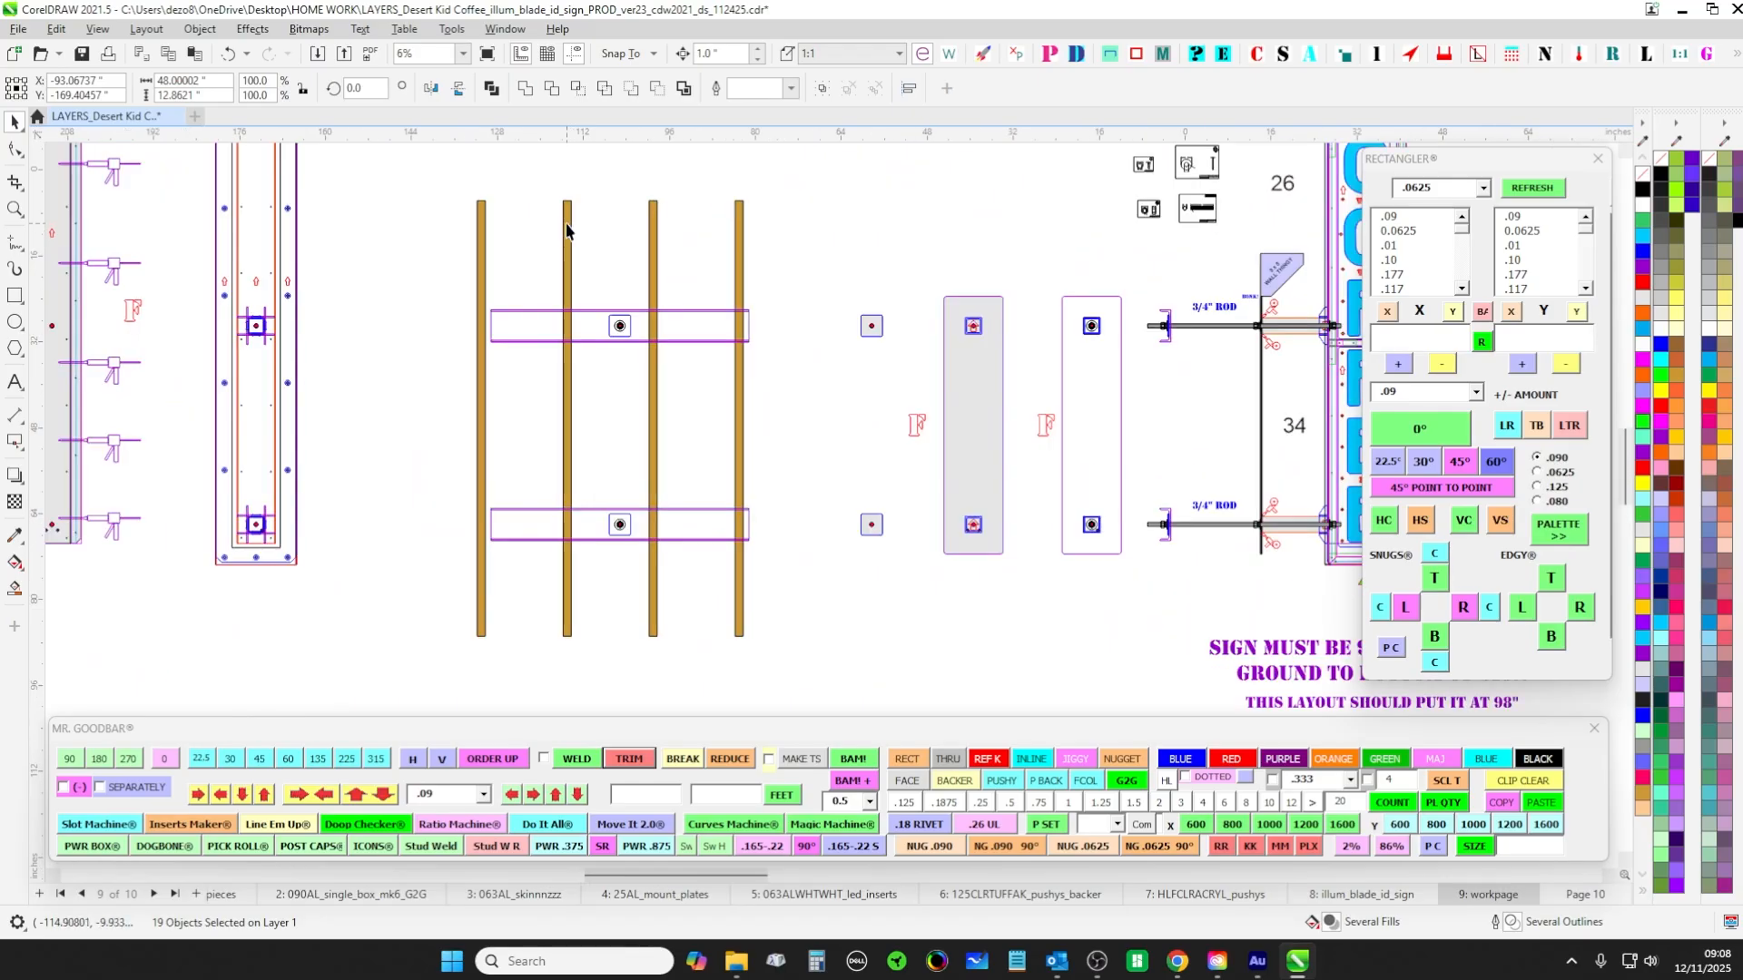
{"action": "left_click", "coordinate": [655, 223]}
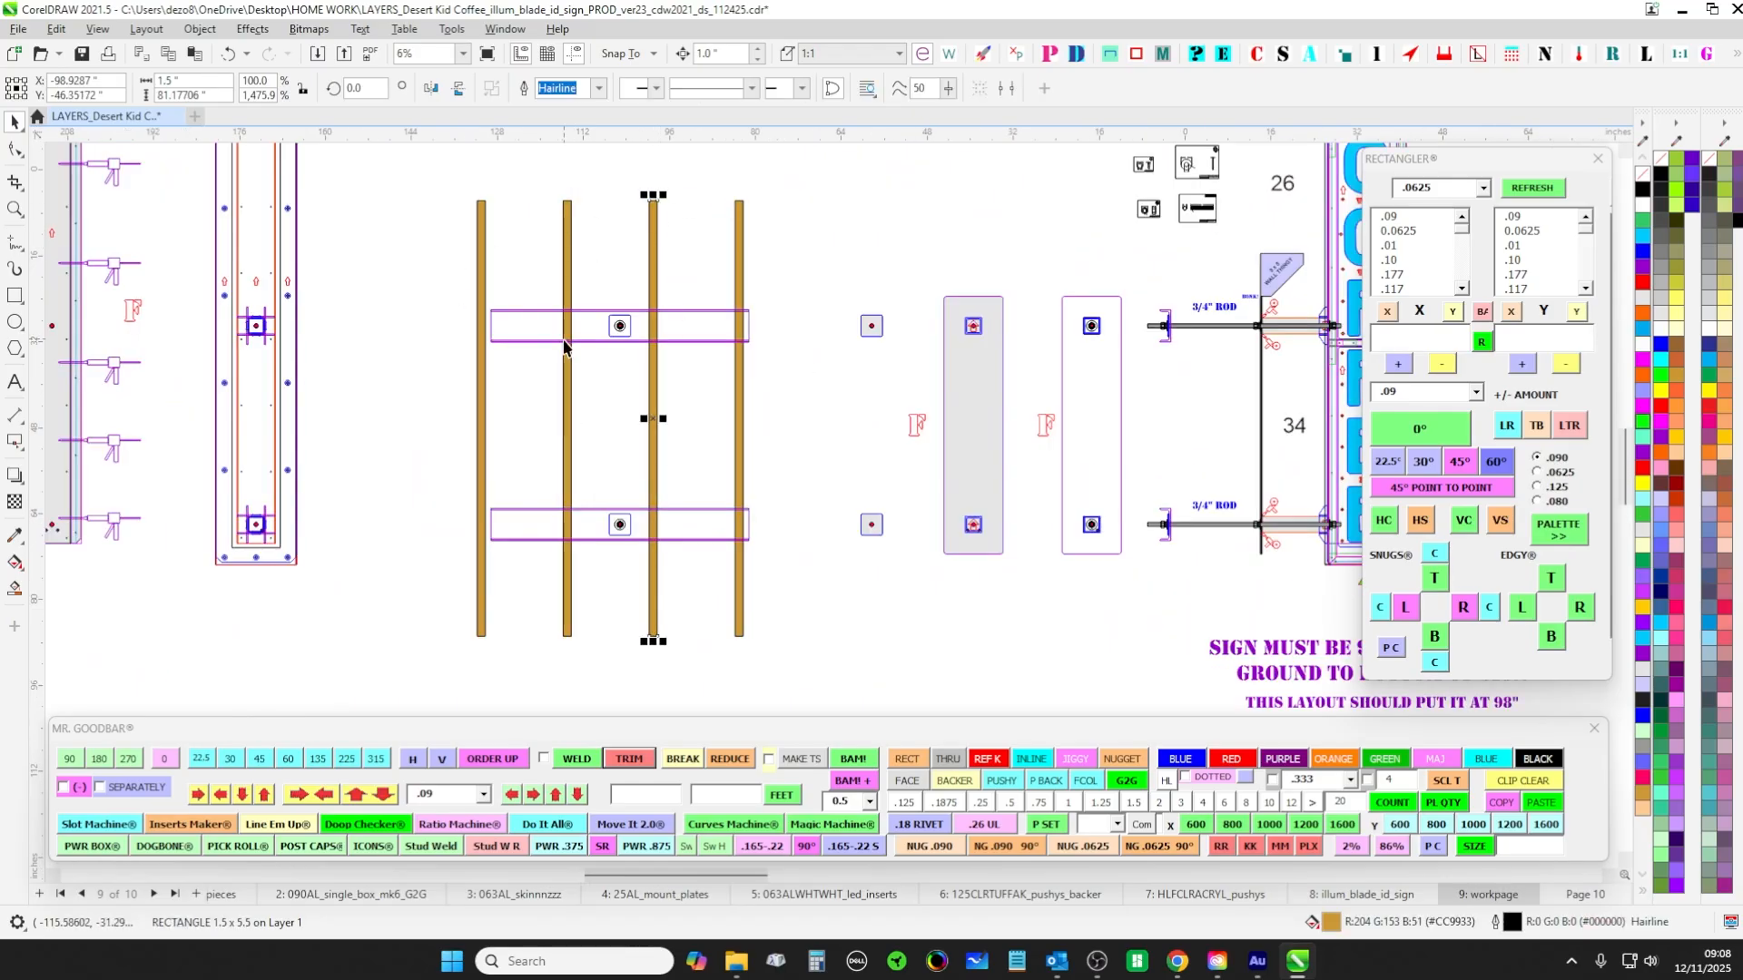
{"action": "left_click", "coordinate": [794, 411]}
Select the upper mounting bar with its plate and nut, and shift it 2 inches right across the studs
{"action": "left_click_drag", "start_coordinate": [421, 285], "coordinate": [783, 370]}
{"action": "scroll", "coordinate": [780, 354], "scroll_direction": "up", "scroll_amount": 2}
{"action": "left_click_drag", "start_coordinate": [764, 310], "coordinate": [979, 394]}
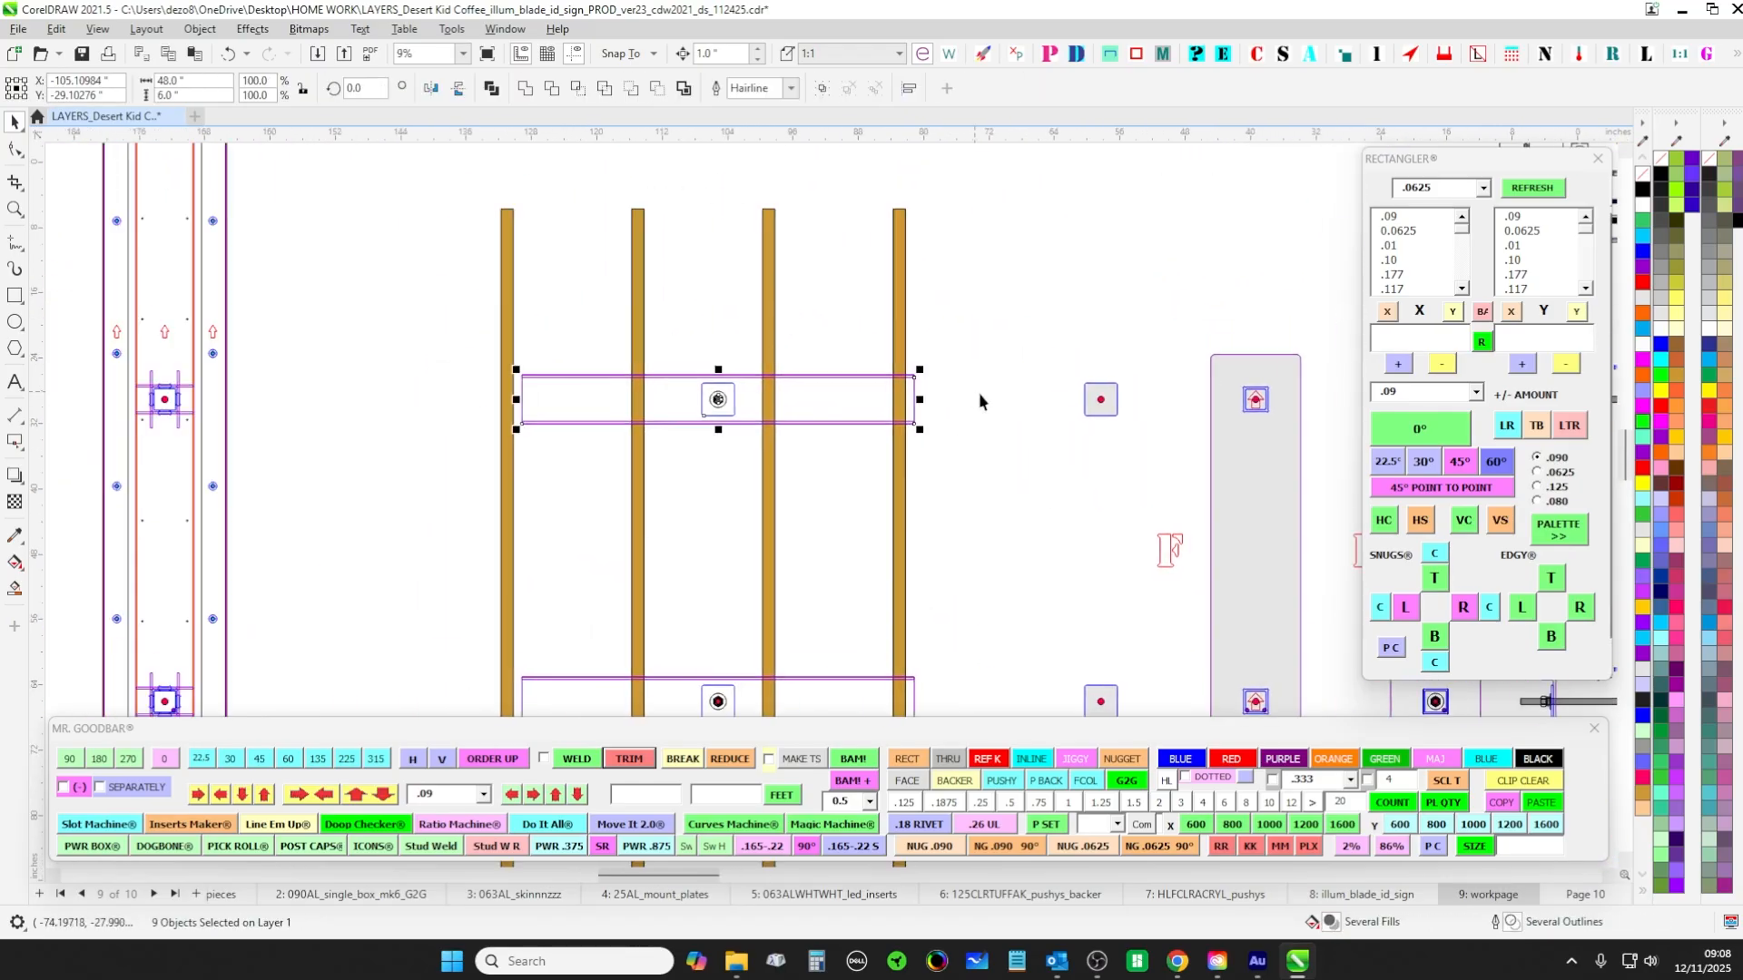
{"action": "key", "text": "Right"}
{"action": "key", "text": "Right"}
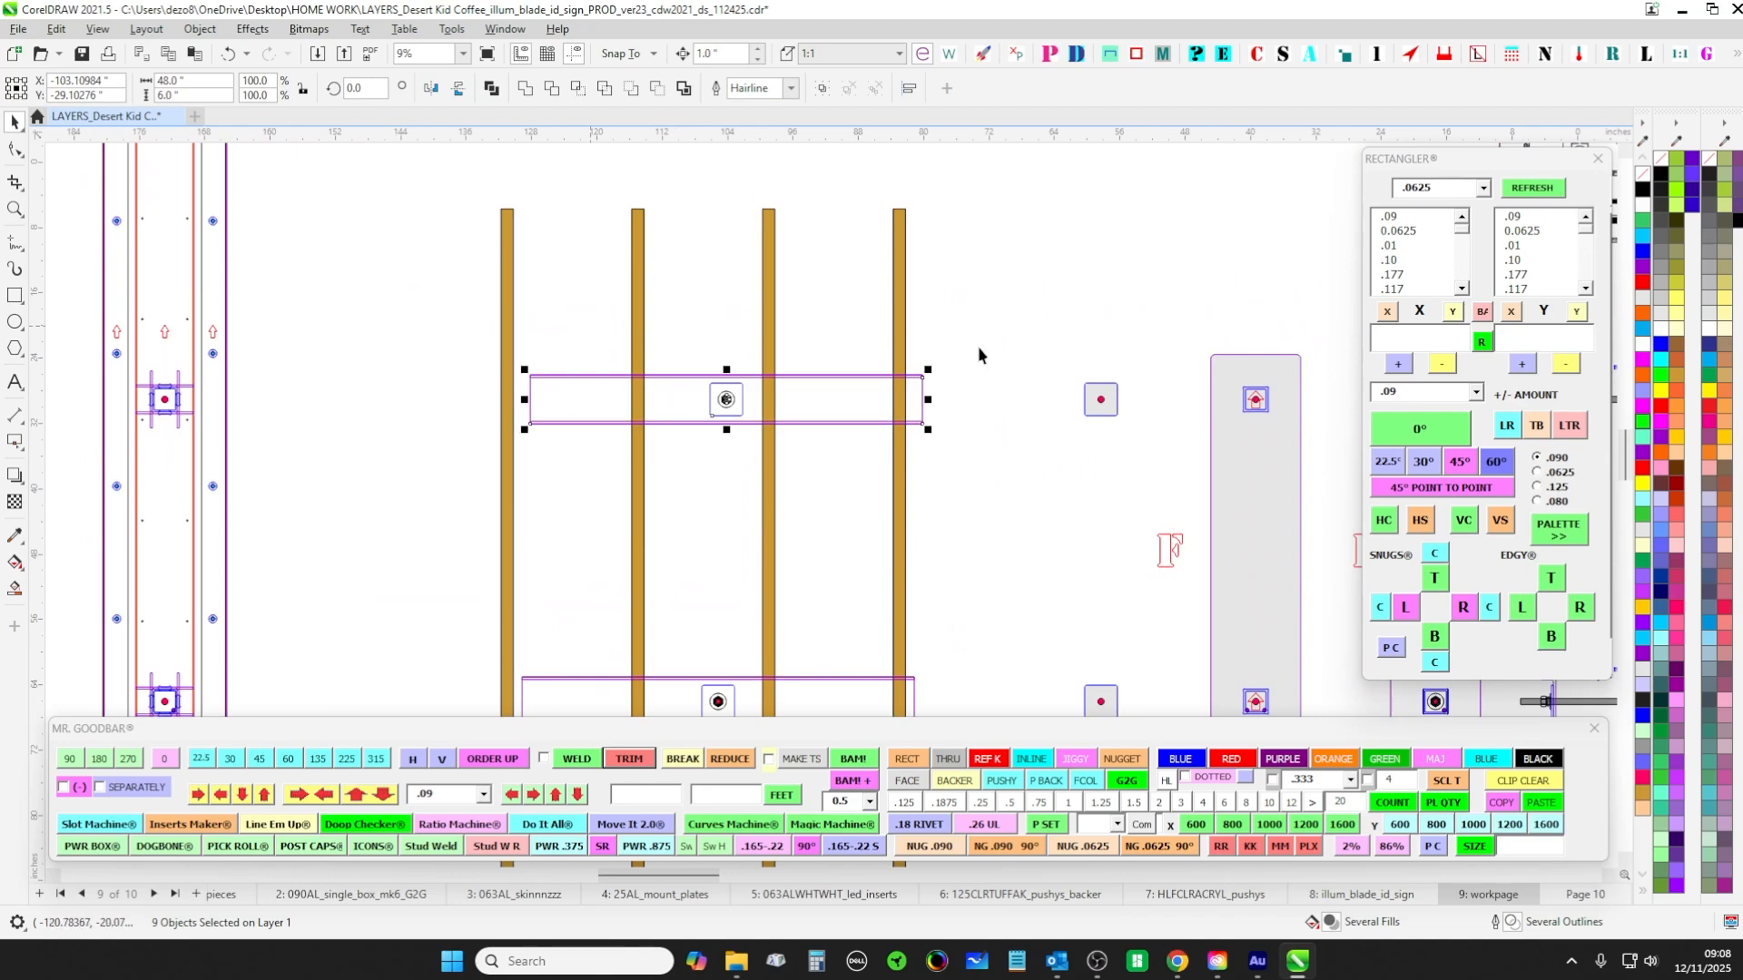
Shift the selected upper mounting bar 4 inches left so its ends lie over the outer studs
{"action": "key", "text": "Left"}
{"action": "key", "text": "Left"}
{"action": "key", "text": "Left"}
{"action": "scroll", "coordinate": [841, 327], "scroll_direction": "up", "scroll_amount": 3}
{"action": "left_click_drag", "start_coordinate": [841, 327], "coordinate": [935, 342]}
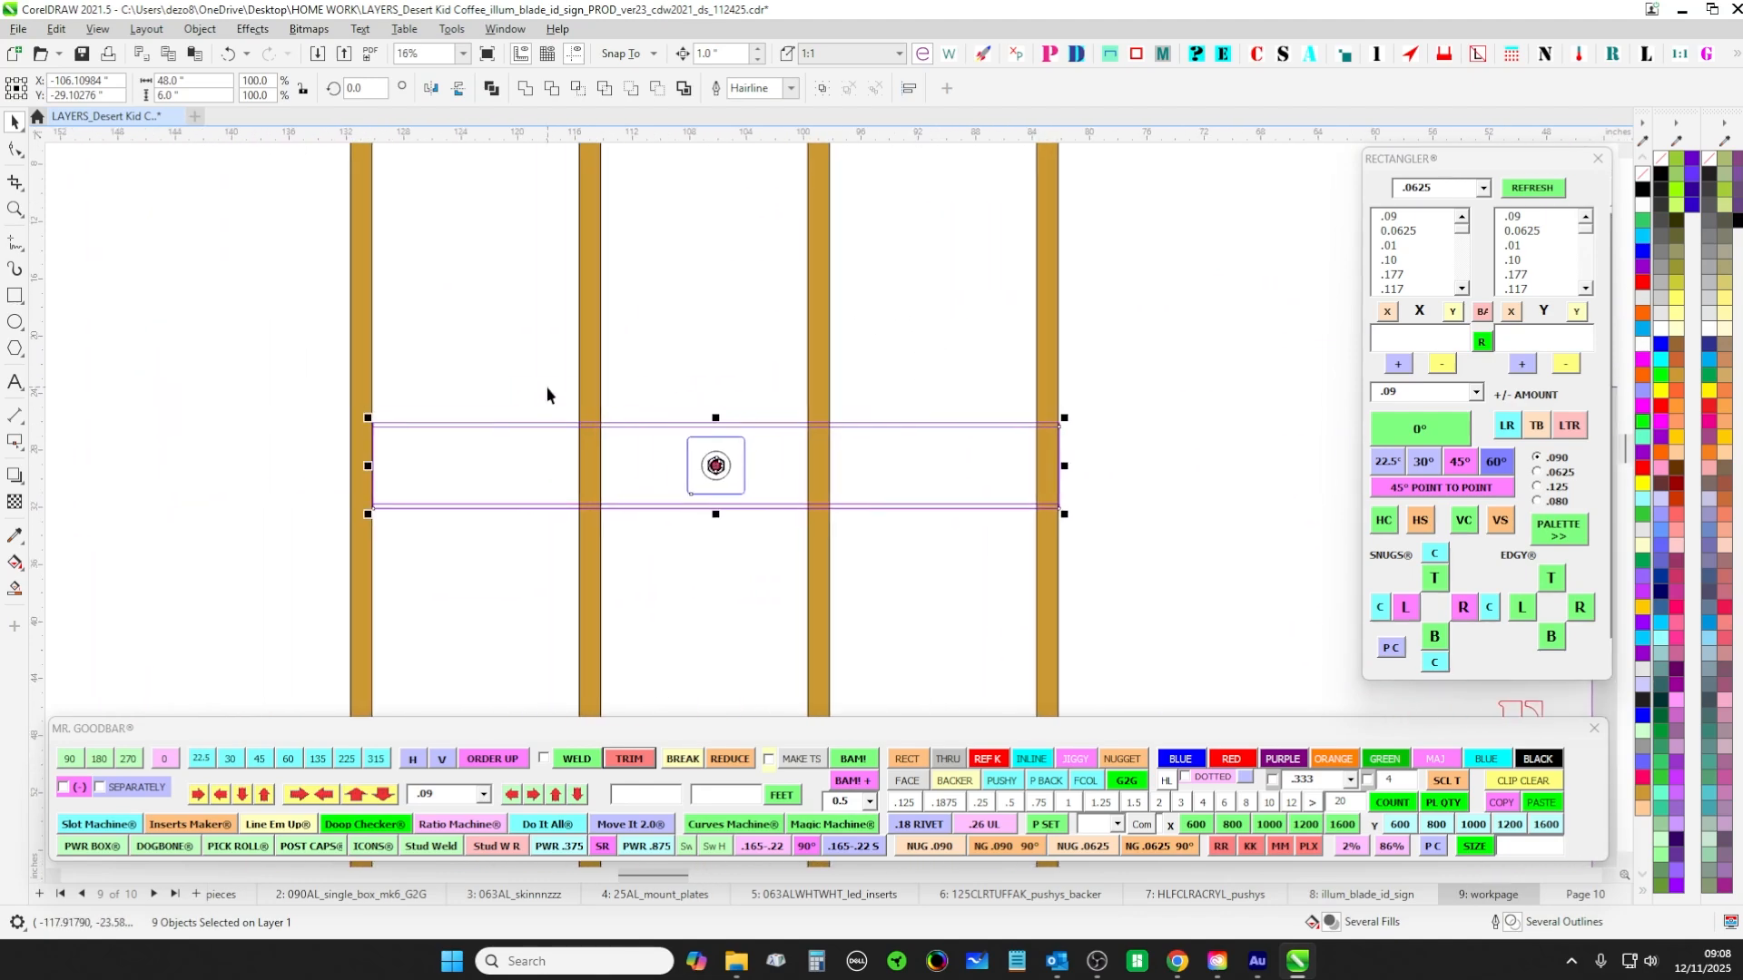
{"action": "scroll", "coordinate": [547, 394], "scroll_direction": "down", "scroll_amount": 3}
{"action": "scroll", "coordinate": [944, 372], "scroll_direction": "up", "scroll_amount": 1}
{"action": "scroll", "coordinate": [896, 392], "scroll_direction": "up", "scroll_amount": 2}
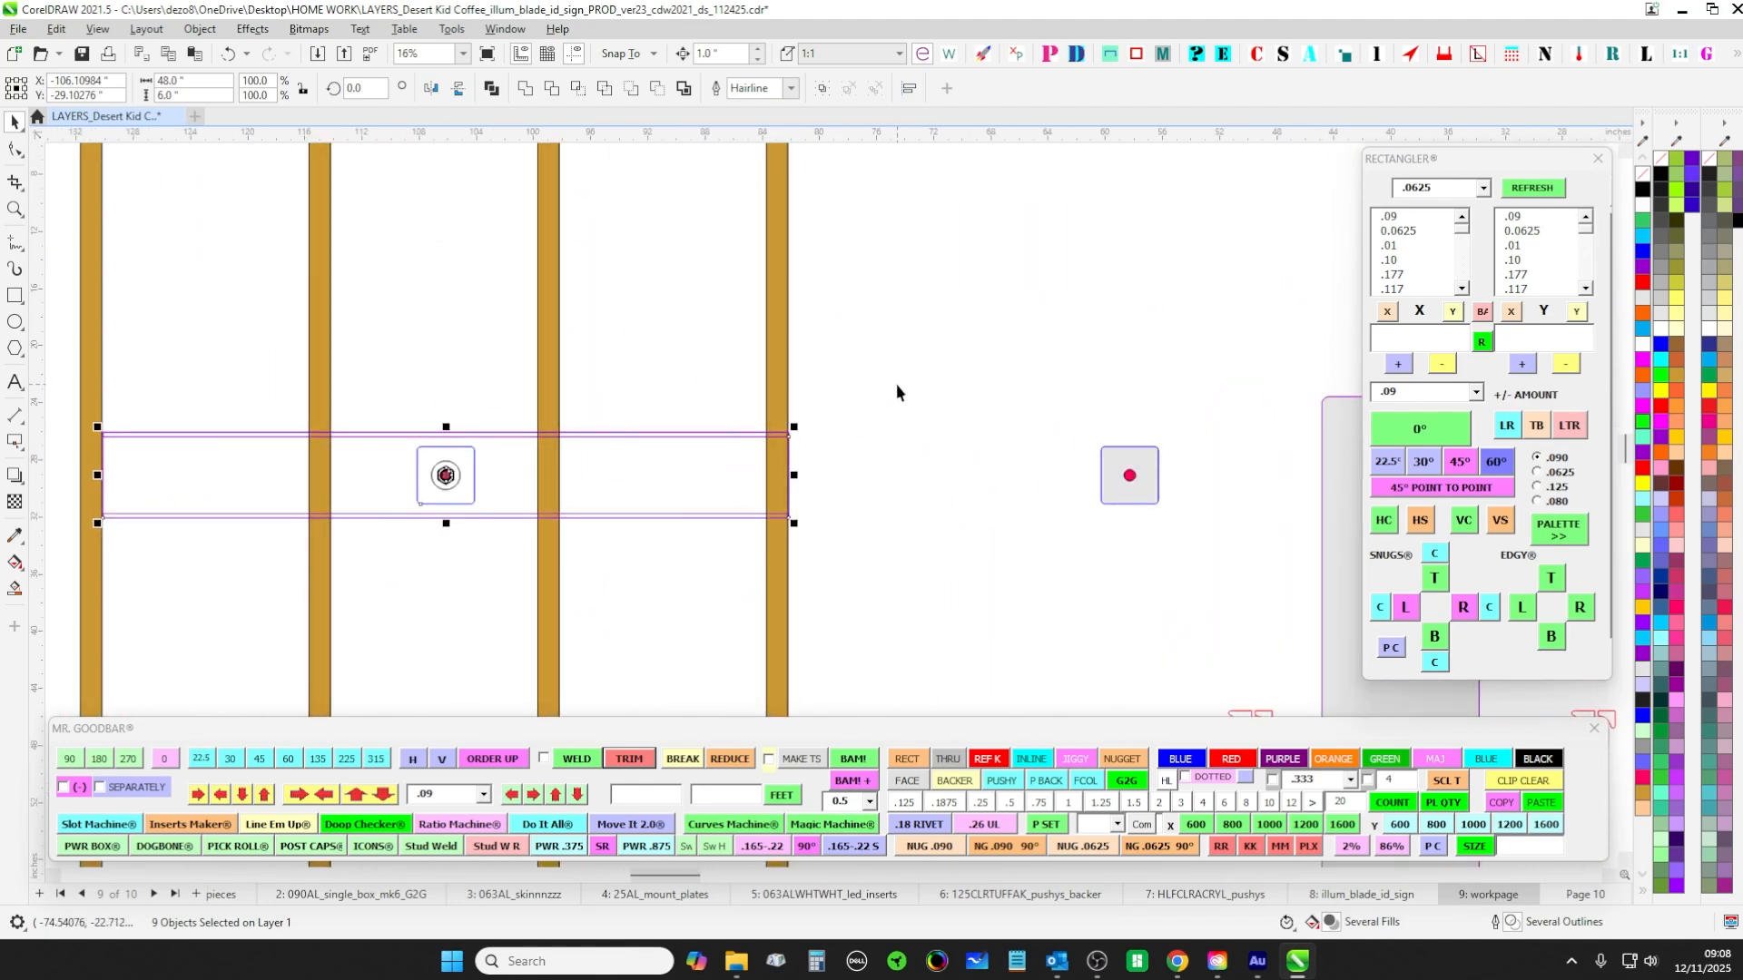
{"action": "key", "text": "Left"}
{"action": "left_click_drag", "start_coordinate": [786, 392], "coordinate": [957, 416]}
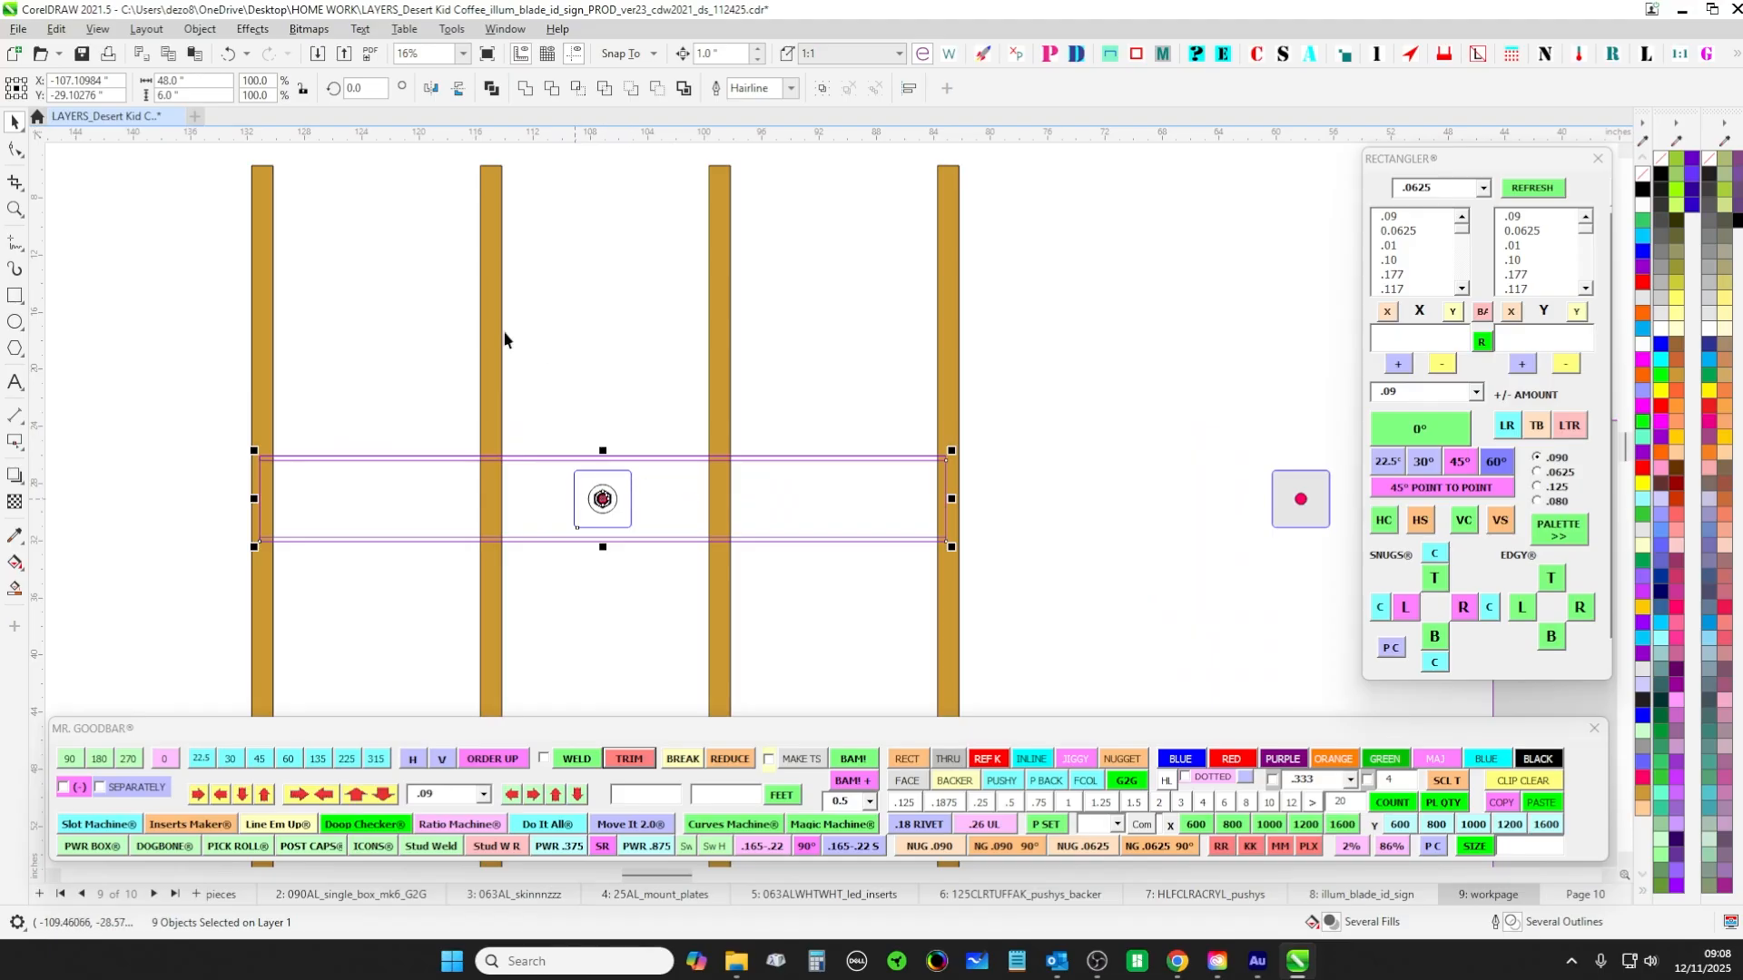
Shift the selected upper mounting bar with its plate and nut 7 inches right across the studs
{"action": "left_click_drag", "start_coordinate": [317, 485], "coordinate": [354, 400]}
{"action": "scroll", "coordinate": [304, 382], "scroll_direction": "up", "scroll_amount": 1}
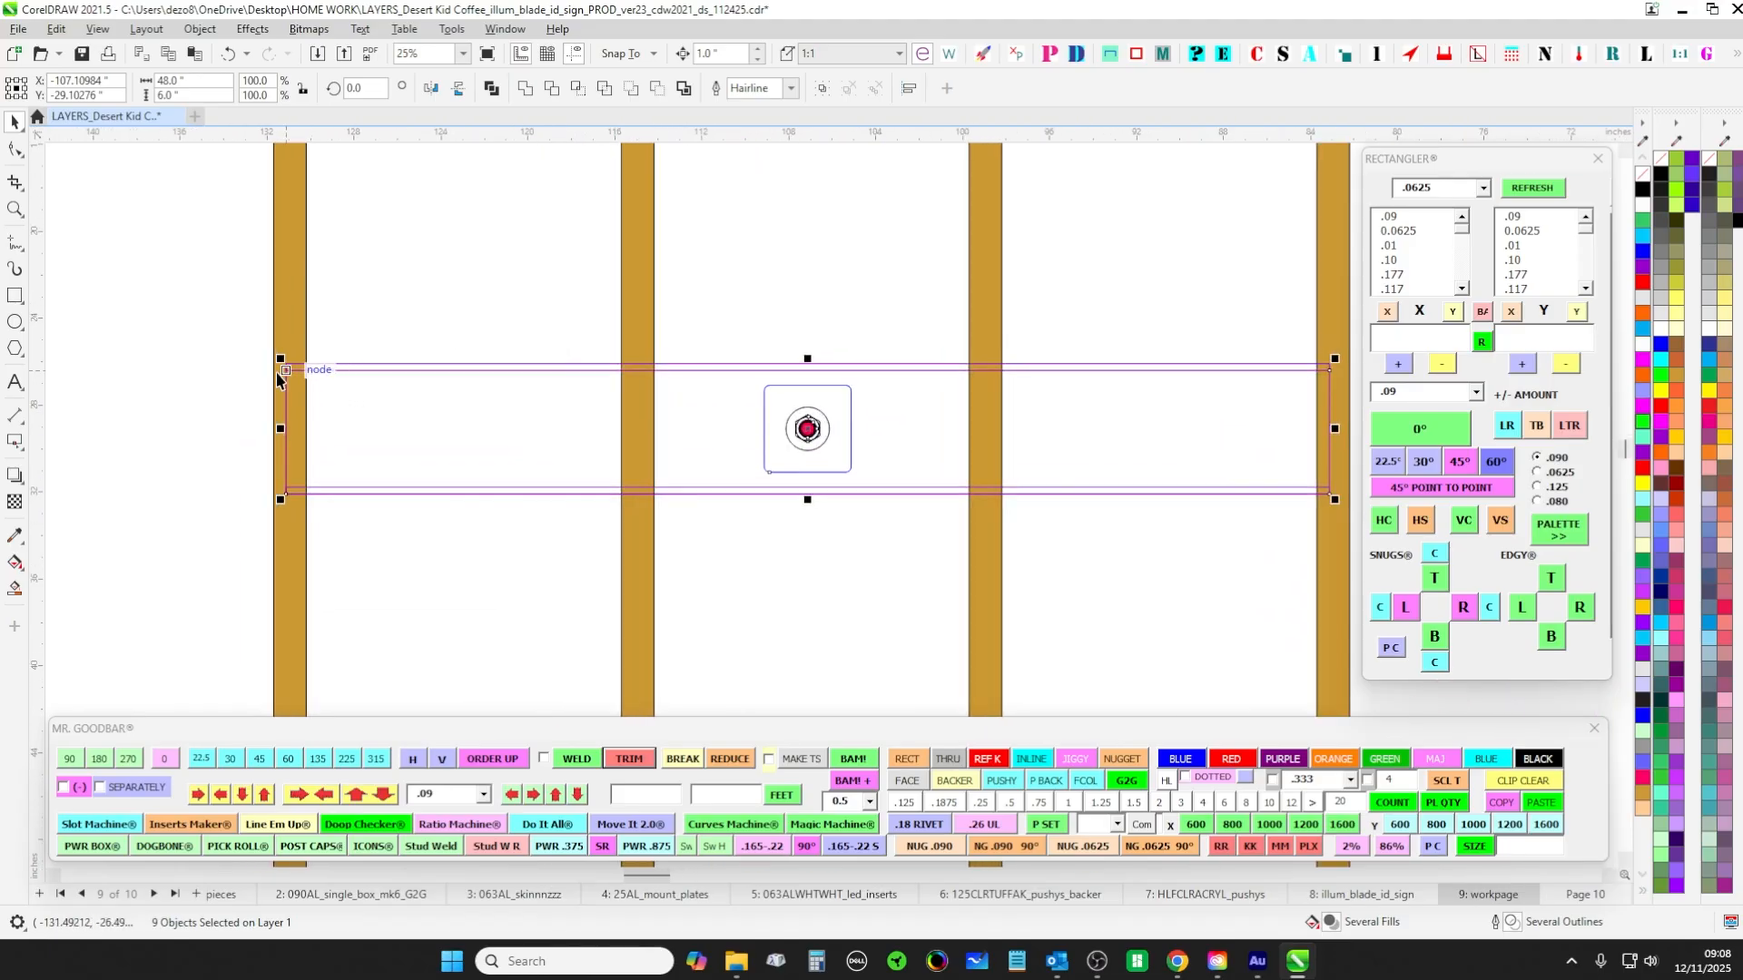
{"action": "left_click_drag", "start_coordinate": [1216, 427], "coordinate": [1026, 434]}
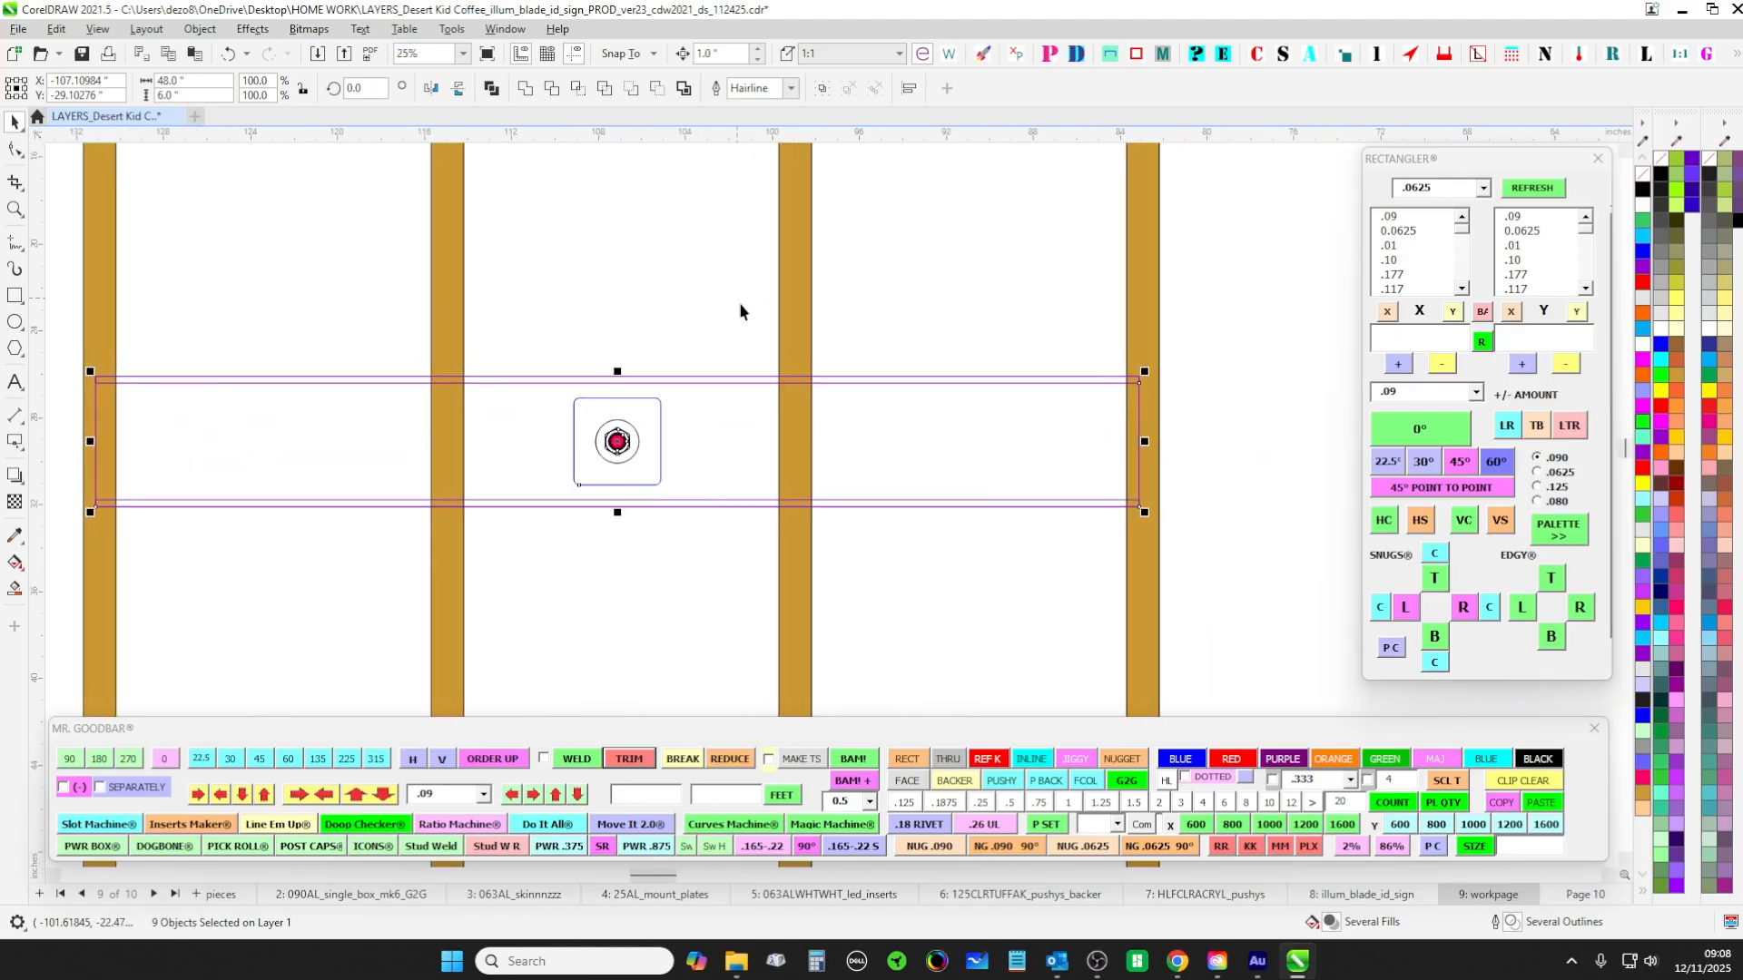
{"action": "key", "text": "Right"}
{"action": "key", "text": "Right"}
{"action": "key", "text": "Right"}
{"action": "key", "text": "Right"}
{"action": "key", "text": "Right"}
{"action": "key", "text": "Right"}
{"action": "key", "text": "Right"}
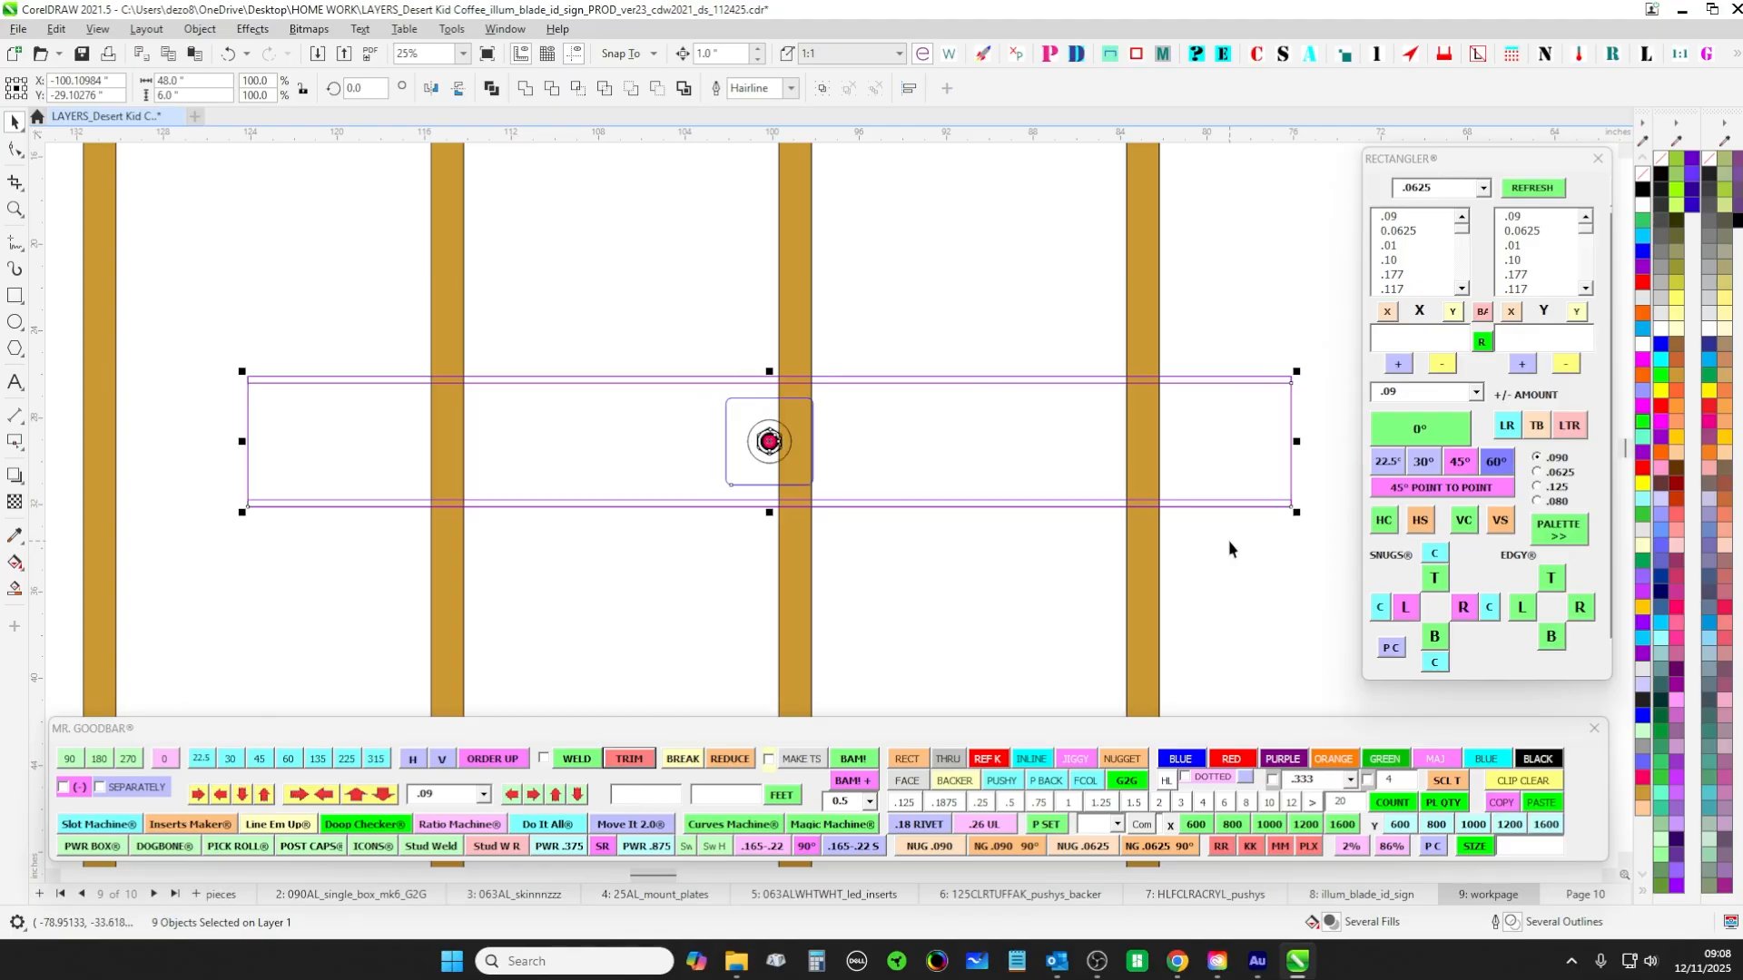
Shift the upper mounting bar assembly 13 inches left, past the outer stud
{"action": "scroll", "coordinate": [1086, 397], "scroll_direction": "down", "scroll_amount": 1}
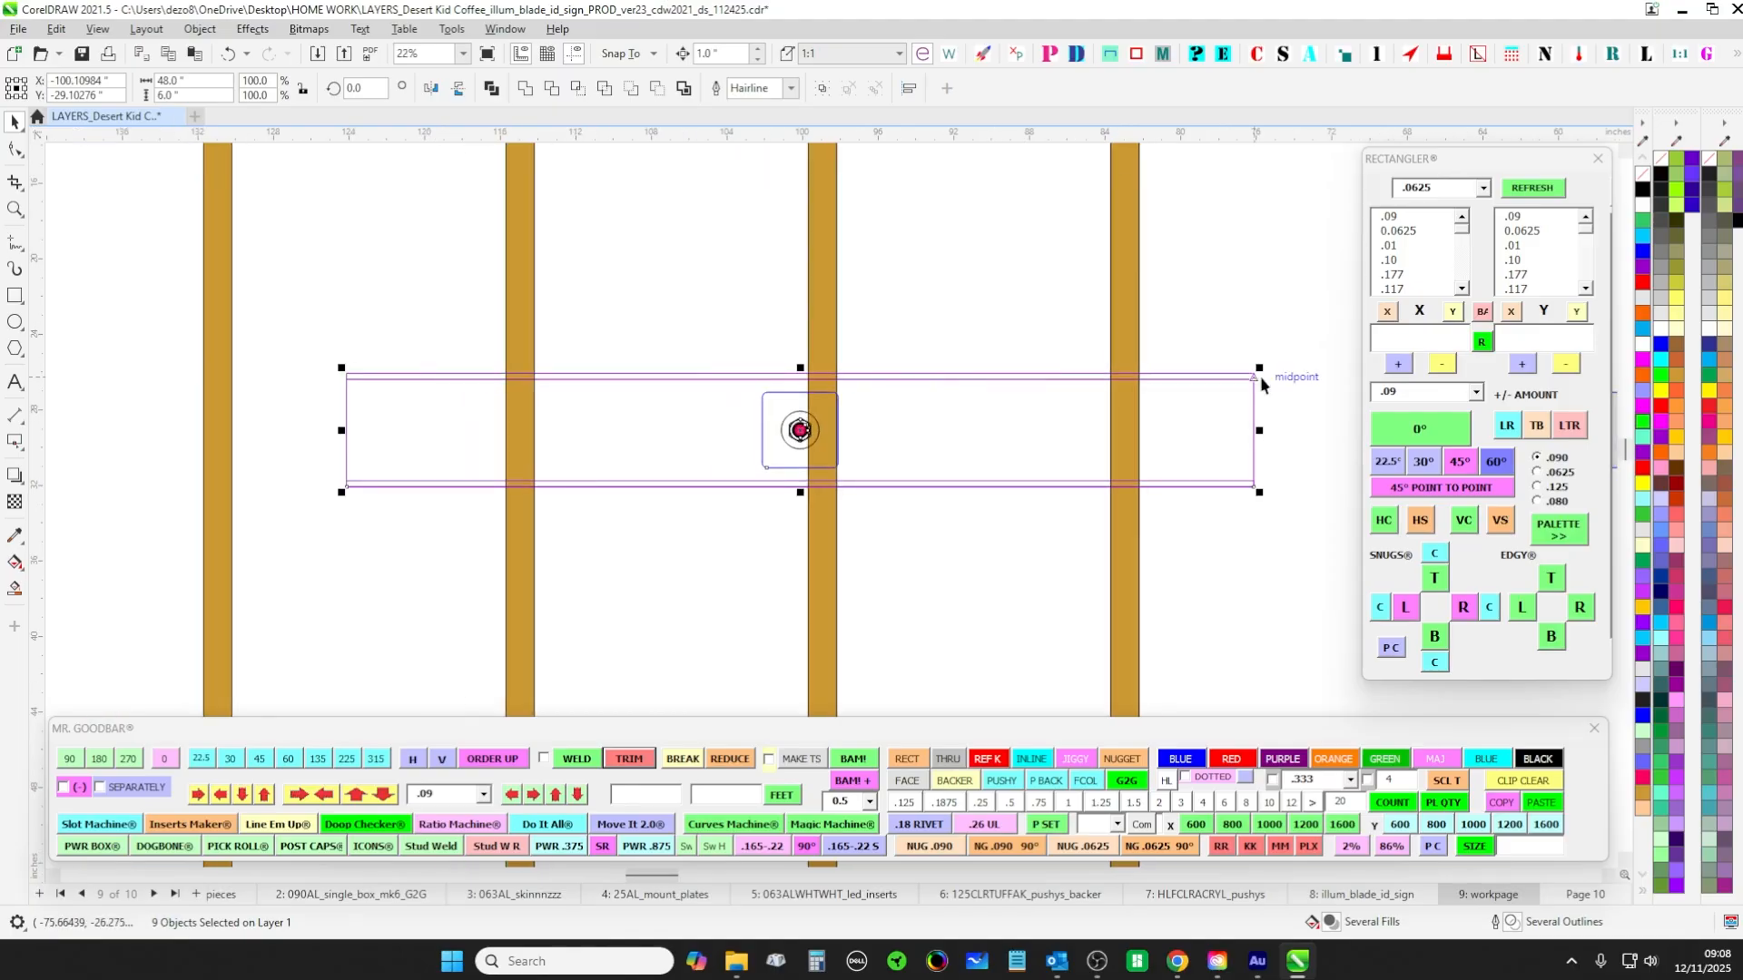
{"action": "key", "text": "Left"}
{"action": "key", "text": "Left"}
{"action": "key", "text": "Left"}
{"action": "key", "text": "Left"}
{"action": "key", "text": "Left"}
{"action": "key", "text": "Left"}
{"action": "key", "text": "Left"}
{"action": "key", "text": "Left"}
{"action": "key", "text": "Left"}
{"action": "key", "text": "Left"}
{"action": "key", "text": "Left"}
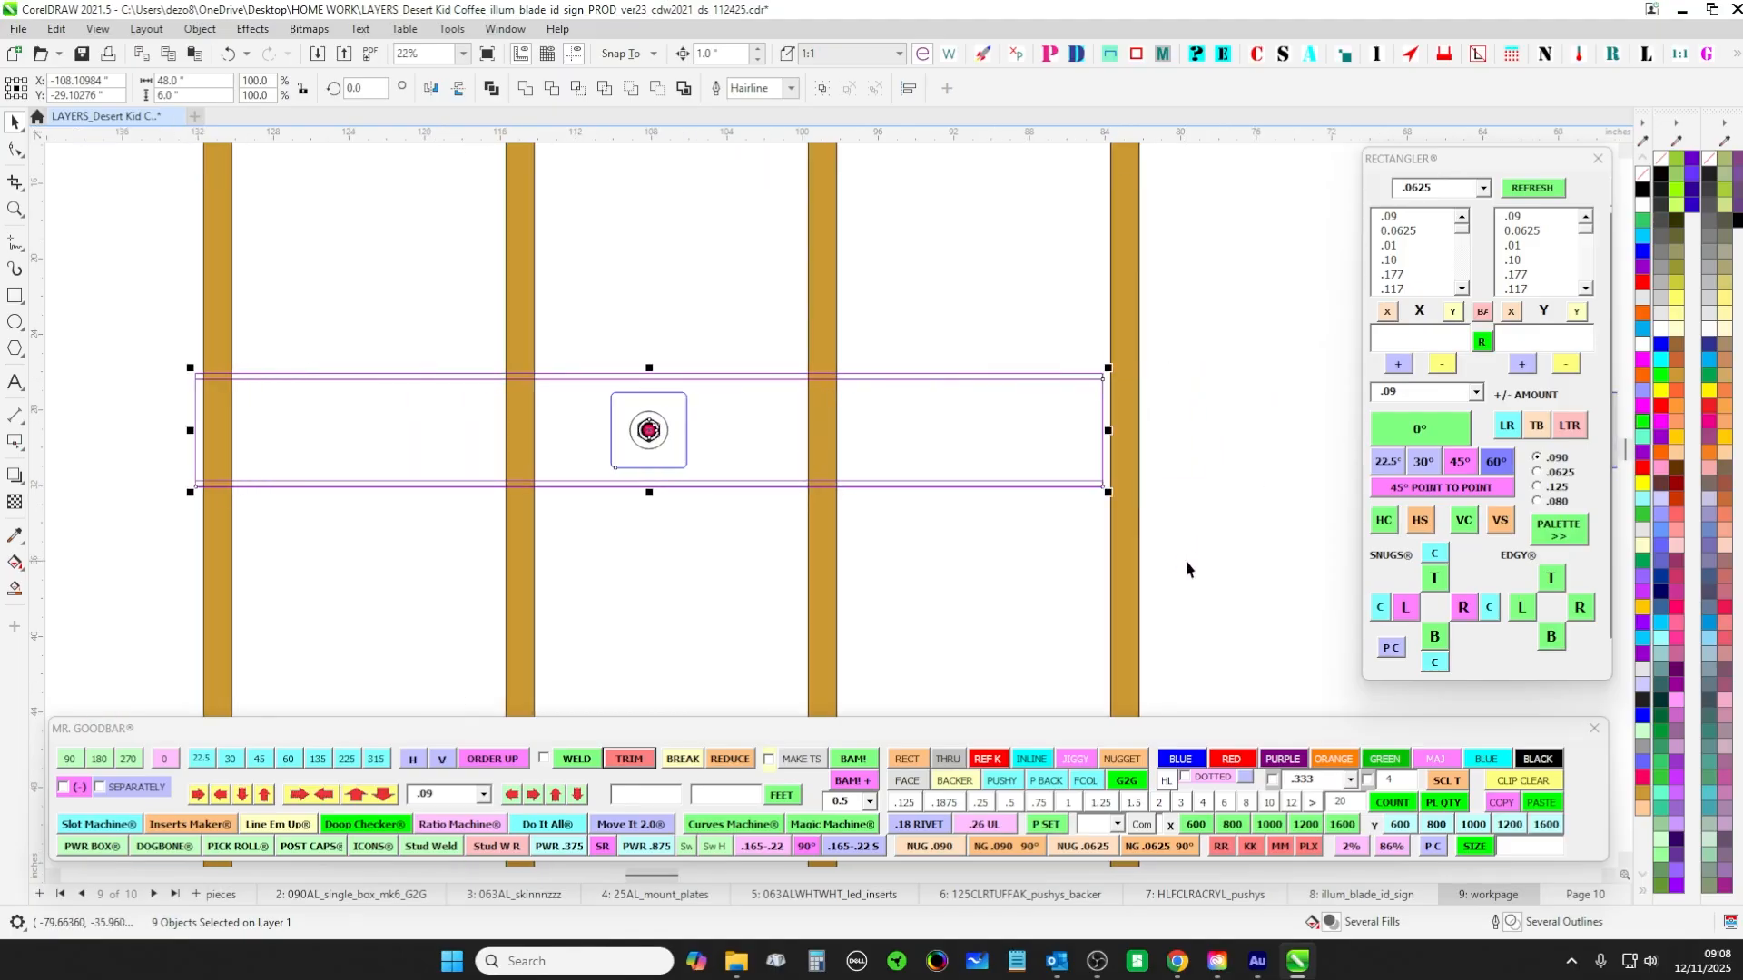
{"action": "key", "text": "Left"}
{"action": "key", "text": "Left"}
{"action": "scroll", "coordinate": [912, 404], "scroll_direction": "down", "scroll_amount": 4}
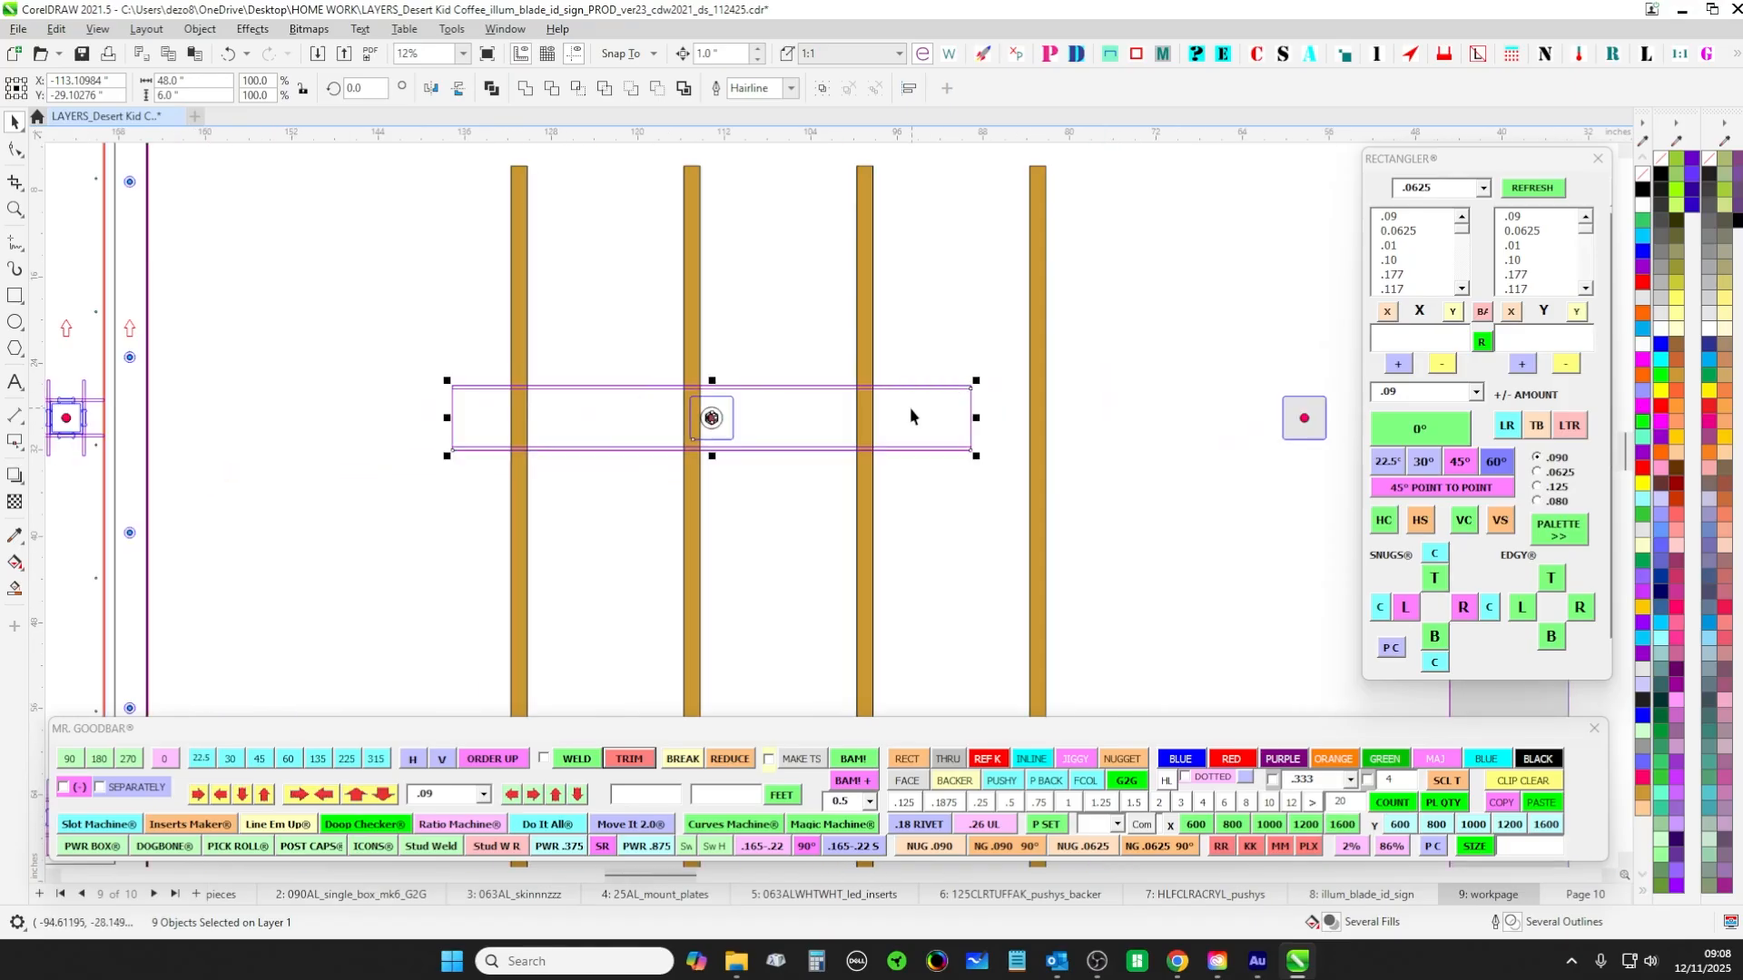
{"action": "scroll", "coordinate": [467, 331], "scroll_direction": "down", "scroll_amount": 5}
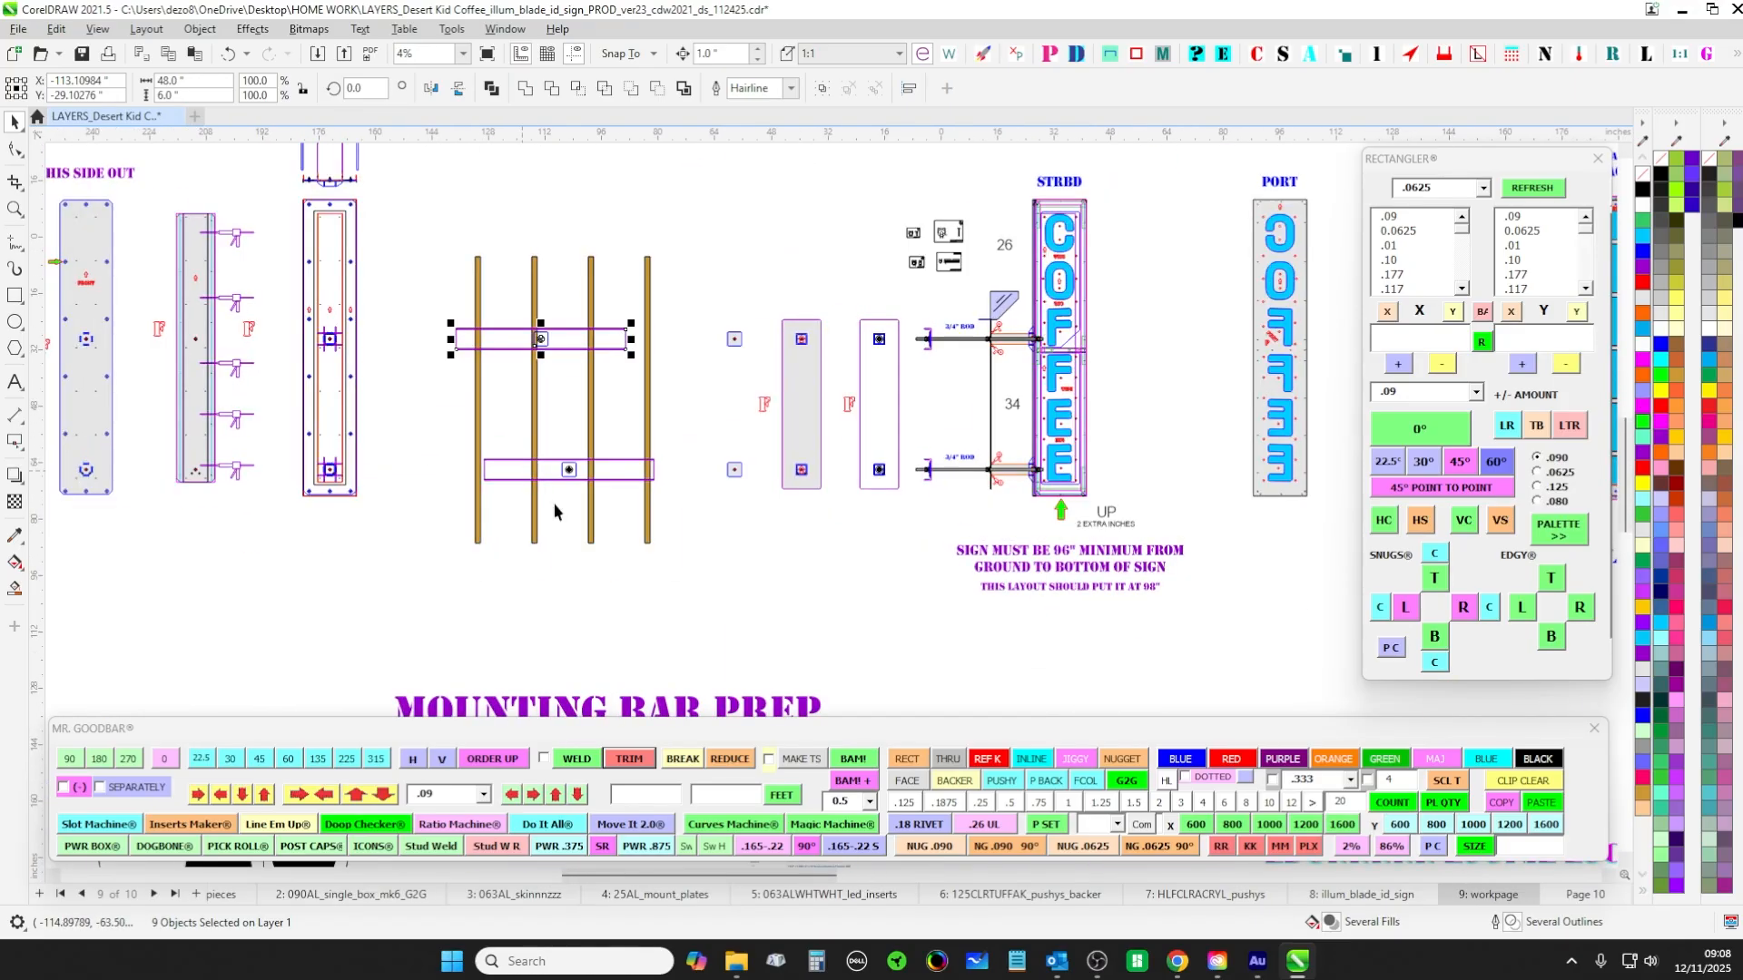
Examine both mounting bars on the studs, then select the plates and panels between studs and sign and clear the selection
{"action": "left_click_drag", "start_coordinate": [569, 489], "coordinate": [617, 517]}
{"action": "scroll", "coordinate": [526, 291], "scroll_direction": "up", "scroll_amount": 5}
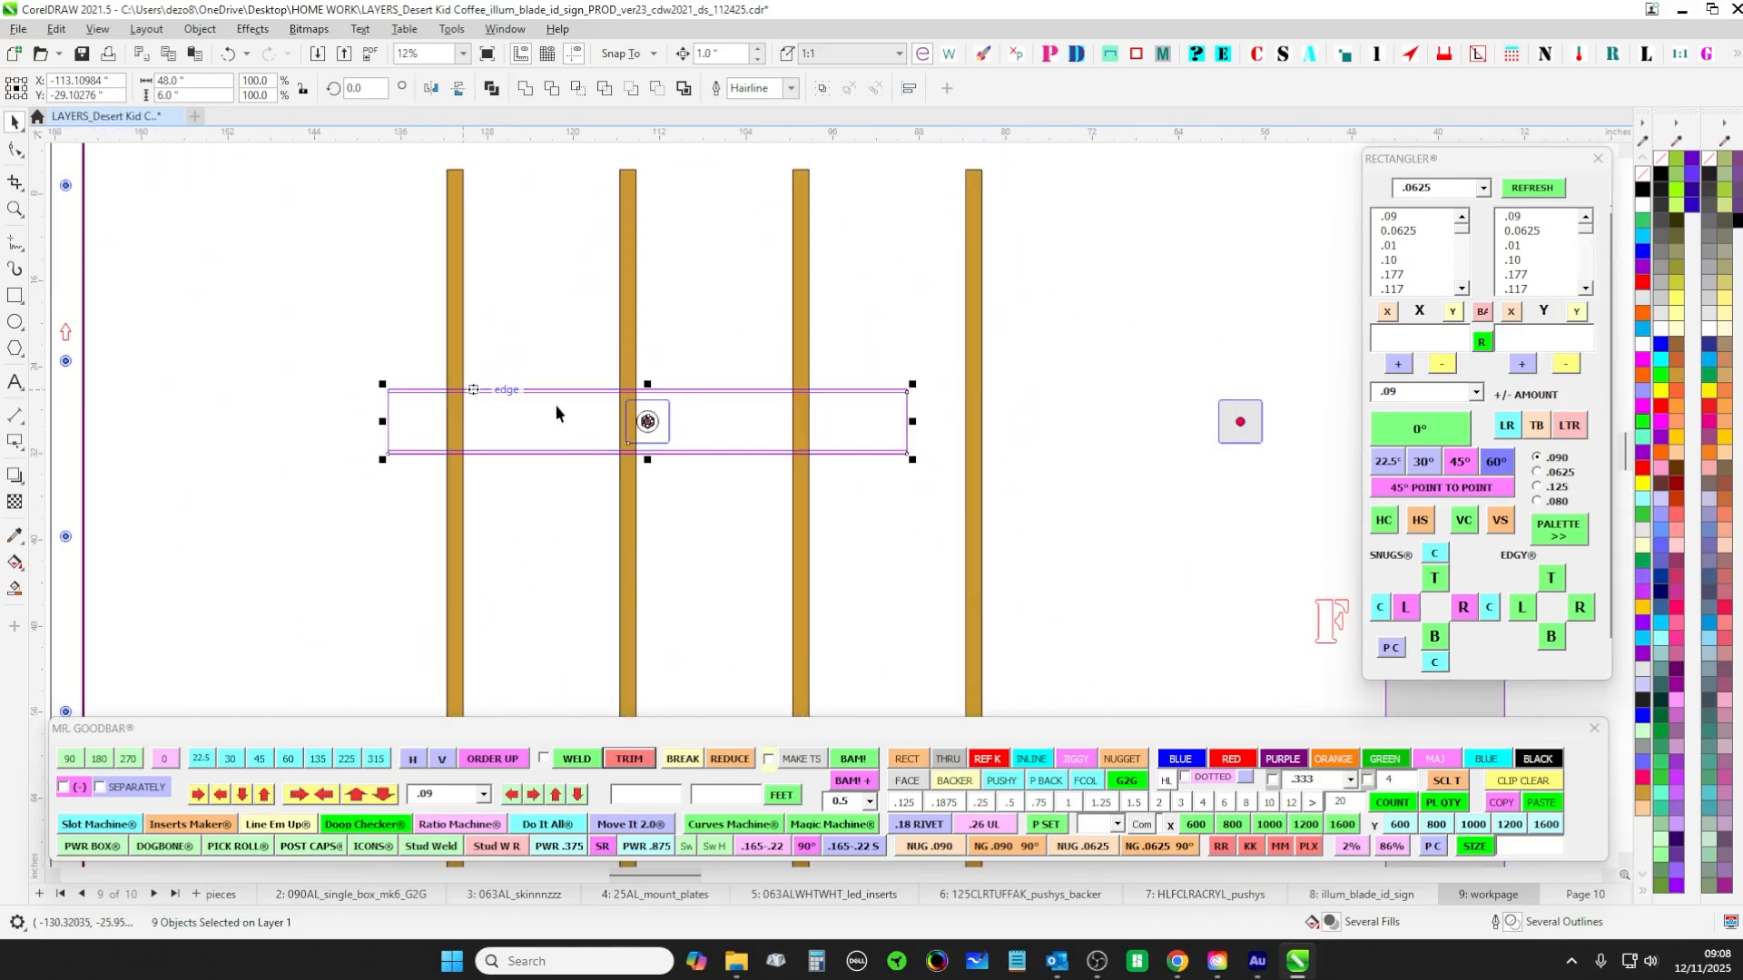
{"action": "left_click_drag", "start_coordinate": [354, 211], "coordinate": [1107, 679]}
{"action": "scroll", "coordinate": [510, 237], "scroll_direction": "down", "scroll_amount": 2}
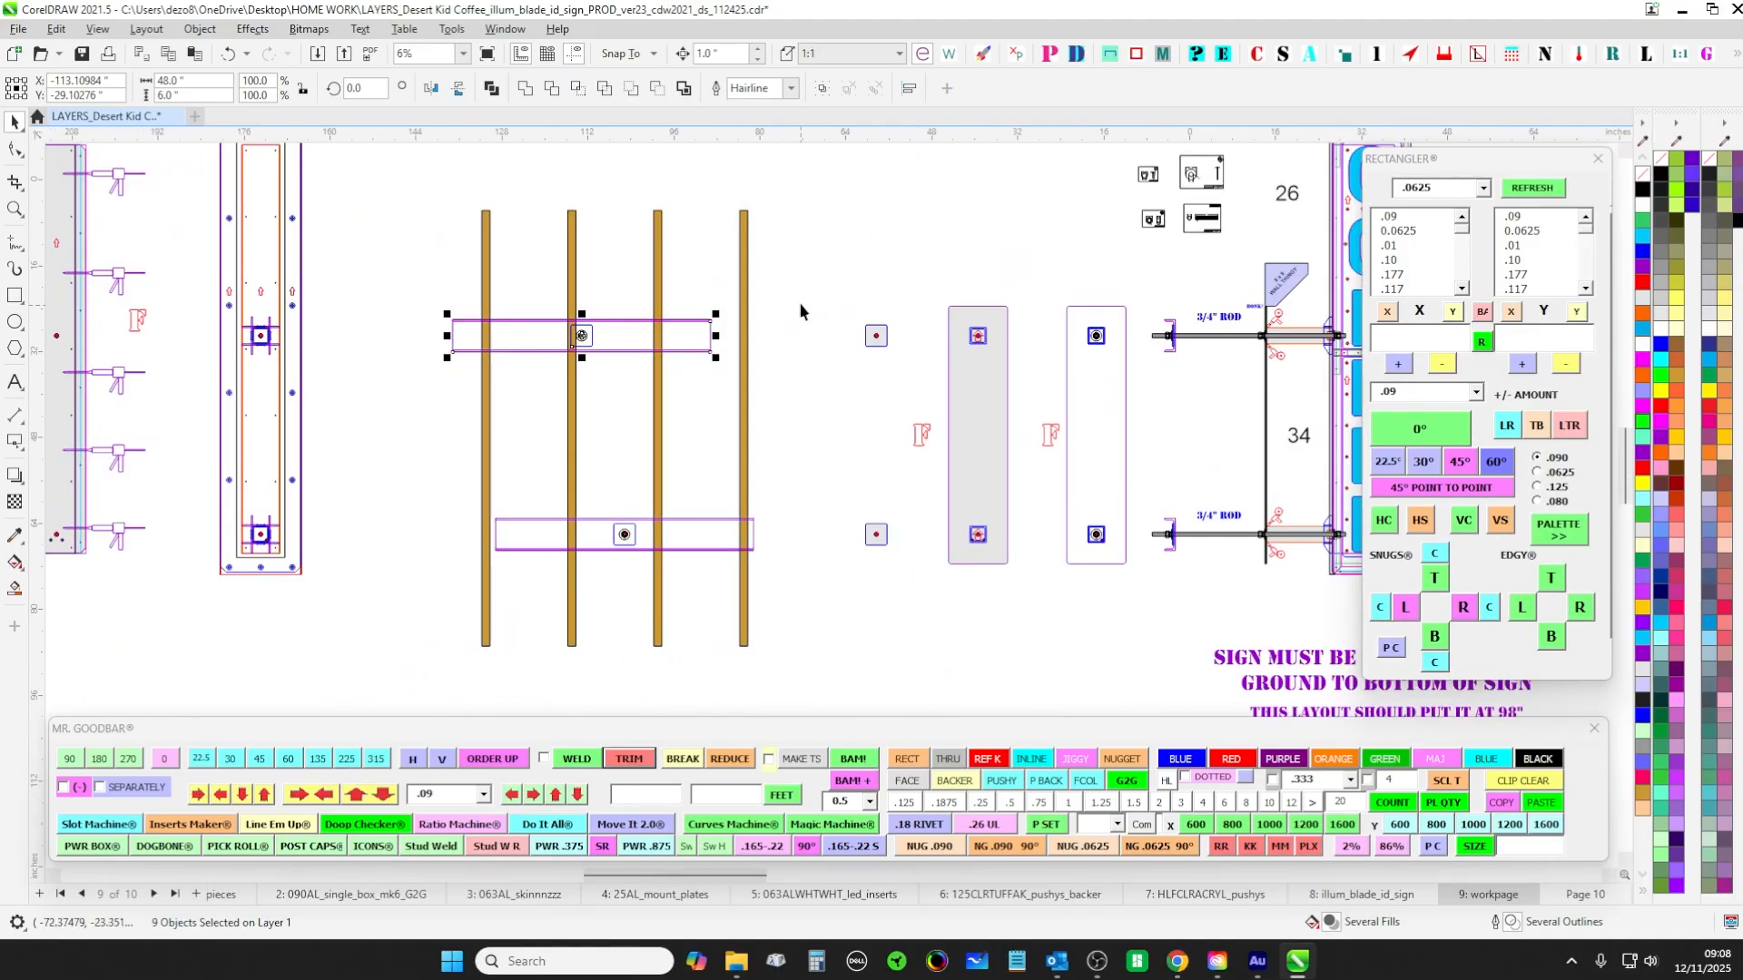
{"action": "left_click_drag", "start_coordinate": [801, 312], "coordinate": [1103, 697]}
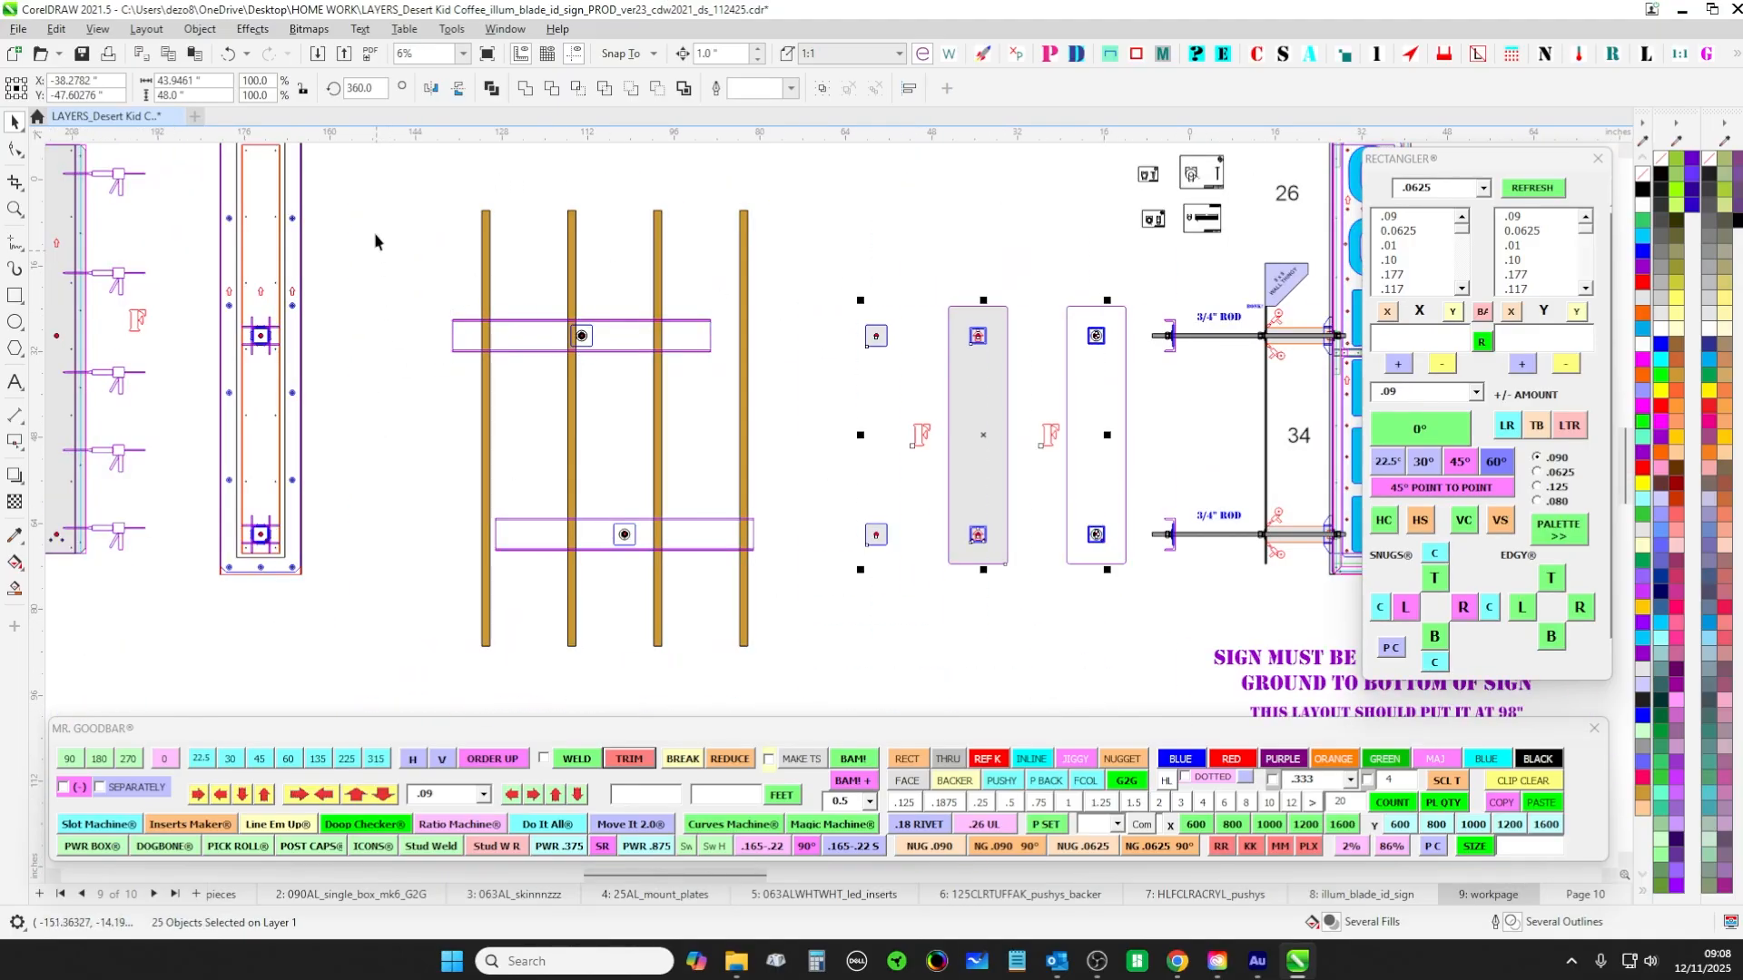
{"action": "left_click", "coordinate": [456, 708]}
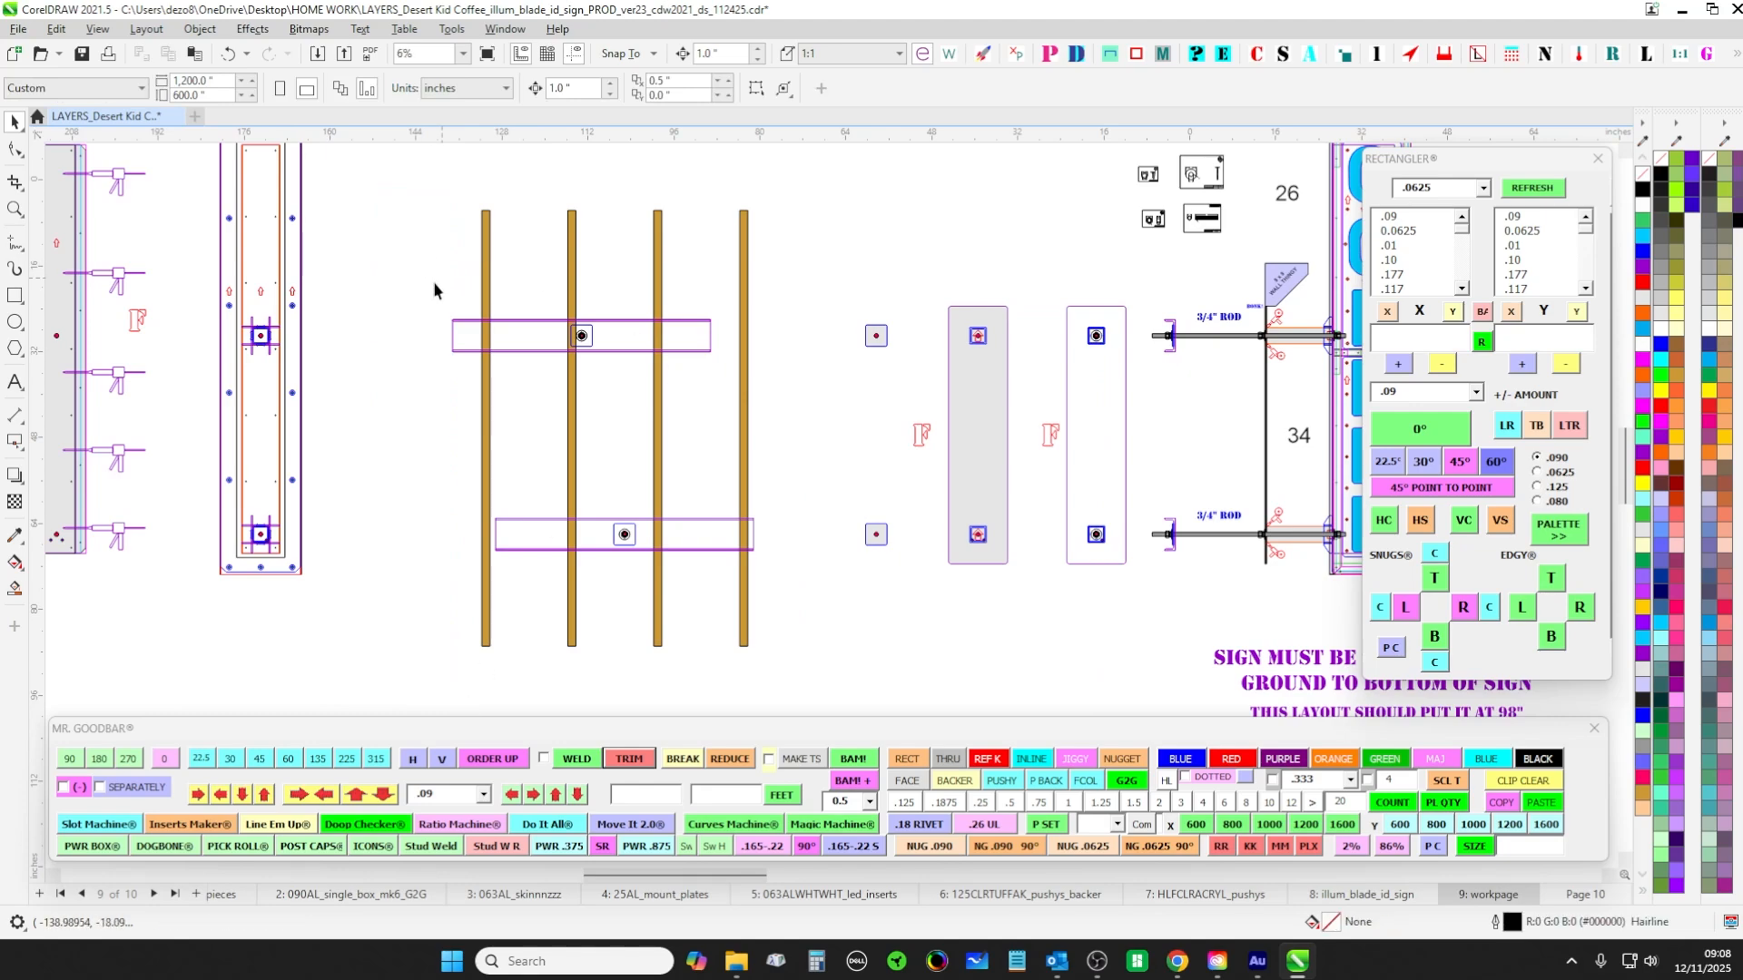
Undo the last eight one-inch leftward moves of the upper mounting bar
{"action": "key", "text": "ctrl+z"}
{"action": "key", "text": "ctrl+z"}
{"action": "key", "text": "ctrl+z"}
{"action": "key", "text": "ctrl+z"}
{"action": "key", "text": "ctrl+z"}
{"action": "key", "text": "ctrl+z"}
{"action": "key", "text": "ctrl+z"}
{"action": "key", "text": "ctrl+z"}
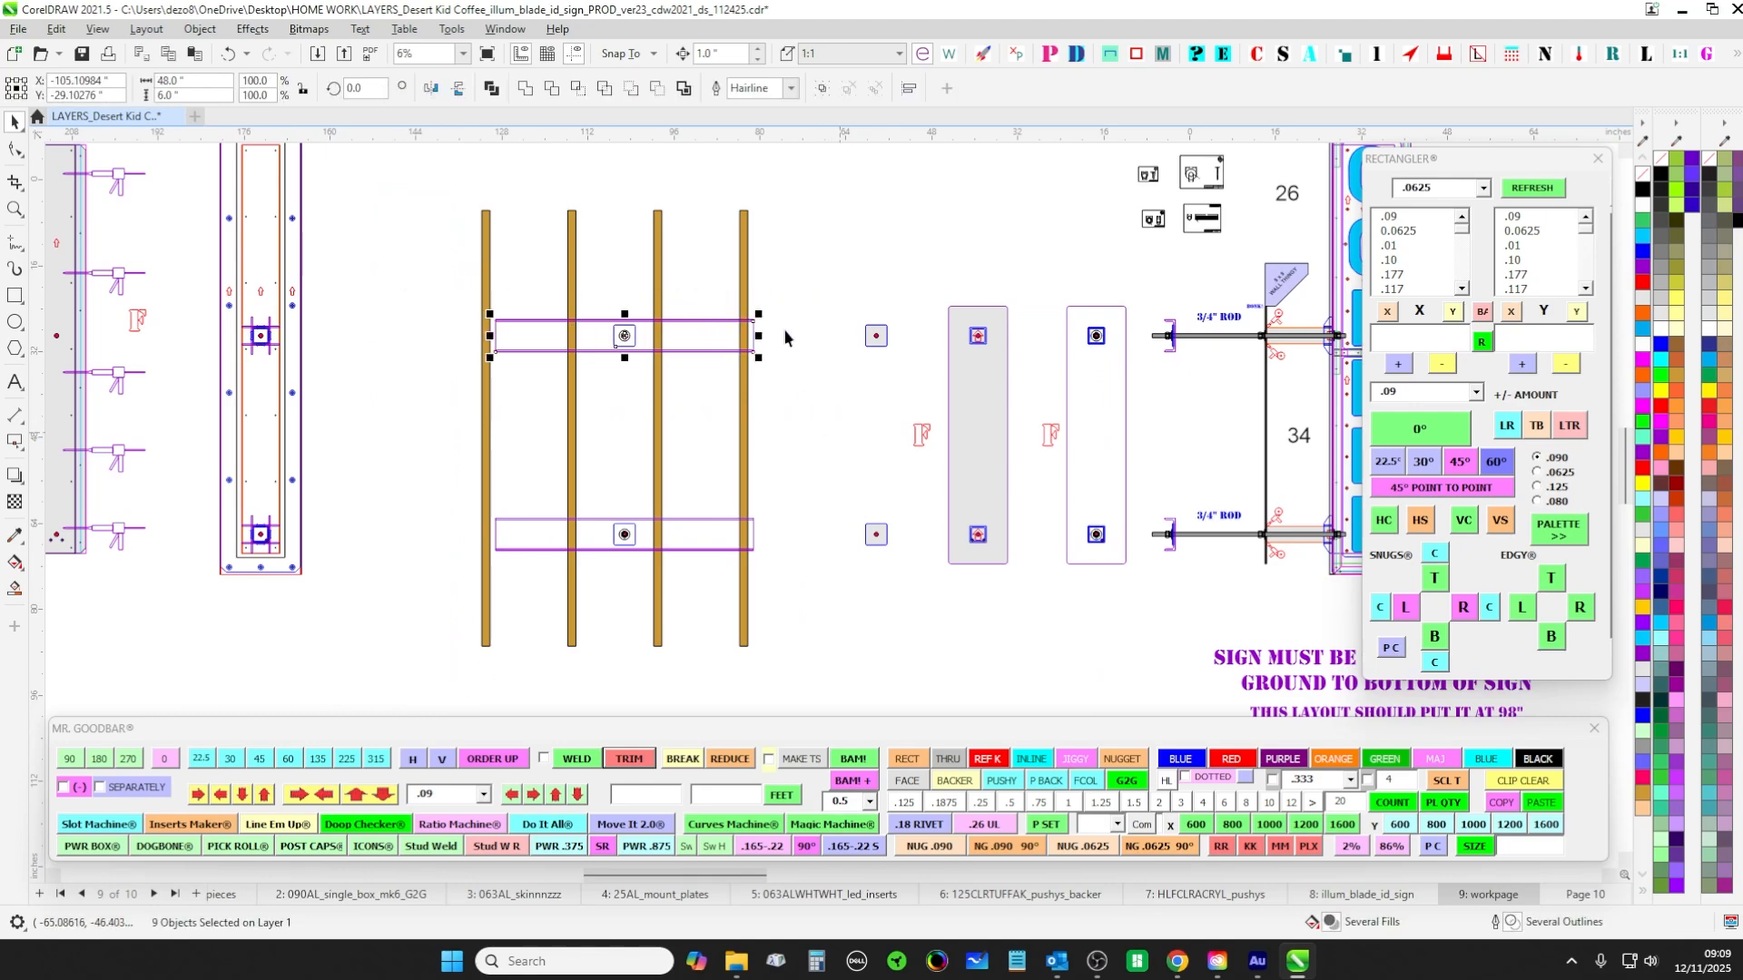
Shift the upper mounting bar assembly 1 inch left and 1 inch down
{"action": "key", "text": "Left"}
{"action": "key", "text": "Up"}
{"action": "key", "text": "Down"}
{"action": "key", "text": "Down"}
{"action": "scroll", "coordinate": [716, 345], "scroll_direction": "up", "scroll_amount": 2}
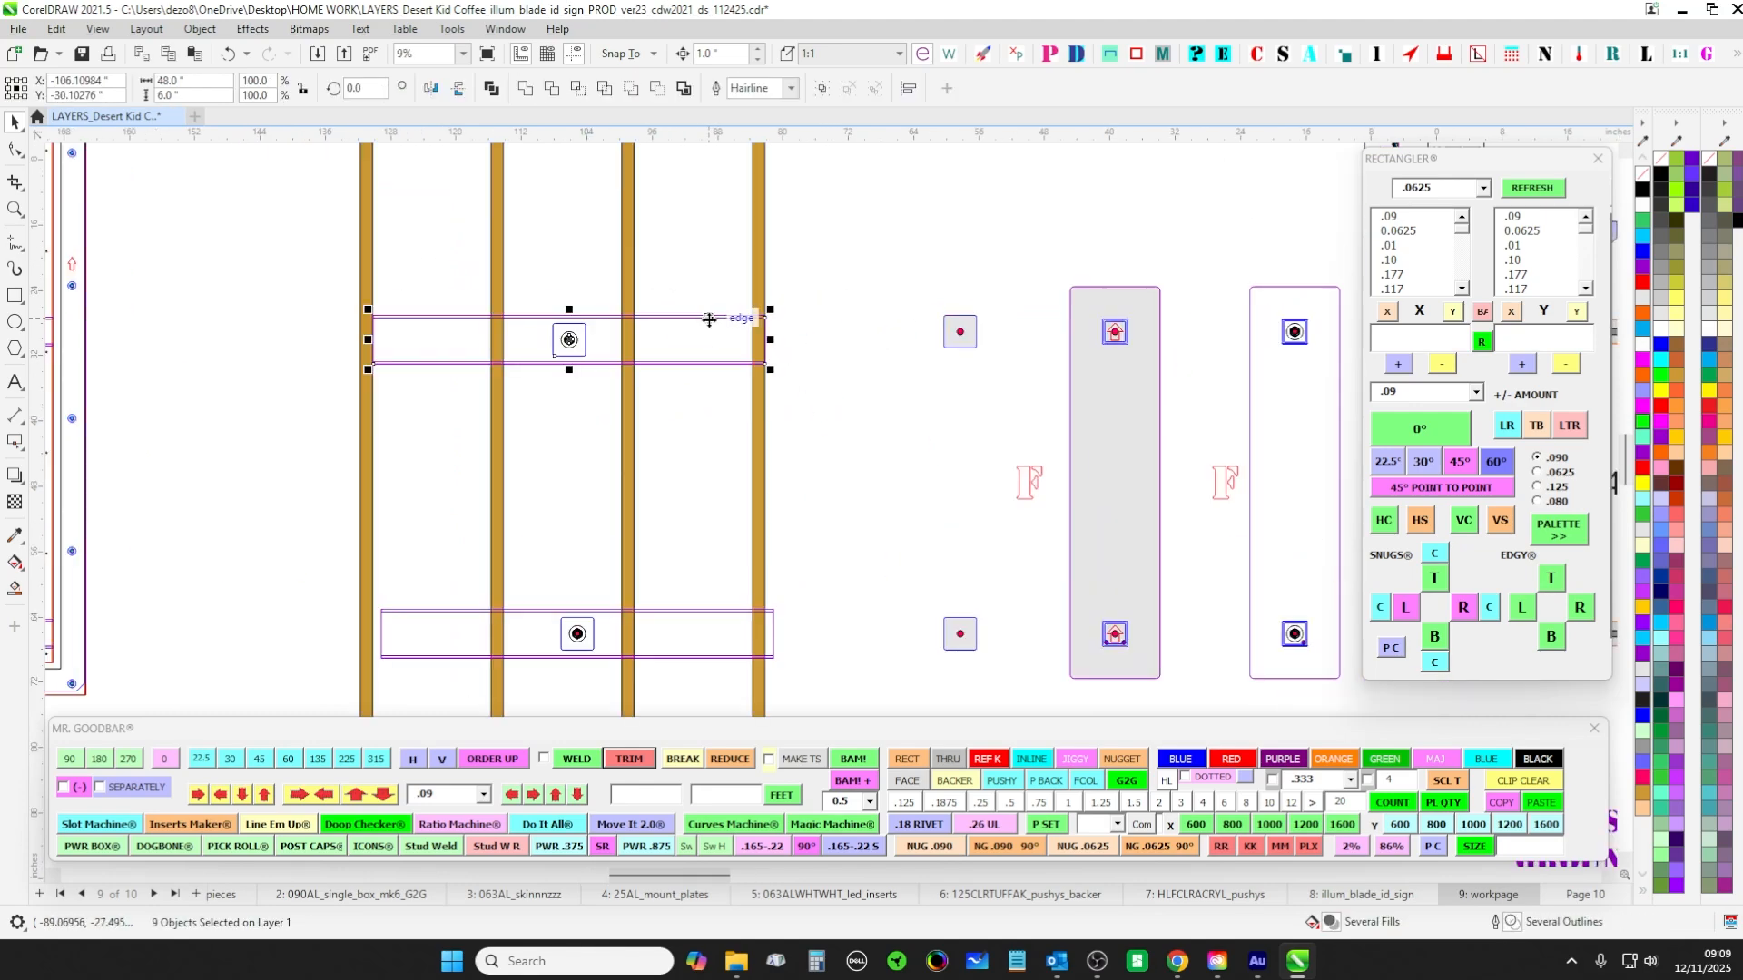
Reselect the whole upper mounting bar assembly, try tilting it about 15.9° counterclockwise, and undo the rotation
{"action": "left_click", "coordinate": [709, 320]}
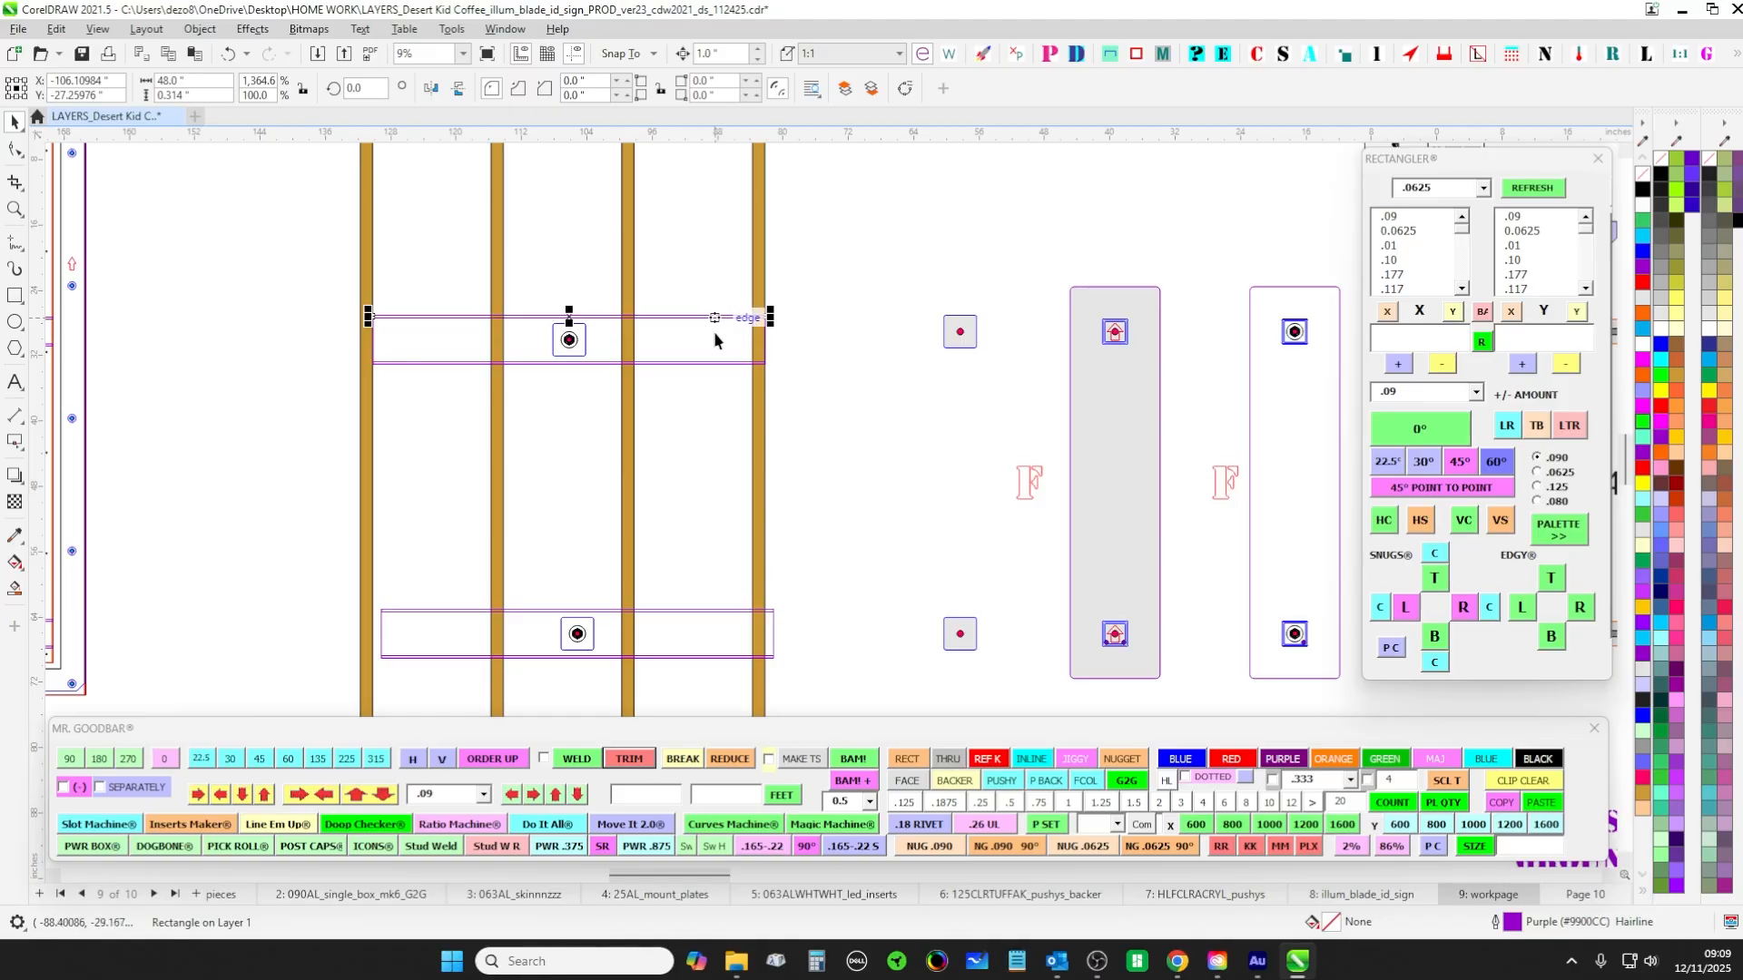
{"action": "left_click_drag", "start_coordinate": [264, 280], "coordinate": [826, 435]}
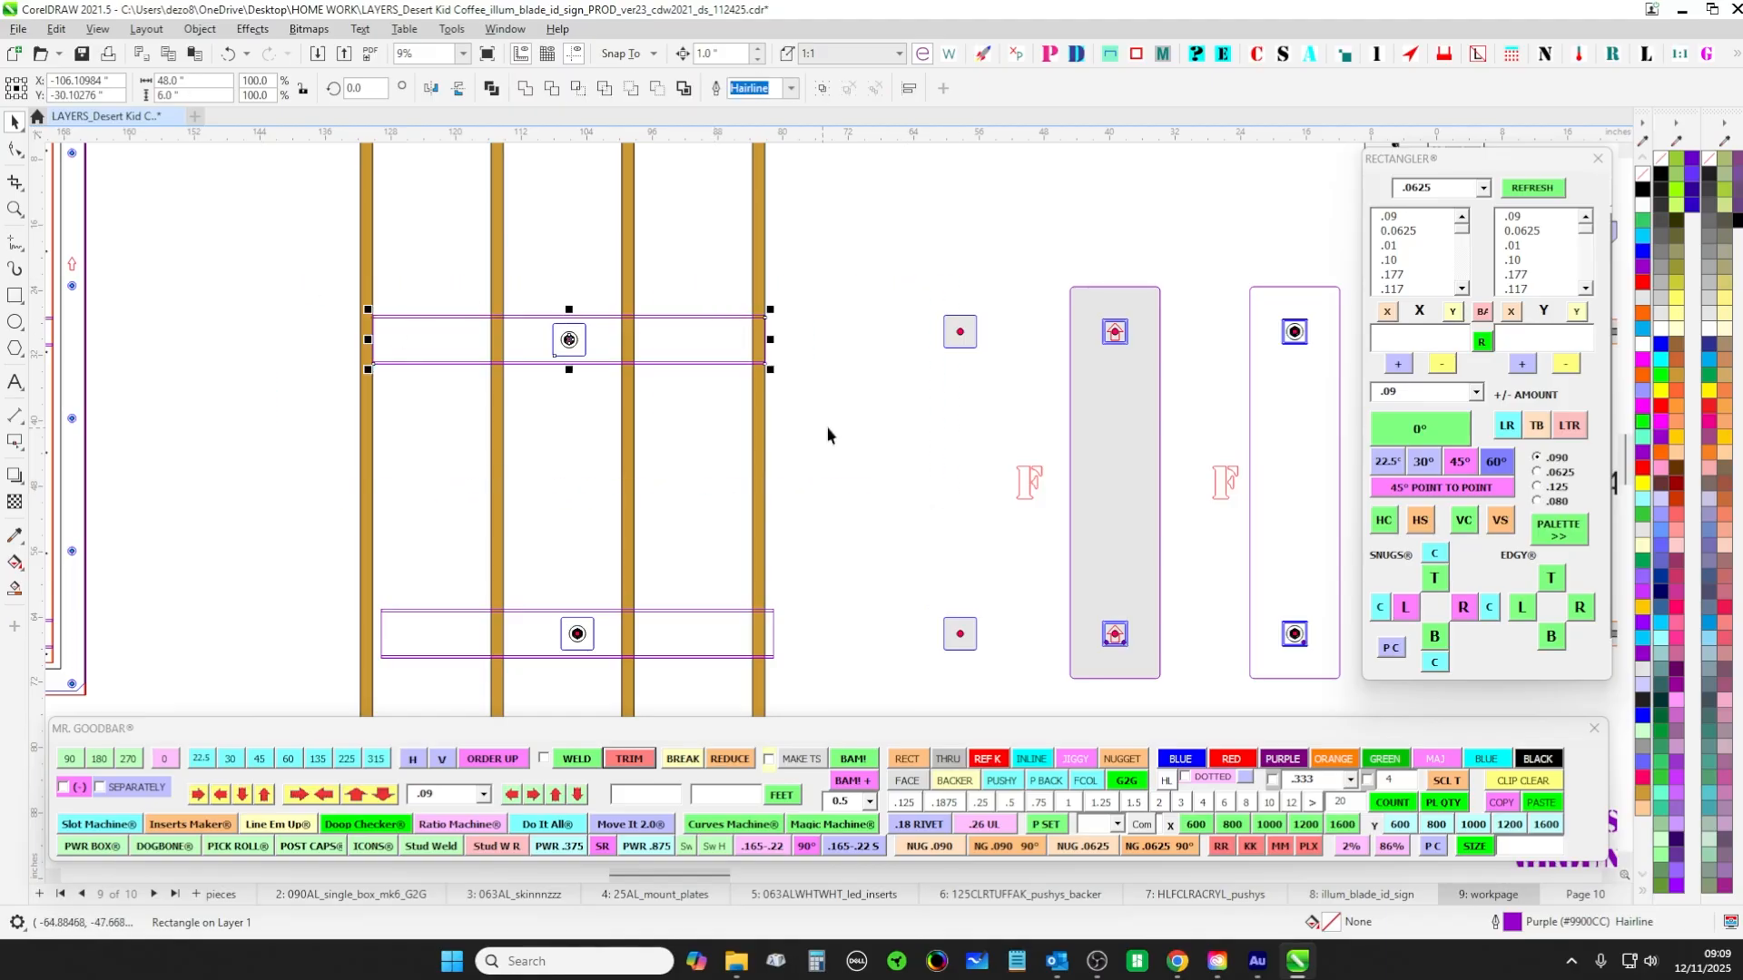
{"action": "left_click", "coordinate": [712, 319]}
{"action": "left_click_drag", "start_coordinate": [766, 305], "coordinate": [786, 234]}
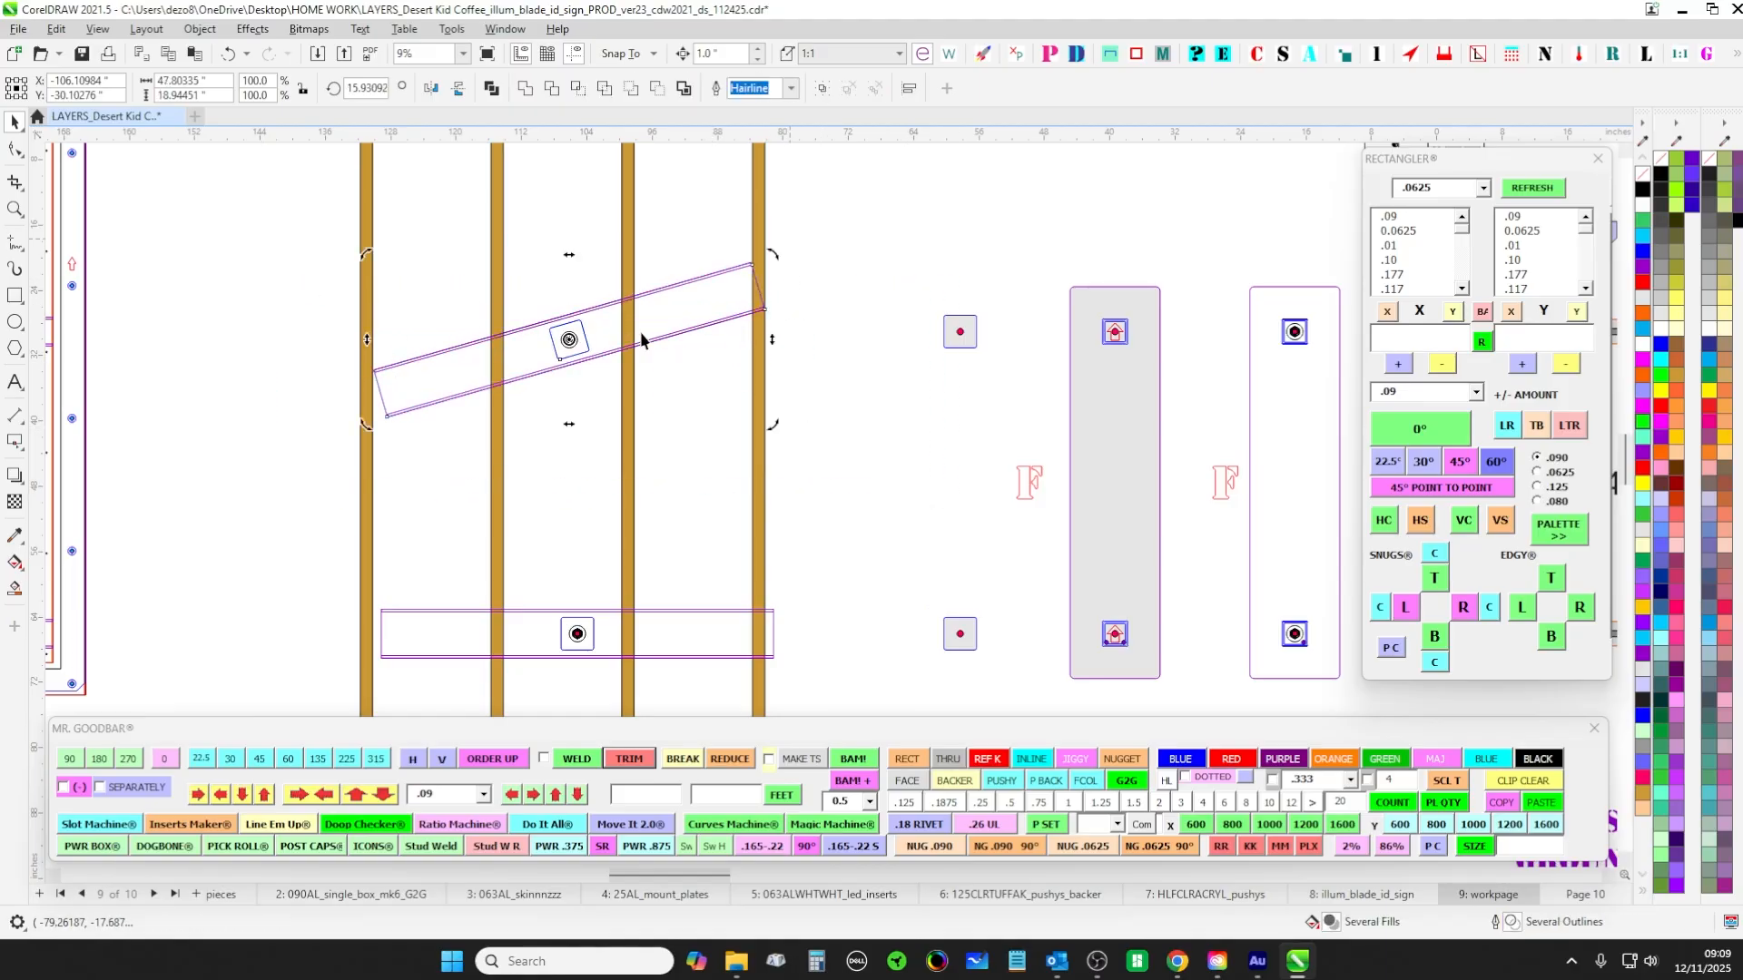
{"action": "key", "text": "ctrl+z"}
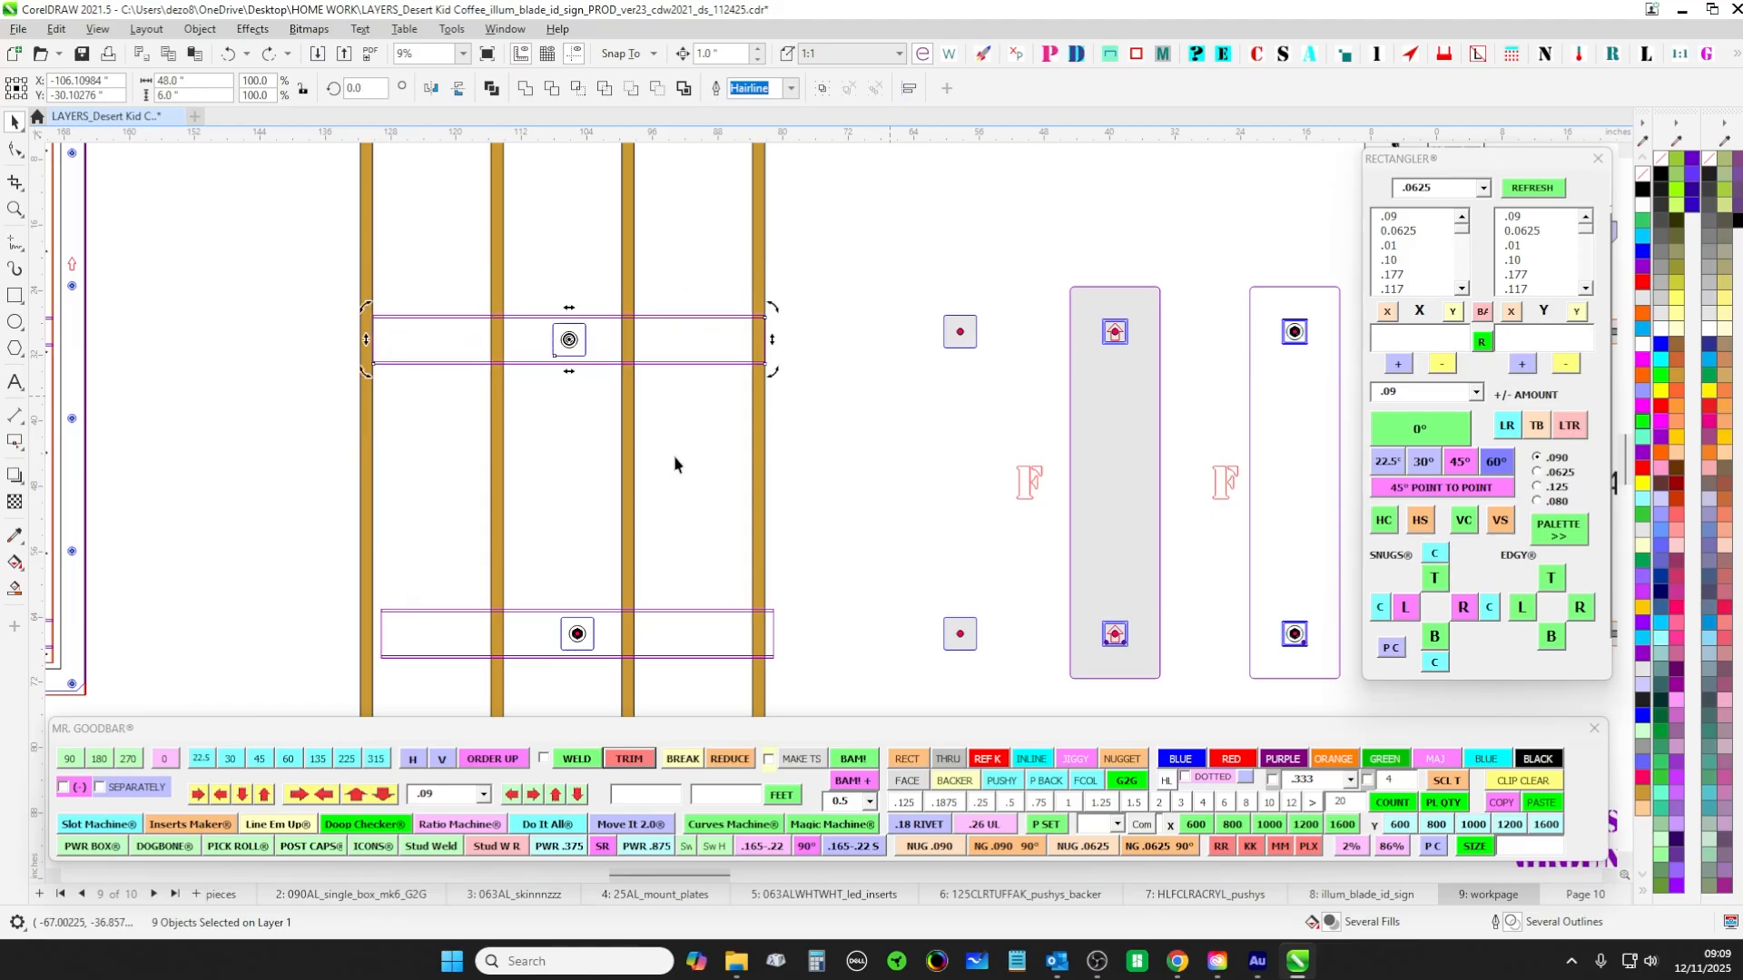
Select the lower mounting bar with its plate and nut, and shift it 2 inches right across the studs
{"action": "scroll", "coordinate": [676, 481], "scroll_direction": "down", "scroll_amount": 2}
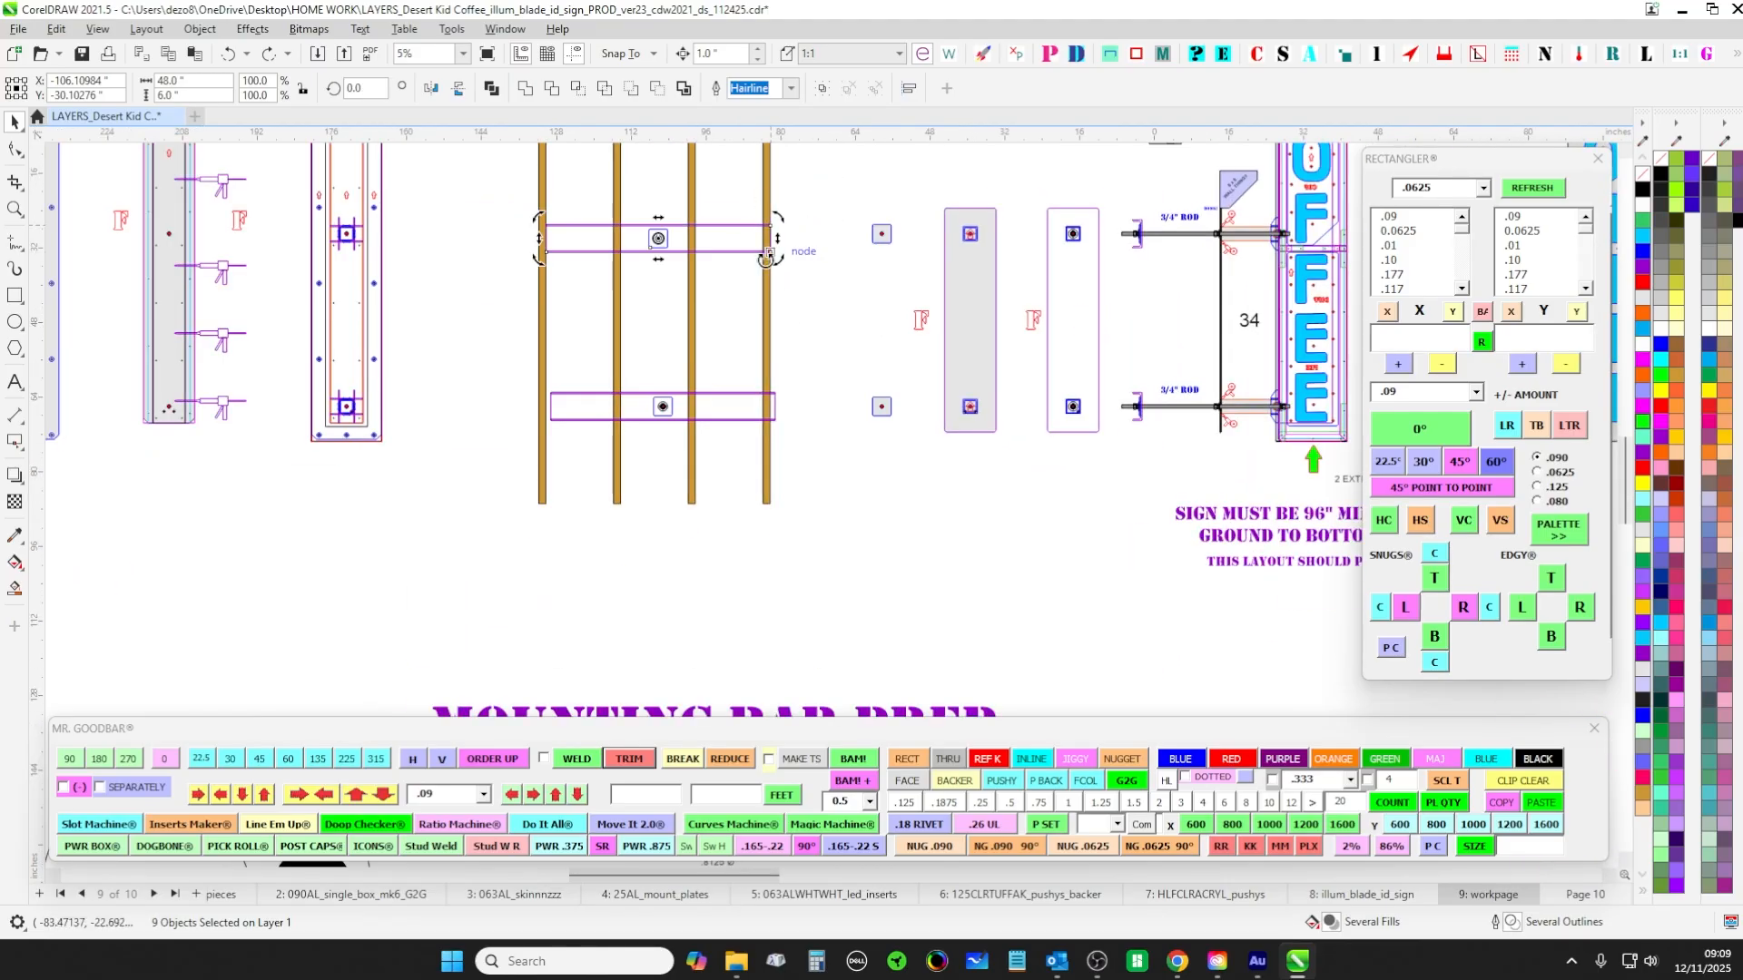
{"action": "scroll", "coordinate": [762, 236], "scroll_direction": "up", "scroll_amount": 1}
{"action": "scroll", "coordinate": [806, 374], "scroll_direction": "down", "scroll_amount": 2}
{"action": "scroll", "coordinate": [808, 373], "scroll_direction": "up", "scroll_amount": 4}
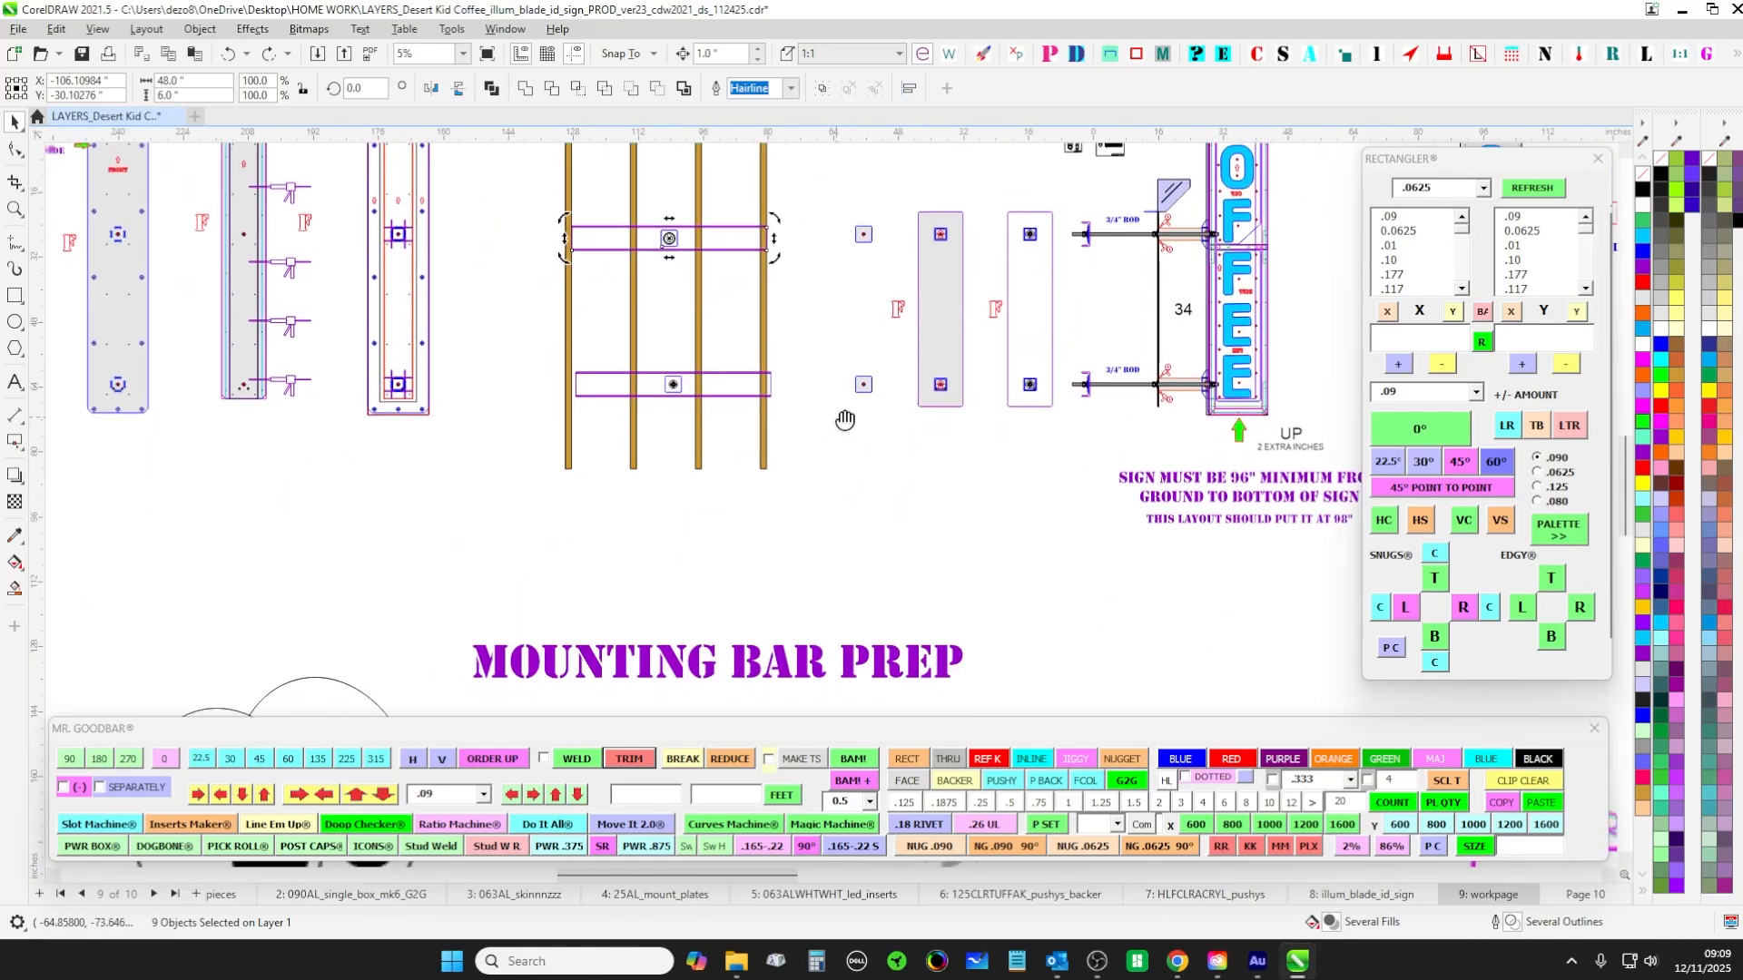
{"action": "key", "text": "Right"}
{"action": "key", "text": "Right"}
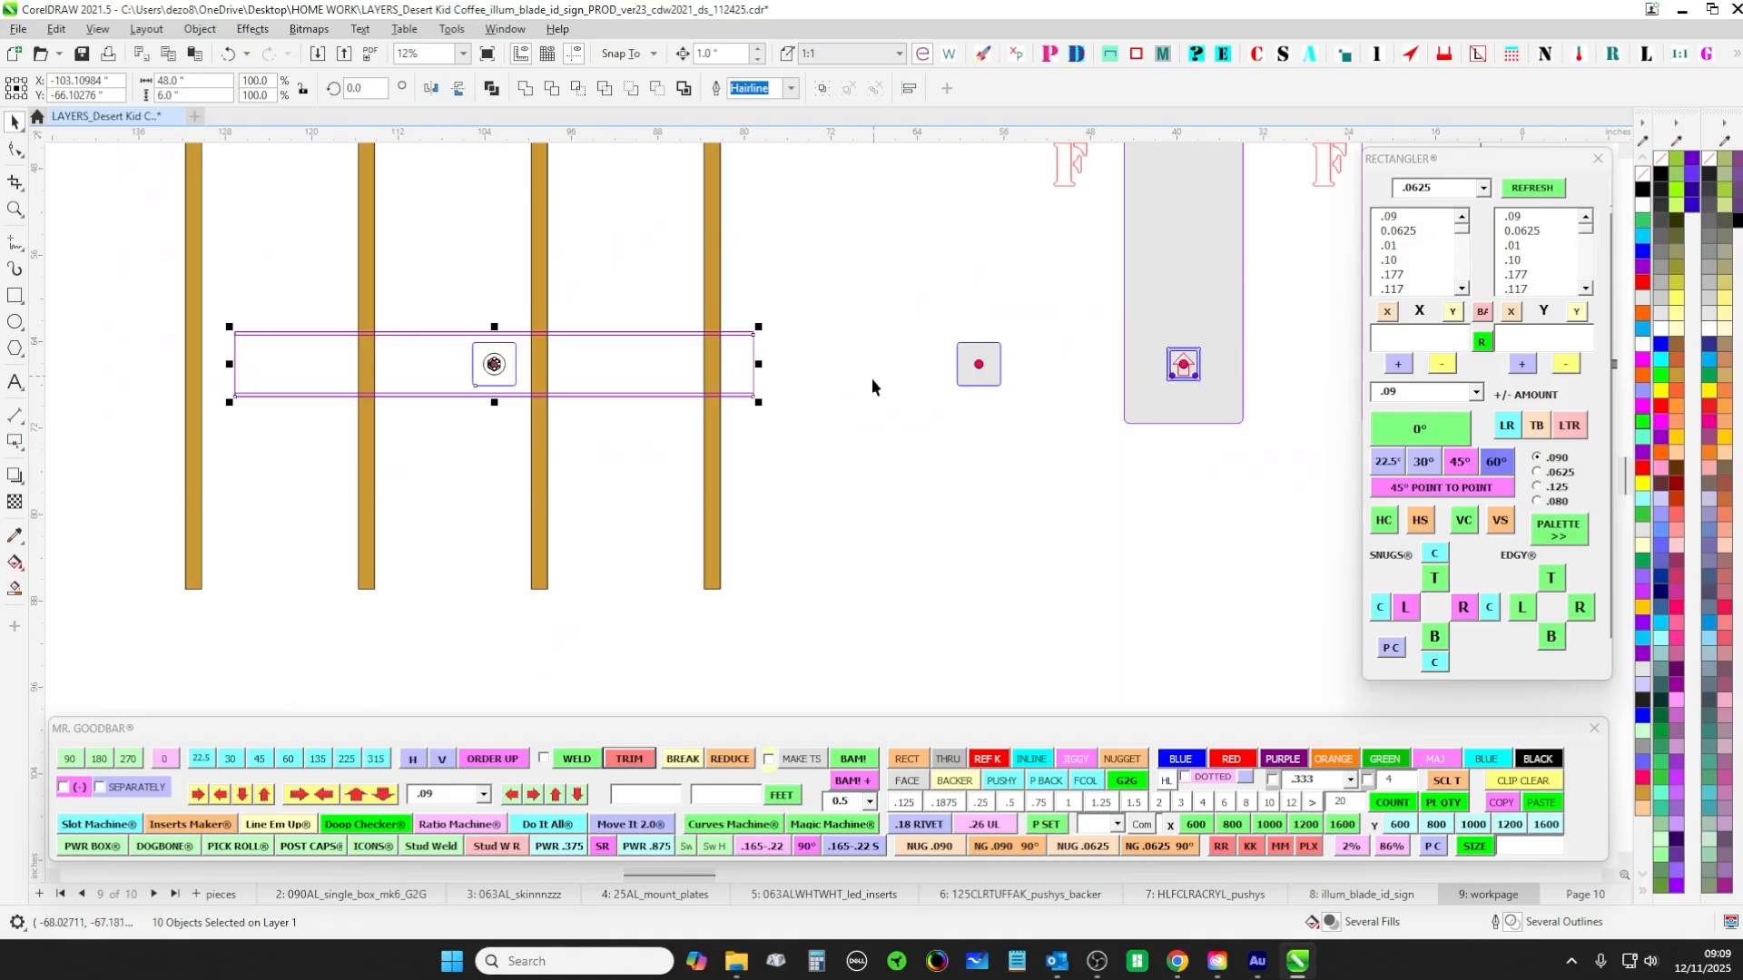
Shift the lower mounting bar assembly left across the studs and back slightly right, to X -109.10984
{"action": "key", "text": "Left"}
{"action": "key", "text": "Left"}
{"action": "key", "text": "Left"}
{"action": "key", "text": "Left"}
{"action": "key", "text": "Left"}
{"action": "key", "text": "Left"}
{"action": "key", "text": "Left"}
{"action": "key", "text": "Left"}
{"action": "key", "text": "Left"}
{"action": "key", "text": "Left"}
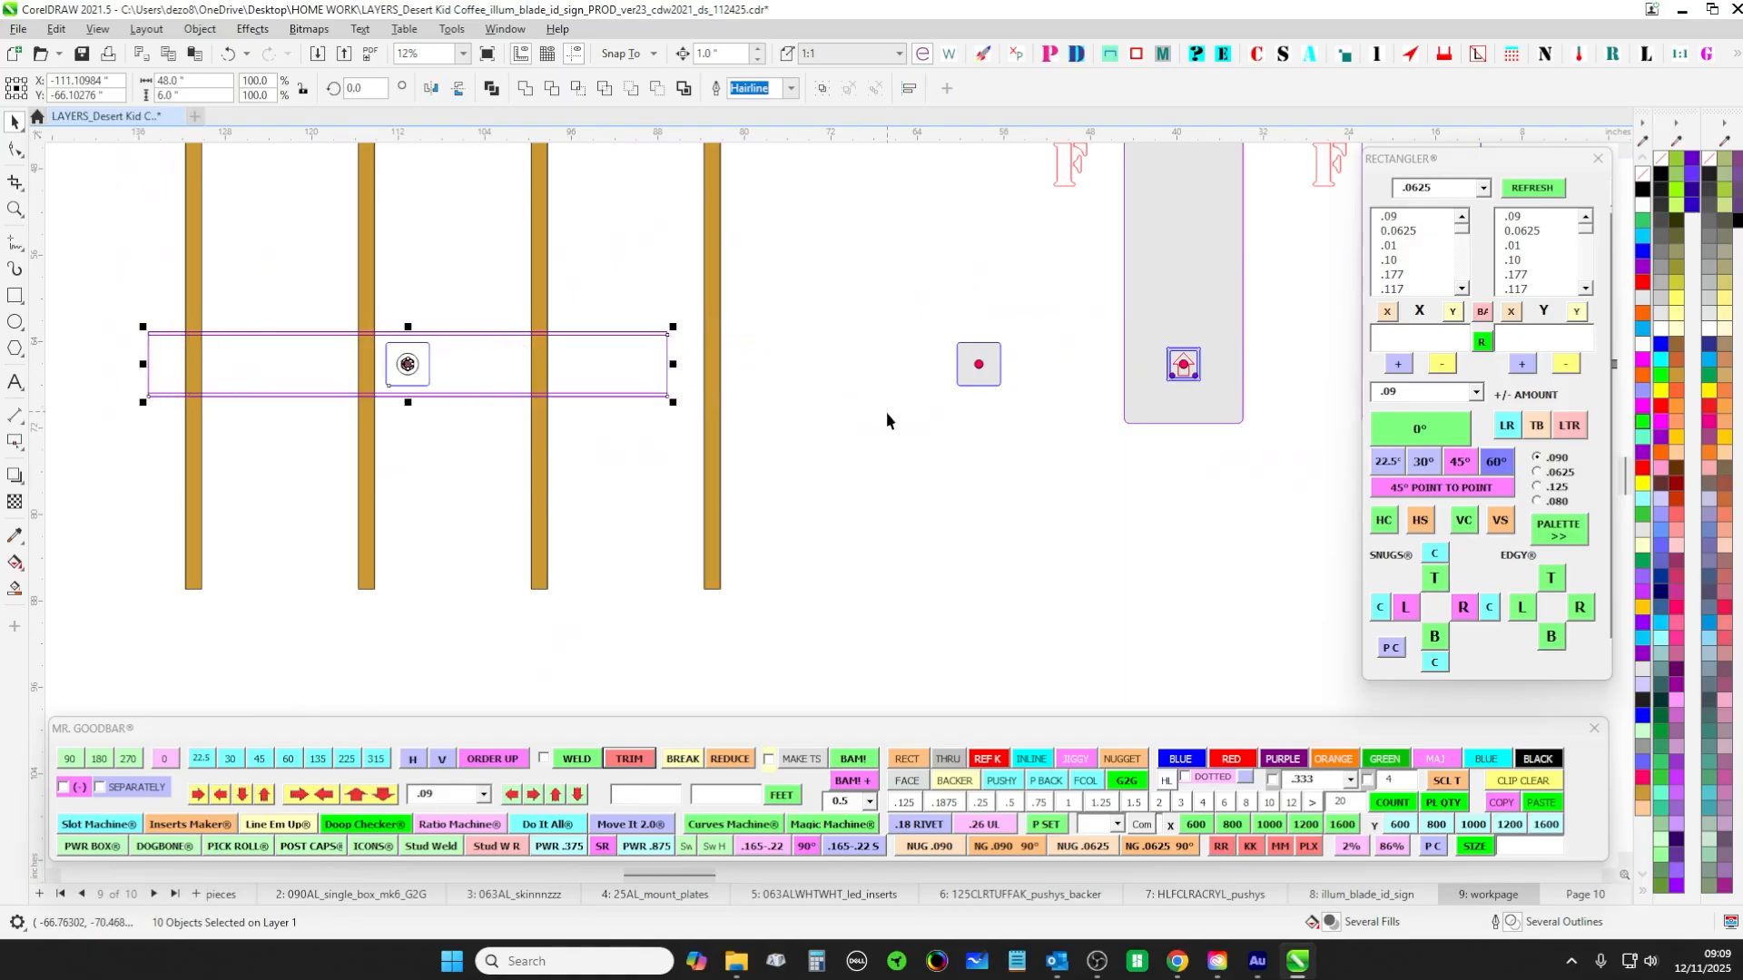
{"action": "key", "text": "Right"}
{"action": "key", "text": "Right"}
{"action": "key", "text": "Right"}
Examine the STEP 1 drawing under MOUNTING BAR PREP, checking the centred hole, its drill diameter and the equal spacing
{"action": "scroll", "coordinate": [869, 499], "scroll_direction": "down", "scroll_amount": 6}
{"action": "scroll", "coordinate": [869, 499], "scroll_direction": "up", "scroll_amount": 2}
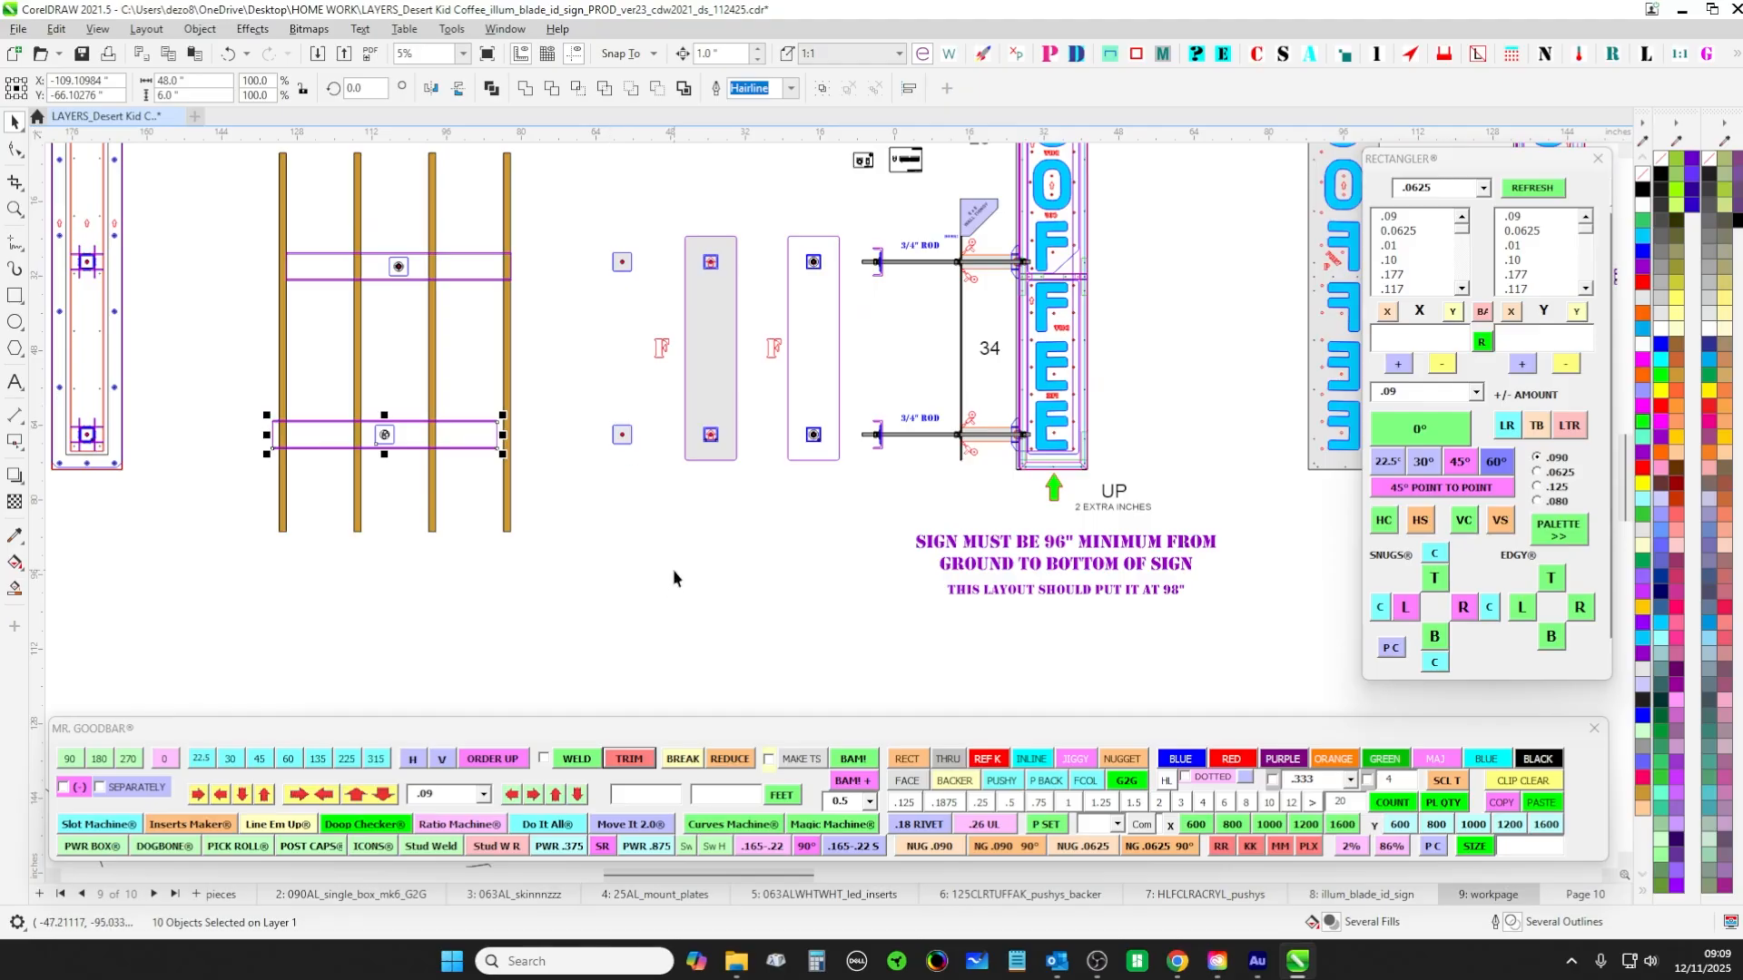
{"action": "left_click_drag", "start_coordinate": [672, 570], "coordinate": [637, 402]}
{"action": "left_click_drag", "start_coordinate": [791, 531], "coordinate": [956, 397]}
{"action": "scroll", "coordinate": [959, 401], "scroll_direction": "down", "scroll_amount": 2}
{"action": "scroll", "coordinate": [744, 531], "scroll_direction": "up", "scroll_amount": 7}
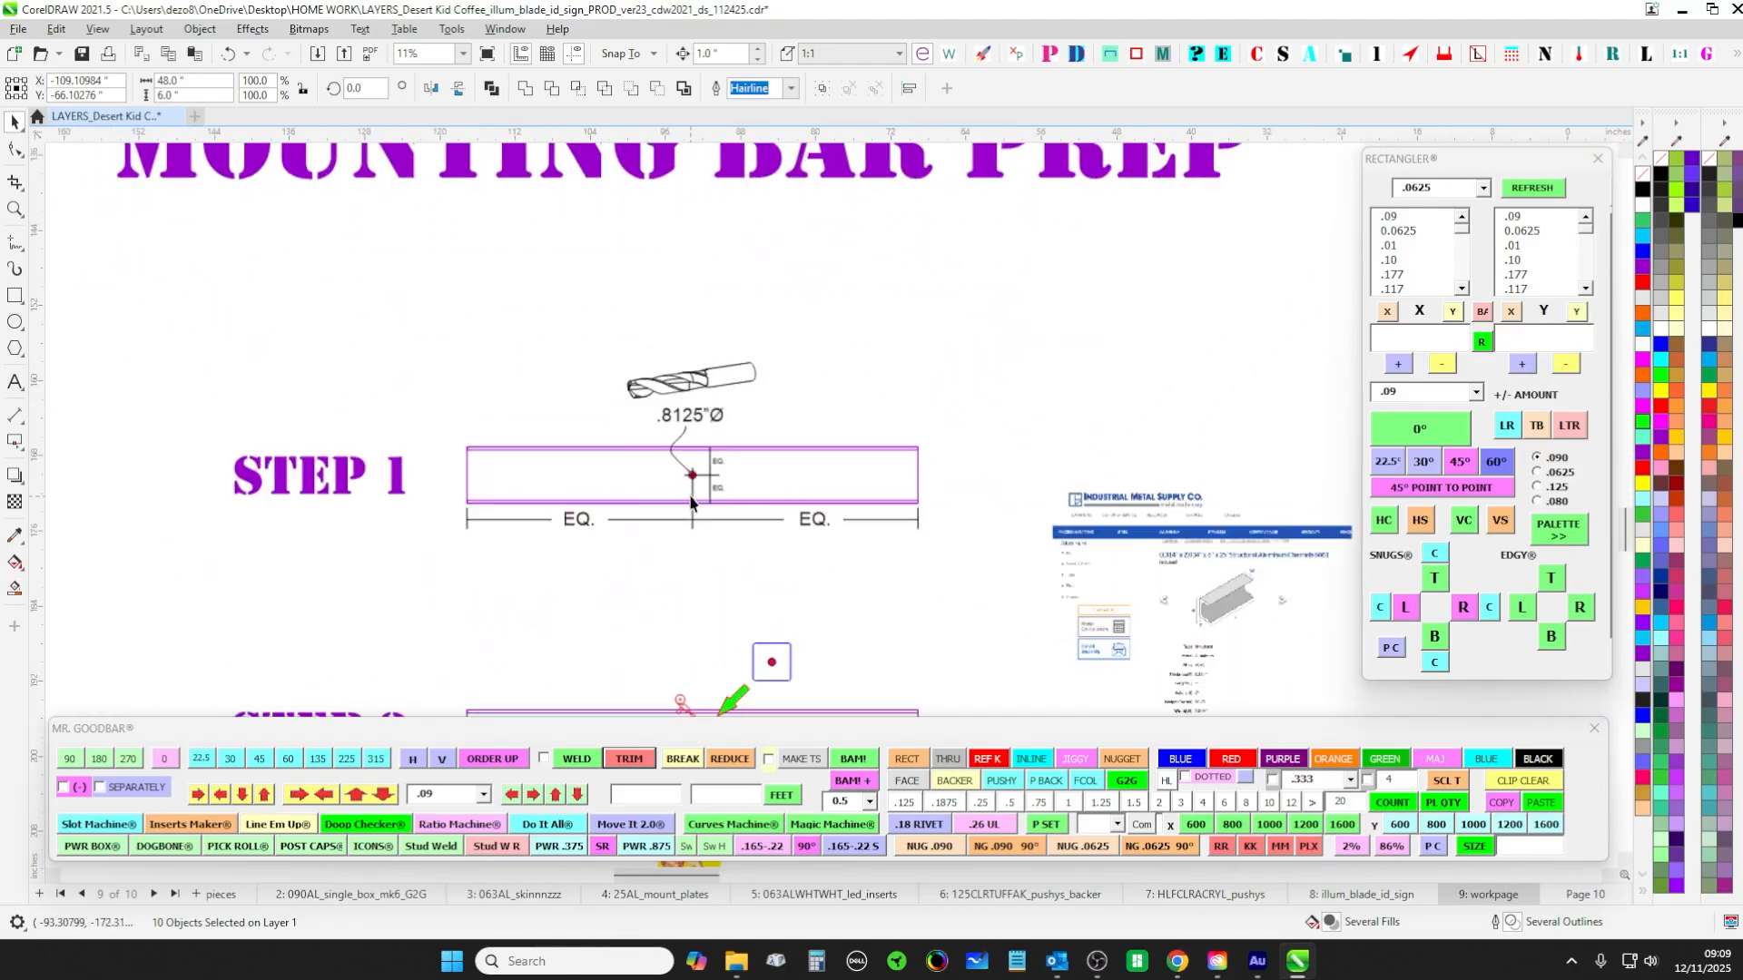
{"action": "scroll", "coordinate": [715, 489], "scroll_direction": "up", "scroll_amount": 2}
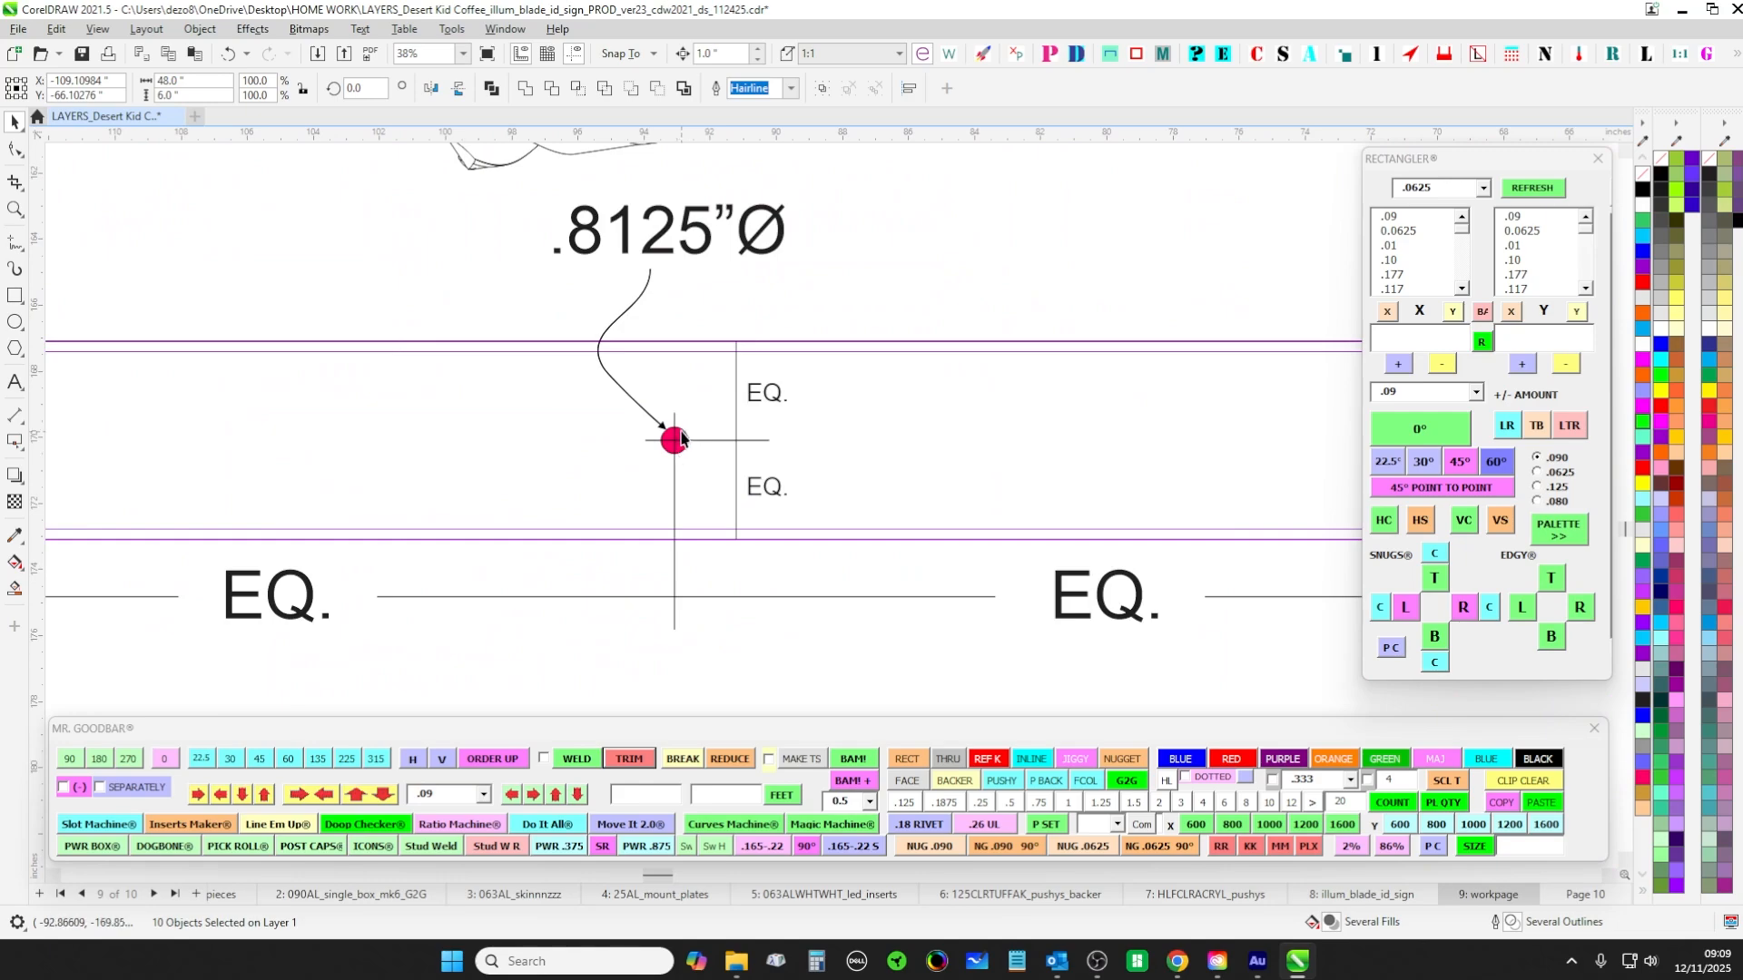
{"action": "left_click_drag", "start_coordinate": [615, 268], "coordinate": [665, 467]}
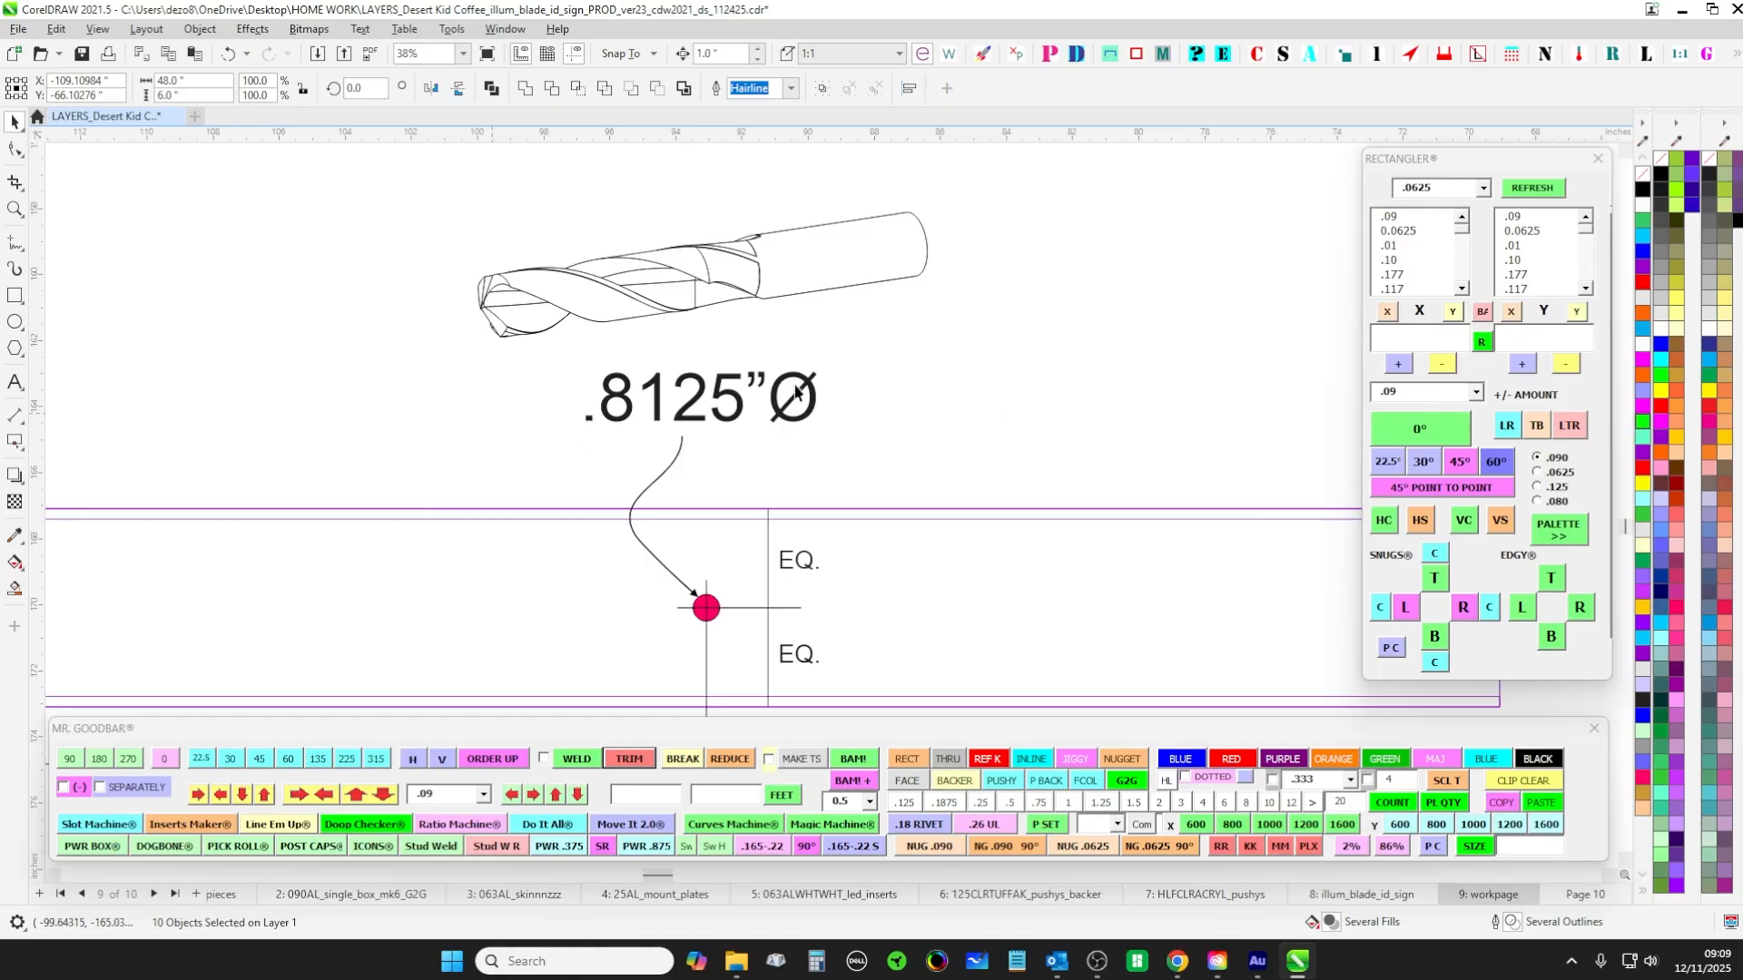
{"action": "scroll", "coordinate": [808, 395], "scroll_direction": "down", "scroll_amount": 2}
{"action": "scroll", "coordinate": [814, 415], "scroll_direction": "up", "scroll_amount": 2}
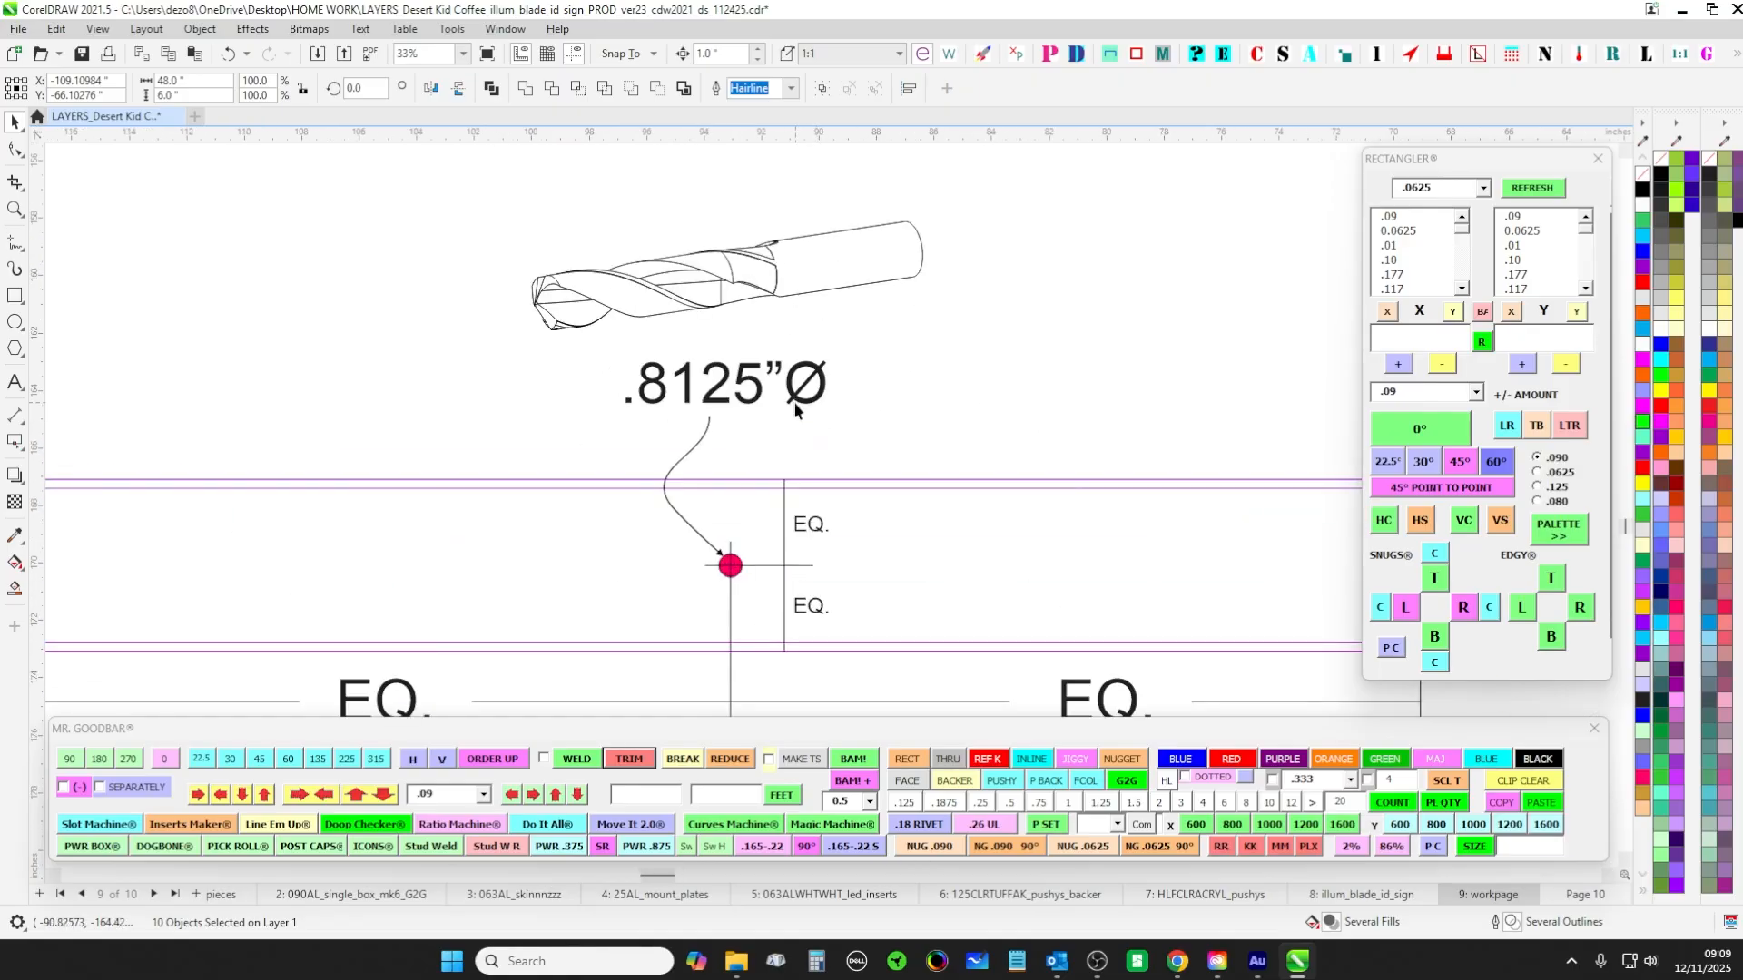
{"action": "scroll", "coordinate": [799, 427], "scroll_direction": "down", "scroll_amount": 1}
{"action": "scroll", "coordinate": [752, 531], "scroll_direction": "up", "scroll_amount": 2}
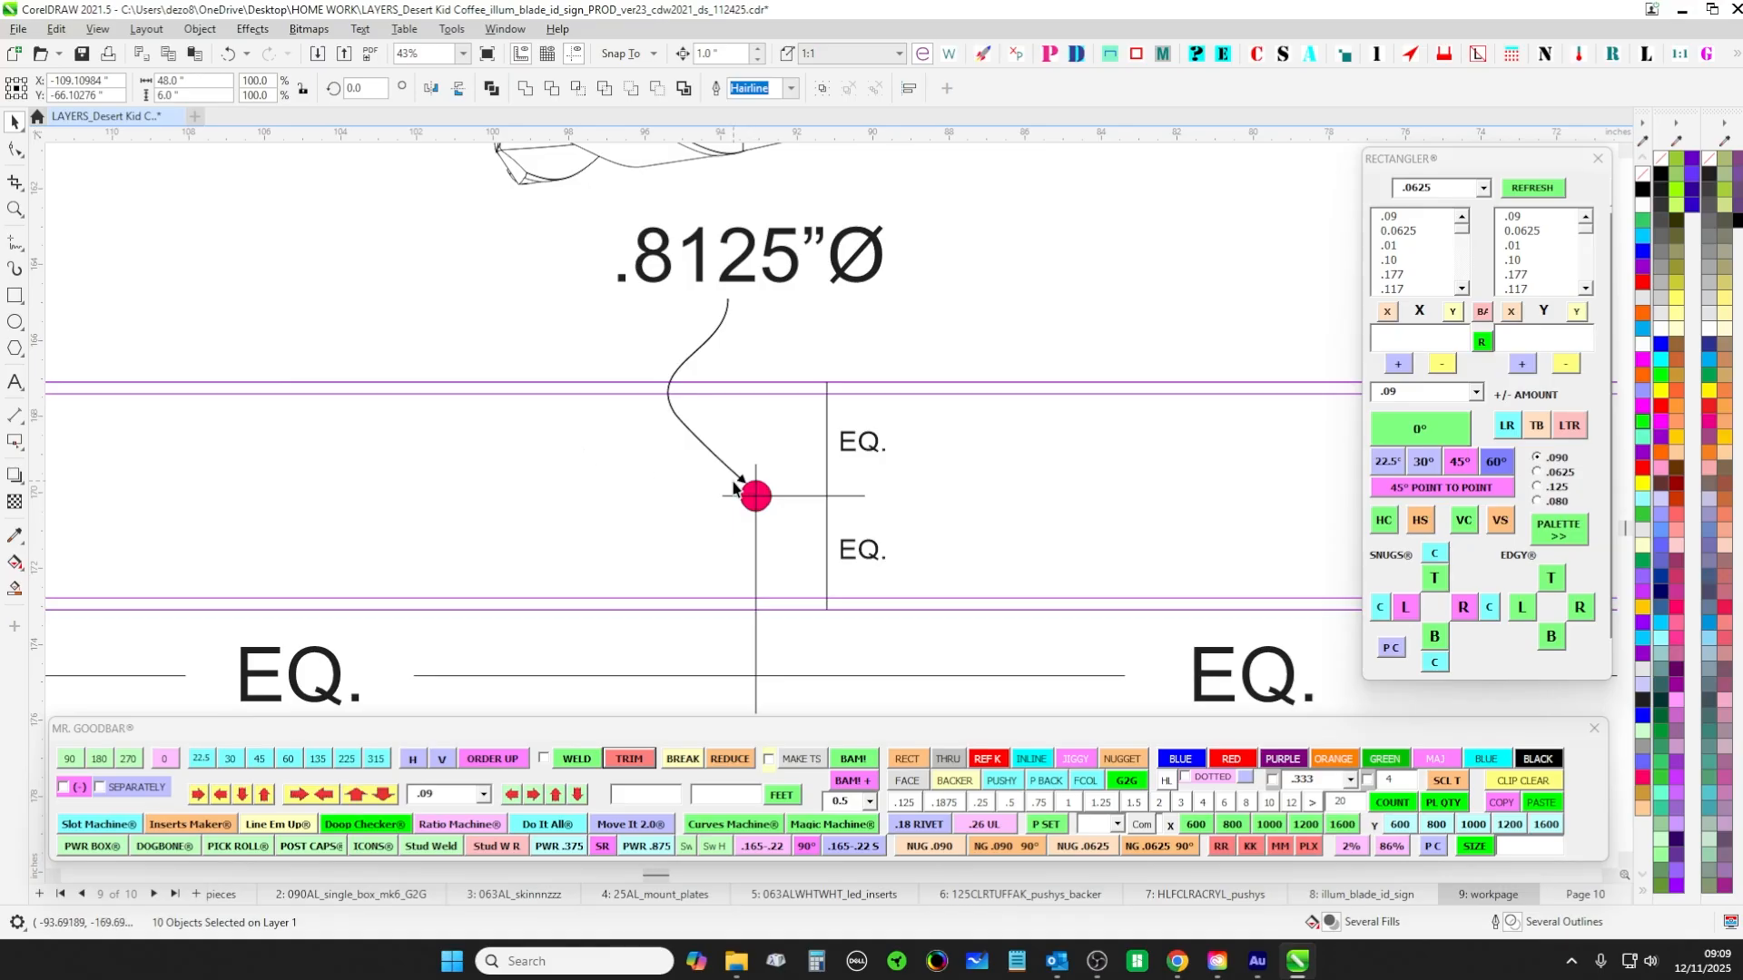
{"action": "scroll", "coordinate": [734, 487], "scroll_direction": "down", "scroll_amount": 2}
{"action": "scroll", "coordinate": [688, 406], "scroll_direction": "down", "scroll_amount": 2}
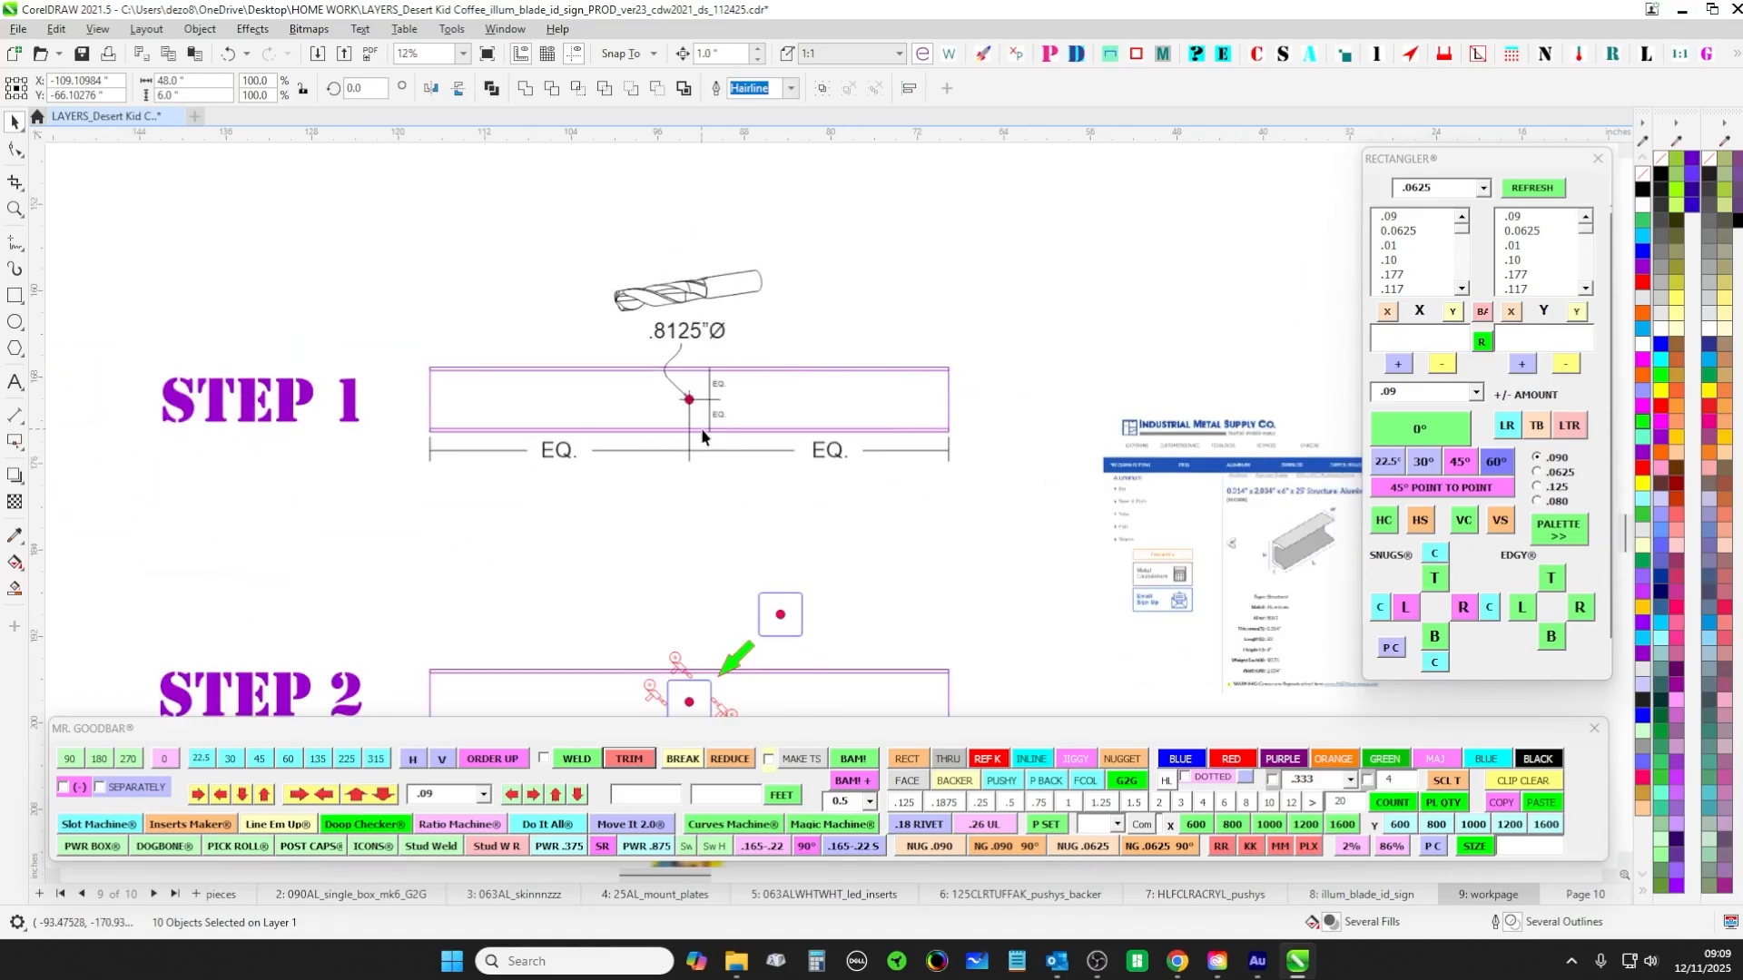
Select the loose plate above the STEP 2 bar and examine where the .25 plate gets welded
{"action": "left_click_drag", "start_coordinate": [733, 598], "coordinate": [863, 330]}
{"action": "scroll", "coordinate": [724, 259], "scroll_direction": "up", "scroll_amount": 2}
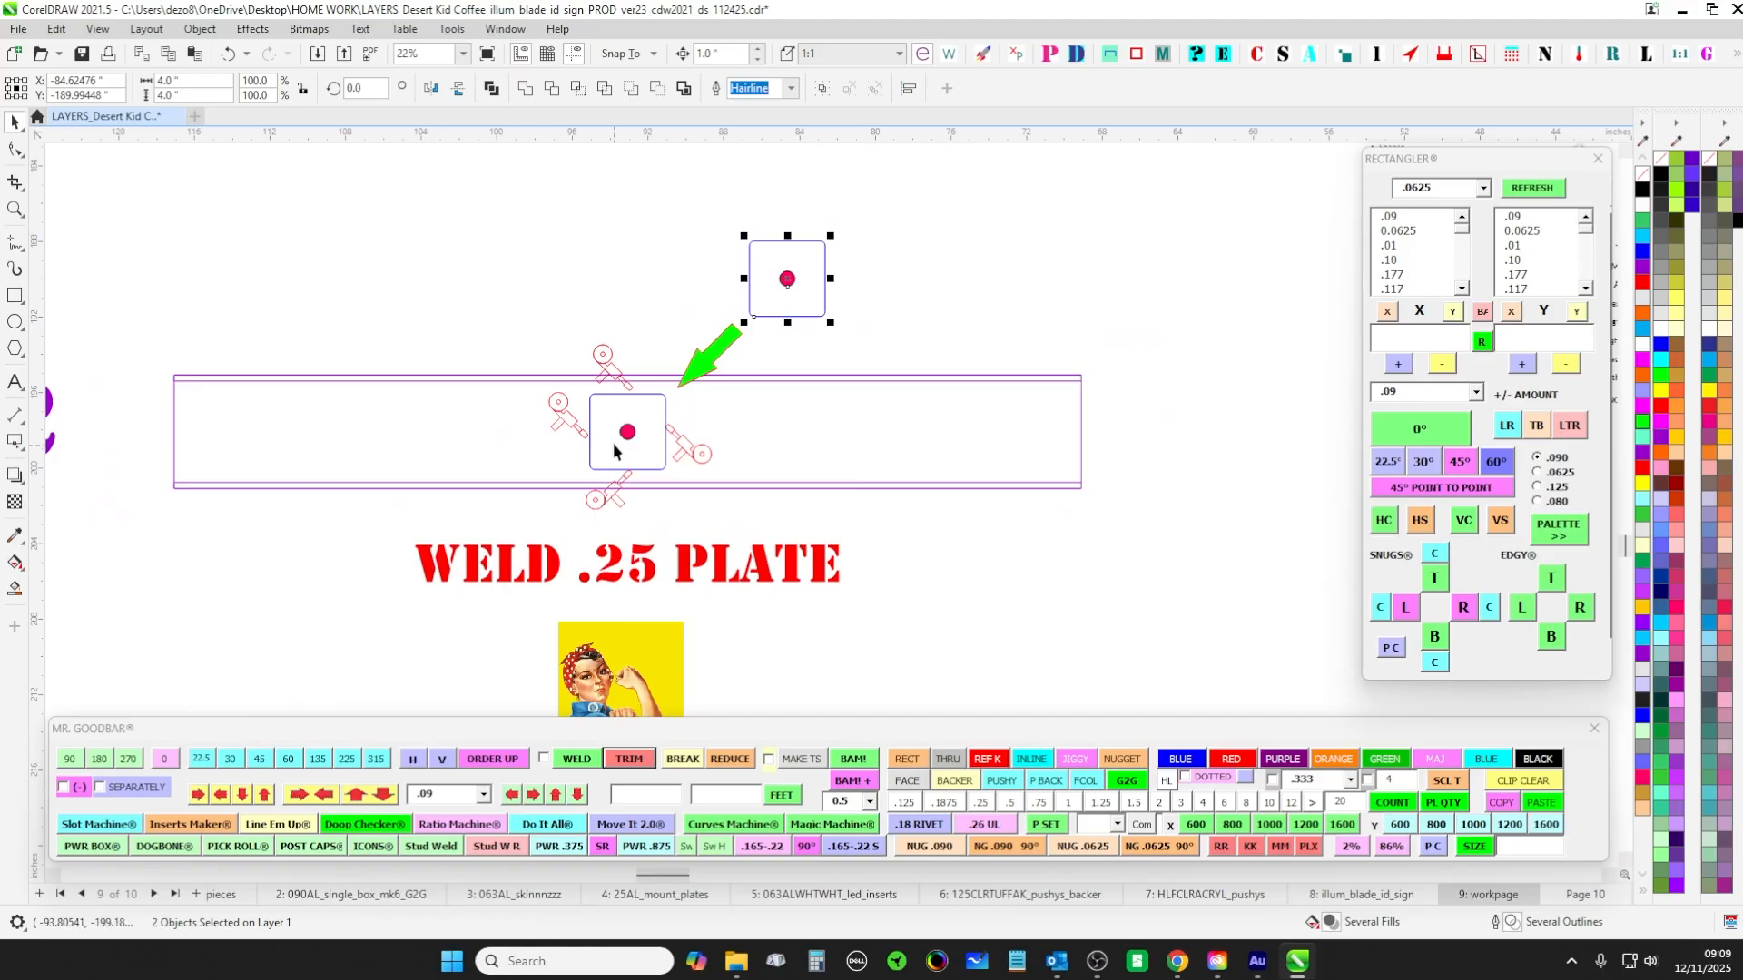
{"action": "scroll", "coordinate": [615, 444], "scroll_direction": "up", "scroll_amount": 1}
{"action": "scroll", "coordinate": [641, 445], "scroll_direction": "down", "scroll_amount": 2}
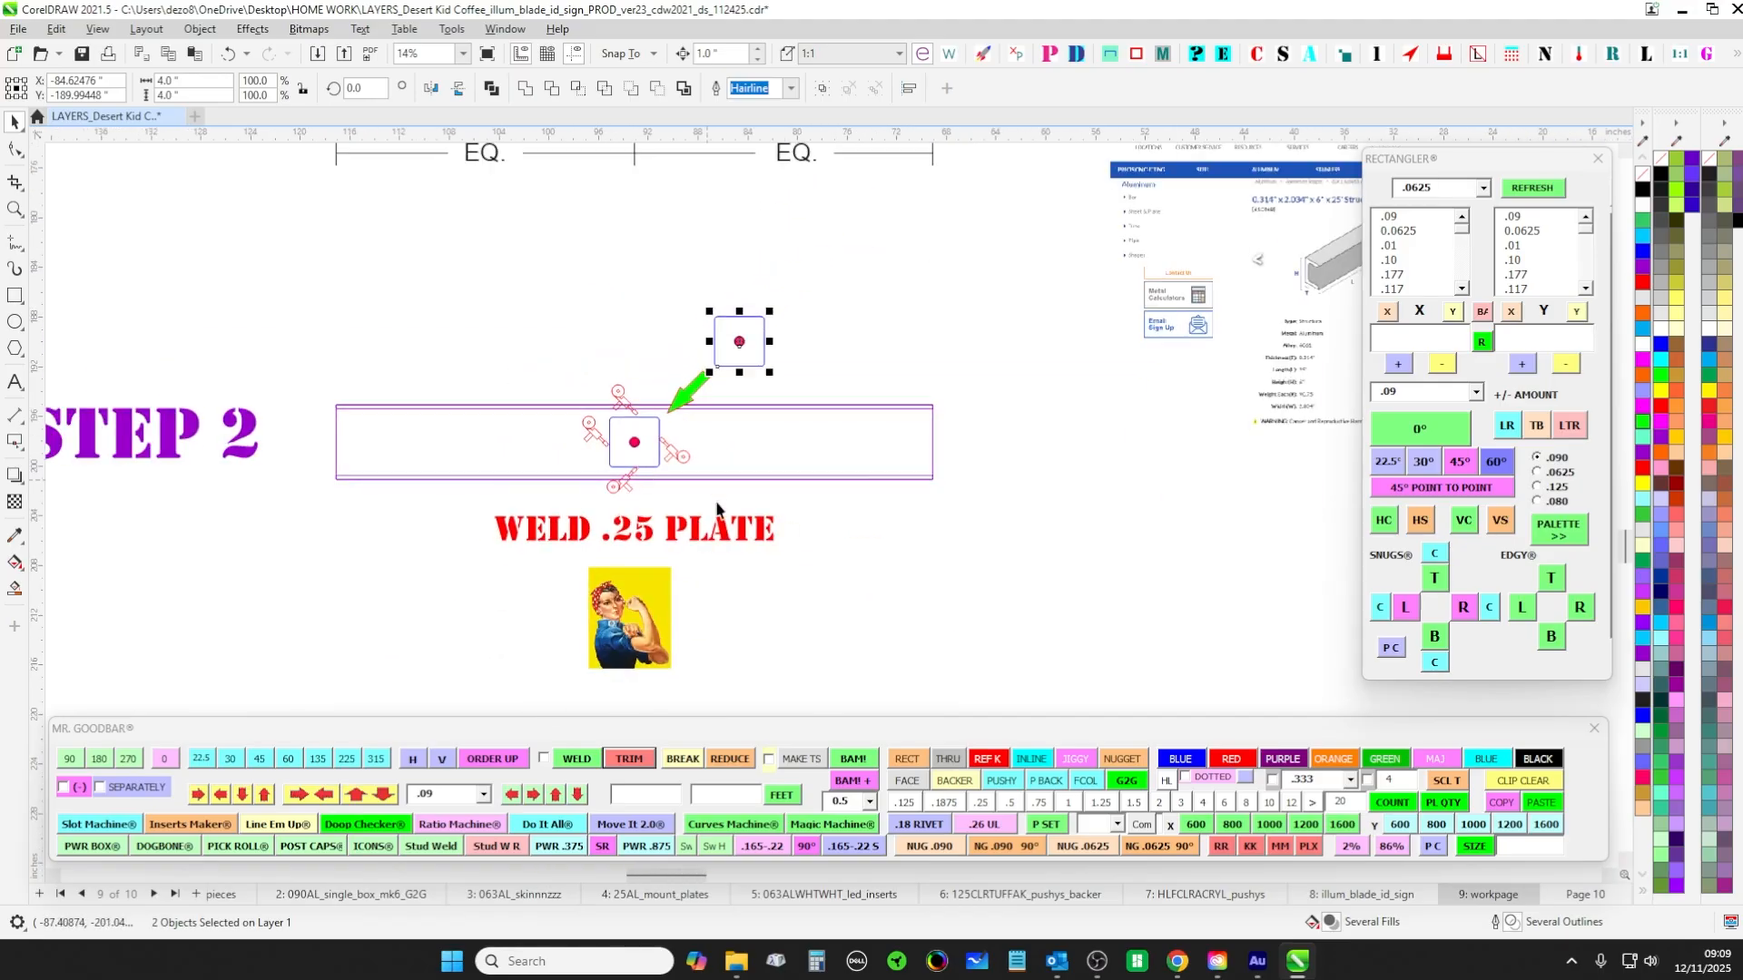
{"action": "scroll", "coordinate": [602, 465], "scroll_direction": "up", "scroll_amount": 1}
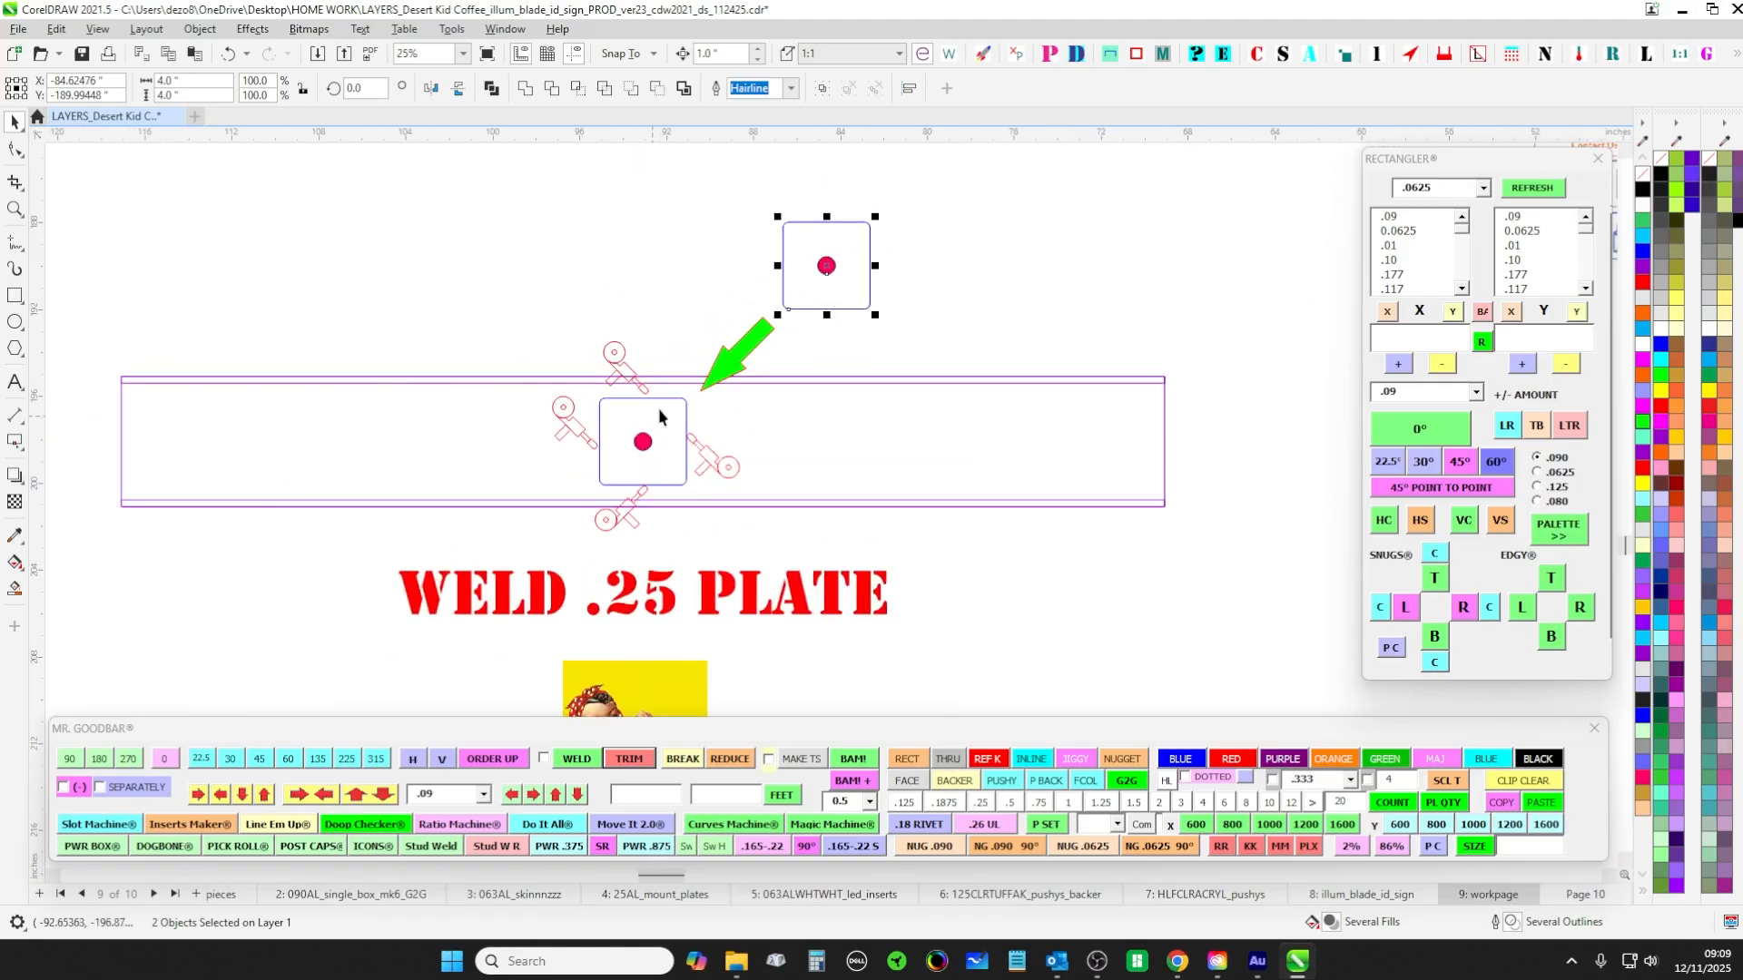
{"action": "scroll", "coordinate": [939, 292], "scroll_direction": "down", "scroll_amount": 2}
Read the aluminum channel's thickness in the Industrial Metal Supply specification beside the drawings, and return to the STEP 2 weld drawing
{"action": "left_click_drag", "start_coordinate": [989, 313], "coordinate": [509, 485]}
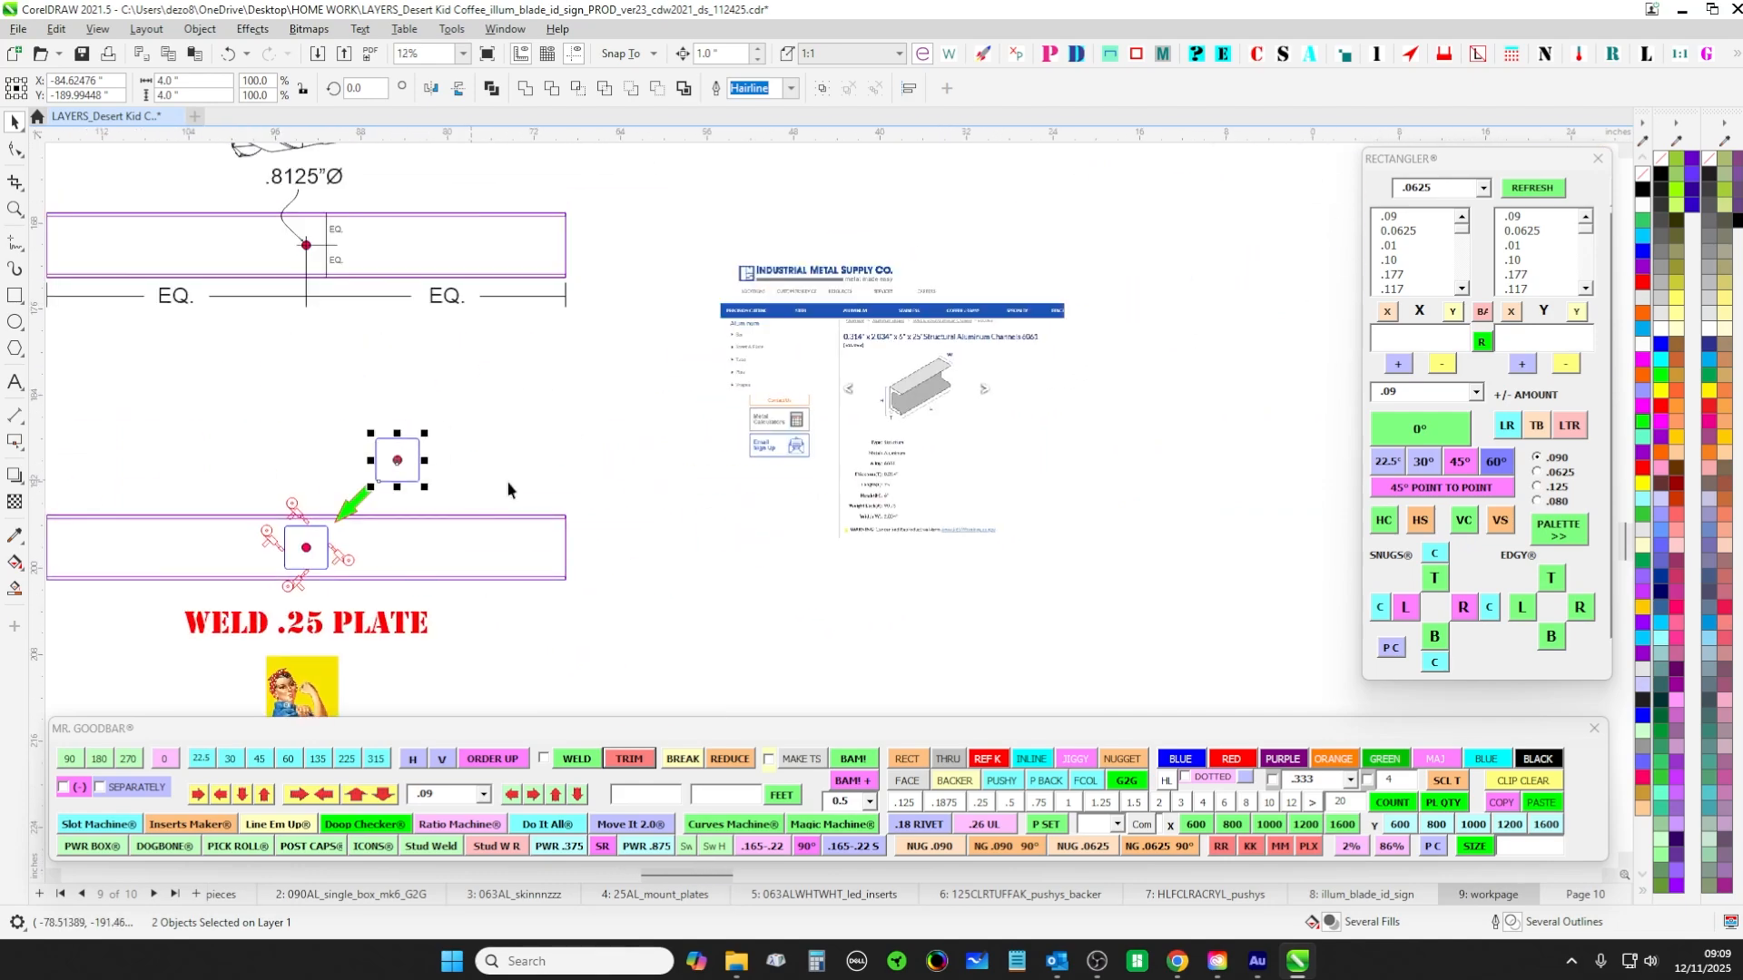
{"action": "scroll", "coordinate": [871, 558], "scroll_direction": "up", "scroll_amount": 4}
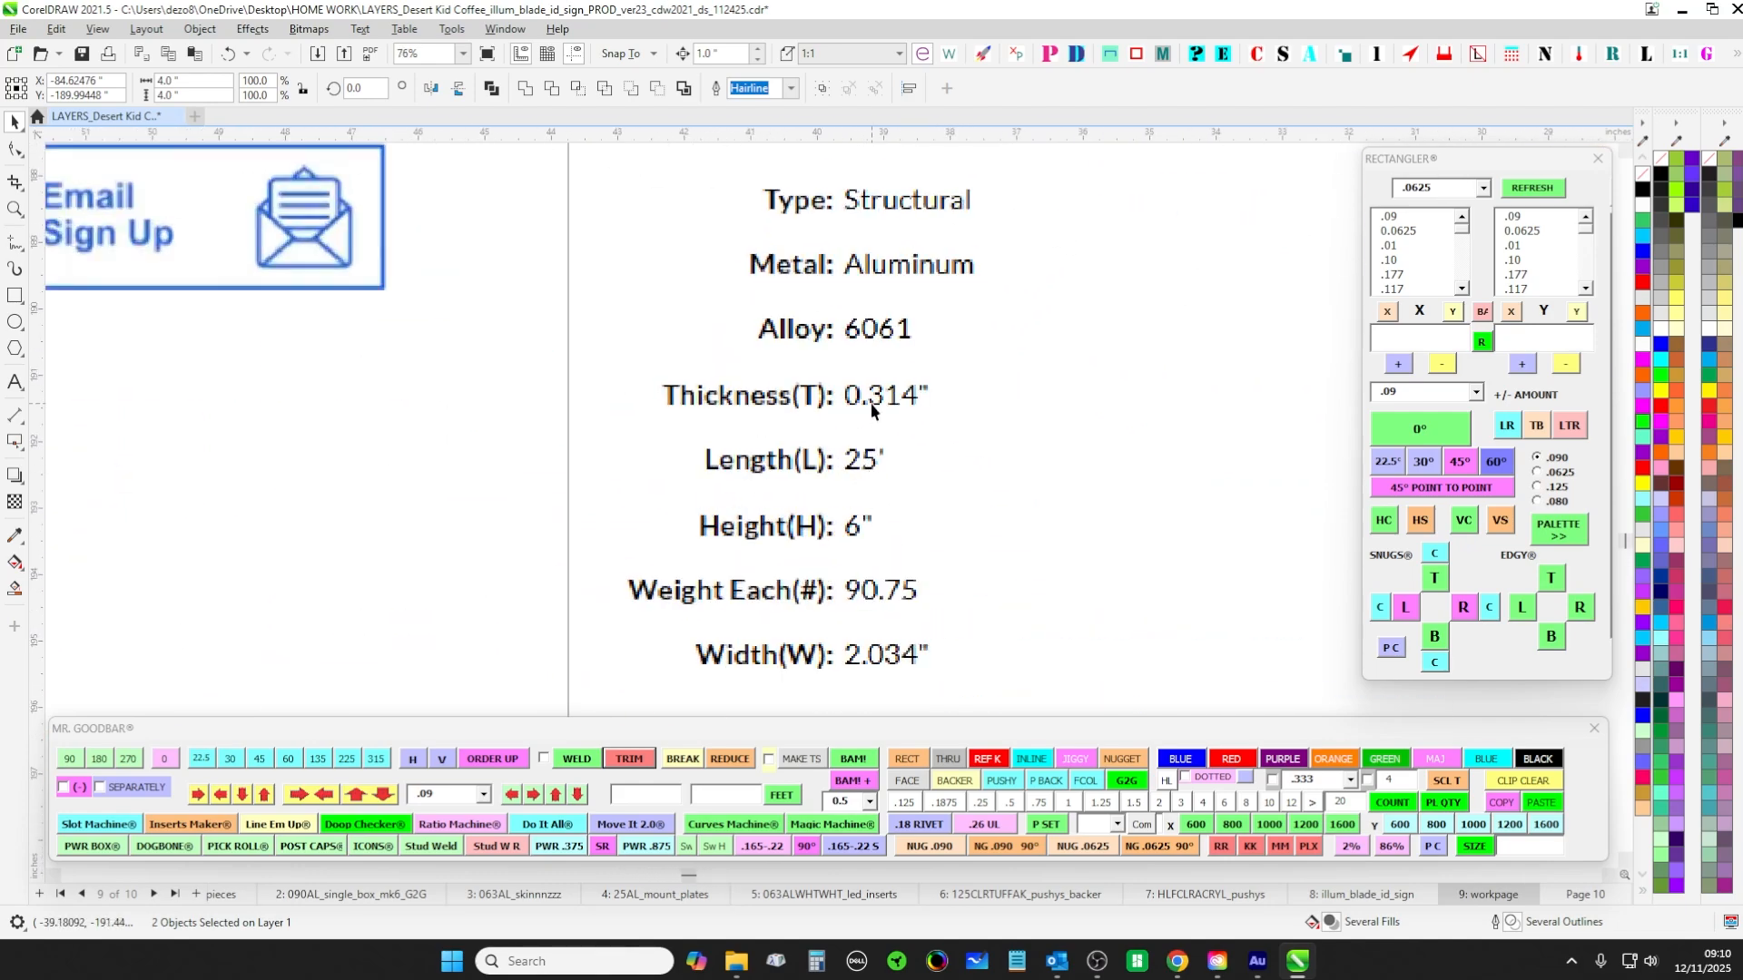
{"action": "scroll", "coordinate": [935, 424], "scroll_direction": "down", "scroll_amount": 3}
{"action": "scroll", "coordinate": [499, 533], "scroll_direction": "up", "scroll_amount": 1}
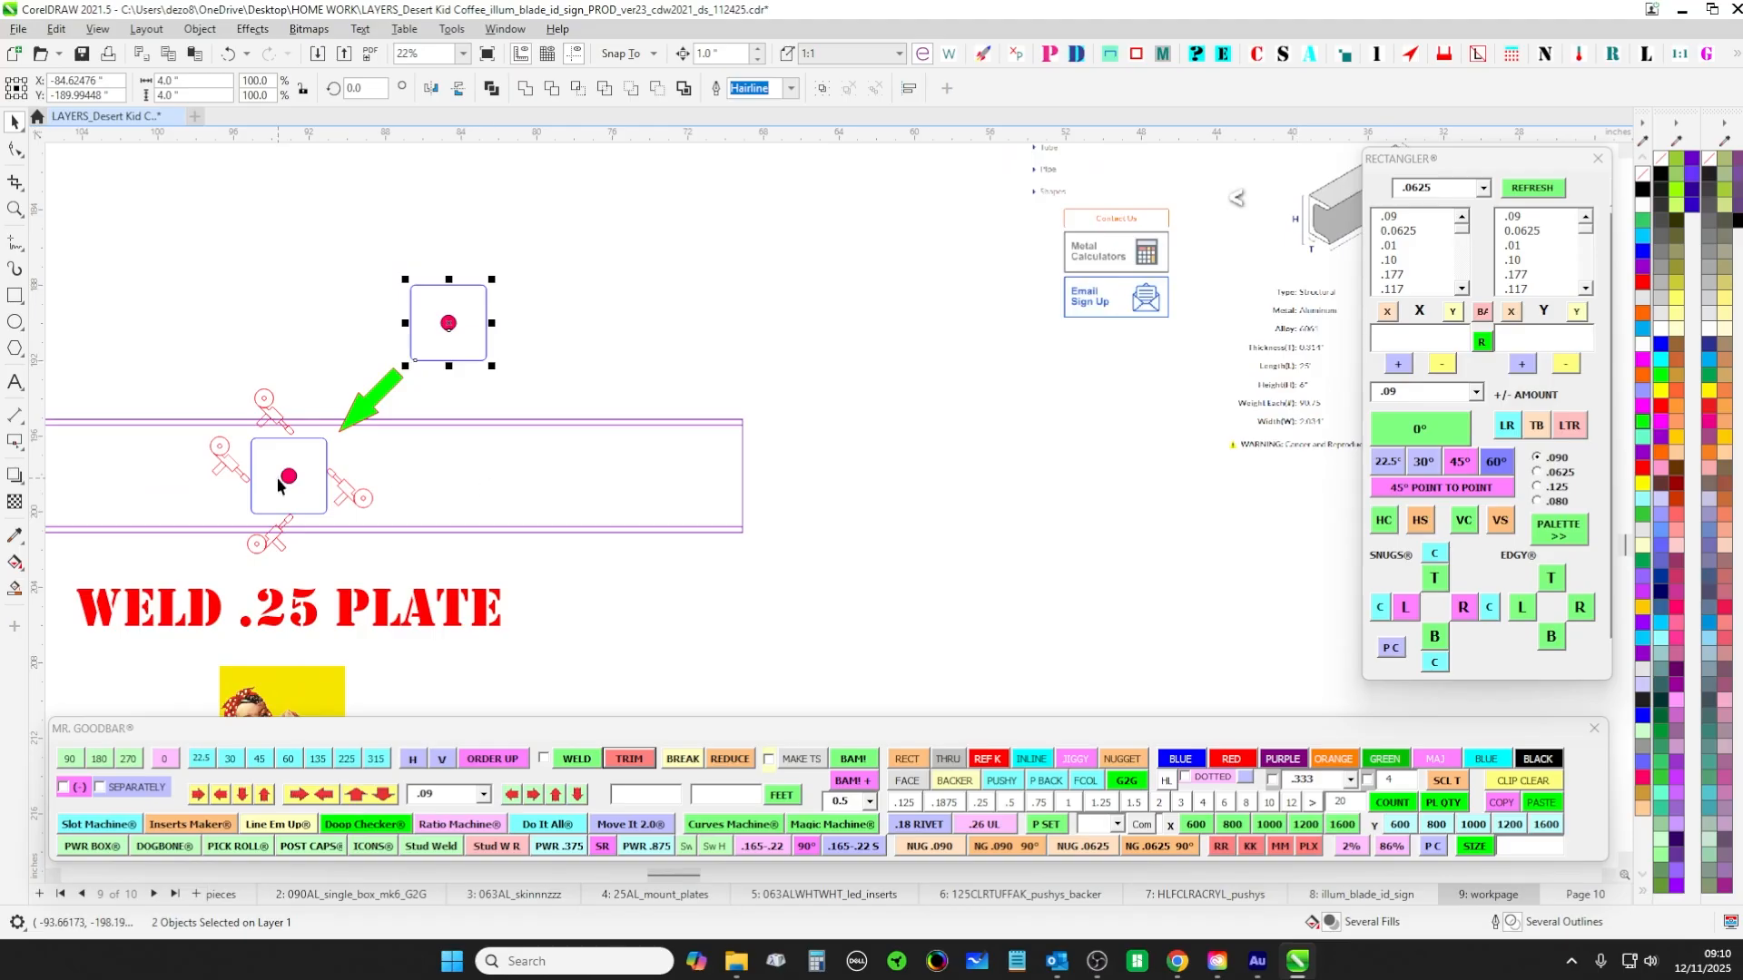
{"action": "left_click_drag", "start_coordinate": [320, 355], "coordinate": [494, 421]}
{"action": "scroll", "coordinate": [493, 440], "scroll_direction": "down", "scroll_amount": 1}
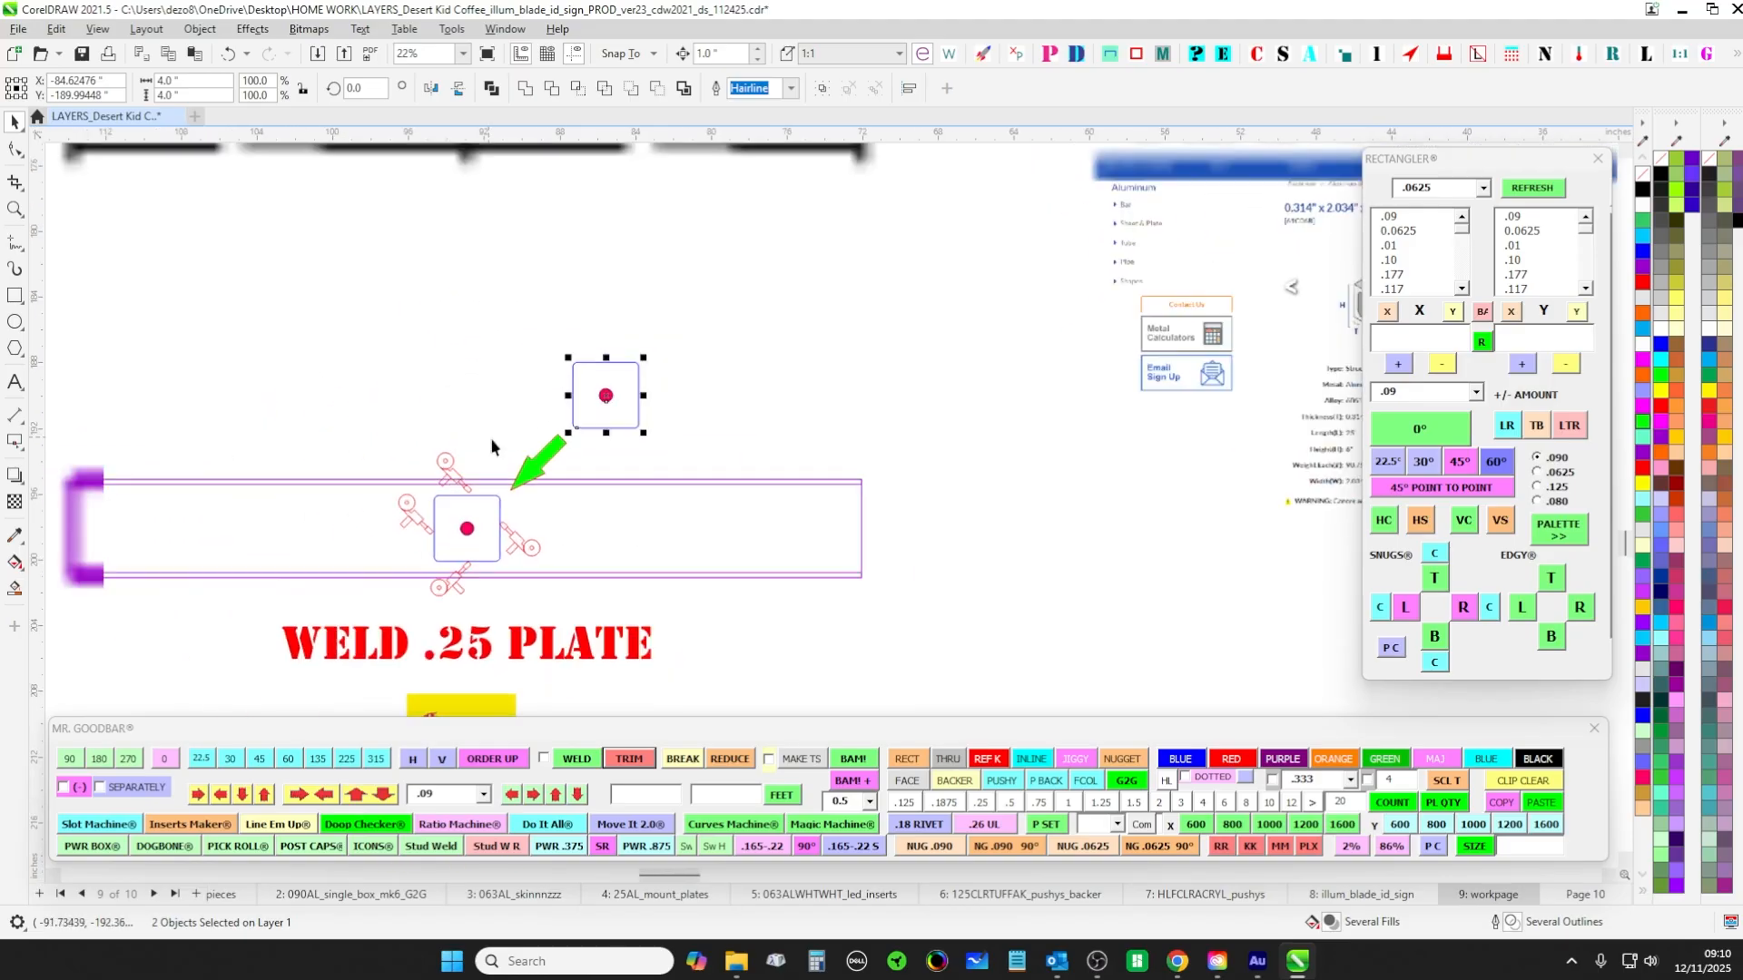
Select the plate with its surrounding weld symbols on the STEP 2 bar and examine where the .25 plate is welded
{"action": "left_click_drag", "start_coordinate": [385, 453], "coordinate": [530, 594]}
{"action": "scroll", "coordinate": [454, 405], "scroll_direction": "down", "scroll_amount": 3}
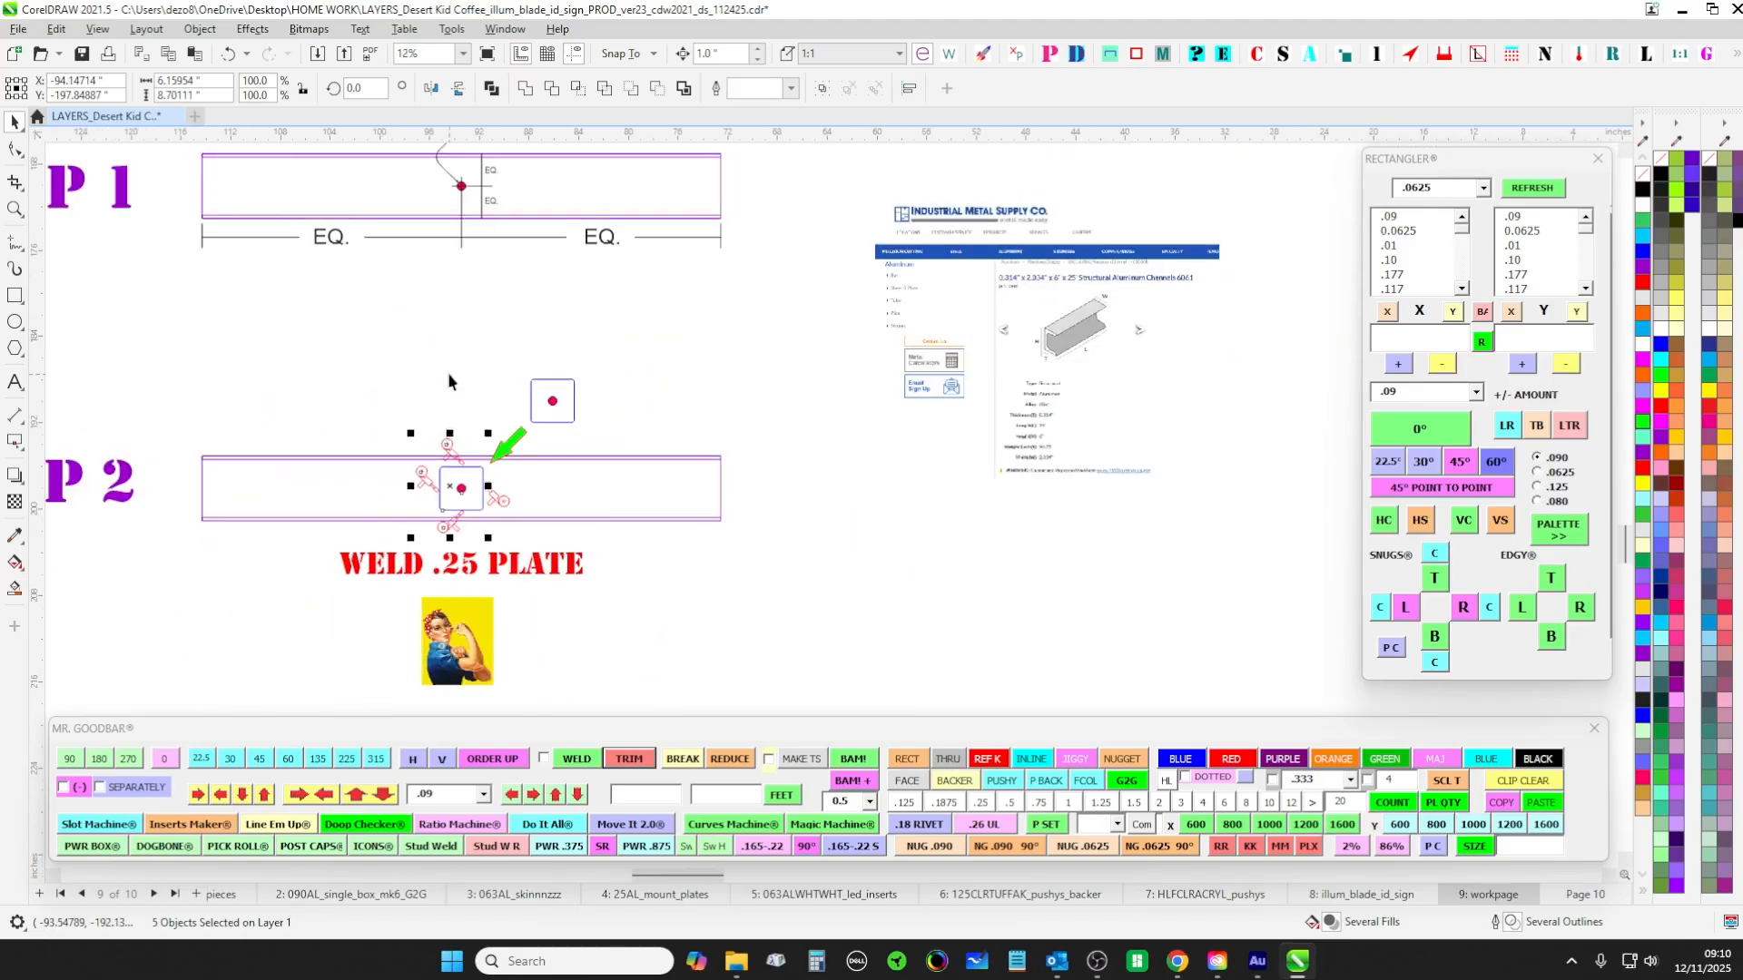
{"action": "left_click_drag", "start_coordinate": [679, 373], "coordinate": [926, 432]}
{"action": "scroll", "coordinate": [629, 579], "scroll_direction": "up", "scroll_amount": 1}
{"action": "scroll", "coordinate": [596, 498], "scroll_direction": "up", "scroll_amount": 1}
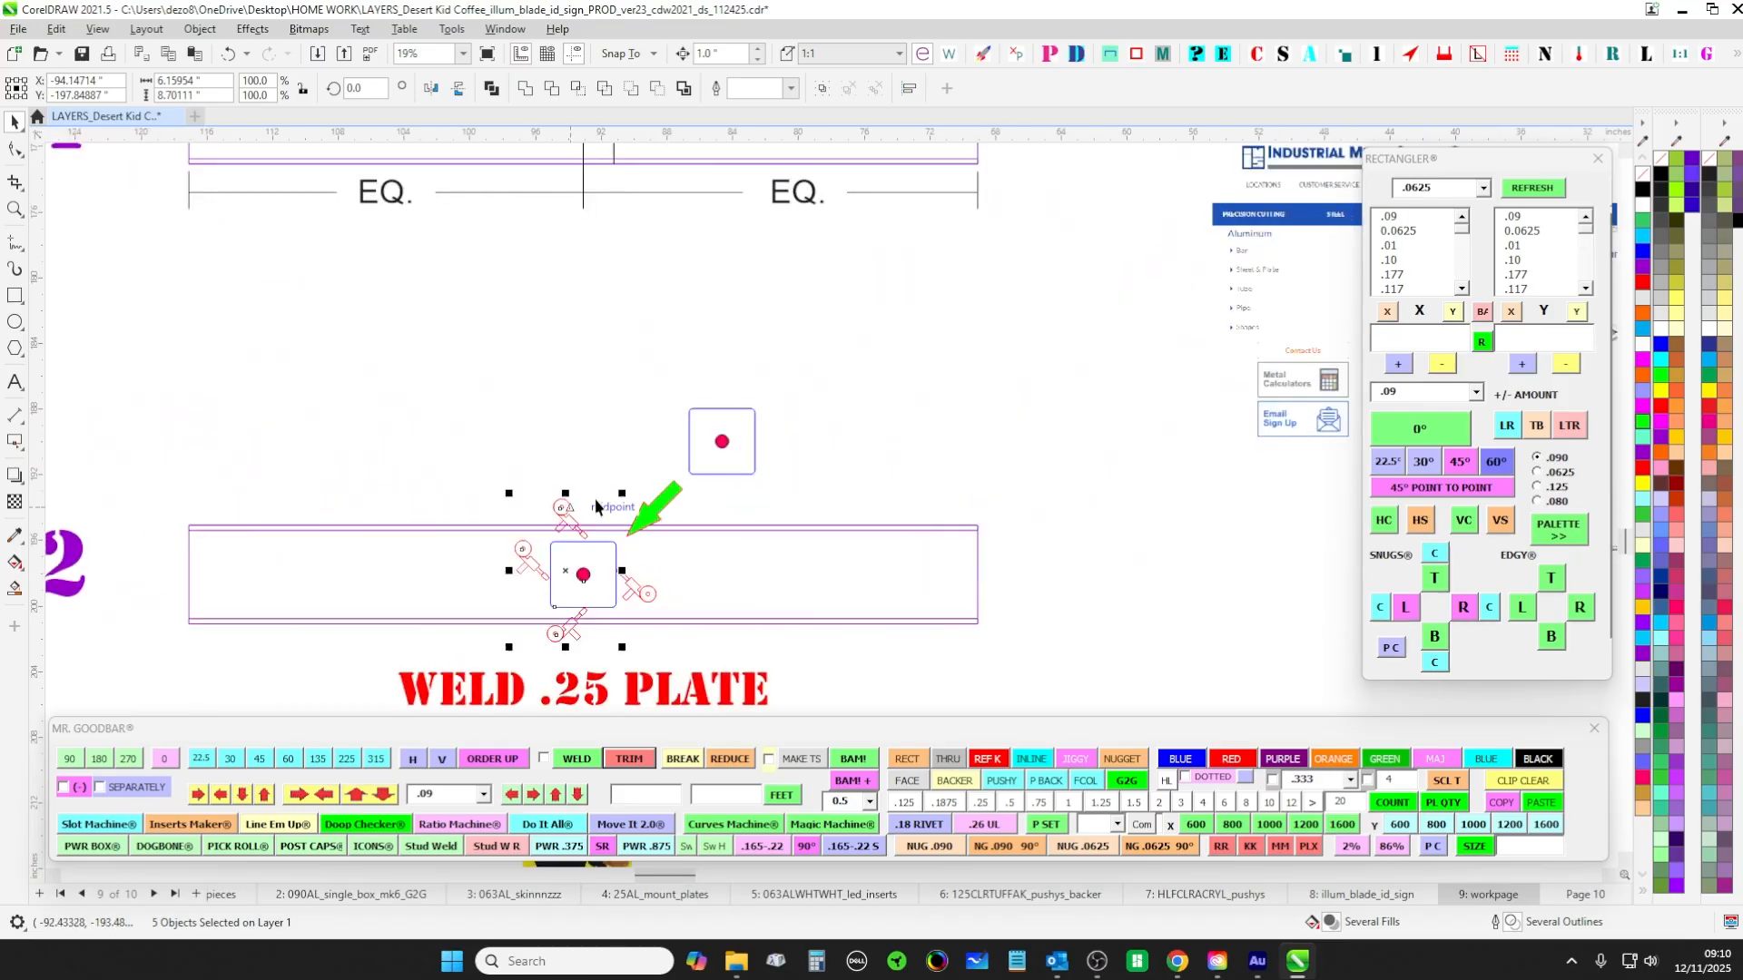
{"action": "scroll", "coordinate": [596, 499], "scroll_direction": "up", "scroll_amount": 1}
{"action": "scroll", "coordinate": [613, 505], "scroll_direction": "down", "scroll_amount": 1}
{"action": "scroll", "coordinate": [587, 482], "scroll_direction": "down", "scroll_amount": 2}
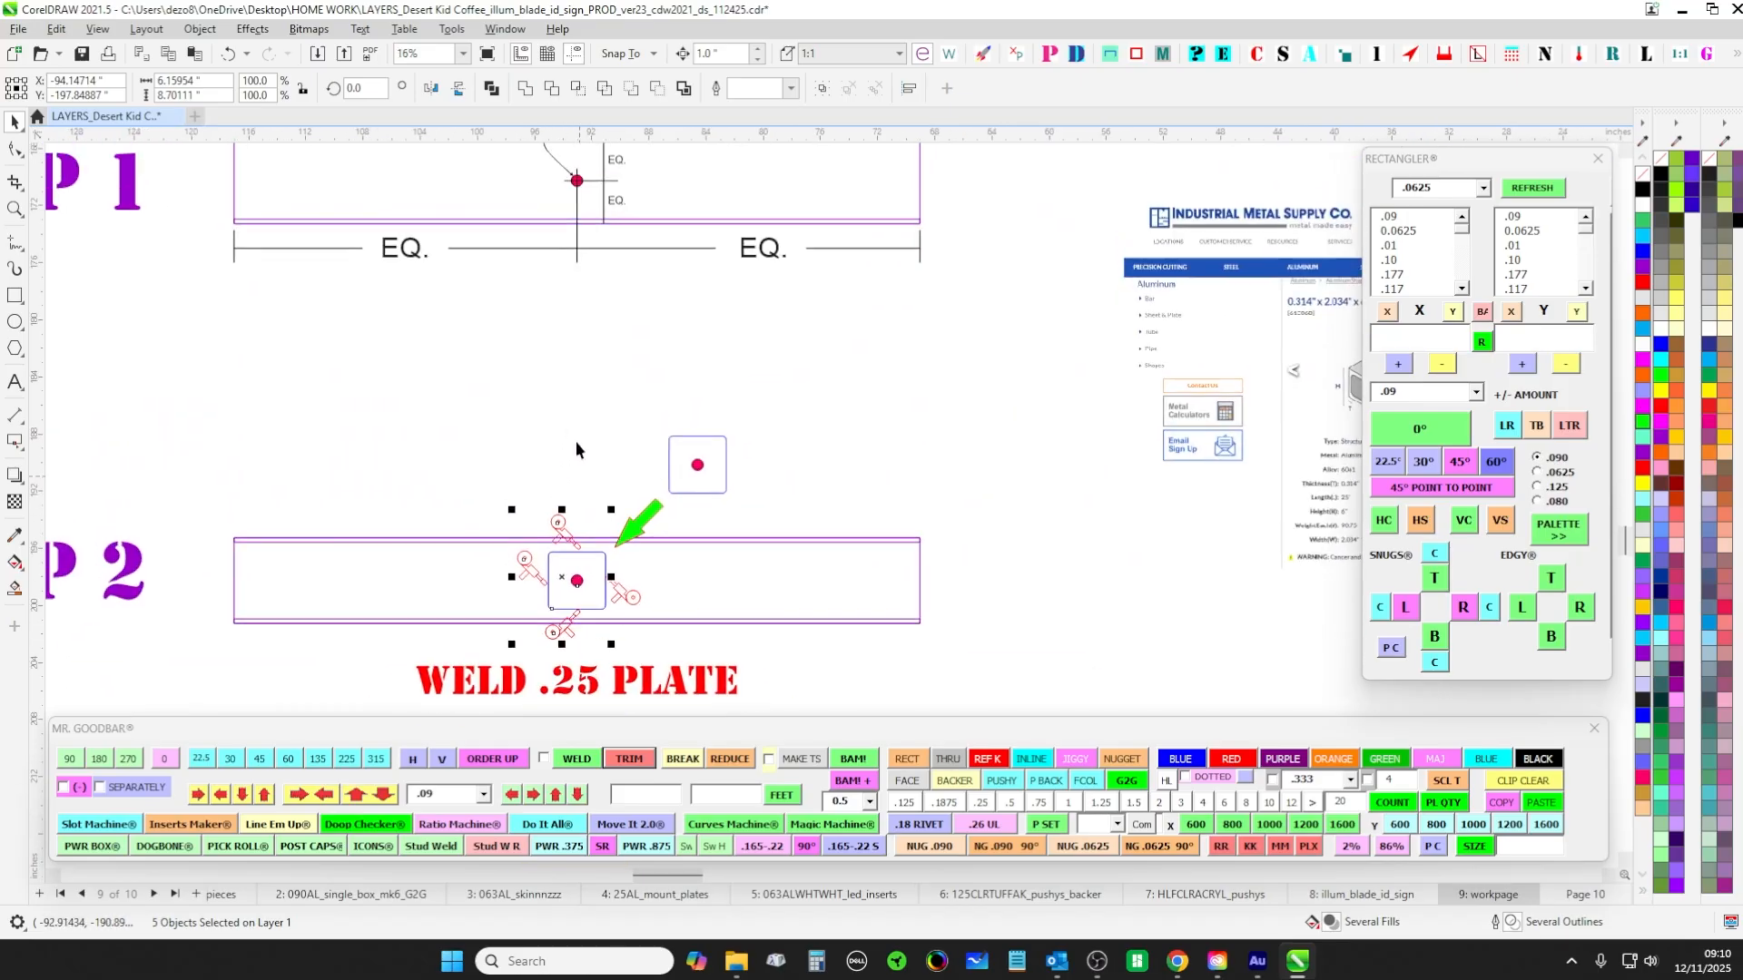
{"action": "scroll", "coordinate": [609, 472], "scroll_direction": "up", "scroll_amount": 1}
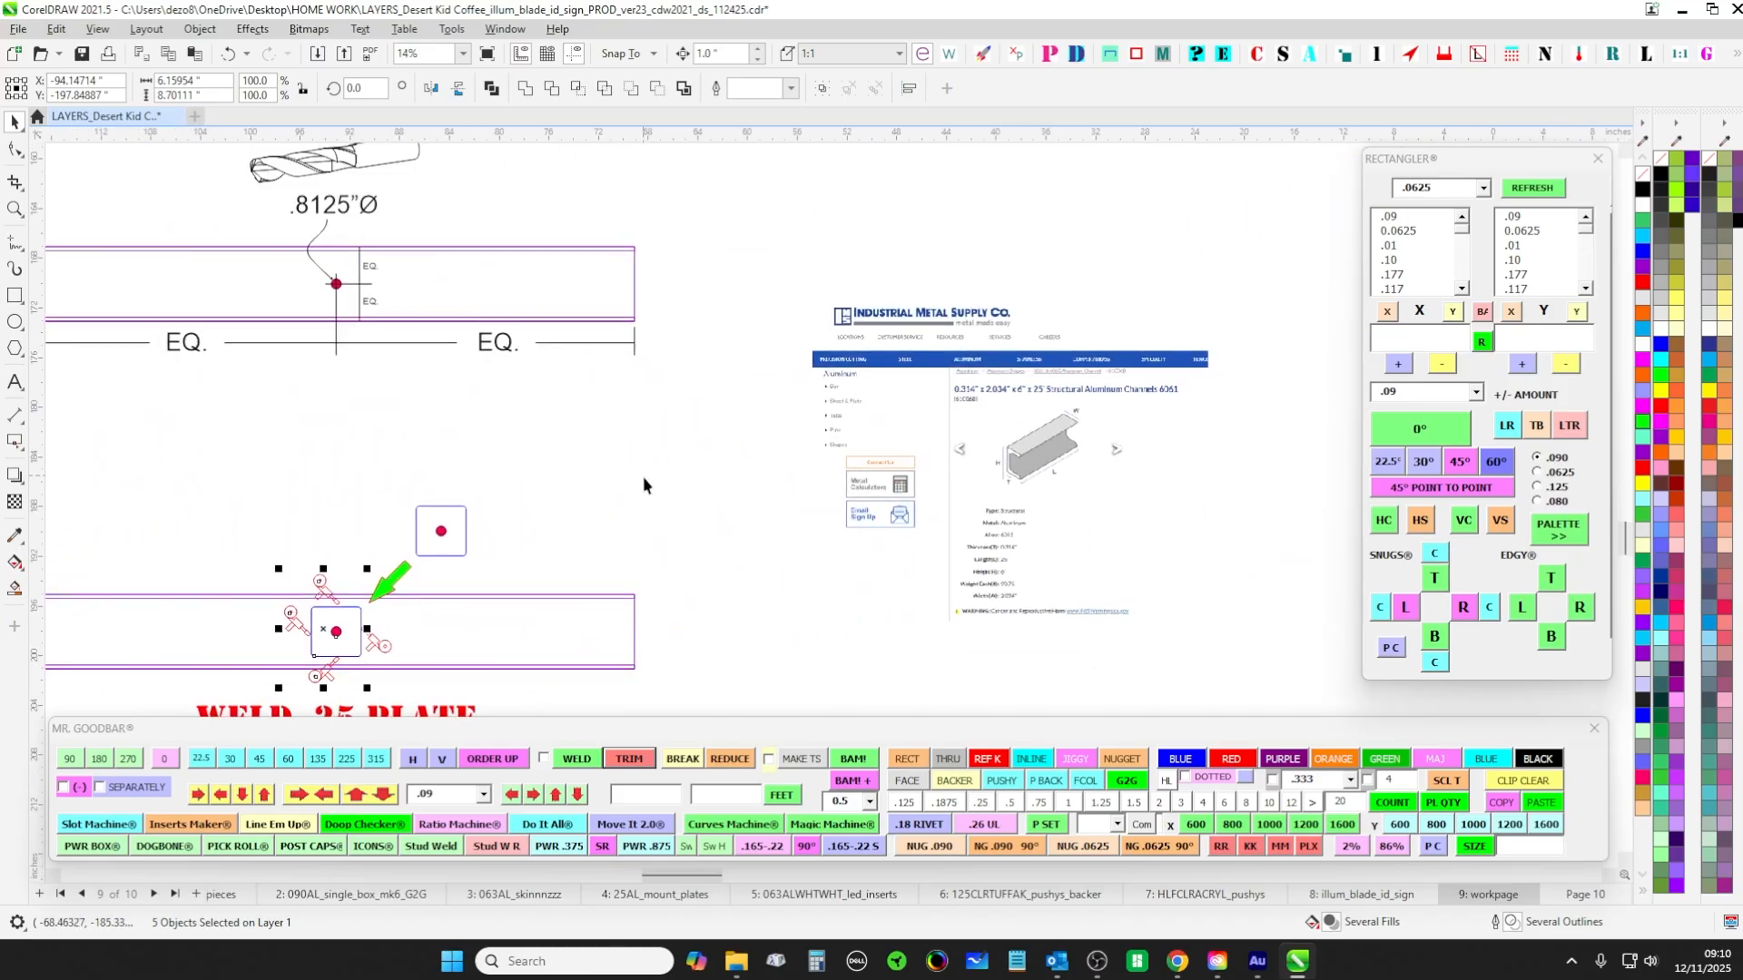
Examine the aluminum C-channel cut list and select the supplier specification screenshot beside the two 48 bars
{"action": "left_click_drag", "start_coordinate": [544, 202], "coordinate": [655, 362]}
{"action": "left_click_drag", "start_coordinate": [886, 354], "coordinate": [764, 549]}
{"action": "scroll", "coordinate": [725, 390], "scroll_direction": "down", "scroll_amount": 2}
{"action": "scroll", "coordinate": [783, 586], "scroll_direction": "down", "scroll_amount": 5}
{"action": "scroll", "coordinate": [1125, 490], "scroll_direction": "down", "scroll_amount": 3}
{"action": "left_click_drag", "start_coordinate": [1123, 525], "coordinate": [751, 537]}
{"action": "left_click_drag", "start_coordinate": [791, 629], "coordinate": [627, 450]}
{"action": "left_click_drag", "start_coordinate": [650, 615], "coordinate": [442, 409]}
{"action": "scroll", "coordinate": [787, 522], "scroll_direction": "up", "scroll_amount": 3}
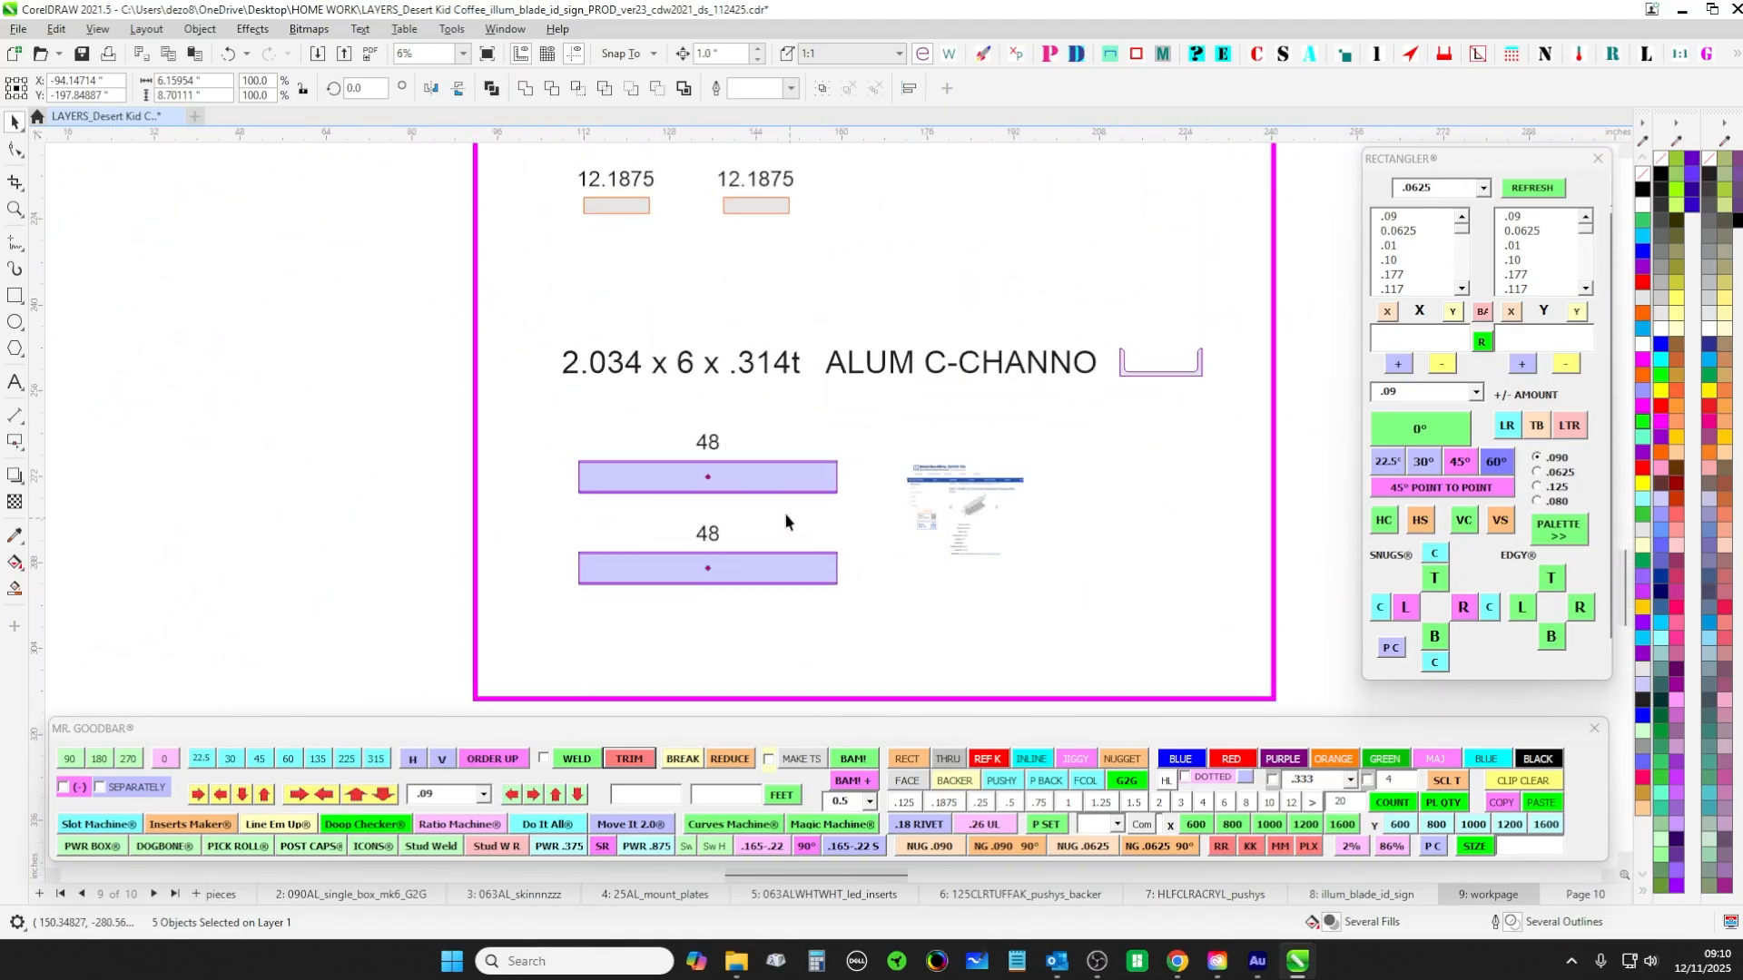
{"action": "scroll", "coordinate": [1006, 513], "scroll_direction": "up", "scroll_amount": 2}
{"action": "left_click_drag", "start_coordinate": [824, 406], "coordinate": [1101, 594]}
{"action": "left_click_drag", "start_coordinate": [965, 380], "coordinate": [968, 718]}
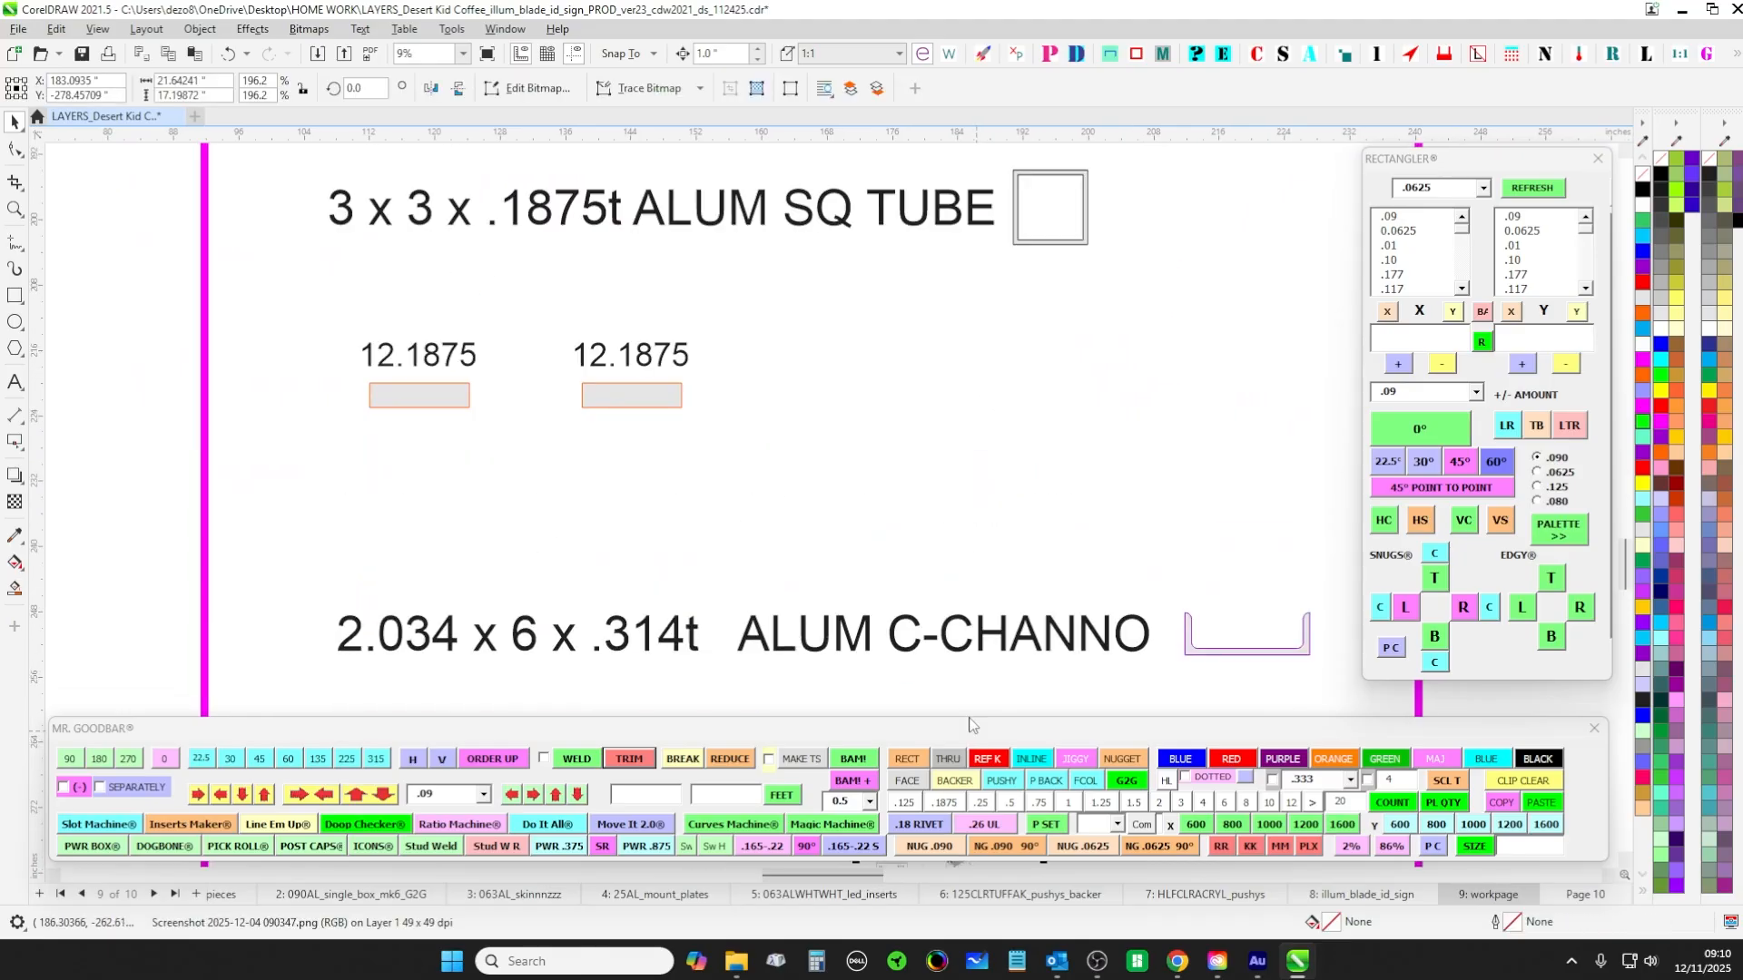
Select the two 12.1875 aluminum square tube pieces with their length labels in the cut list
{"action": "scroll", "coordinate": [729, 501], "scroll_direction": "down", "scroll_amount": 4}
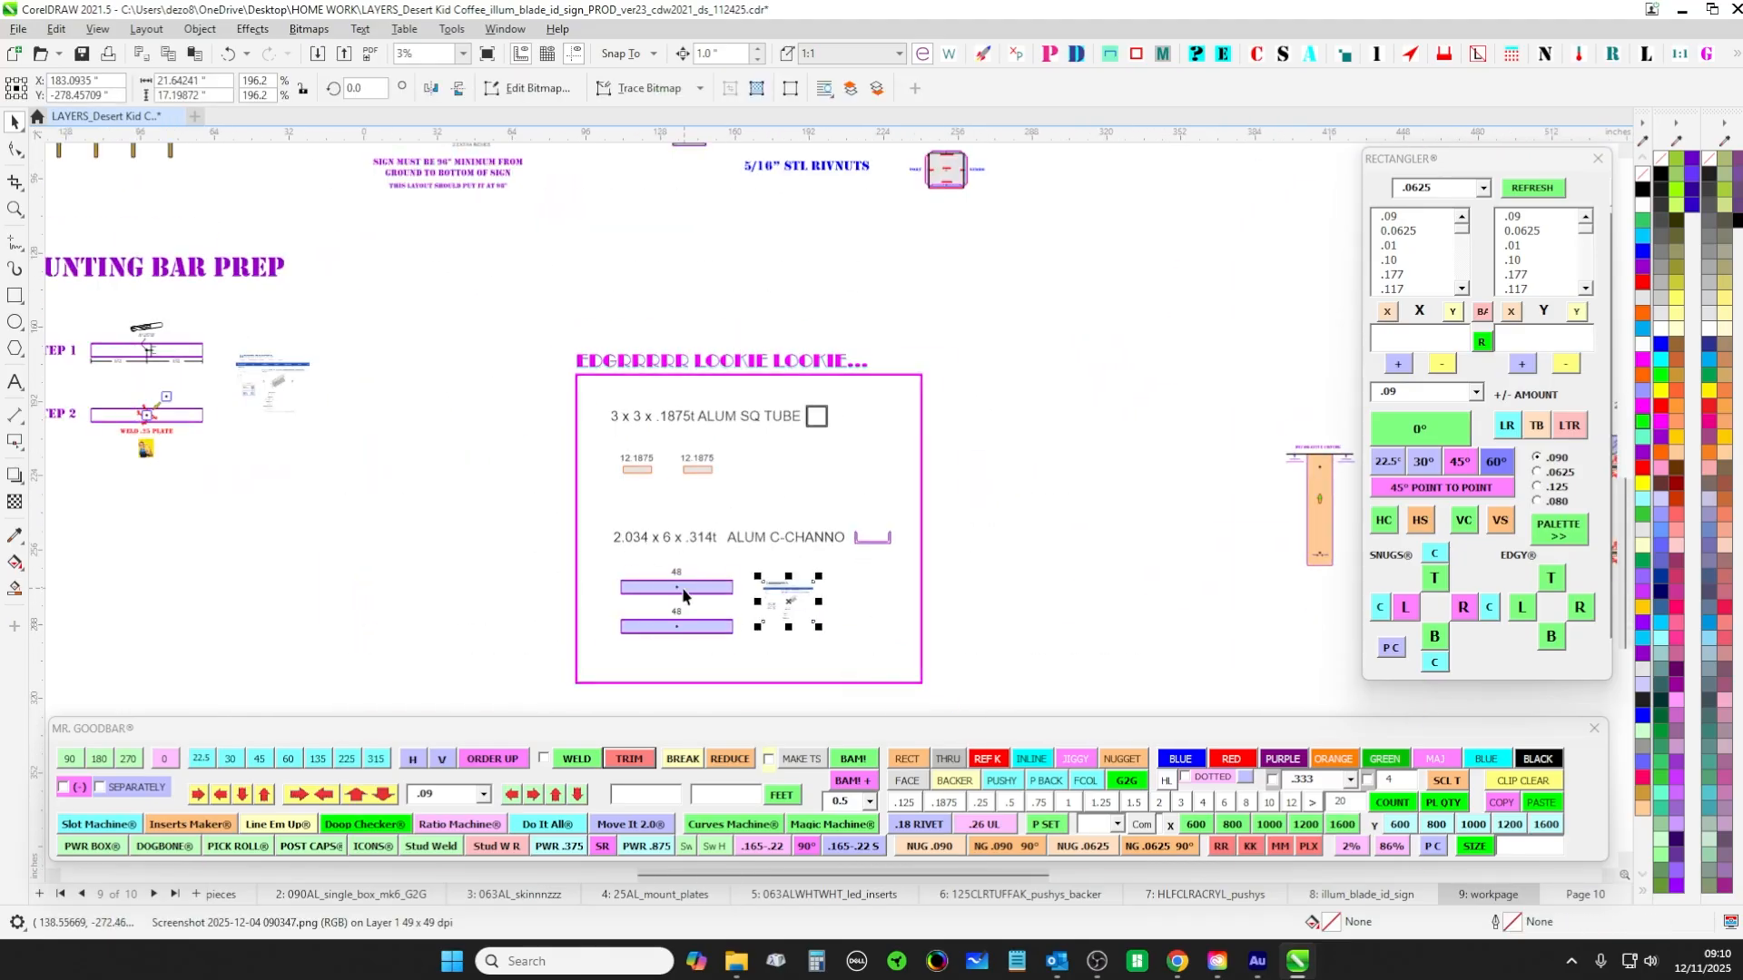
{"action": "scroll", "coordinate": [656, 490], "scroll_direction": "up", "scroll_amount": 2}
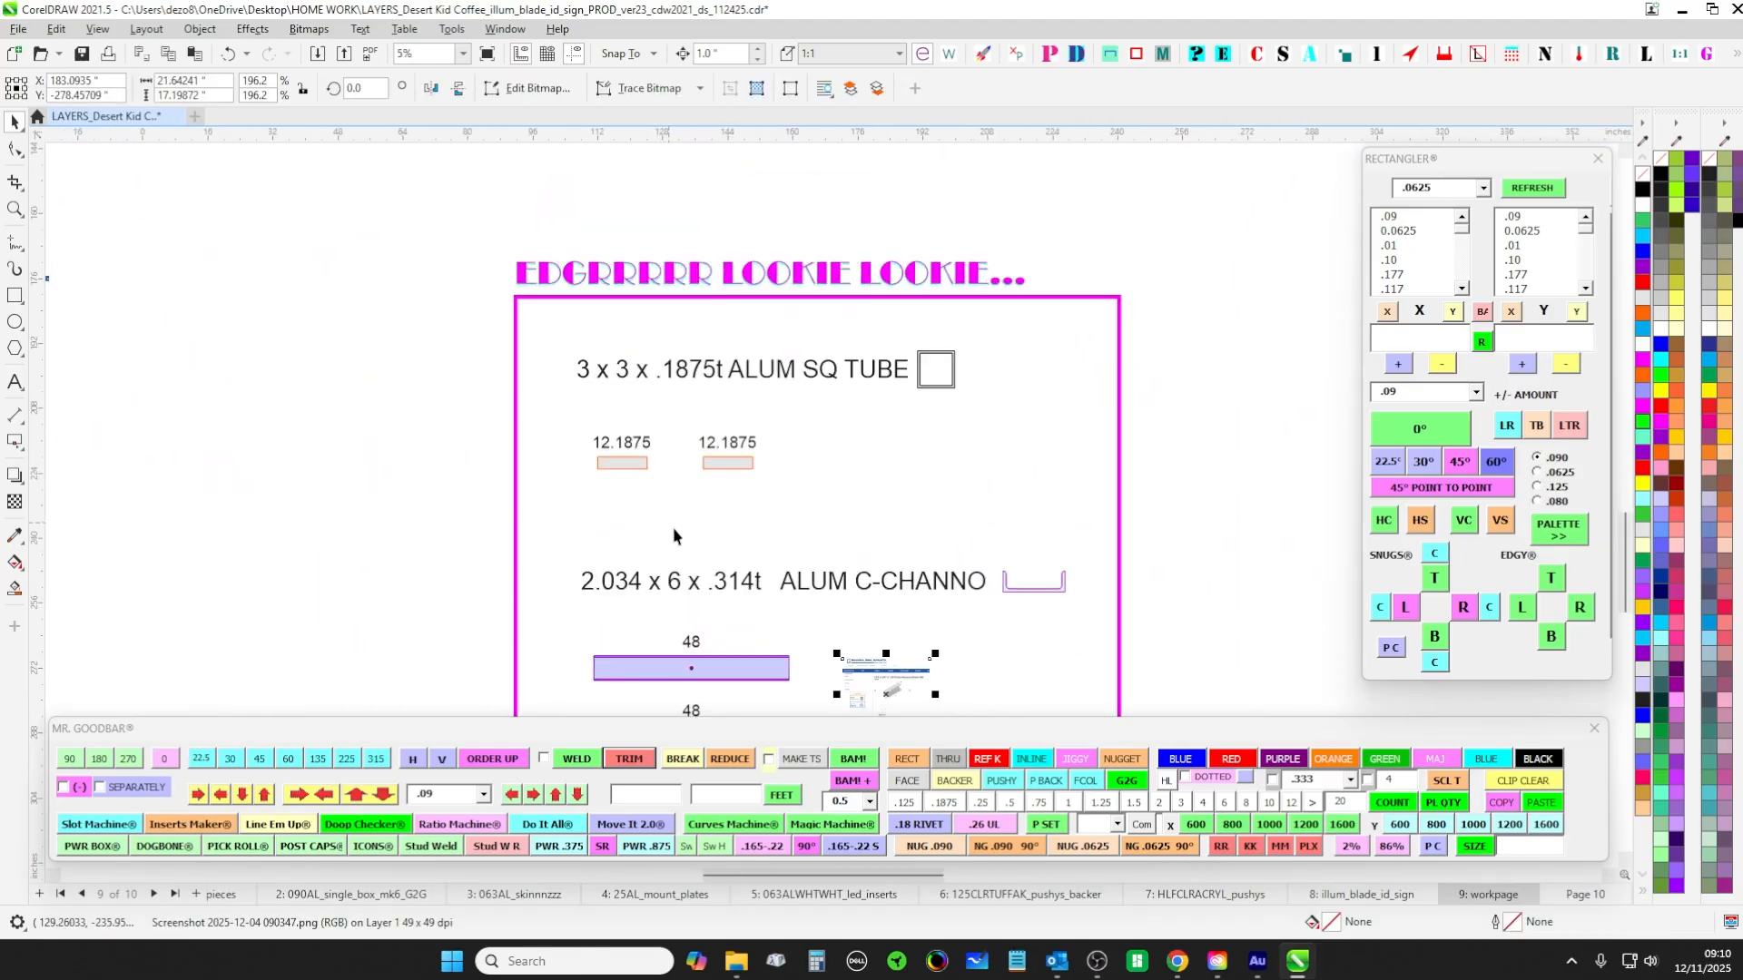
{"action": "scroll", "coordinate": [673, 536], "scroll_direction": "up", "scroll_amount": 1}
{"action": "left_click_drag", "start_coordinate": [478, 402], "coordinate": [940, 534]}
Try deleting the colour-coded COFFEE letters in the funky font section, and undo the deletion
{"action": "scroll", "coordinate": [954, 539], "scroll_direction": "down", "scroll_amount": 3}
{"action": "left_click_drag", "start_coordinate": [1307, 400], "coordinate": [595, 466]}
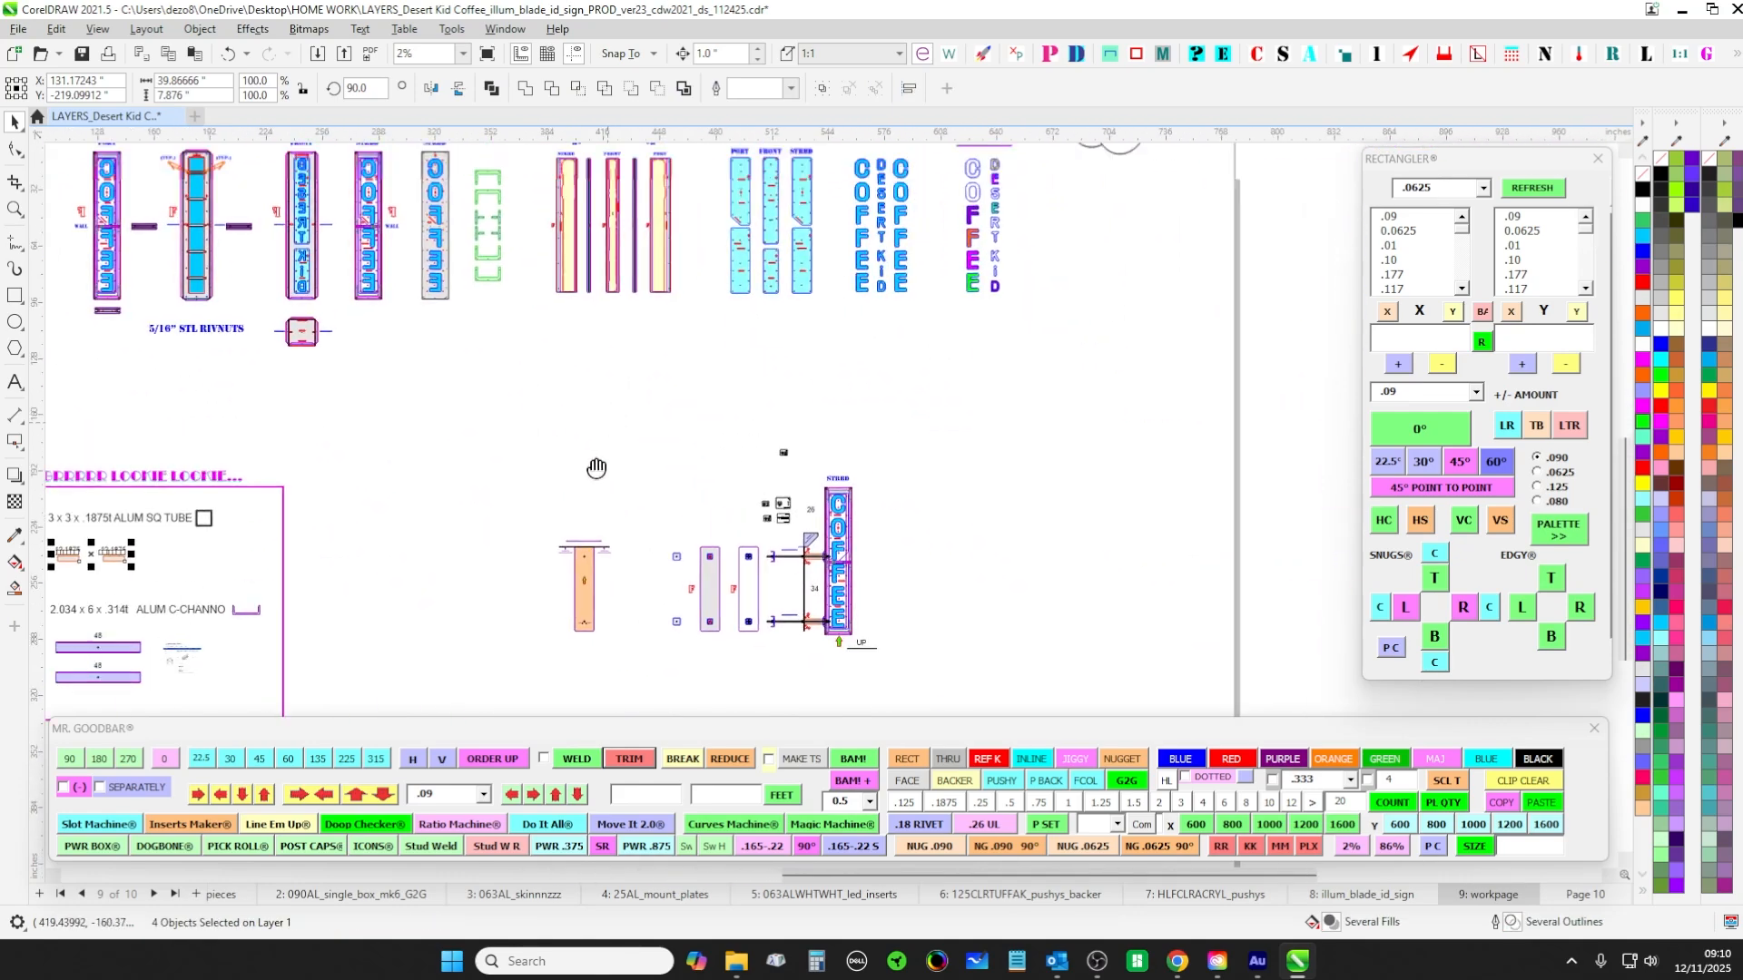
{"action": "scroll", "coordinate": [893, 411], "scroll_direction": "up", "scroll_amount": 1}
{"action": "left_click_drag", "start_coordinate": [1032, 175], "coordinate": [790, 387]}
{"action": "scroll", "coordinate": [865, 412], "scroll_direction": "up", "scroll_amount": 1}
{"action": "left_click_drag", "start_coordinate": [783, 464], "coordinate": [930, 322]}
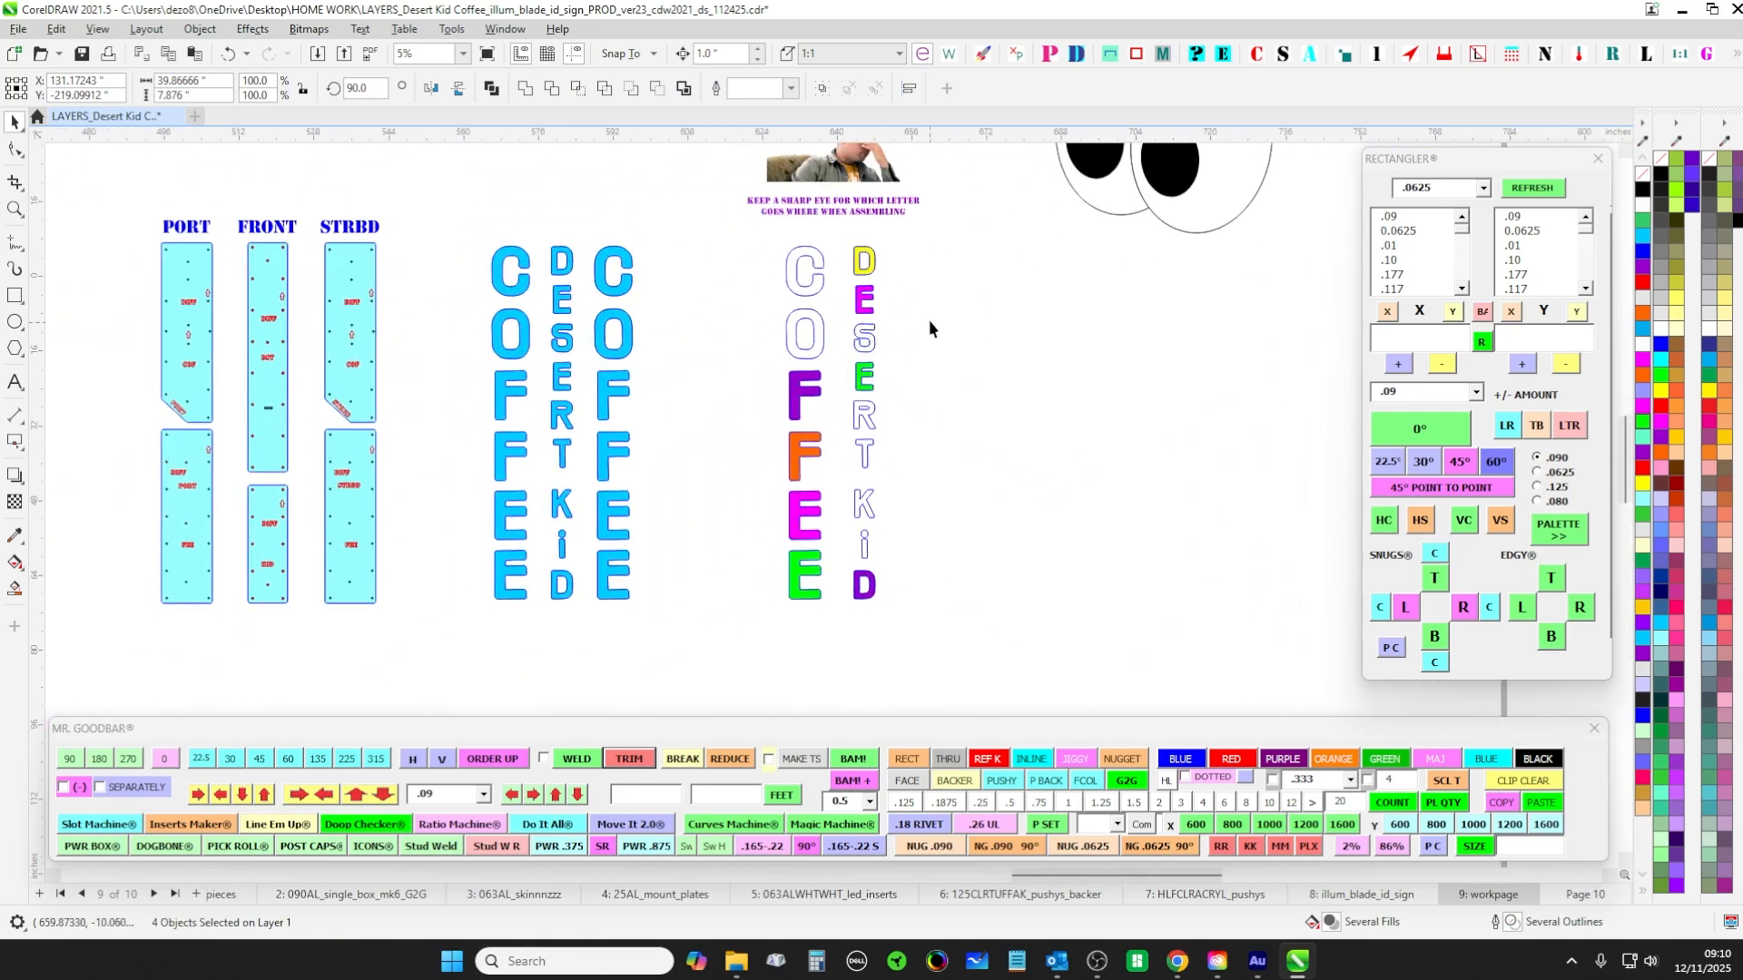
{"action": "left_click_drag", "start_coordinate": [751, 240], "coordinate": [842, 695]}
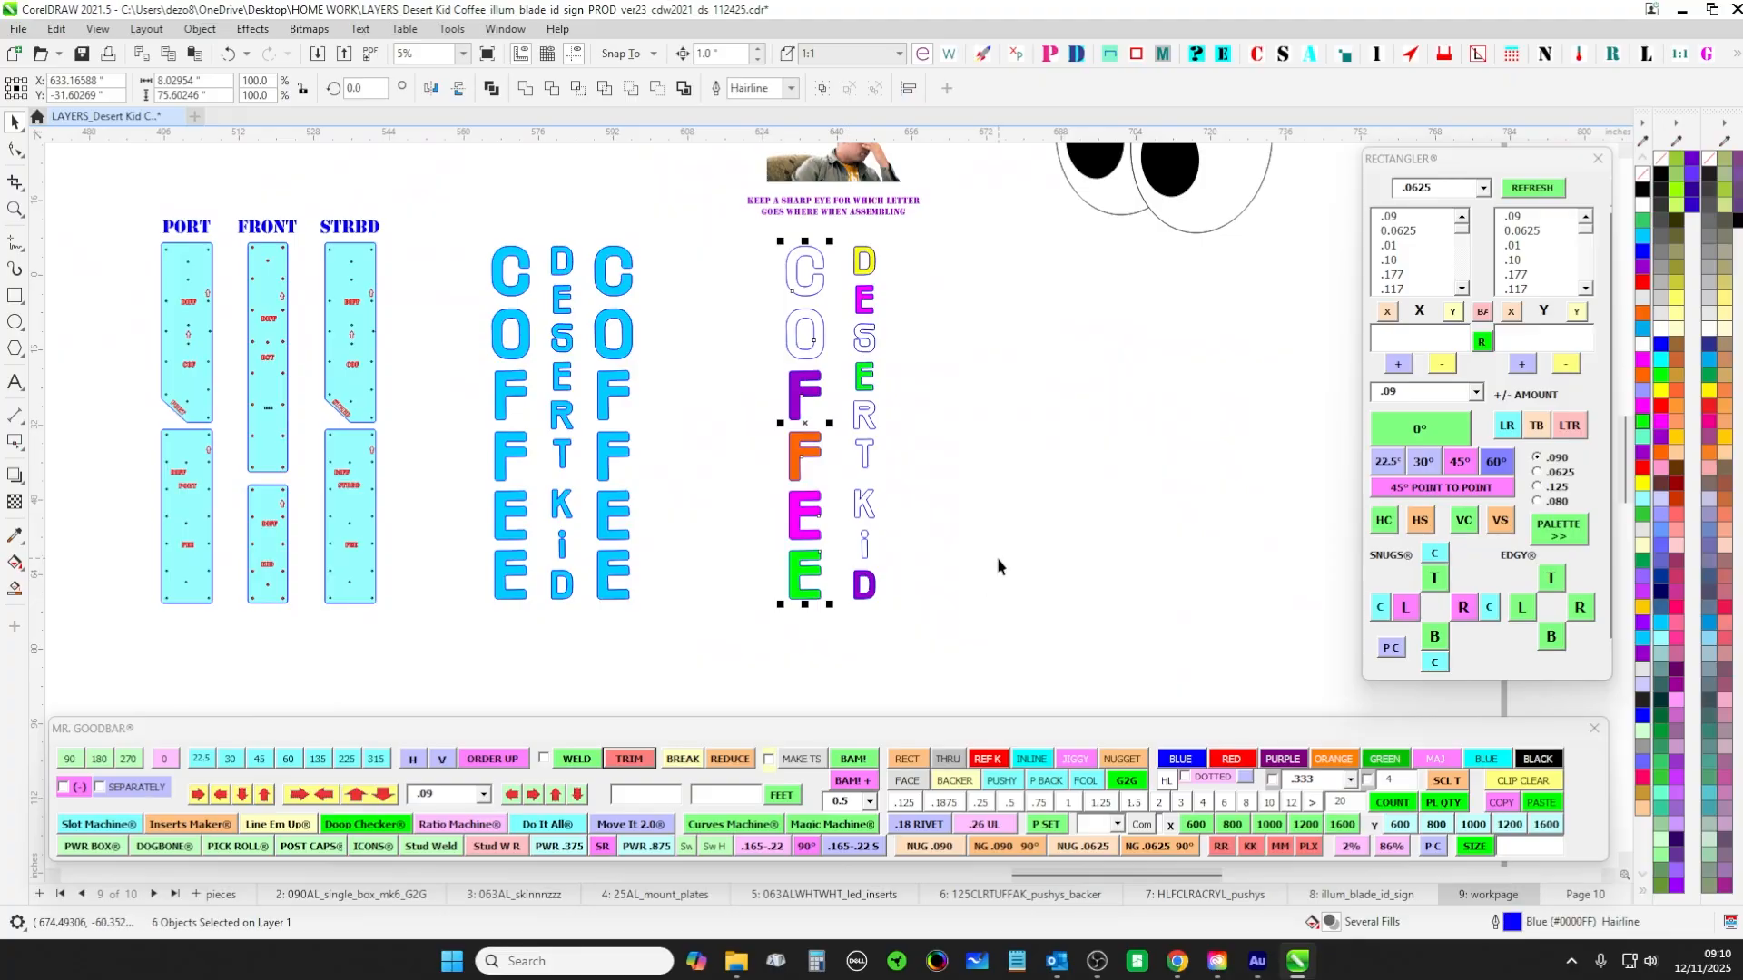
{"action": "key", "text": "Delete"}
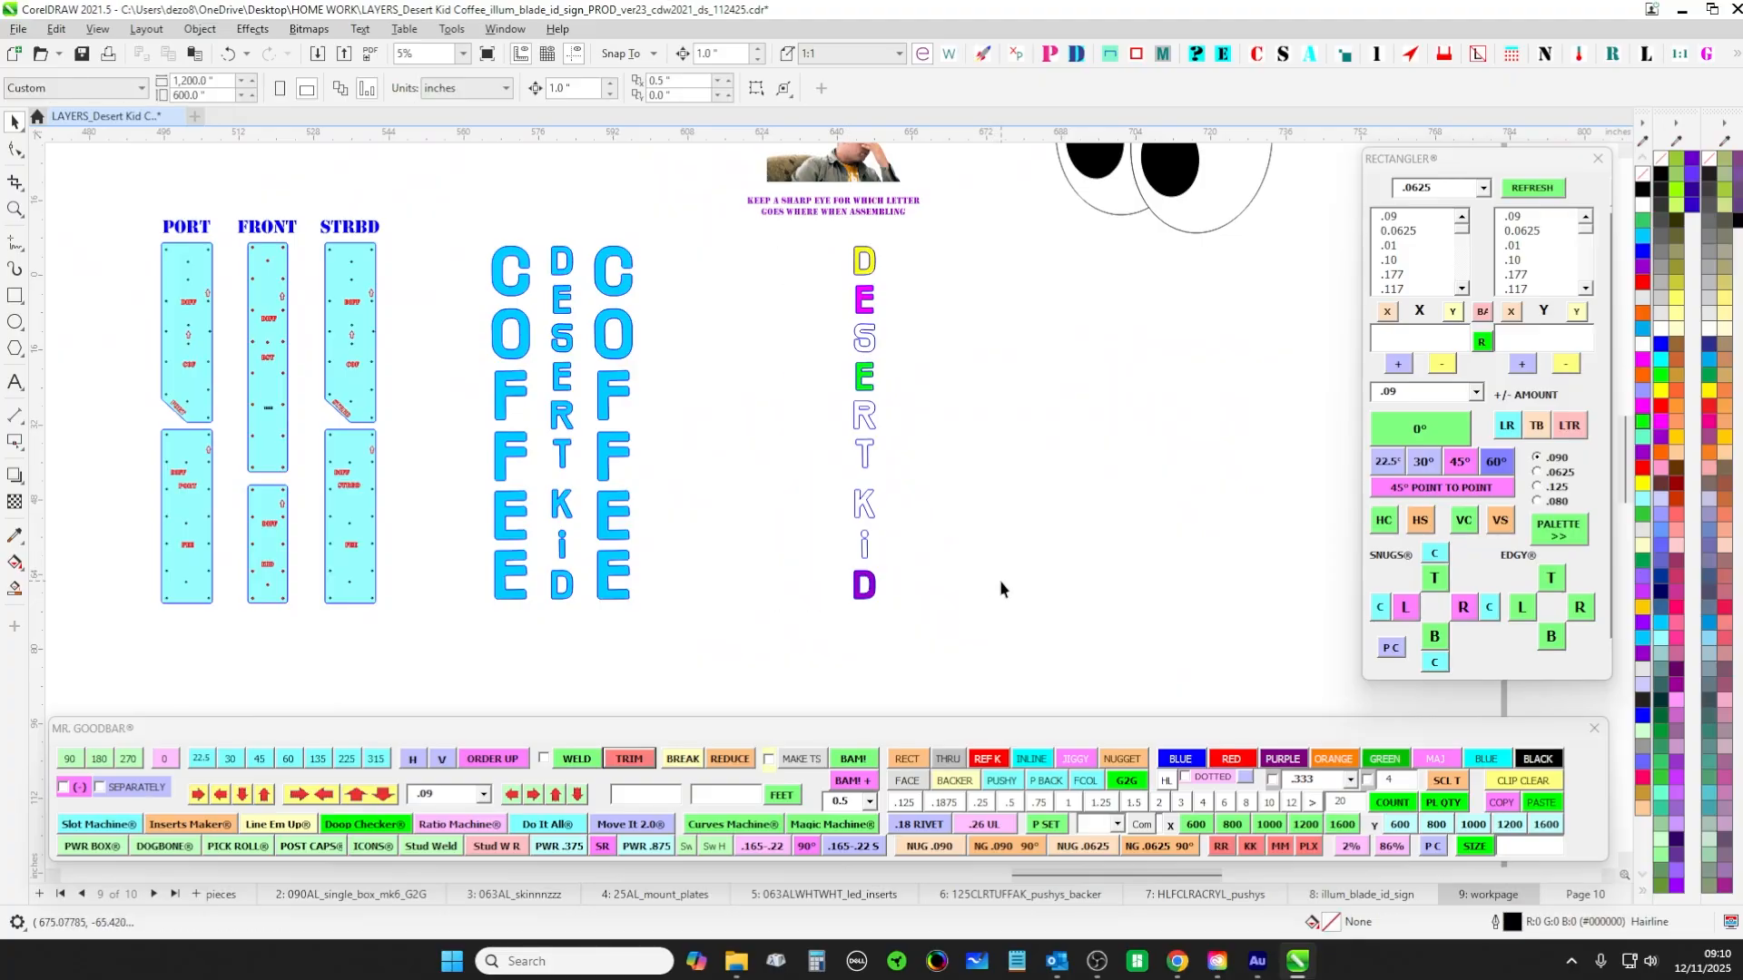
{"action": "key", "text": "ctrl+z"}
Select the colour-coded DESERT KID letters, compare the shapes of the repeated letters, and clear the selection
{"action": "left_click_drag", "start_coordinate": [839, 680], "coordinate": [839, 680]}
{"action": "scroll", "coordinate": [882, 544], "scroll_direction": "up", "scroll_amount": 1}
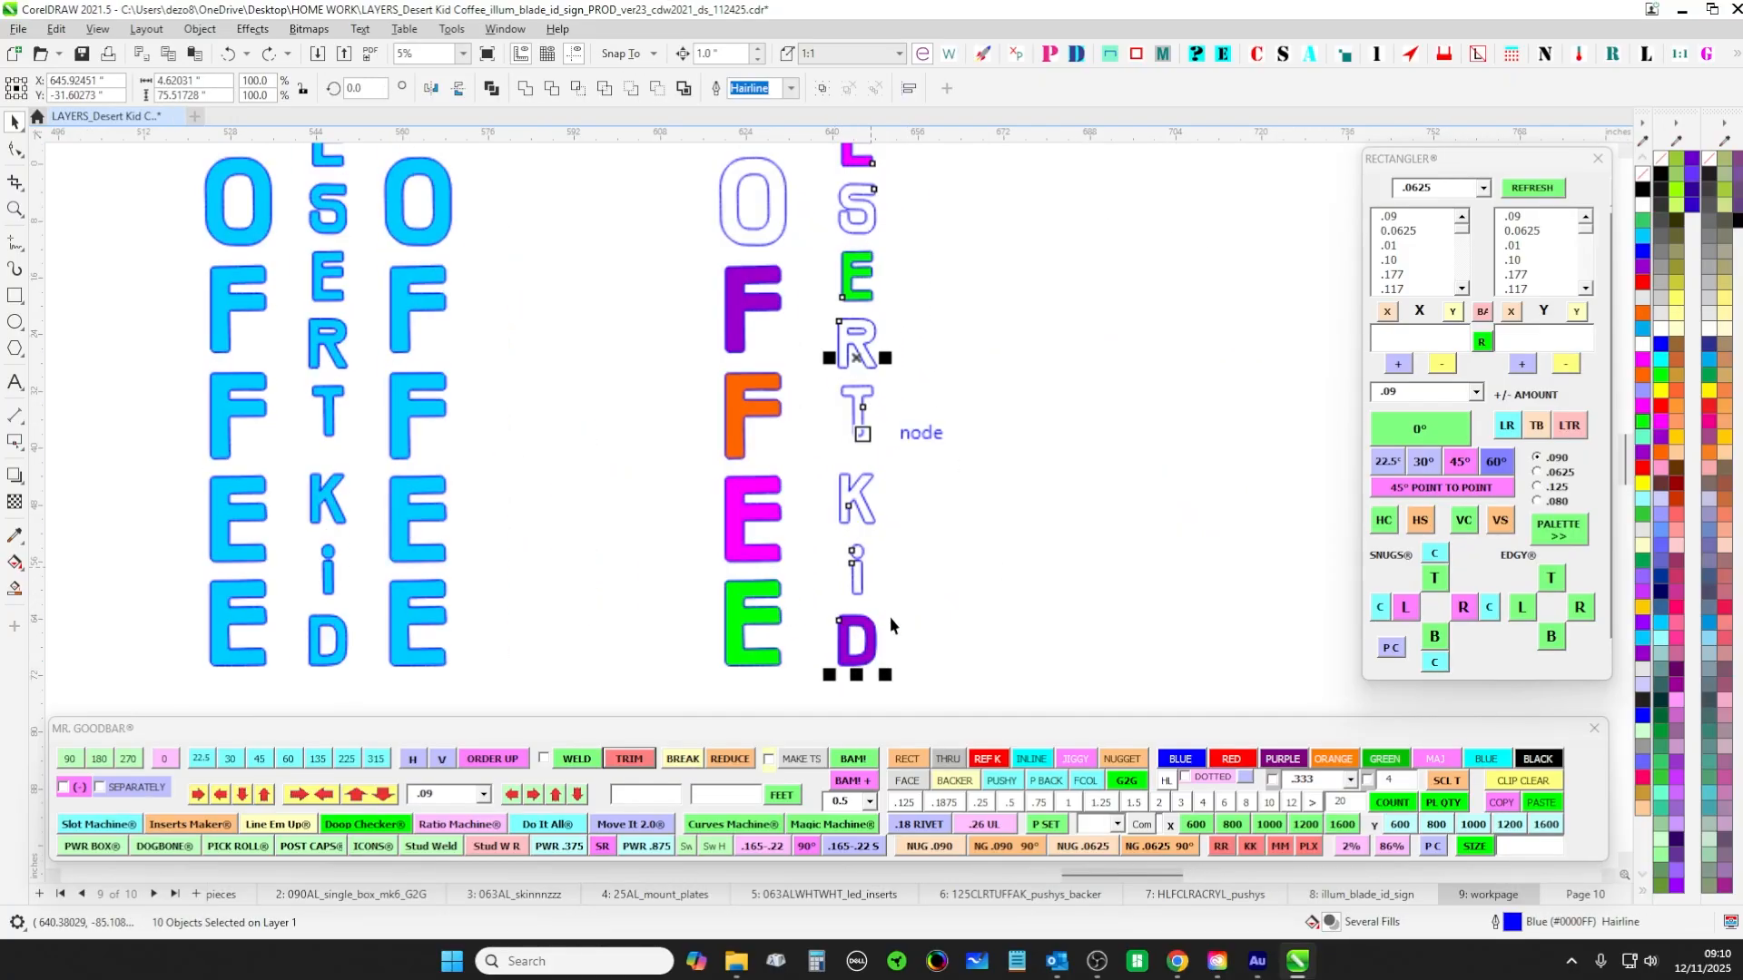
{"action": "scroll", "coordinate": [880, 384], "scroll_direction": "down", "scroll_amount": 1}
{"action": "scroll", "coordinate": [817, 299], "scroll_direction": "up", "scroll_amount": 2}
{"action": "scroll", "coordinate": [887, 554], "scroll_direction": "up", "scroll_amount": 2}
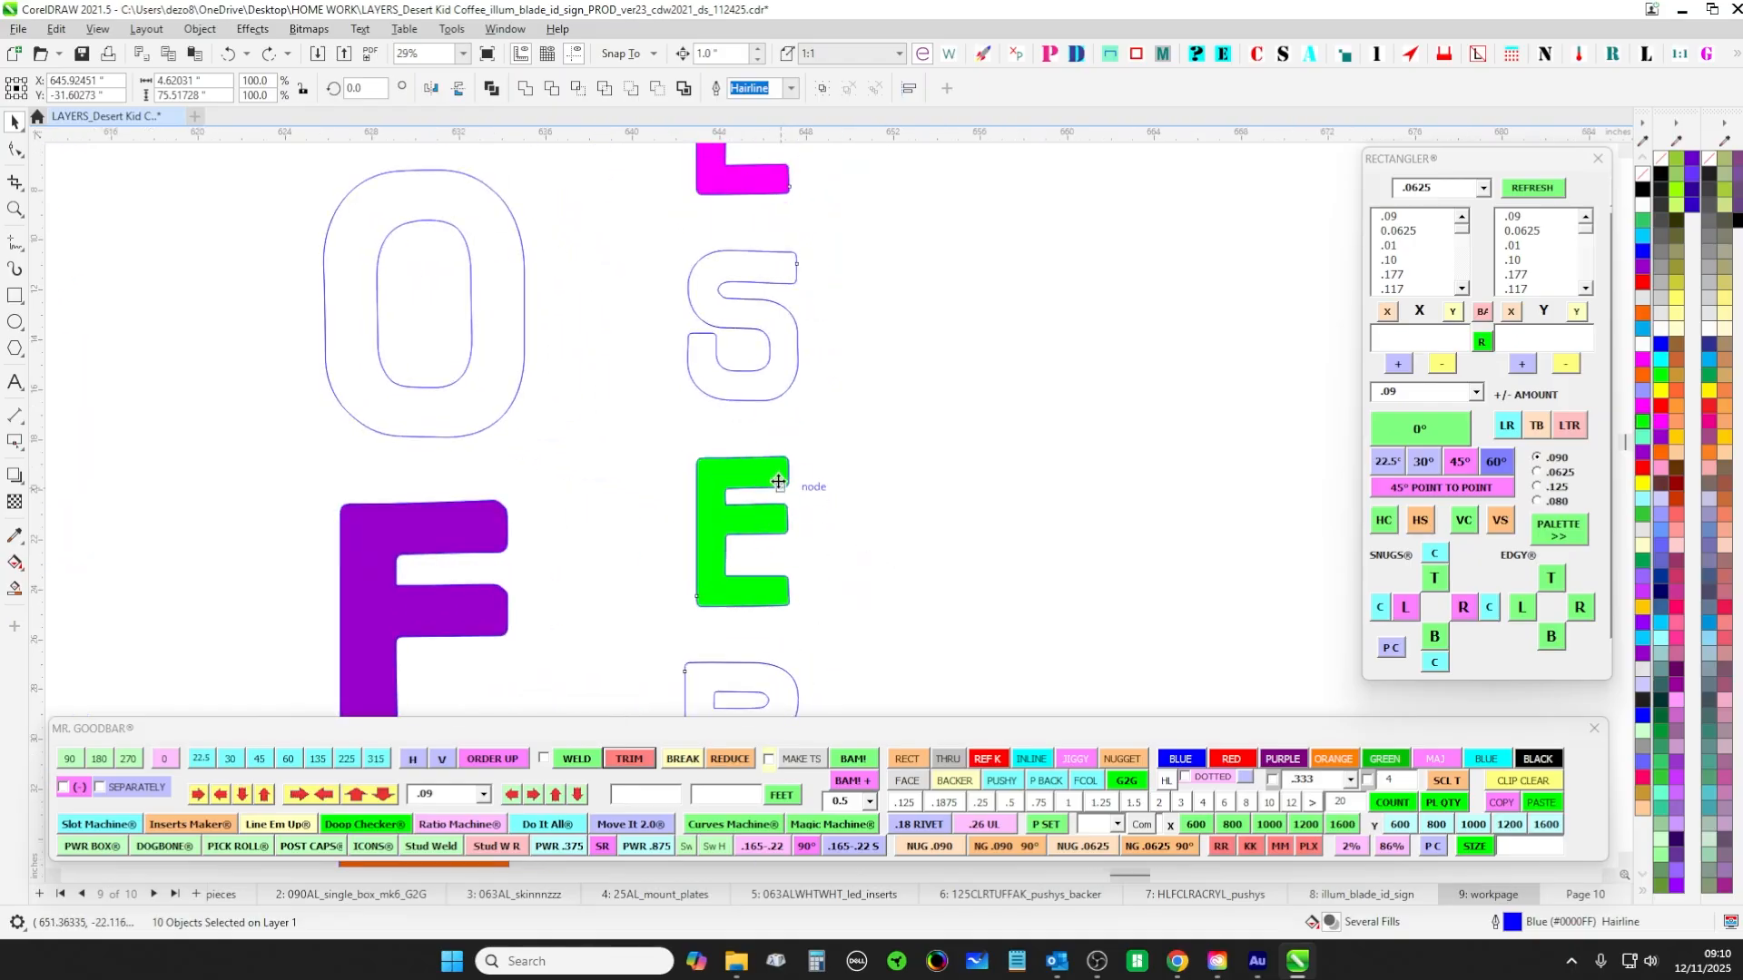
{"action": "scroll", "coordinate": [853, 300], "scroll_direction": "down", "scroll_amount": 2}
{"action": "scroll", "coordinate": [835, 236], "scroll_direction": "up", "scroll_amount": 2}
{"action": "scroll", "coordinate": [808, 377], "scroll_direction": "up", "scroll_amount": 1}
{"action": "scroll", "coordinate": [825, 578], "scroll_direction": "down", "scroll_amount": 2}
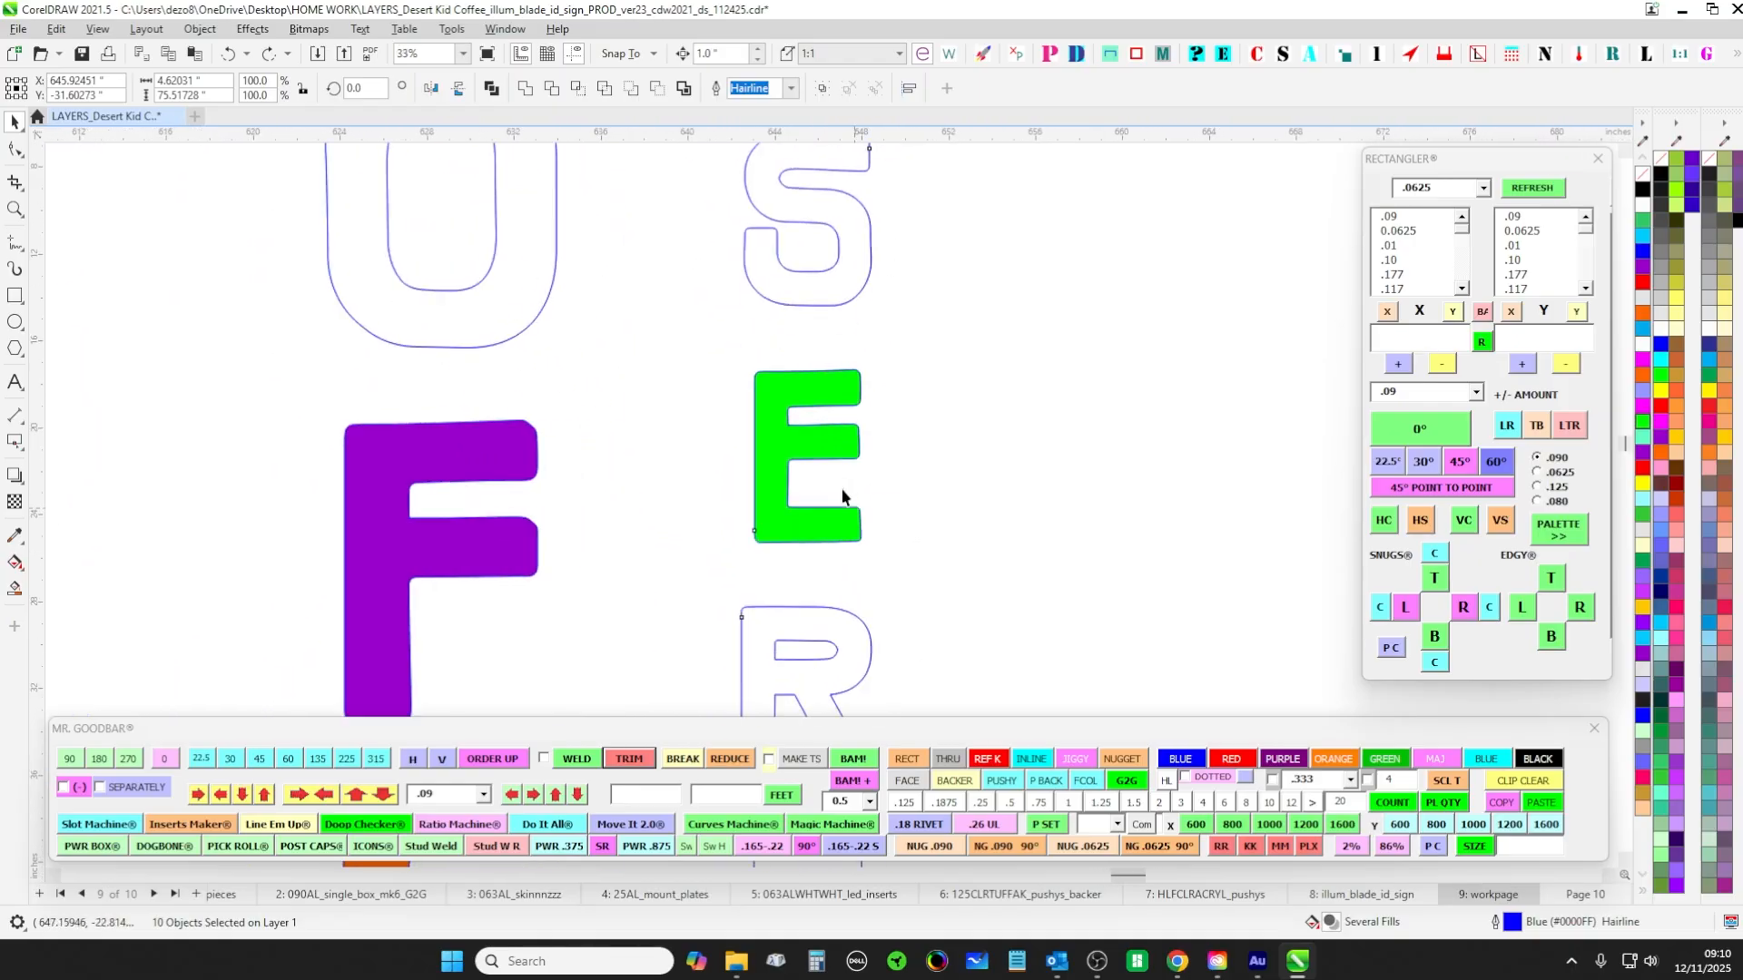
{"action": "scroll", "coordinate": [906, 502], "scroll_direction": "down", "scroll_amount": 3}
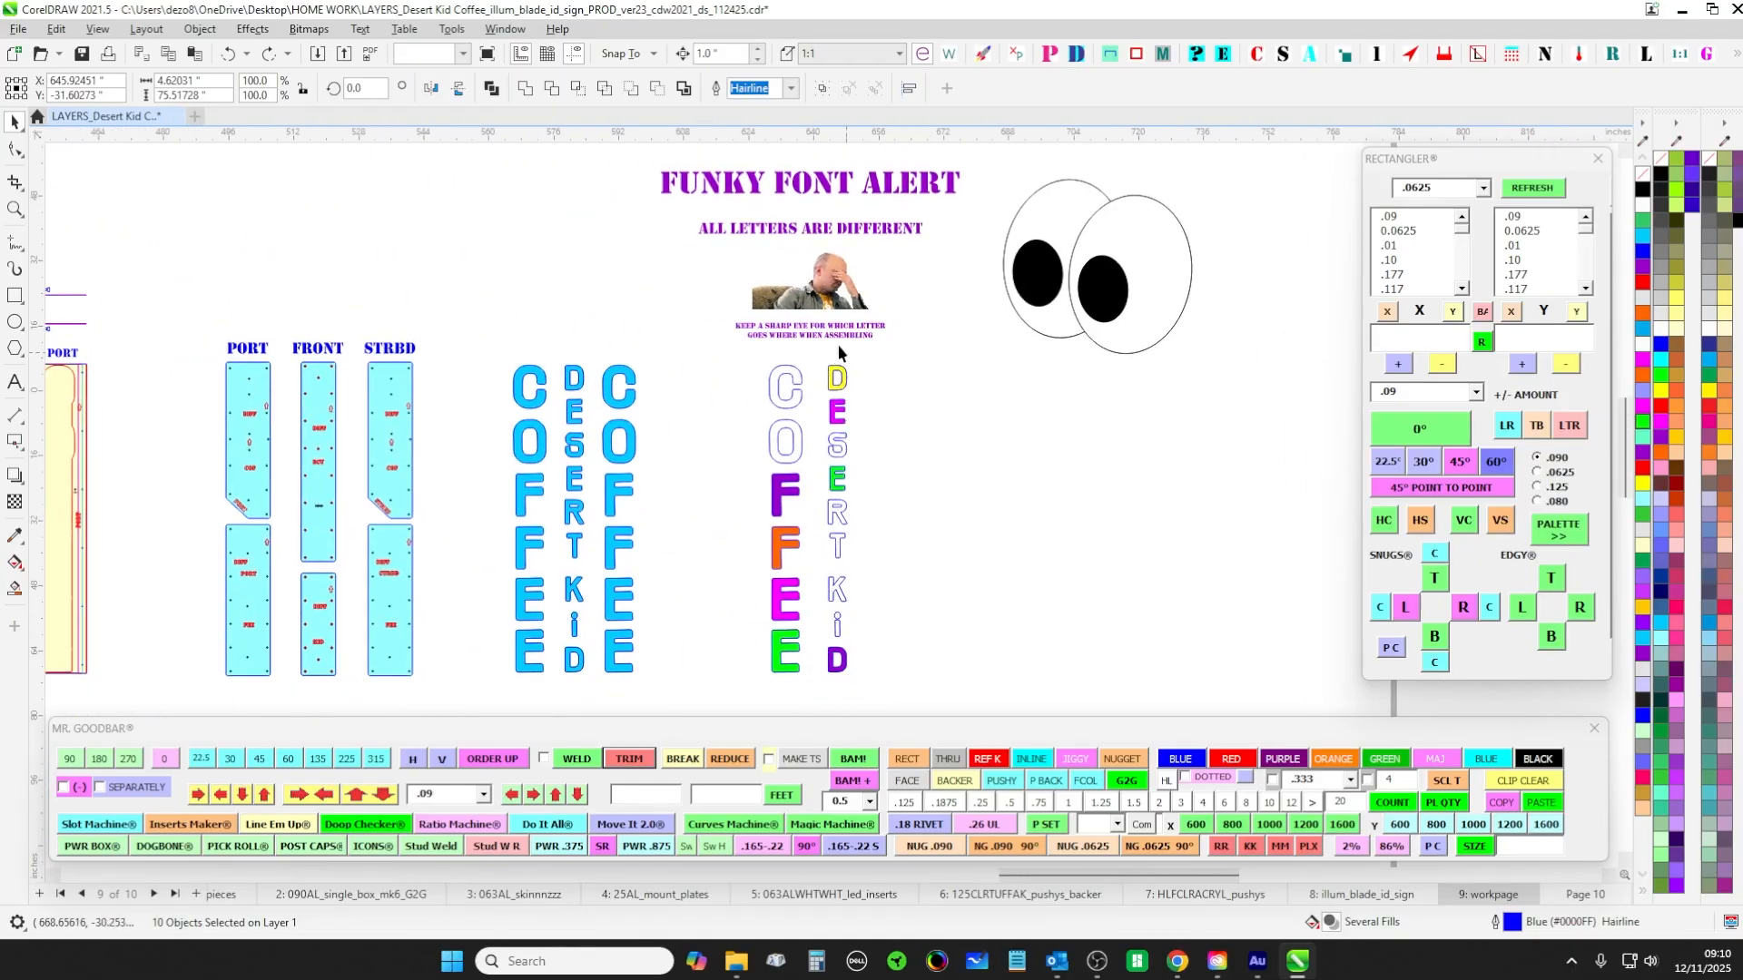
{"action": "left_click", "coordinate": [824, 693]}
Review the sign's layered parts from the letters back through the PORT, BACK, FRONT and STRBD views to the wall studs
{"action": "left_click_drag", "start_coordinate": [529, 315], "coordinate": [1151, 307]}
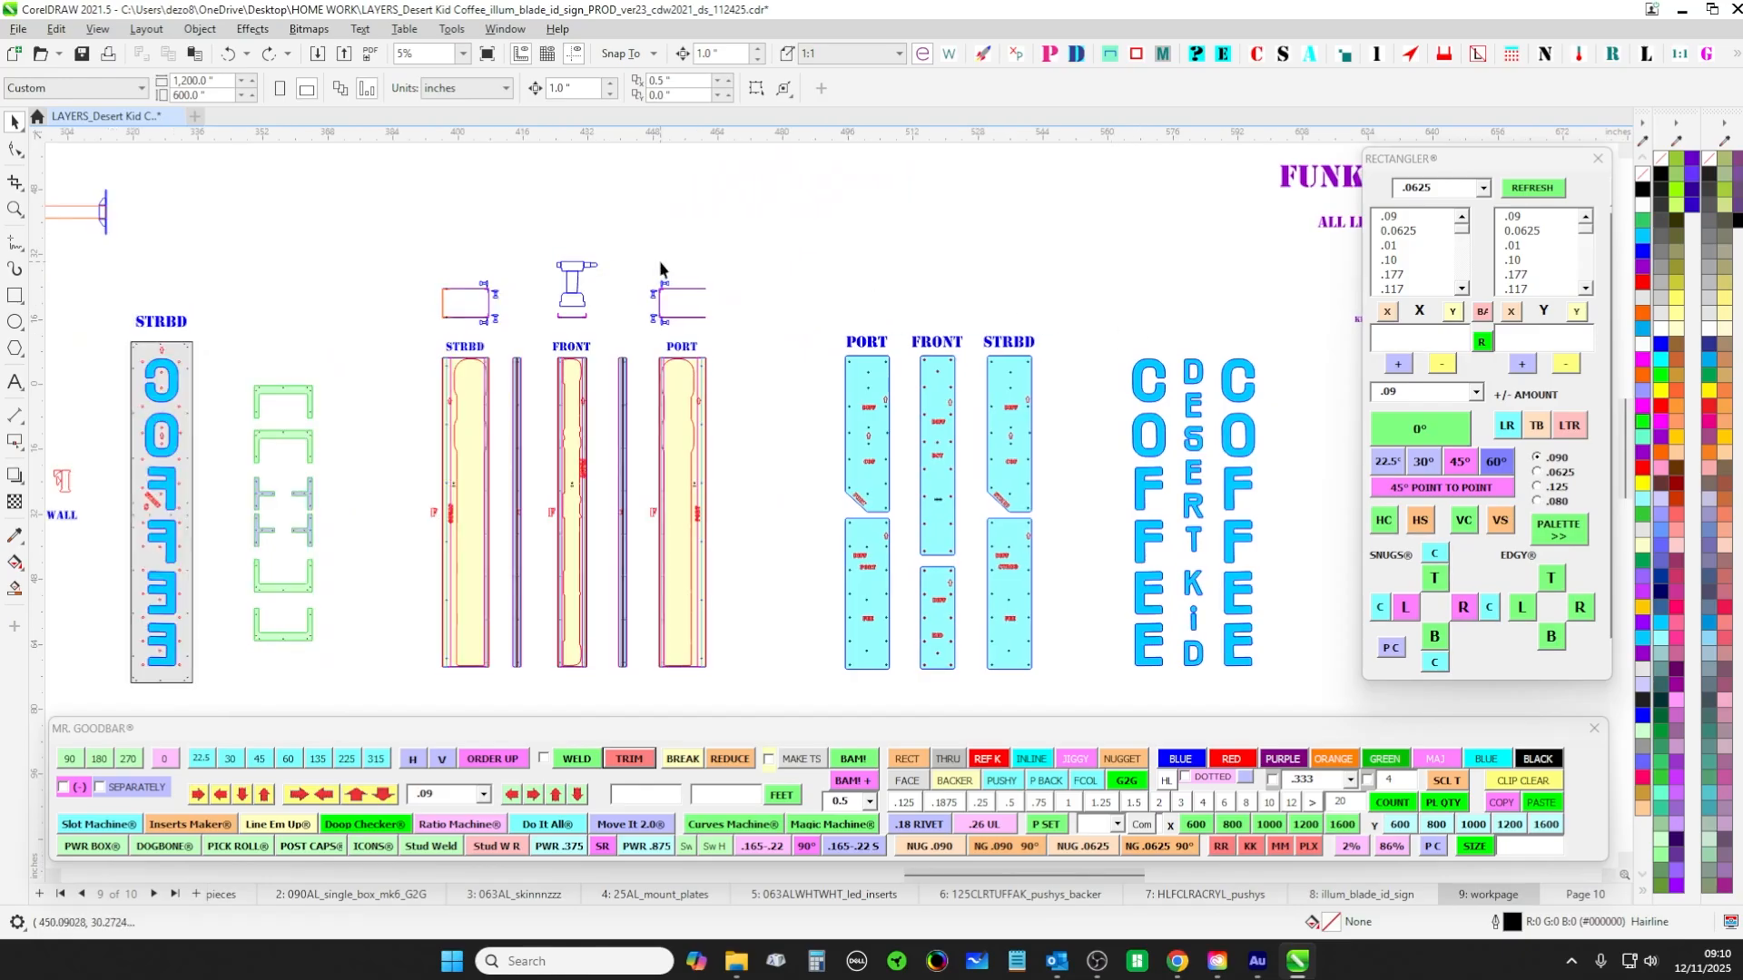
{"action": "scroll", "coordinate": [662, 267], "scroll_direction": "down", "scroll_amount": 1}
{"action": "left_click_drag", "start_coordinate": [661, 268], "coordinate": [880, 325]}
{"action": "left_click_drag", "start_coordinate": [685, 306], "coordinate": [856, 384]}
{"action": "scroll", "coordinate": [637, 356], "scroll_direction": "up", "scroll_amount": 1}
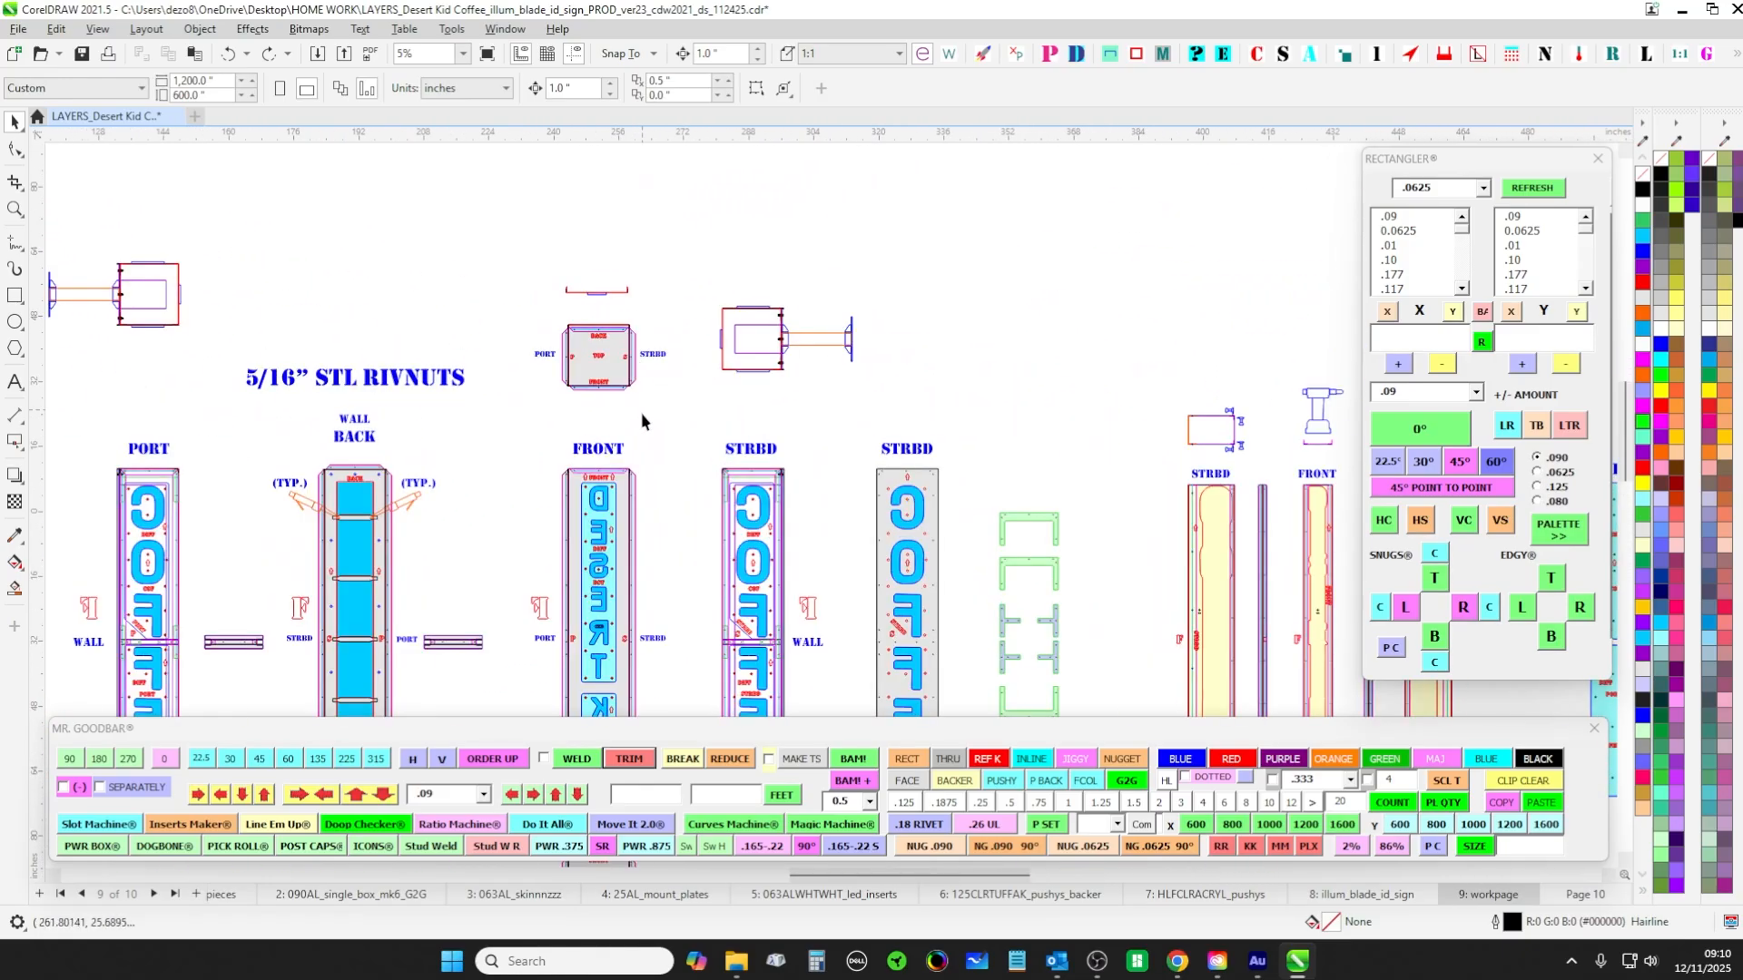
{"action": "left_click_drag", "start_coordinate": [631, 434], "coordinate": [940, 255]}
{"action": "left_click_drag", "start_coordinate": [748, 603], "coordinate": [917, 515]}
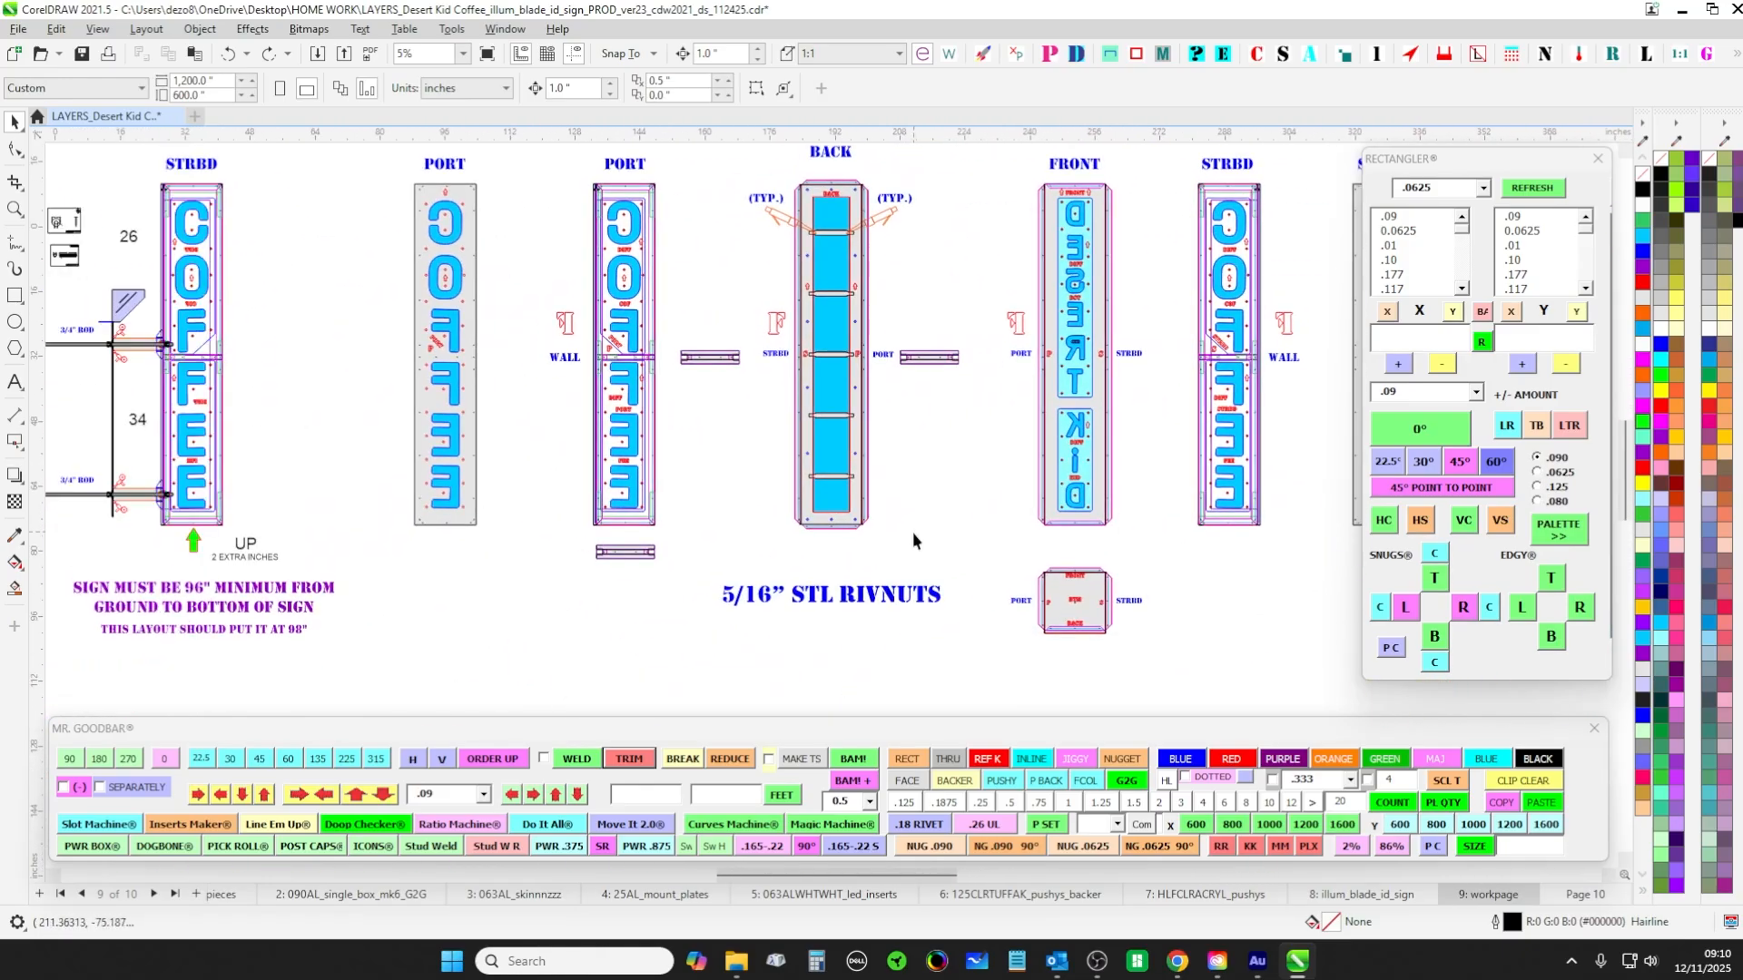
{"action": "left_click_drag", "start_coordinate": [590, 643], "coordinate": [879, 602]}
{"action": "left_click_drag", "start_coordinate": [667, 590], "coordinate": [906, 590]}
{"action": "left_click_drag", "start_coordinate": [449, 591], "coordinate": [747, 608]}
{"action": "left_click_drag", "start_coordinate": [429, 575], "coordinate": [897, 652]}
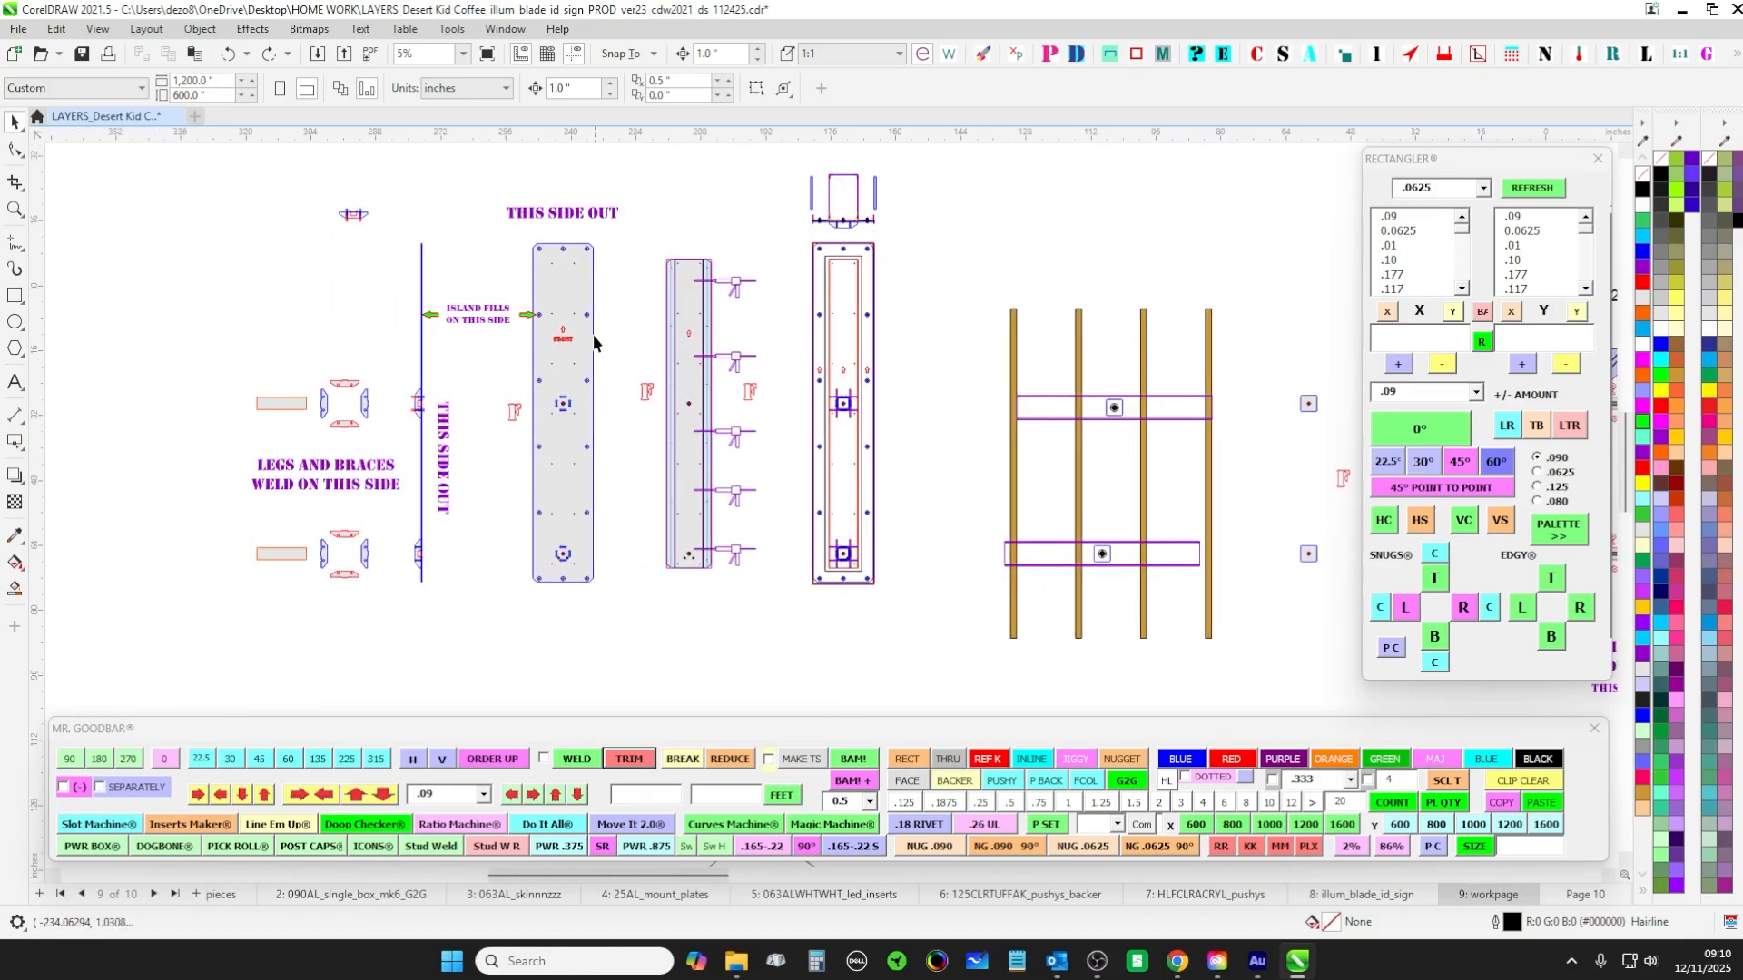
Examine the front panel, drilled channel and mounting plate drawings beside the stud layout
{"action": "scroll", "coordinate": [343, 405], "scroll_direction": "up", "scroll_amount": 2}
{"action": "left_click_drag", "start_coordinate": [514, 531], "coordinate": [220, 475]}
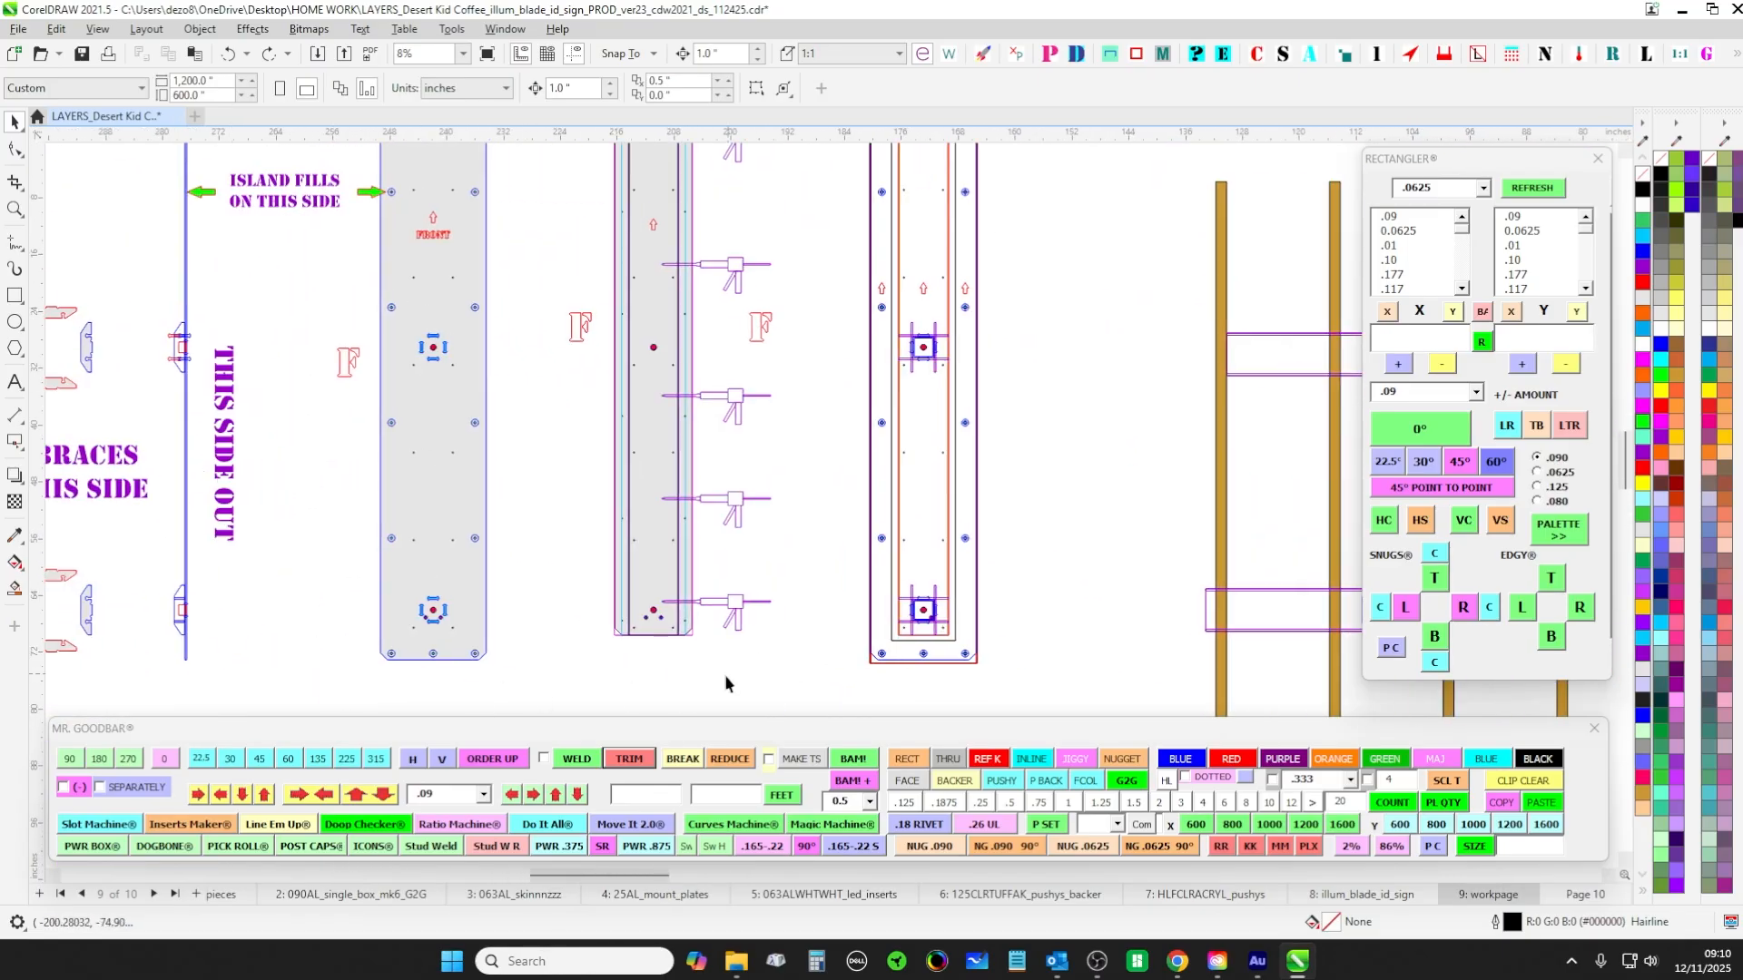
{"action": "left_click_drag", "start_coordinate": [861, 681], "coordinate": [463, 679]}
{"action": "left_click_drag", "start_coordinate": [292, 590], "coordinate": [506, 686]}
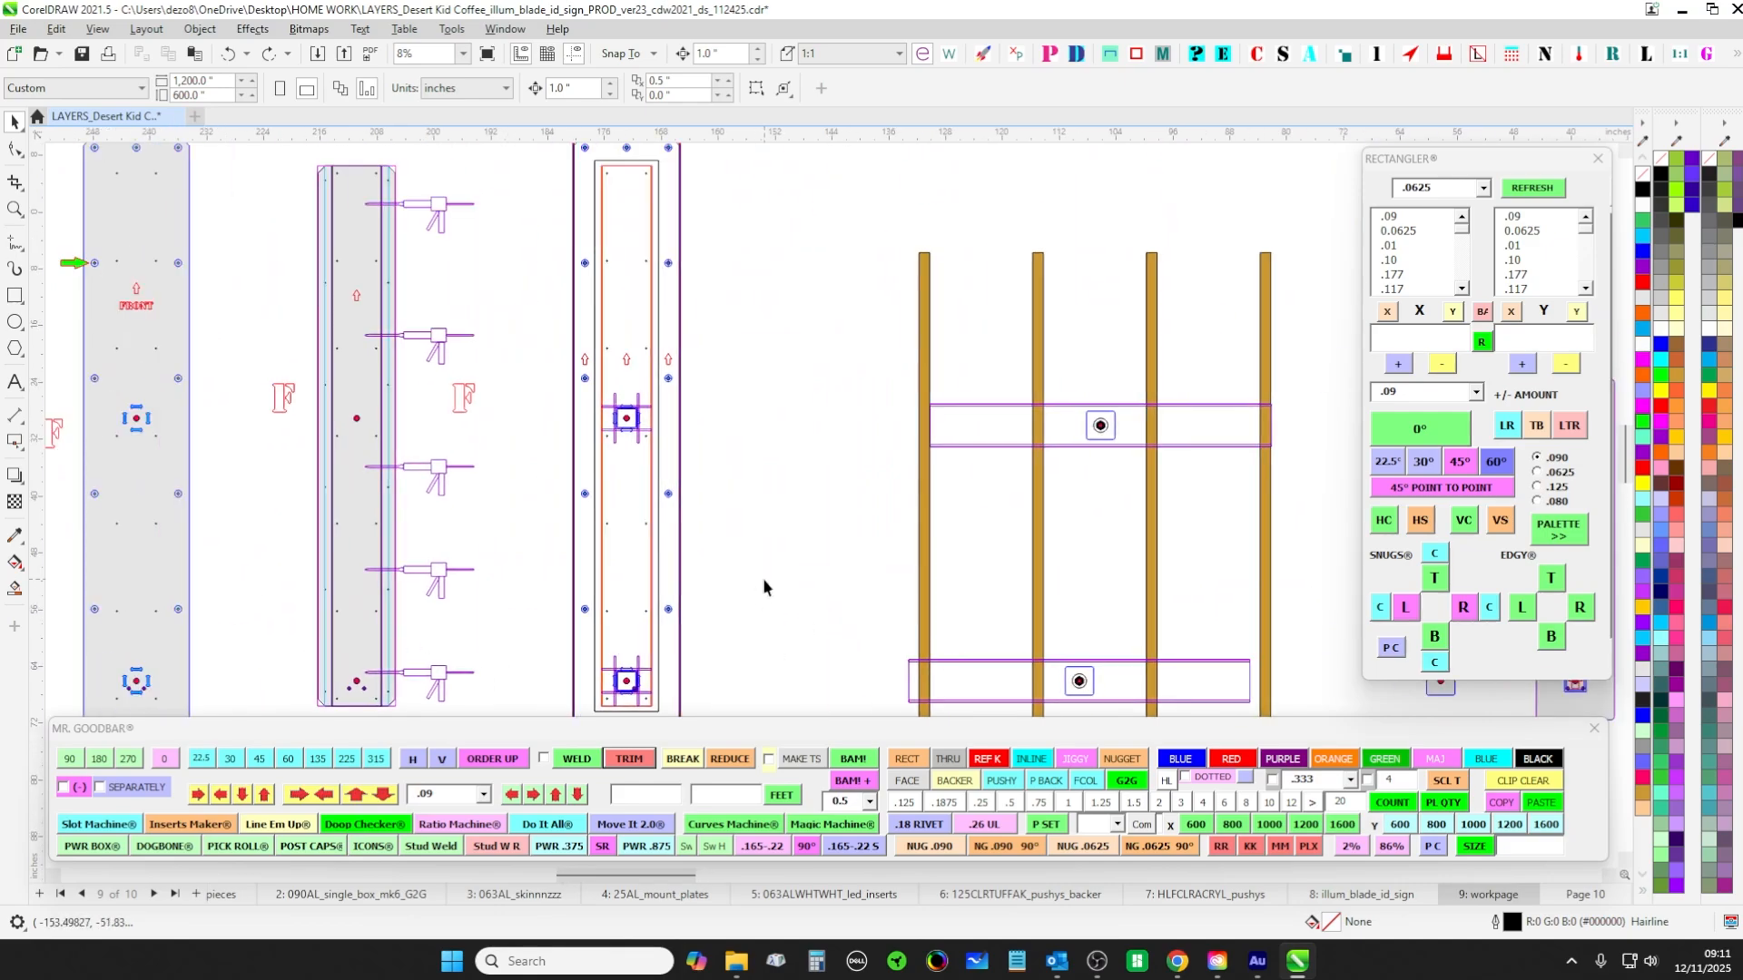
Review the layout from the studs back to the letters, checking the PORT bar piece between the BACK and FRONT views
{"action": "scroll", "coordinate": [763, 581], "scroll_direction": "down", "scroll_amount": 1}
{"action": "left_click_drag", "start_coordinate": [781, 578], "coordinate": [218, 552]}
{"action": "left_click_drag", "start_coordinate": [1203, 537], "coordinate": [424, 527]}
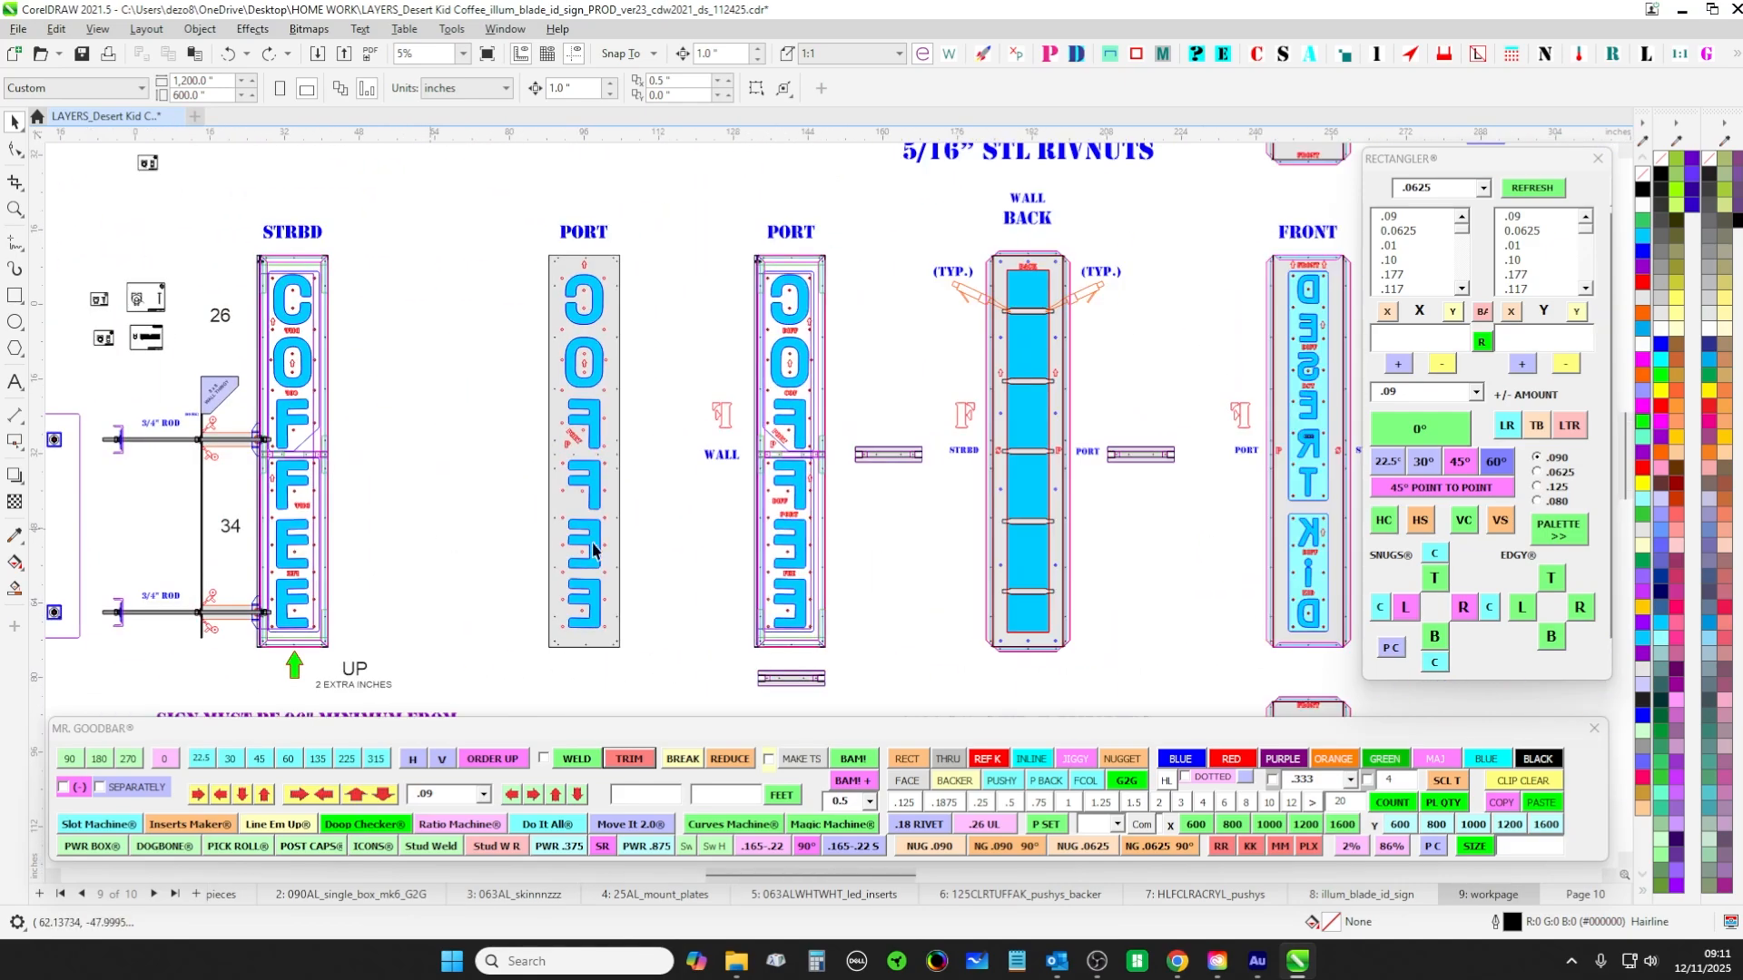
{"action": "left_click_drag", "start_coordinate": [973, 581], "coordinate": [434, 548]}
{"action": "scroll", "coordinate": [627, 420], "scroll_direction": "up", "scroll_amount": 2}
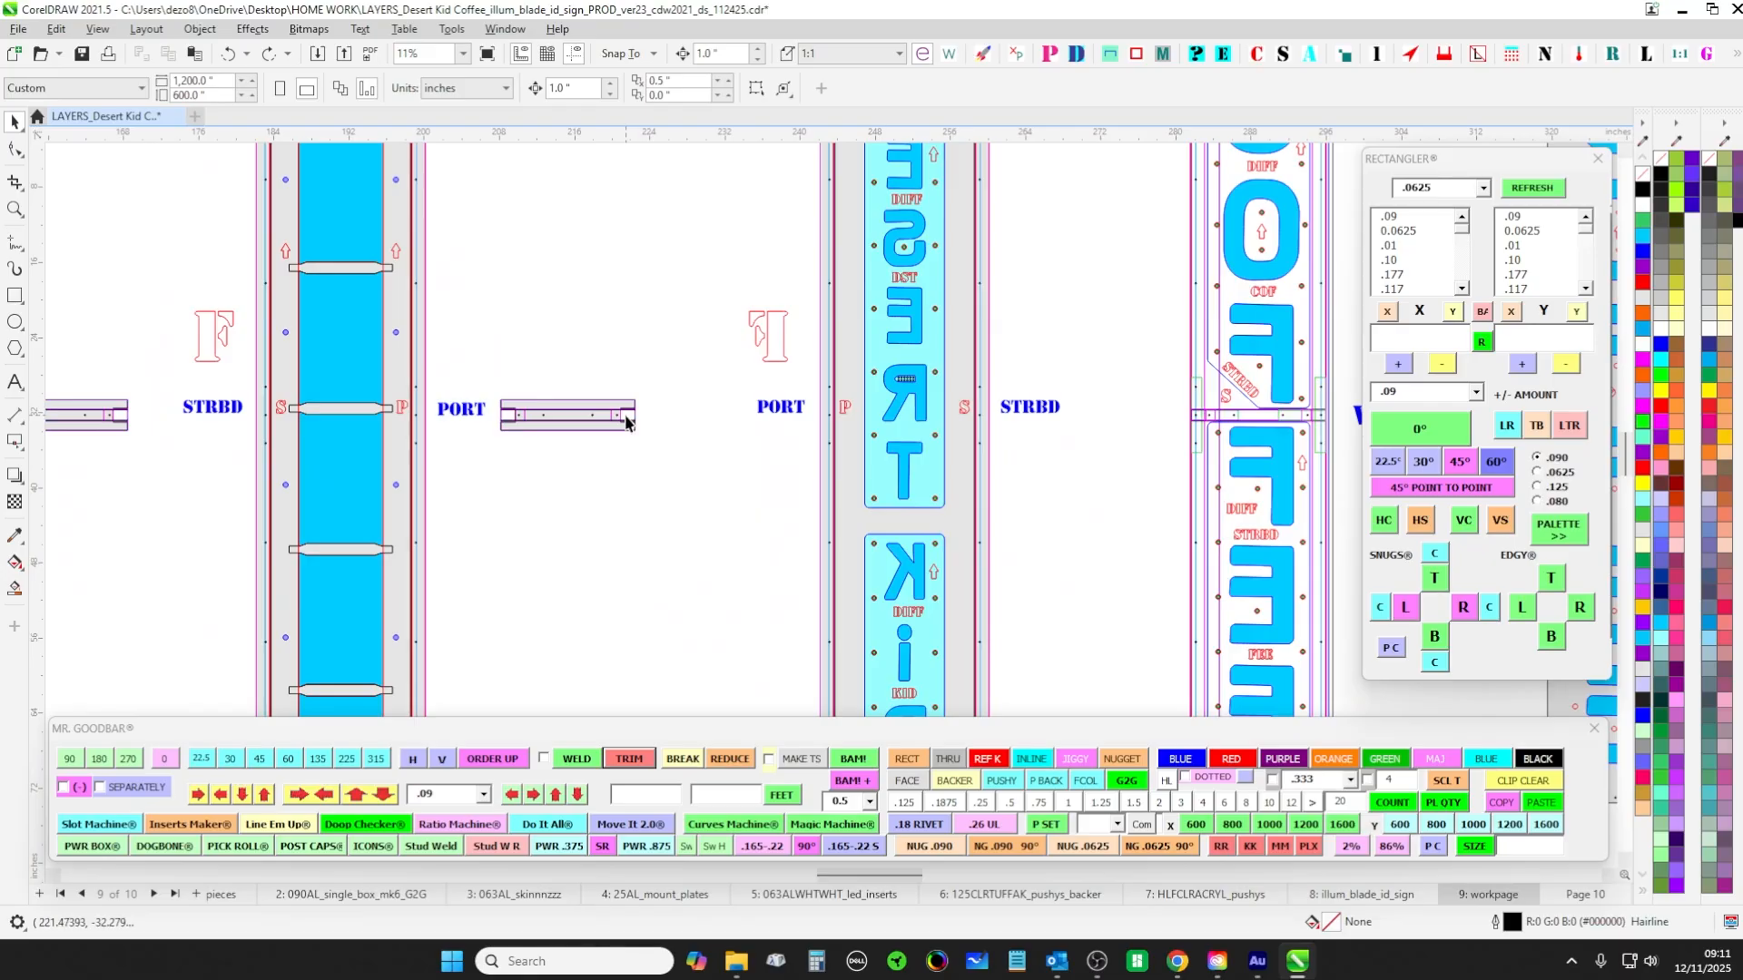
{"action": "scroll", "coordinate": [626, 423], "scroll_direction": "down", "scroll_amount": 3}
{"action": "left_click_drag", "start_coordinate": [781, 537], "coordinate": [451, 490]}
{"action": "left_click_drag", "start_coordinate": [867, 574], "coordinate": [520, 584]}
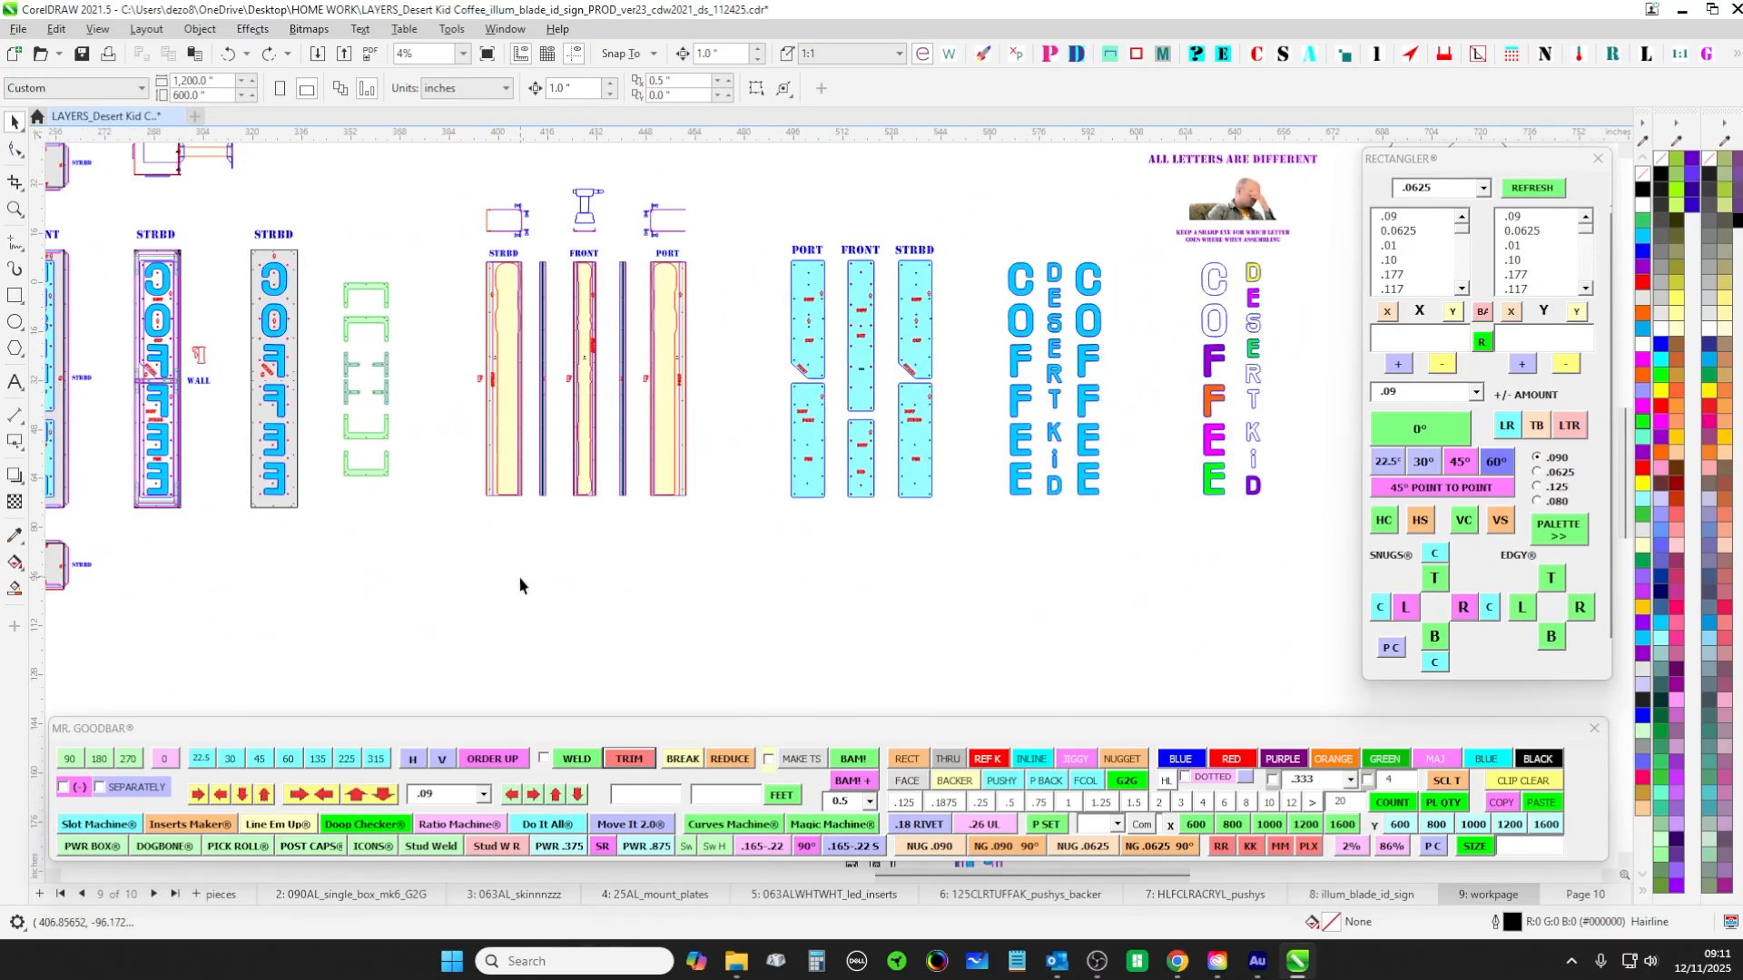
{"action": "left_click_drag", "start_coordinate": [1066, 591], "coordinate": [920, 670]}
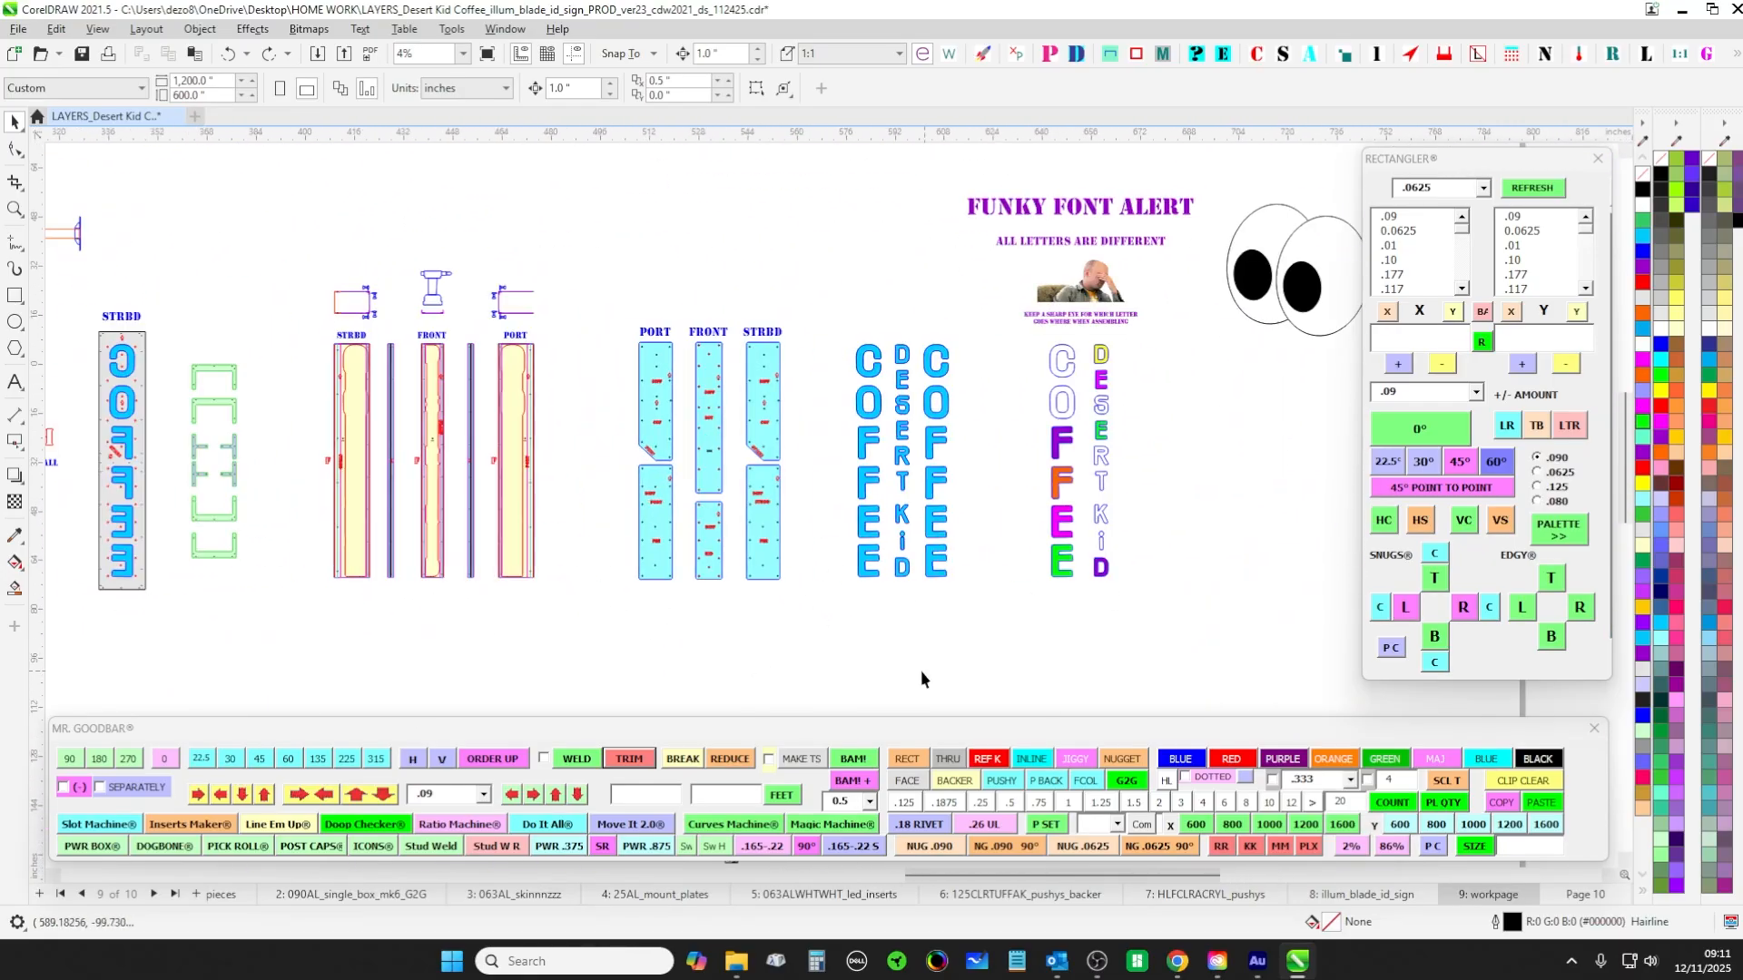